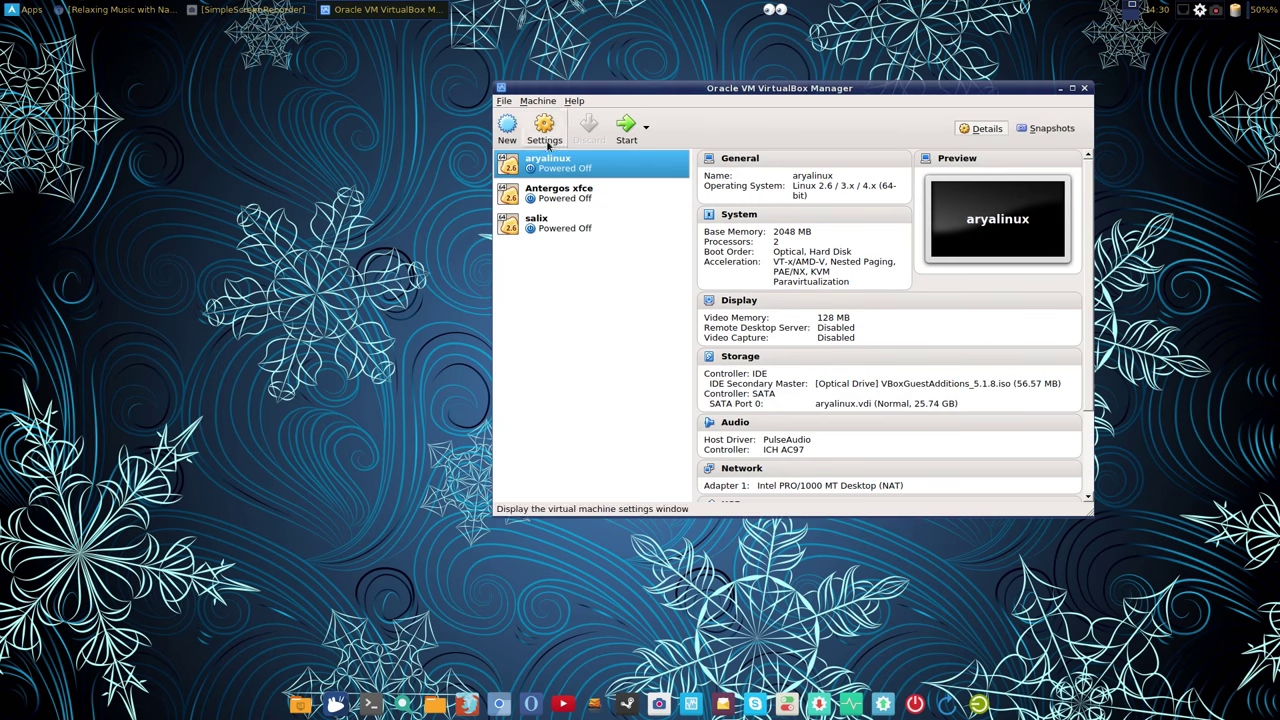
Step: Begin a new virtual machine named 'sabayon xfce' of type Linux/Gentoo 64-bit
{"action": "left_click", "coordinate": [545, 130]}
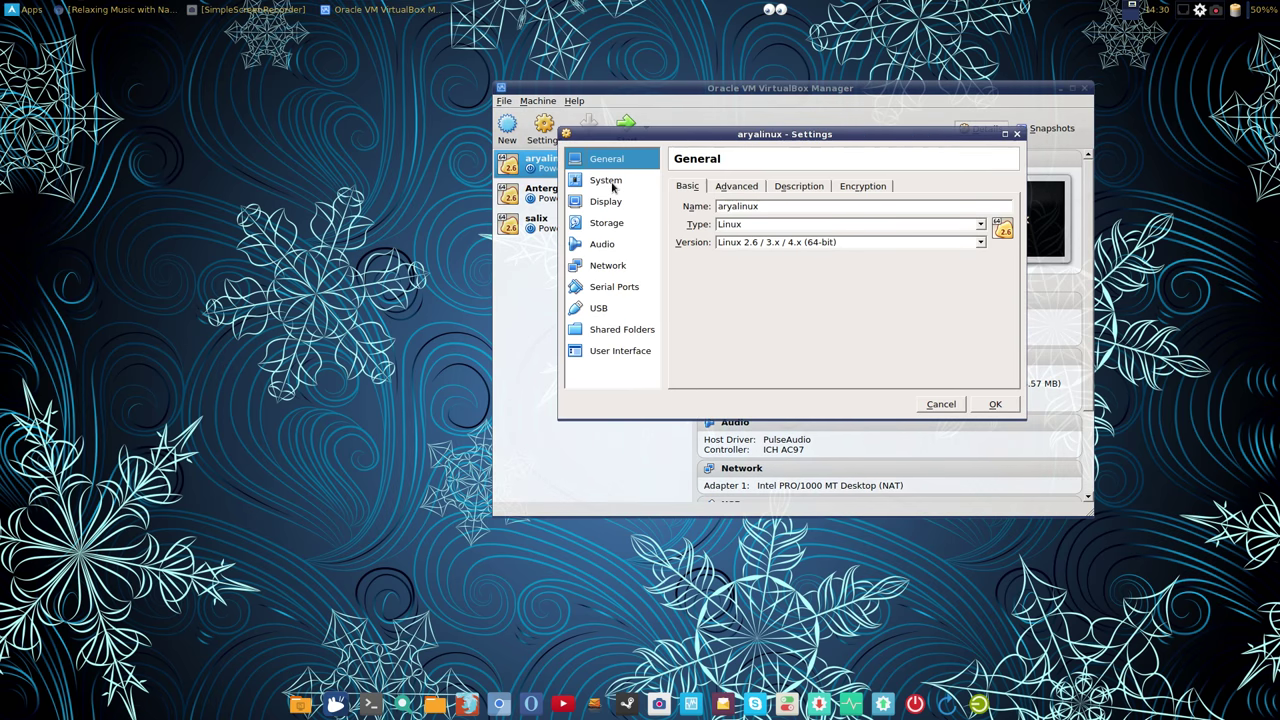
{"action": "left_click", "coordinate": [941, 405]}
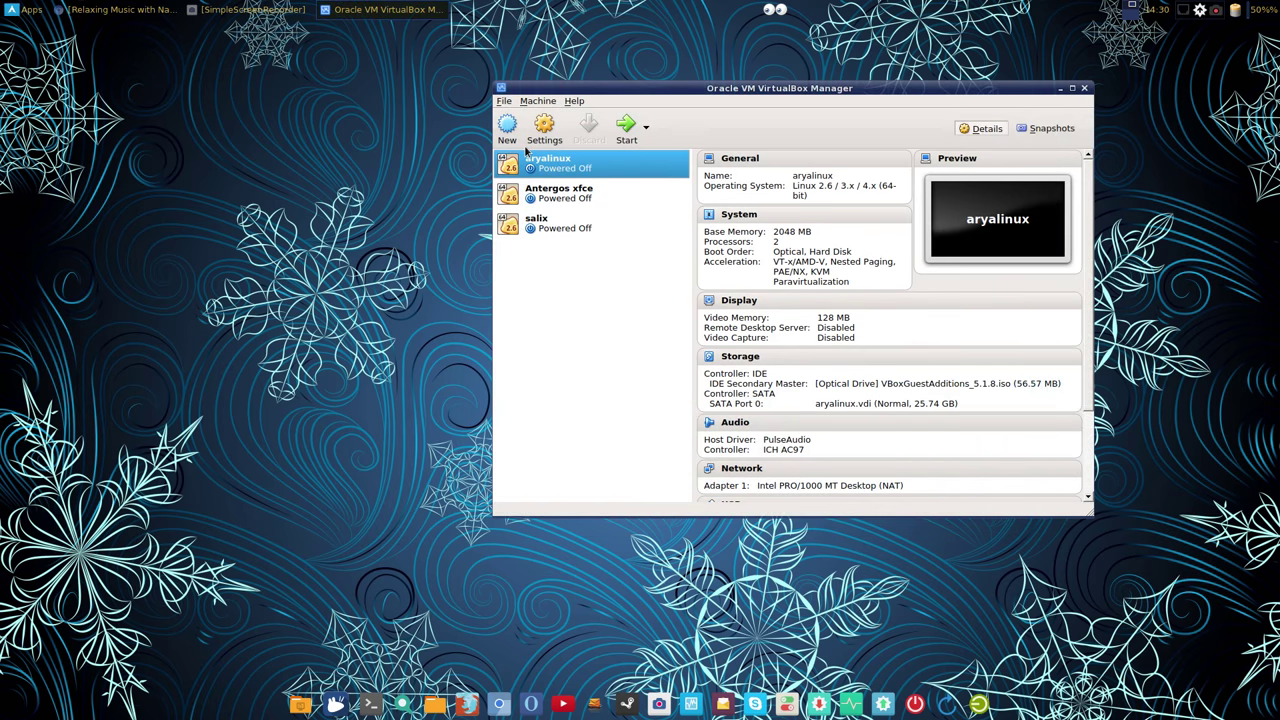
{"action": "left_click", "coordinate": [510, 132]}
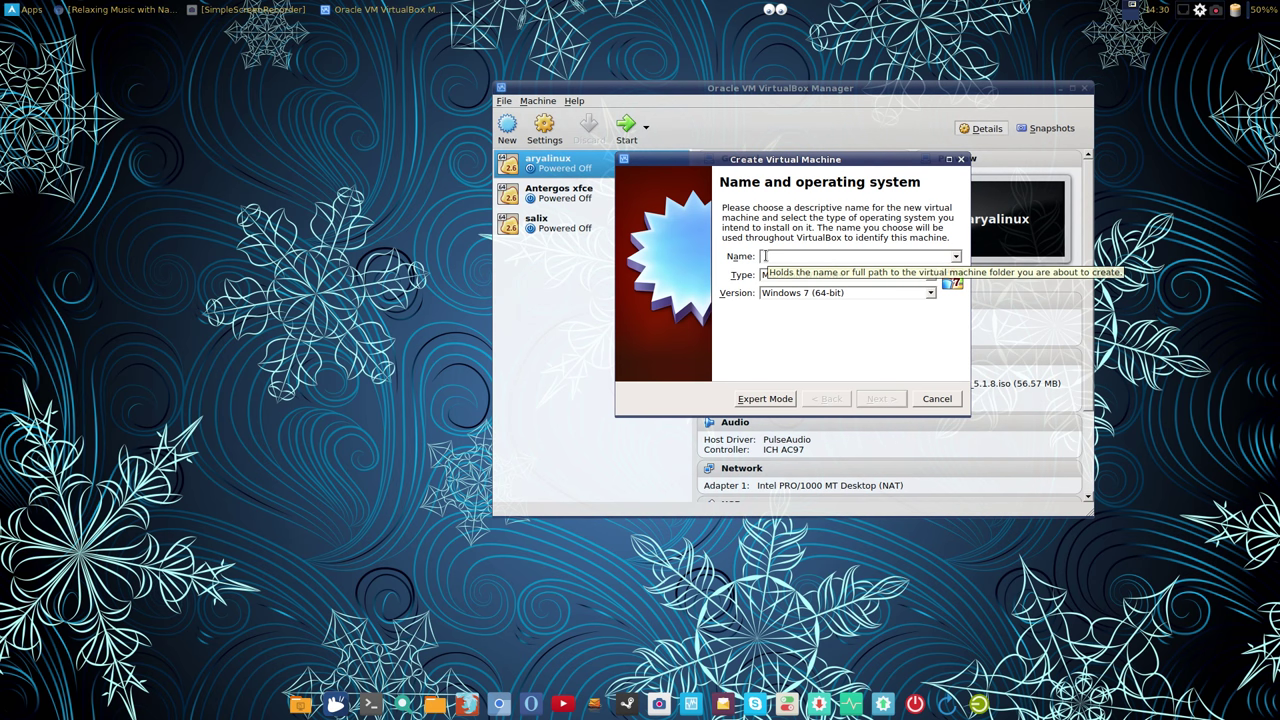
{"action": "type", "text": "Sab"}
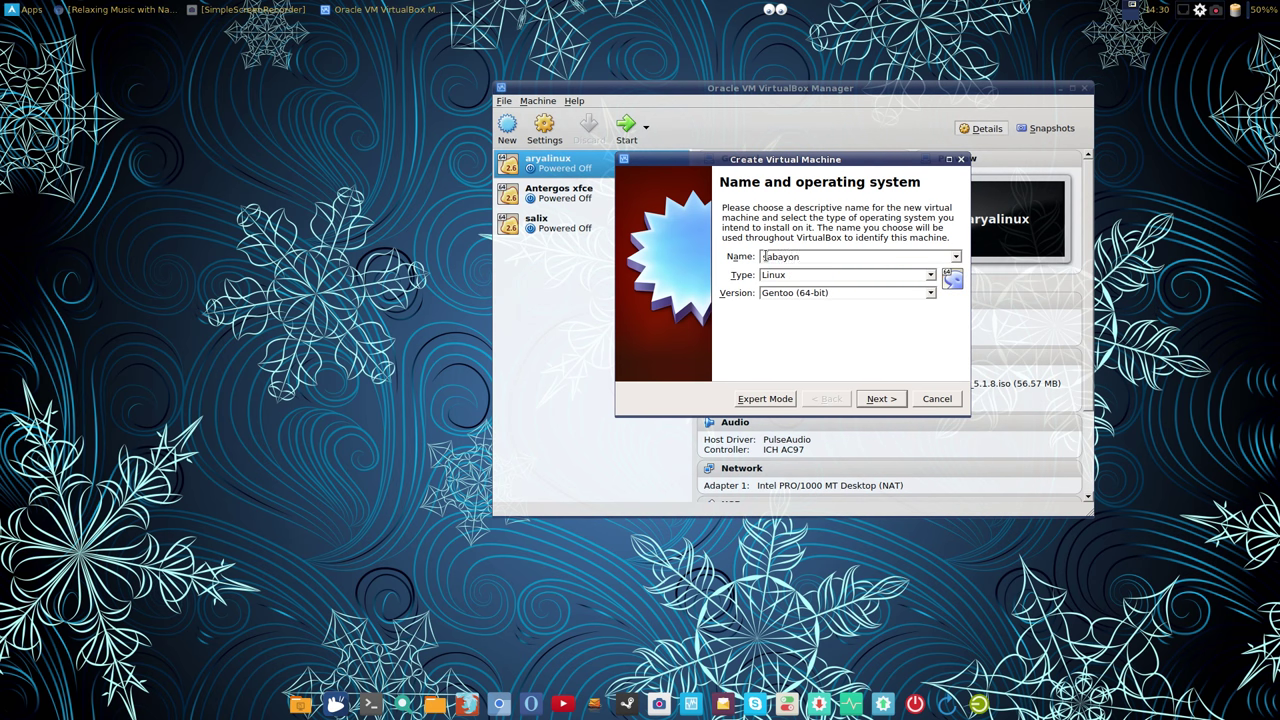
{"action": "type", "text": "s"}
{"action": "left_click", "coordinate": [818, 259]}
{"action": "type", "text": "xfce"}
Step: Give the new machine 2048 MB of memory
{"action": "left_click", "coordinate": [882, 399]}
{"action": "left_click", "coordinate": [738, 256]}
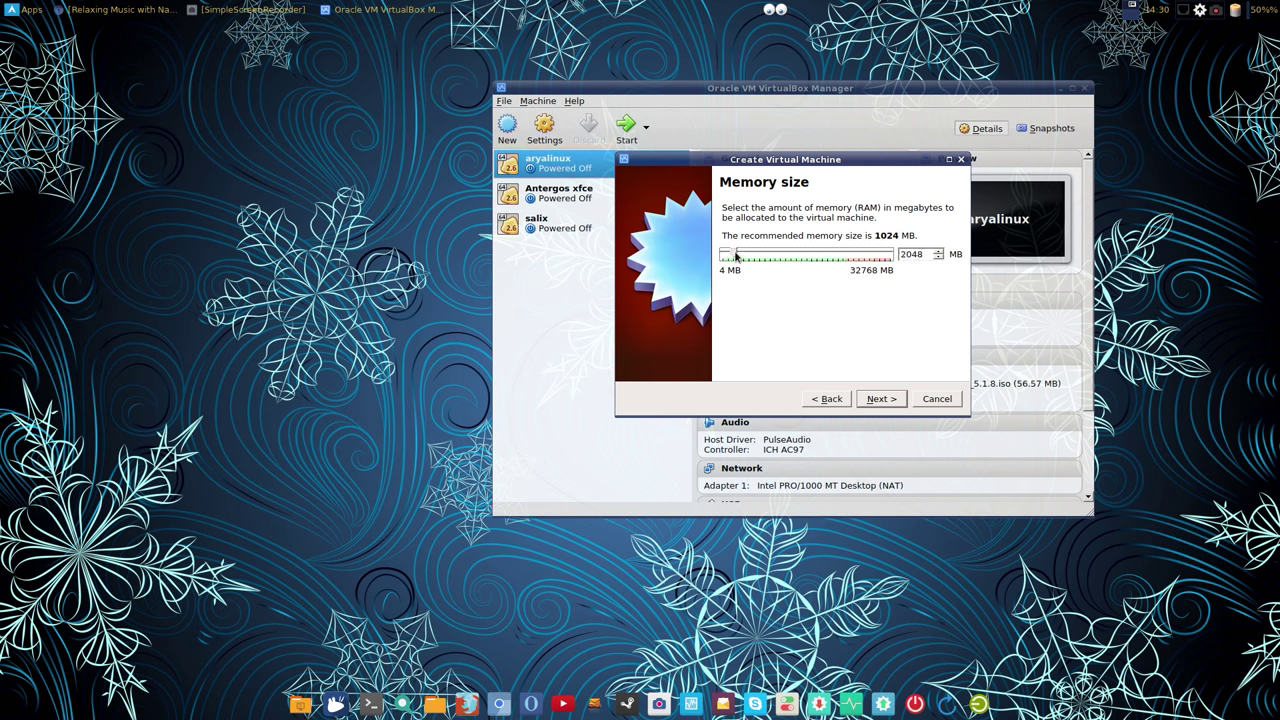
{"action": "left_click", "coordinate": [865, 400]}
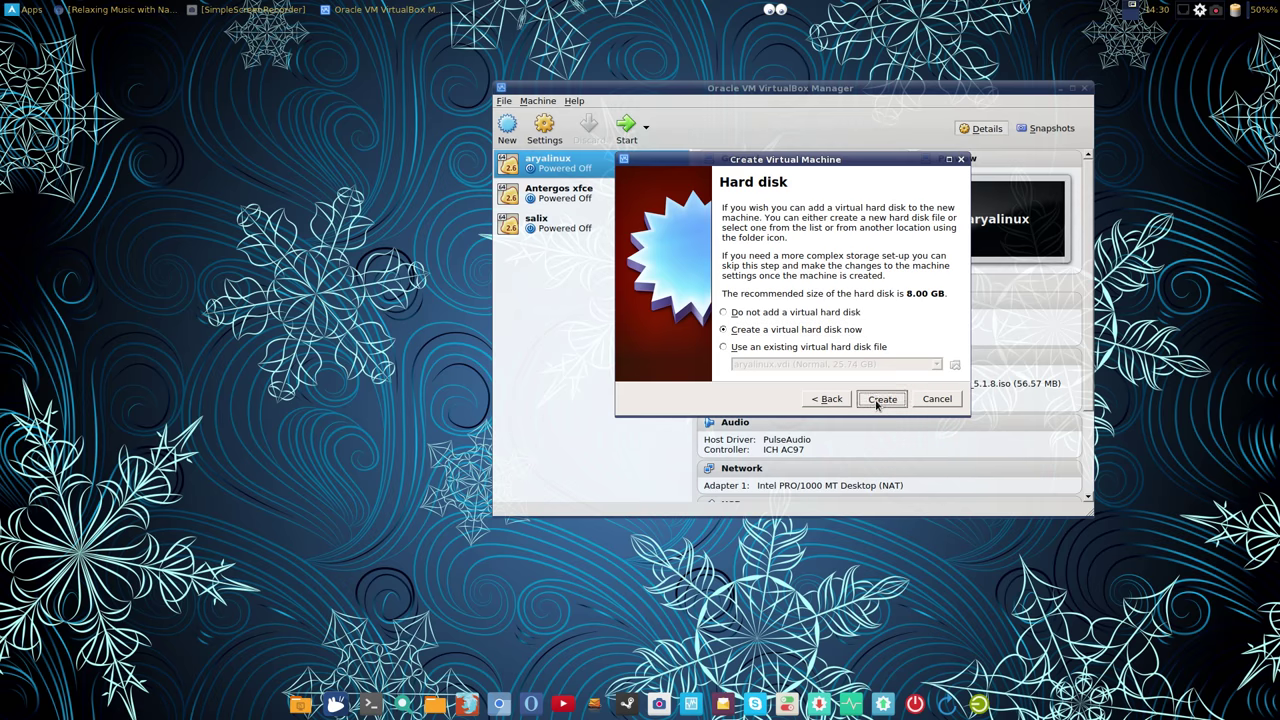
Step: Create a new VDI virtual hard disk, enlarged to about 30.39 GB
{"action": "left_click", "coordinate": [880, 398]}
{"action": "left_click", "coordinate": [902, 408]}
{"action": "left_click", "coordinate": [903, 408]}
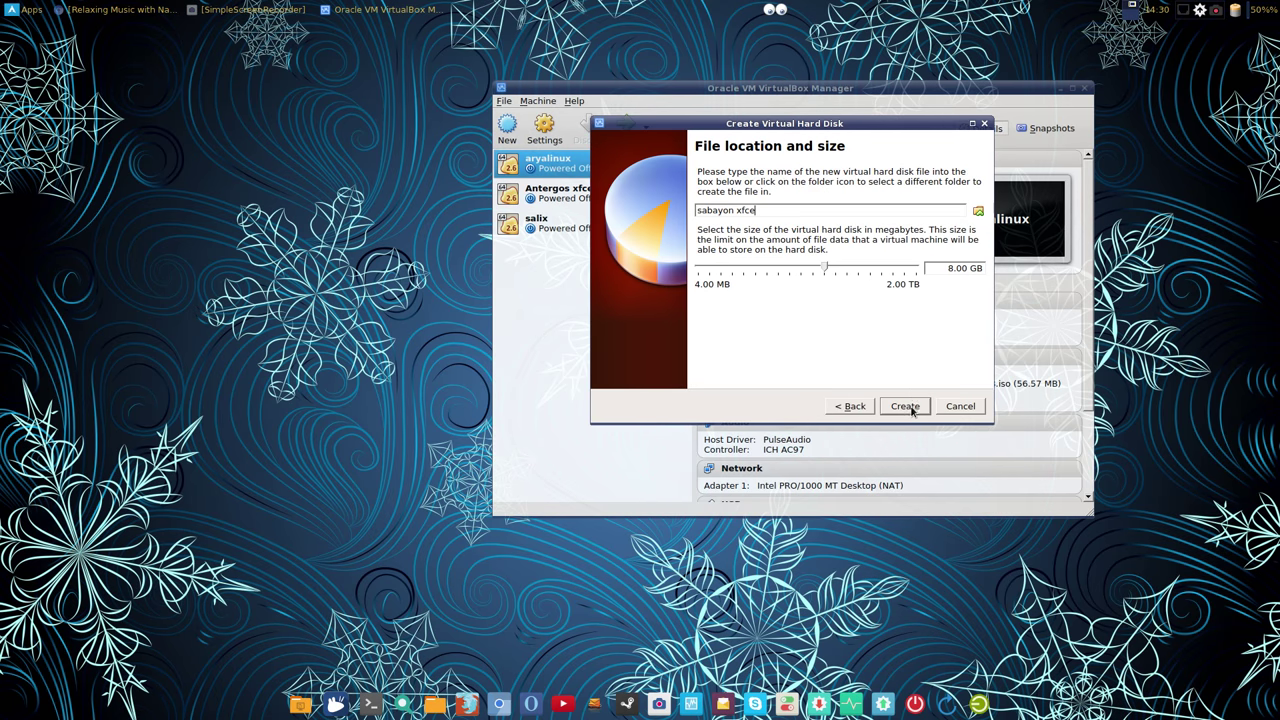
{"action": "left_click_drag", "start_coordinate": [824, 268], "coordinate": [848, 272]}
{"action": "left_click", "coordinate": [904, 405]}
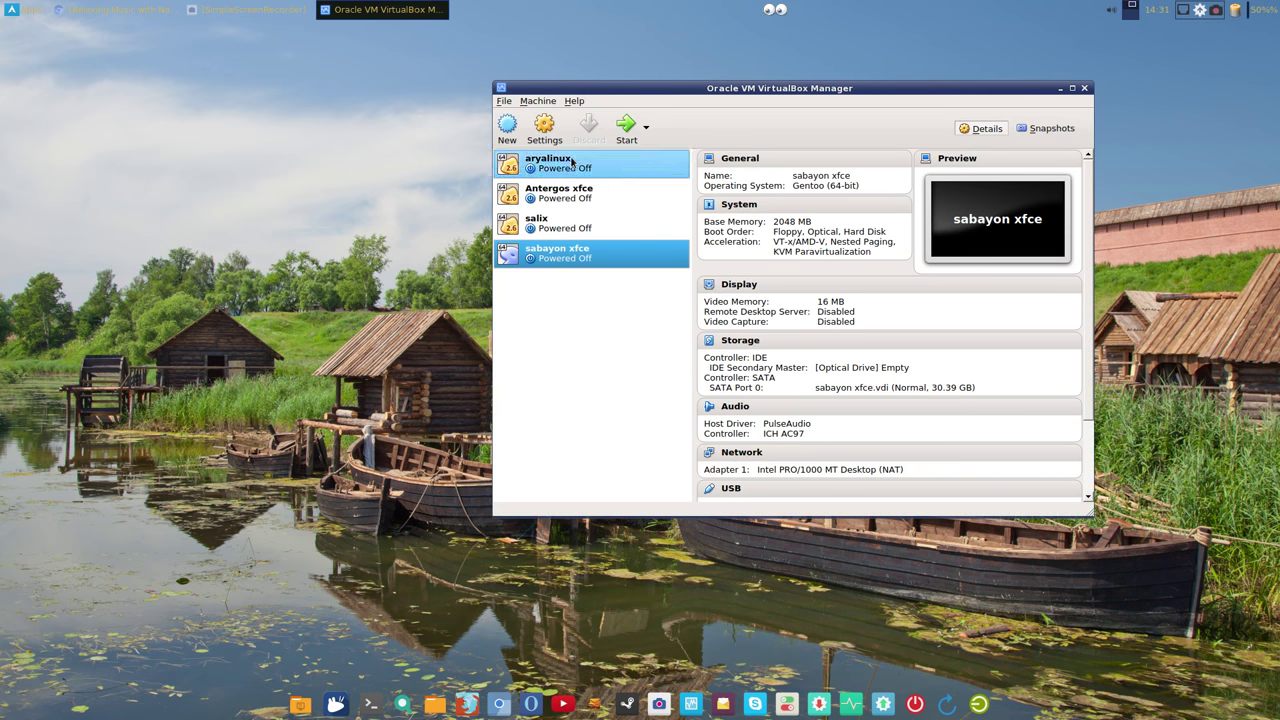
Step: Give sabayon xfce 2 CPUs, PAE/NX and 128 MB video memory
{"action": "left_click", "coordinate": [554, 133]}
{"action": "left_click", "coordinate": [630, 184]}
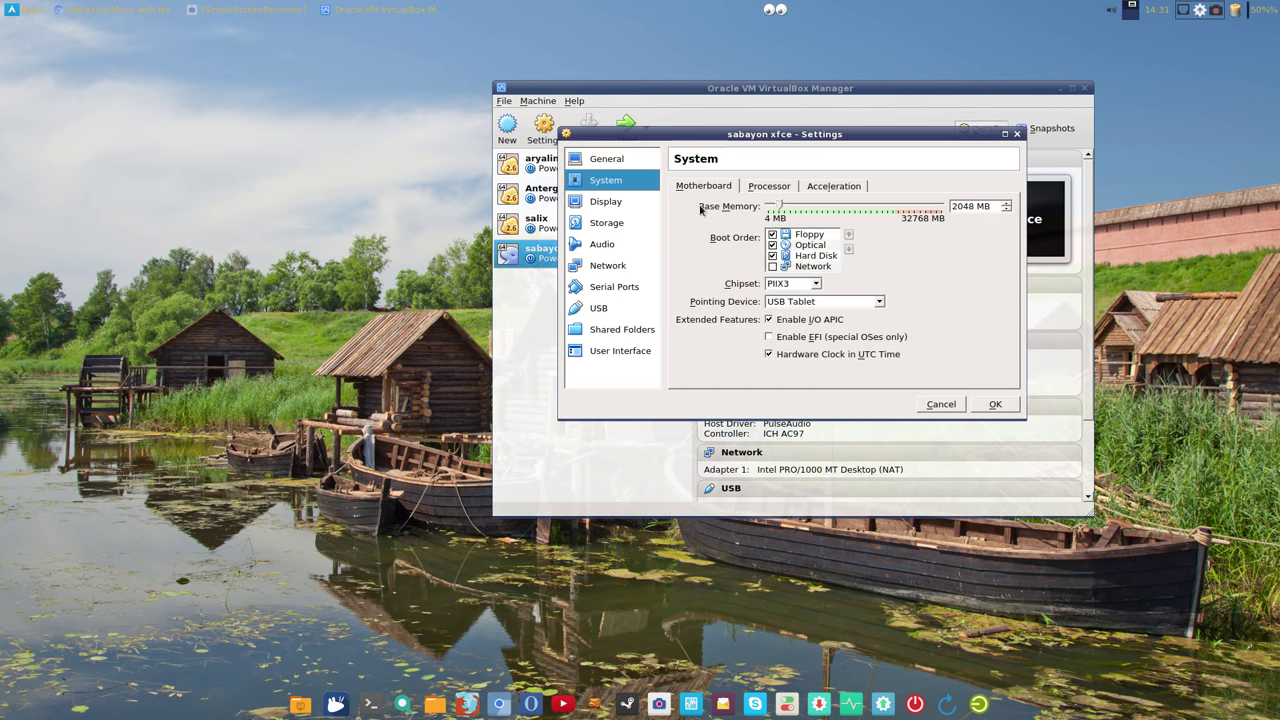
{"action": "left_click", "coordinate": [776, 237]}
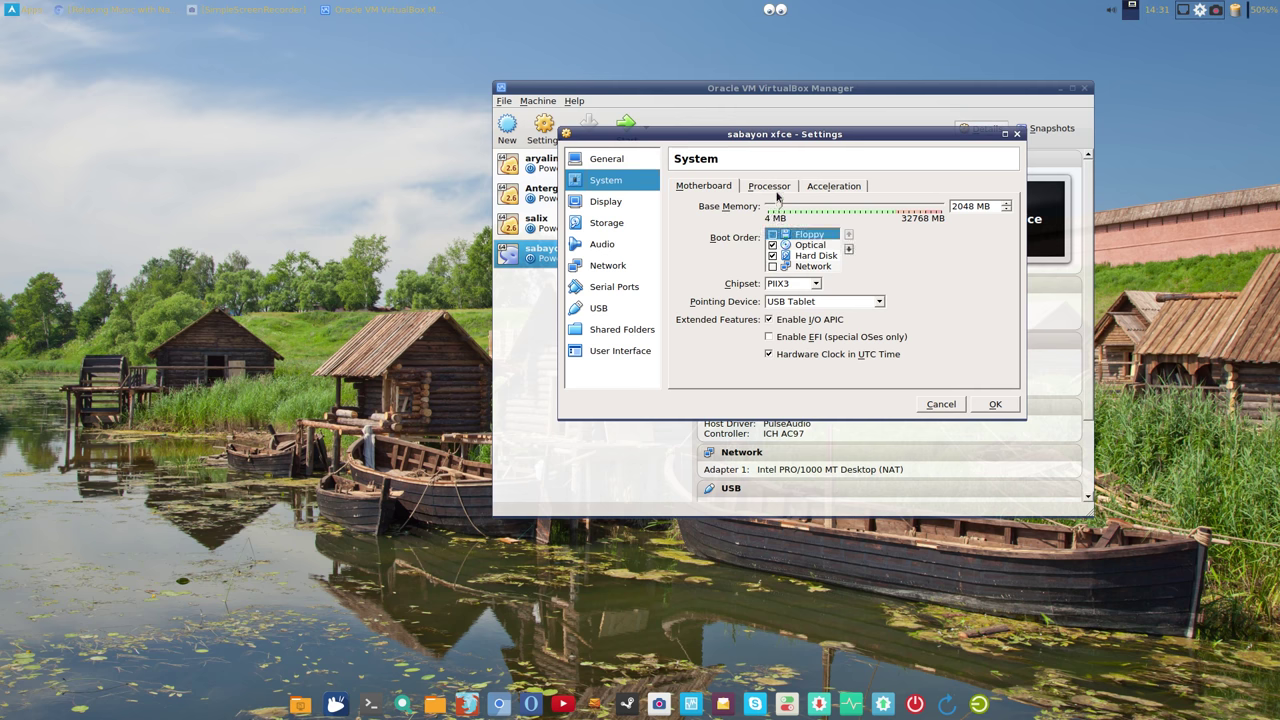
{"action": "left_click", "coordinate": [778, 192]}
{"action": "left_click", "coordinate": [786, 207]}
{"action": "left_click", "coordinate": [768, 262]}
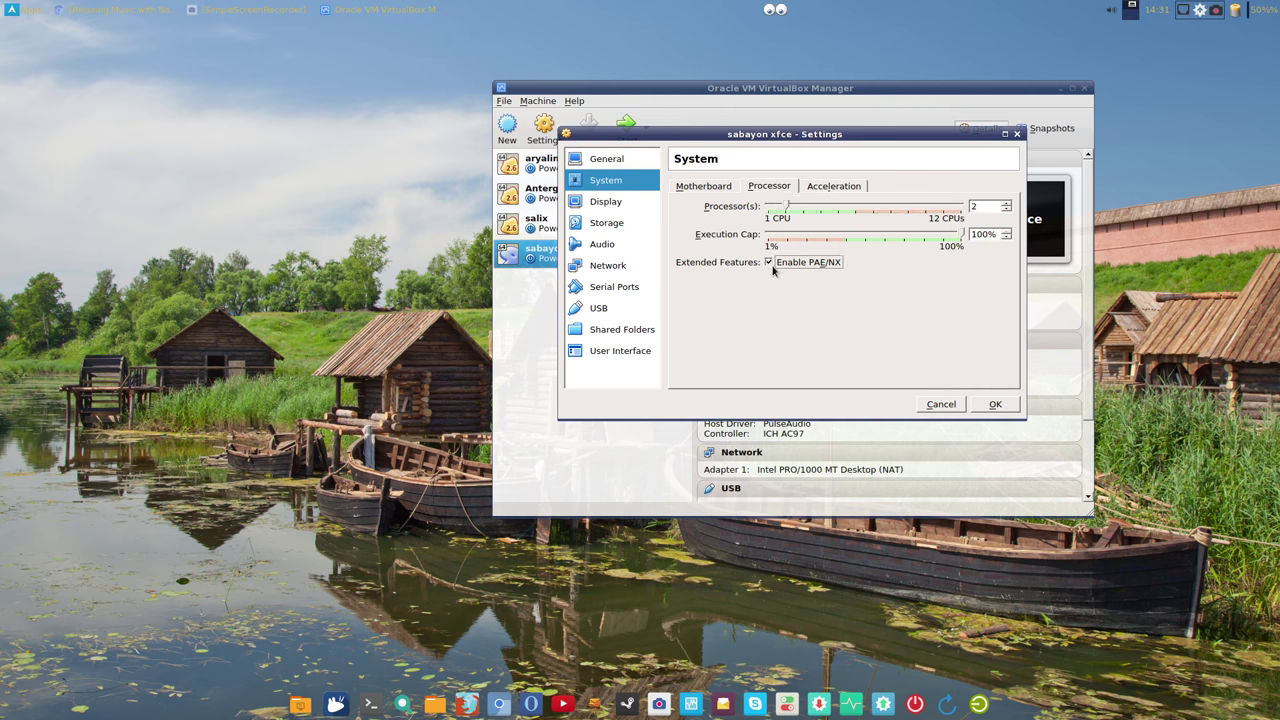
{"action": "left_click", "coordinate": [711, 186]}
{"action": "left_click", "coordinate": [625, 203]}
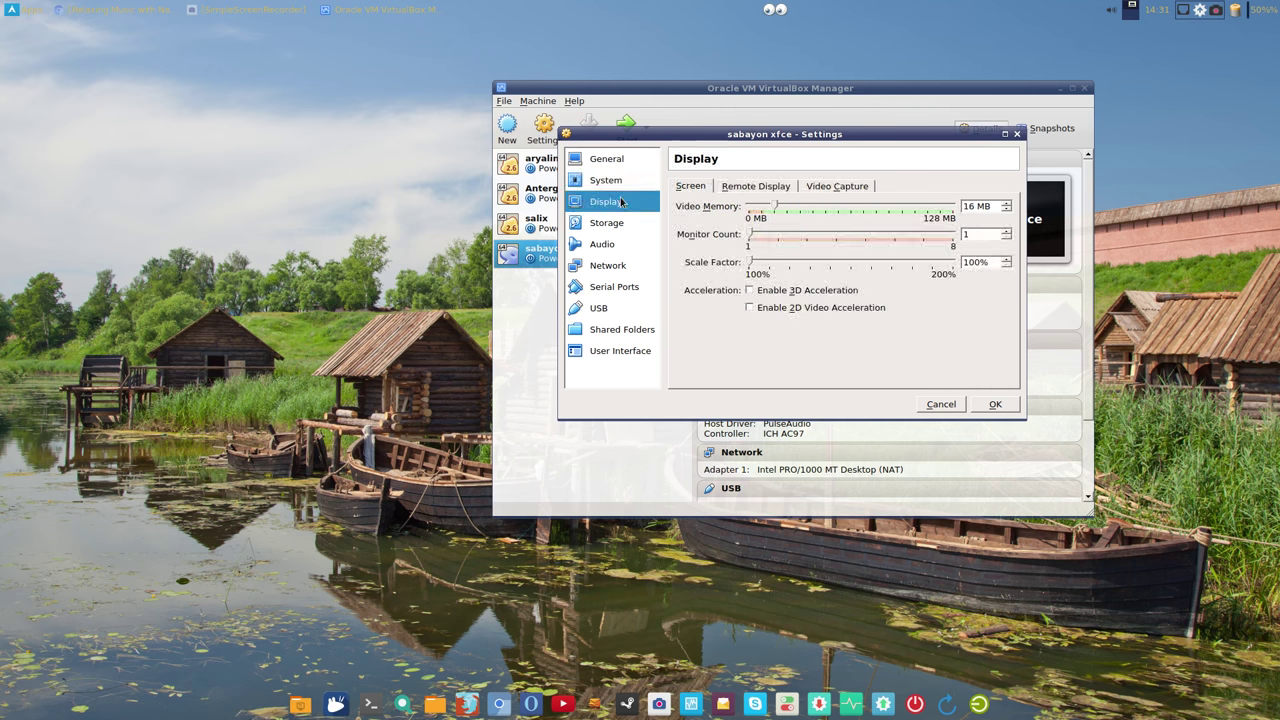
{"action": "left_click", "coordinate": [776, 205]}
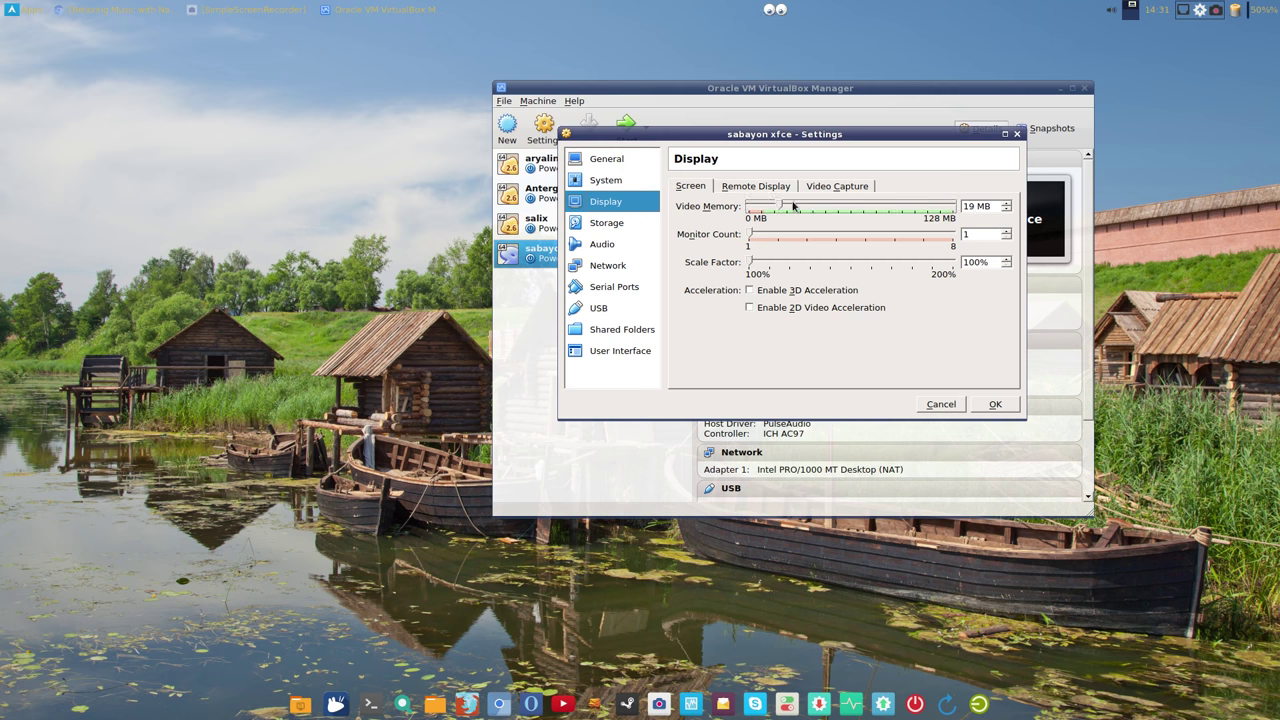
Step: Attach Sabayon_Linux_16.11_amd64_Xfce.iso to the empty optical drive and save the settings
{"action": "left_click", "coordinate": [631, 227]}
{"action": "left_click", "coordinate": [713, 218]}
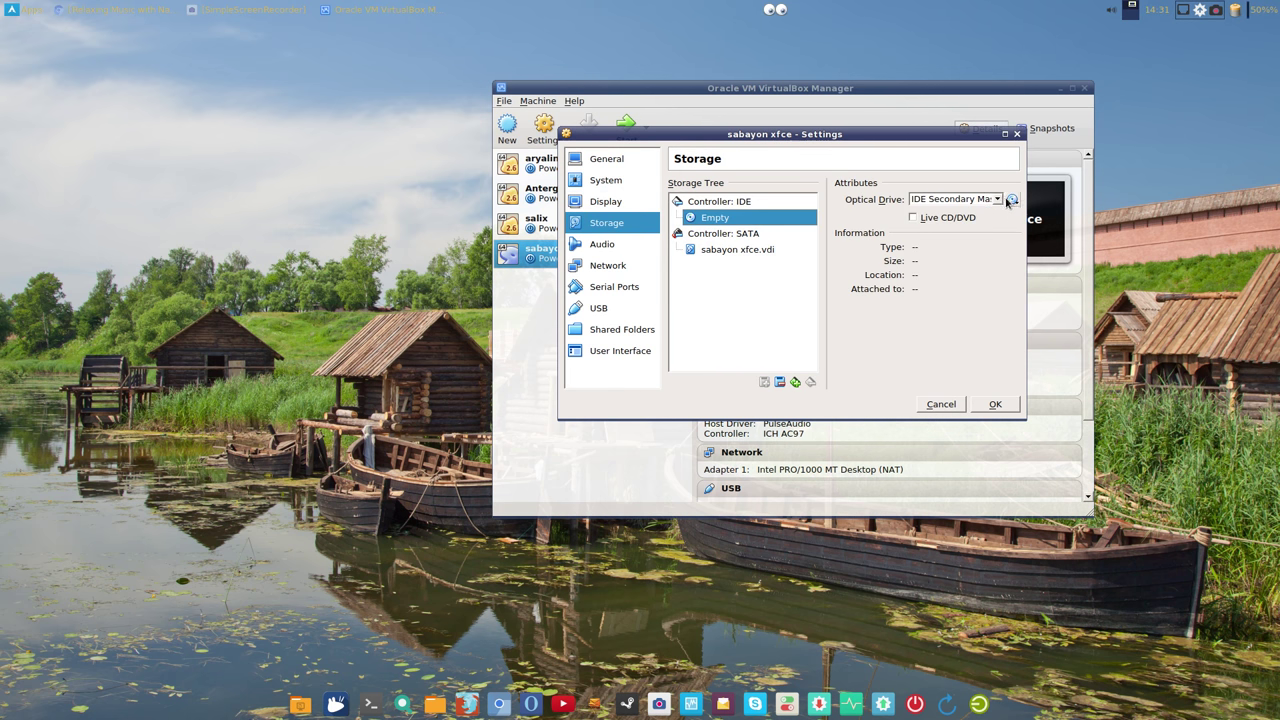
{"action": "left_click", "coordinate": [1011, 200]}
{"action": "left_click", "coordinate": [1026, 217]}
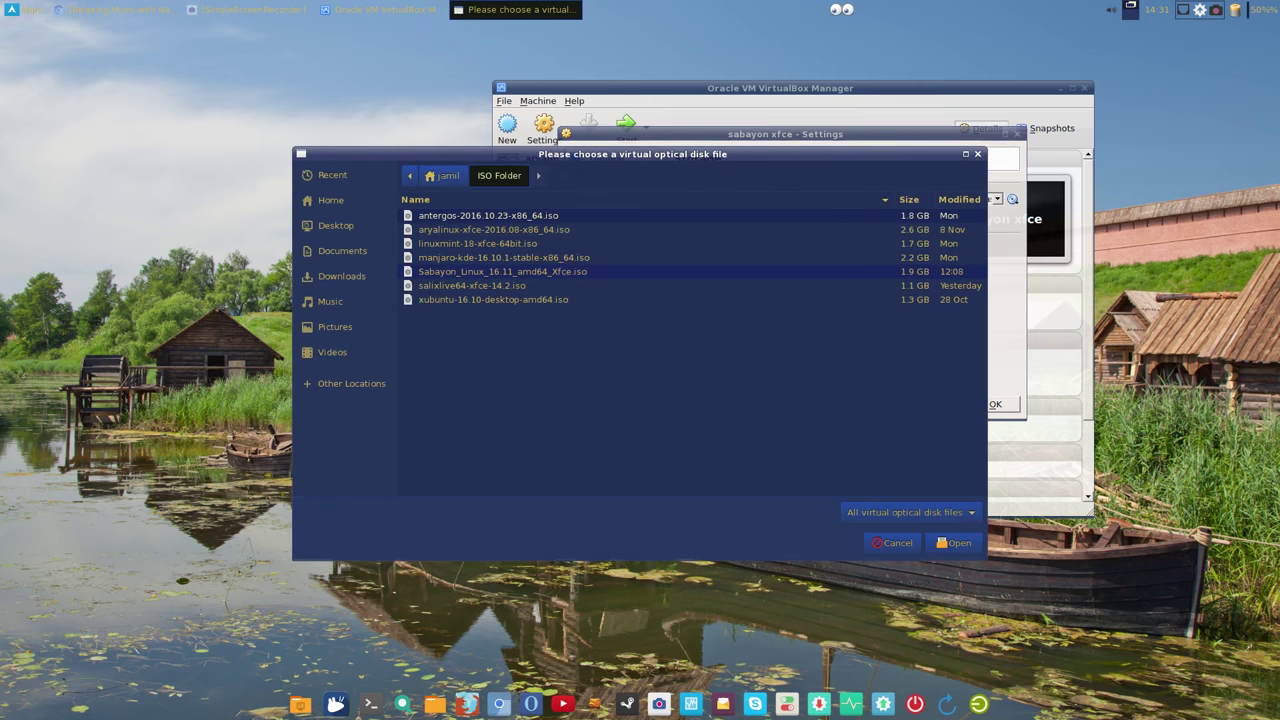
{"action": "left_click", "coordinate": [502, 271]}
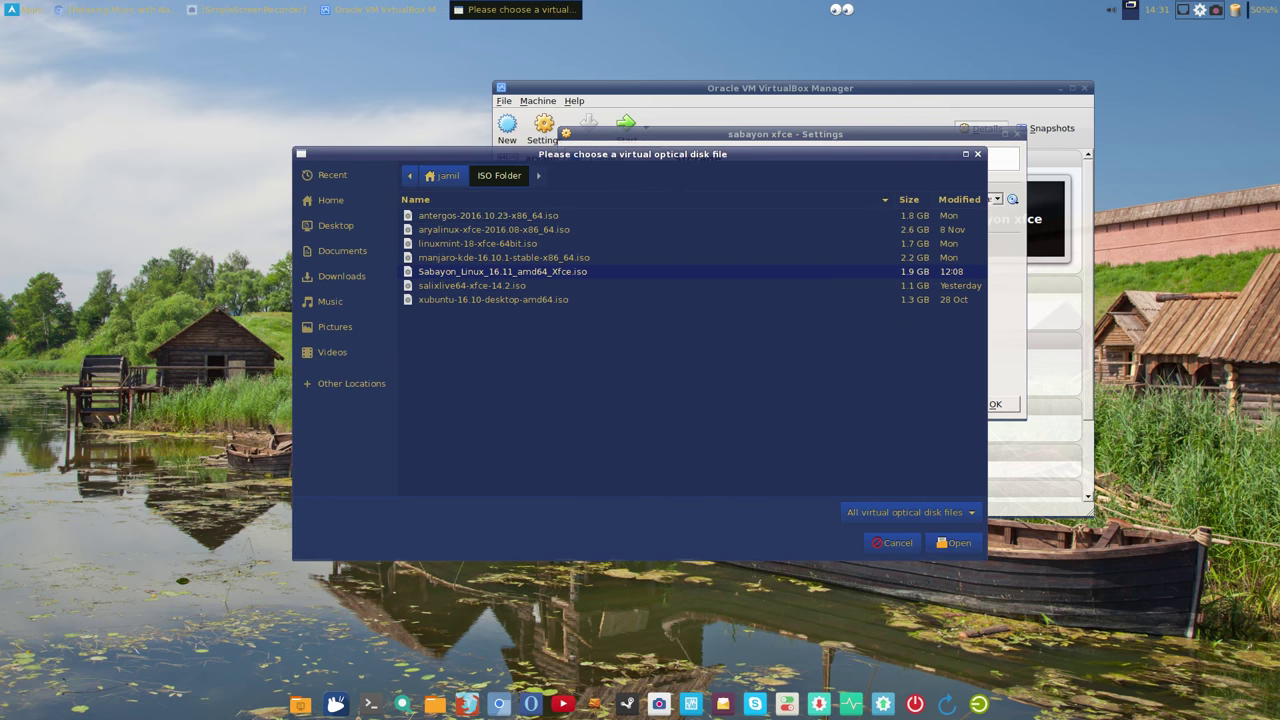
{"action": "left_click", "coordinate": [955, 543]}
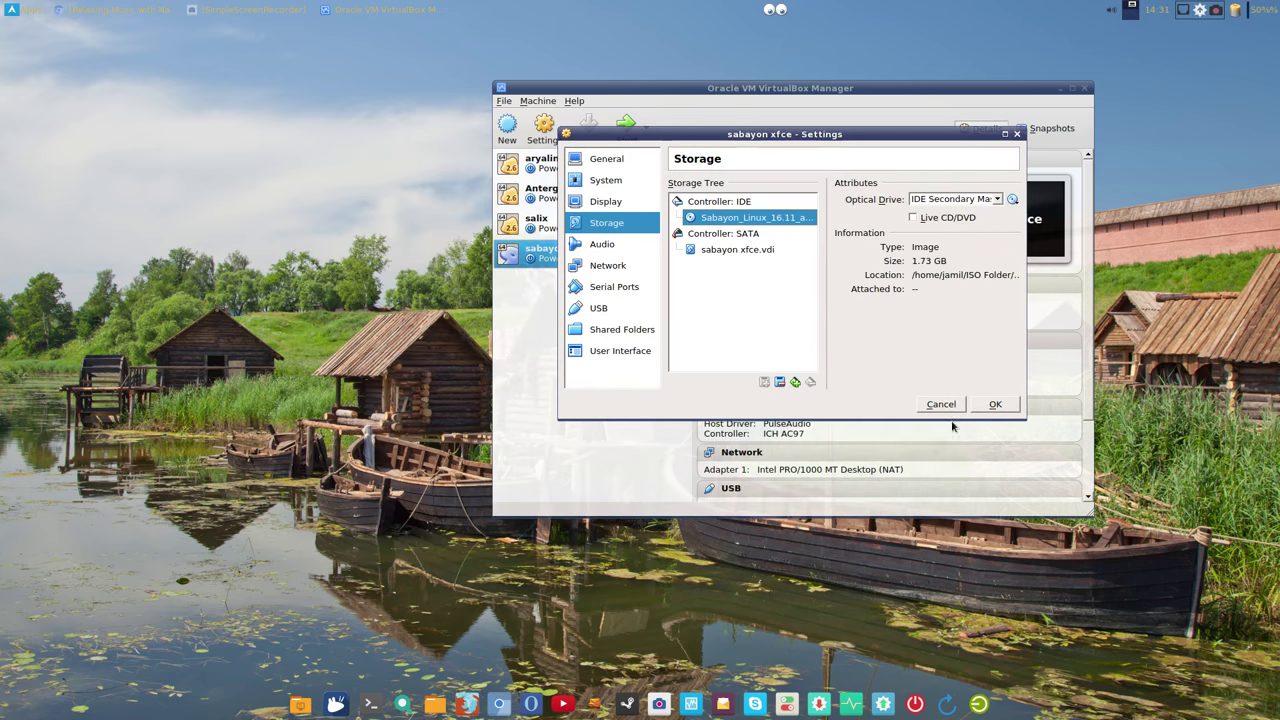
{"action": "left_click", "coordinate": [996, 404]}
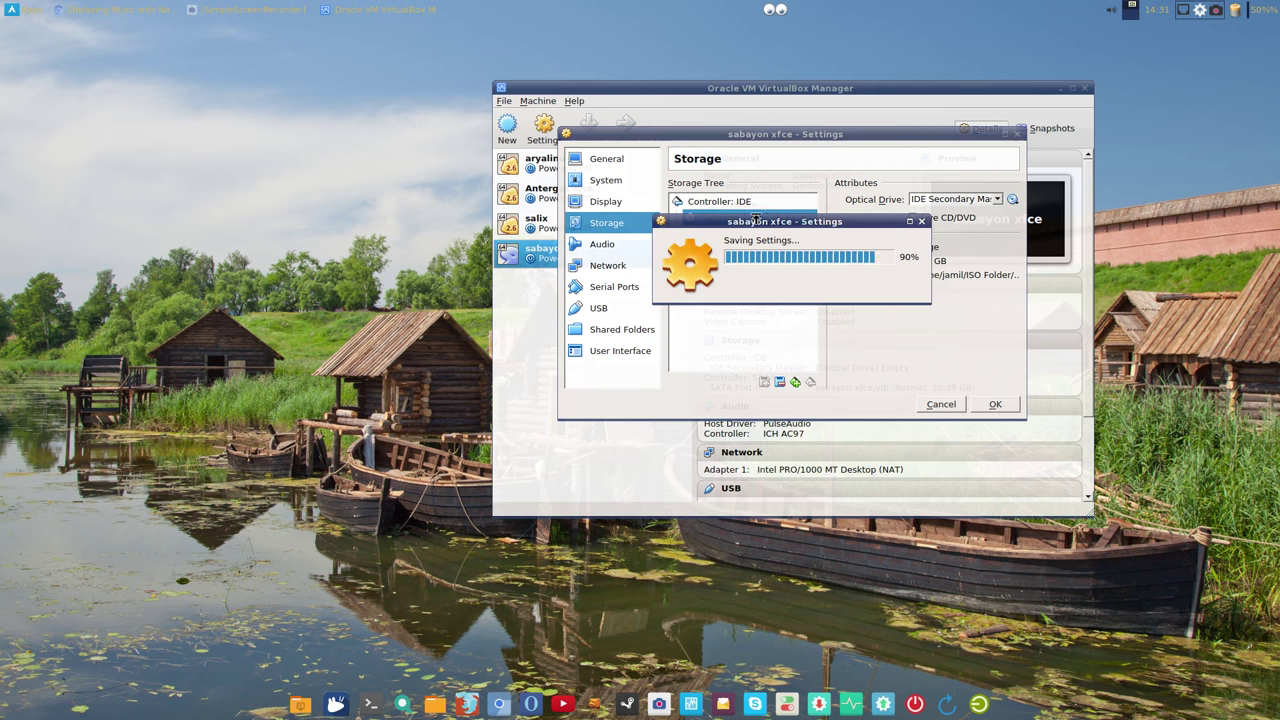
Step: Start sabayon xfce and boot the 'Start Sabayon 16.11 Xfce' live entry
{"action": "left_click", "coordinate": [626, 124]}
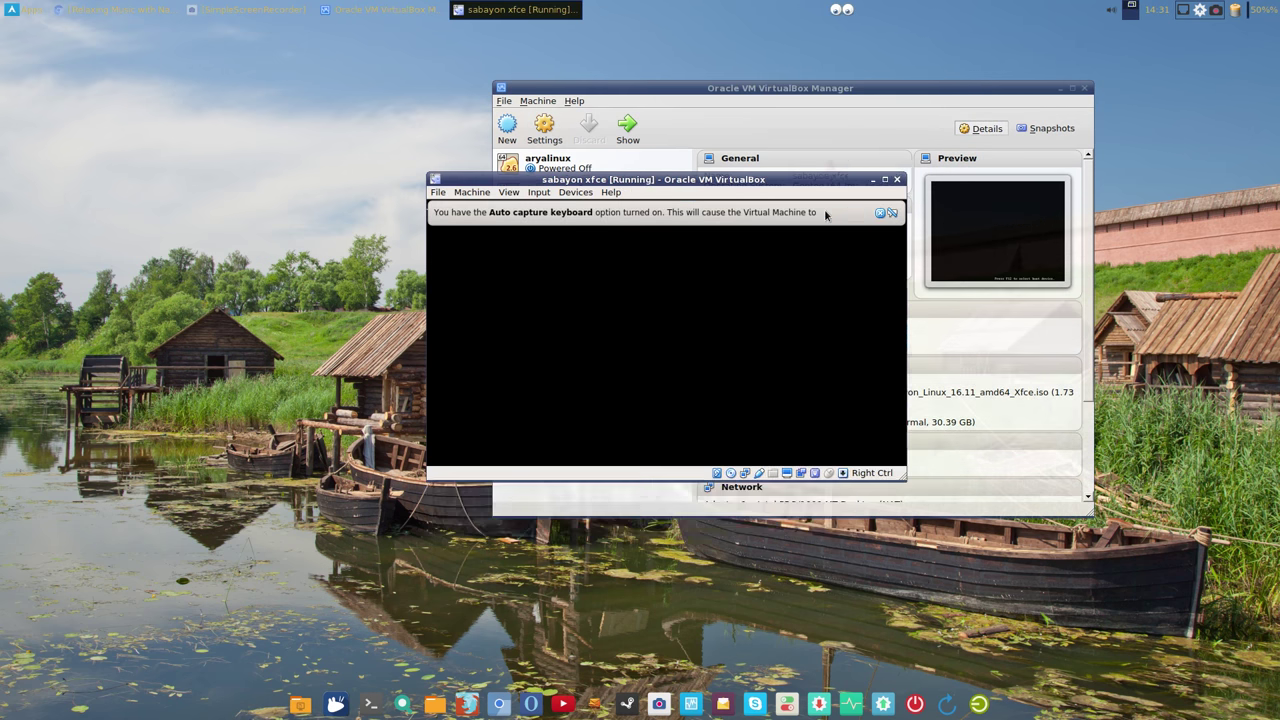
{"action": "left_click", "coordinate": [827, 211]}
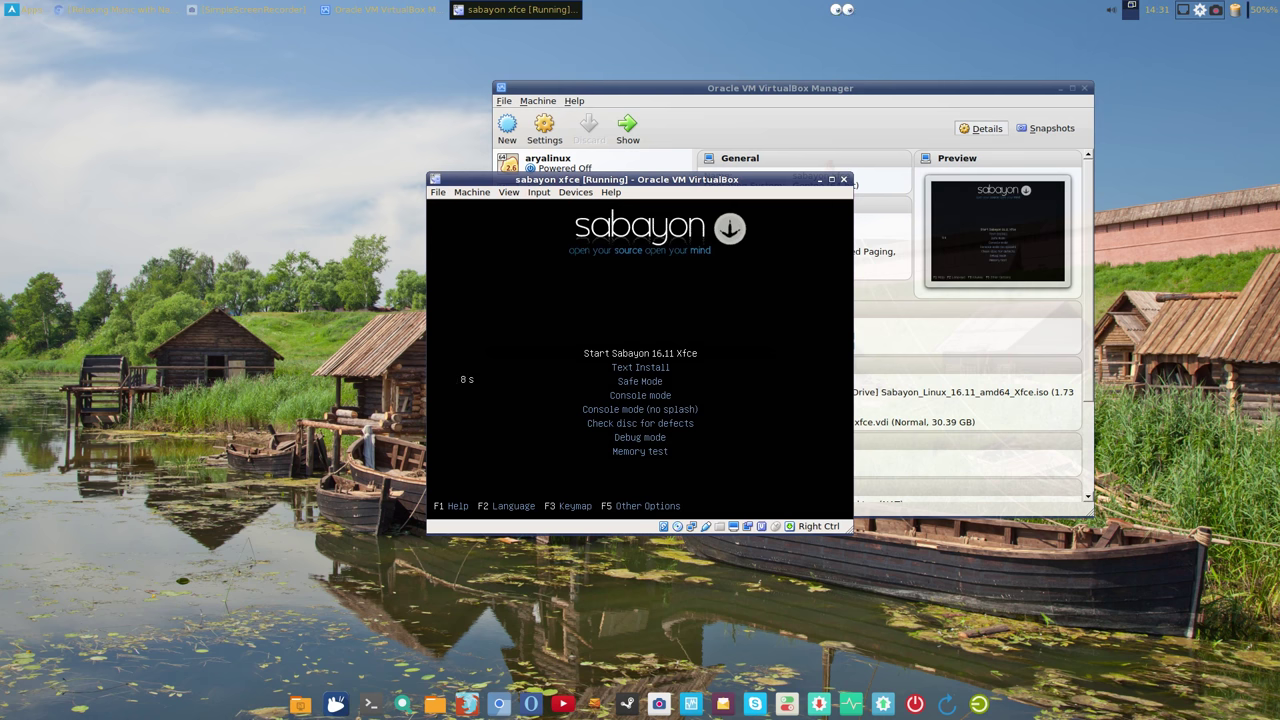
{"action": "left_click", "coordinate": [385, 9]}
{"action": "left_click", "coordinate": [385, 9]}
{"action": "key", "text": "Return"}
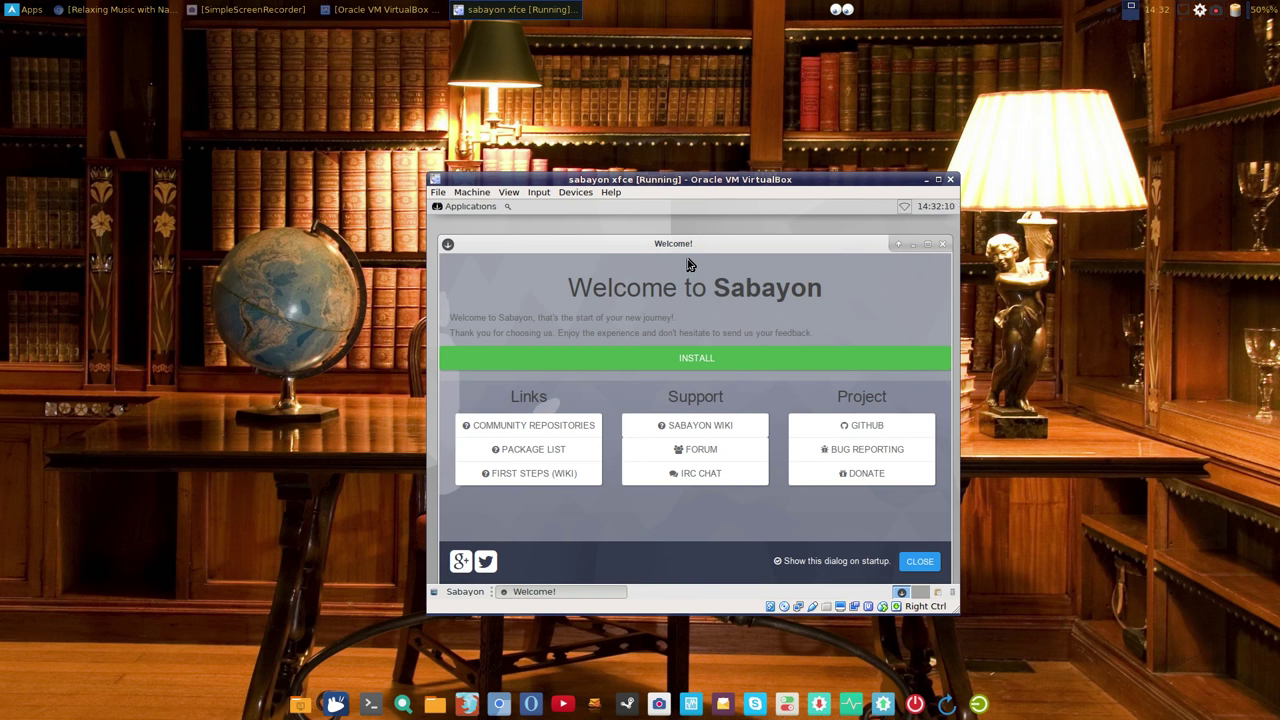
Step: Close the Welcome dialog, resize the guest screen to 1366x768, and dismiss the Guest Additions notice
{"action": "left_click", "coordinate": [916, 563]}
{"action": "left_click", "coordinate": [509, 192]}
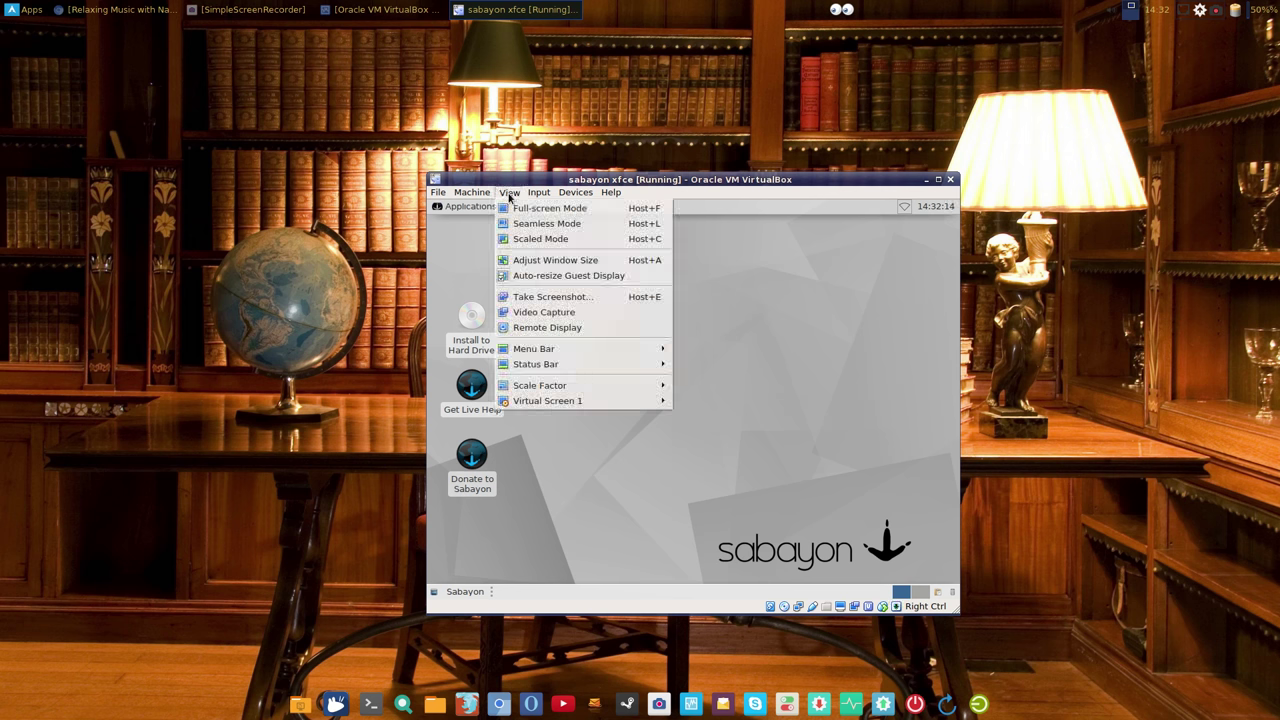
{"action": "mouse_move", "coordinate": [664, 402]}
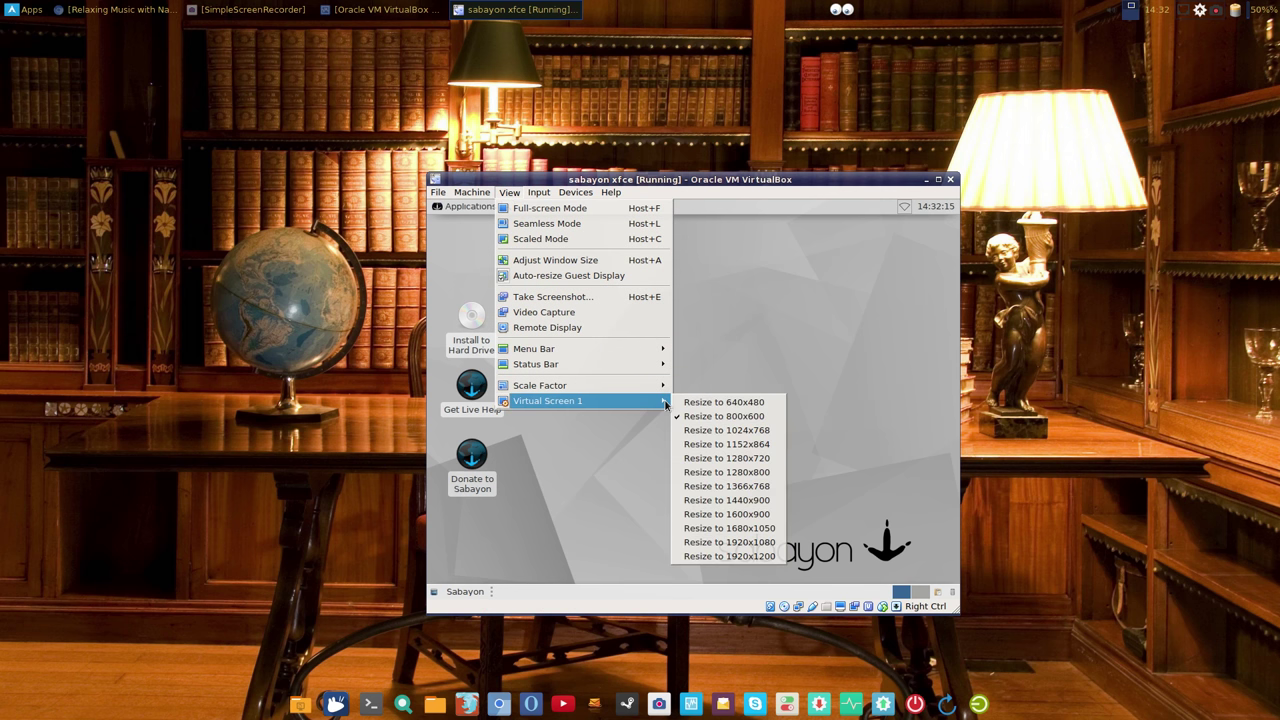
{"action": "left_click", "coordinate": [735, 472]}
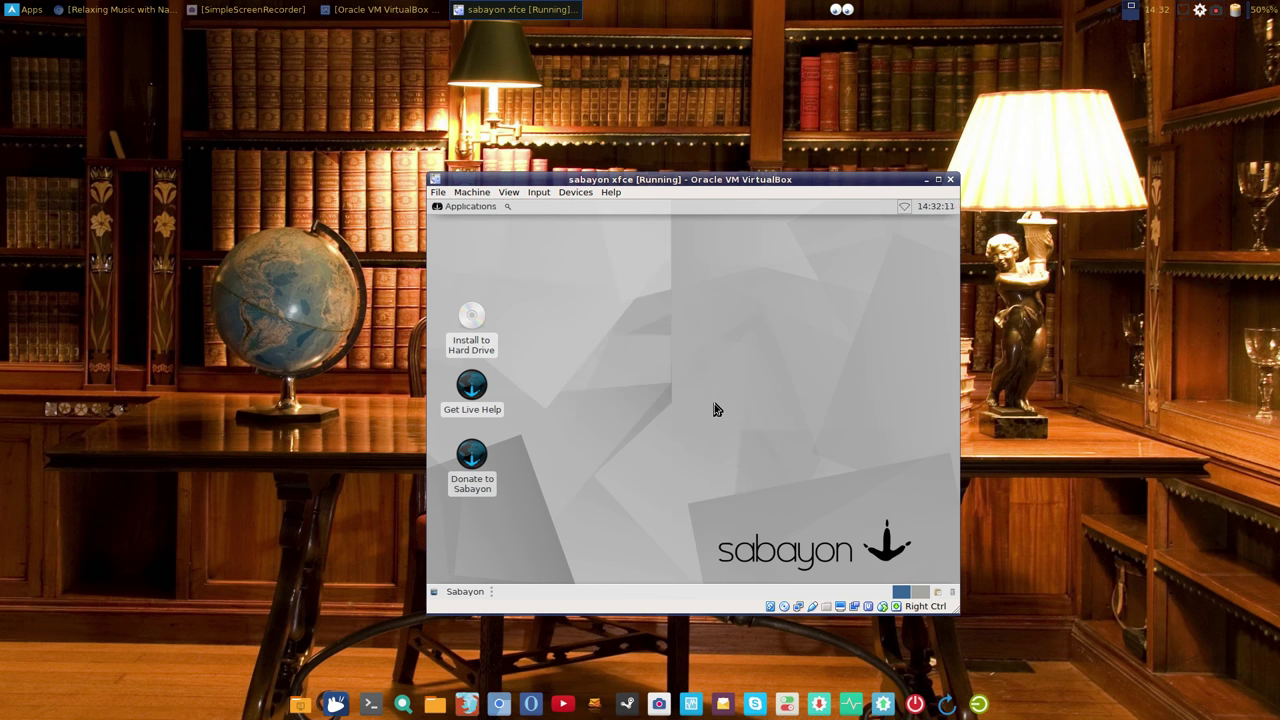
{"action": "left_click", "coordinate": [500, 192]}
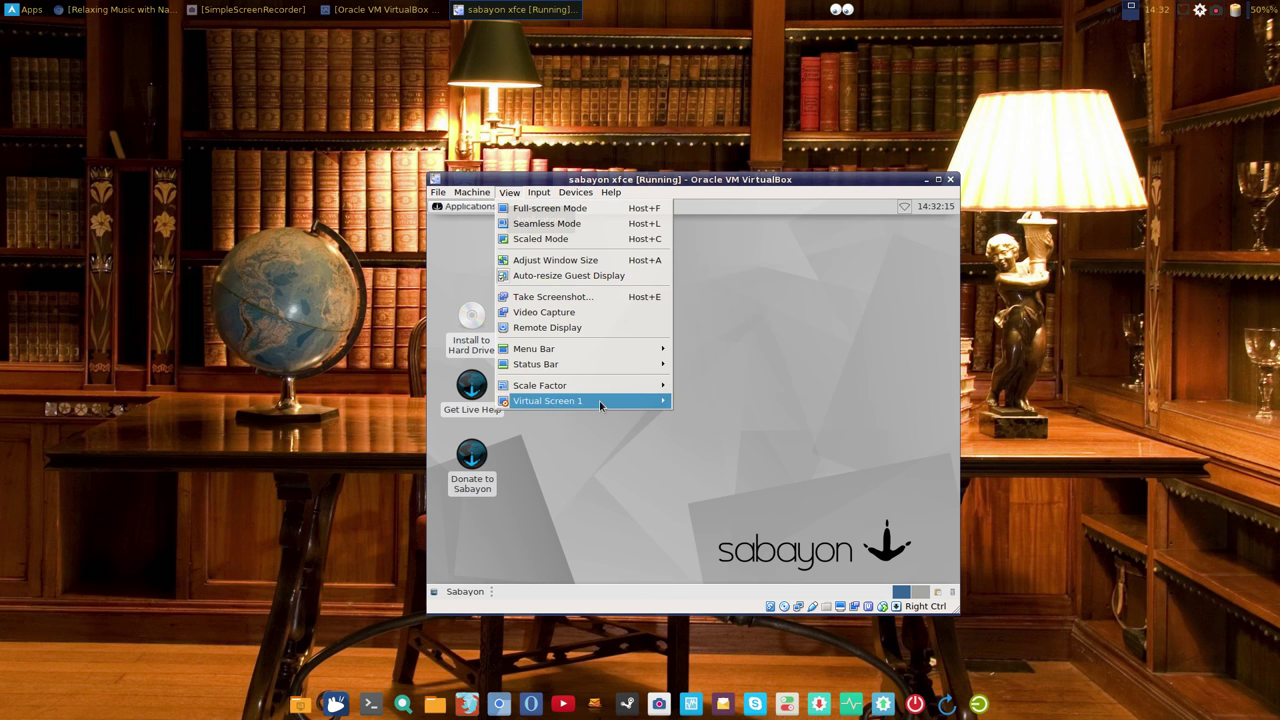
{"action": "mouse_move", "coordinate": [599, 400]}
{"action": "left_click", "coordinate": [698, 486]}
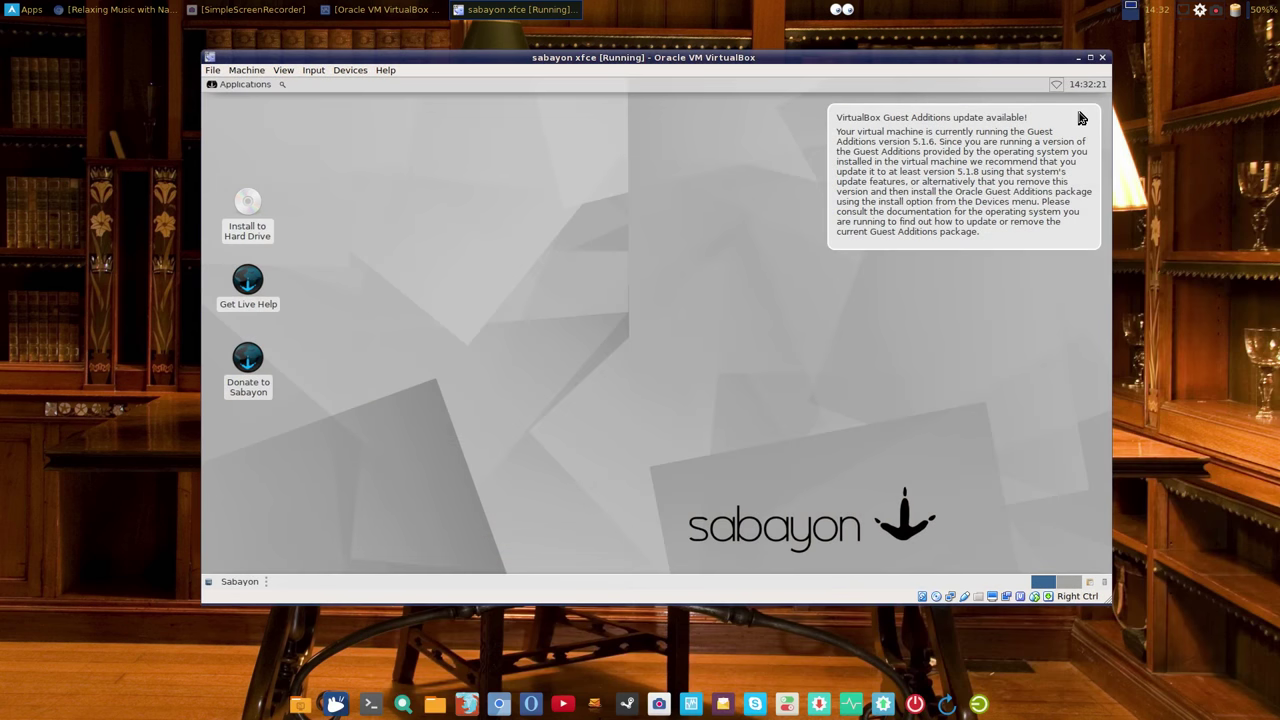
{"action": "left_click", "coordinate": [1080, 114]}
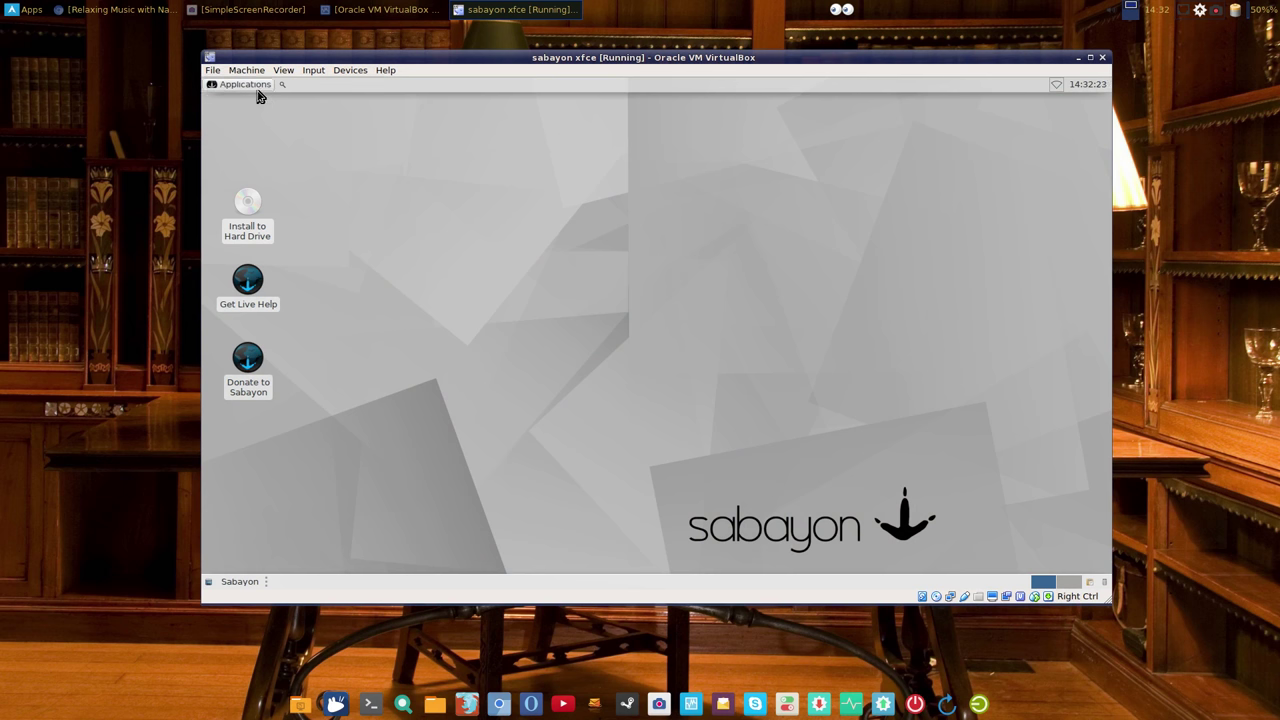
Step: Launch the installer with English (United Kingdom), target the 30.39 GiB virtual disk, and begin installation
{"action": "double_click", "coordinate": [246, 205]}
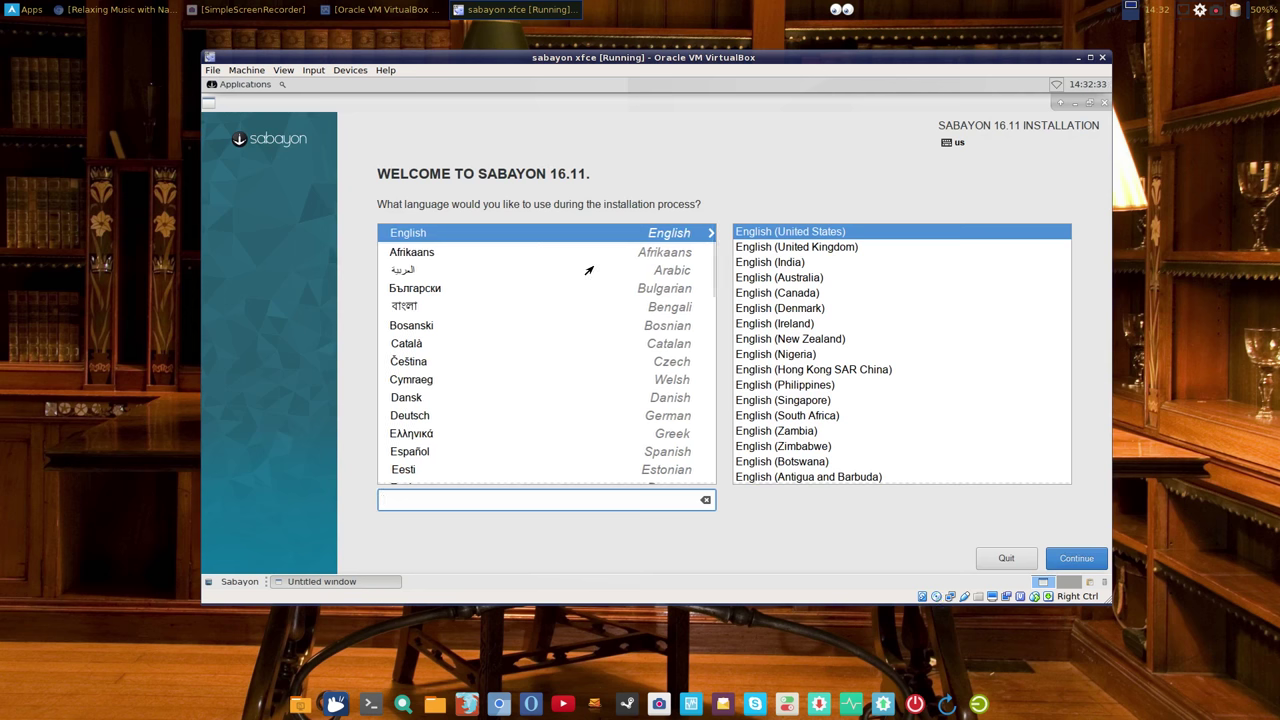
{"action": "left_click", "coordinate": [815, 251]}
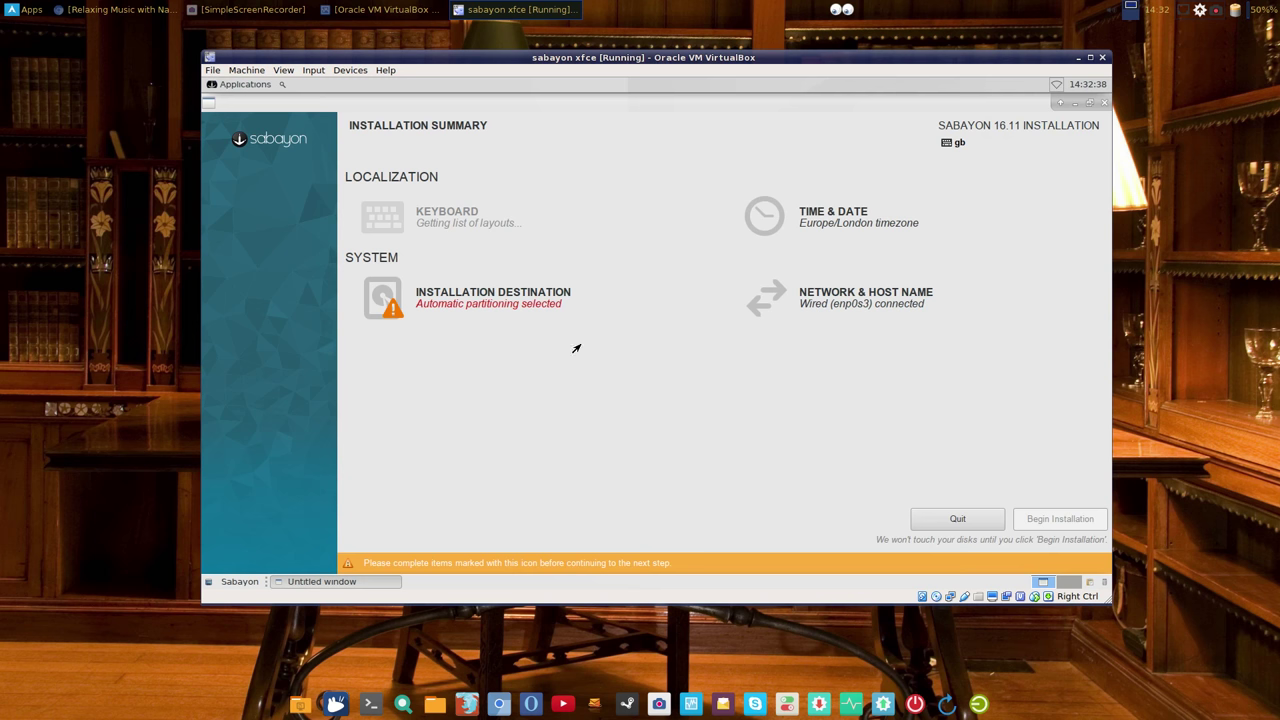
{"action": "left_click", "coordinate": [503, 303]}
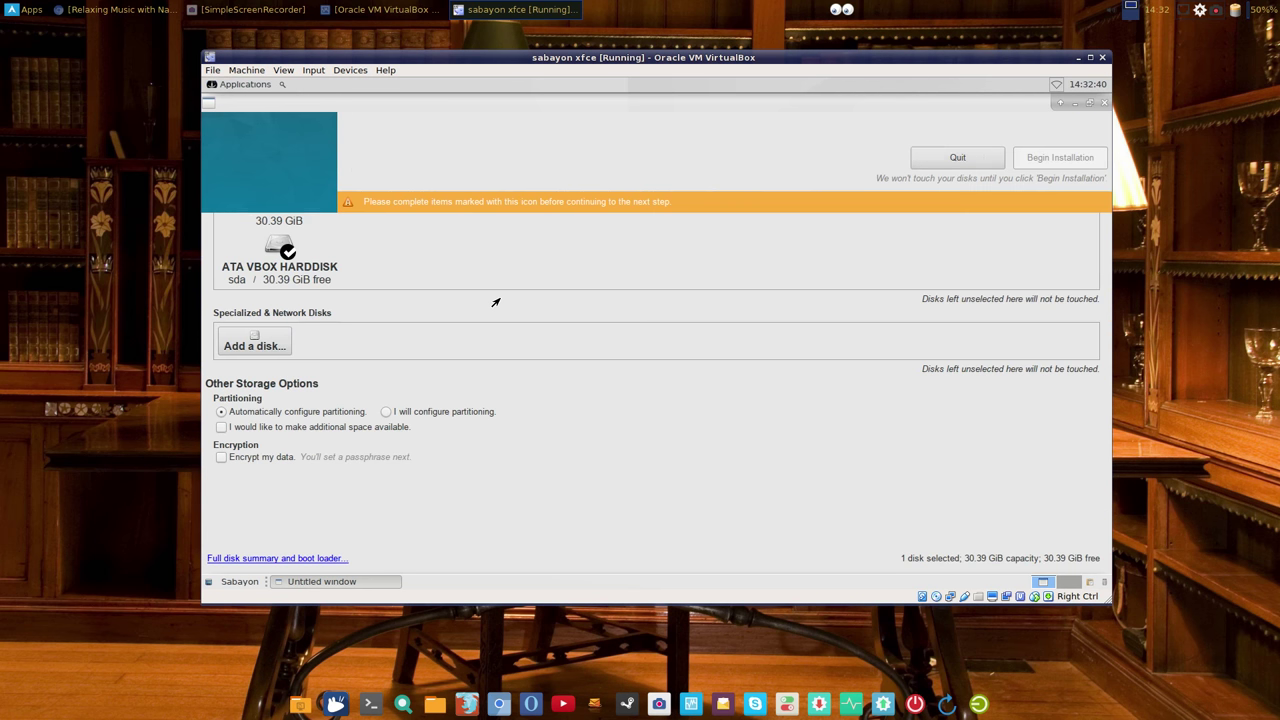
{"action": "left_click", "coordinate": [287, 243]}
{"action": "left_click", "coordinate": [287, 243]}
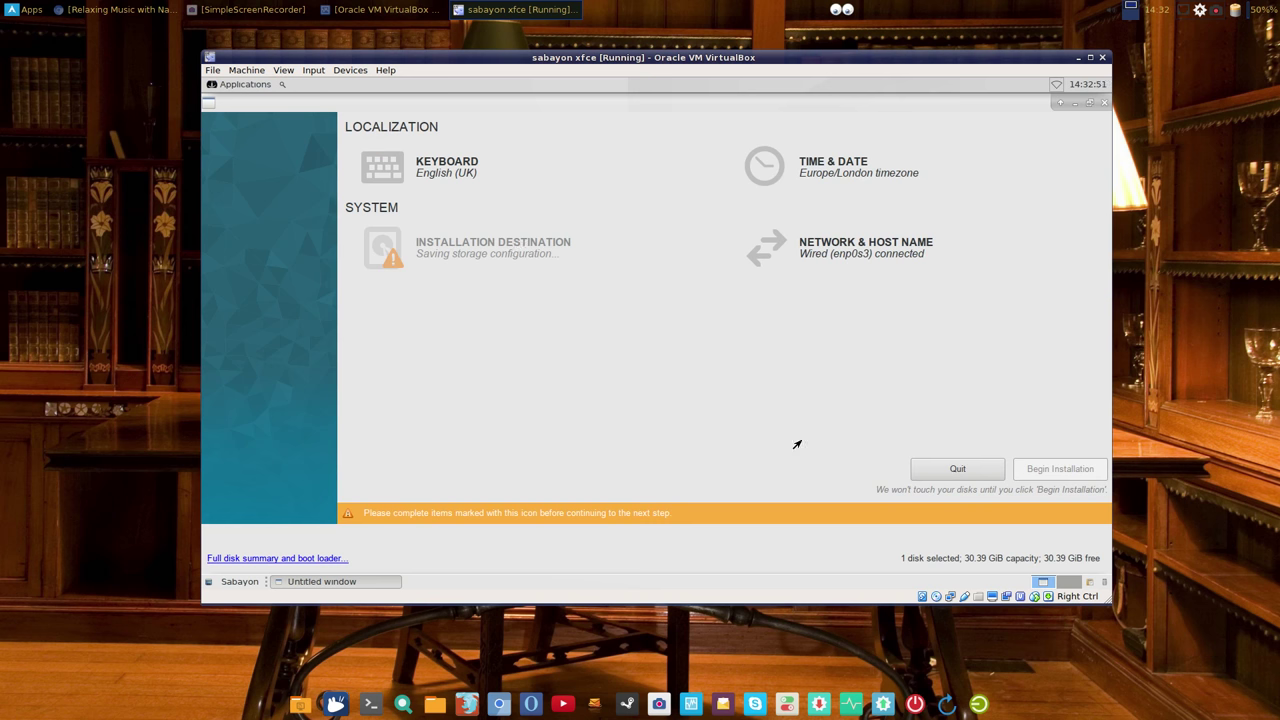
{"action": "left_click", "coordinate": [1034, 546]}
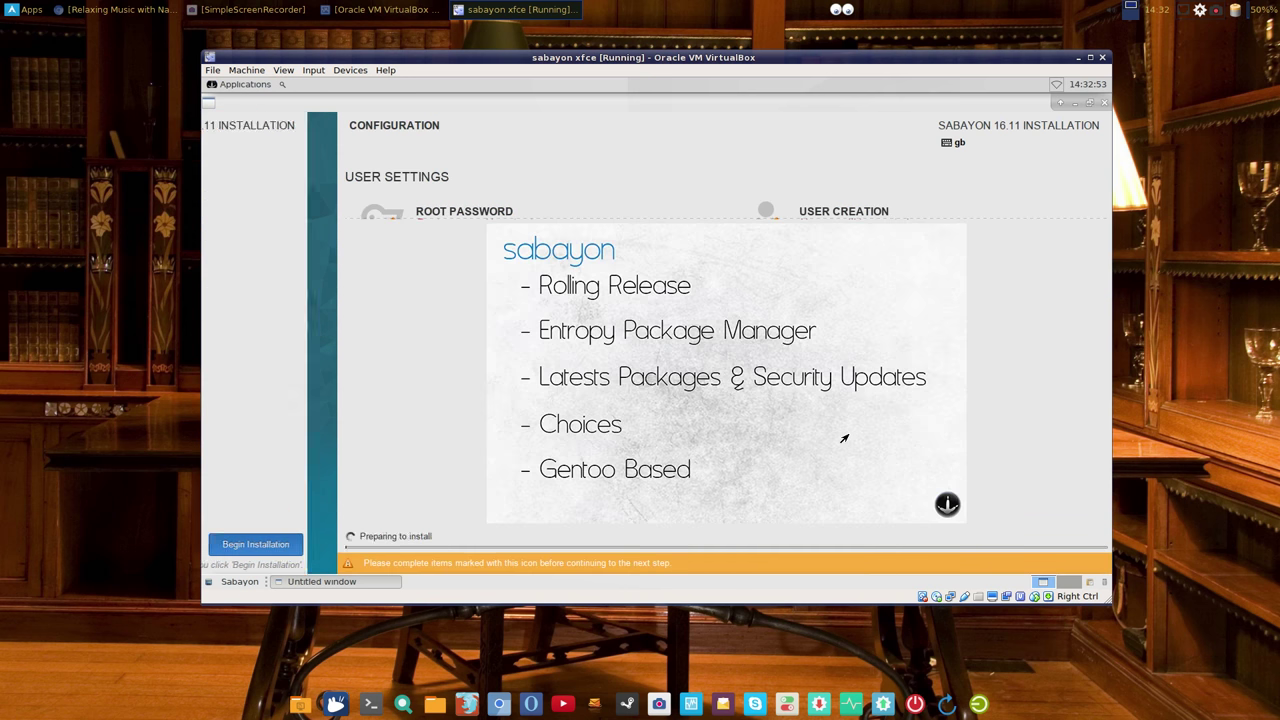
Step: Set and confirm the root password
{"action": "left_click", "coordinate": [455, 211]}
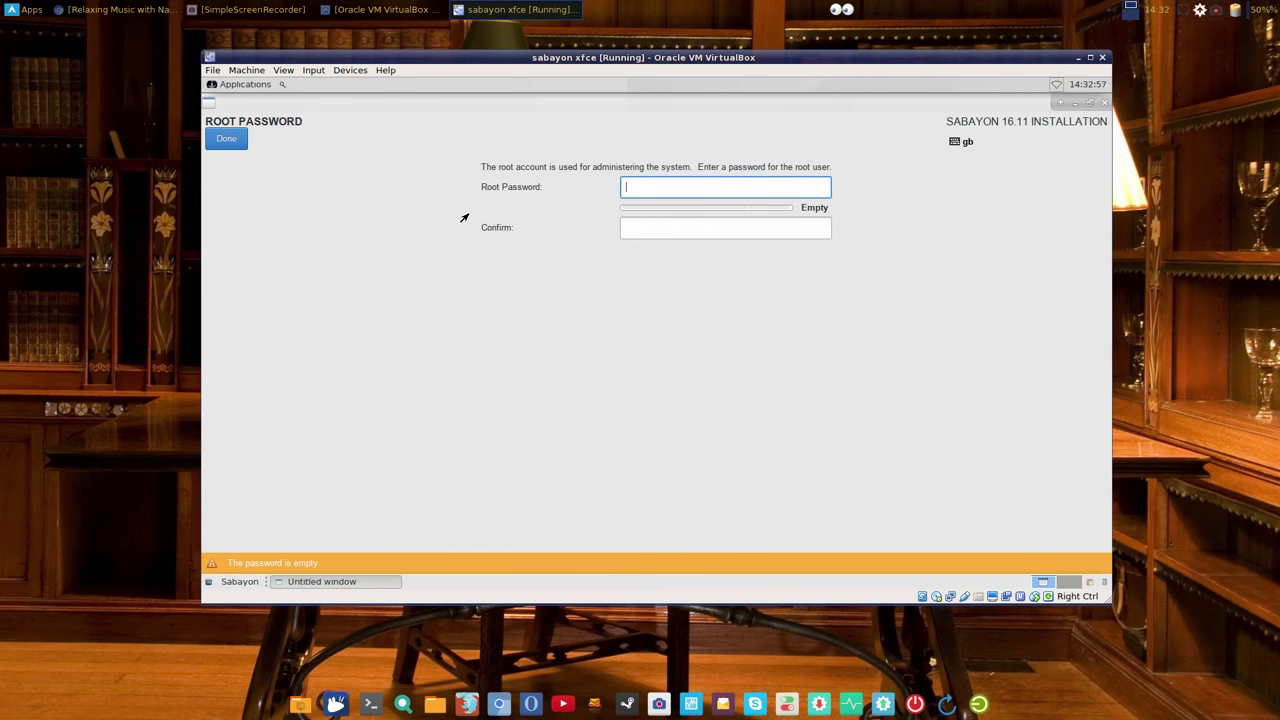
{"action": "type", "text": "•••"}
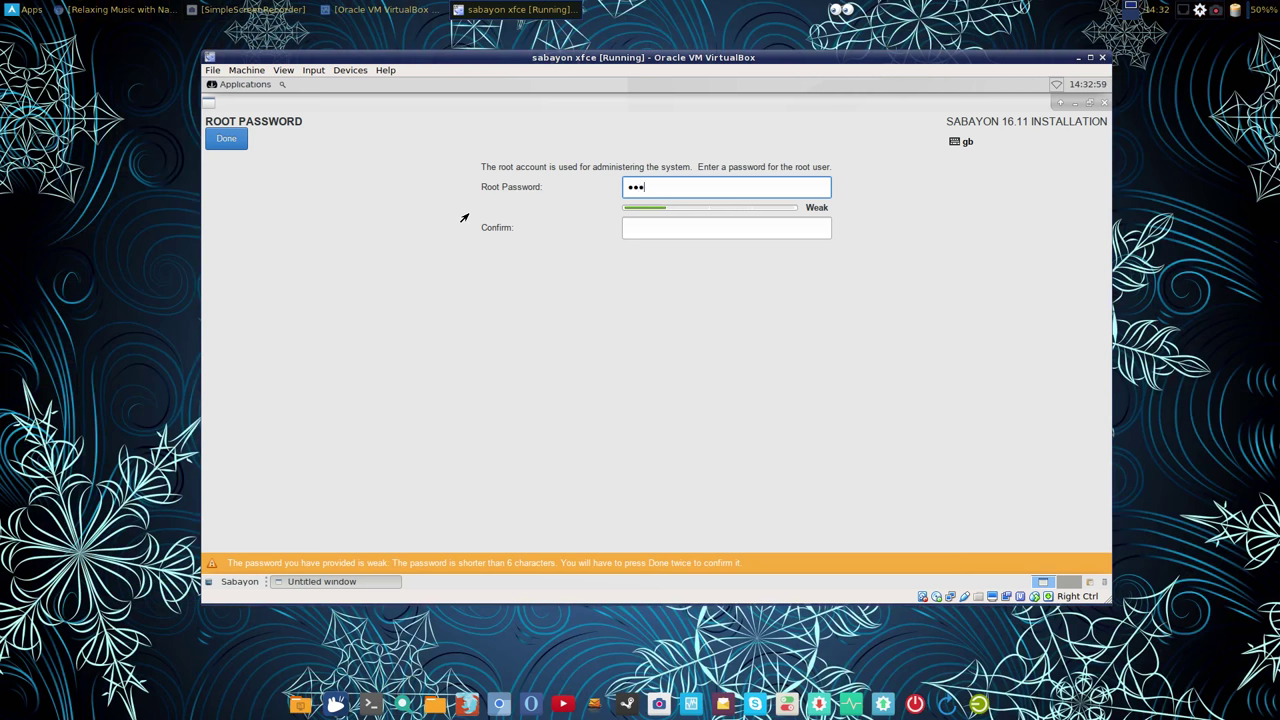
{"action": "type", "text": "••••••••"}
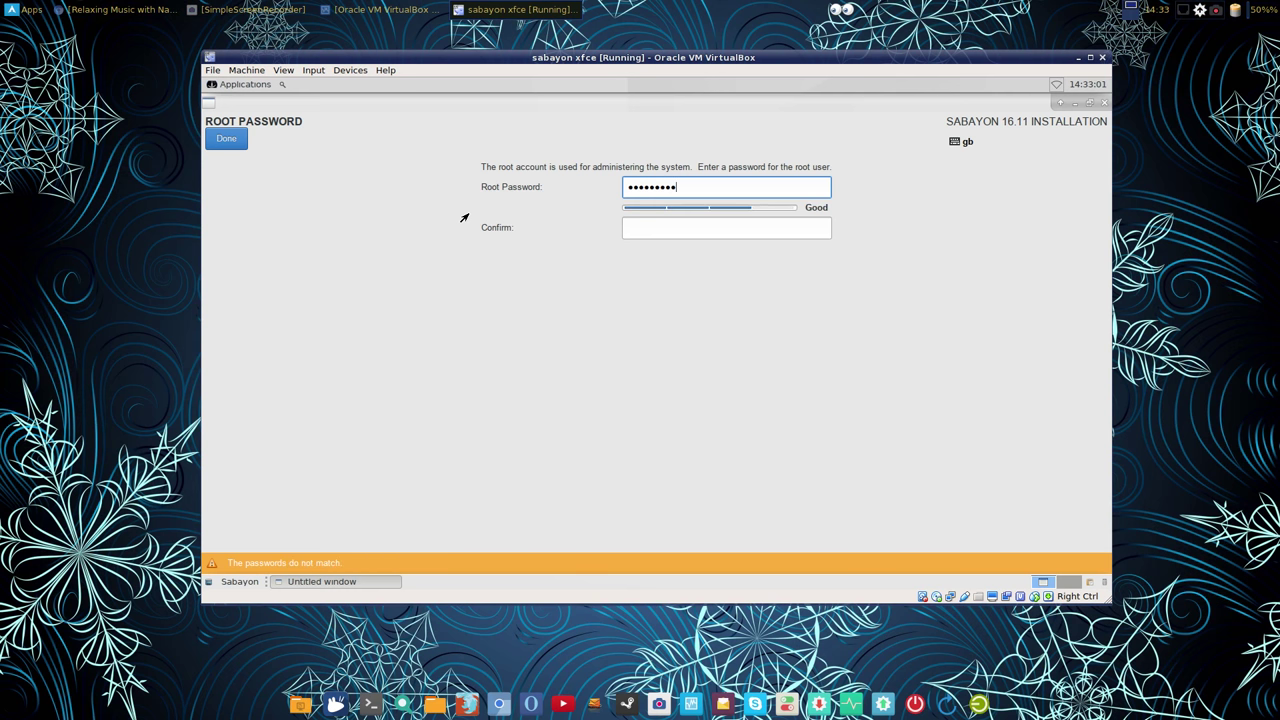
{"action": "key", "text": "Tab"}
{"action": "type", "text": "•"}
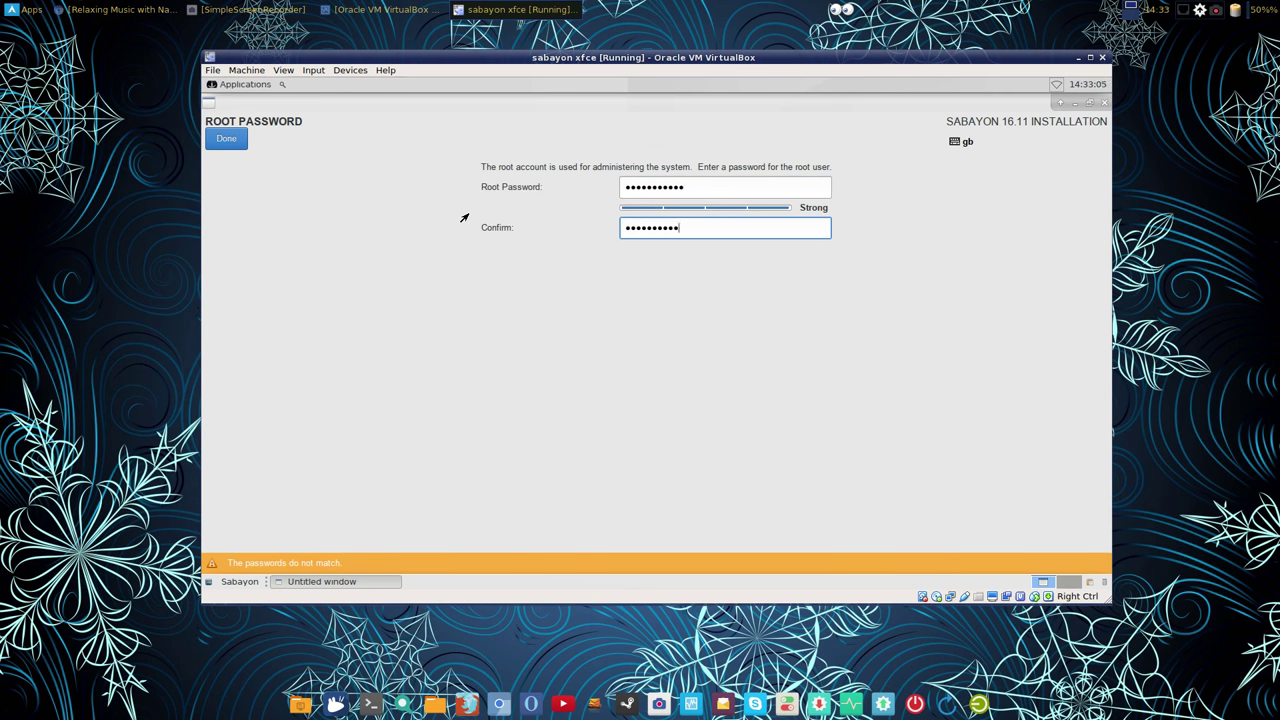
{"action": "type", "text": "••••••••••"}
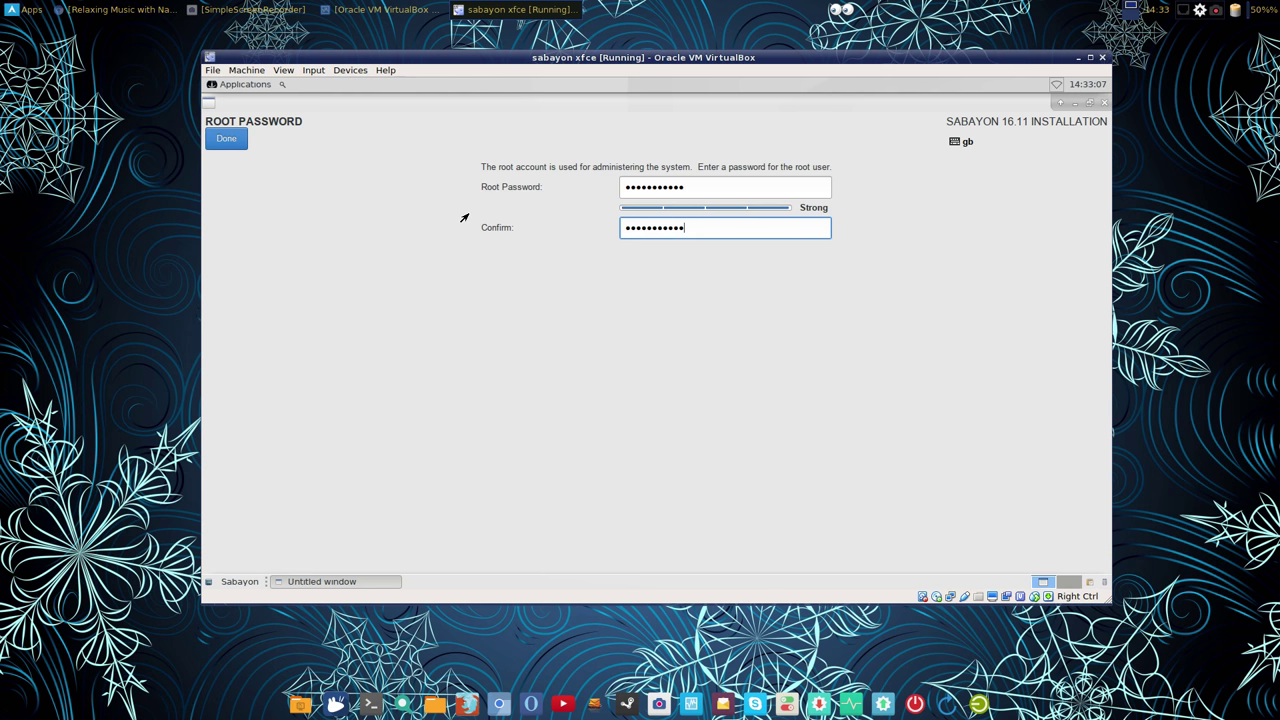
{"action": "left_click", "coordinate": [240, 143]}
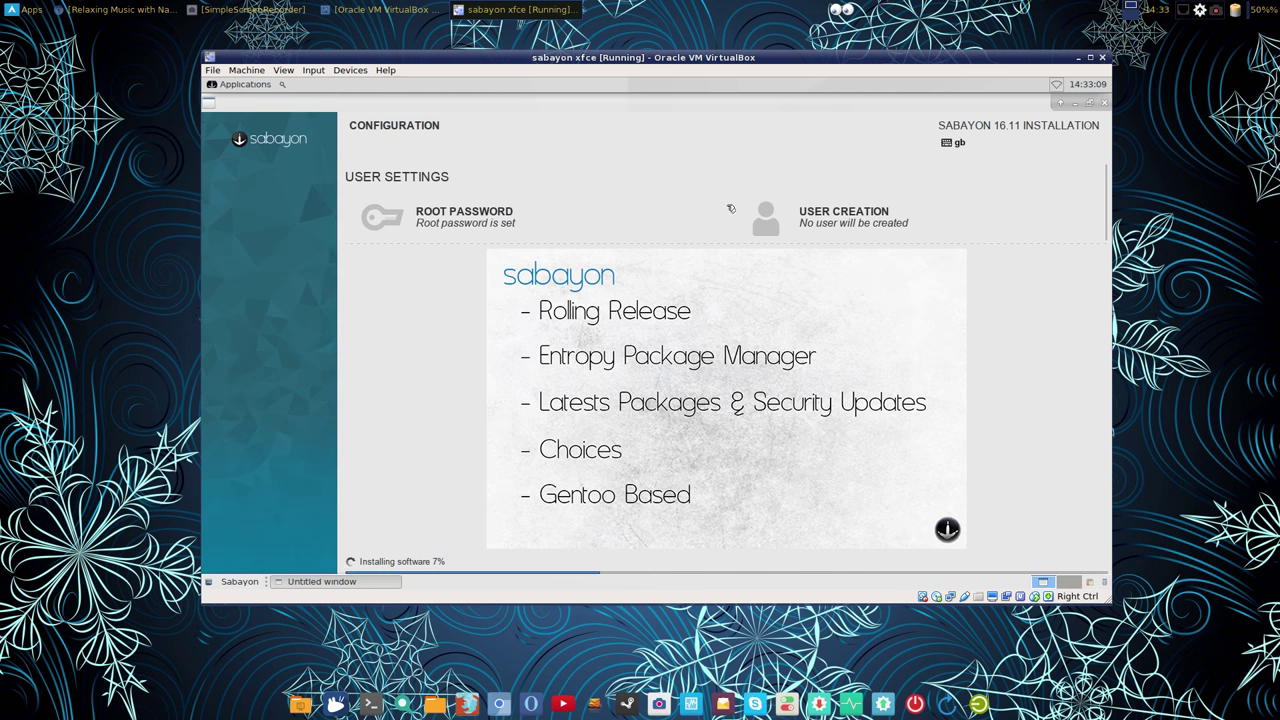
Step: Create an administrator user with full name, user name, and a confirmed password
{"action": "left_click", "coordinate": [840, 215]}
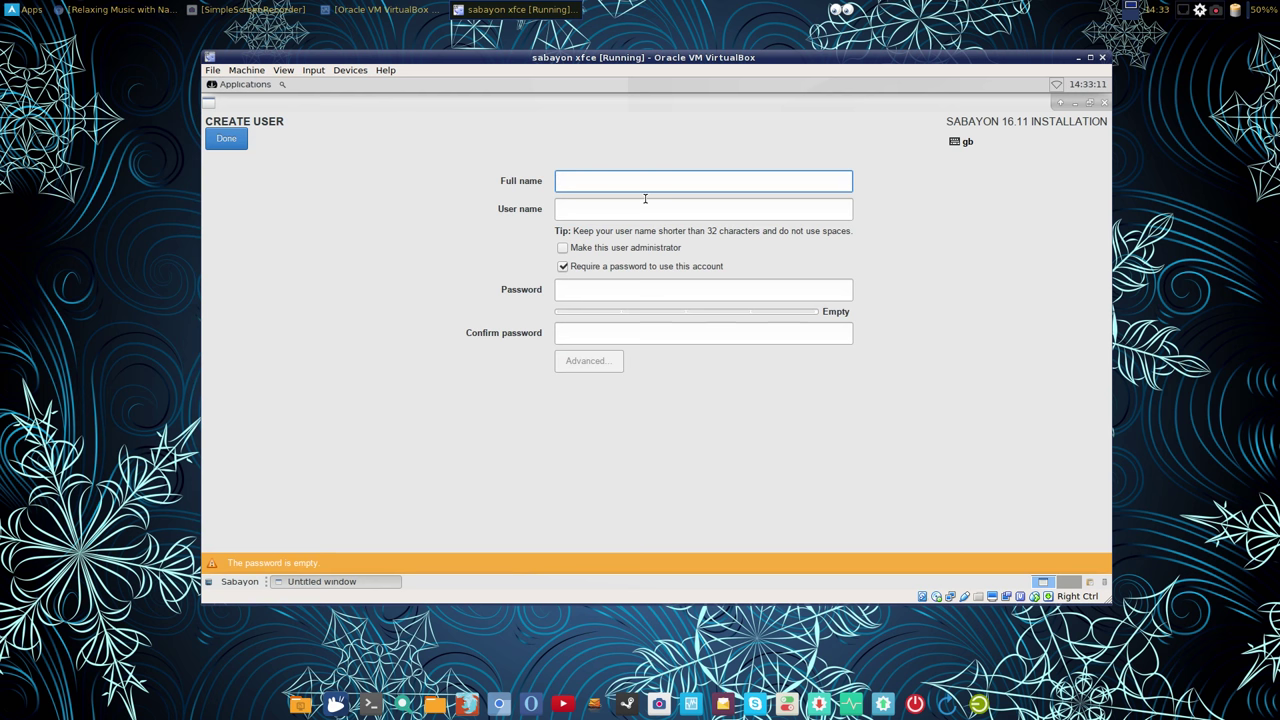
{"action": "type", "text": "jam"}
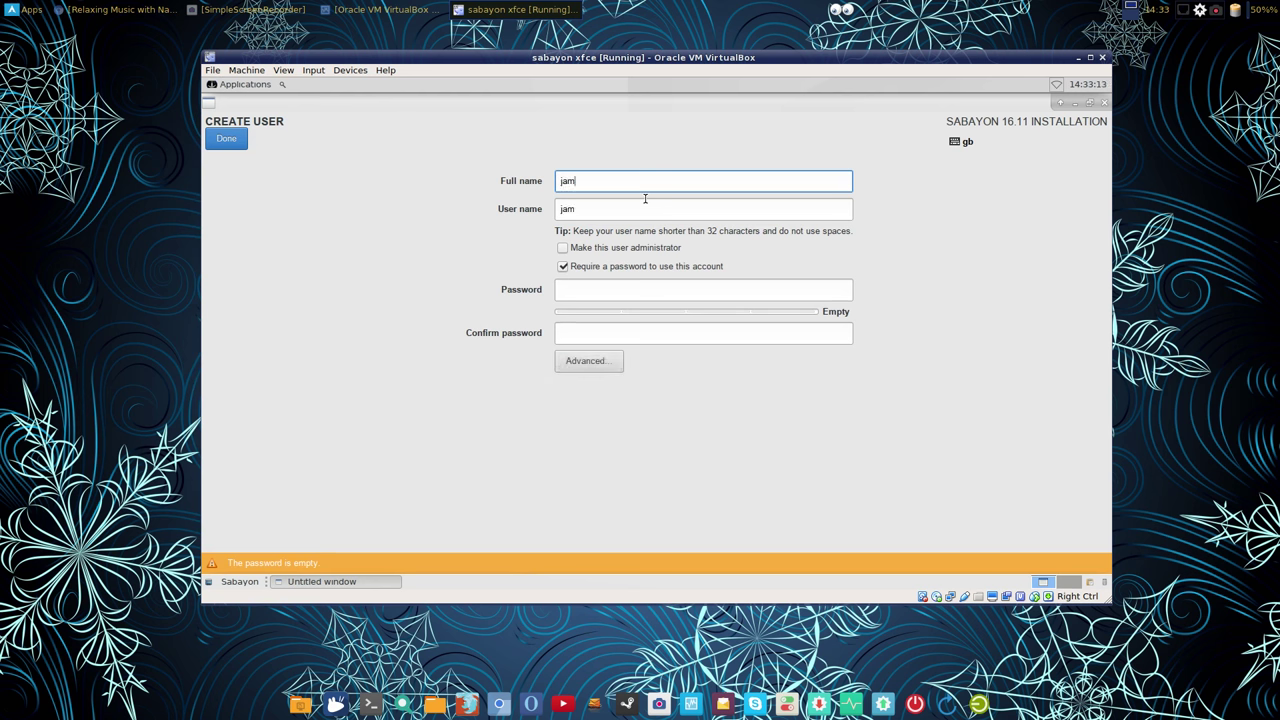
{"action": "key", "text": "Tab"}
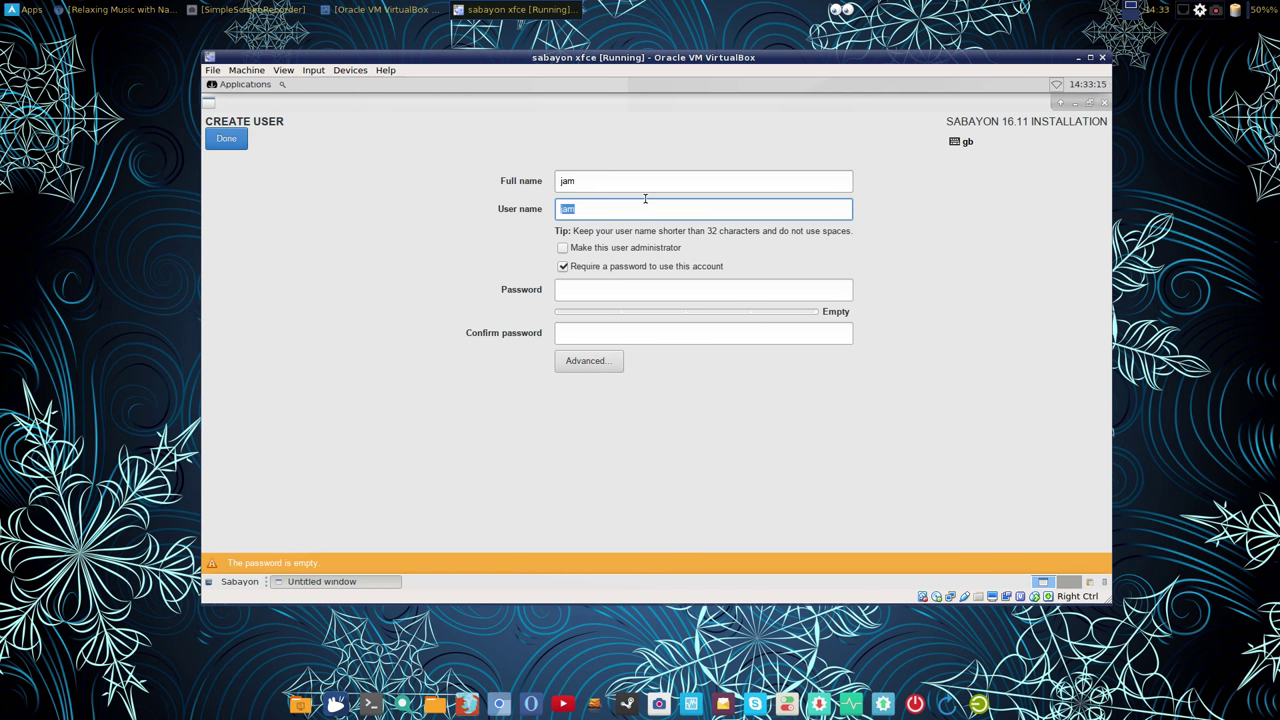
{"action": "type", "text": "j"}
{"action": "left_click", "coordinate": [563, 249]}
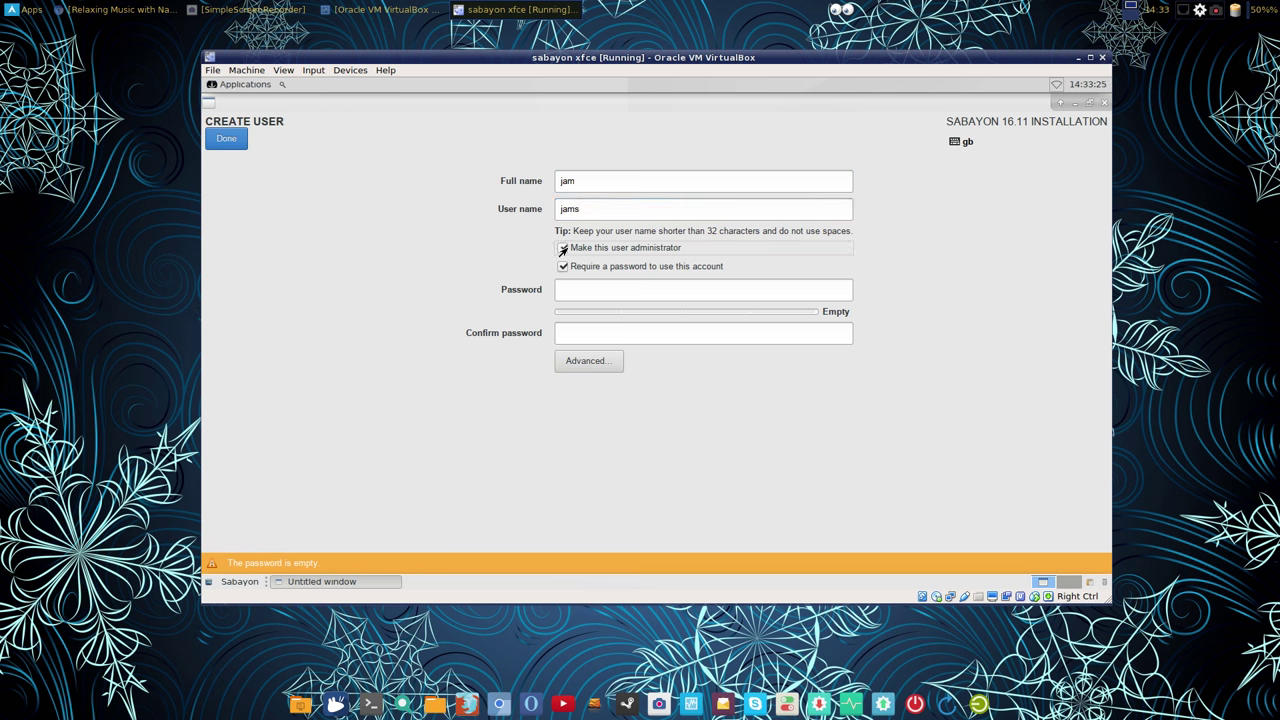
{"action": "left_click", "coordinate": [572, 290]}
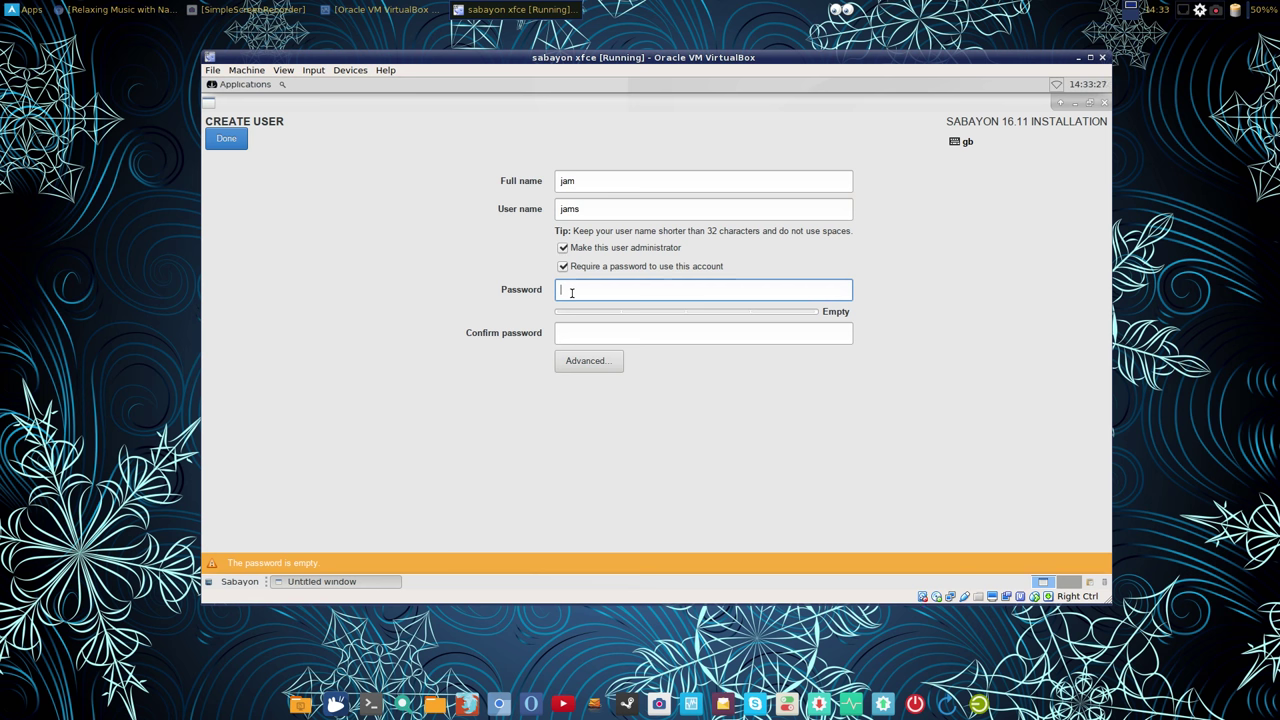
{"action": "type", "text": "abcdefghij"}
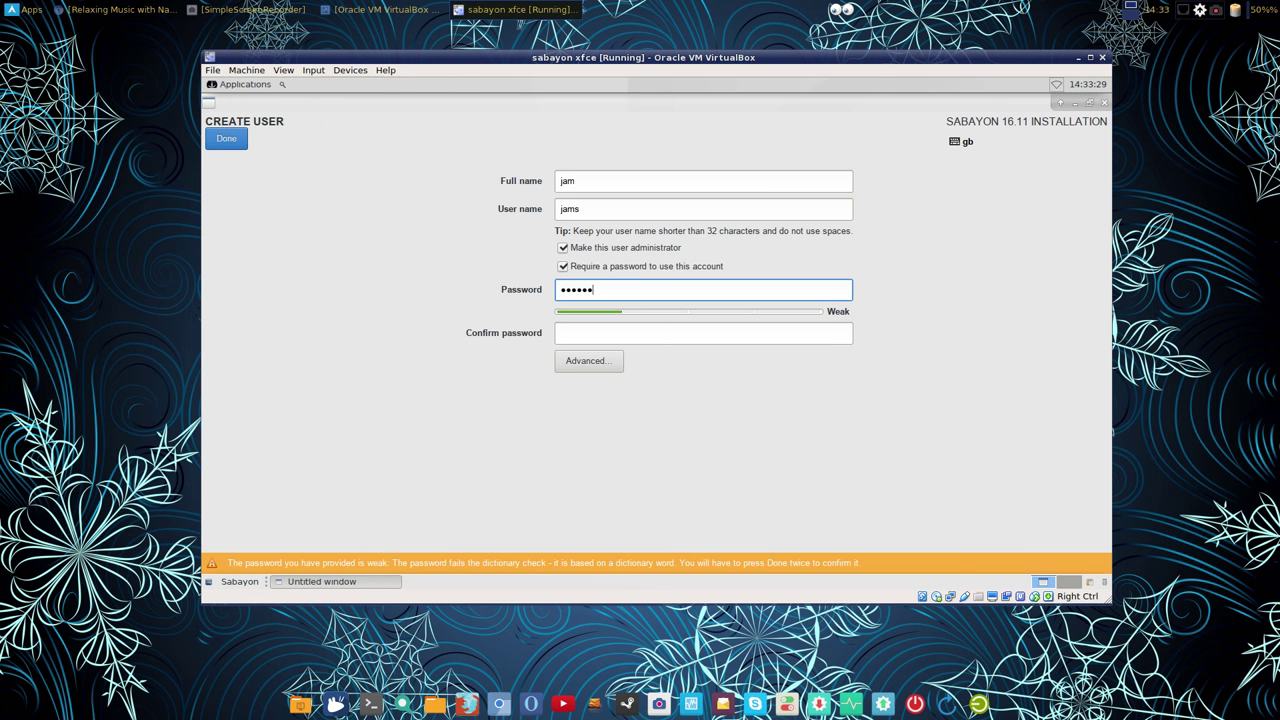
{"action": "key", "text": "Tab"}
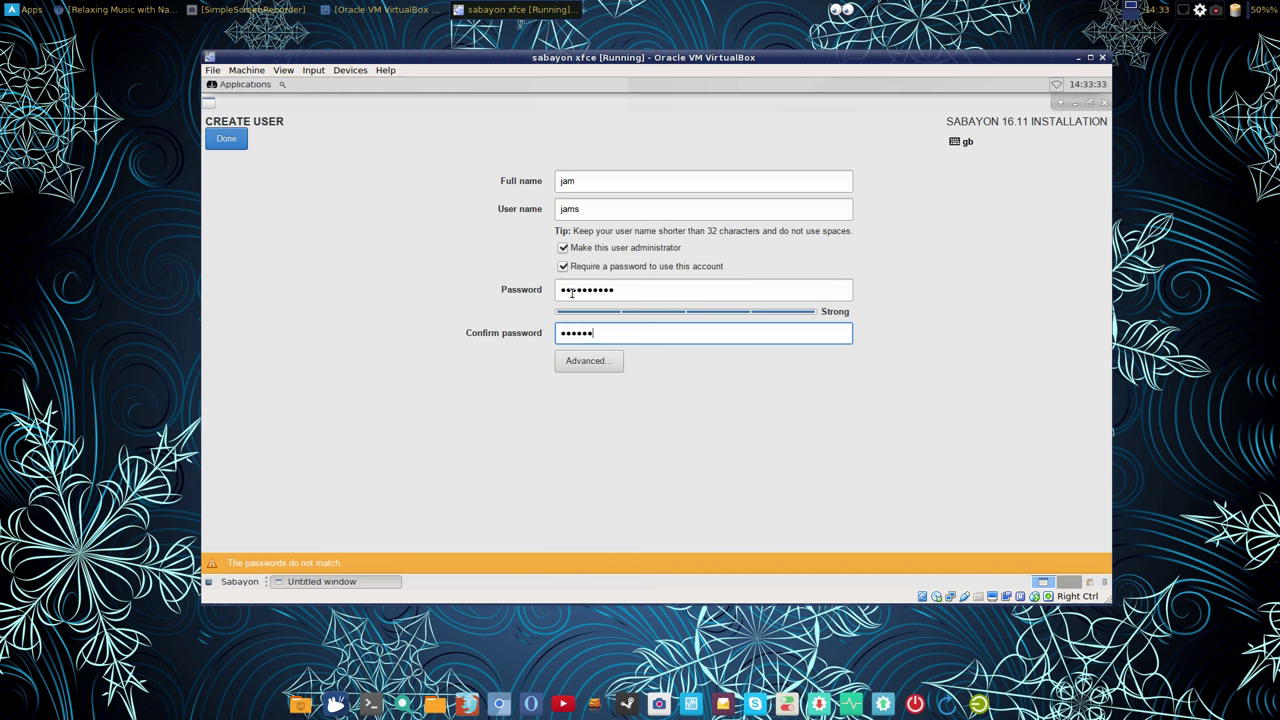
{"action": "type", "text": "abcdefghij"}
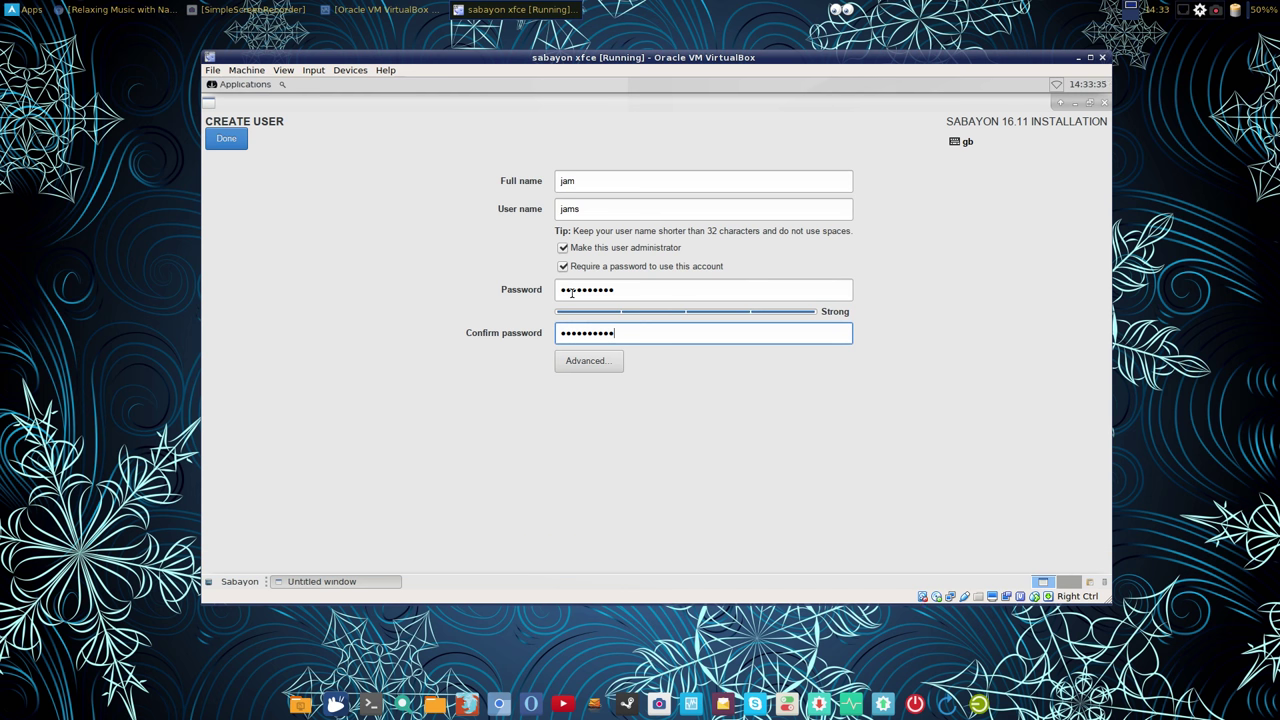
{"action": "left_click", "coordinate": [220, 142]}
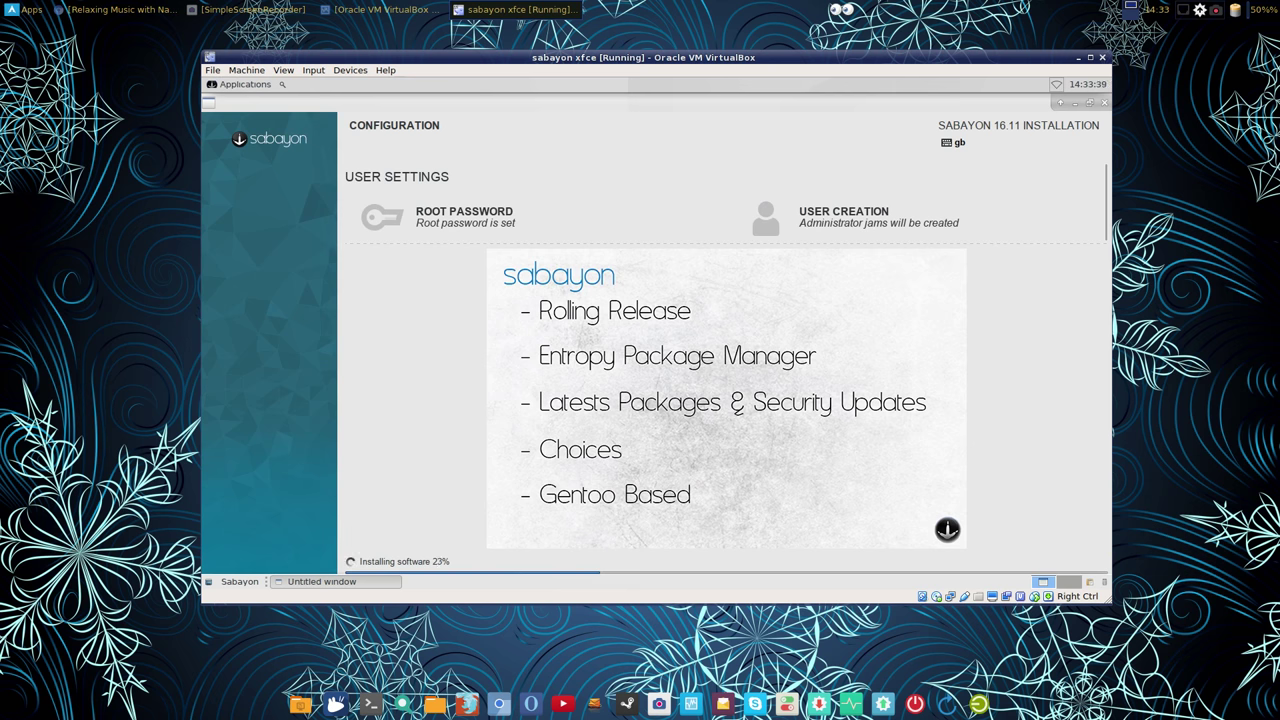
Step: Reposition the VirtualBox window on the desktop while the installation runs
{"action": "left_click_drag", "start_coordinate": [646, 57], "coordinate": [697, 60]}
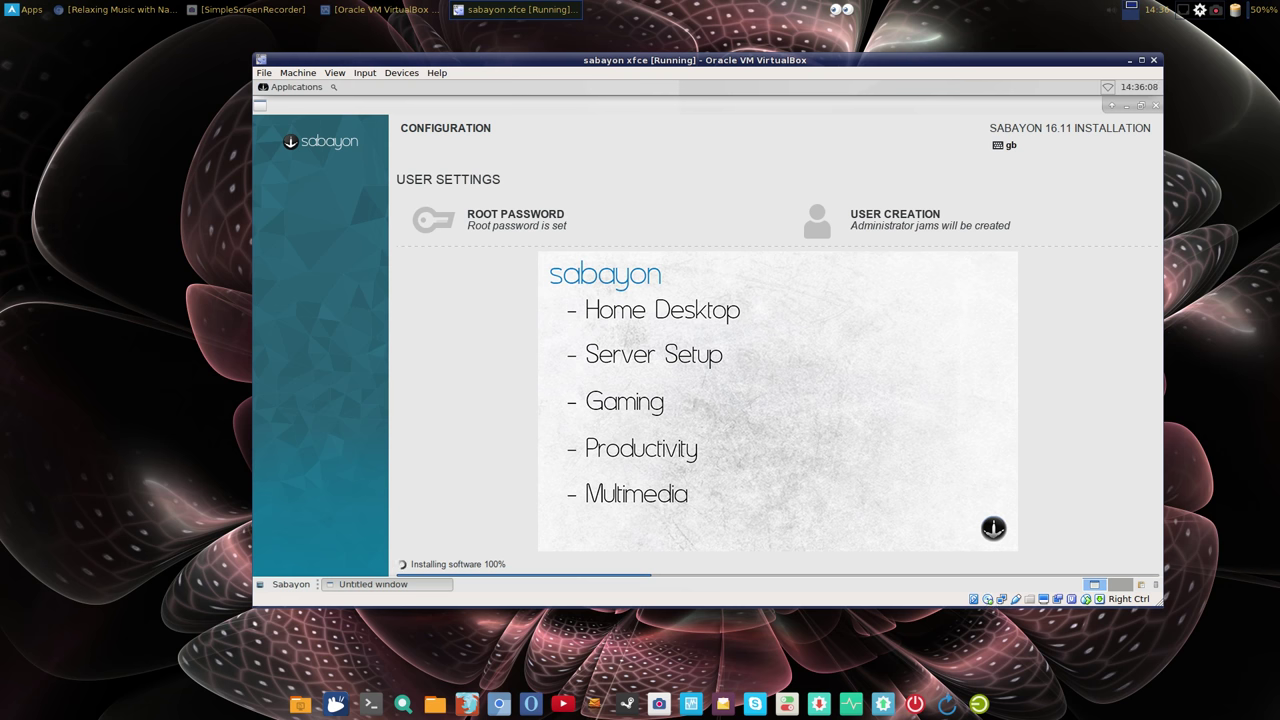
{"action": "left_click_drag", "start_coordinate": [596, 60], "coordinate": [585, 151]}
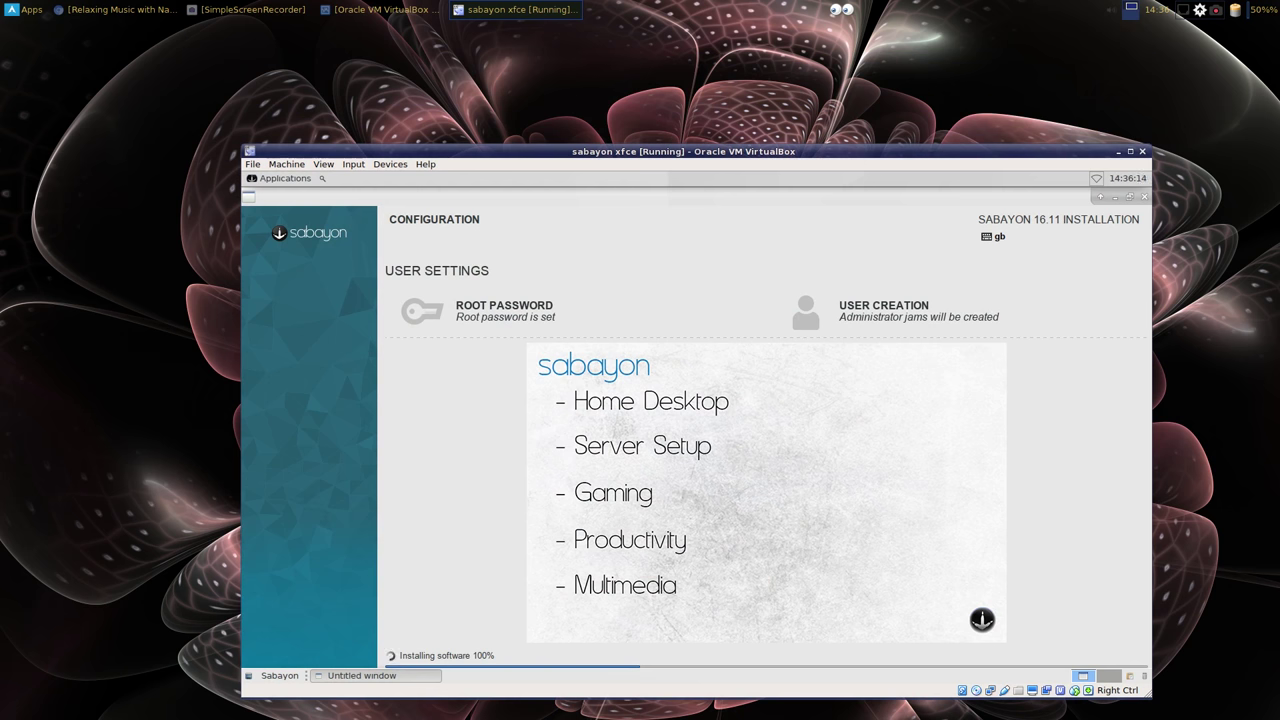
{"action": "left_click_drag", "start_coordinate": [585, 151], "coordinate": [574, 113]}
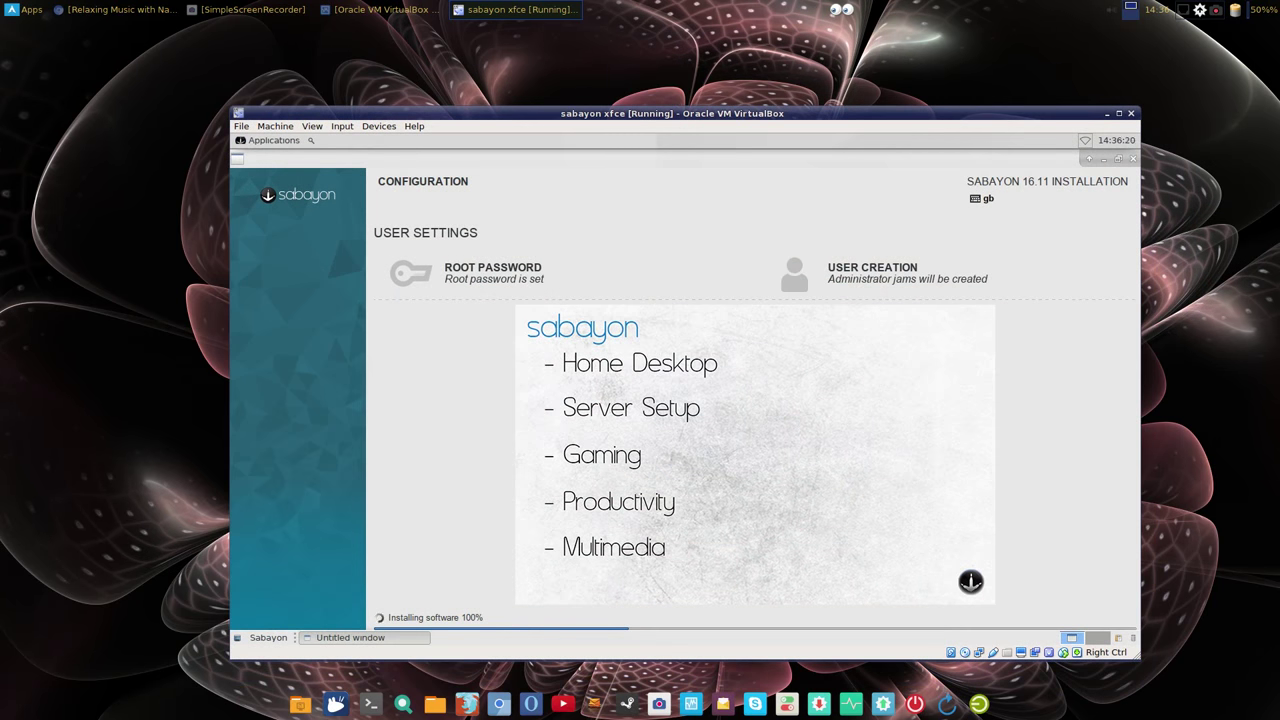
{"action": "left_click_drag", "start_coordinate": [791, 256], "coordinate": [800, 228]}
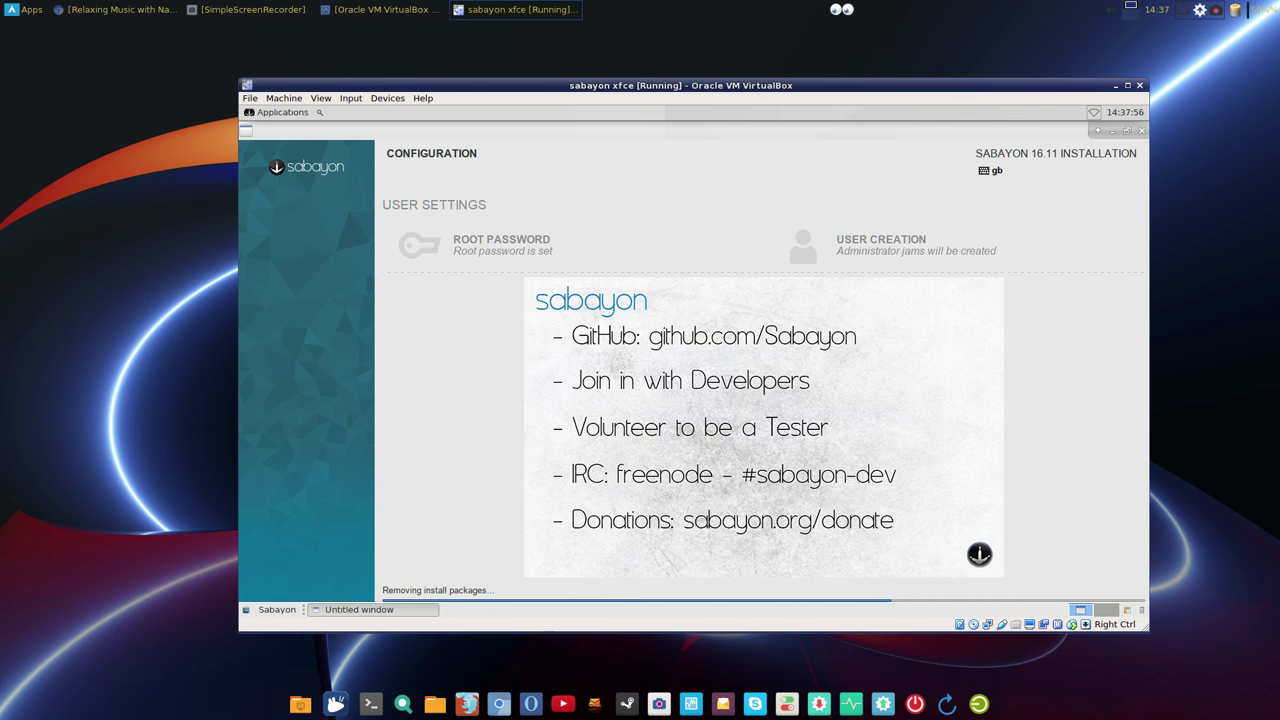
{"action": "left_click_drag", "start_coordinate": [753, 88], "coordinate": [732, 115]}
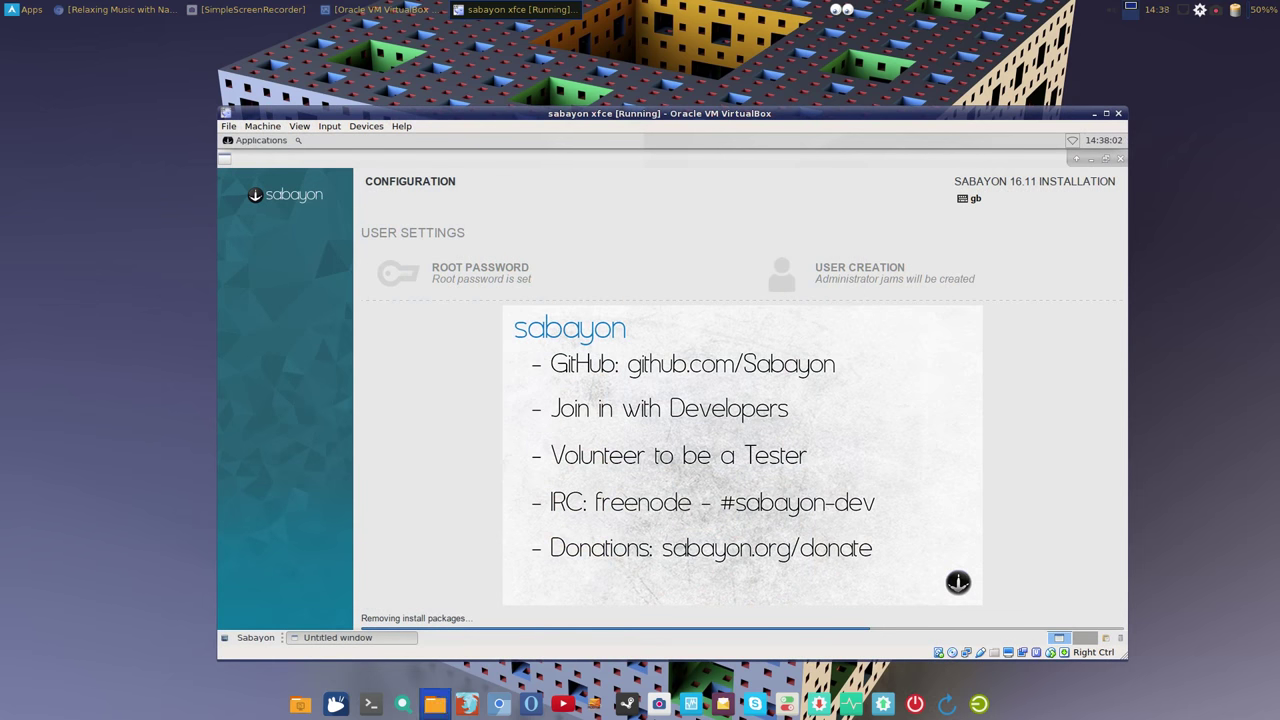
{"action": "left_click", "coordinate": [435, 704]}
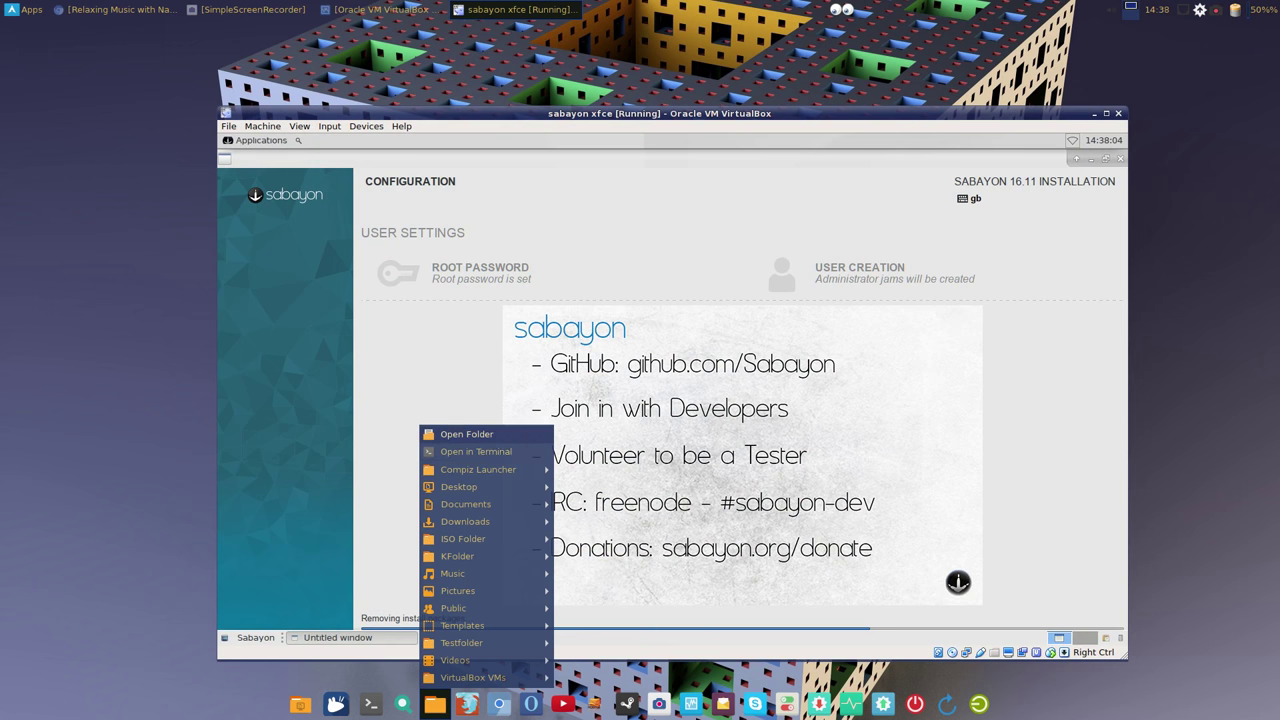
{"action": "left_click", "coordinate": [466, 434]}
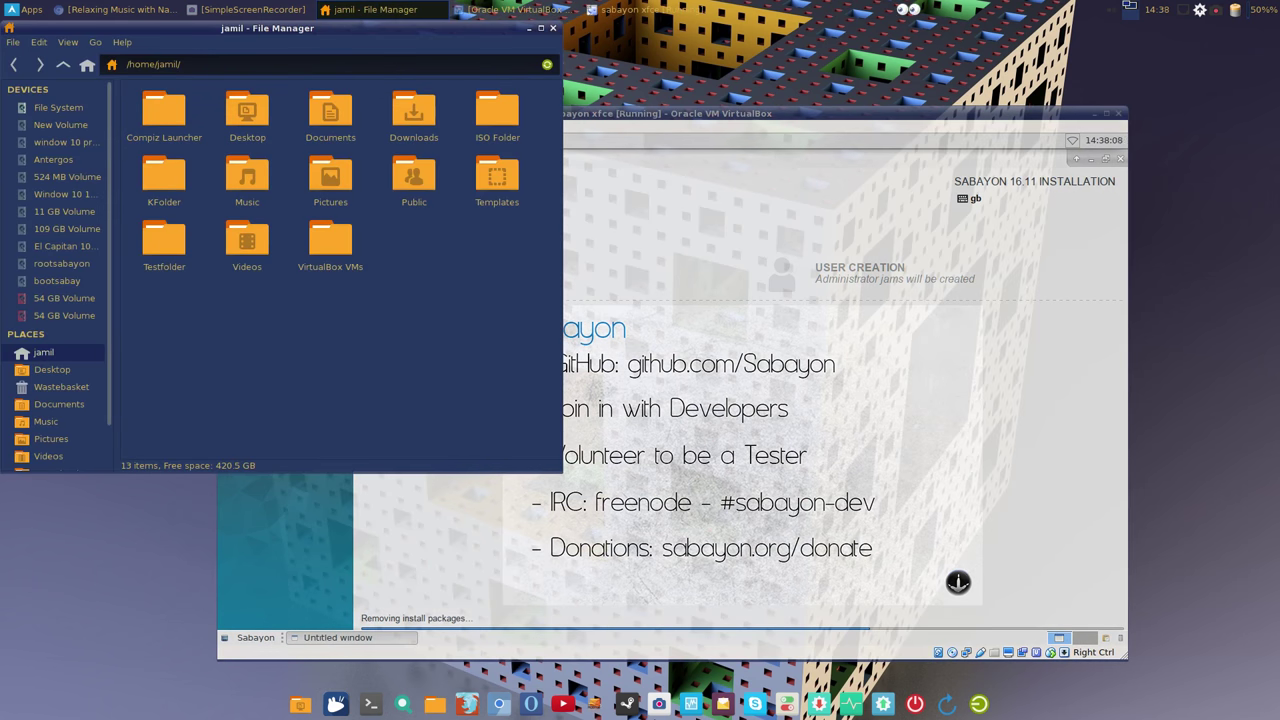
{"action": "double_click", "coordinate": [497, 112]}
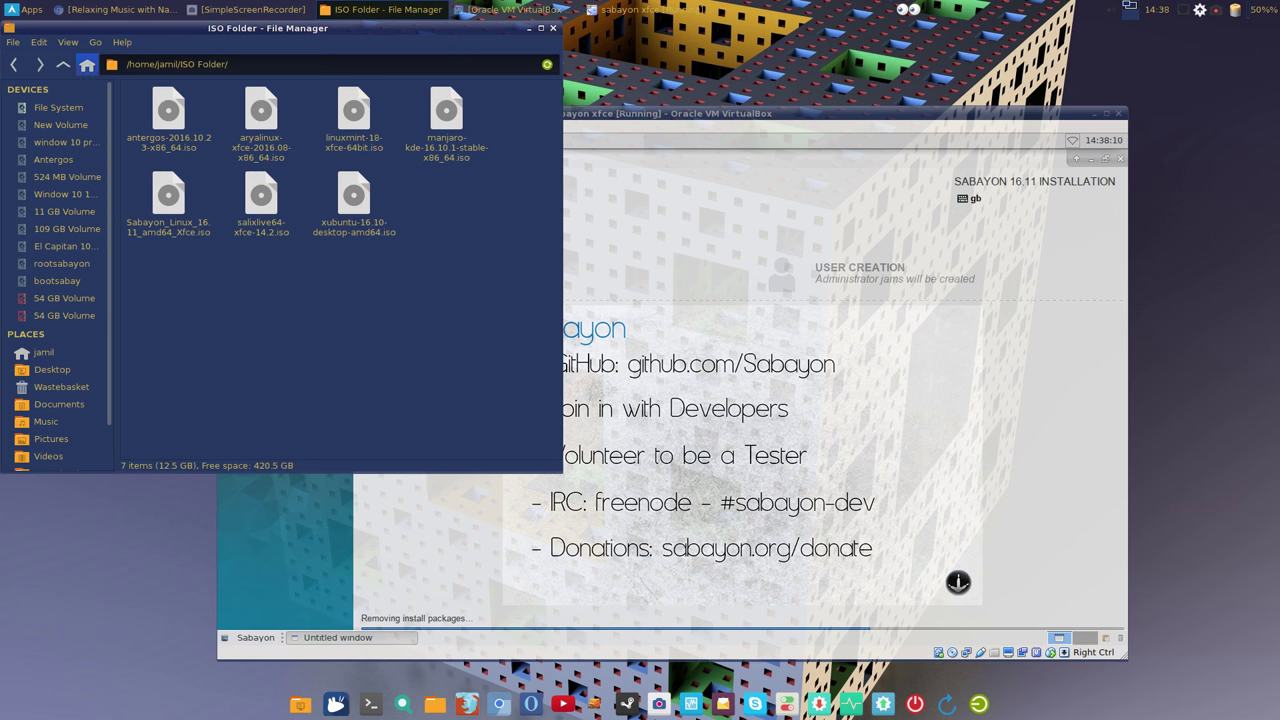
{"action": "left_click", "coordinate": [87, 64]}
{"action": "left_click", "coordinate": [163, 240]}
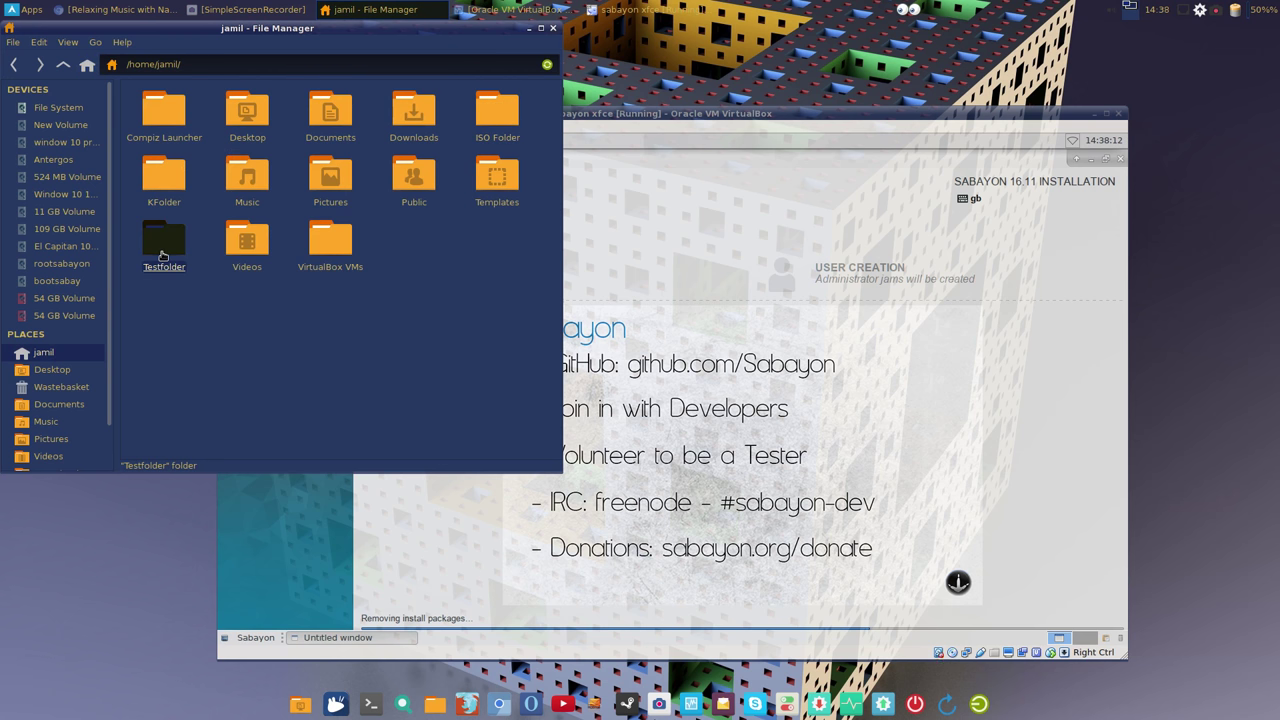
{"action": "double_click", "coordinate": [164, 112]}
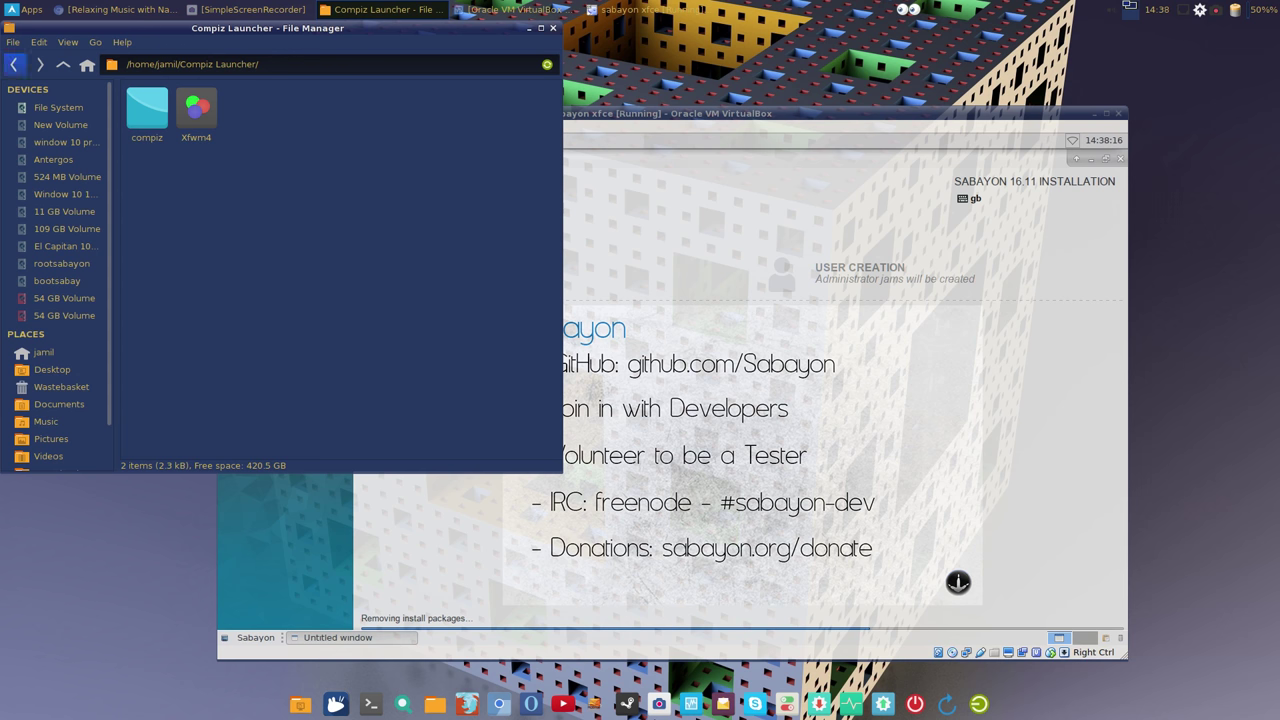
{"action": "left_click", "coordinate": [14, 64]}
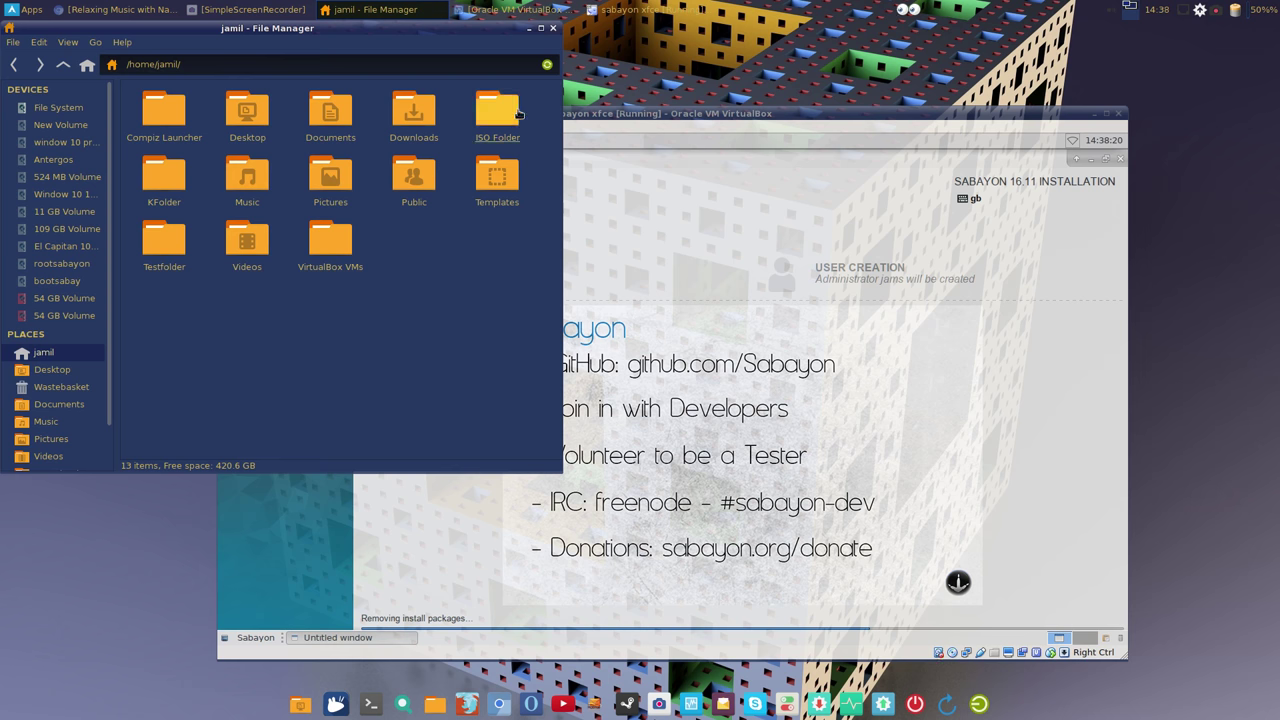
{"action": "left_click", "coordinate": [553, 28]}
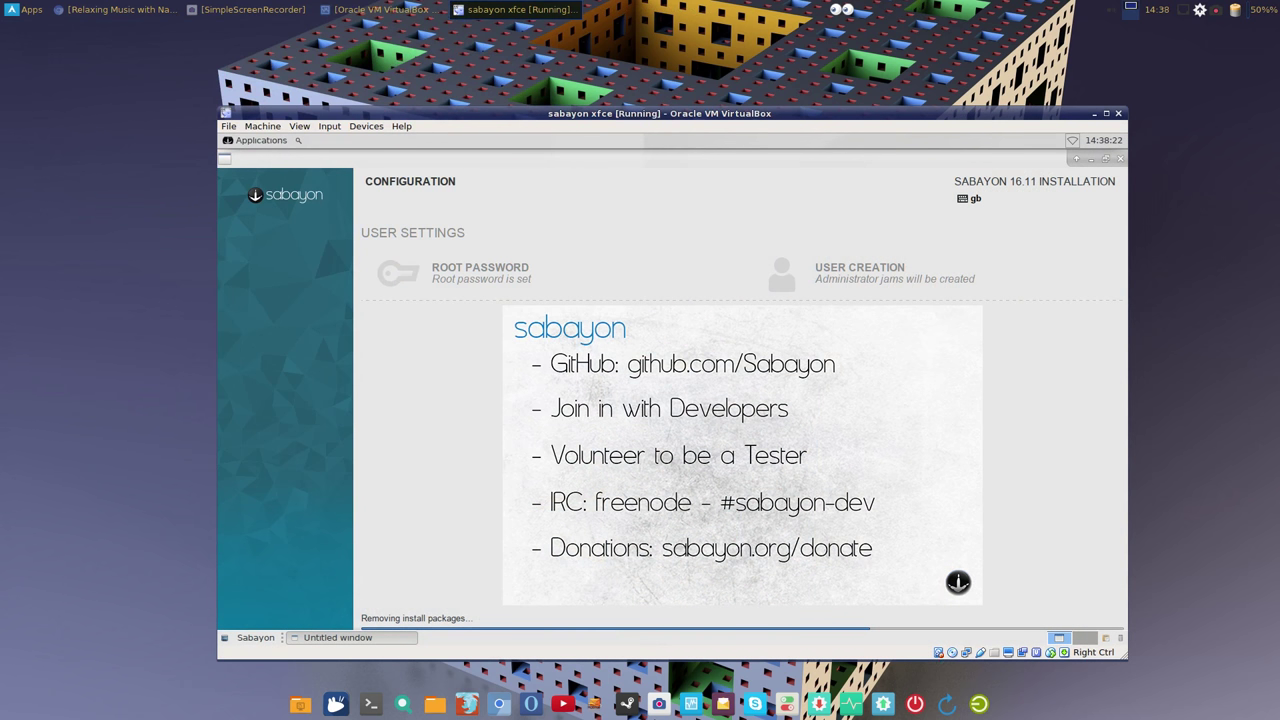
Step: Launch AMOR from the Games category and lower the VirtualBox window slightly
{"action": "key", "text": "alt+F1"}
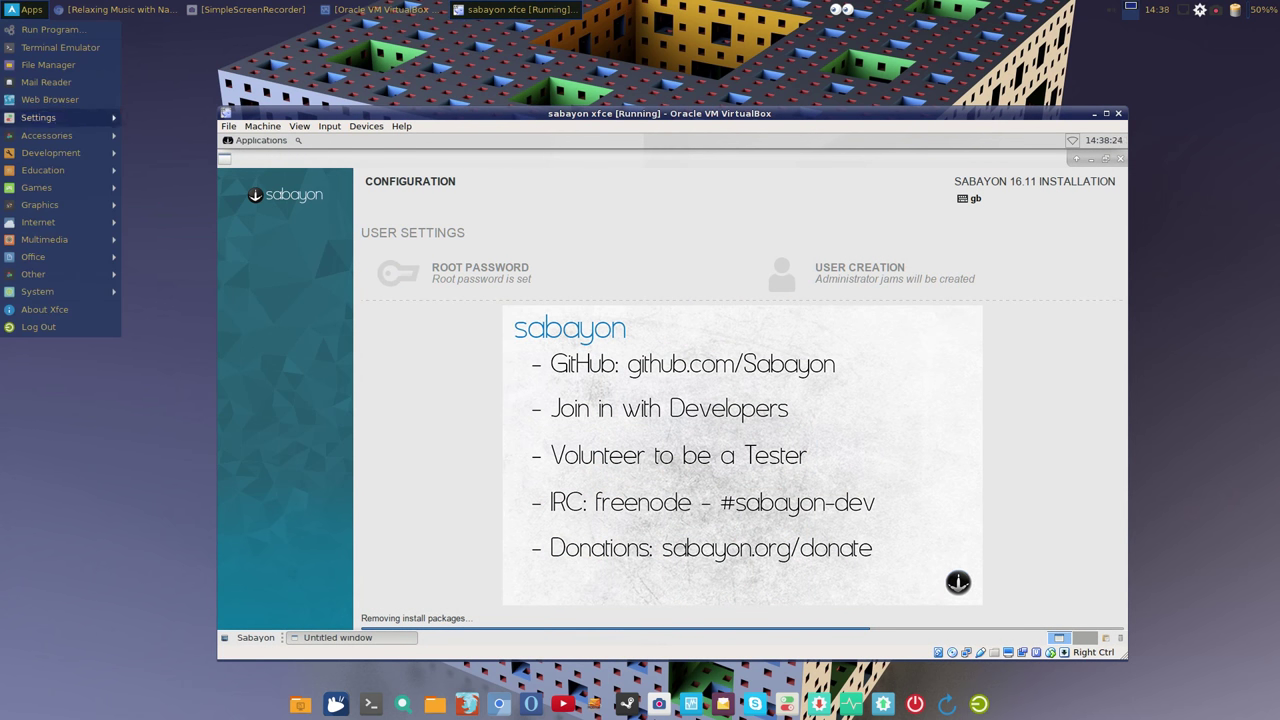
{"action": "key", "text": "Down"}
{"action": "key", "text": "Up"}
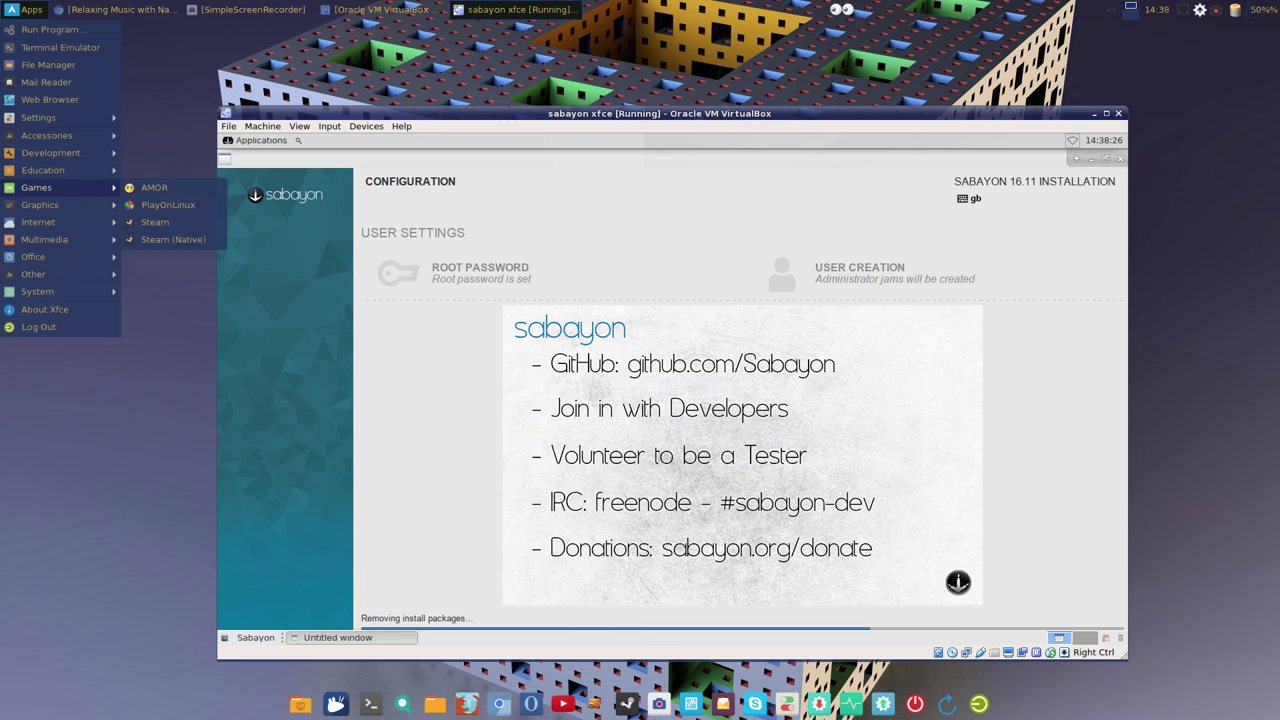
{"action": "key", "text": "Return"}
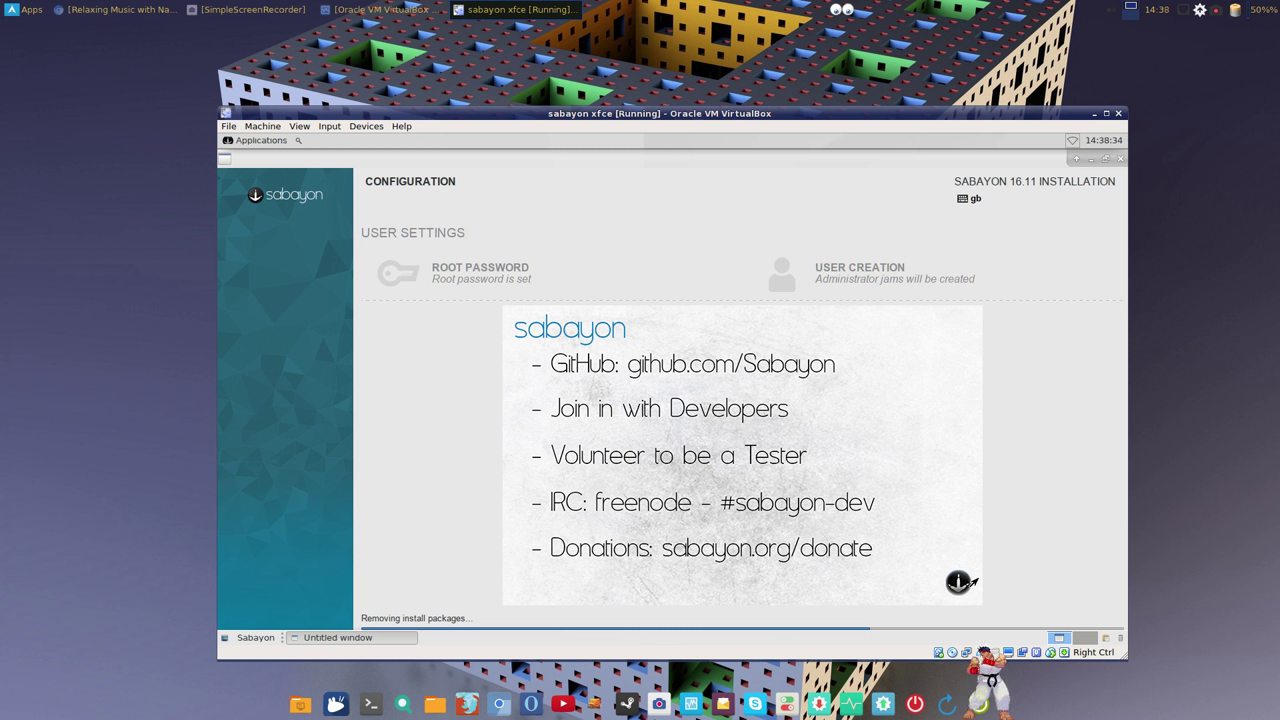
{"action": "left_click_drag", "start_coordinate": [756, 106], "coordinate": [752, 165]}
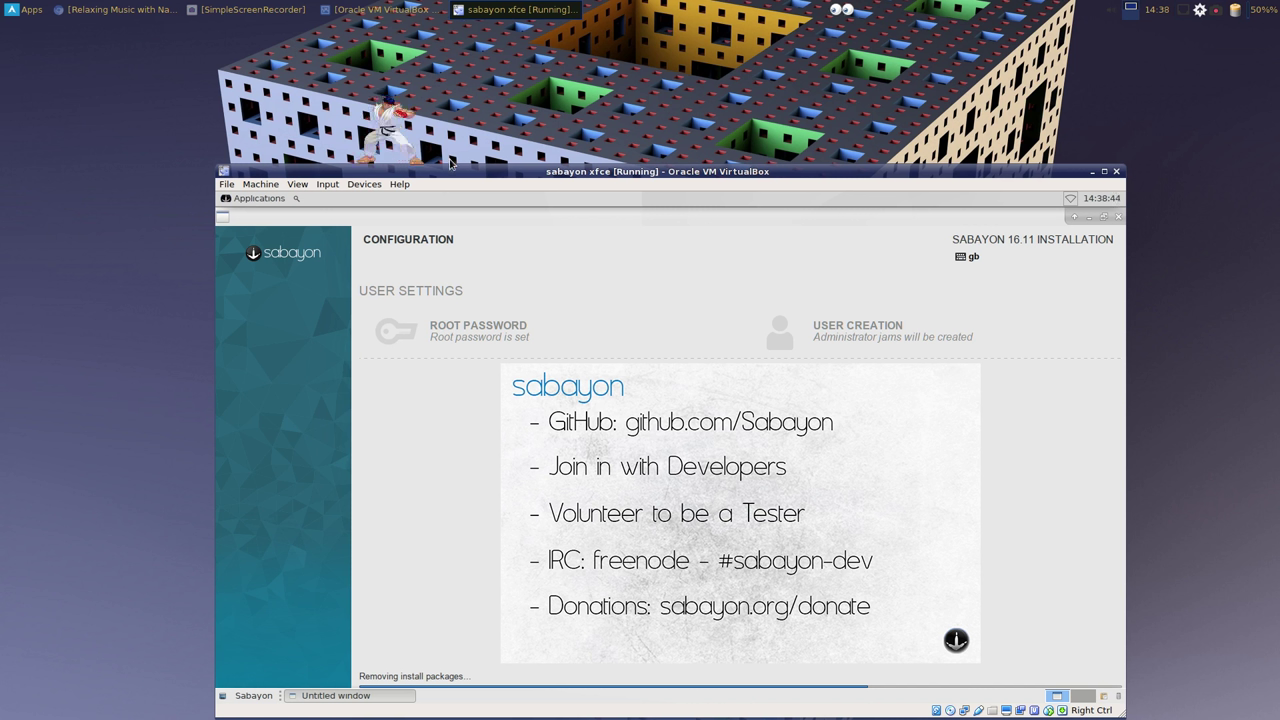
{"action": "right_click", "coordinate": [391, 125]}
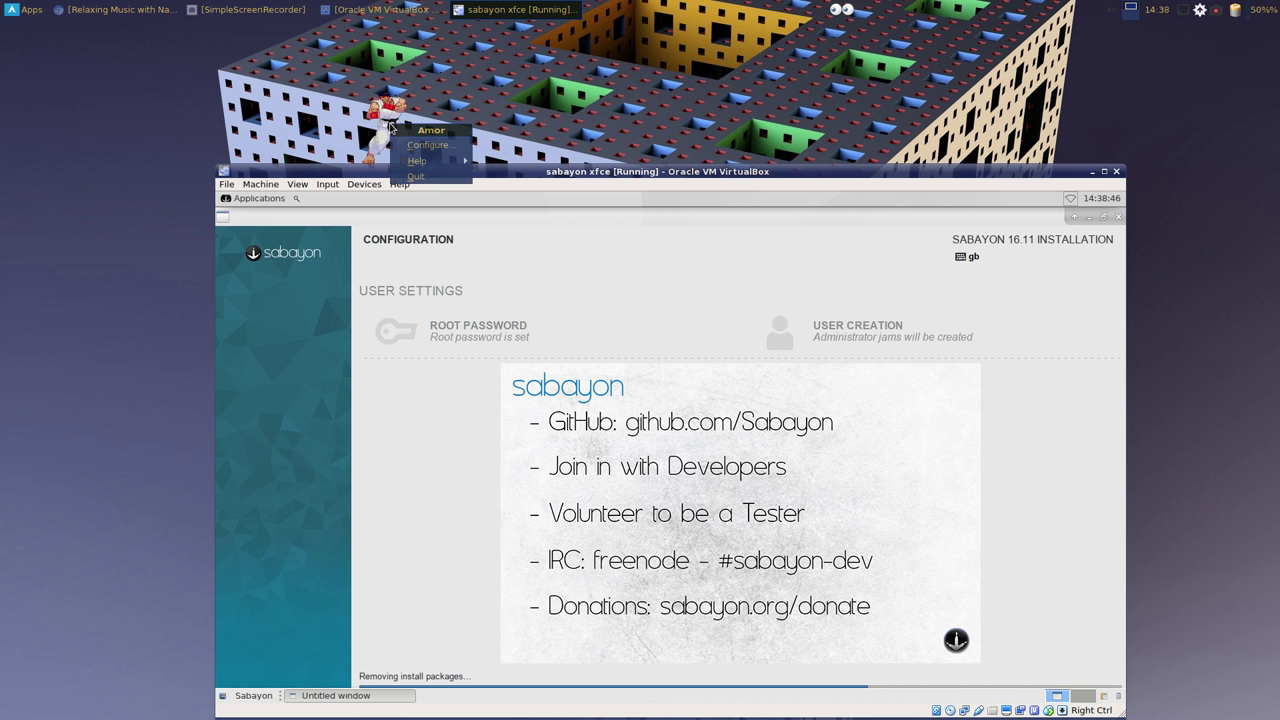
{"action": "left_click", "coordinate": [420, 145]}
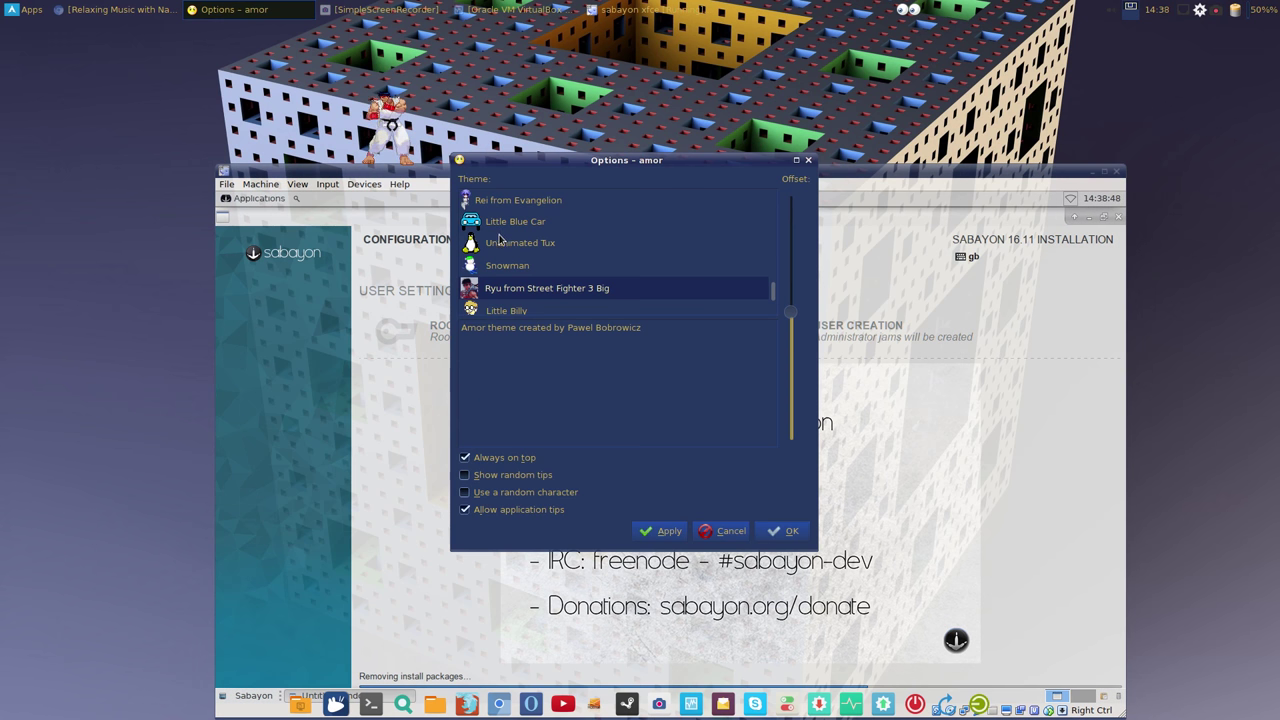
{"action": "scroll", "coordinate": [507, 290], "scroll_direction": "down", "scroll_amount": 1}
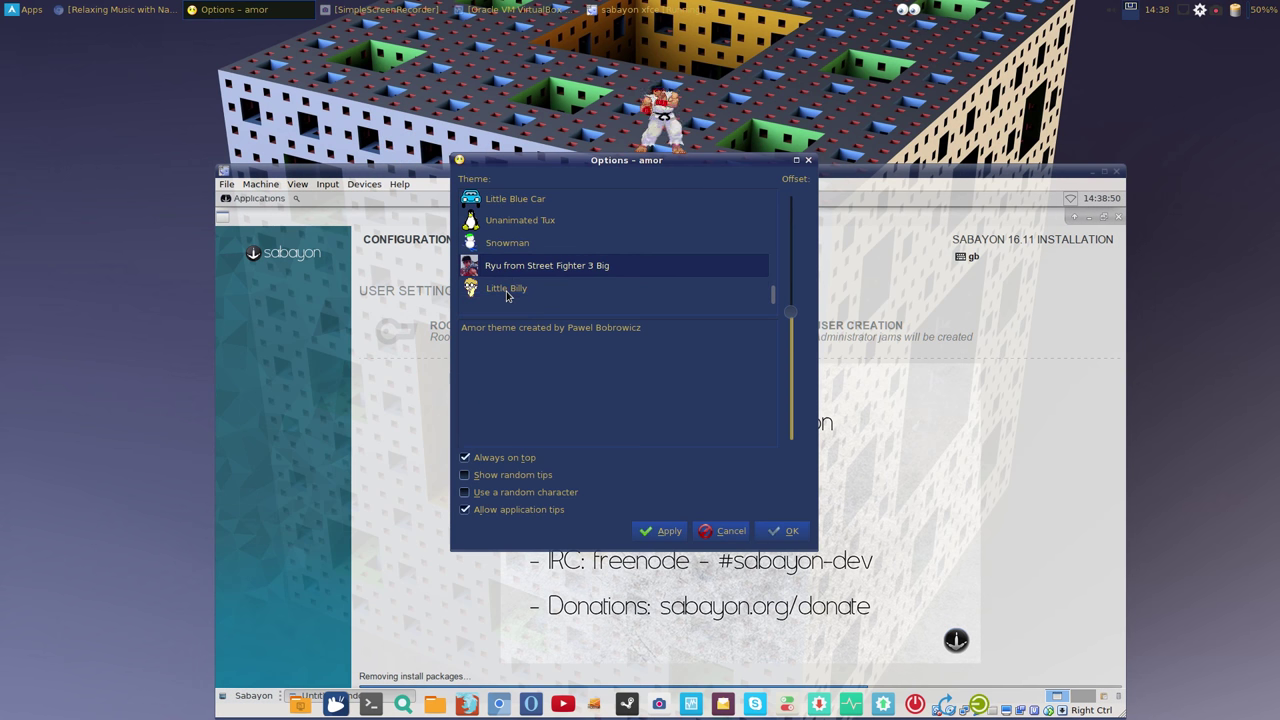
{"action": "scroll", "coordinate": [507, 293], "scroll_direction": "up", "scroll_amount": 2}
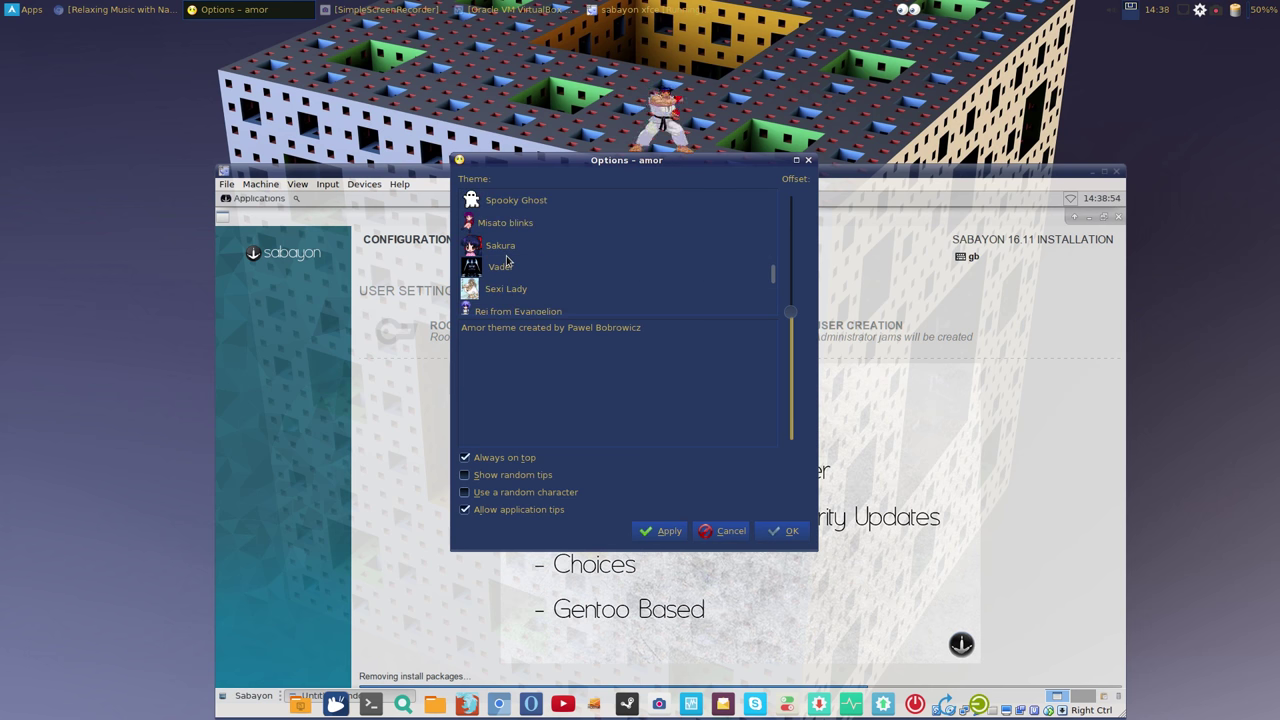
{"action": "left_click", "coordinate": [510, 248]}
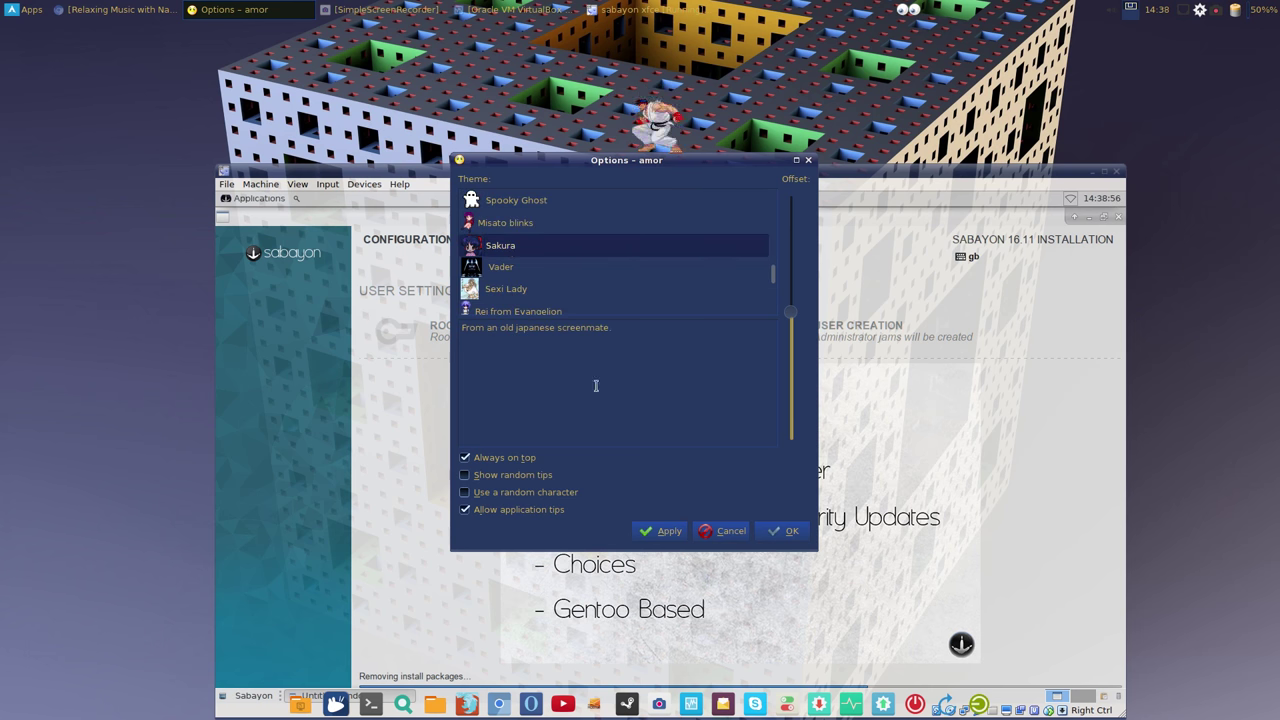
{"action": "left_click", "coordinate": [660, 528]}
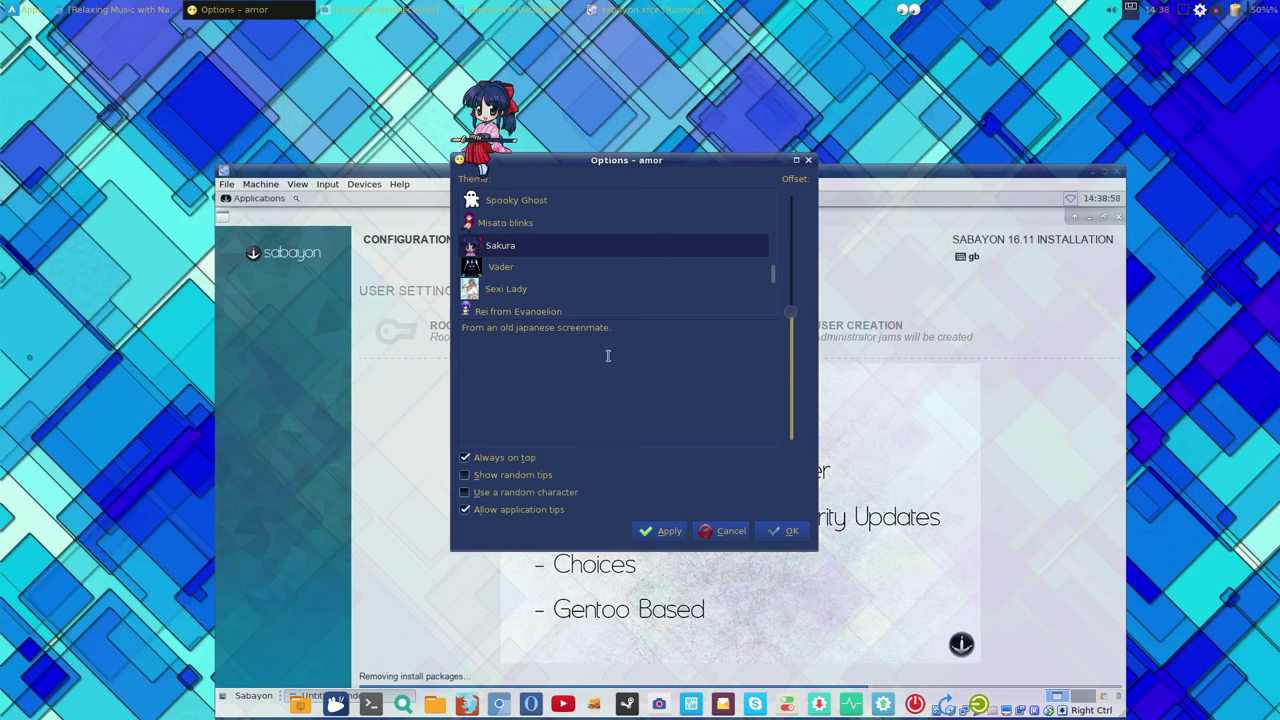
{"action": "scroll", "coordinate": [557, 293], "scroll_direction": "up", "scroll_amount": 3}
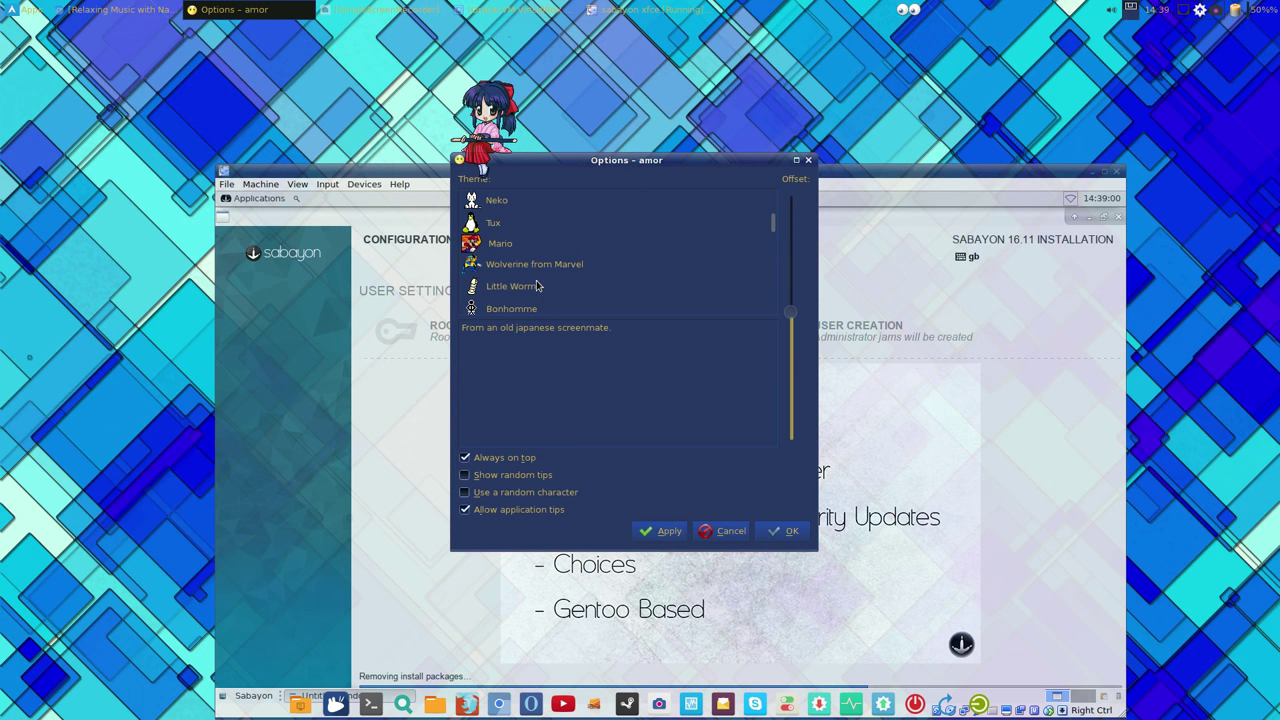
{"action": "left_click", "coordinate": [534, 268]}
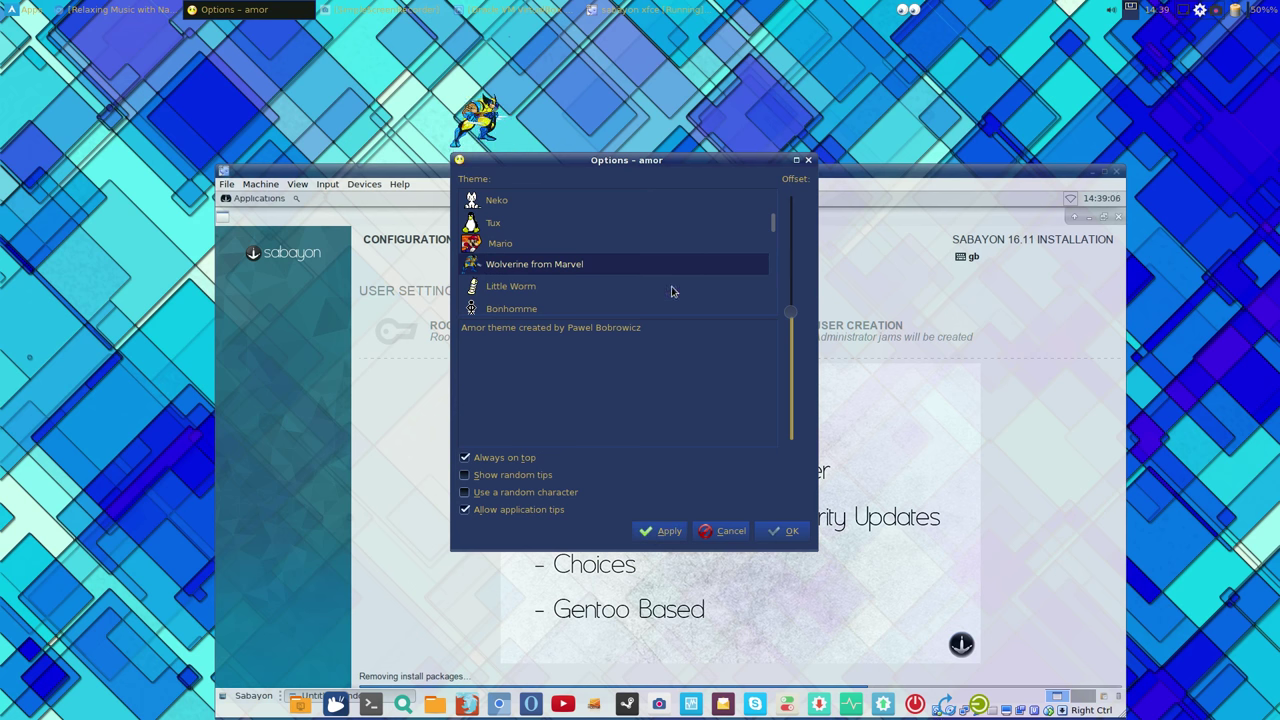
{"action": "scroll", "coordinate": [672, 291], "scroll_direction": "up", "scroll_amount": 2}
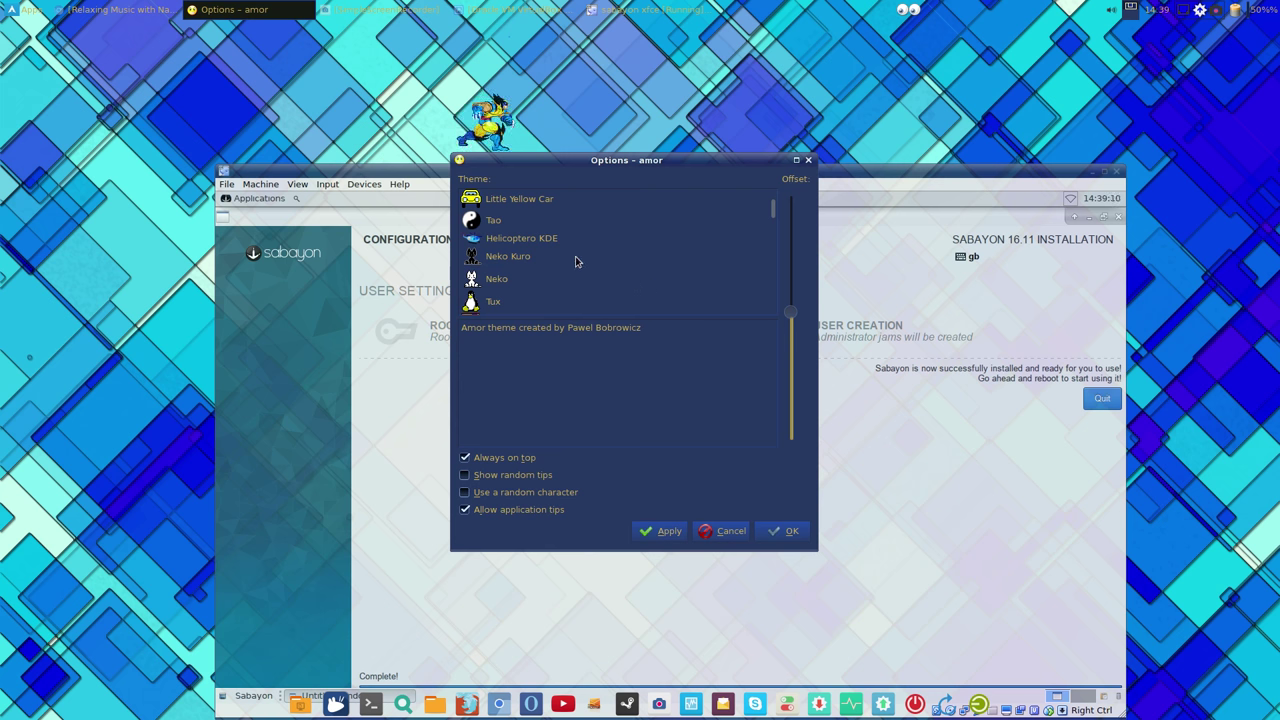
{"action": "left_click", "coordinate": [532, 257]}
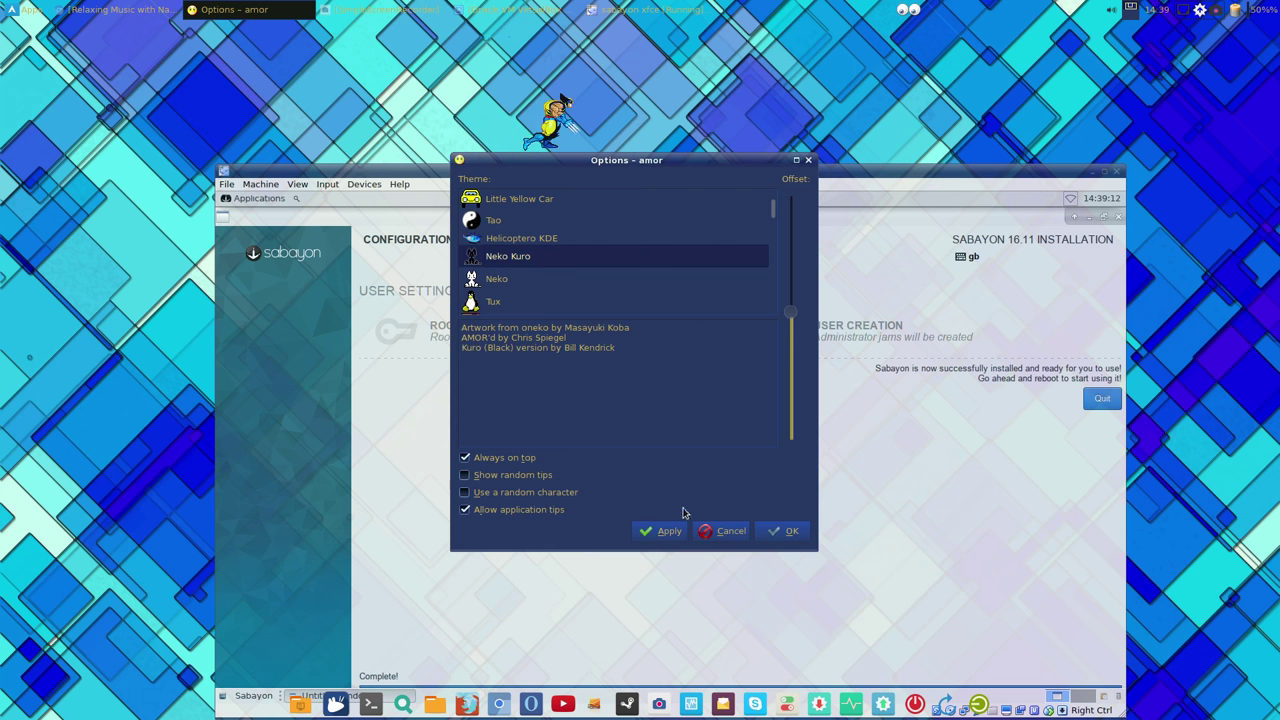
{"action": "left_click", "coordinate": [663, 531]}
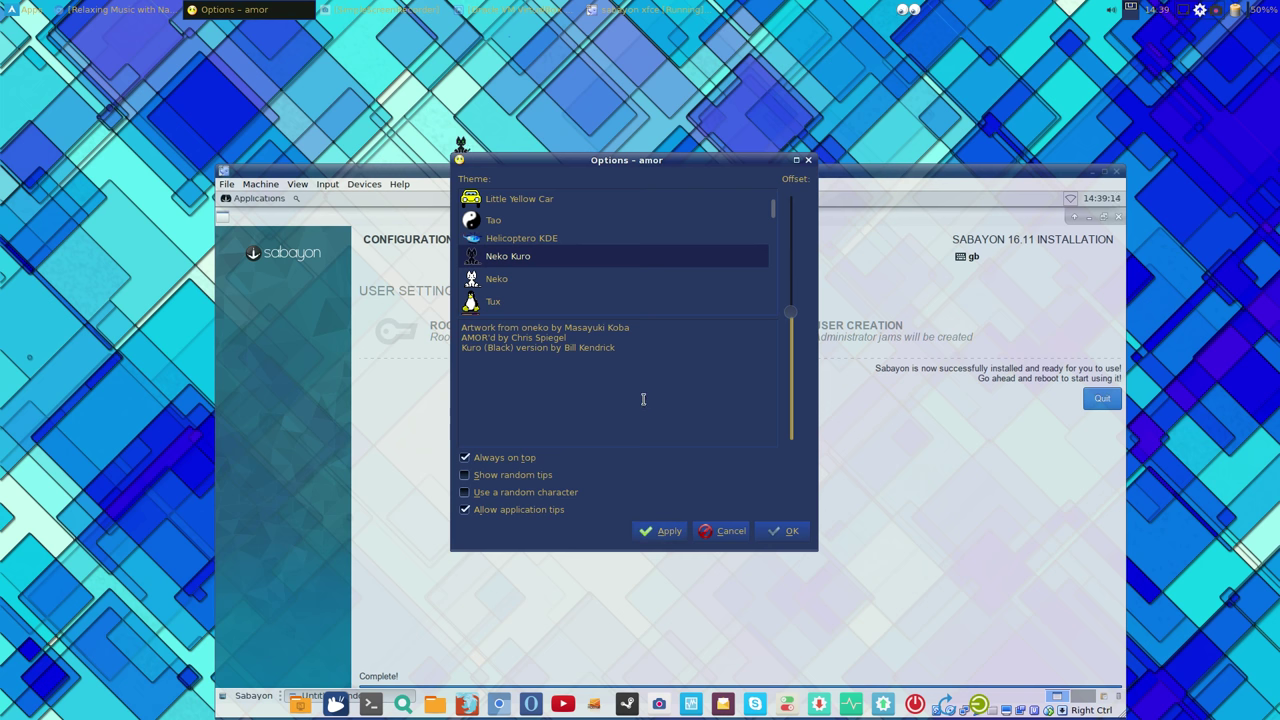
{"action": "scroll", "coordinate": [600, 305], "scroll_direction": "down", "scroll_amount": 5}
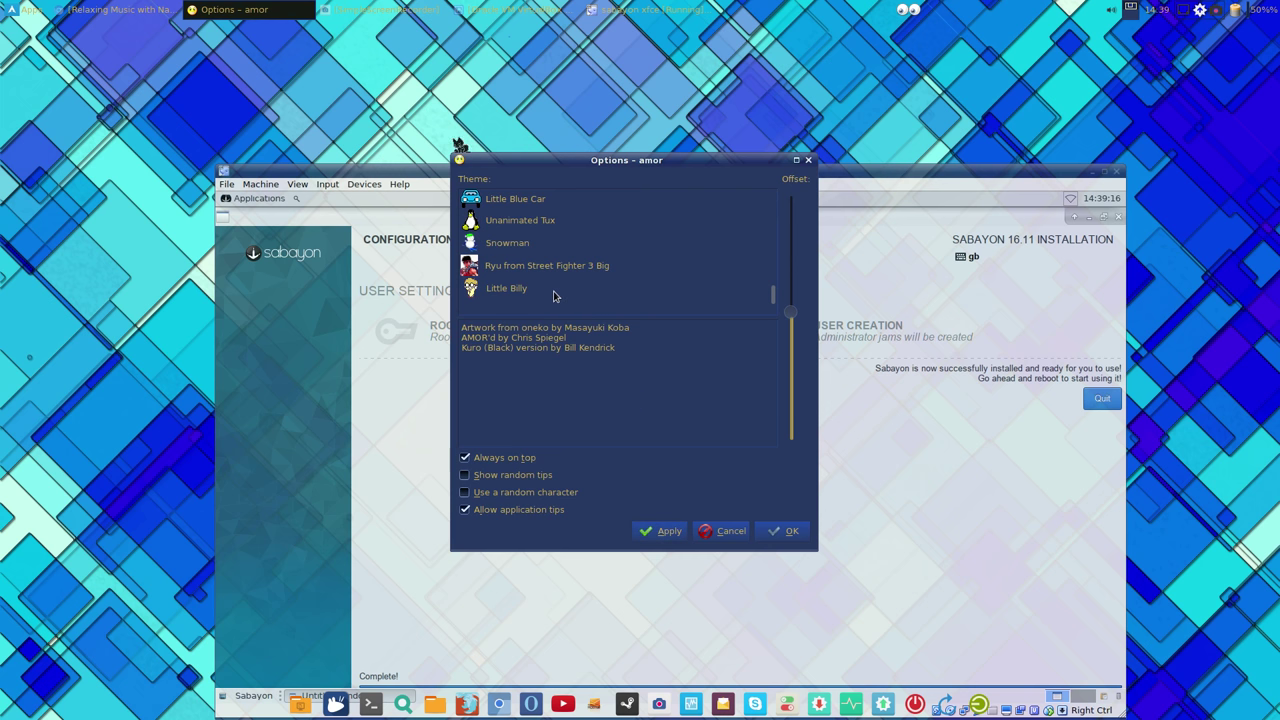
{"action": "left_click", "coordinate": [566, 272]}
{"action": "left_click", "coordinate": [650, 531]}
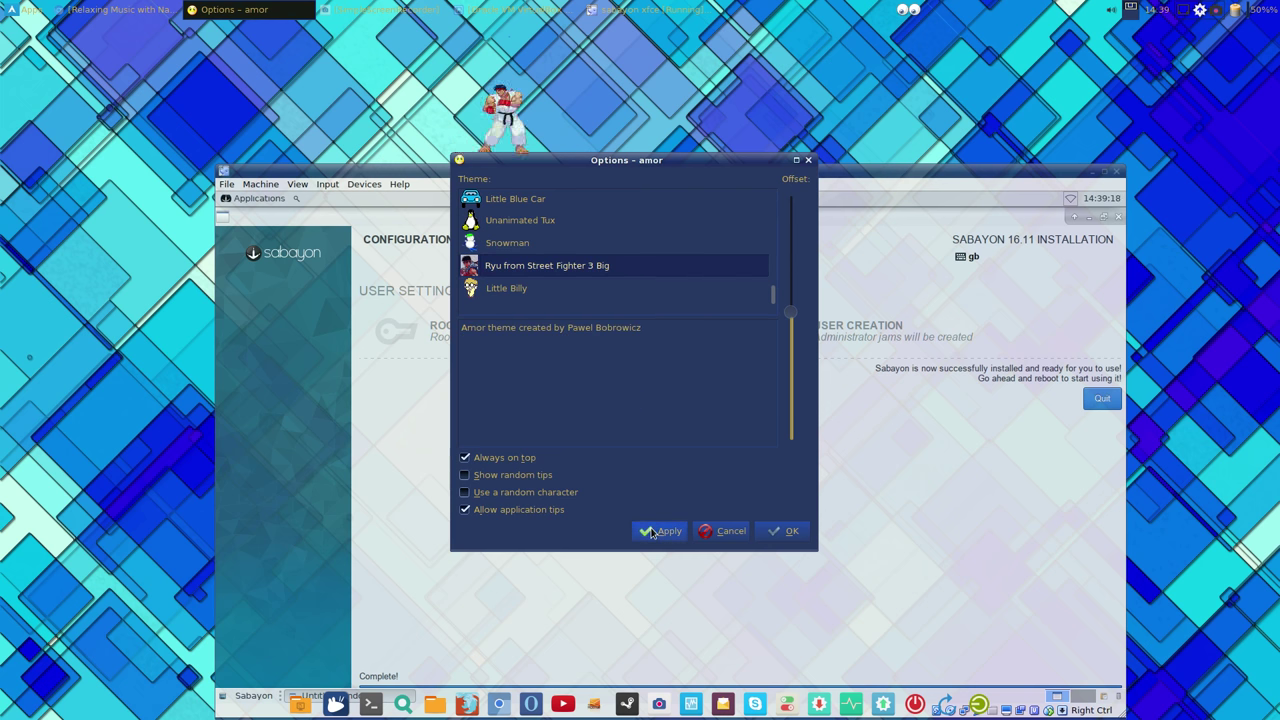
{"action": "left_click", "coordinate": [784, 531]}
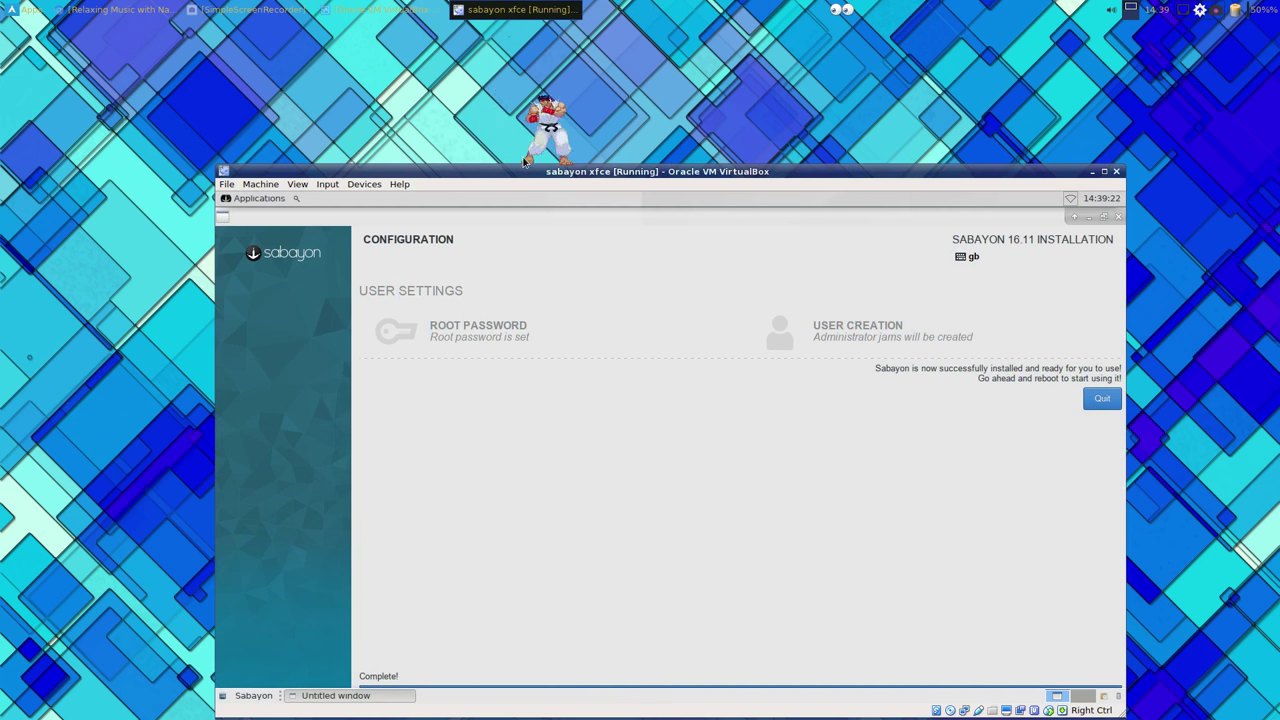
Step: Quit AMOR, move the VM window up-left, and close the finished installer
{"action": "right_click", "coordinate": [550, 127]}
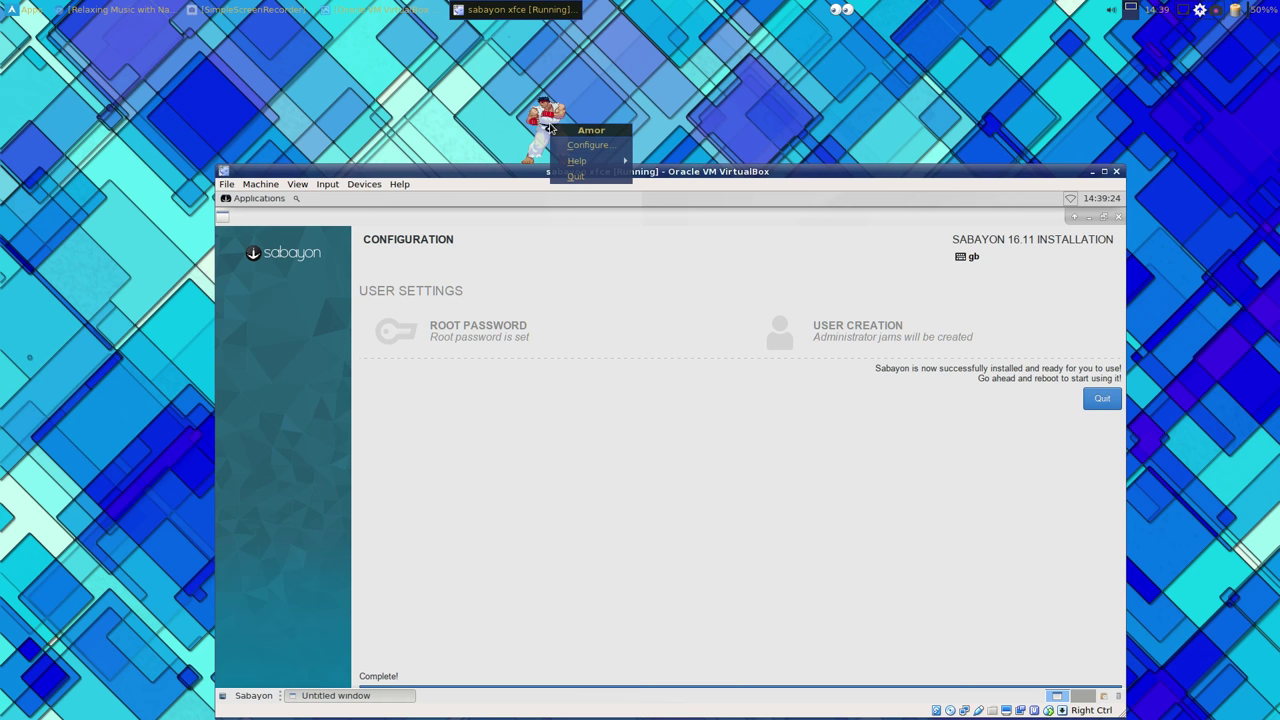
{"action": "left_click", "coordinate": [576, 176]}
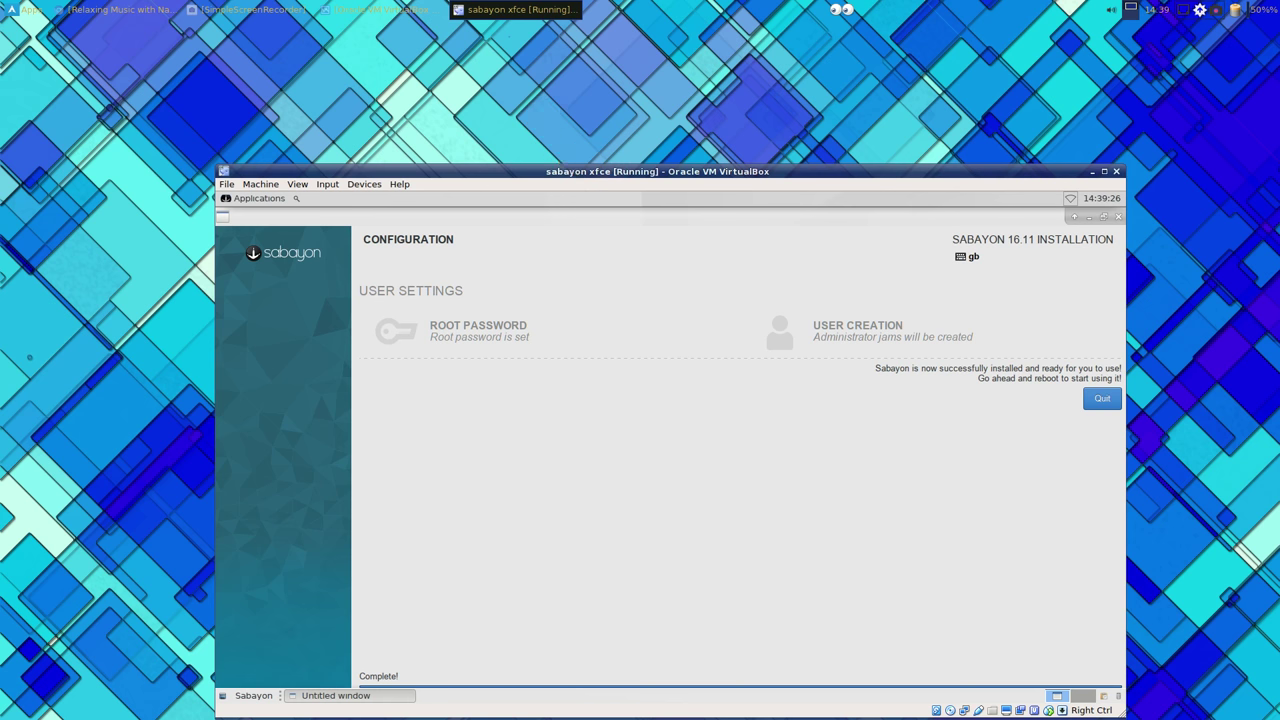
{"action": "left_click_drag", "start_coordinate": [610, 169], "coordinate": [570, 62]}
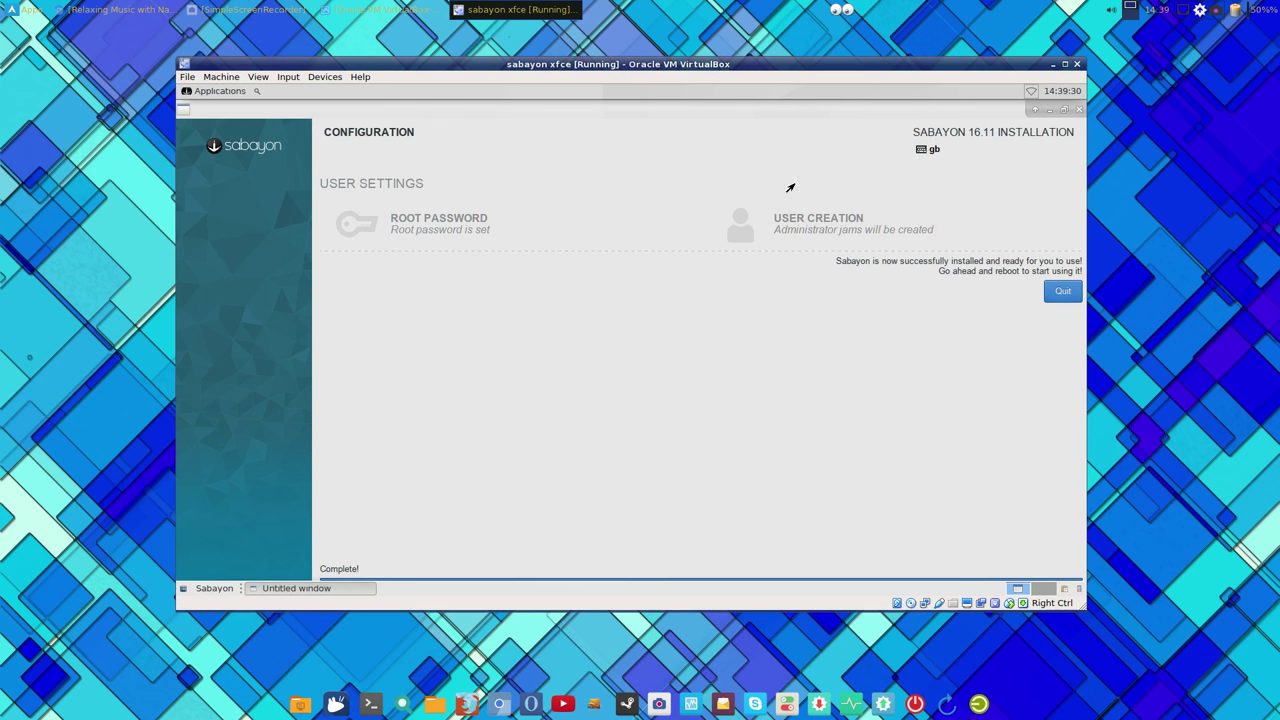
{"action": "left_click", "coordinate": [1052, 292]}
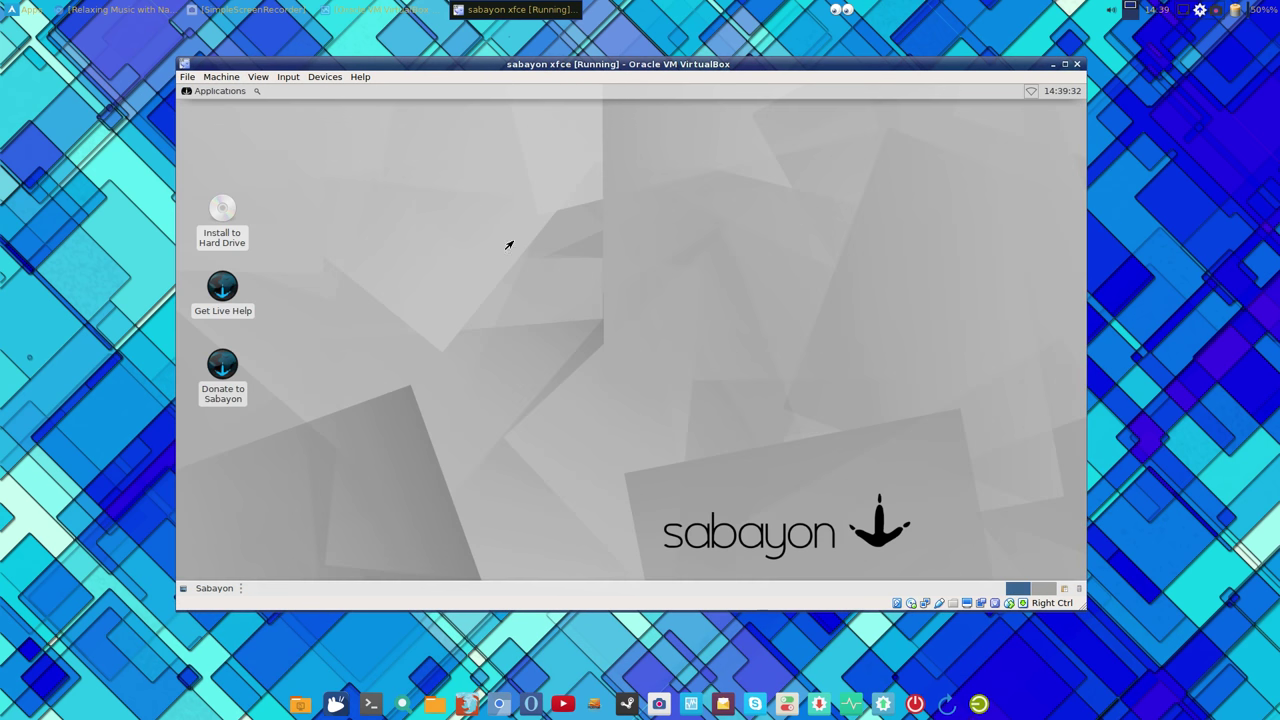
Step: Shut down the live Sabayon system through the Applications menu's Log Out dialog
{"action": "left_click", "coordinate": [218, 92]}
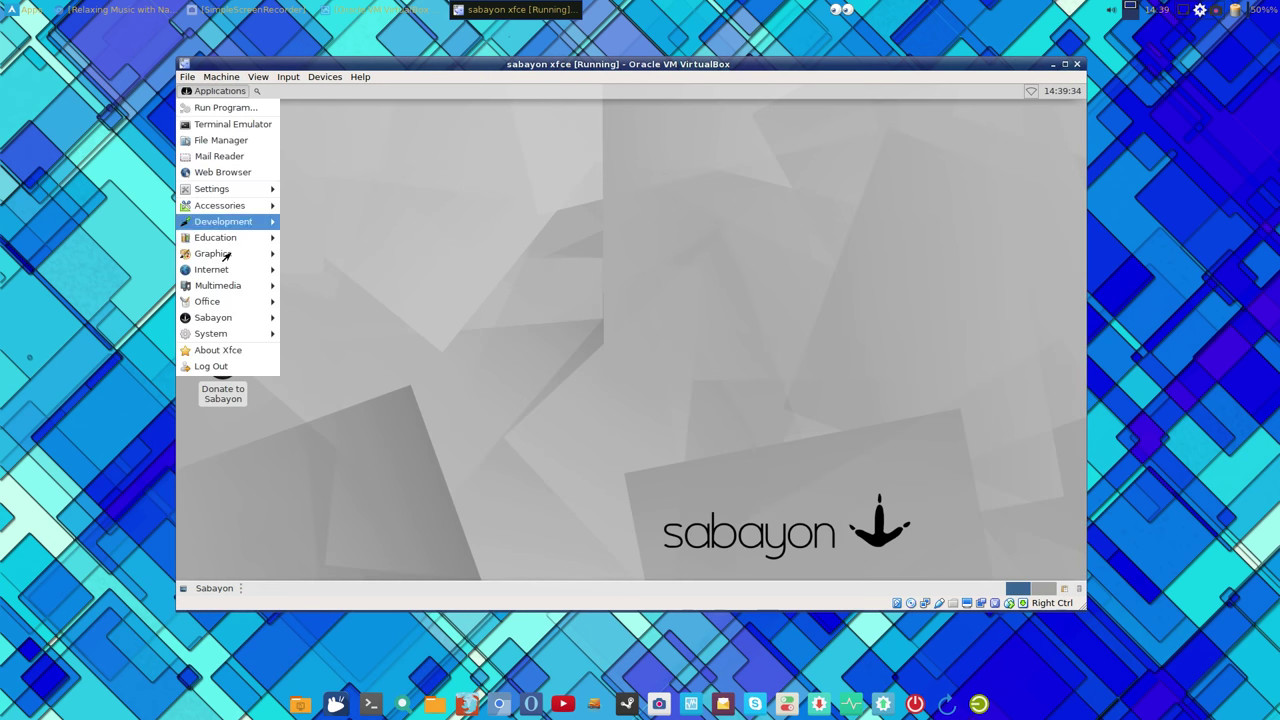
{"action": "left_click", "coordinate": [229, 370]}
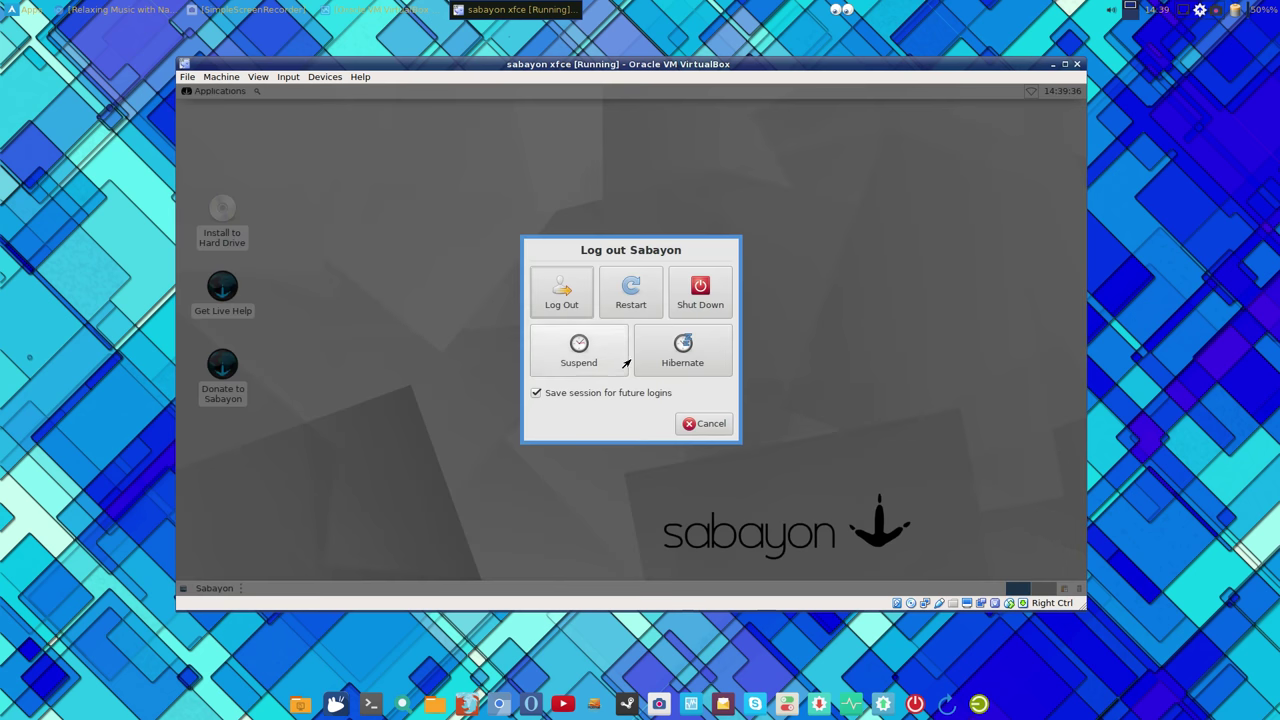
{"action": "left_click", "coordinate": [698, 291]}
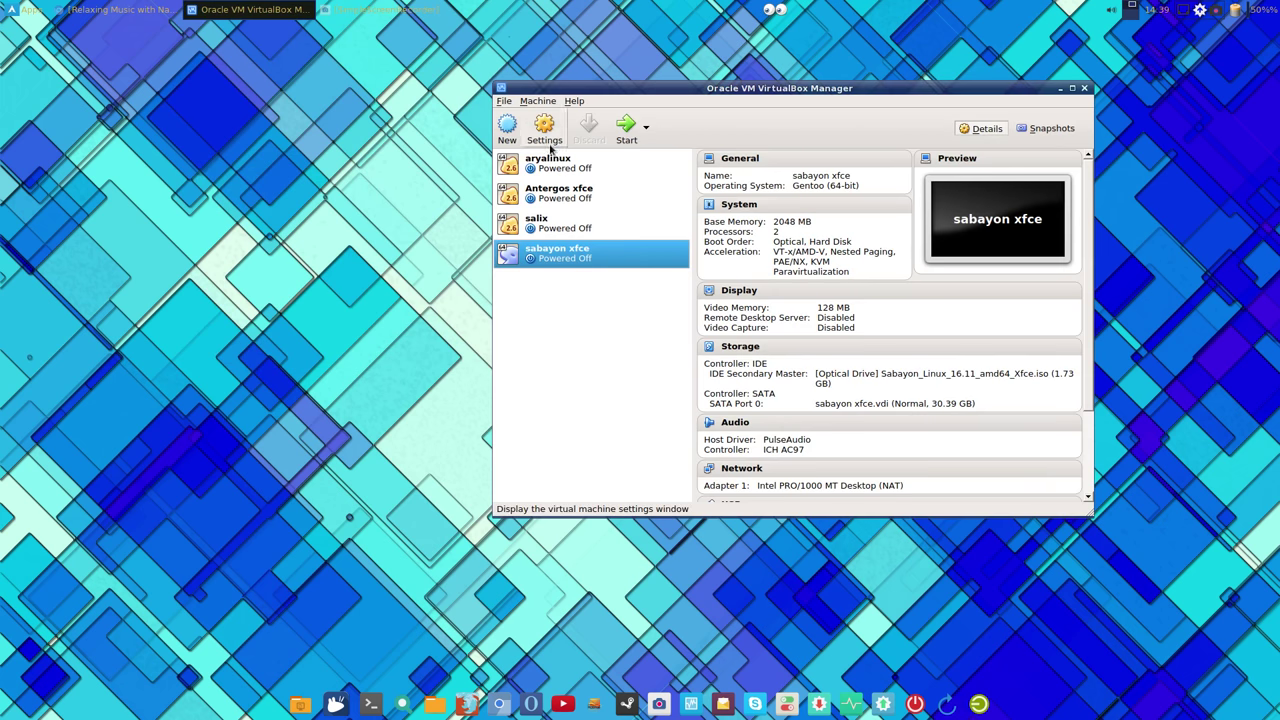
Step: Remove the Sabayon ISO from the sabayon xfce machine's virtual optical drive in Storage settings
{"action": "left_click", "coordinate": [546, 128]}
{"action": "left_click", "coordinate": [607, 227]}
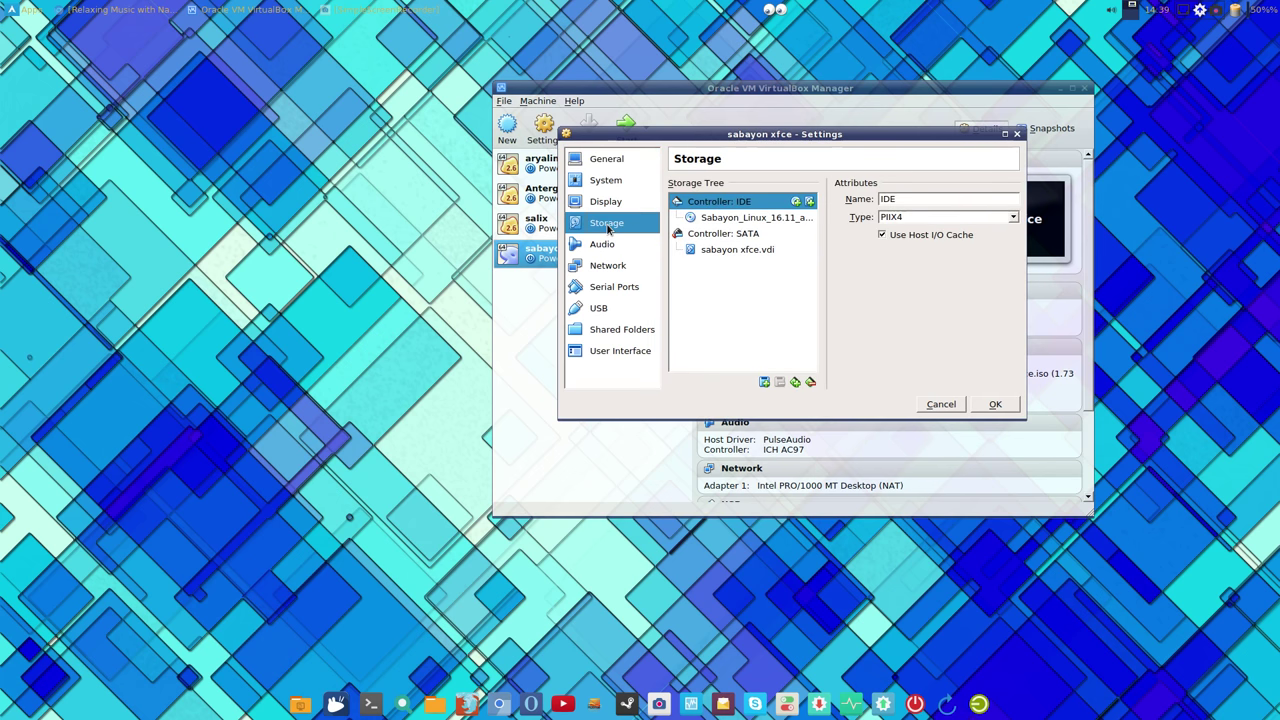
{"action": "left_click", "coordinate": [776, 218]}
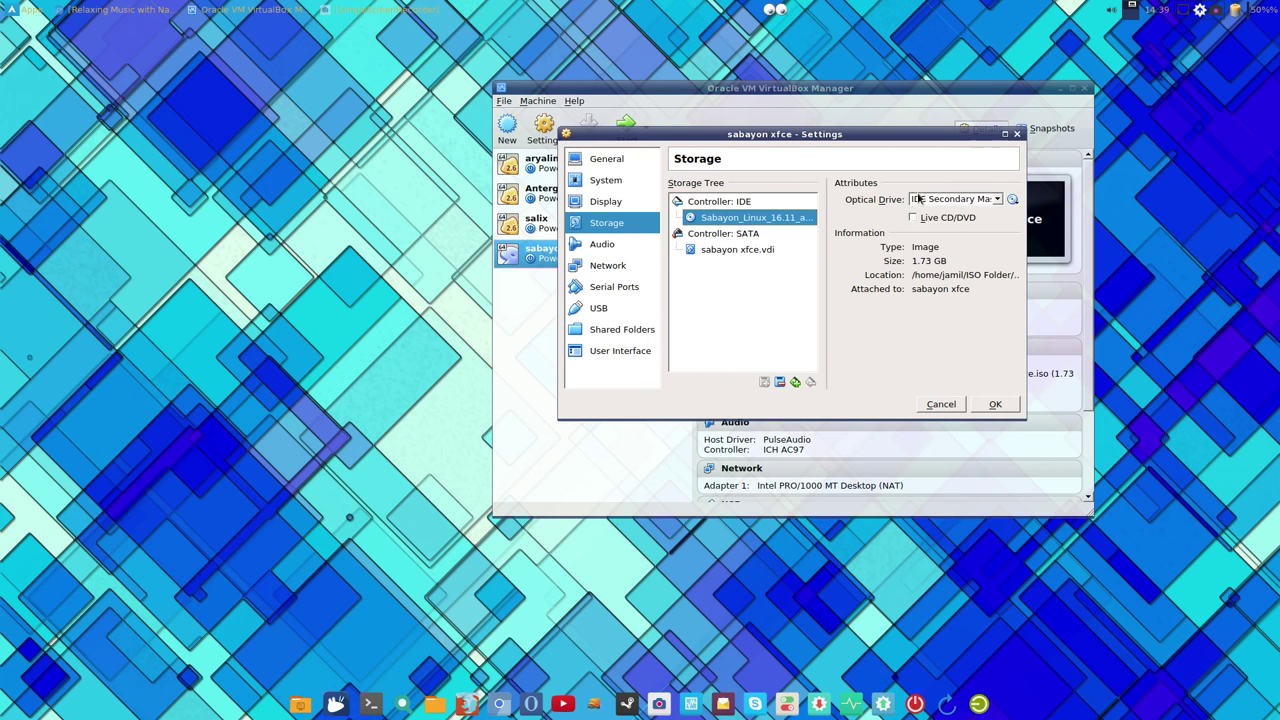
{"action": "left_click", "coordinate": [1012, 200]}
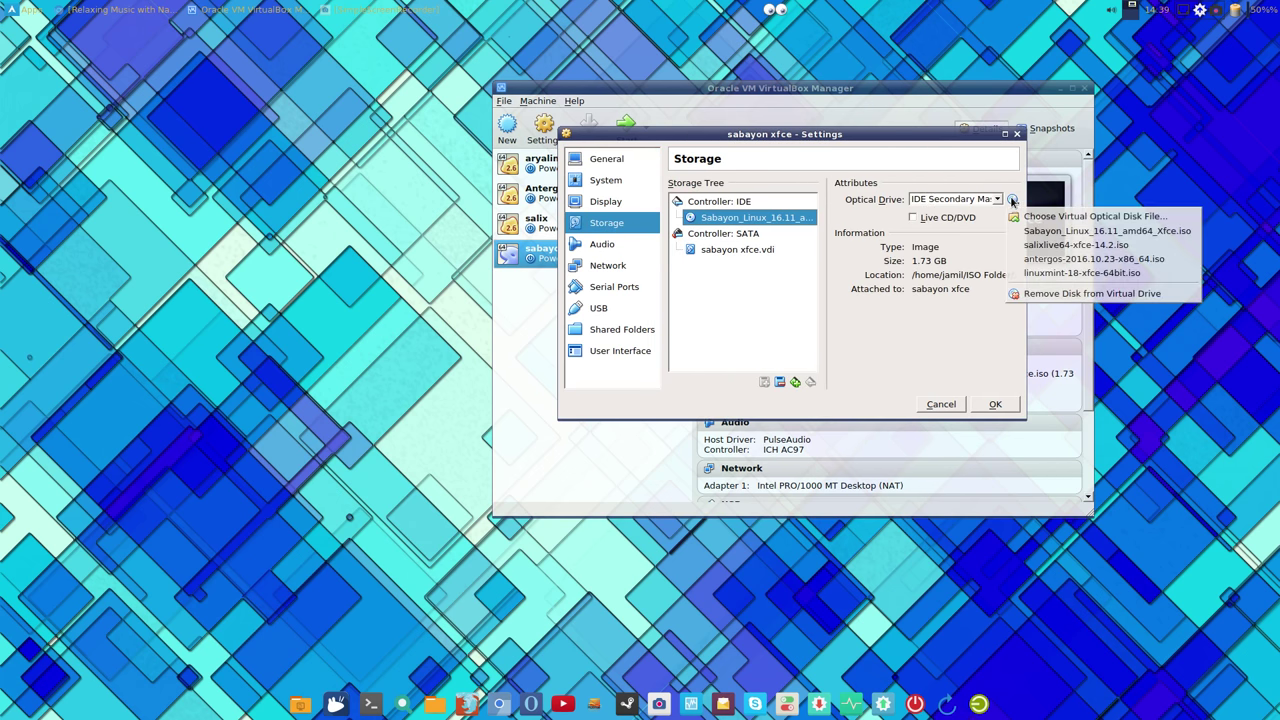
{"action": "left_click", "coordinate": [1026, 292]}
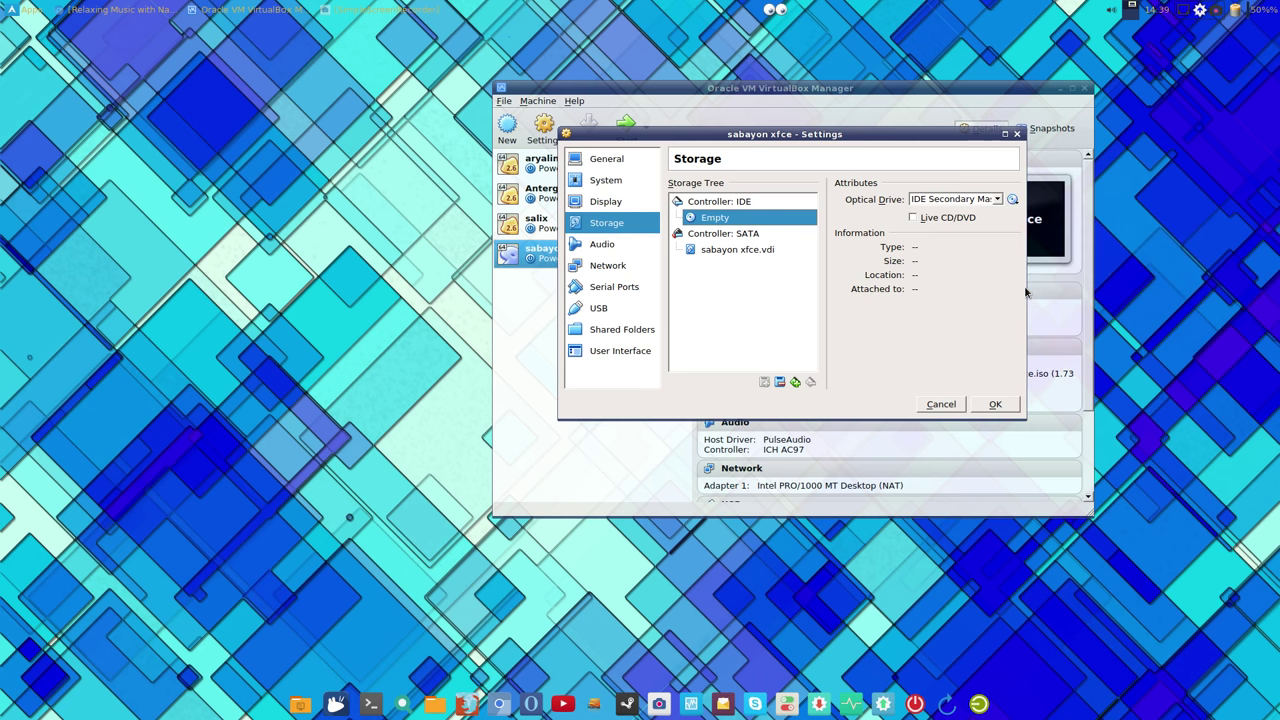
Step: Mark the sabayon xfce.vdi disk as a solid-state drive and save the settings
{"action": "left_click", "coordinate": [766, 251]}
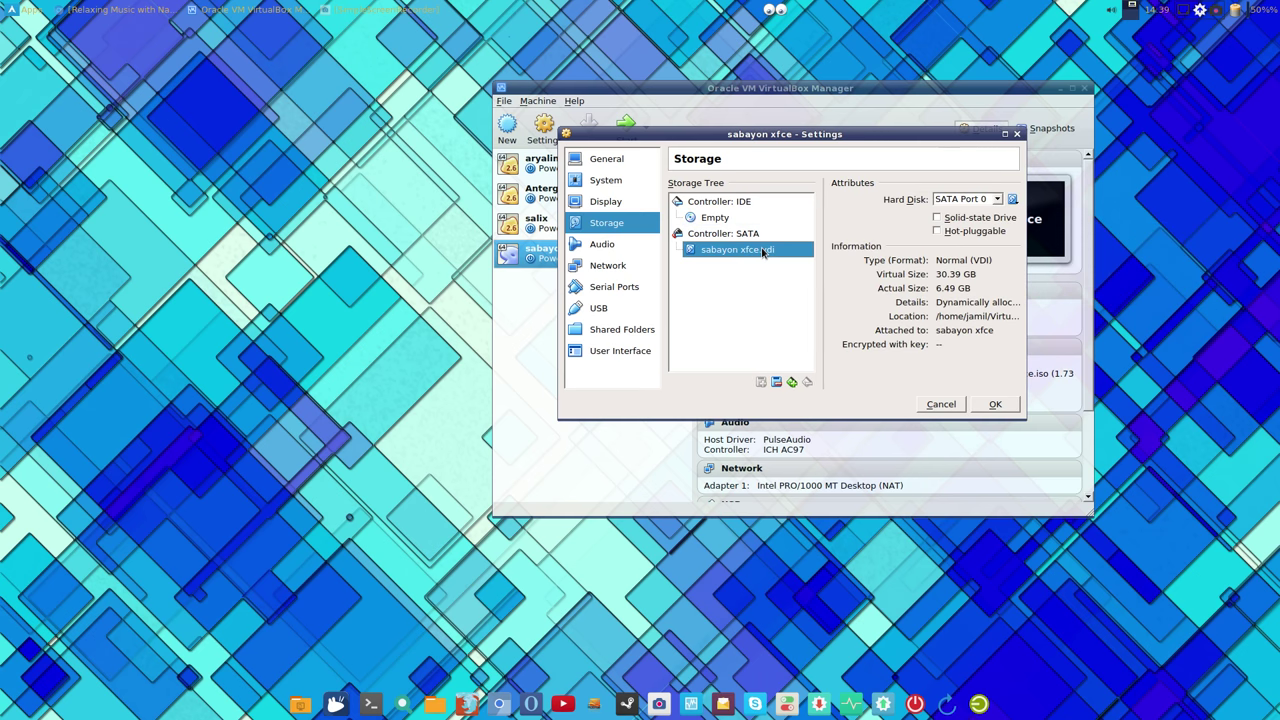
{"action": "left_click", "coordinate": [938, 218]}
{"action": "left_click", "coordinate": [992, 404]}
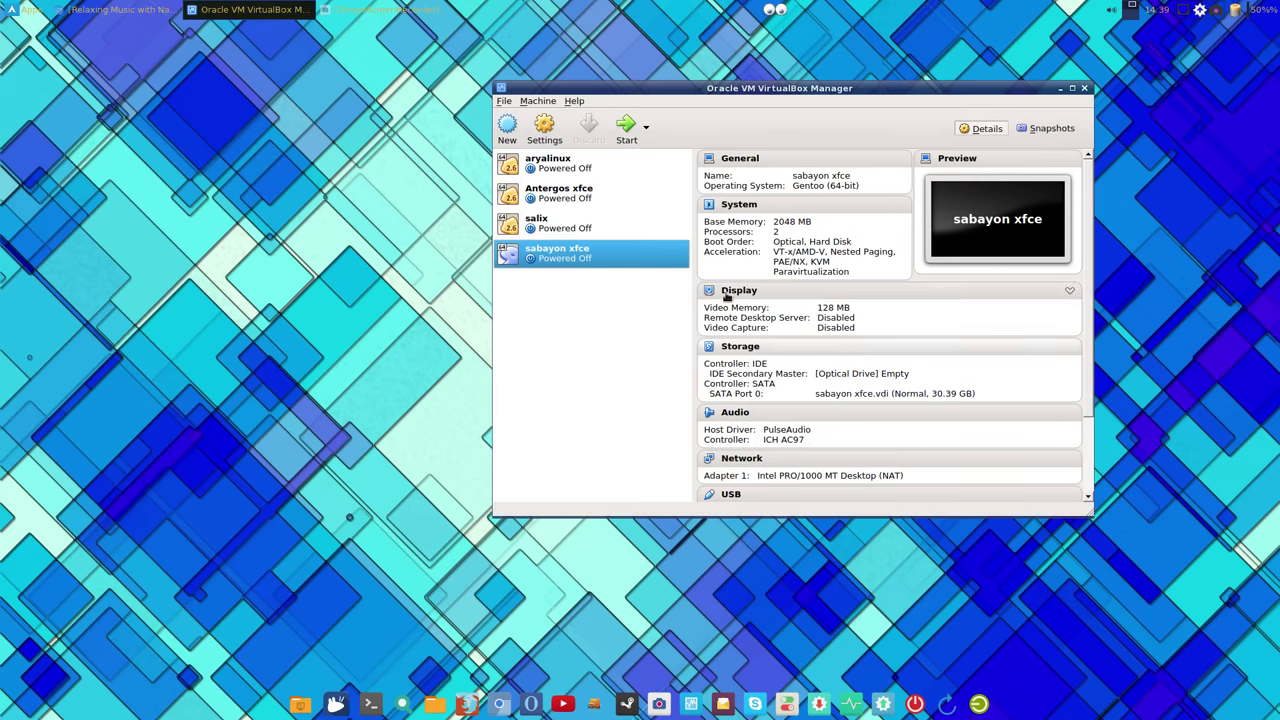
Step: Boot the sabayon xfce machine, dismiss the keyboard-capture notice, and maximize its window
{"action": "left_click", "coordinate": [625, 125]}
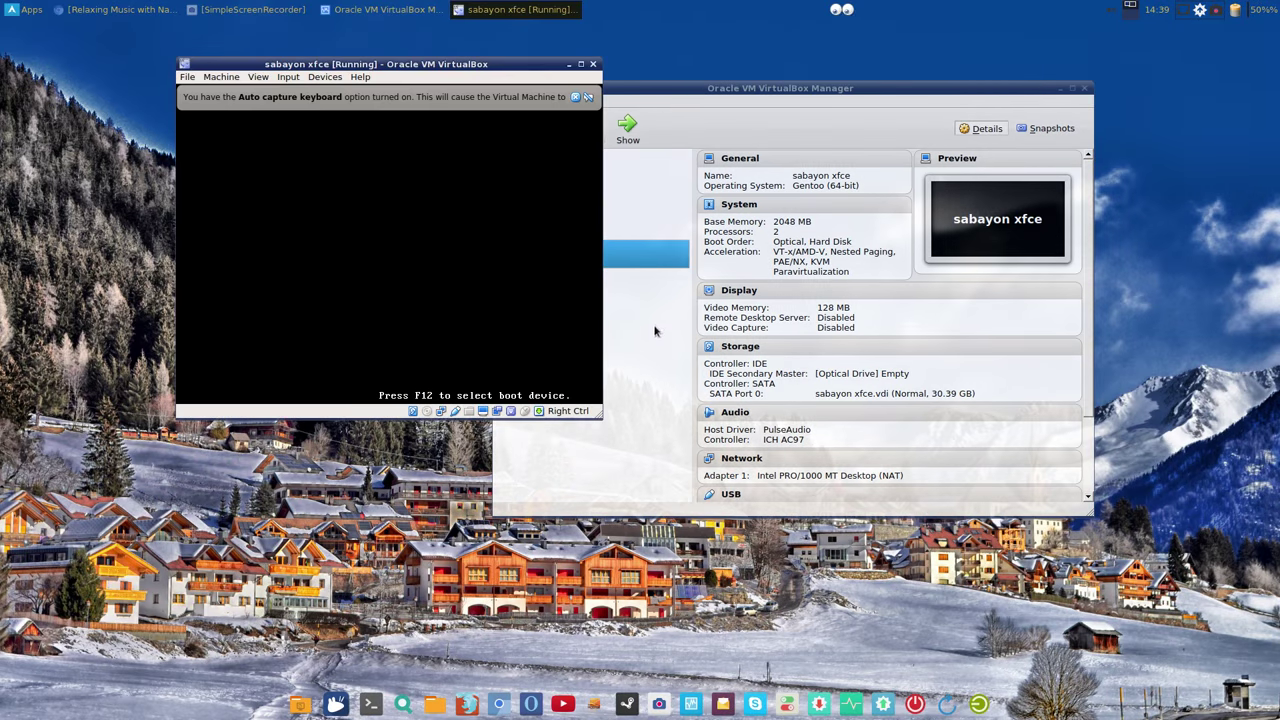
{"action": "left_click", "coordinate": [580, 98]}
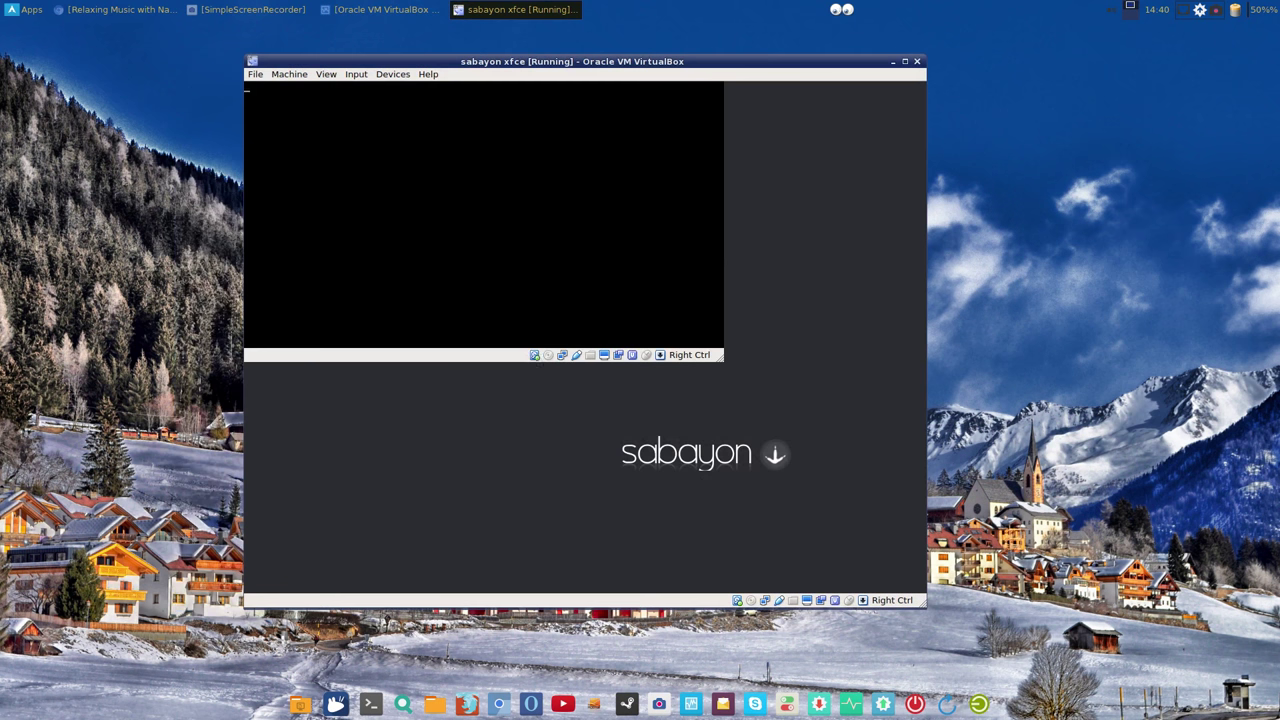
{"action": "double_click", "coordinate": [690, 61]}
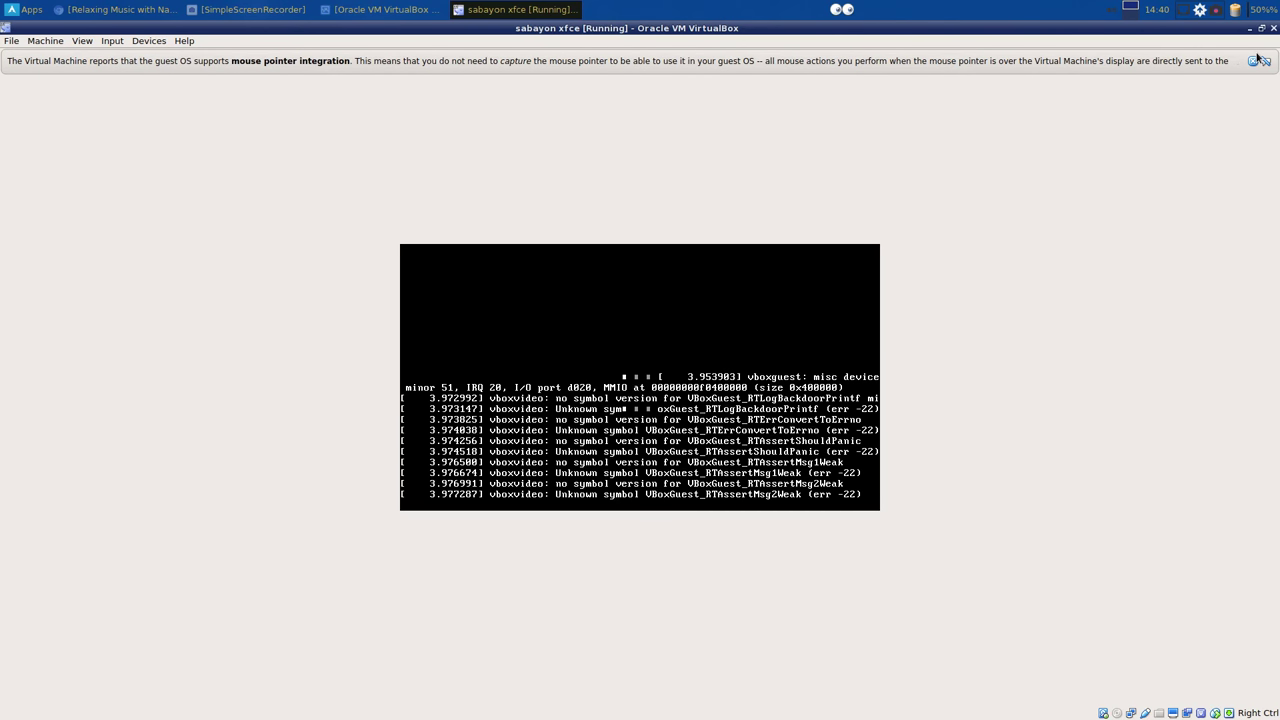
Step: Dismiss the mouse integration notice and log in with the account password
{"action": "left_click", "coordinate": [1255, 60]}
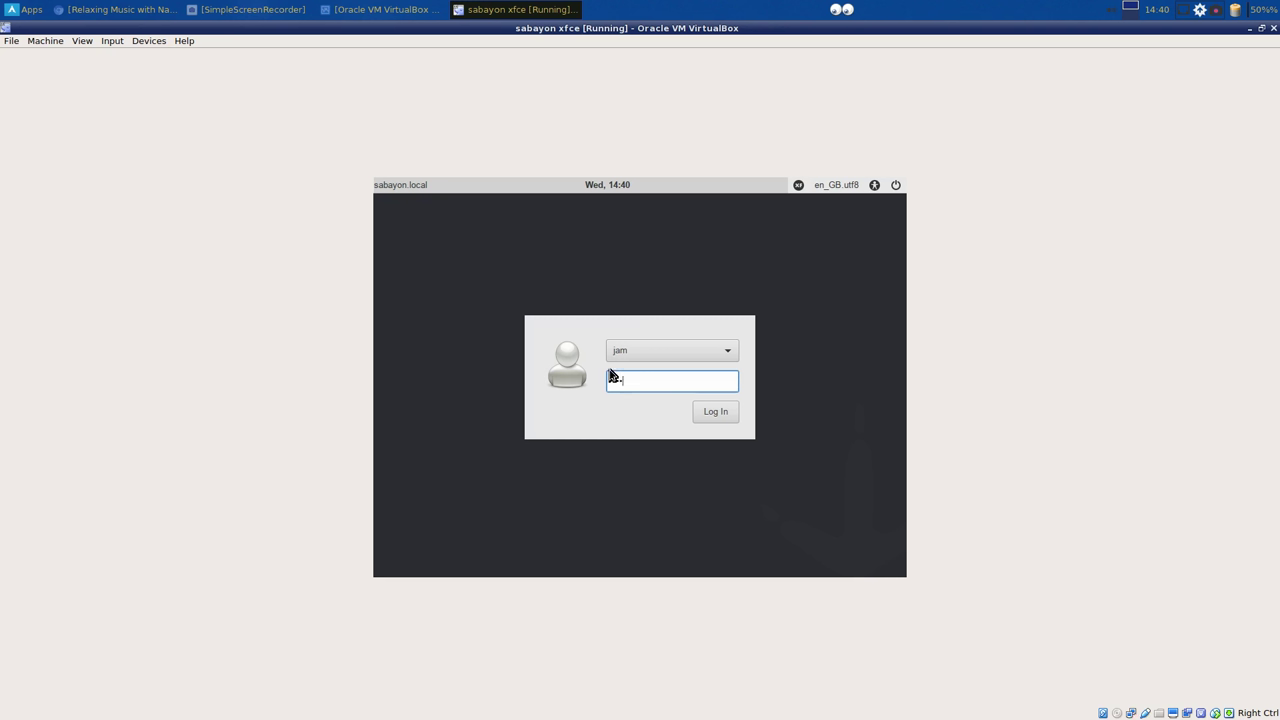
{"action": "type", "text": "a"}
{"action": "key", "text": "Return"}
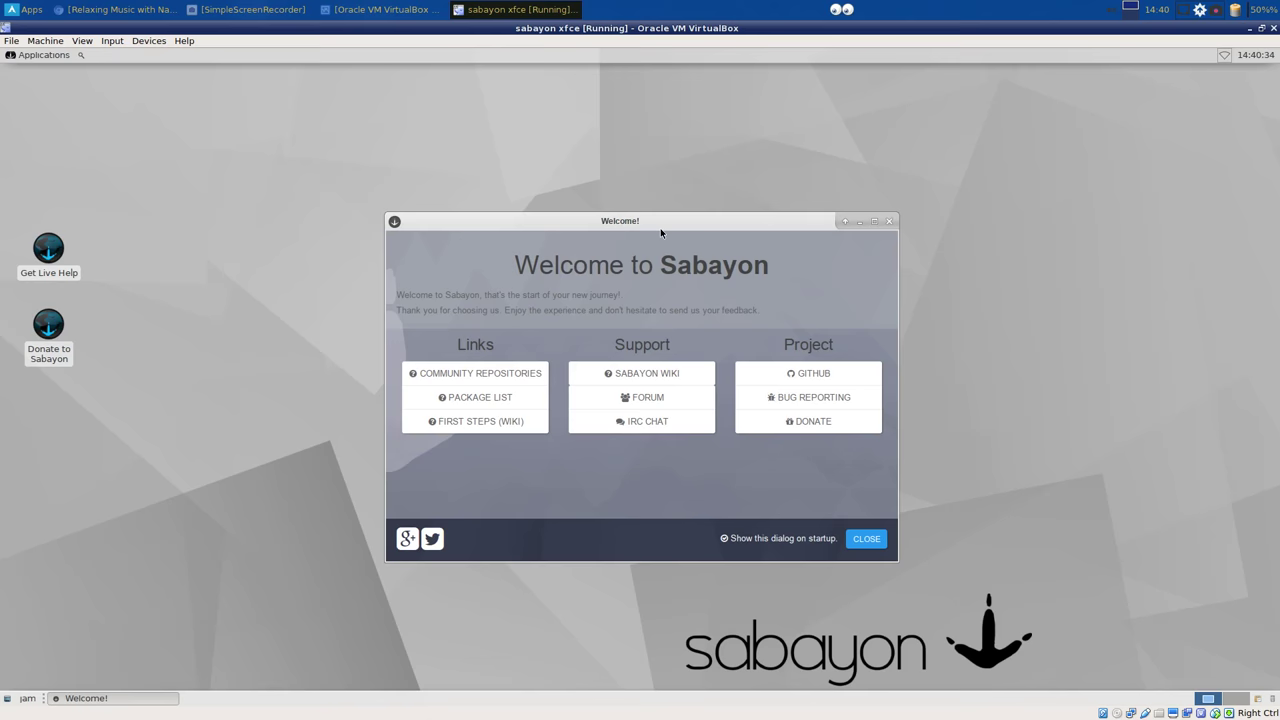
Step: Move the Welcome window up-left and choose Other... as the browser from First Steps (Wiki)
{"action": "left_click_drag", "start_coordinate": [671, 220], "coordinate": [577, 167]}
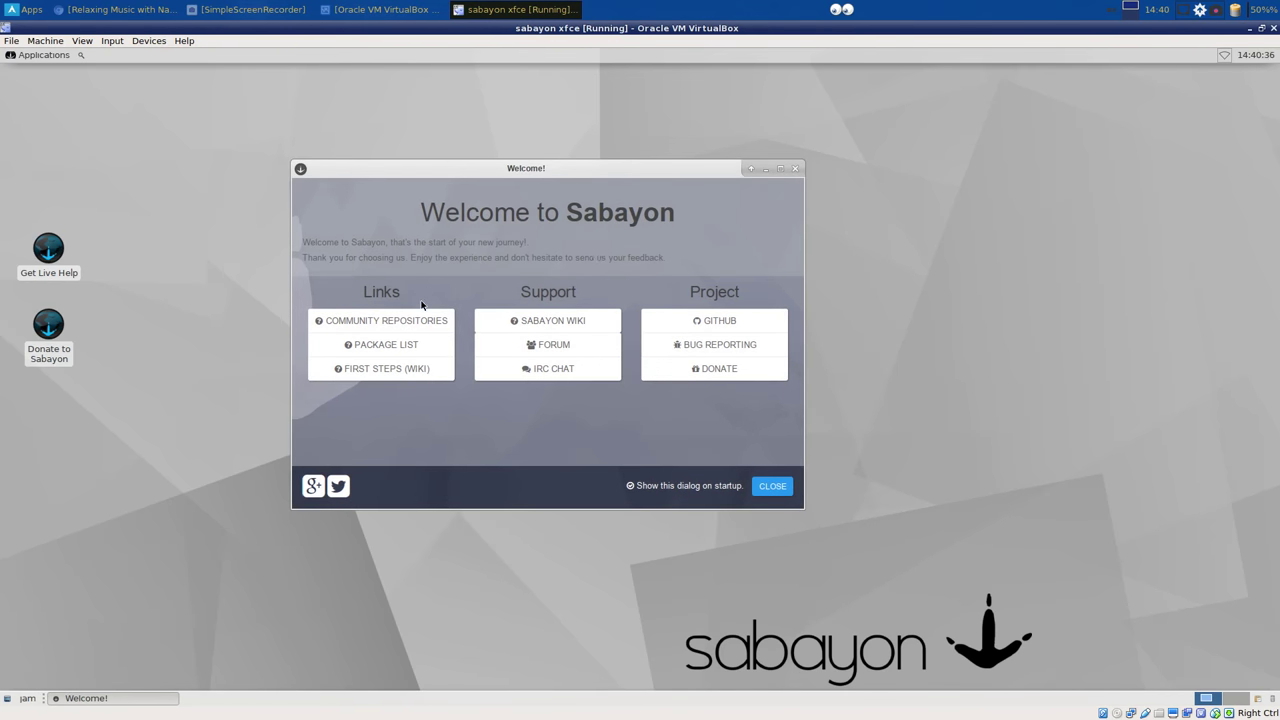
{"action": "left_click", "coordinate": [411, 371]}
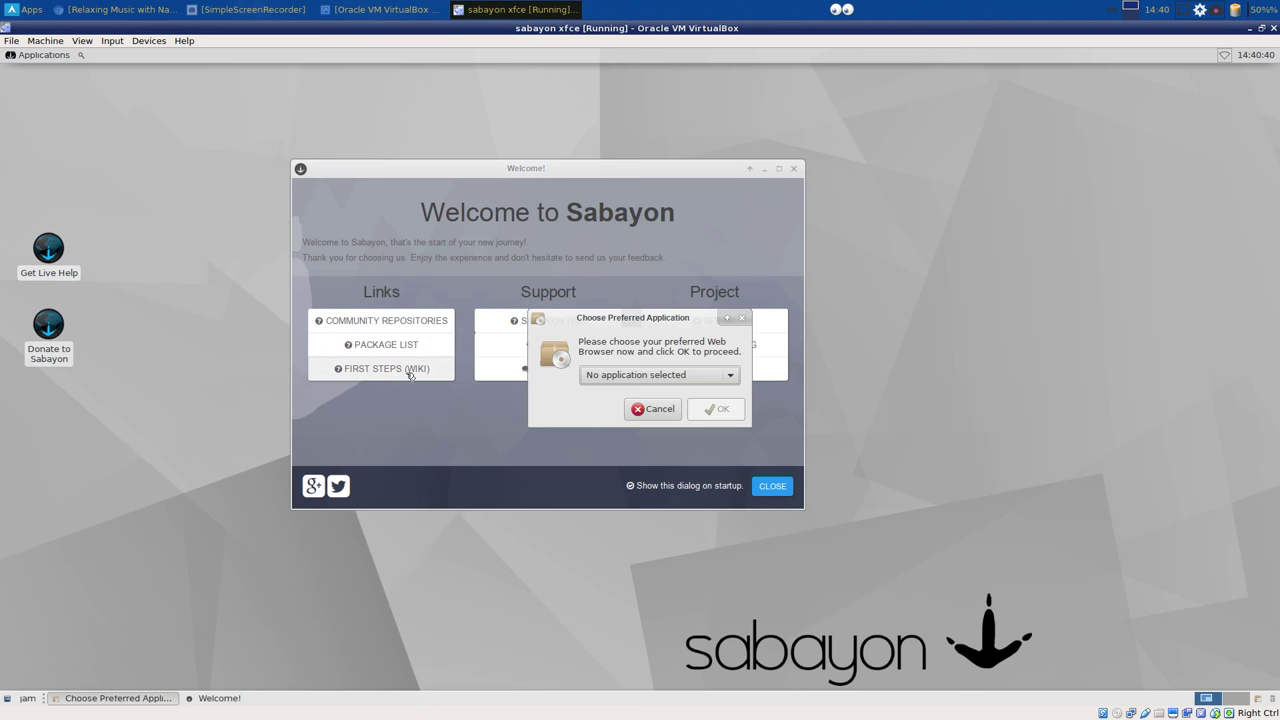
{"action": "left_click", "coordinate": [610, 375]}
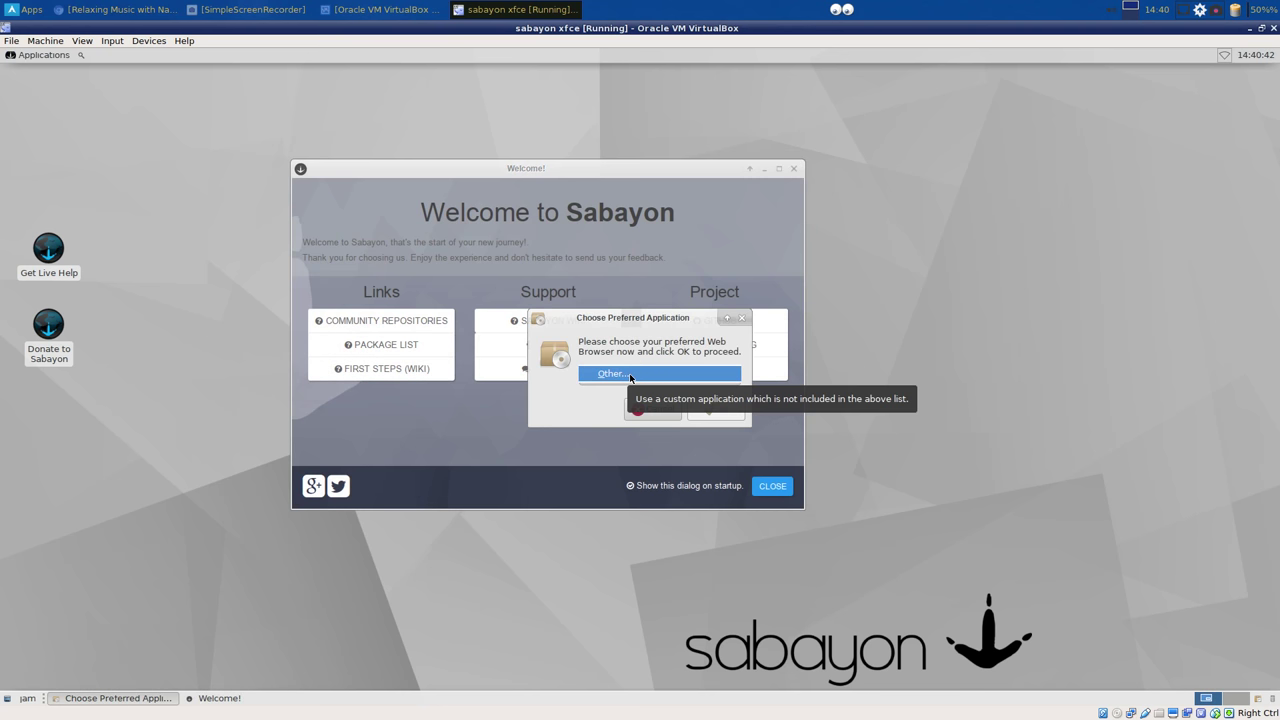
{"action": "left_click", "coordinate": [630, 375]}
Step: Browse /usr/bin for a browser program, then cancel the file chooser and both browser dialogs
{"action": "left_click", "coordinate": [734, 390]}
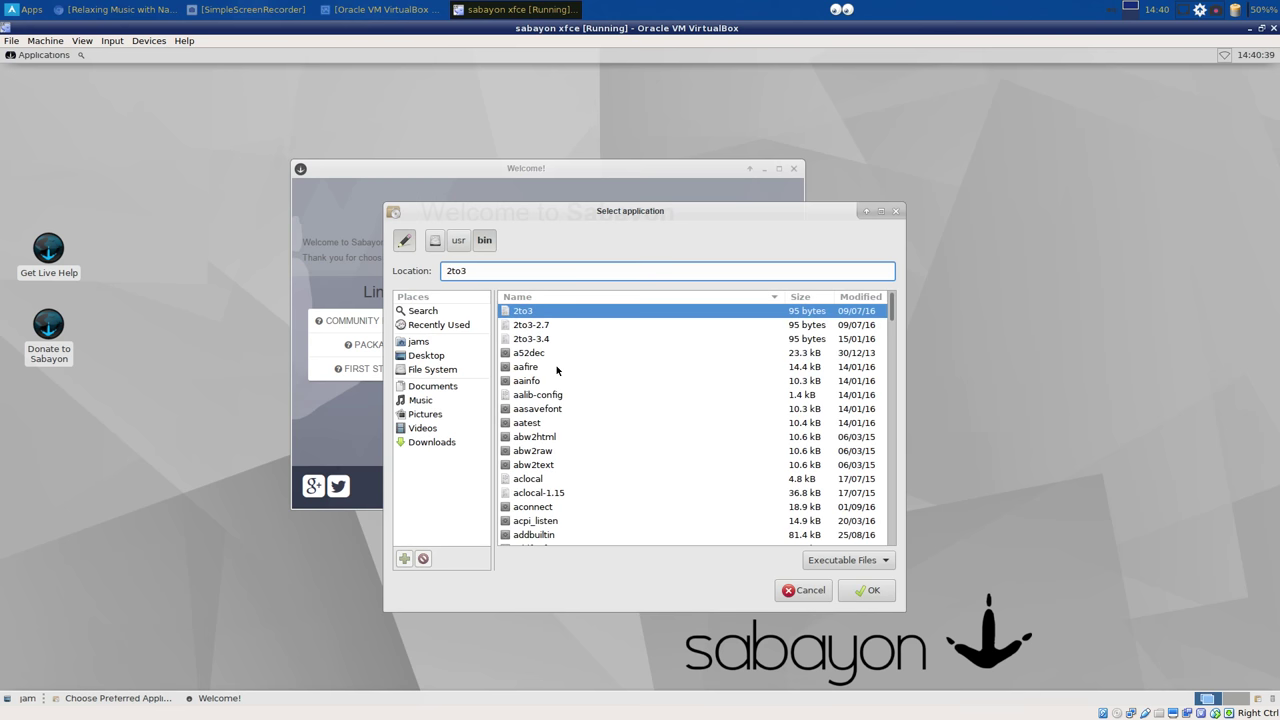
{"action": "scroll", "coordinate": [550, 365], "scroll_direction": "down", "scroll_amount": 20}
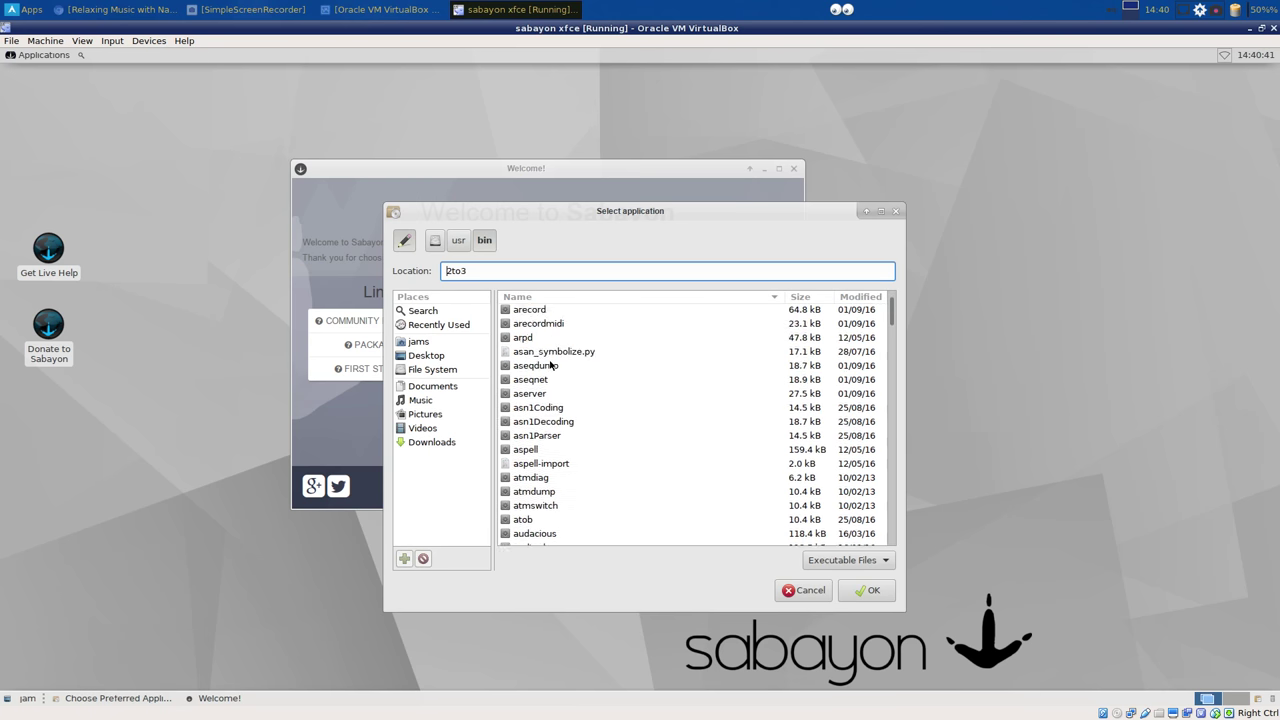
{"action": "scroll", "coordinate": [550, 365], "scroll_direction": "down", "scroll_amount": 6}
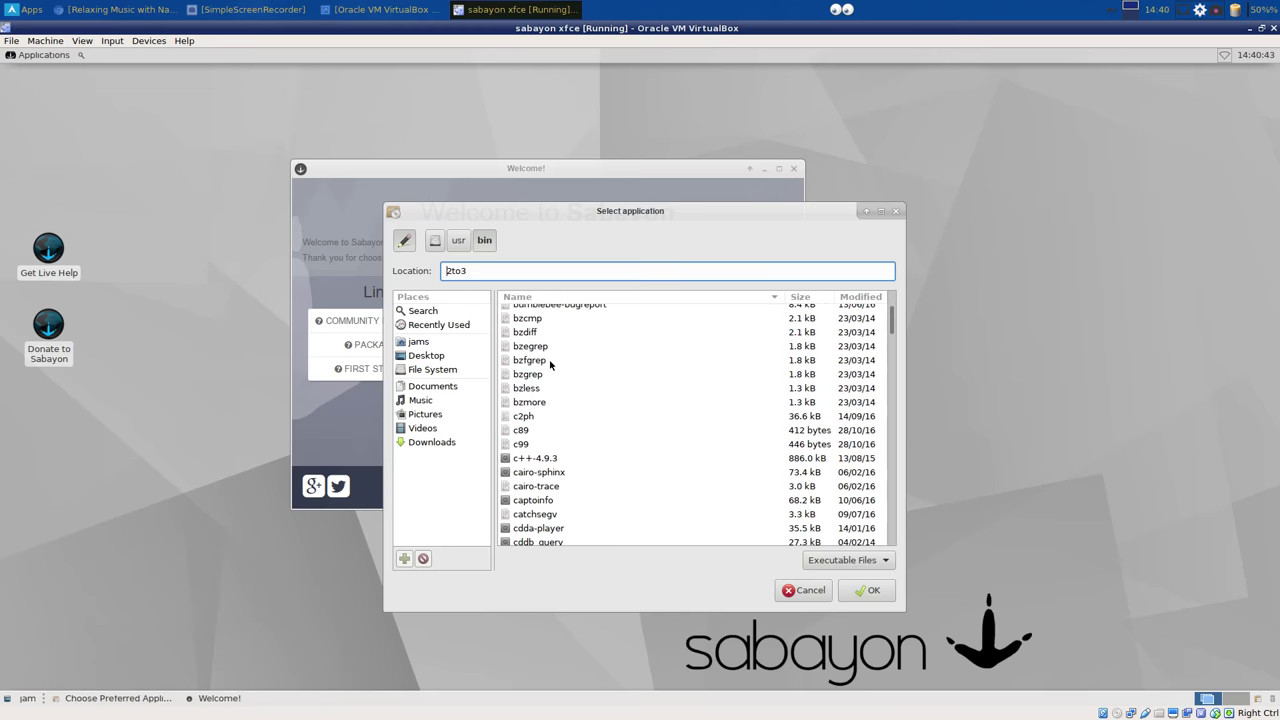
{"action": "scroll", "coordinate": [550, 365], "scroll_direction": "down", "scroll_amount": 3}
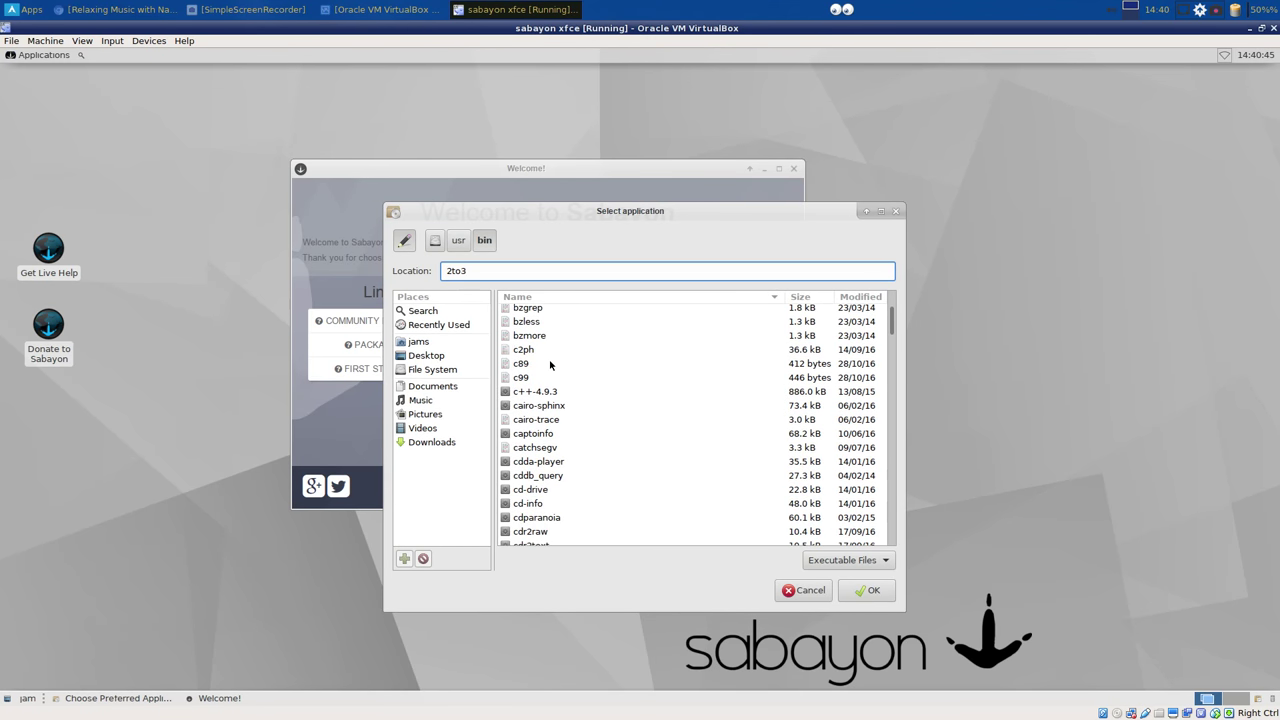
{"action": "scroll", "coordinate": [550, 365], "scroll_direction": "down", "scroll_amount": 3}
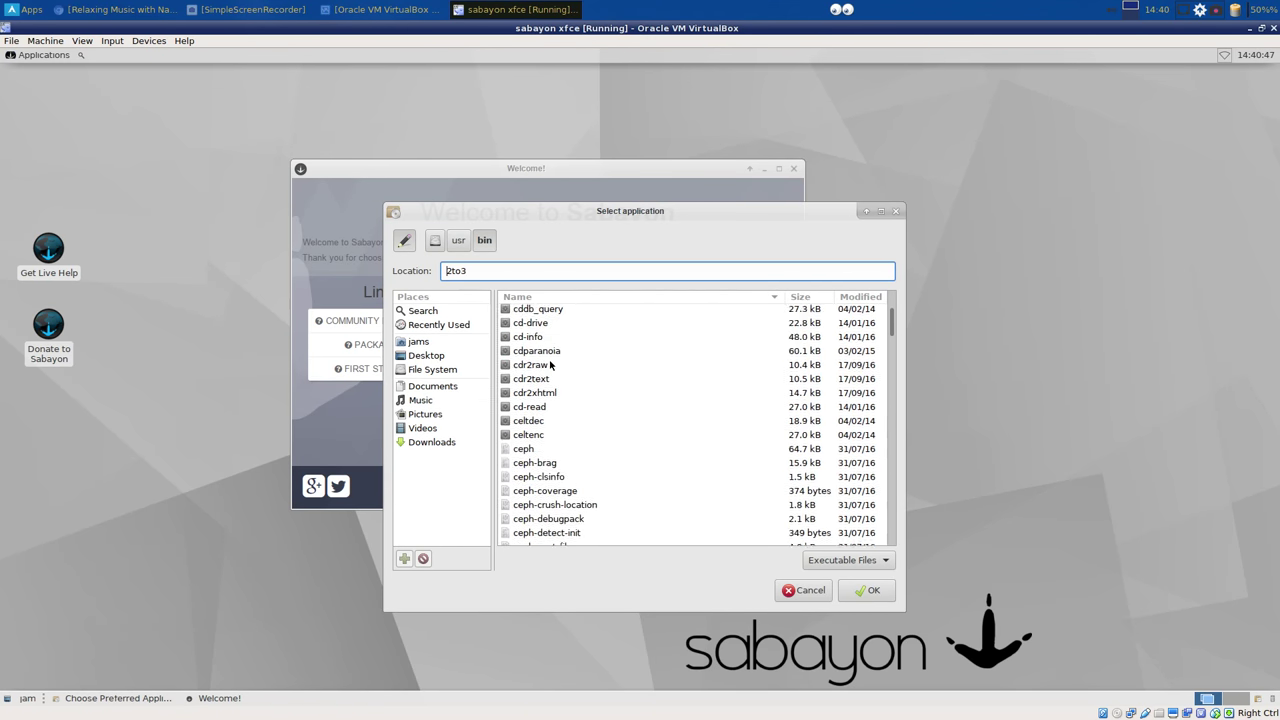
{"action": "scroll", "coordinate": [550, 365], "scroll_direction": "down", "scroll_amount": 5}
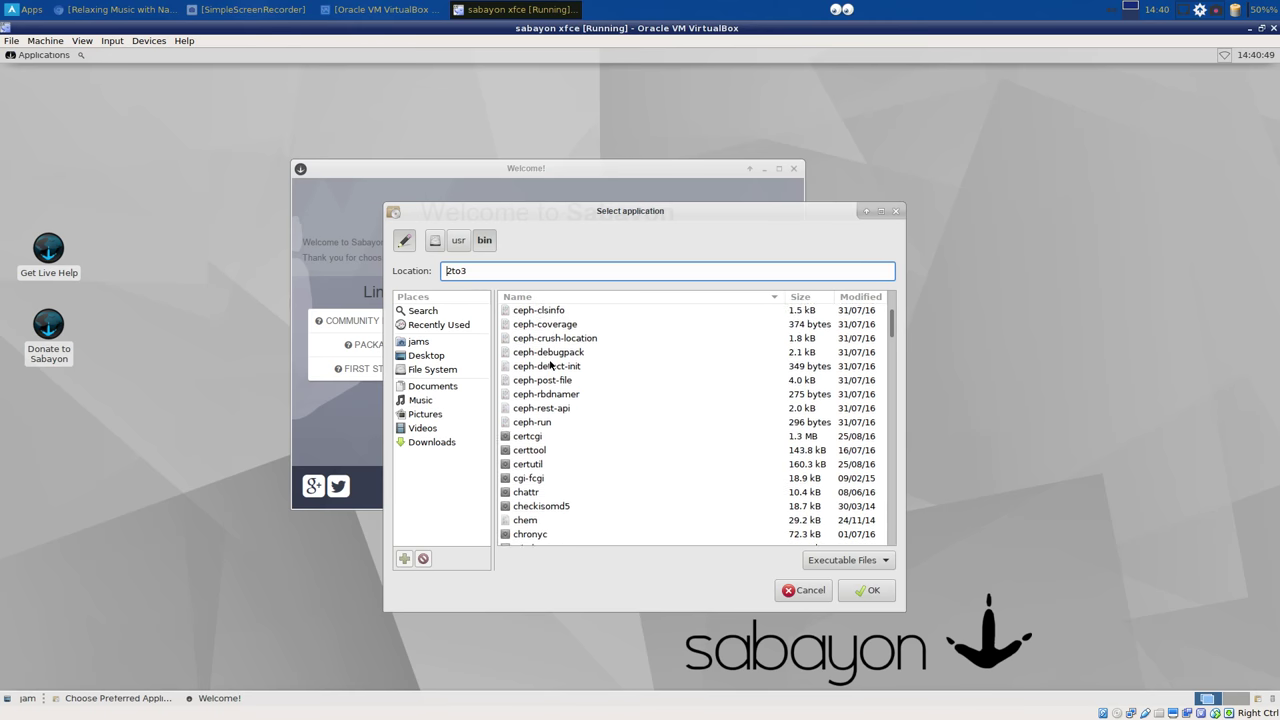
{"action": "scroll", "coordinate": [550, 365], "scroll_direction": "down", "scroll_amount": 5}
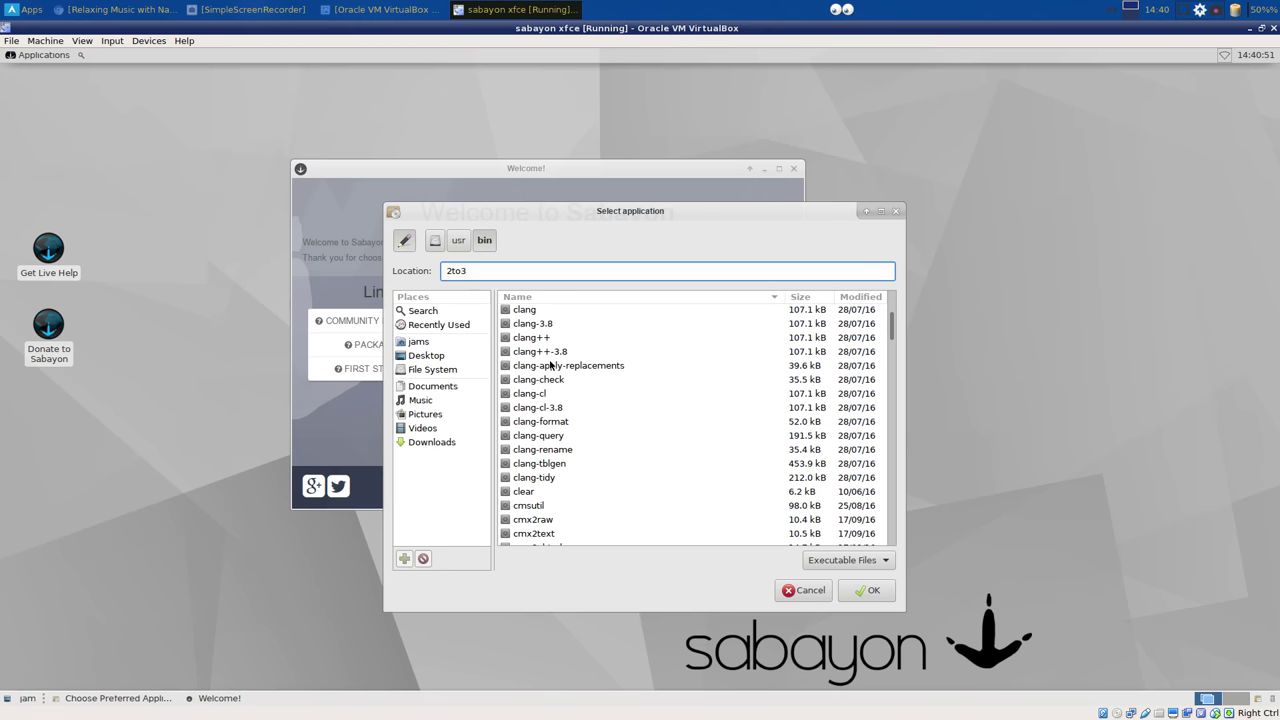
{"action": "scroll", "coordinate": [550, 365], "scroll_direction": "down", "scroll_amount": 2}
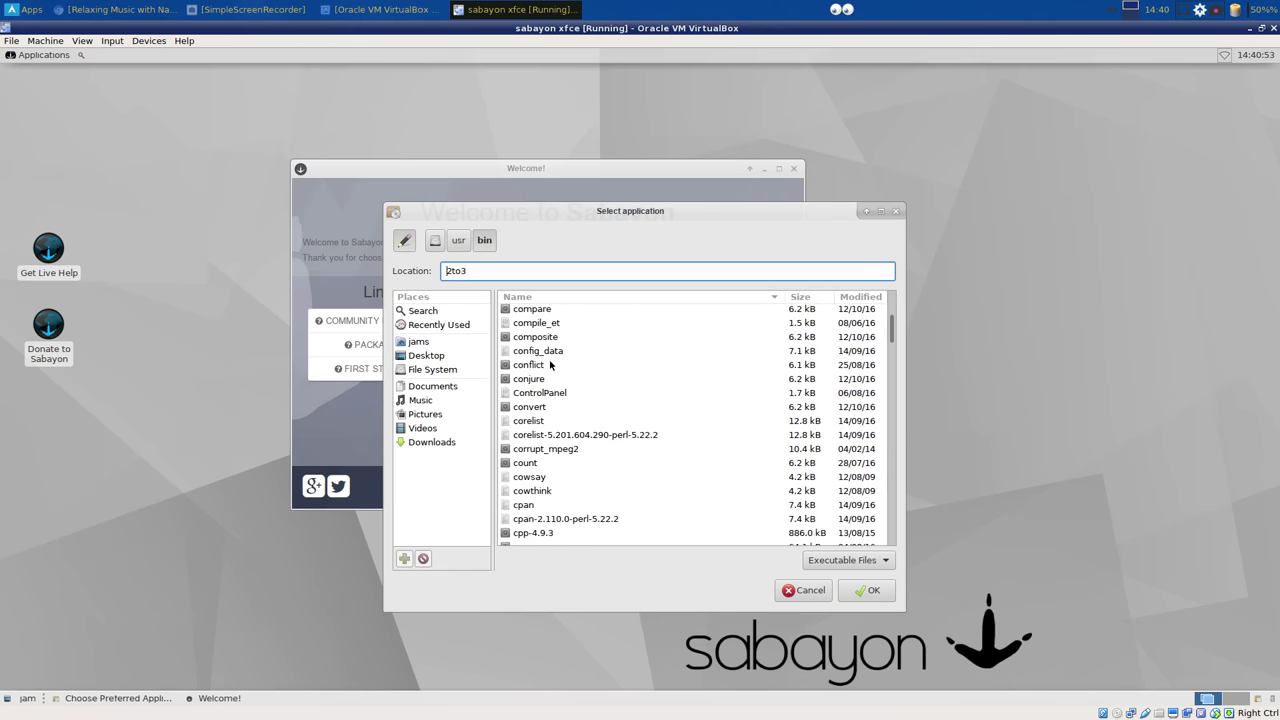
{"action": "scroll", "coordinate": [550, 365], "scroll_direction": "down", "scroll_amount": 3}
{"action": "scroll", "coordinate": [550, 365], "scroll_direction": "down", "scroll_amount": 4}
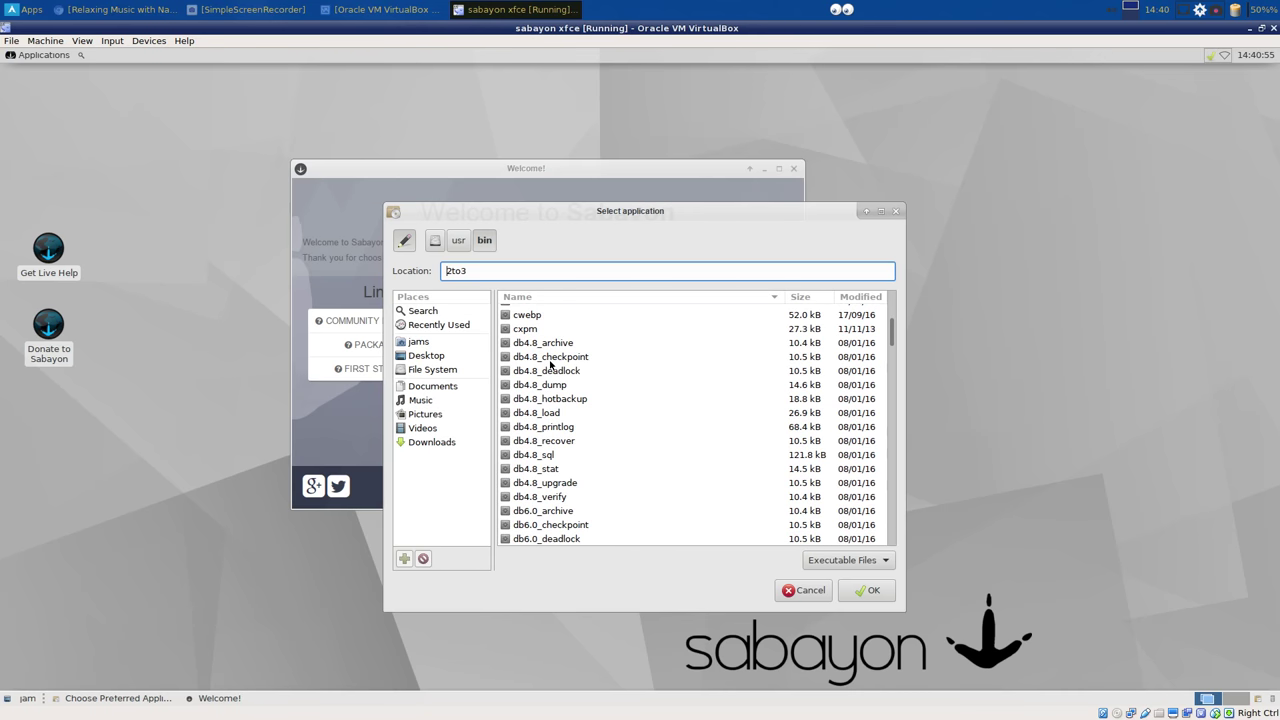
{"action": "left_click", "coordinate": [808, 590]}
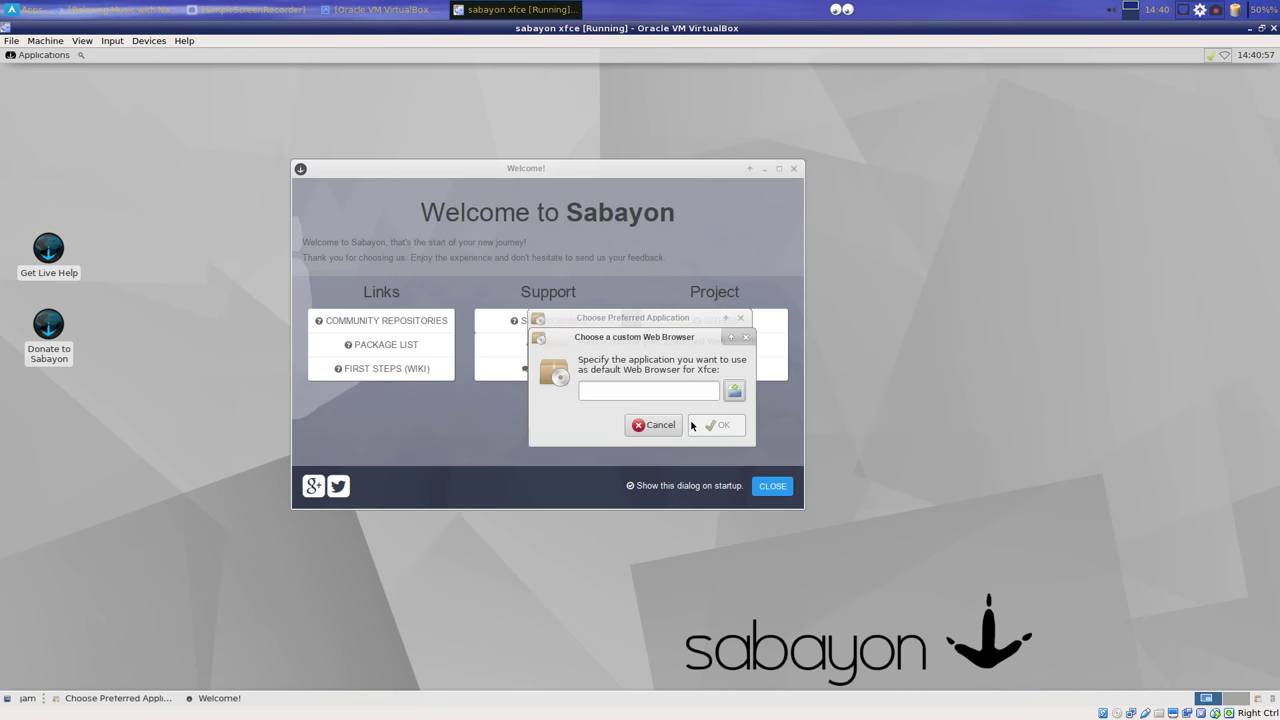
{"action": "left_click", "coordinate": [663, 425]}
{"action": "left_click", "coordinate": [646, 412]}
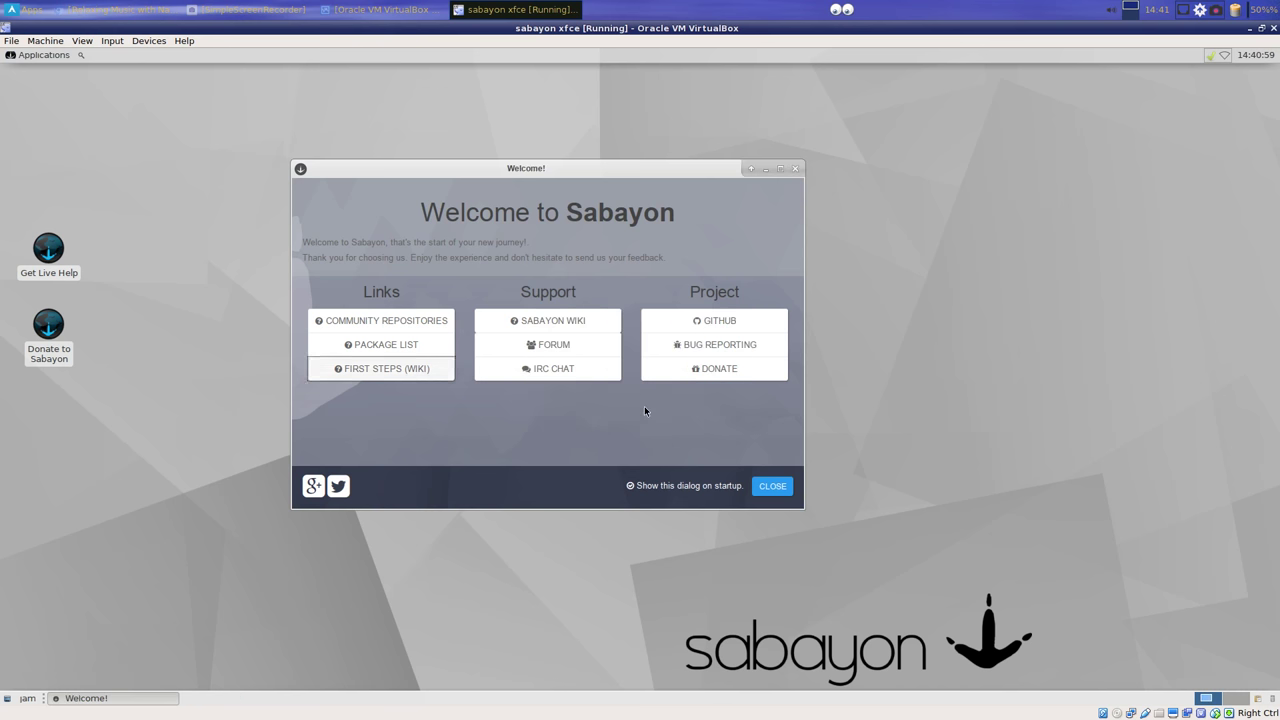
Step: Close the Welcome to Sabayon window, try the default Web Browser, and dismiss its prompt
{"action": "left_click", "coordinate": [772, 487]}
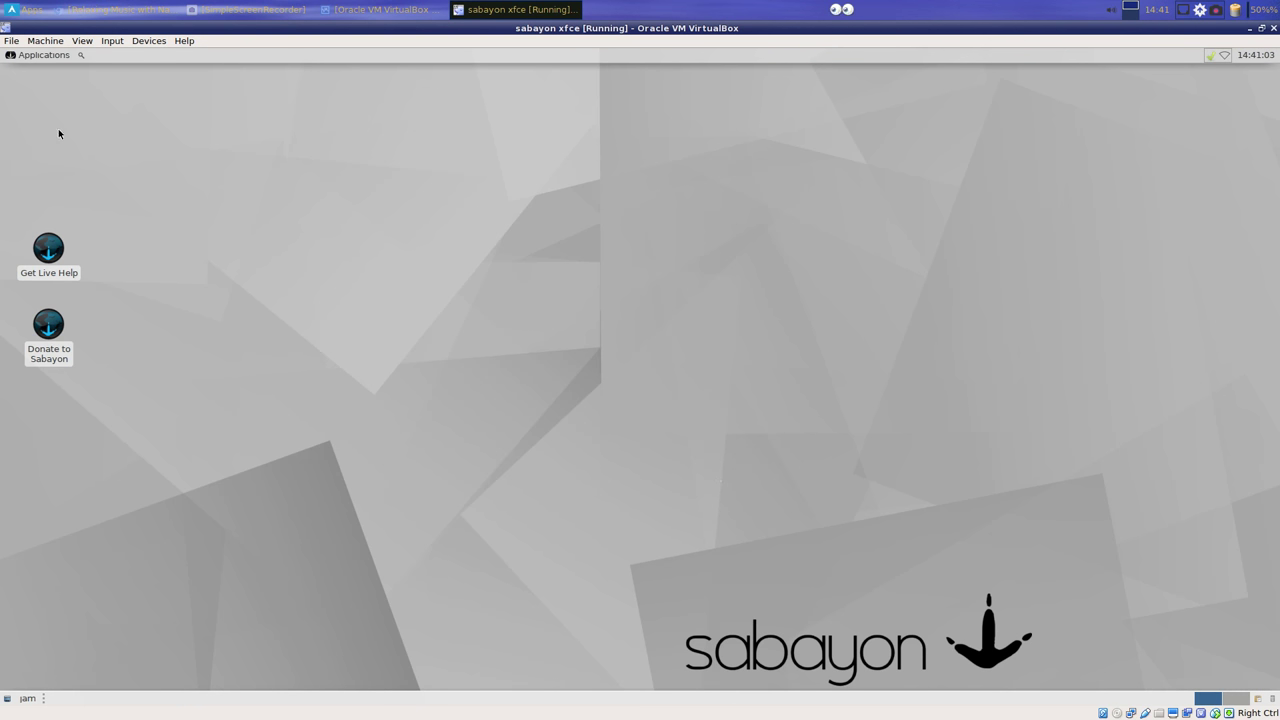
{"action": "left_click", "coordinate": [45, 56]}
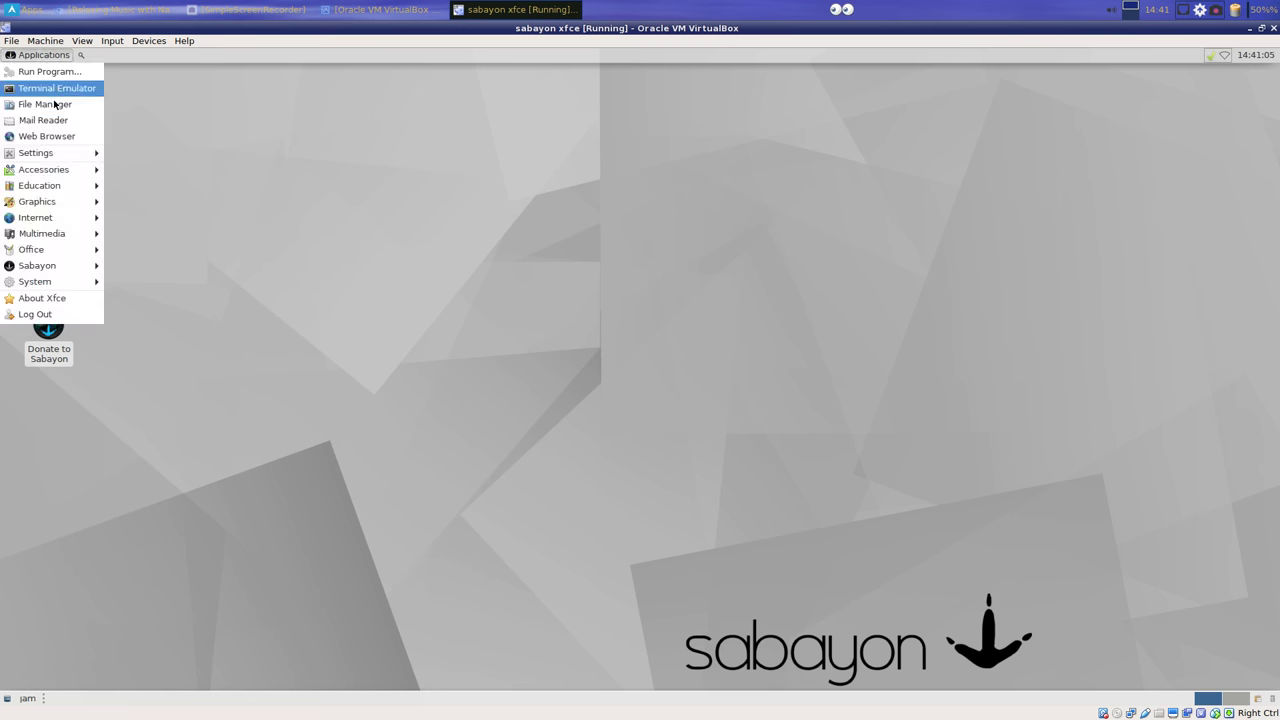
{"action": "left_click", "coordinate": [55, 137]}
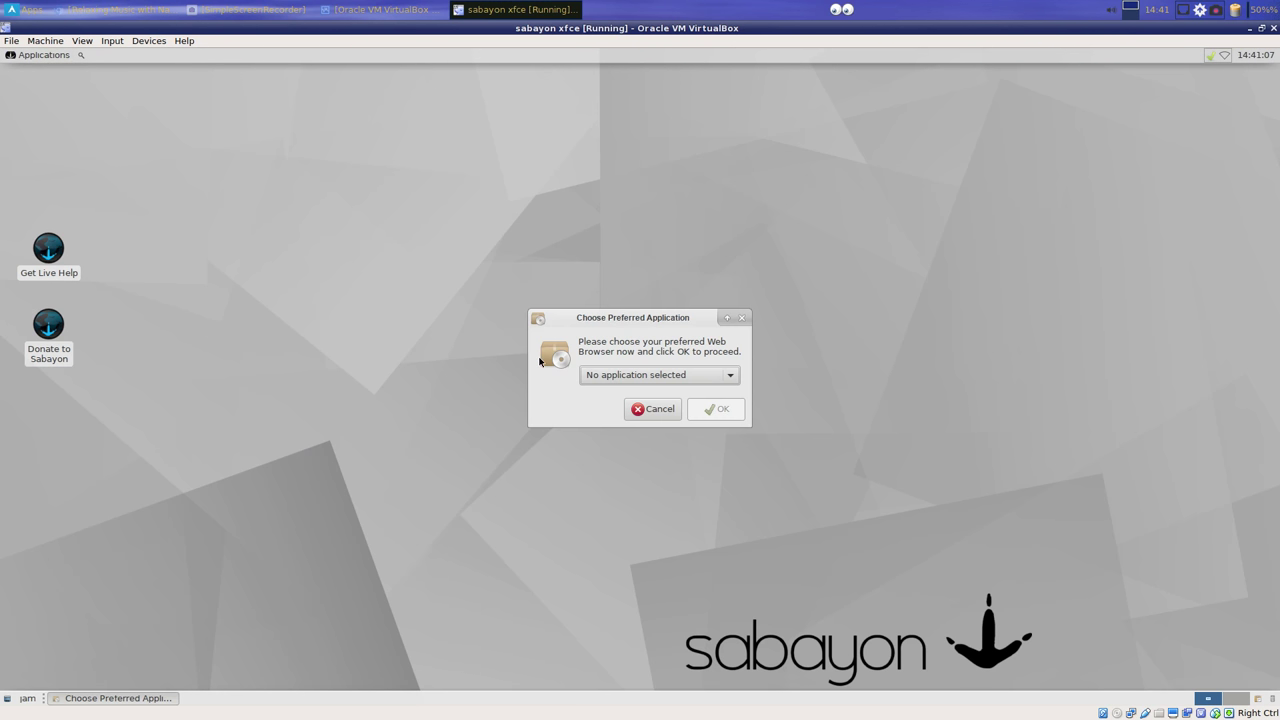
{"action": "left_click", "coordinate": [652, 410]}
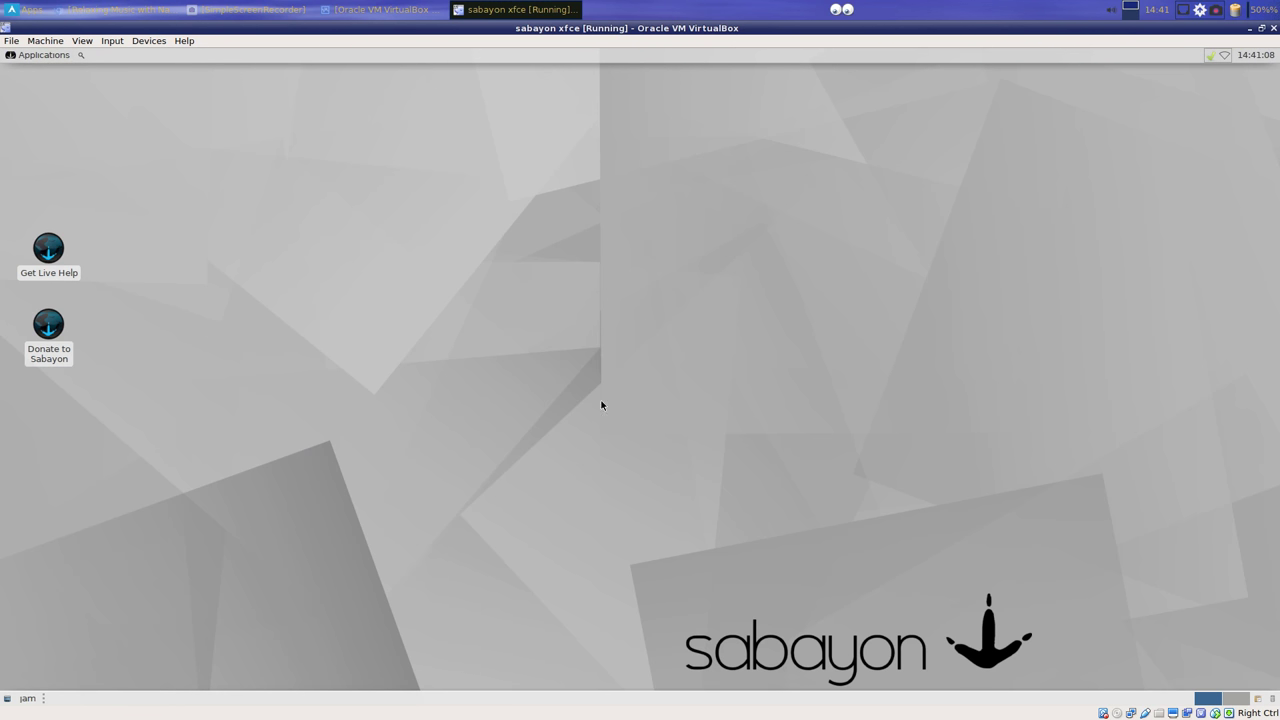
Step: Launch Google Chrome from Applications > Internet, accept first-run options, close it, and skip the keyring password
{"action": "left_click", "coordinate": [35, 57]}
{"action": "mouse_move", "coordinate": [60, 214]}
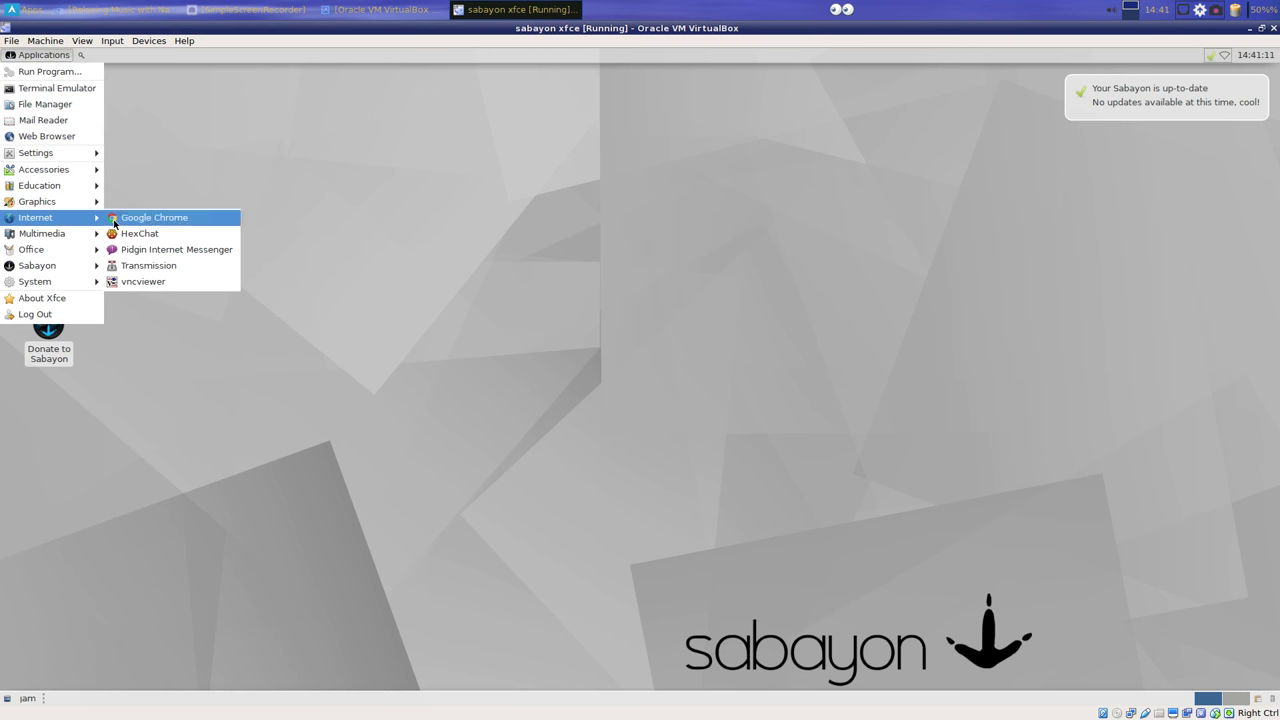
{"action": "left_click", "coordinate": [137, 222]}
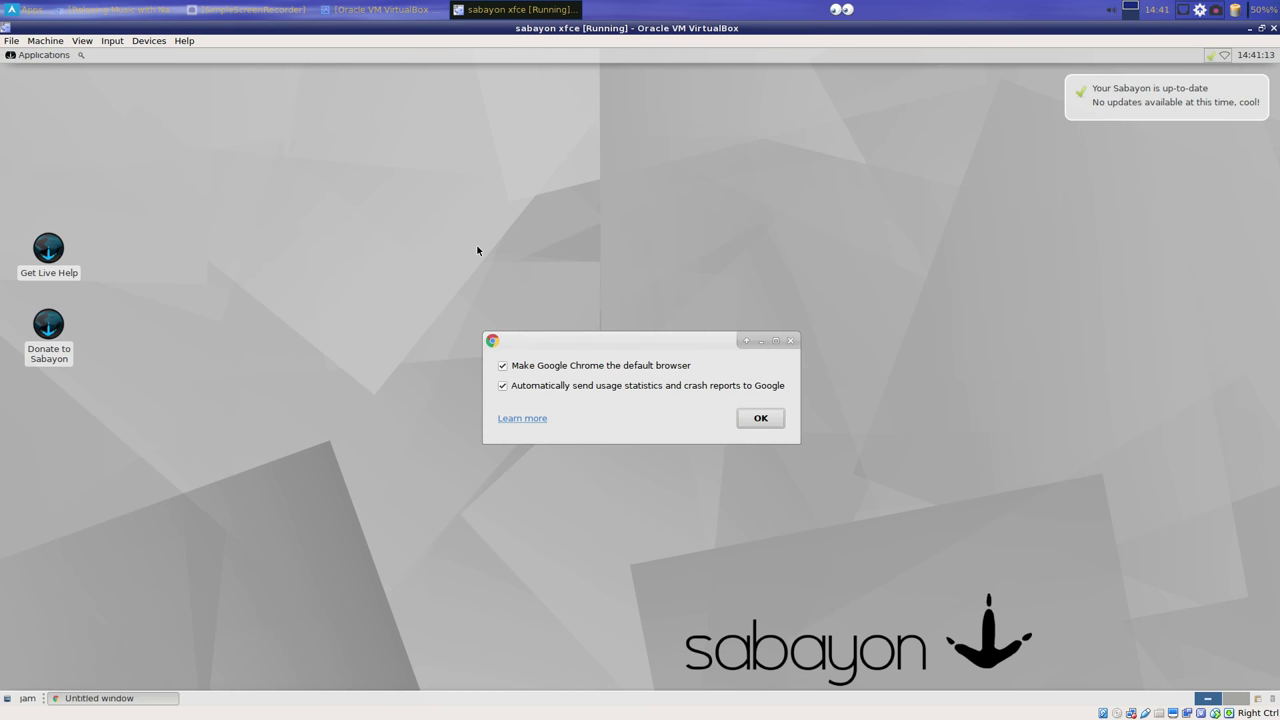
{"action": "left_click", "coordinate": [760, 418]}
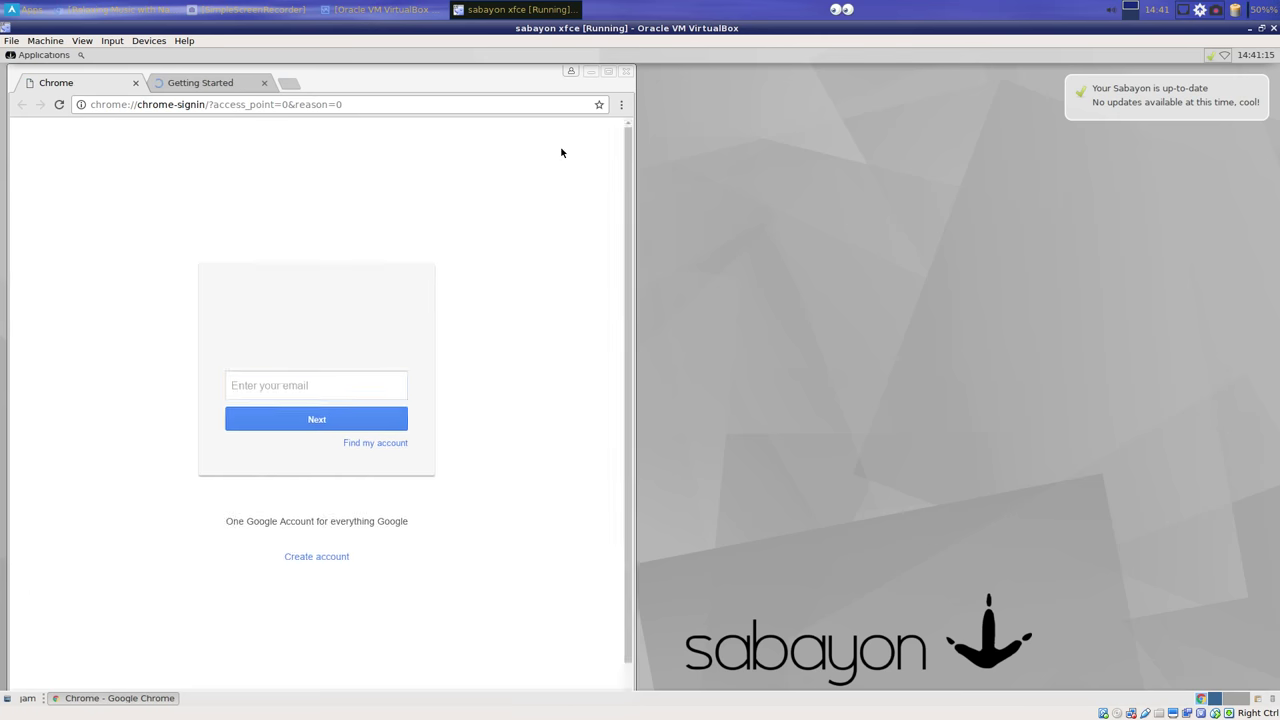
{"action": "left_click", "coordinate": [626, 72]}
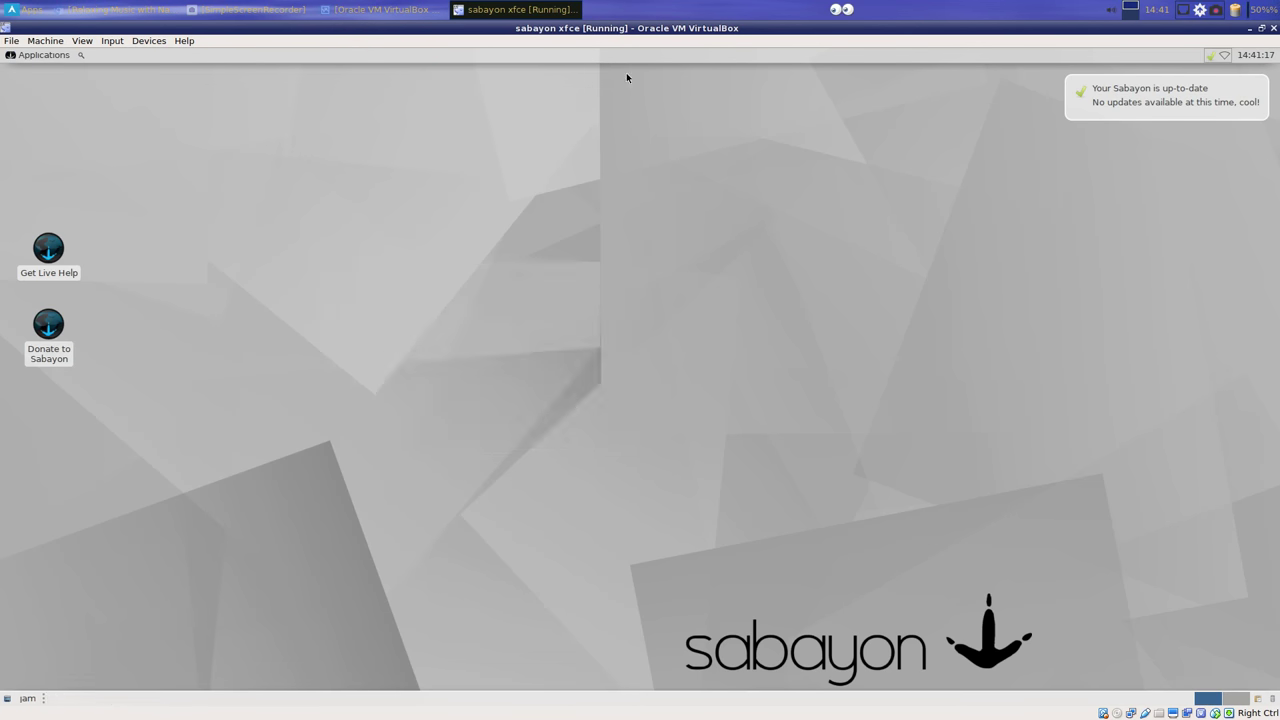
{"action": "left_click", "coordinate": [820, 436]}
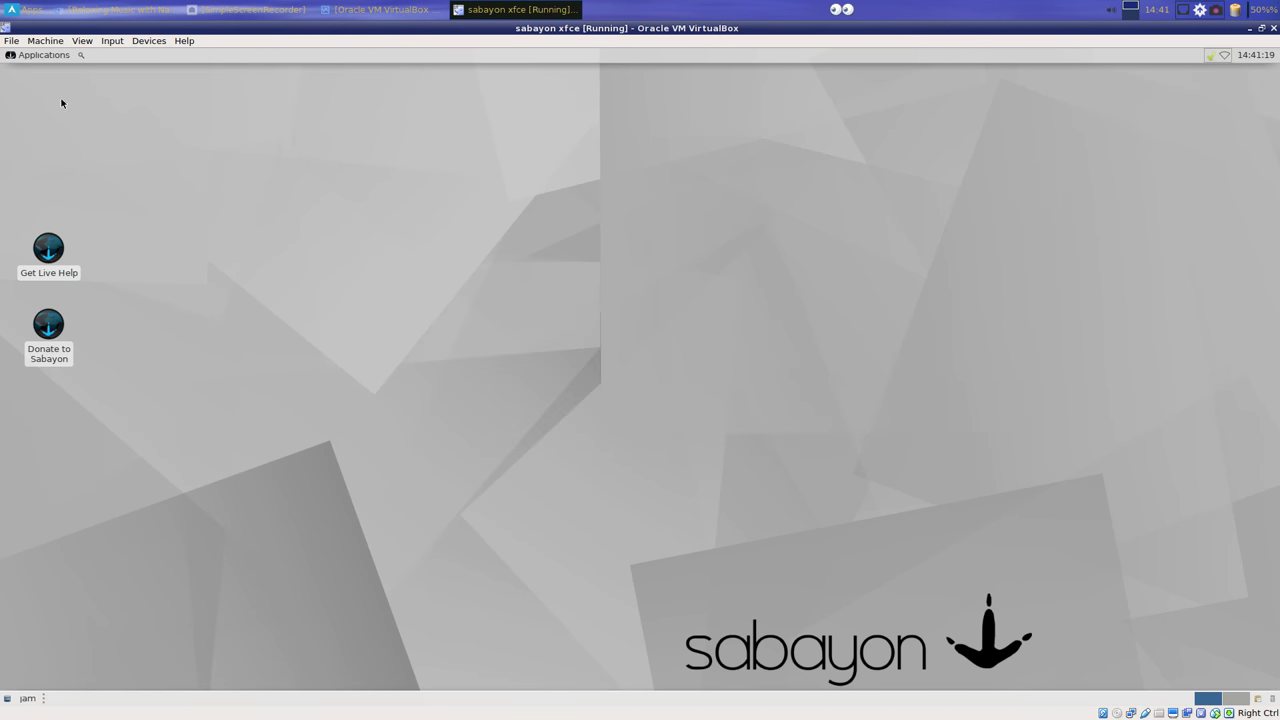
Step: Reopen Chrome via Web Browser, skip the keyring password, and close it
{"action": "left_click", "coordinate": [46, 56]}
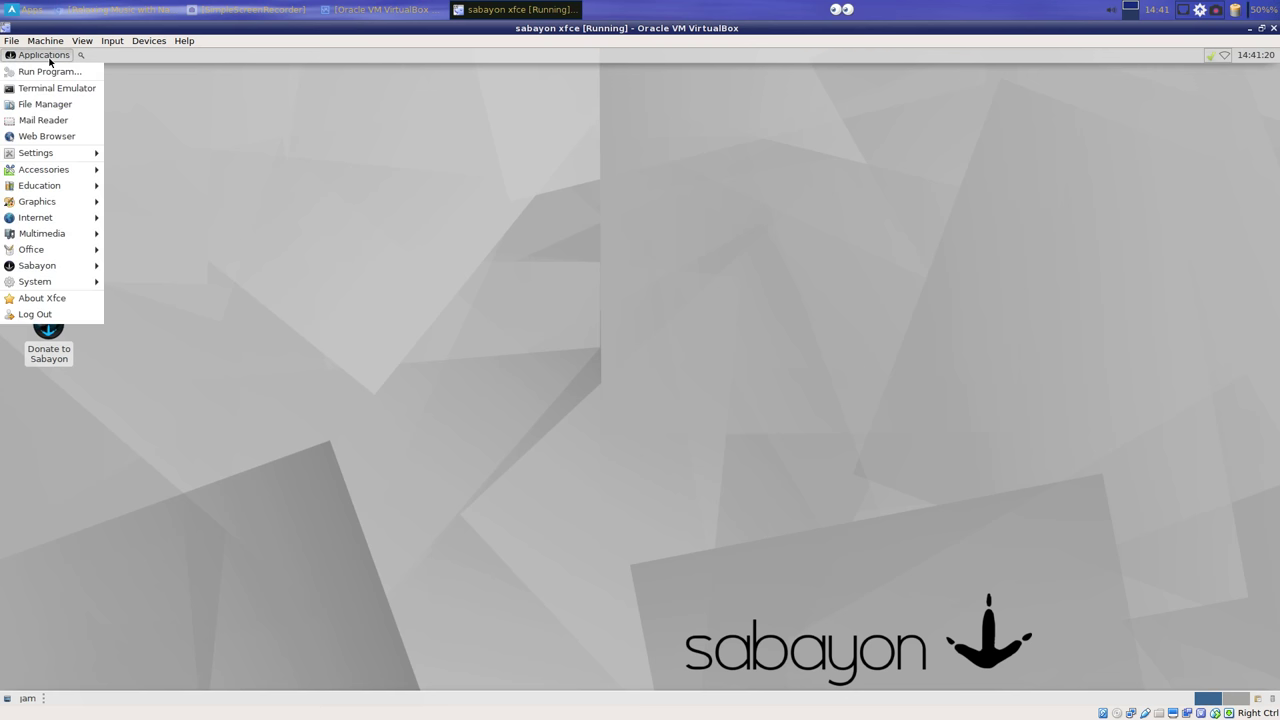
{"action": "left_click", "coordinate": [51, 136]}
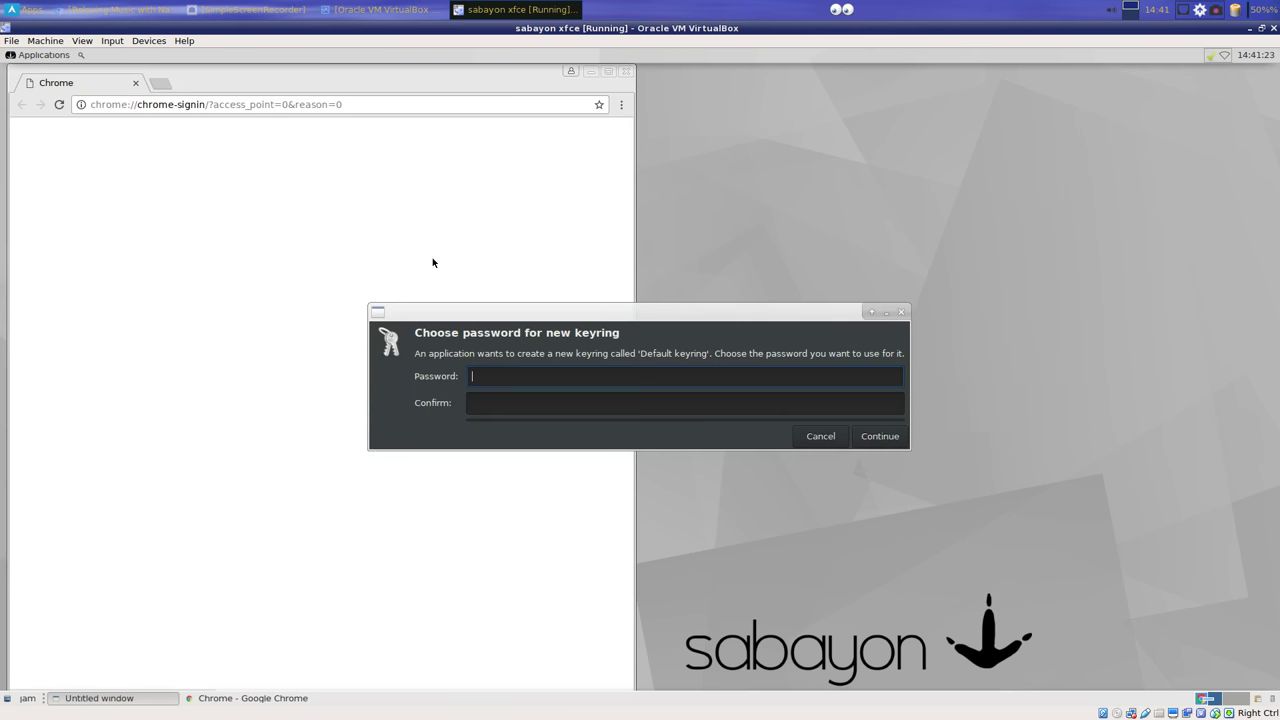
{"action": "left_click", "coordinate": [818, 435]}
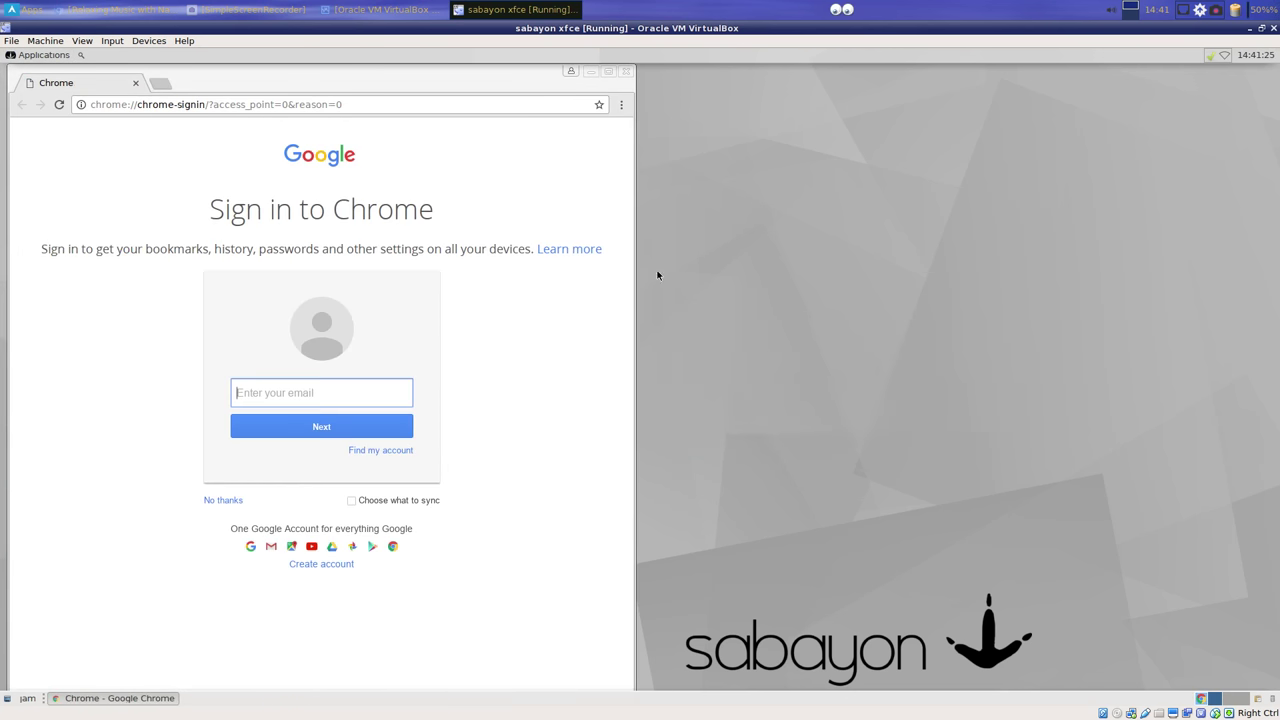
{"action": "left_click", "coordinate": [625, 72]}
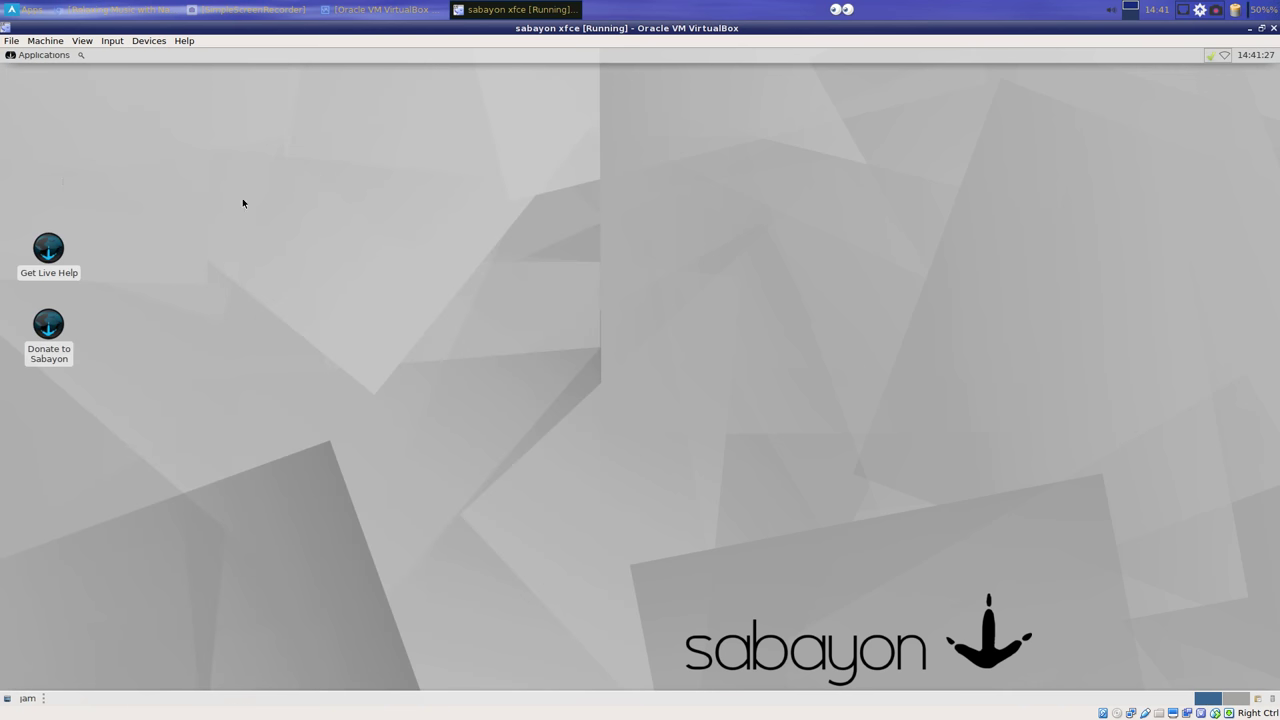
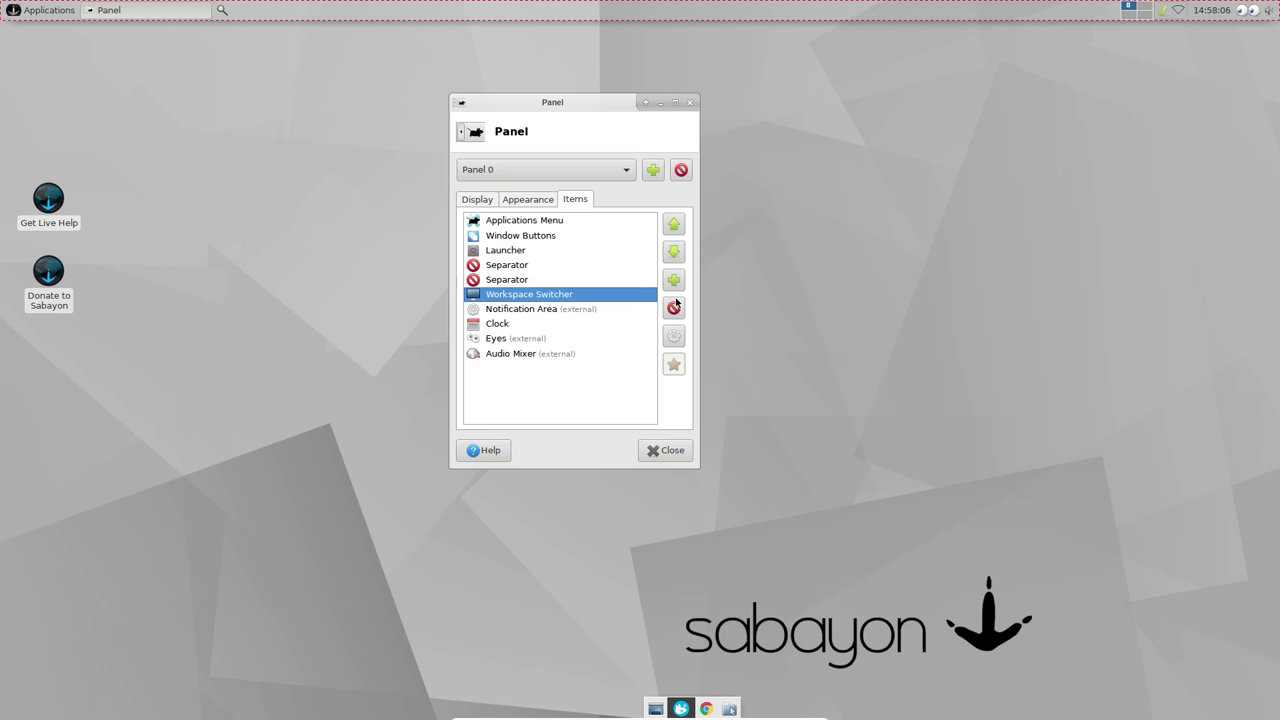
Step: Add a new Separator item to Panel 0's item list
{"action": "left_click", "coordinate": [673, 308]}
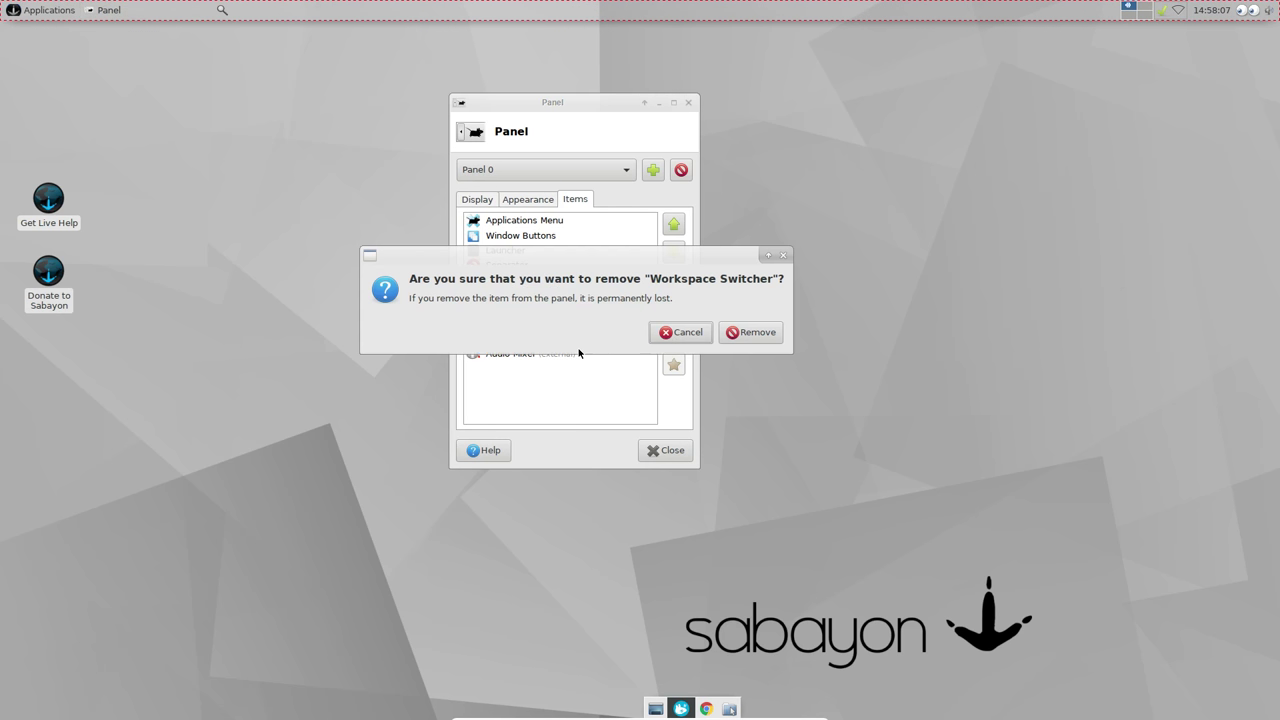
{"action": "left_click", "coordinate": [688, 341]}
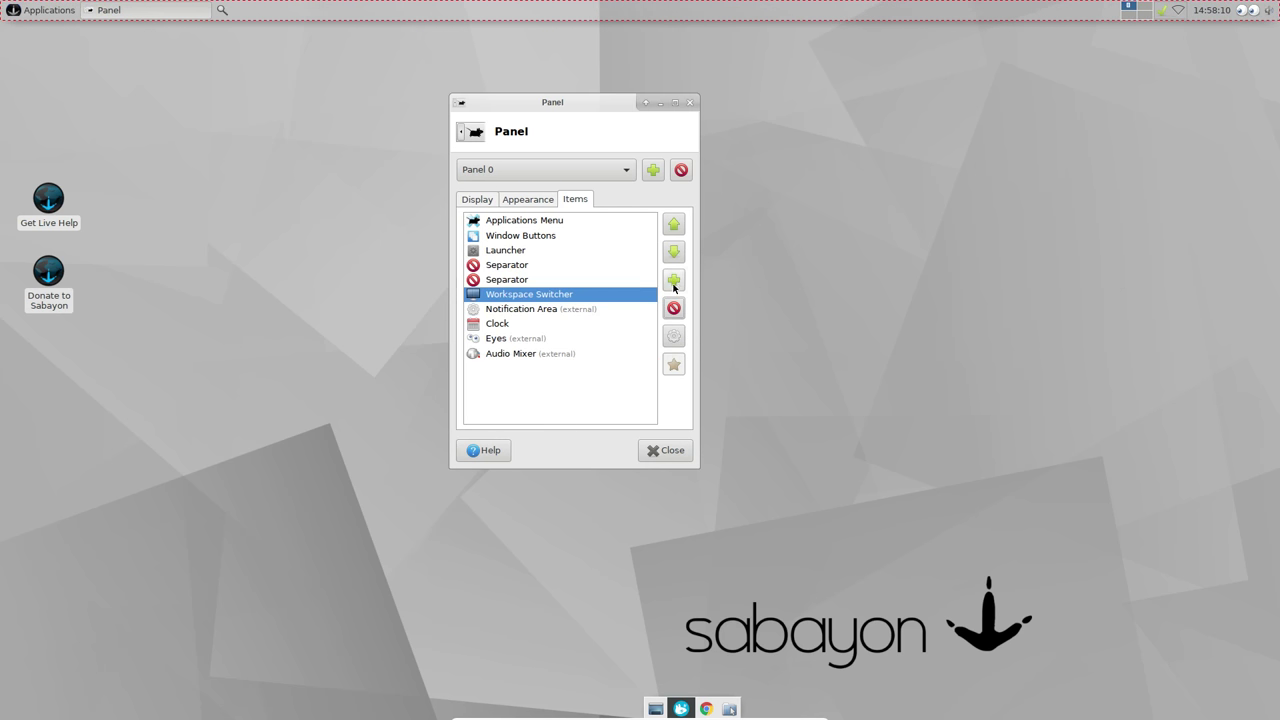
{"action": "left_click", "coordinate": [673, 279]}
{"action": "scroll", "coordinate": [606, 389], "scroll_direction": "down", "scroll_amount": 5}
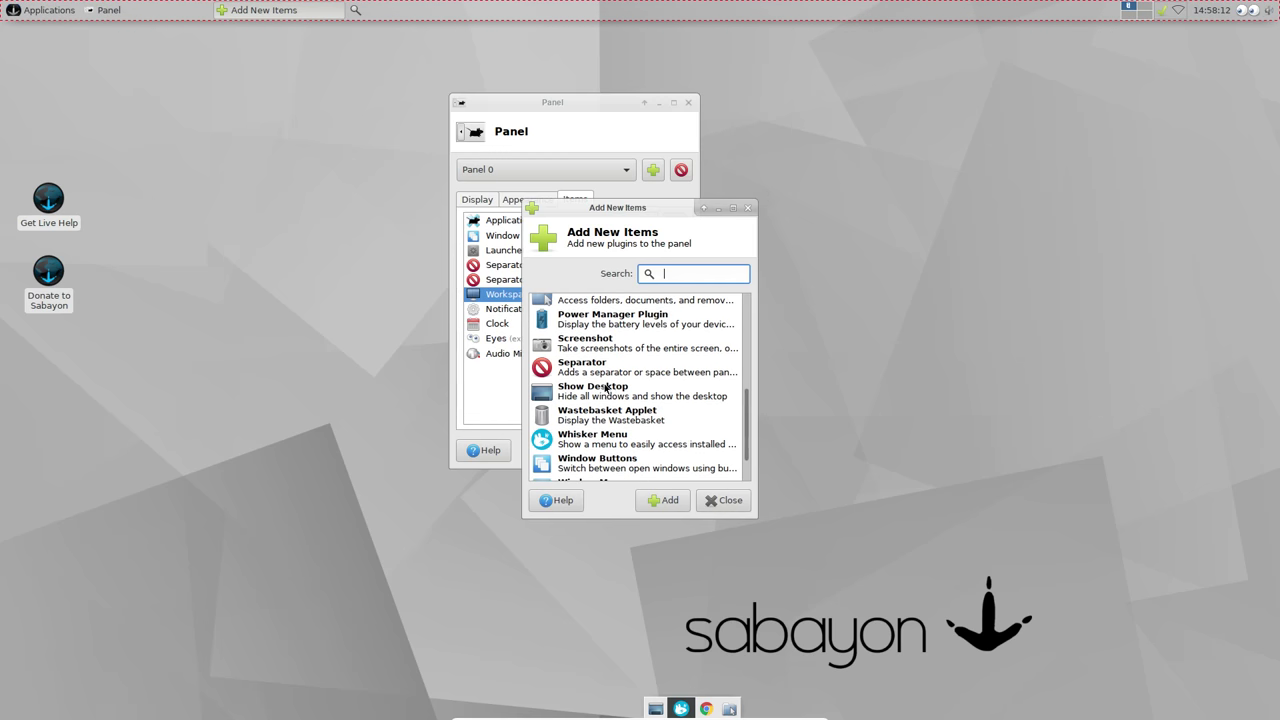
{"action": "left_click", "coordinate": [589, 375]}
{"action": "left_click", "coordinate": [684, 500]}
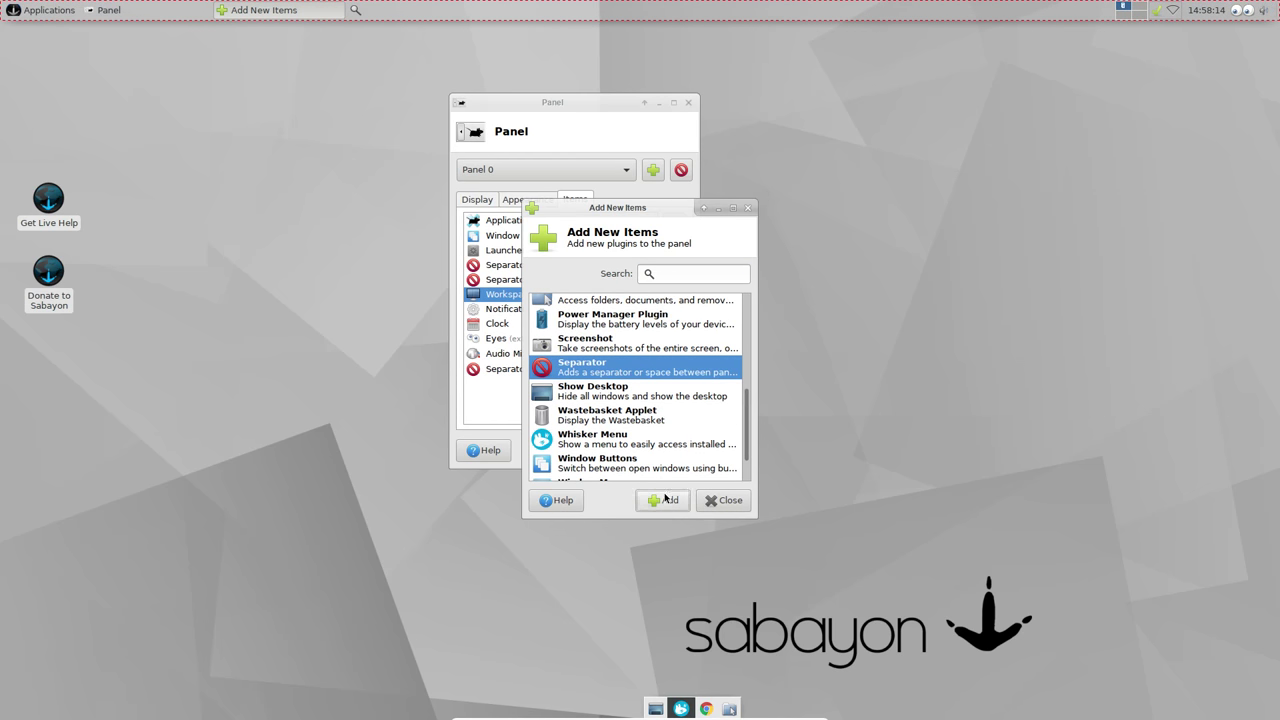
{"action": "left_click", "coordinate": [709, 501]}
Step: Move the new Separator up to sit just below the first Separator
{"action": "left_click", "coordinate": [550, 370]}
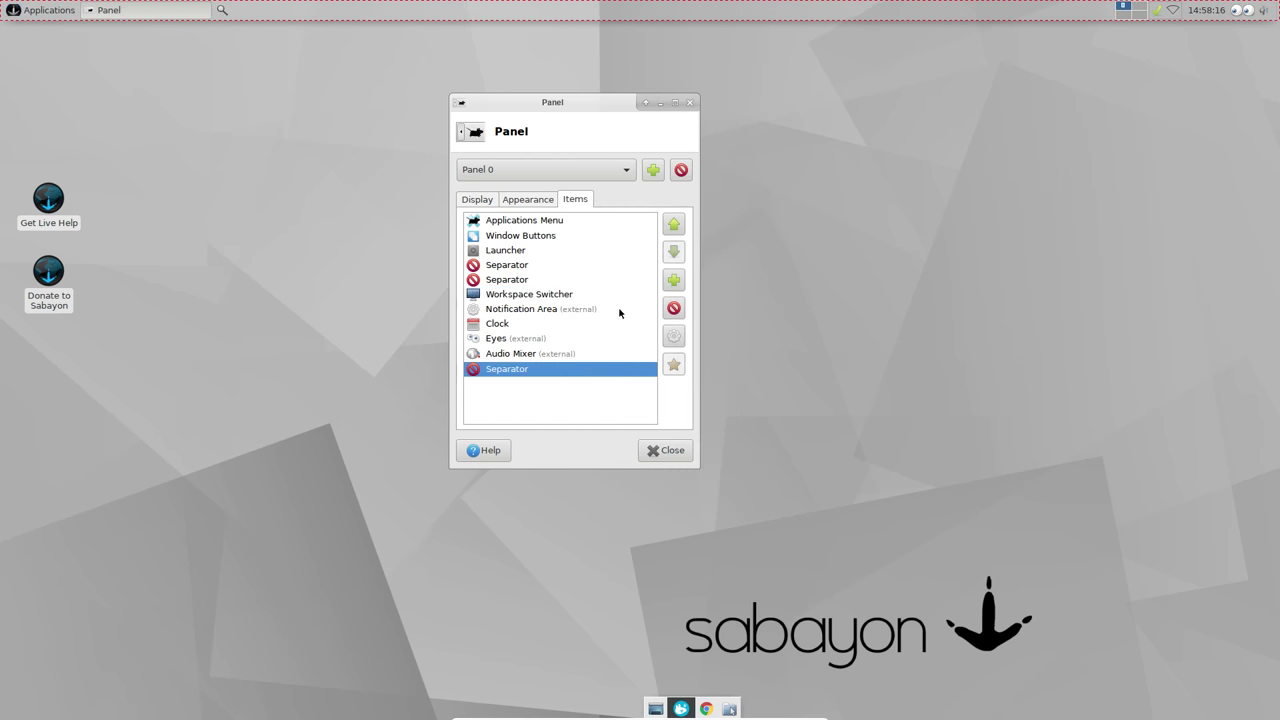
{"action": "left_click", "coordinate": [673, 226]}
{"action": "left_click", "coordinate": [673, 226]}
{"action": "left_click", "coordinate": [673, 225]}
{"action": "left_click", "coordinate": [673, 225]}
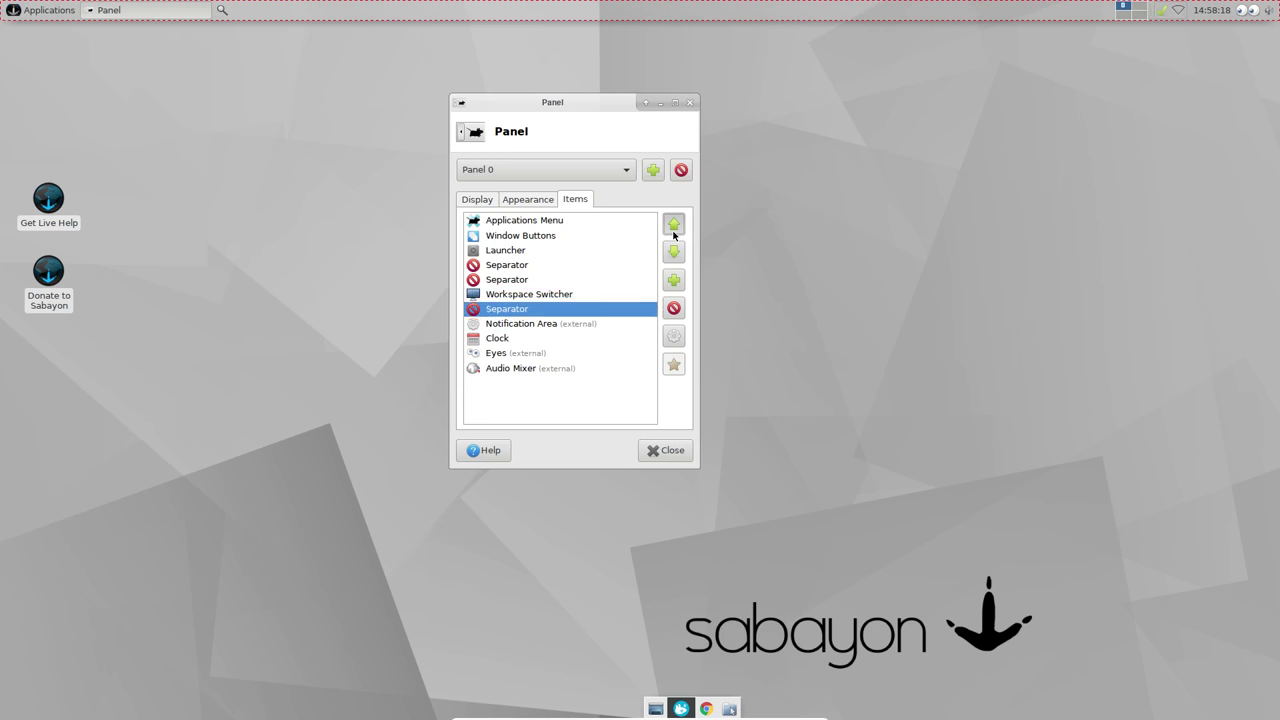
{"action": "left_click", "coordinate": [673, 225]}
{"action": "left_click", "coordinate": [673, 225]}
{"action": "left_click", "coordinate": [673, 308]}
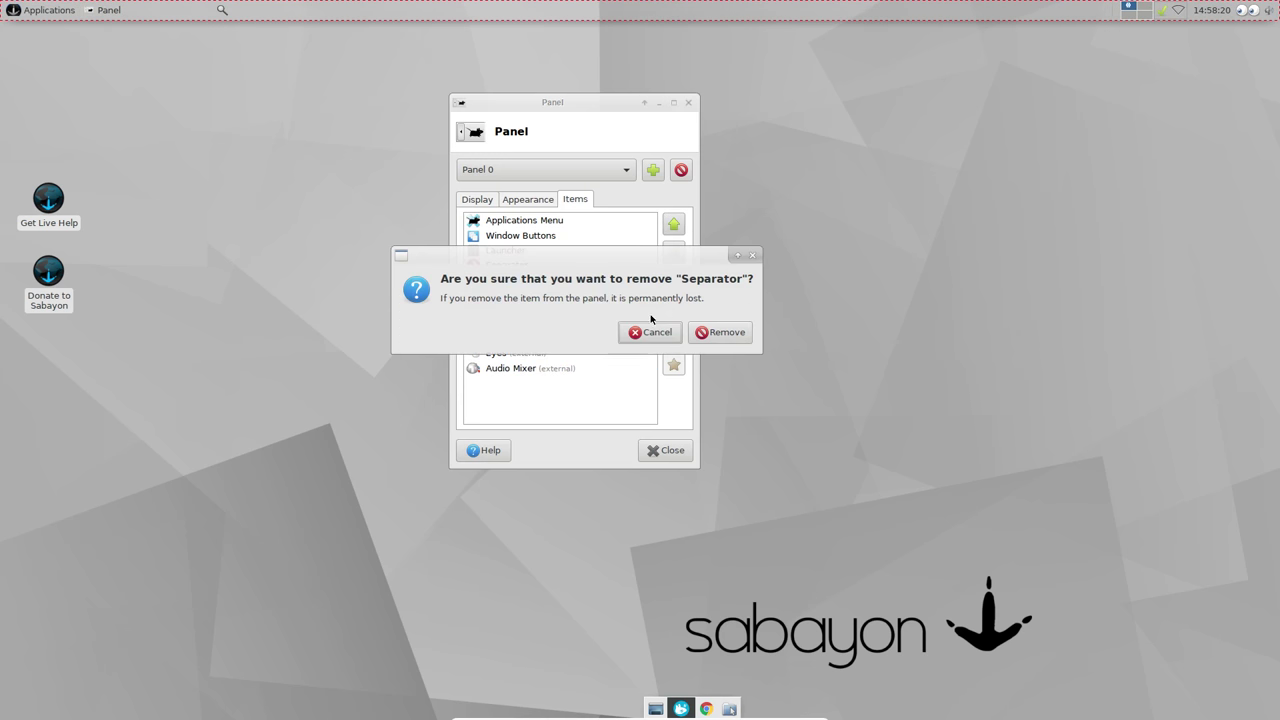
{"action": "left_click", "coordinate": [652, 330]}
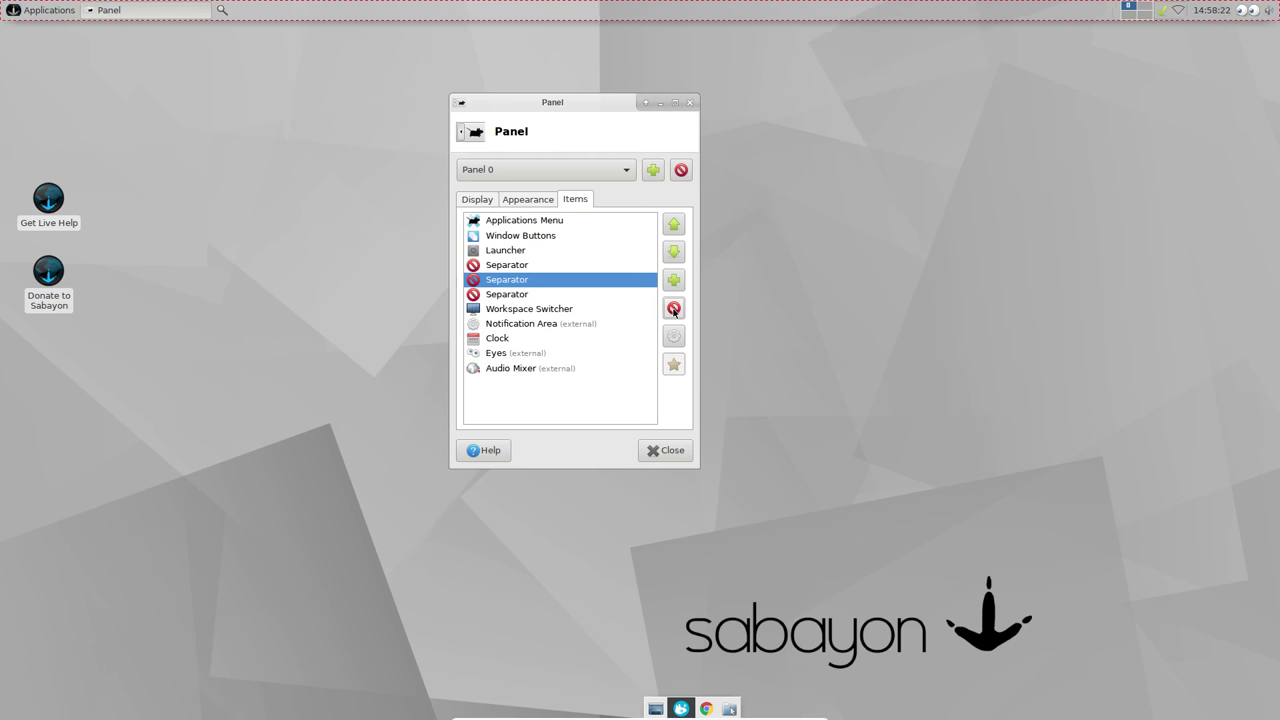
Step: Set the new Separator's style to Transparent with Expand enabled
{"action": "left_click", "coordinate": [673, 336]}
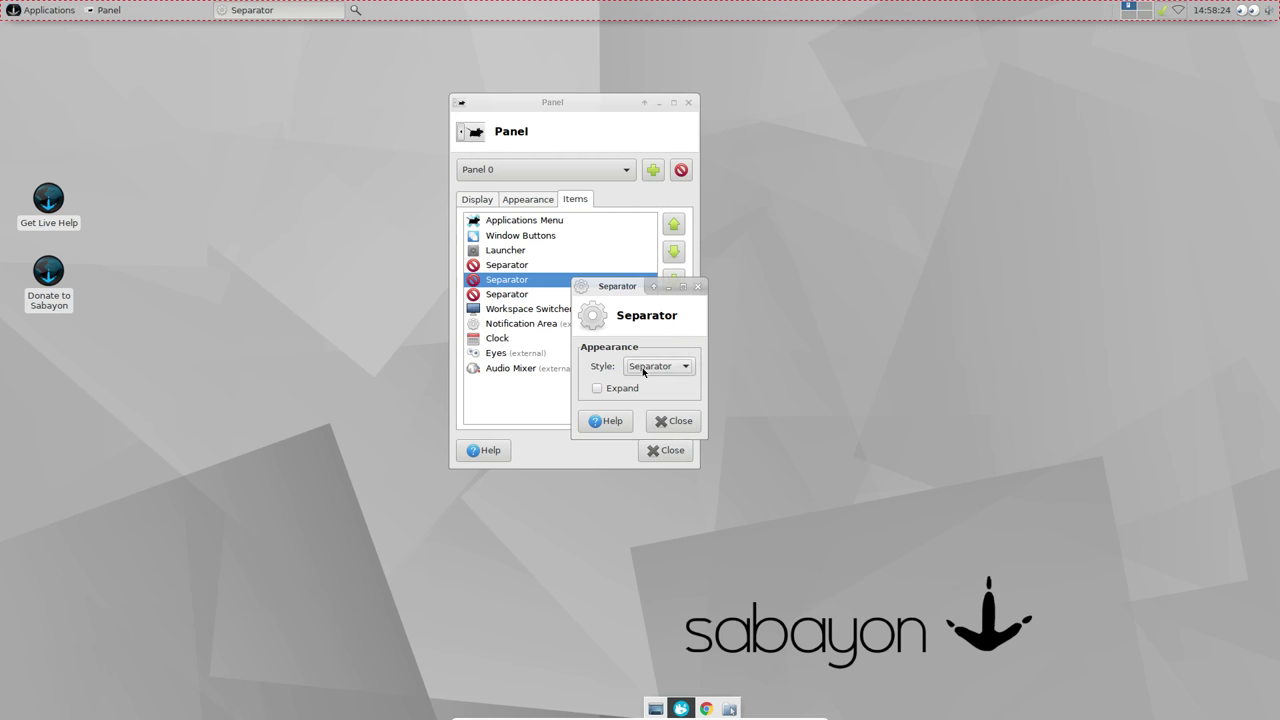
{"action": "left_click", "coordinate": [648, 366]}
{"action": "left_click", "coordinate": [645, 346]}
{"action": "left_click", "coordinate": [618, 390]}
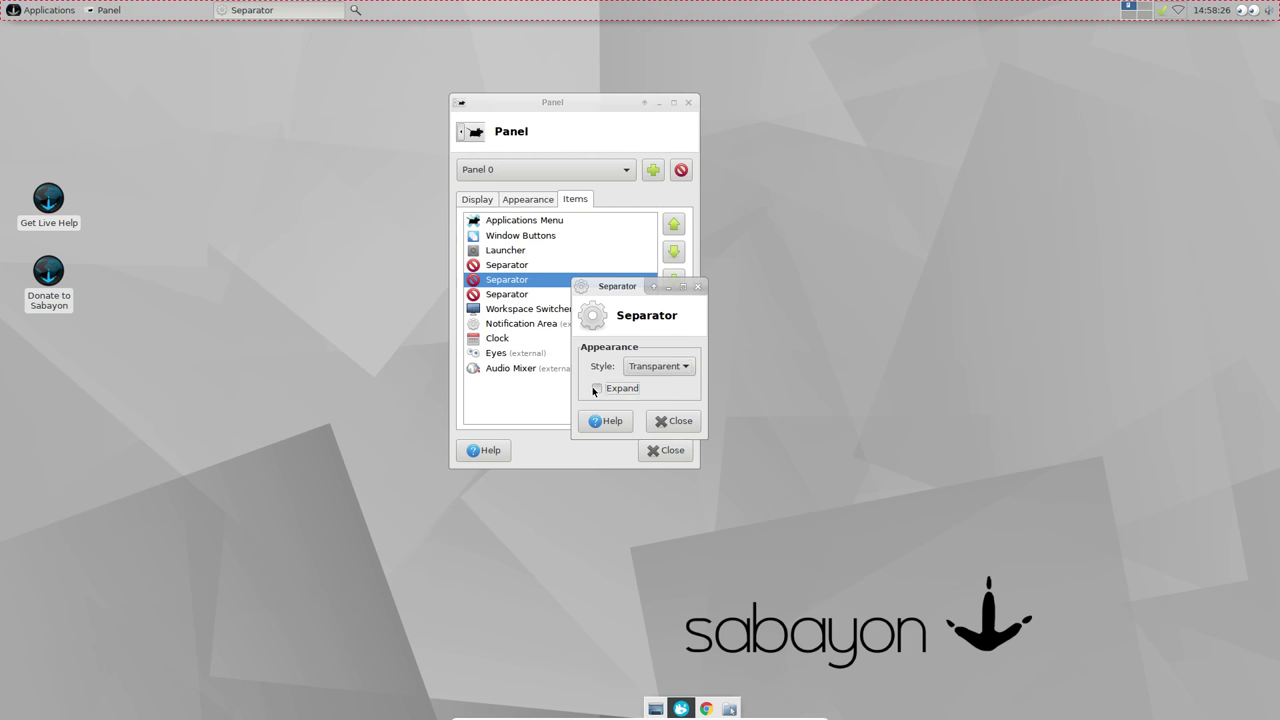
{"action": "left_click", "coordinate": [672, 421]}
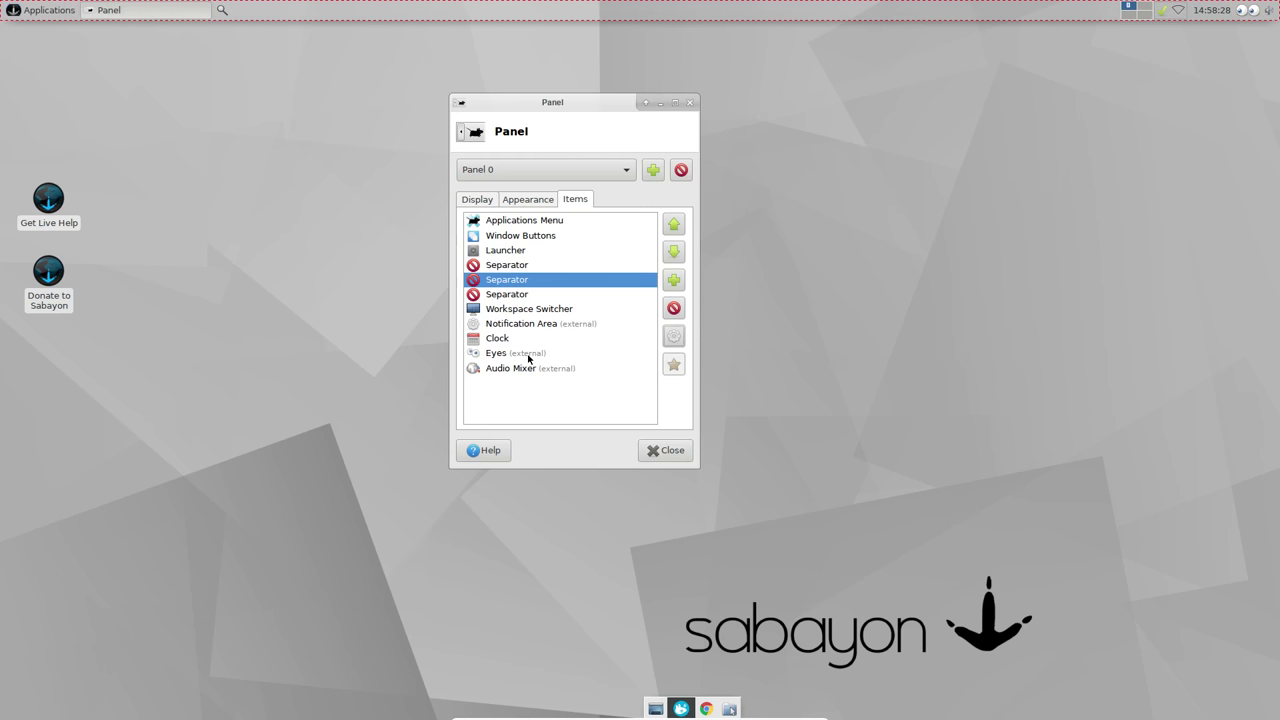
Step: Move Eyes up to just after the first Separator and close Panel Preferences
{"action": "left_click", "coordinate": [531, 355]}
{"action": "left_click", "coordinate": [673, 225]}
{"action": "left_click", "coordinate": [673, 225]}
{"action": "left_click", "coordinate": [673, 225]}
{"action": "left_click", "coordinate": [673, 225]}
{"action": "left_click", "coordinate": [673, 225]}
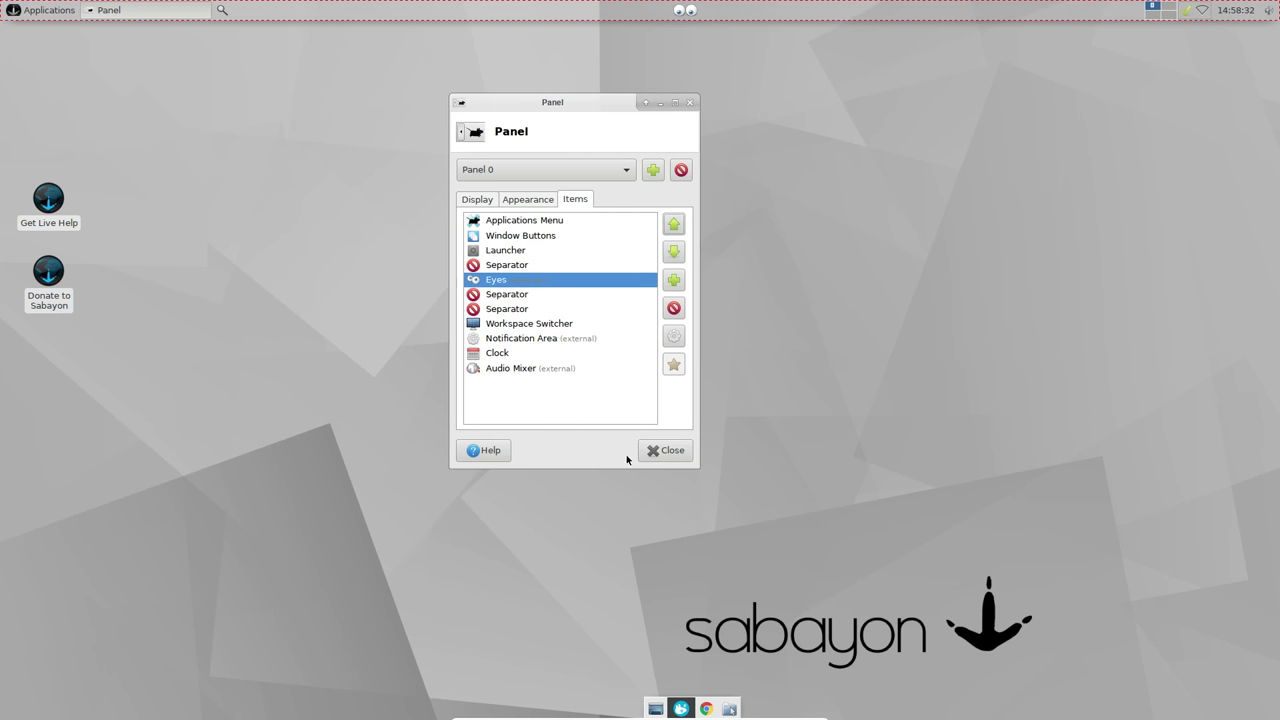
{"action": "left_click", "coordinate": [662, 450]}
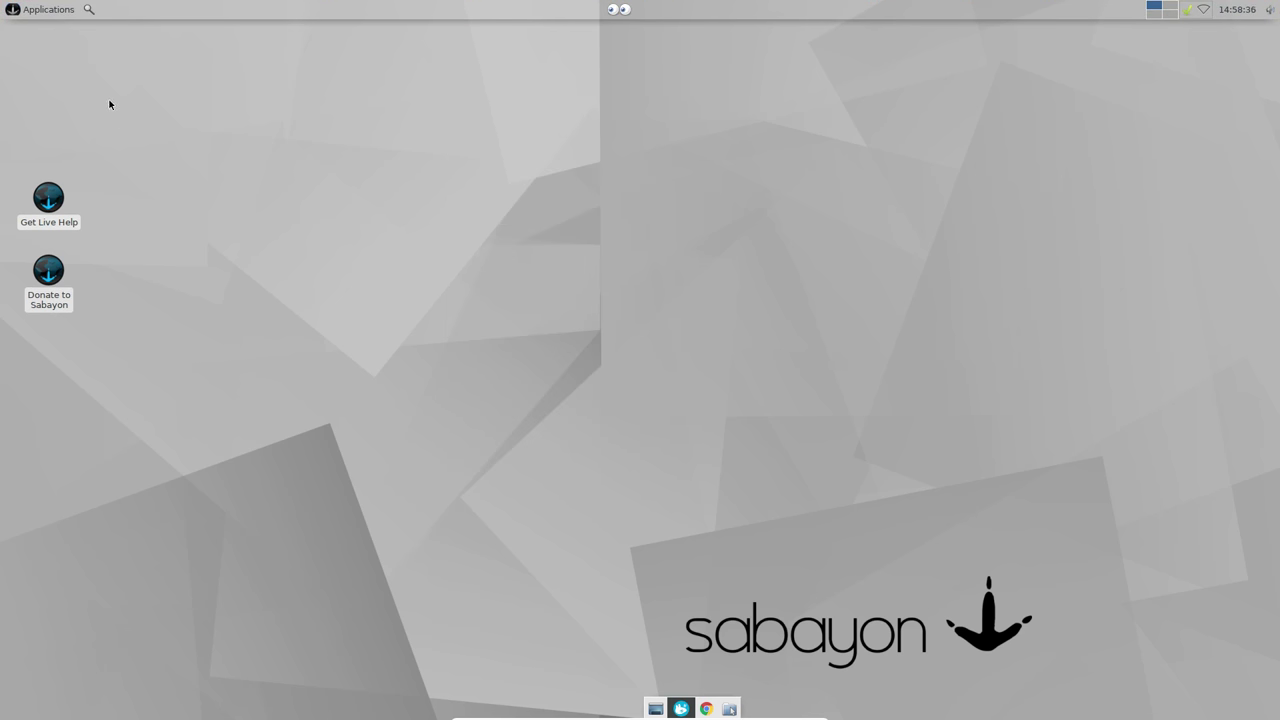
Step: Add a Settings Manager launcher from Whisker Menu to Panel 1, the bottom dock
{"action": "left_click", "coordinate": [685, 707]}
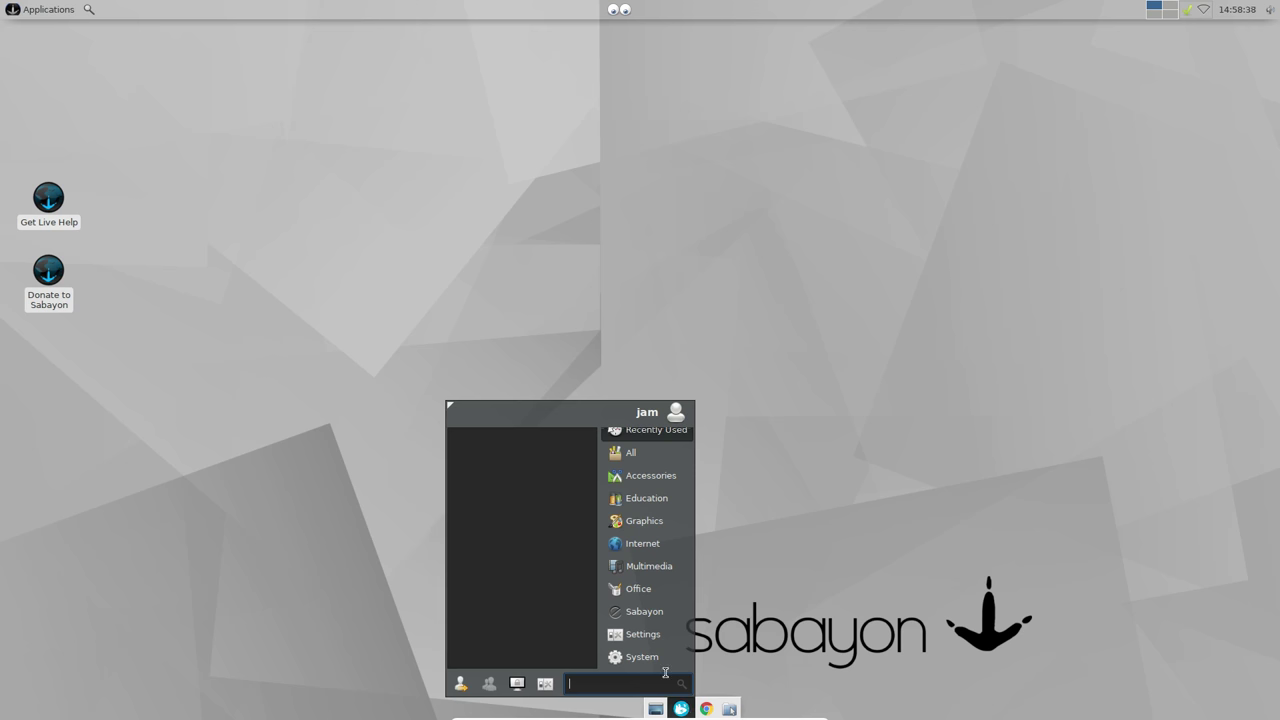
{"action": "left_click", "coordinate": [641, 656]}
{"action": "left_click", "coordinate": [642, 634]}
{"action": "scroll", "coordinate": [535, 630], "scroll_direction": "down", "scroll_amount": 5}
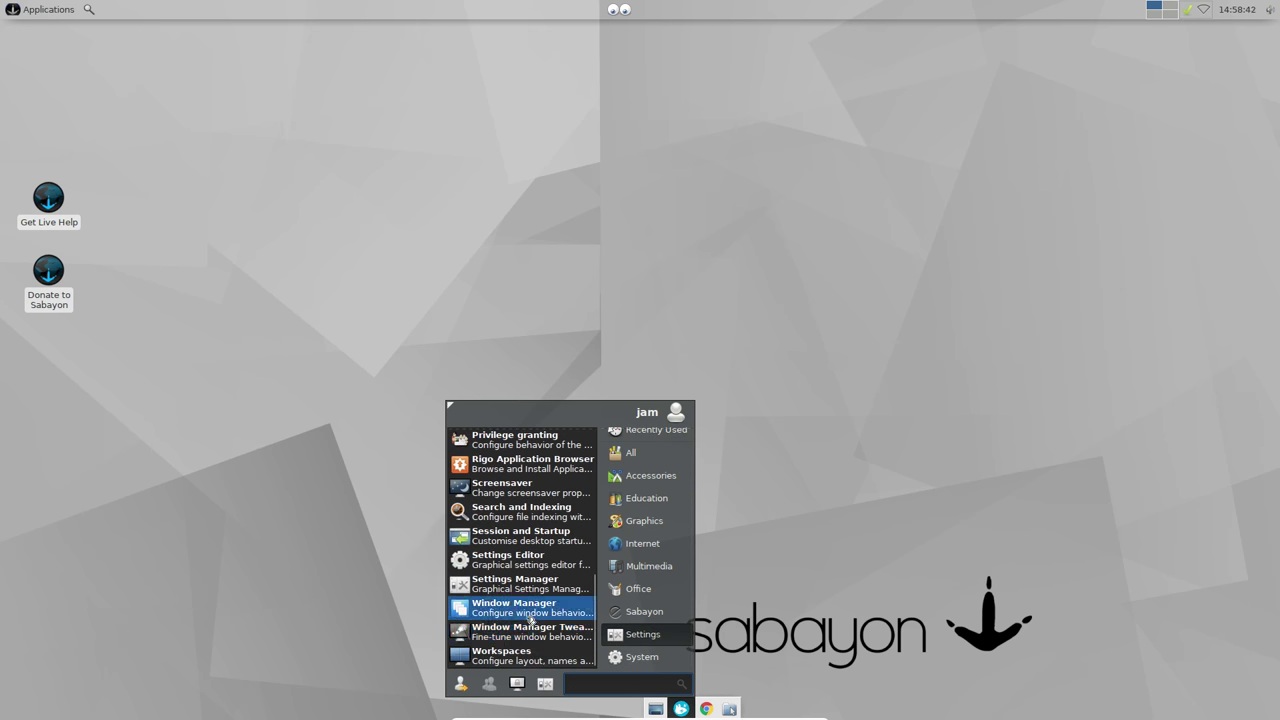
{"action": "right_click", "coordinate": [540, 588]}
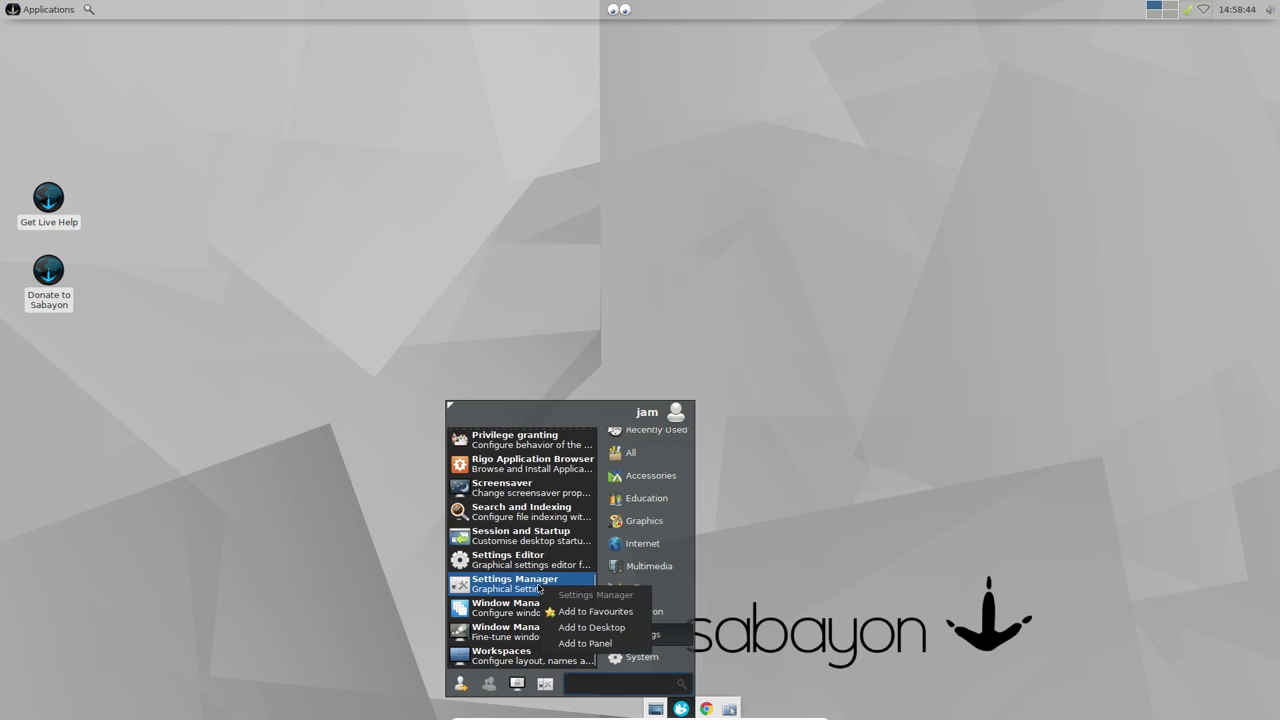
{"action": "left_click", "coordinate": [585, 643]}
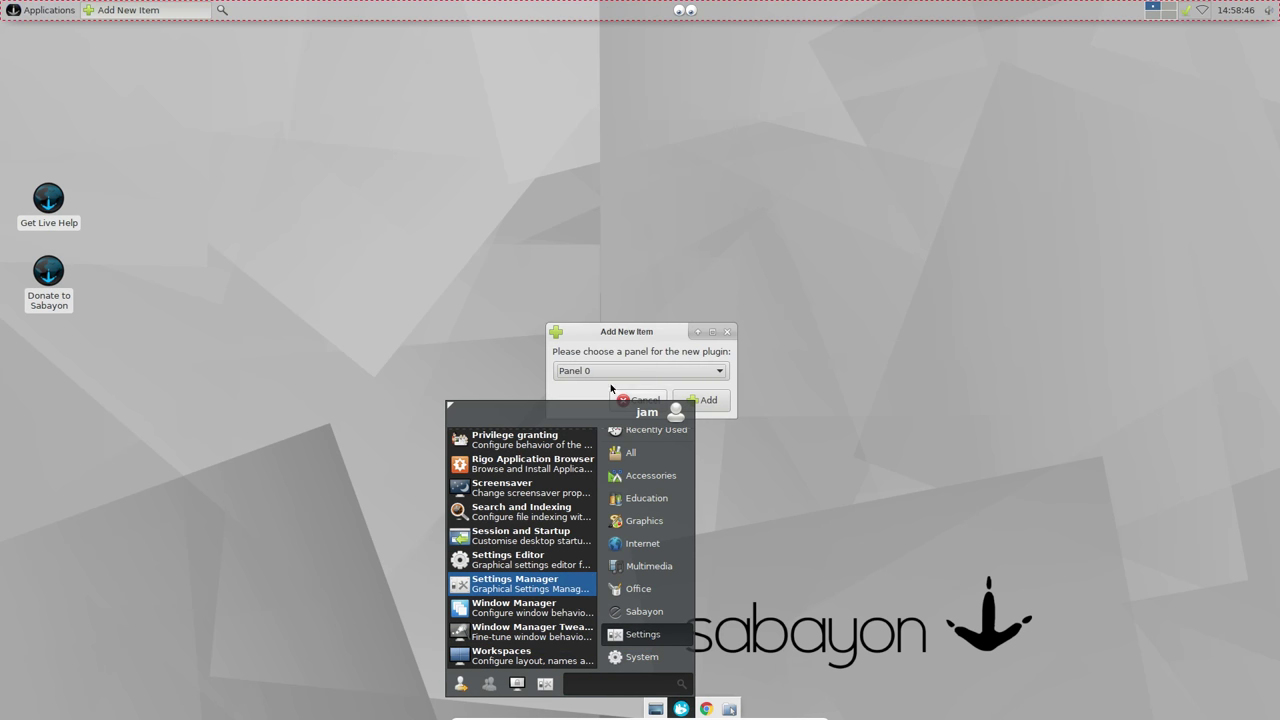
{"action": "left_click", "coordinate": [605, 371]}
{"action": "left_click", "coordinate": [594, 372]}
{"action": "left_click", "coordinate": [703, 399]}
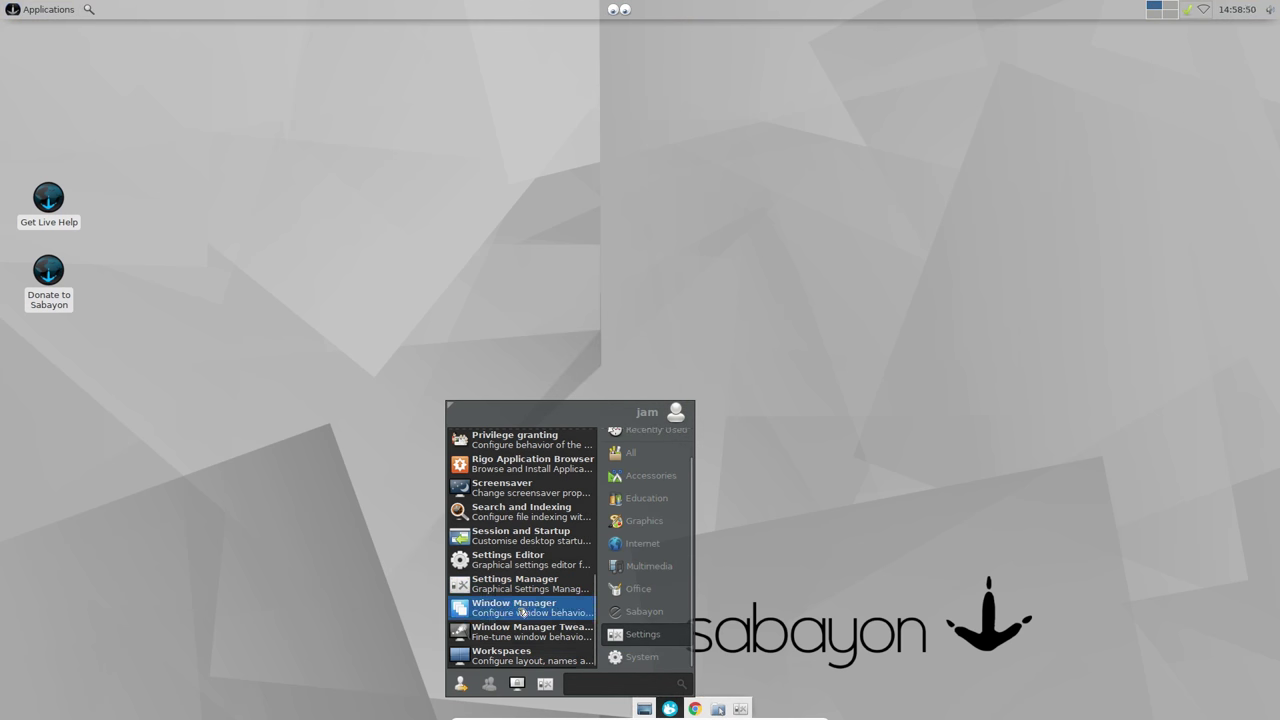
Step: Add a Terminal Emulator launcher to Panel 1, then launch Settings Manager from the dock
{"action": "mouse_move", "coordinate": [643, 432]}
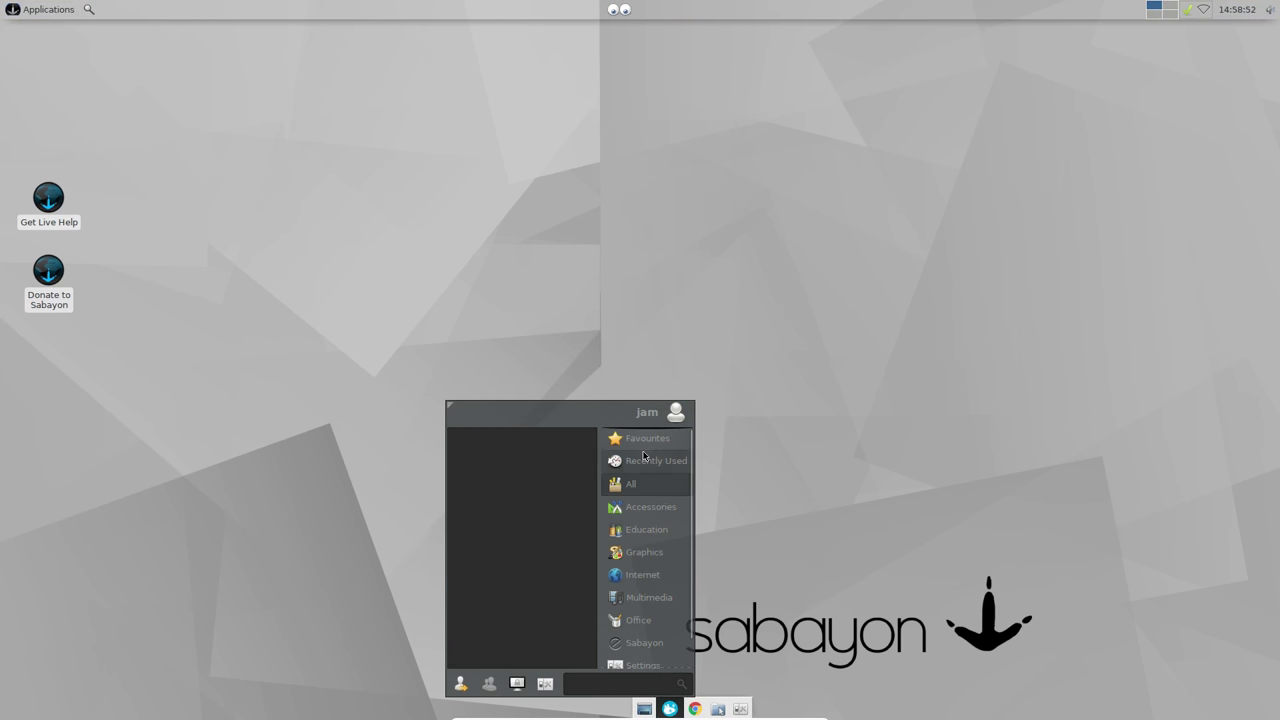
{"action": "right_click", "coordinate": [546, 437]}
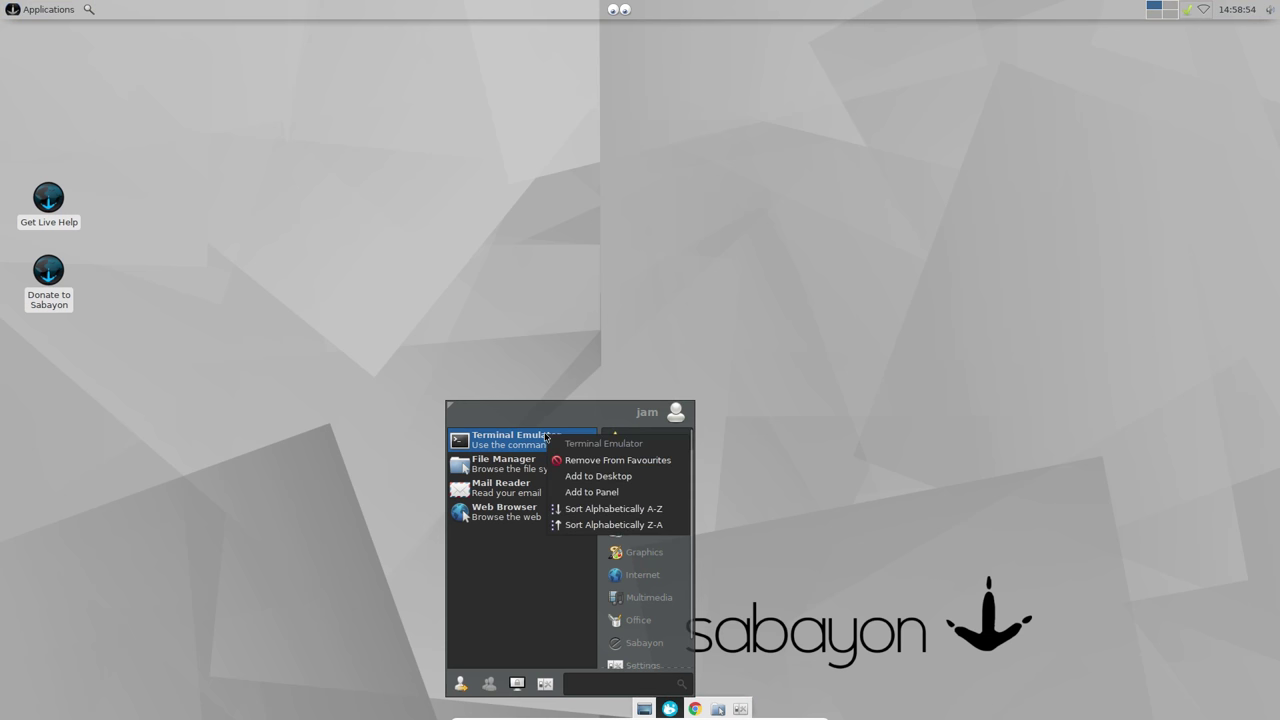
{"action": "left_click", "coordinate": [590, 492]}
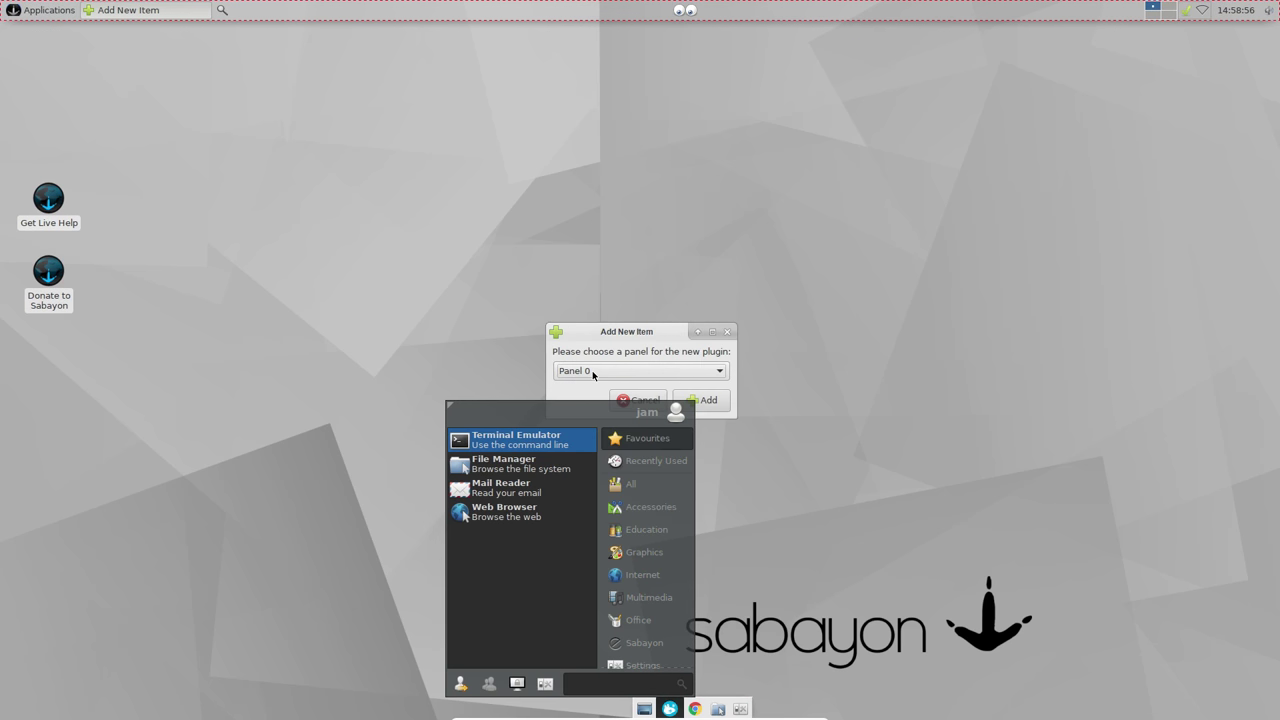
{"action": "left_click", "coordinate": [593, 371]}
{"action": "left_click", "coordinate": [605, 387]}
{"action": "left_click", "coordinate": [707, 400]}
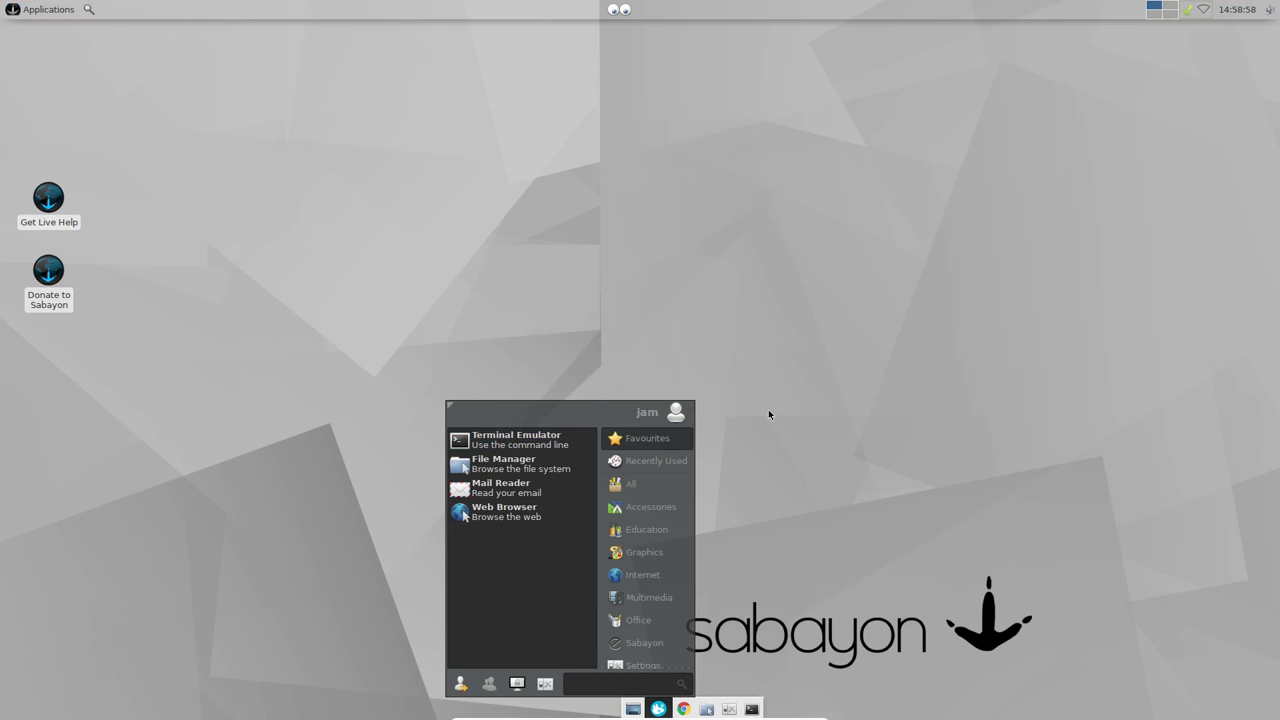
{"action": "left_click", "coordinate": [775, 415]}
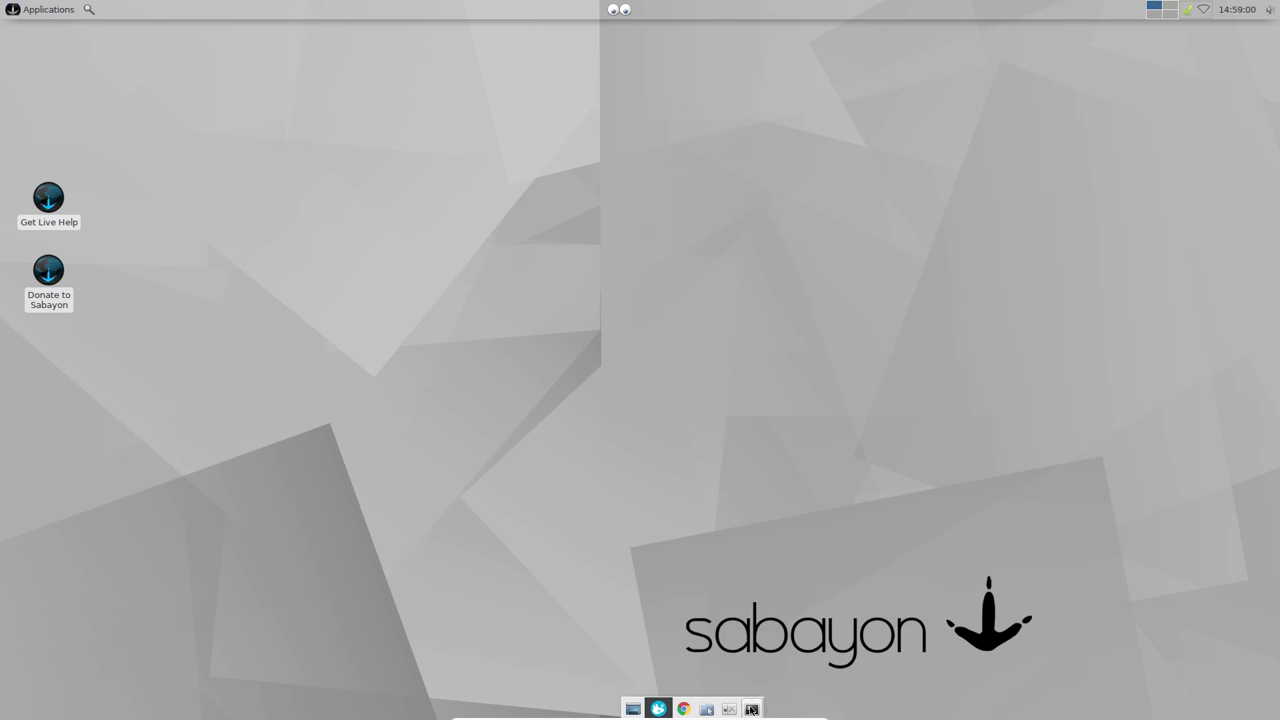
{"action": "left_click", "coordinate": [728, 709]}
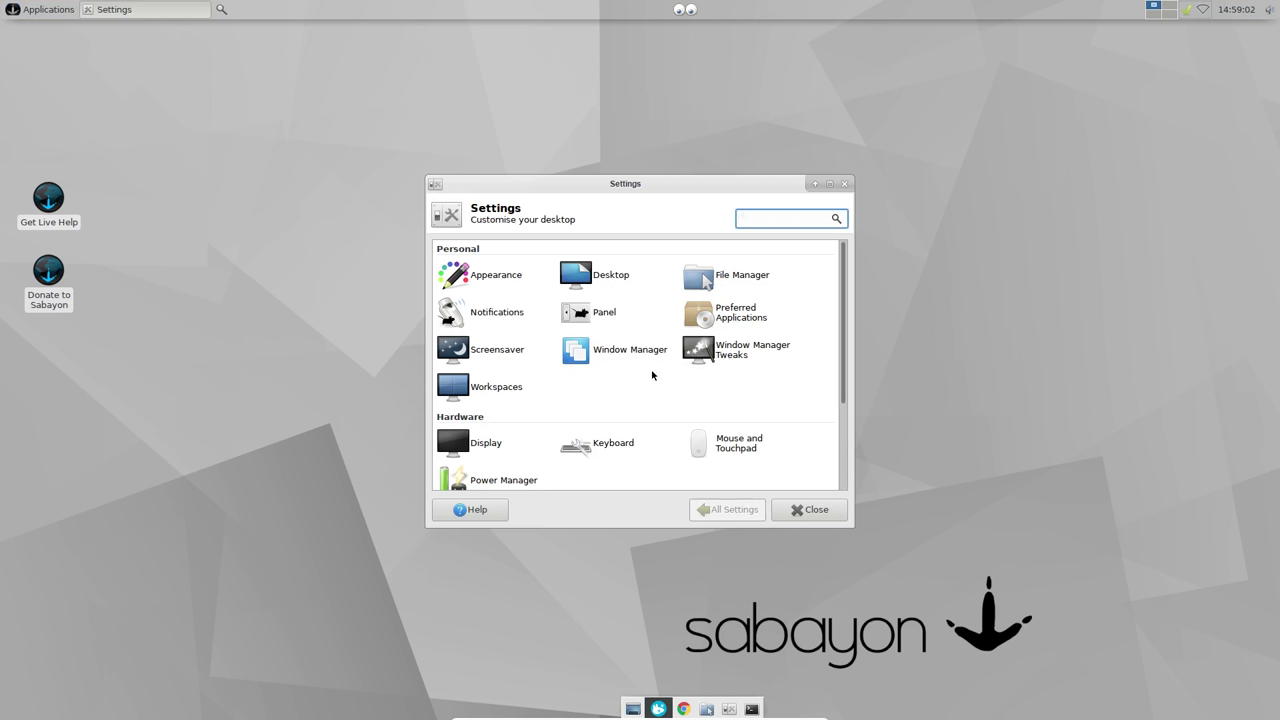
Step: In Appearance, apply the Equinox Evolution Midnight theme, browse icon themes, then close Settings Manager
{"action": "left_click", "coordinate": [500, 281]}
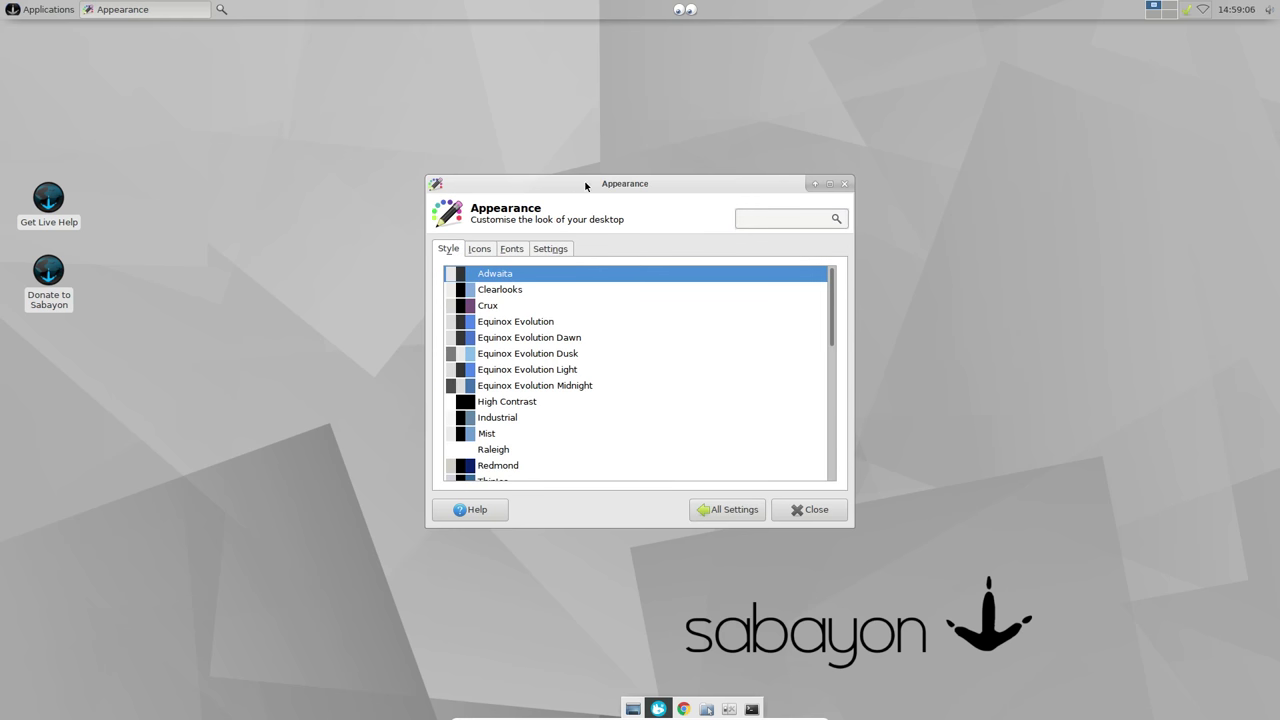
{"action": "left_click_drag", "start_coordinate": [585, 185], "coordinate": [549, 150]}
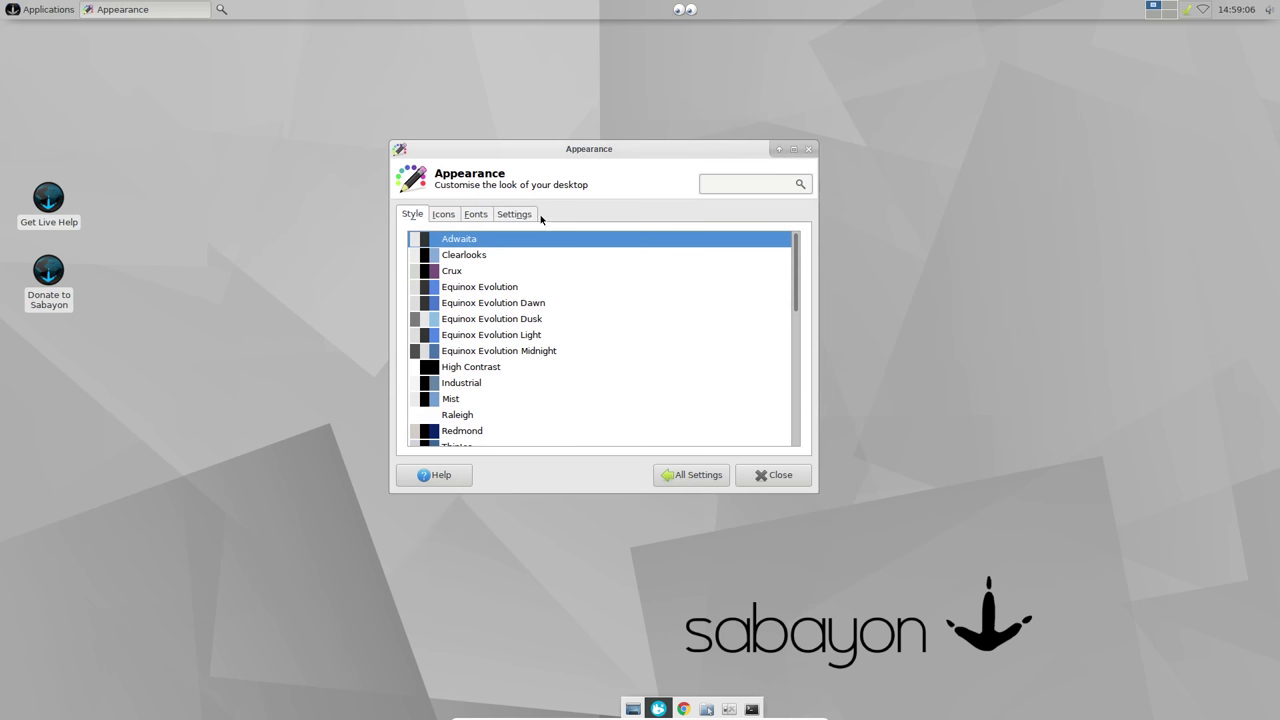
{"action": "left_click", "coordinate": [503, 351]}
{"action": "left_click", "coordinate": [441, 214]}
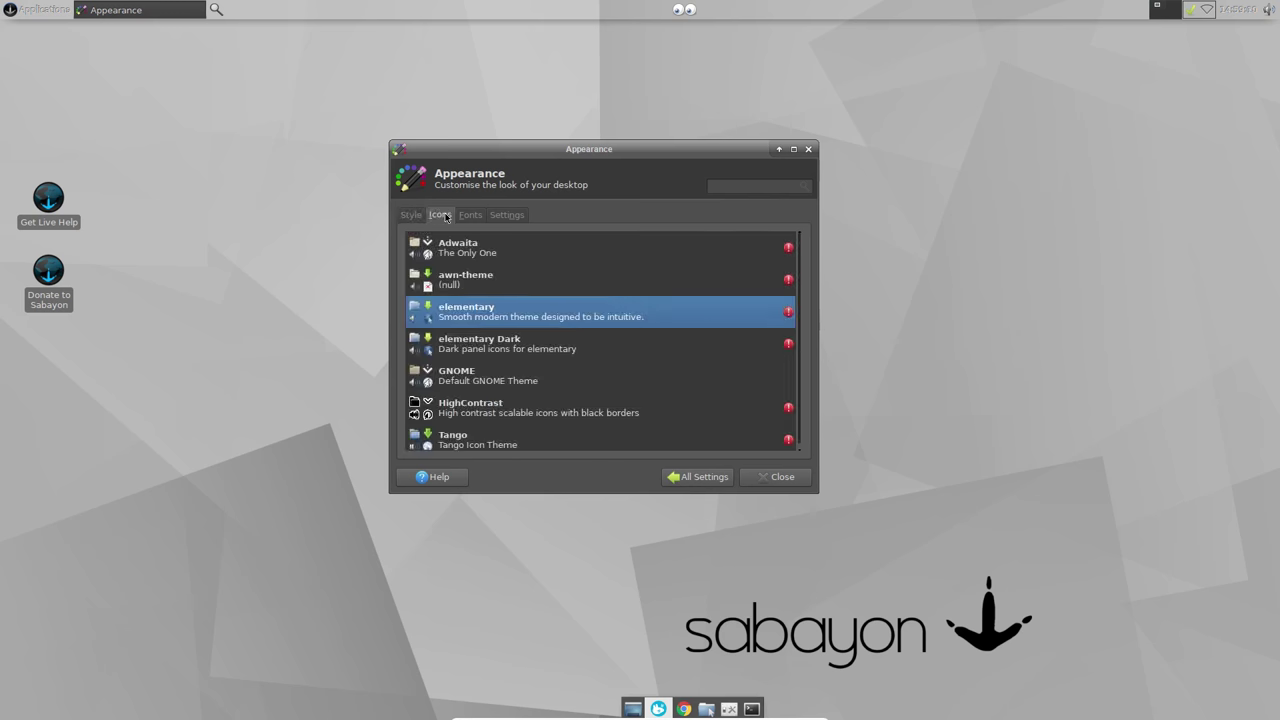
{"action": "scroll", "coordinate": [483, 326], "scroll_direction": "down", "scroll_amount": 1}
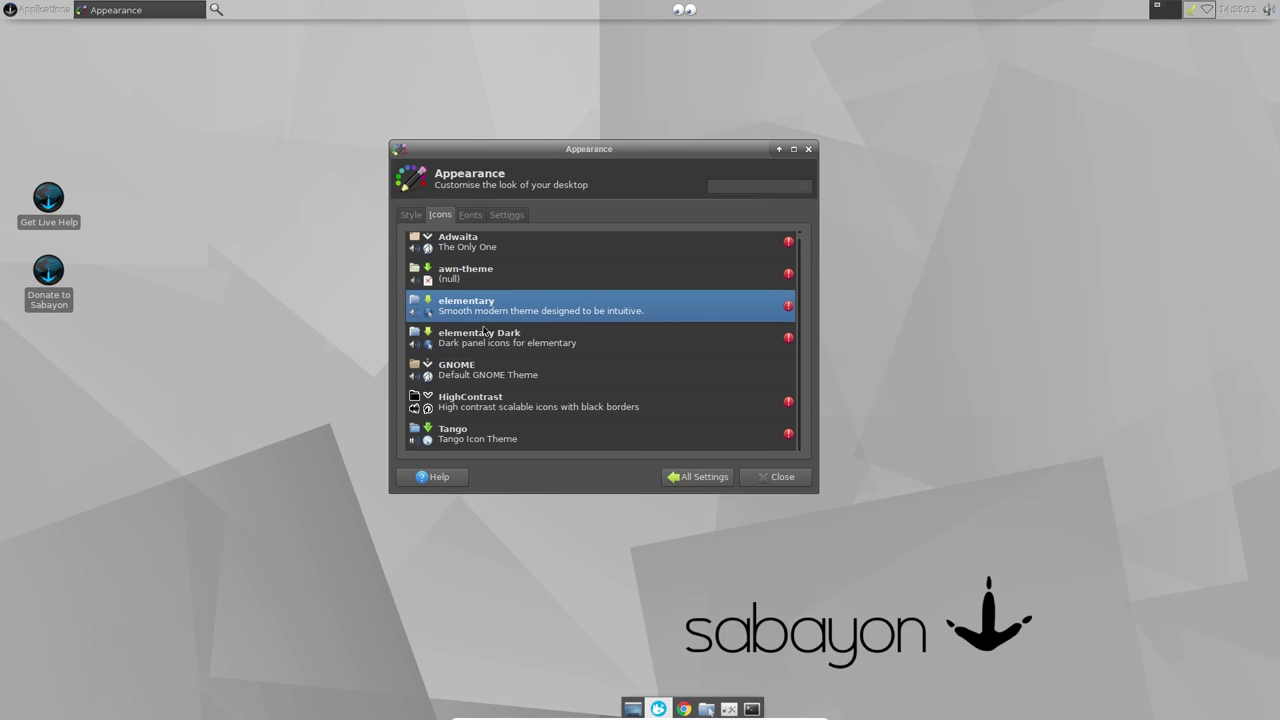
{"action": "scroll", "coordinate": [483, 328], "scroll_direction": "up", "scroll_amount": 1}
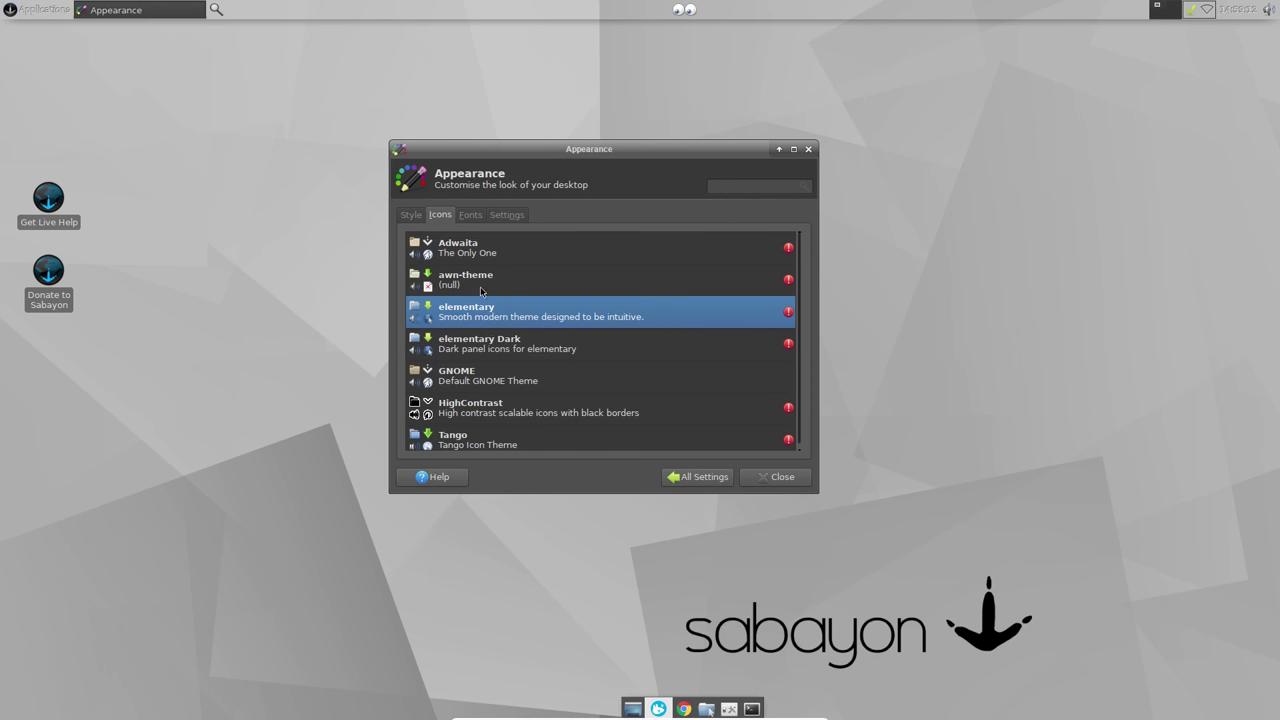
{"action": "left_click", "coordinate": [677, 480]}
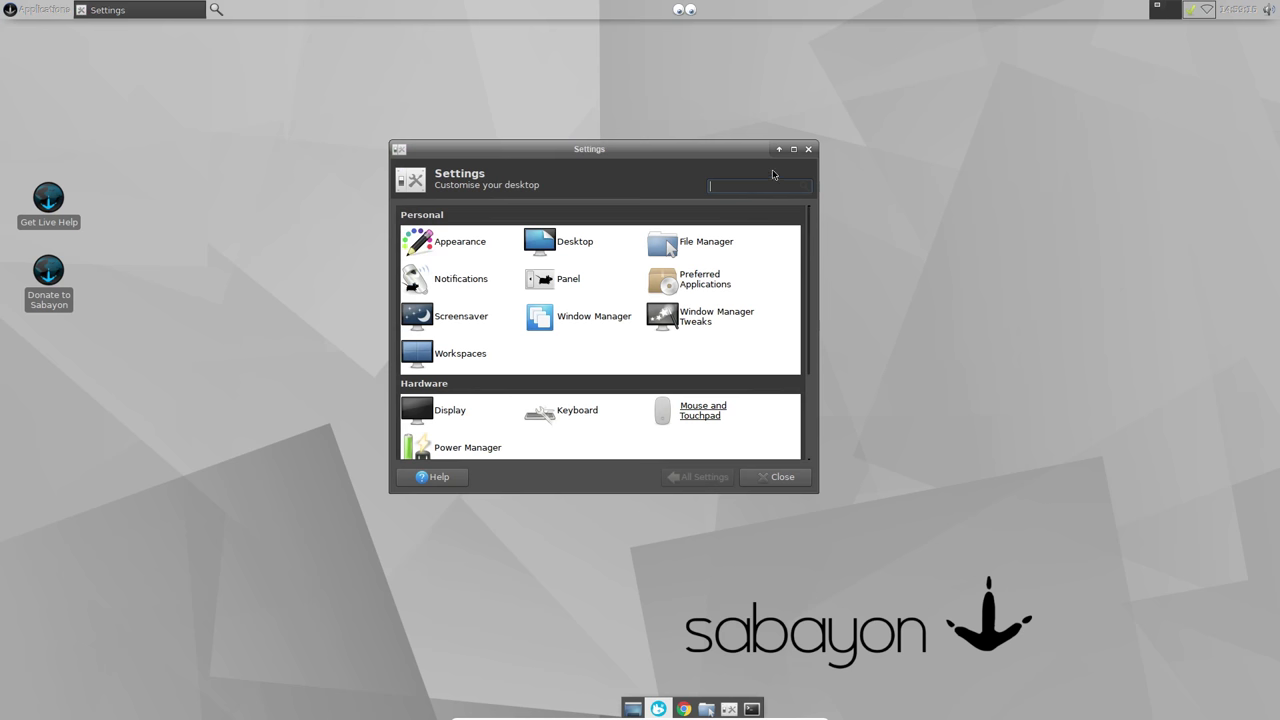
{"action": "left_click", "coordinate": [808, 149]}
Step: In Window Manager Tweaks' Compositor tab, turn off shadows under dock windows
{"action": "left_click", "coordinate": [729, 709]}
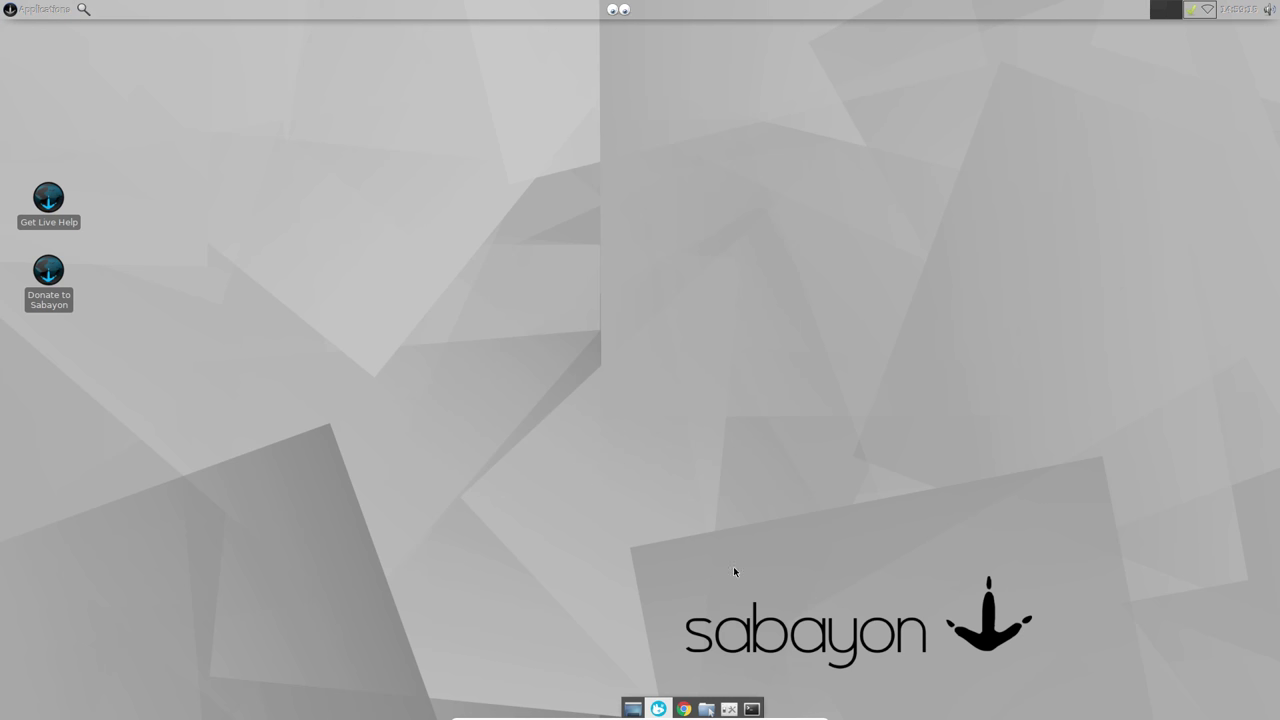
{"action": "left_click", "coordinate": [752, 350]}
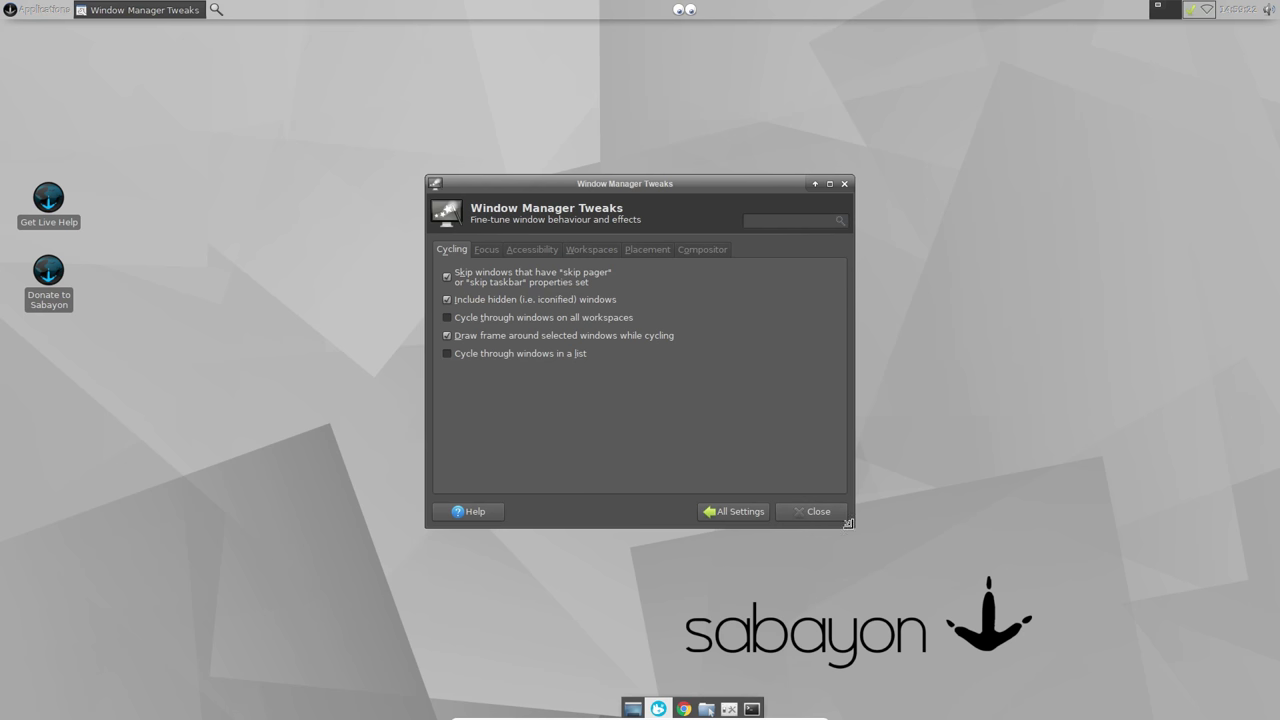
{"action": "left_click_drag", "start_coordinate": [848, 522], "coordinate": [890, 618]}
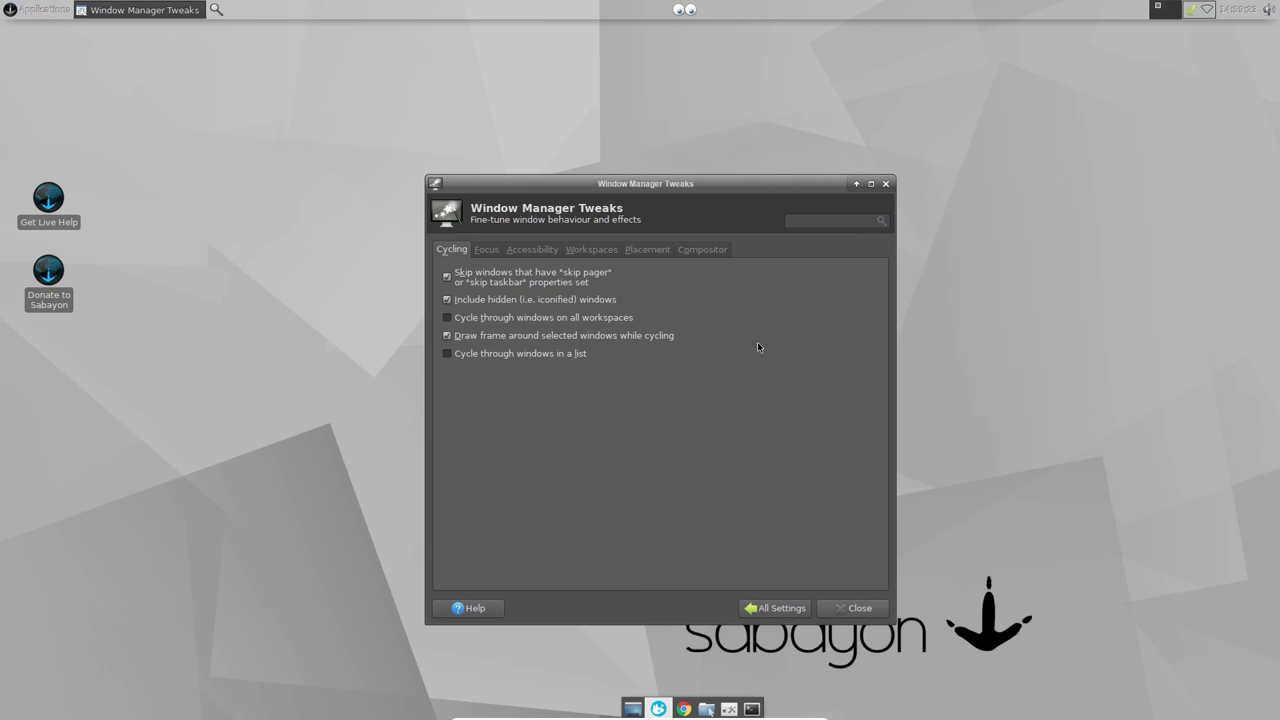
{"action": "left_click", "coordinate": [712, 253]}
{"action": "left_click", "coordinate": [456, 364]}
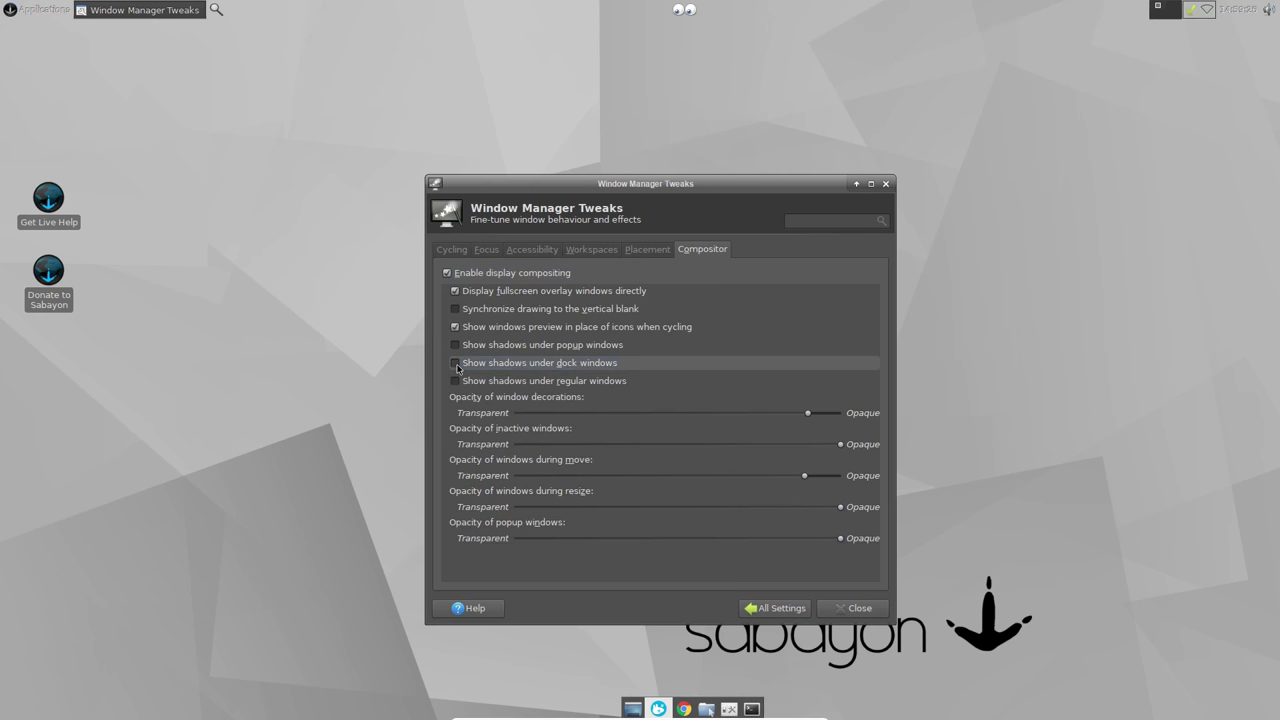
{"action": "left_click", "coordinate": [456, 364]}
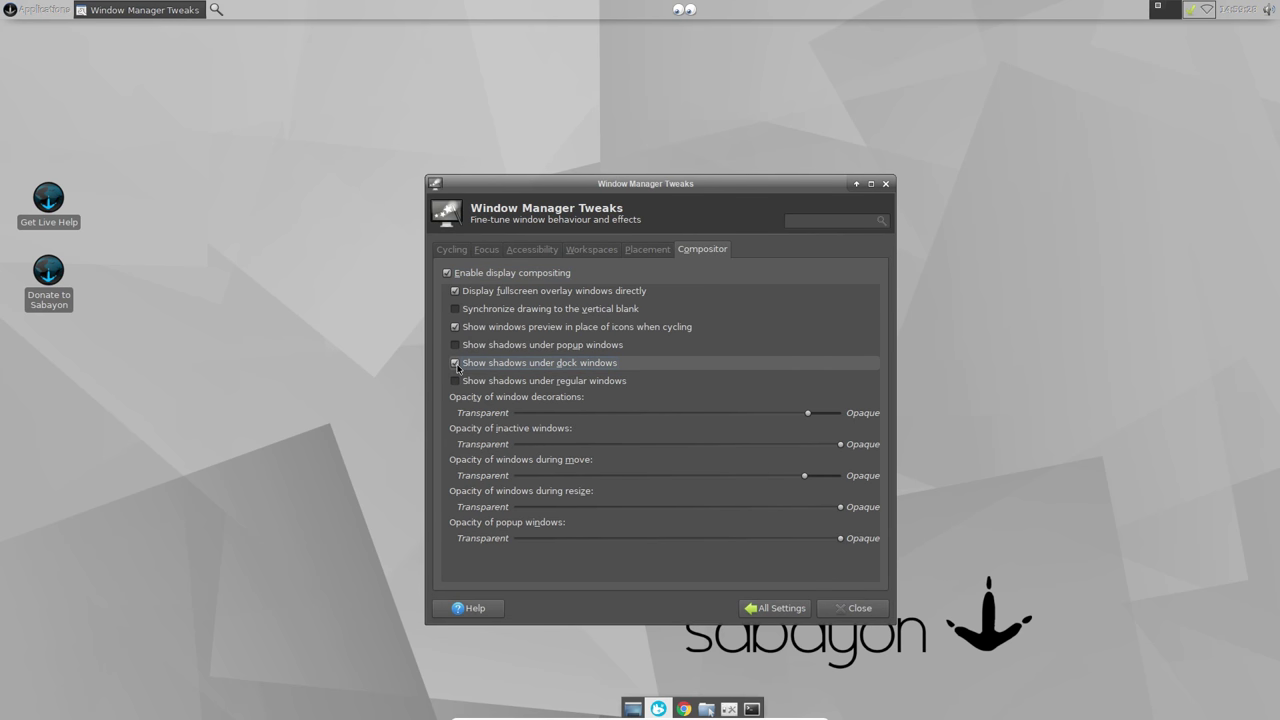
{"action": "left_click", "coordinate": [456, 364]}
{"action": "left_click", "coordinate": [456, 364]}
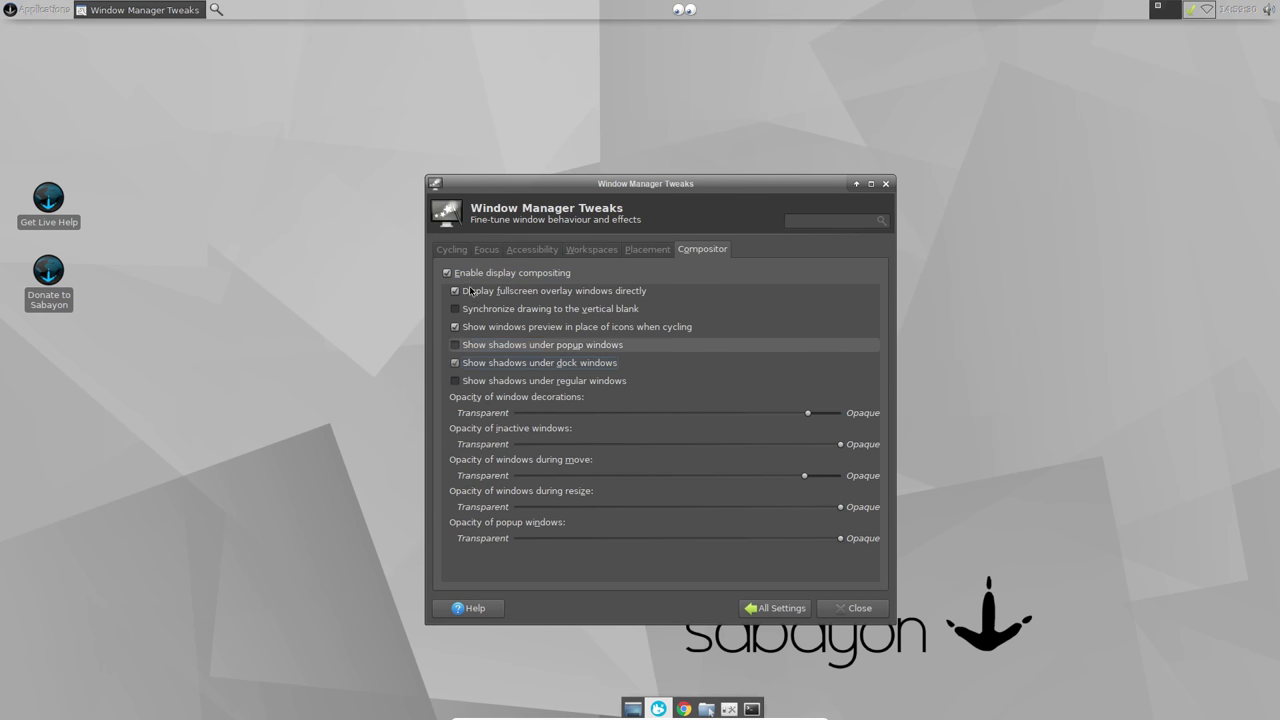
{"action": "left_click", "coordinate": [456, 364]}
Step: Lower opacity slightly for inactive, resizing and popup windows, then return to All Settings
{"action": "left_click_drag", "start_coordinate": [839, 447], "coordinate": [817, 448]}
{"action": "left_click_drag", "start_coordinate": [837, 508], "coordinate": [803, 540]}
{"action": "left_click_drag", "start_coordinate": [769, 187], "coordinate": [742, 138]}
{"action": "left_click", "coordinate": [38, 10]}
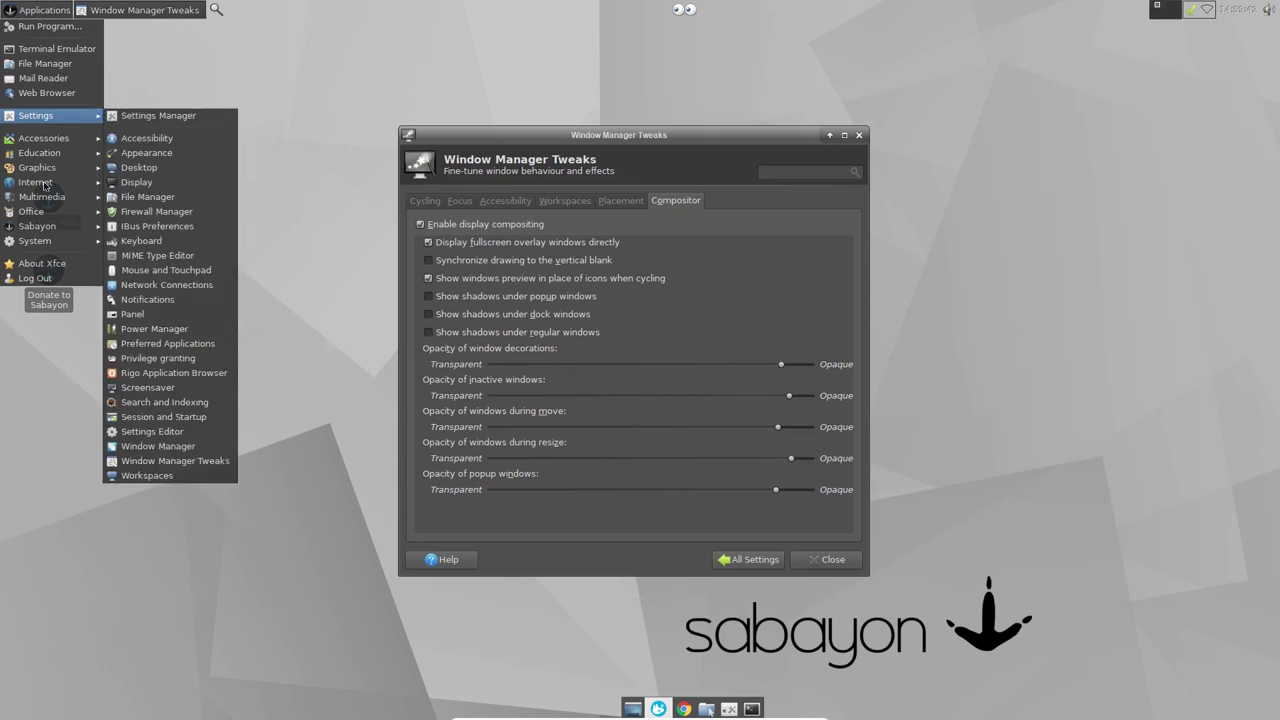
{"action": "left_click", "coordinate": [722, 226]}
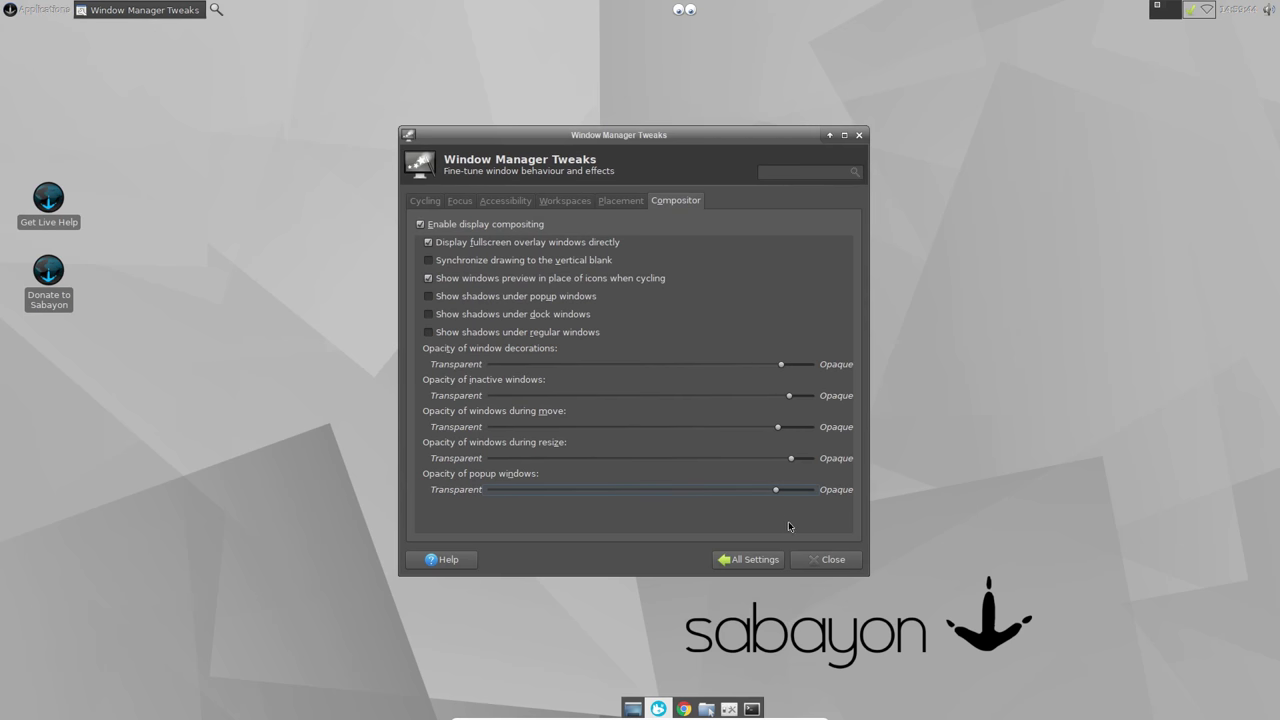
{"action": "left_click", "coordinate": [748, 559]}
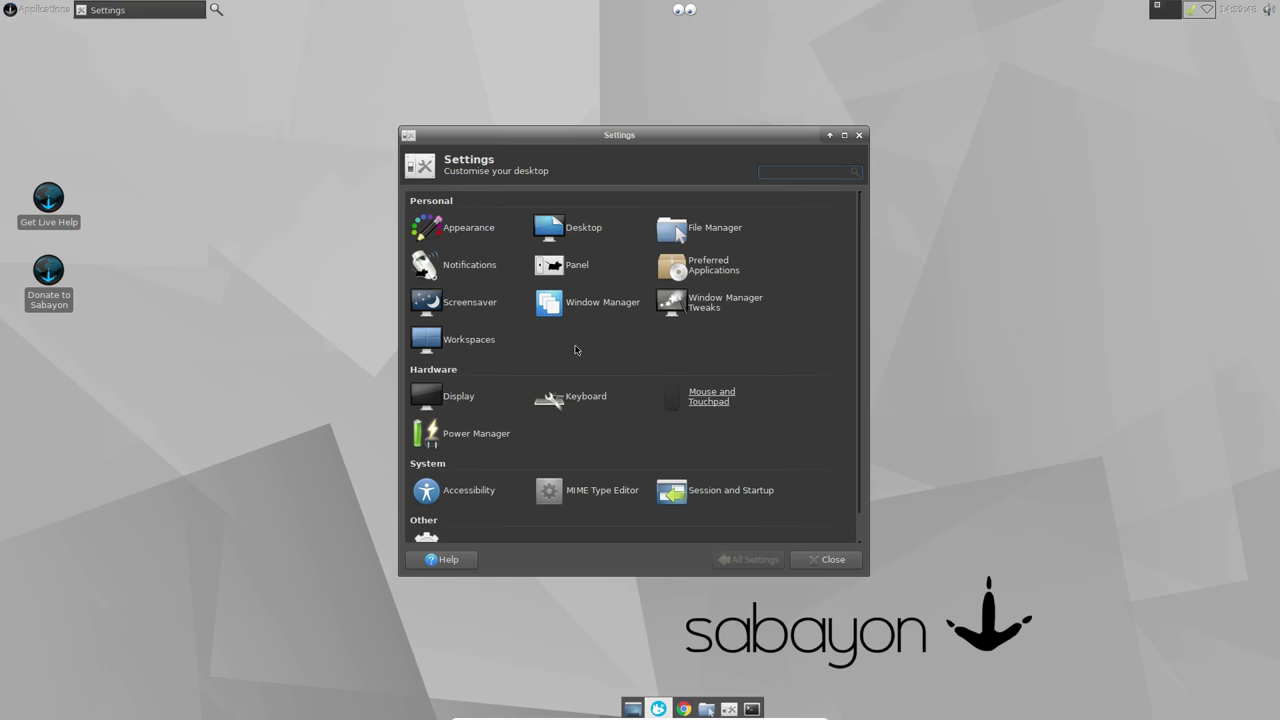
Step: Set the desktop wallpaper to the troll picture from the Pictures folder
{"action": "left_click", "coordinate": [585, 227]}
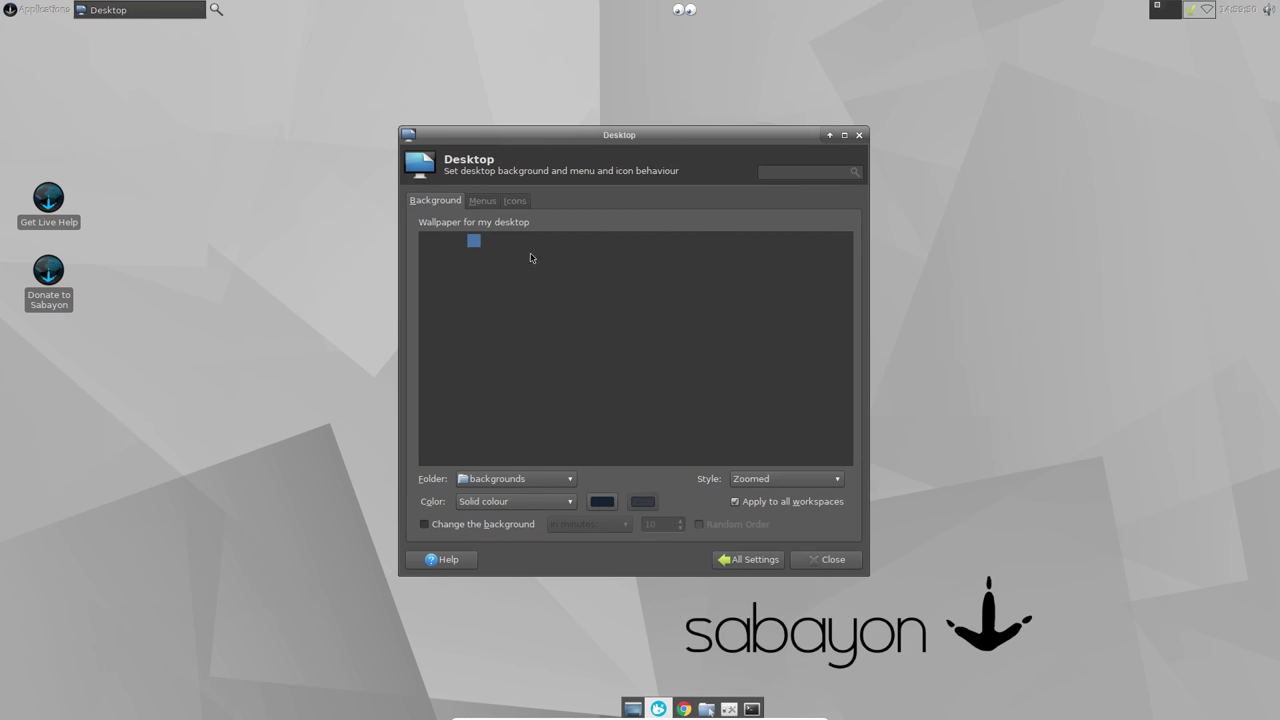
{"action": "left_click", "coordinate": [520, 479]}
{"action": "left_click", "coordinate": [503, 420]}
{"action": "left_click", "coordinate": [506, 288]}
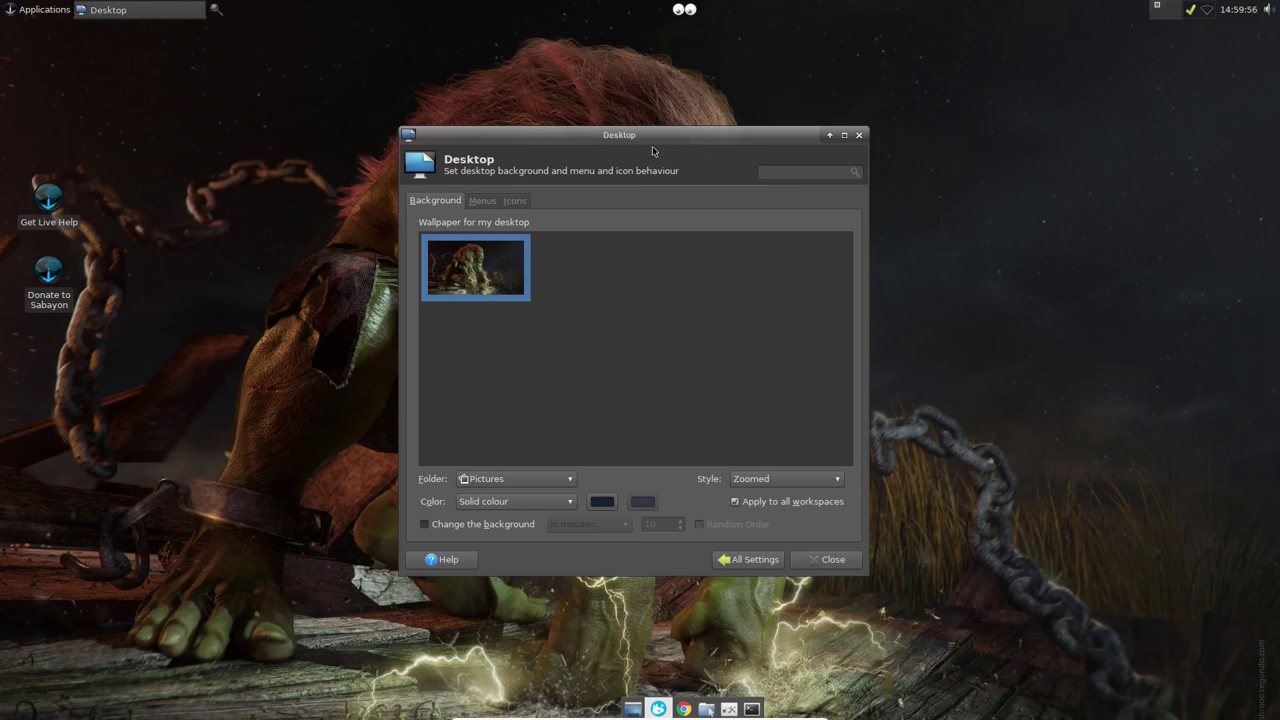
Step: Review the Desktop Menus and Icons tabs, then close the settings window
{"action": "left_click_drag", "start_coordinate": [707, 136], "coordinate": [891, 100]}
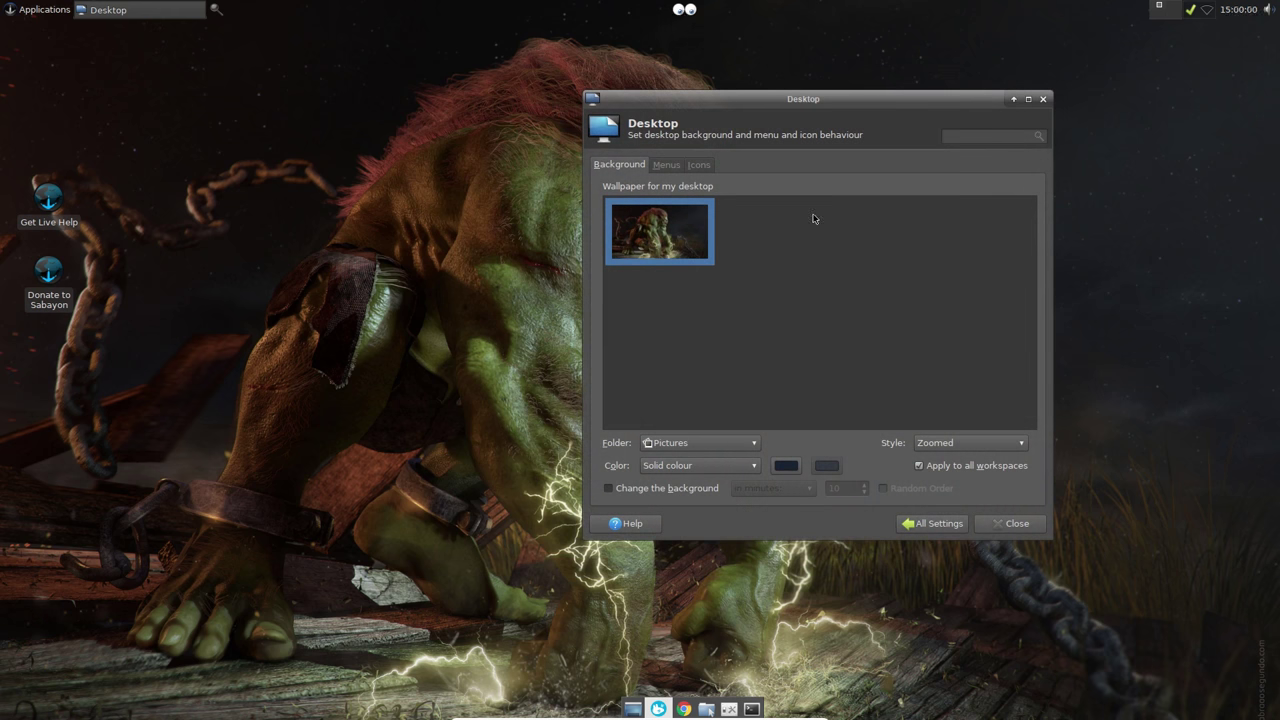
{"action": "left_click", "coordinate": [667, 165]}
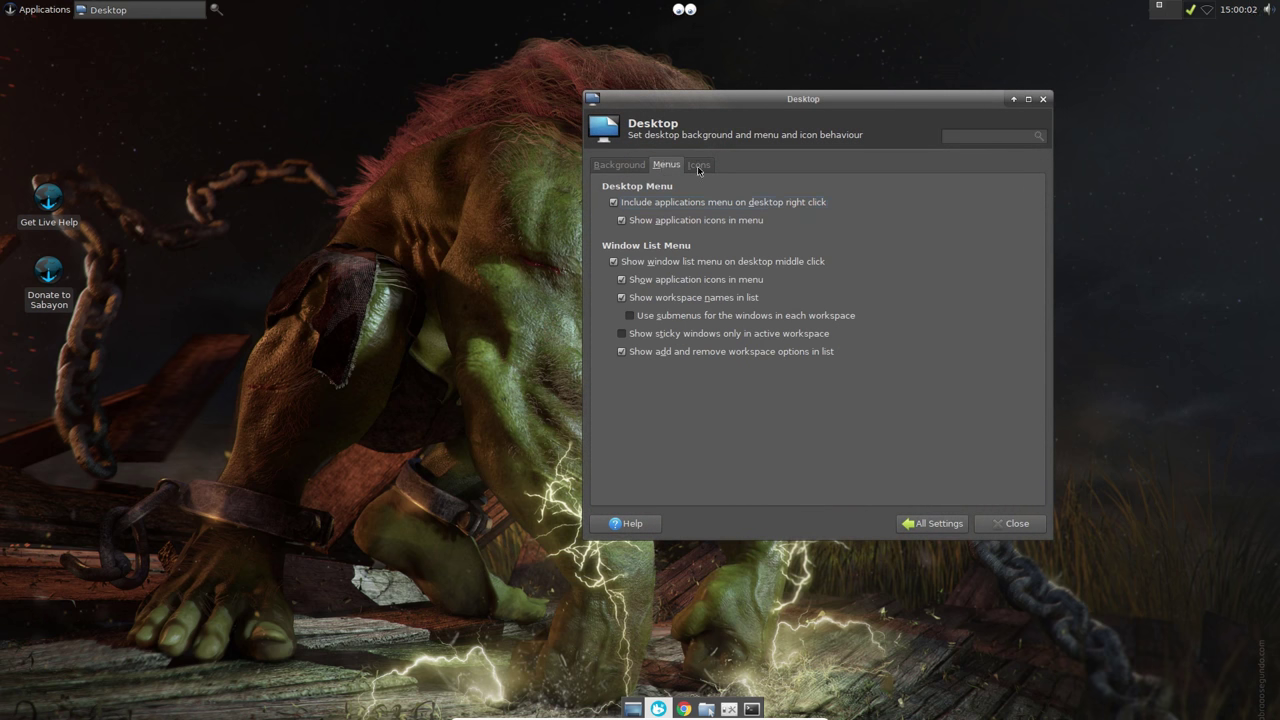
{"action": "left_click", "coordinate": [699, 166]}
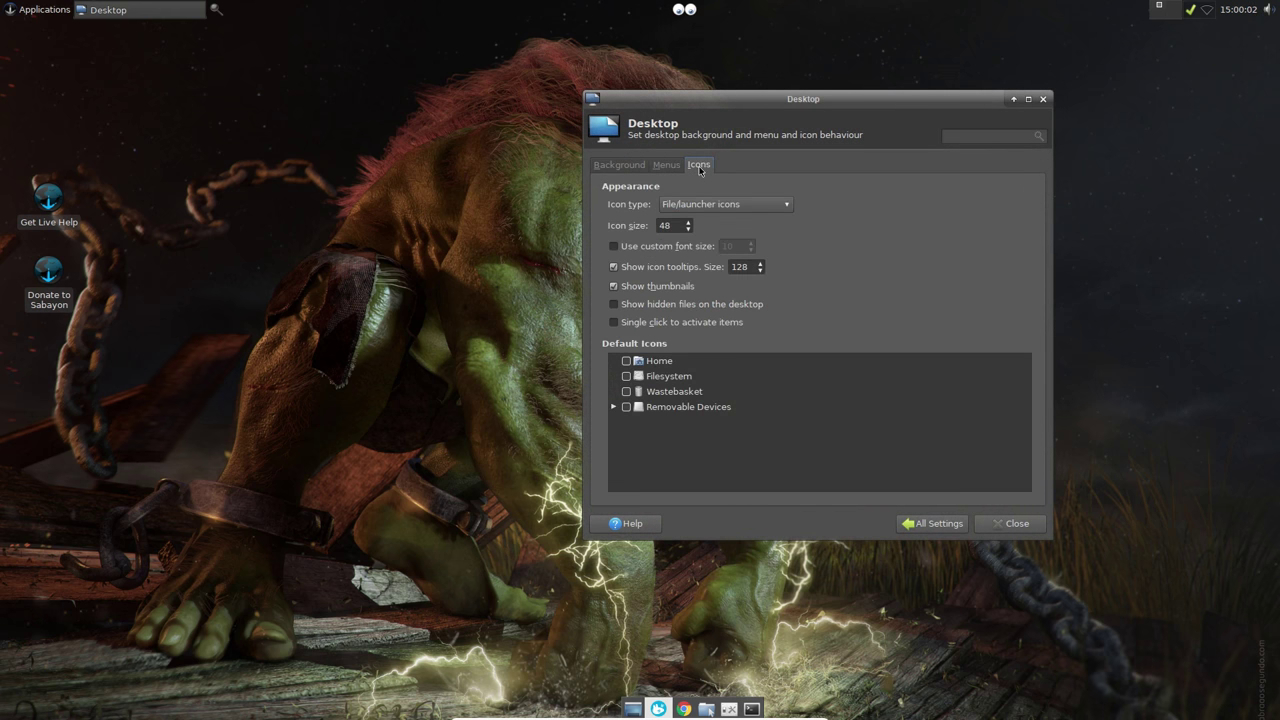
{"action": "left_click", "coordinate": [931, 523]}
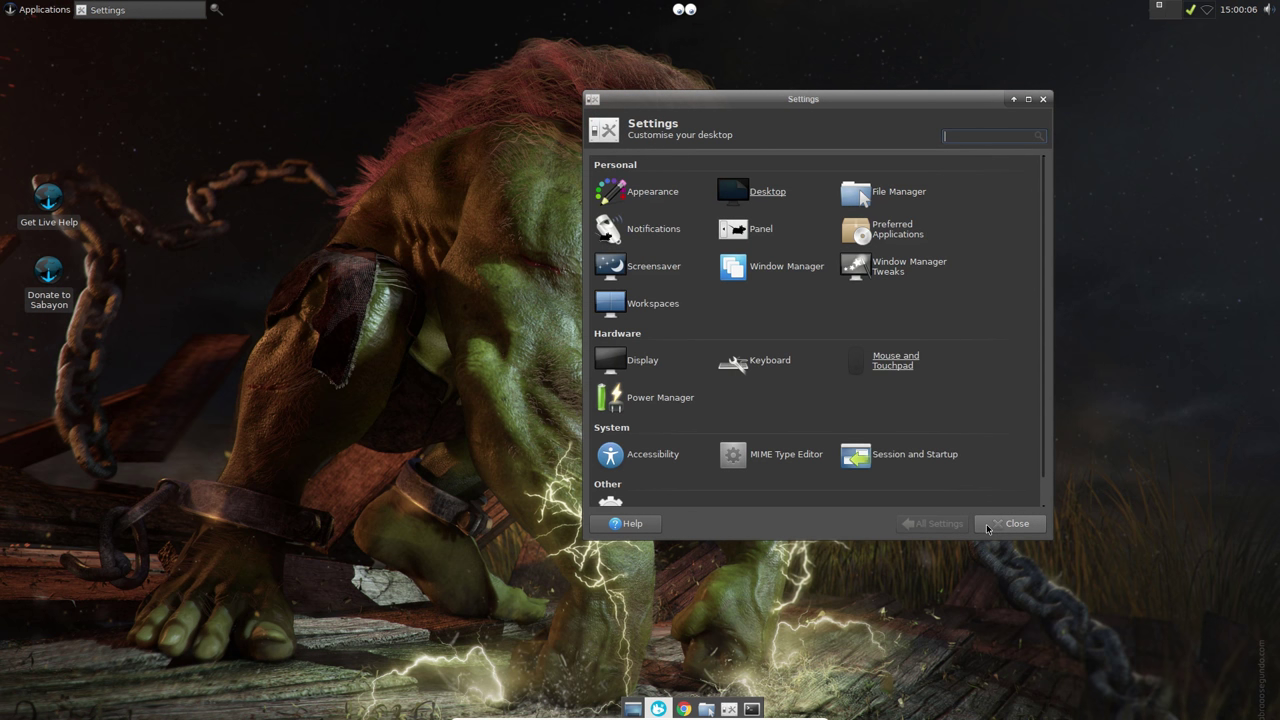
{"action": "left_click", "coordinate": [1010, 523]}
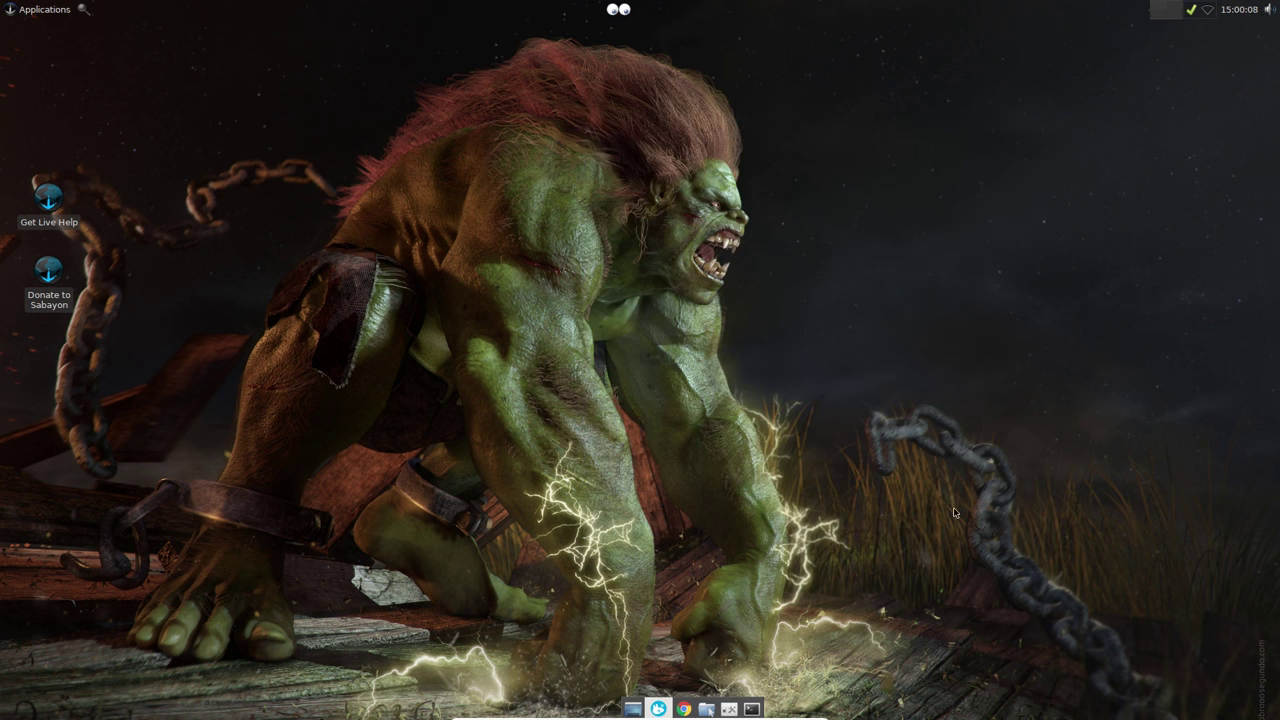
Step: Remove the search launcher beside Applications from the top panel, confirming the removal
{"action": "right_click", "coordinate": [80, 10]}
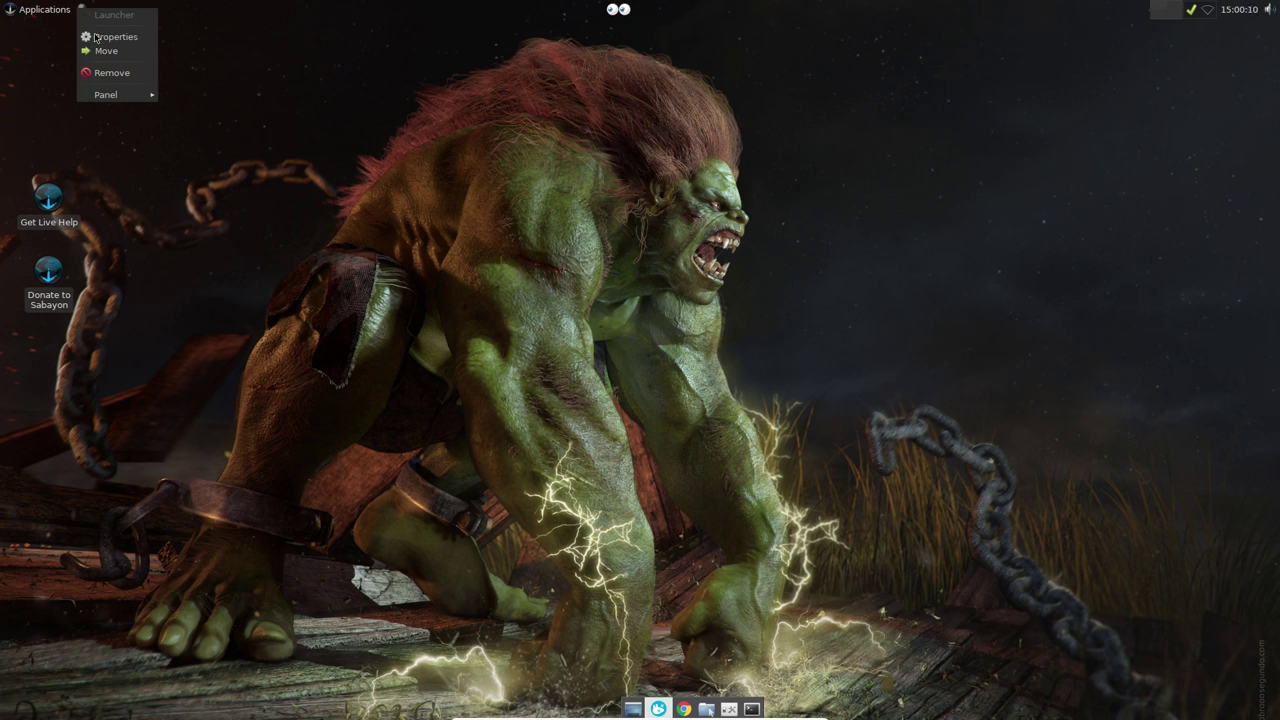
{"action": "left_click", "coordinate": [110, 72]}
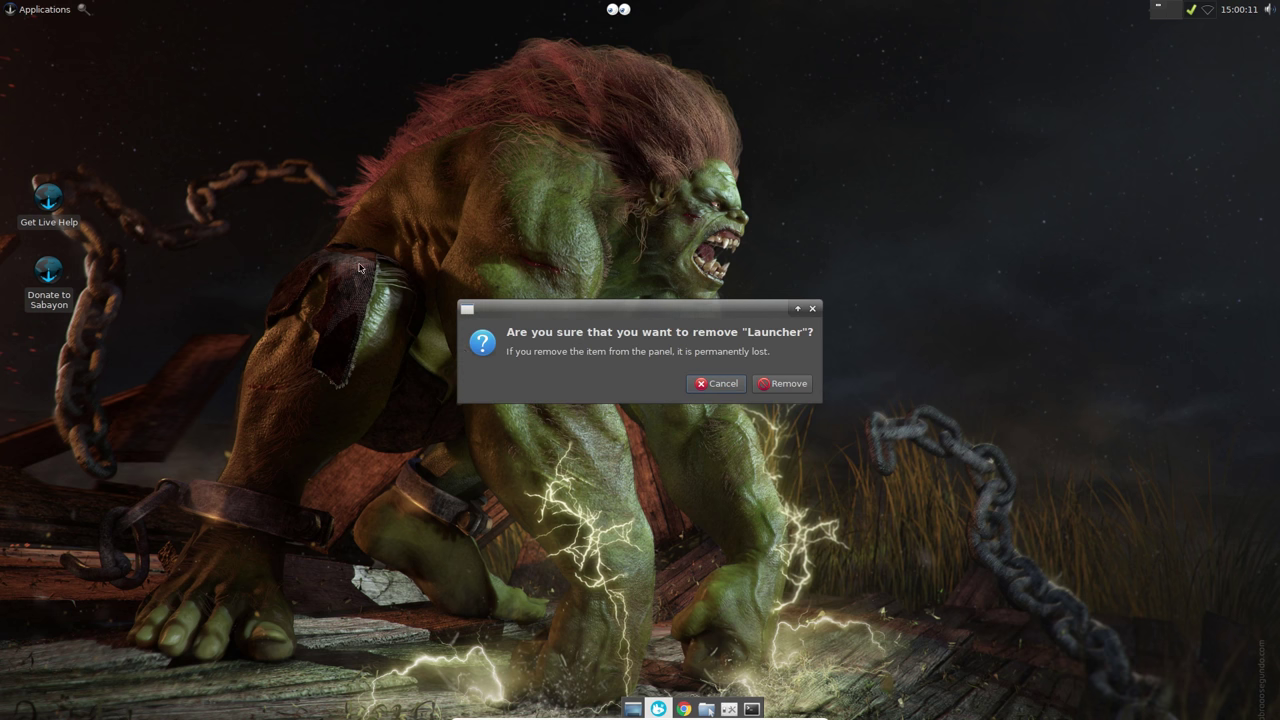
{"action": "left_click", "coordinate": [785, 384]}
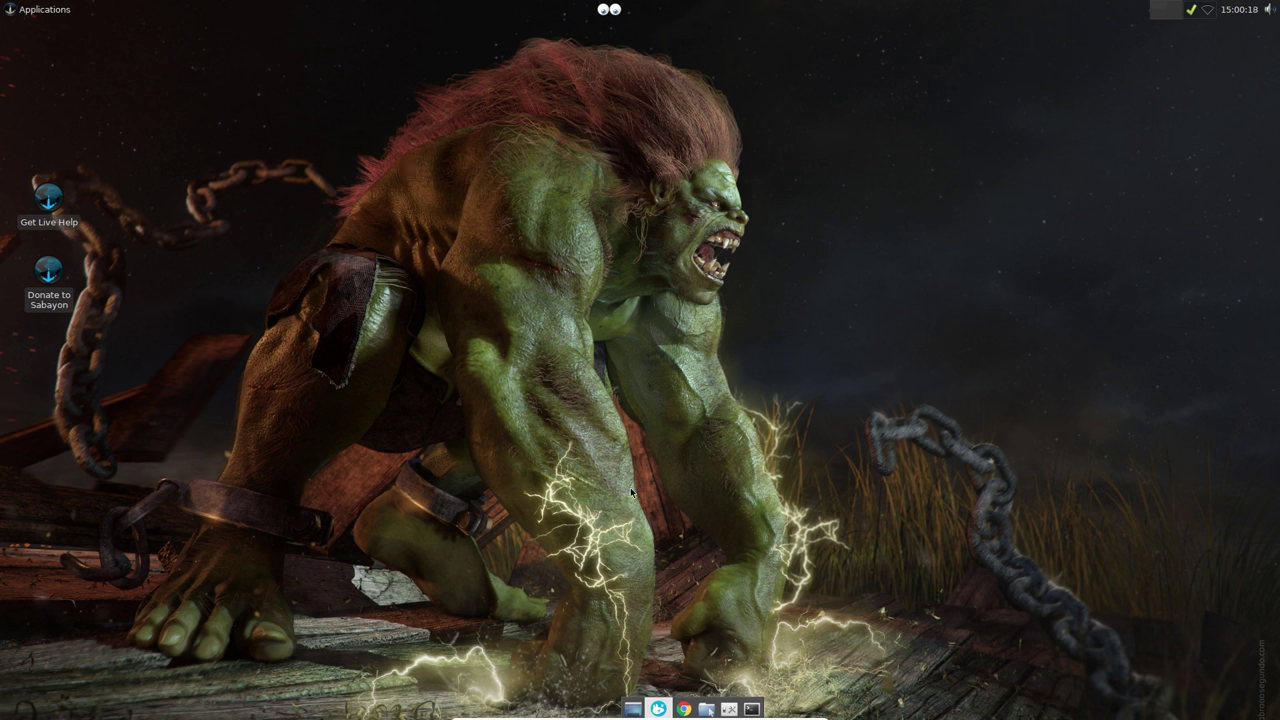
Step: Launch the File Manager from Applications and enlarge its window
{"action": "left_click", "coordinate": [47, 11]}
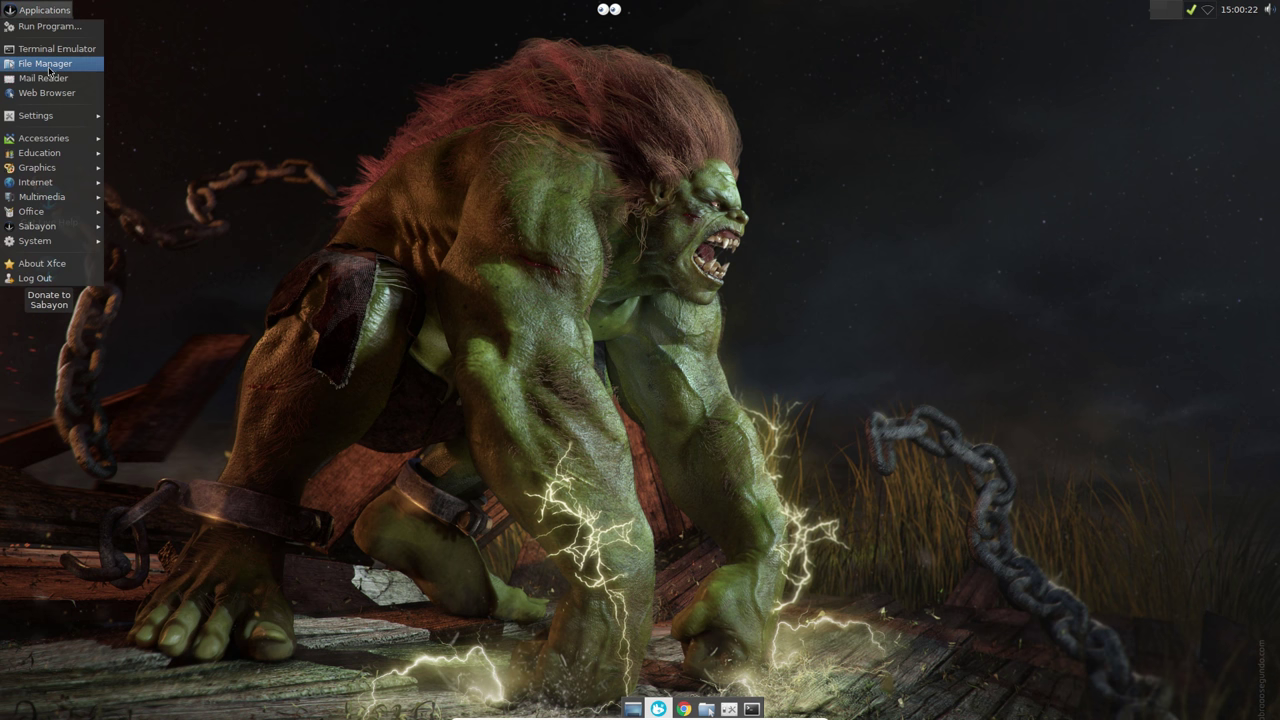
{"action": "left_click", "coordinate": [48, 65]}
{"action": "left_click_drag", "start_coordinate": [657, 199], "coordinate": [560, 145]}
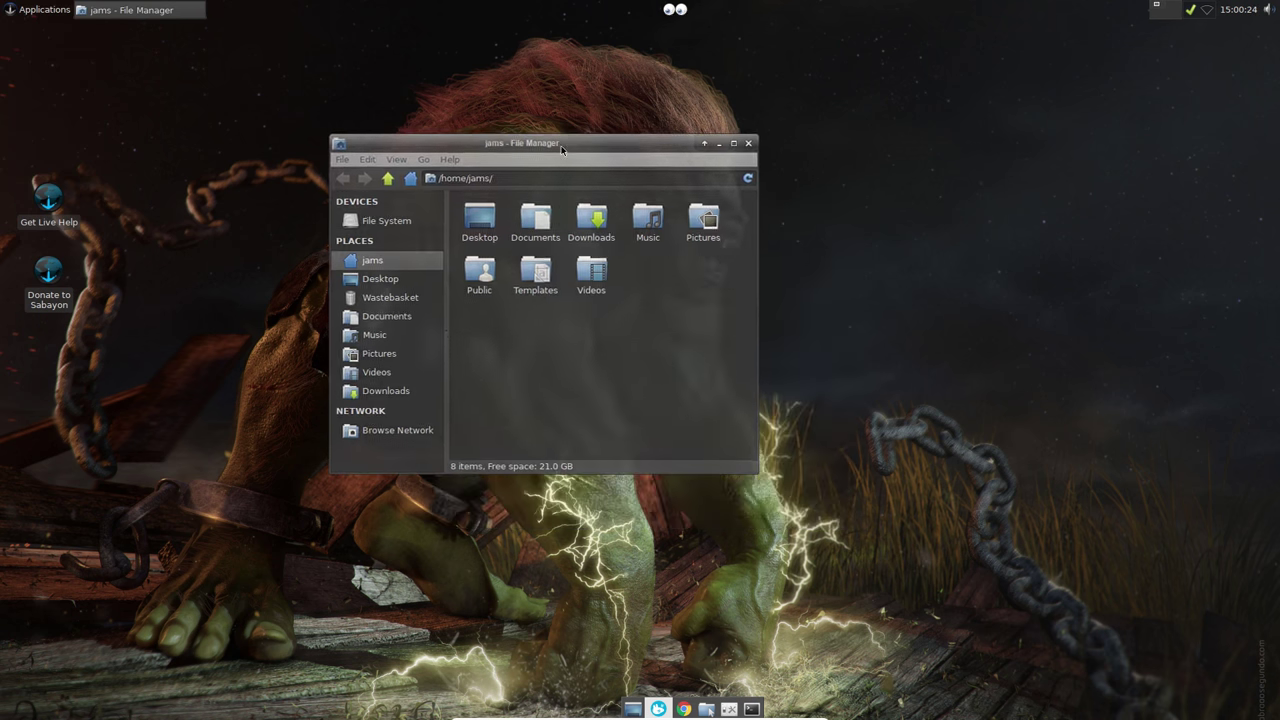
{"action": "left_click_drag", "start_coordinate": [751, 473], "coordinate": [848, 540]}
Step: Switch Thunar to single-click activation of items in its Behaviour preferences
{"action": "left_click", "coordinate": [365, 159]}
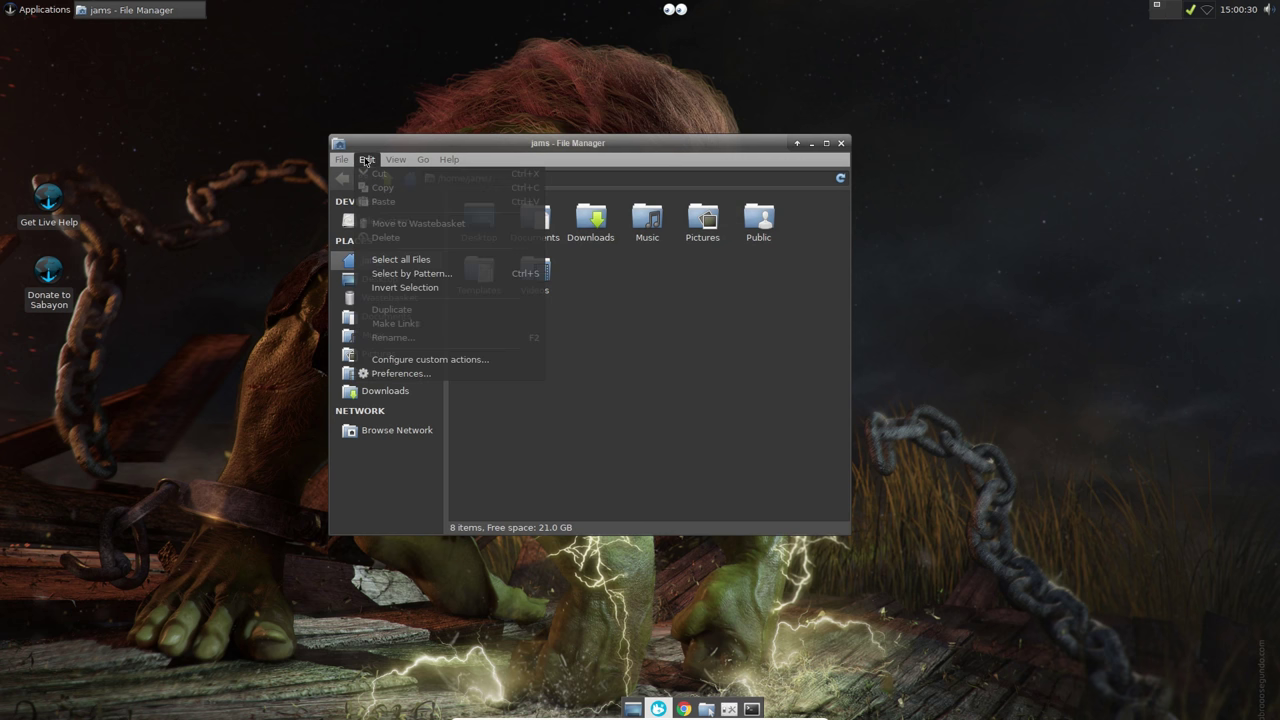
{"action": "left_click", "coordinate": [420, 374]}
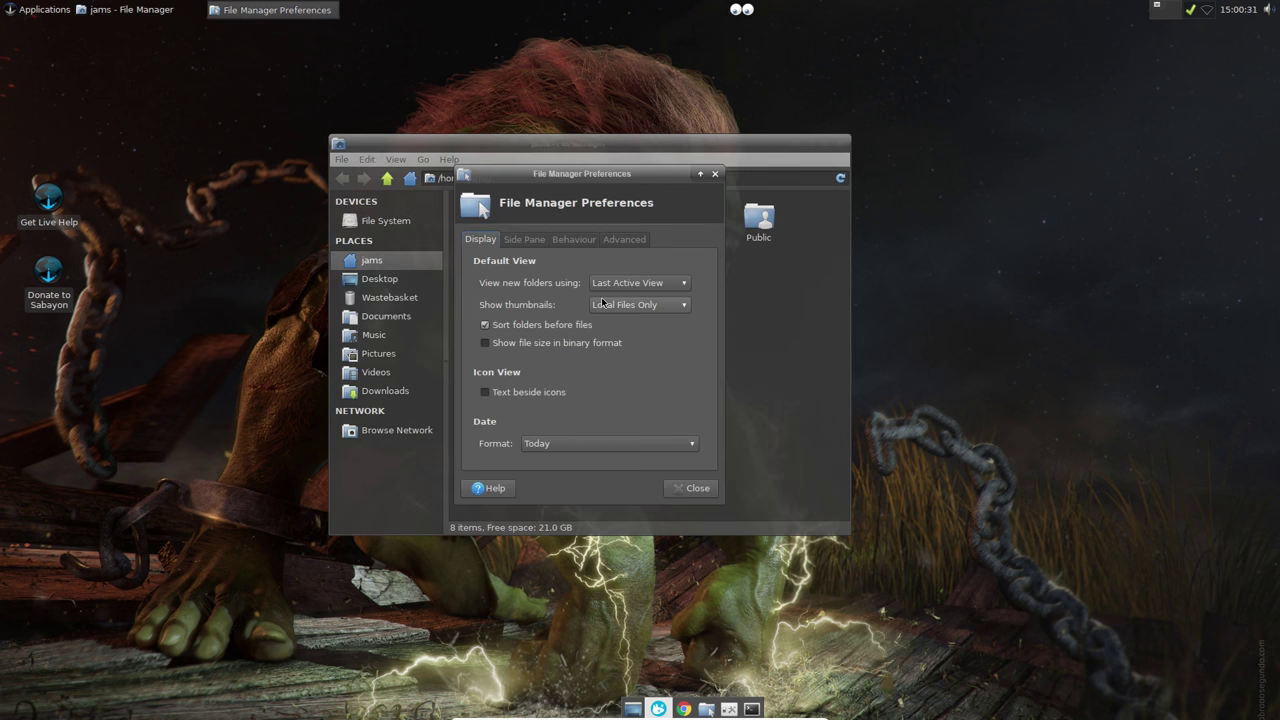
{"action": "left_click", "coordinate": [522, 240]}
{"action": "left_click", "coordinate": [568, 241]}
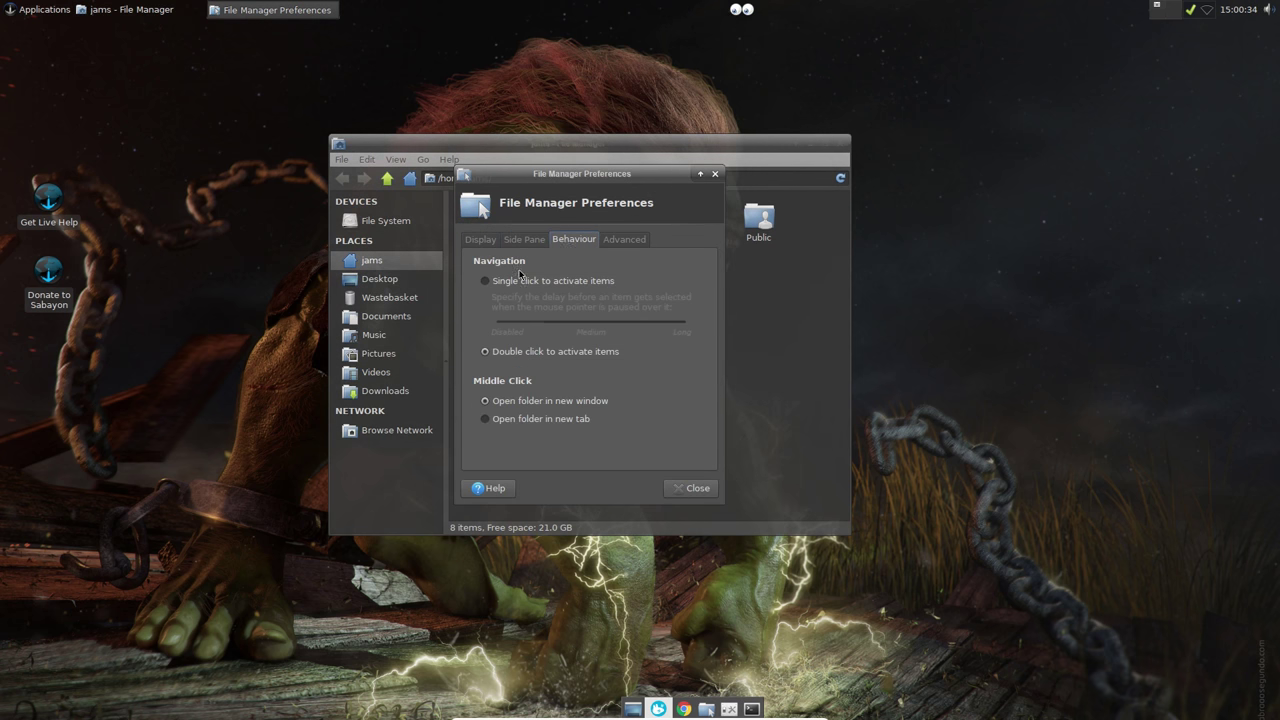
{"action": "left_click", "coordinate": [488, 281]}
{"action": "left_click", "coordinate": [690, 488]}
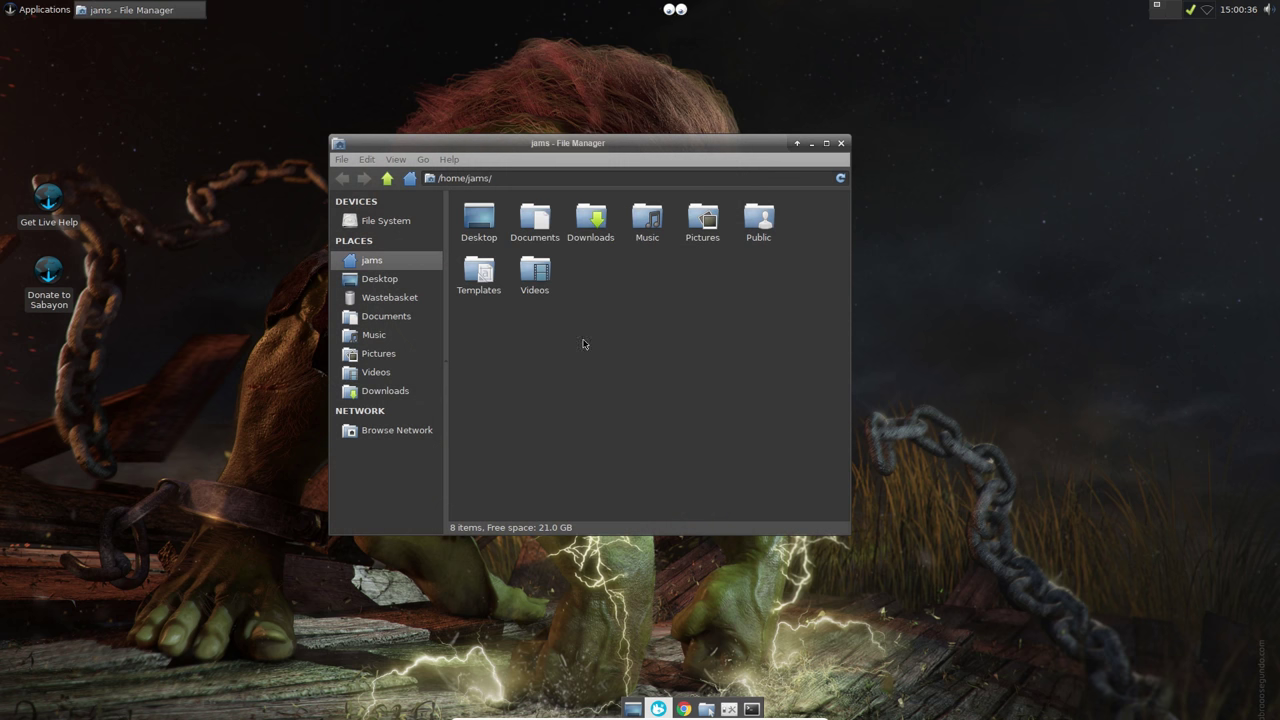
Step: Open Videos, go back home, enlarge folder icons, then close the window
{"action": "left_click", "coordinate": [538, 280]}
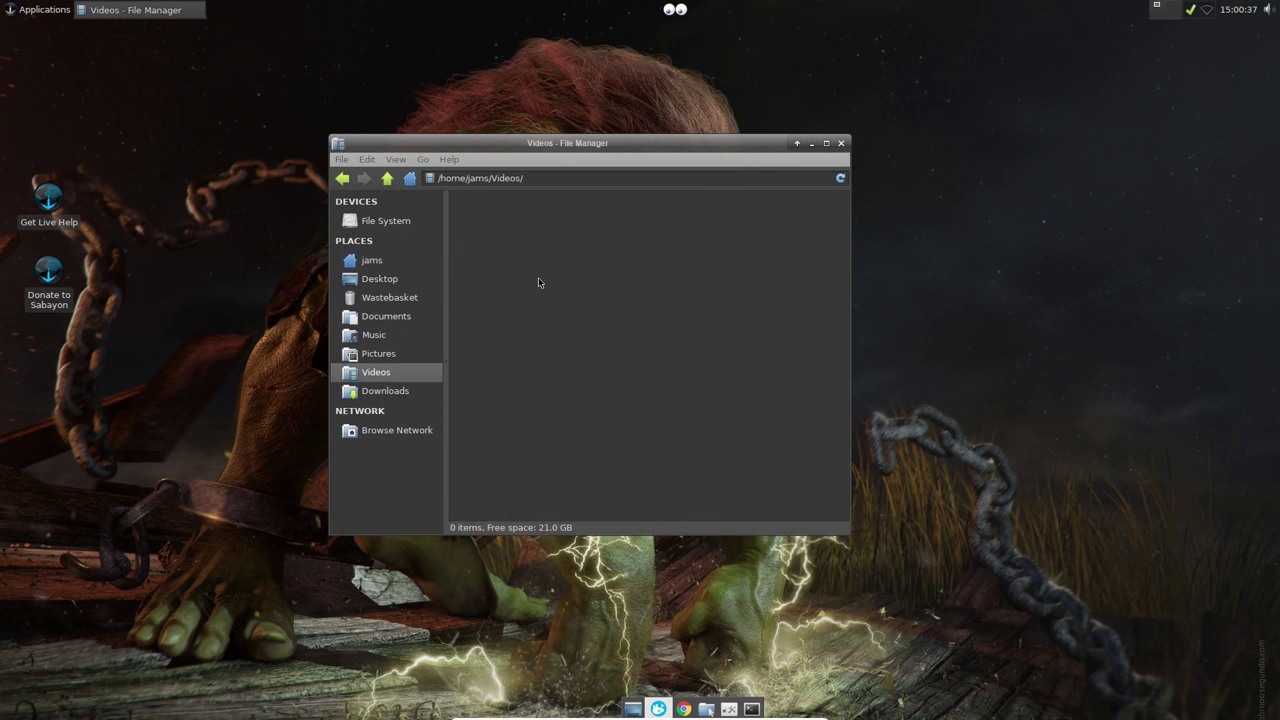
{"action": "left_click", "coordinate": [342, 178]}
{"action": "left_click_drag", "start_coordinate": [623, 147], "coordinate": [672, 146]}
{"action": "left_click", "coordinate": [443, 158]}
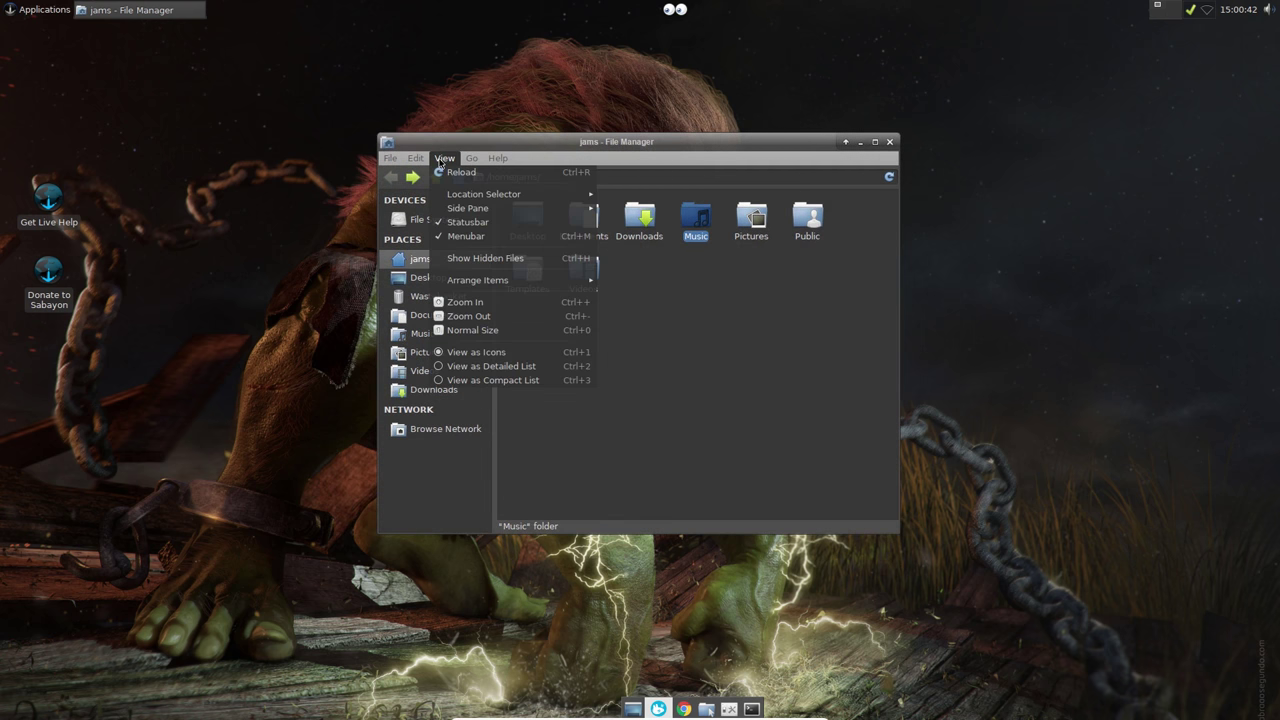
{"action": "left_click", "coordinate": [478, 302]}
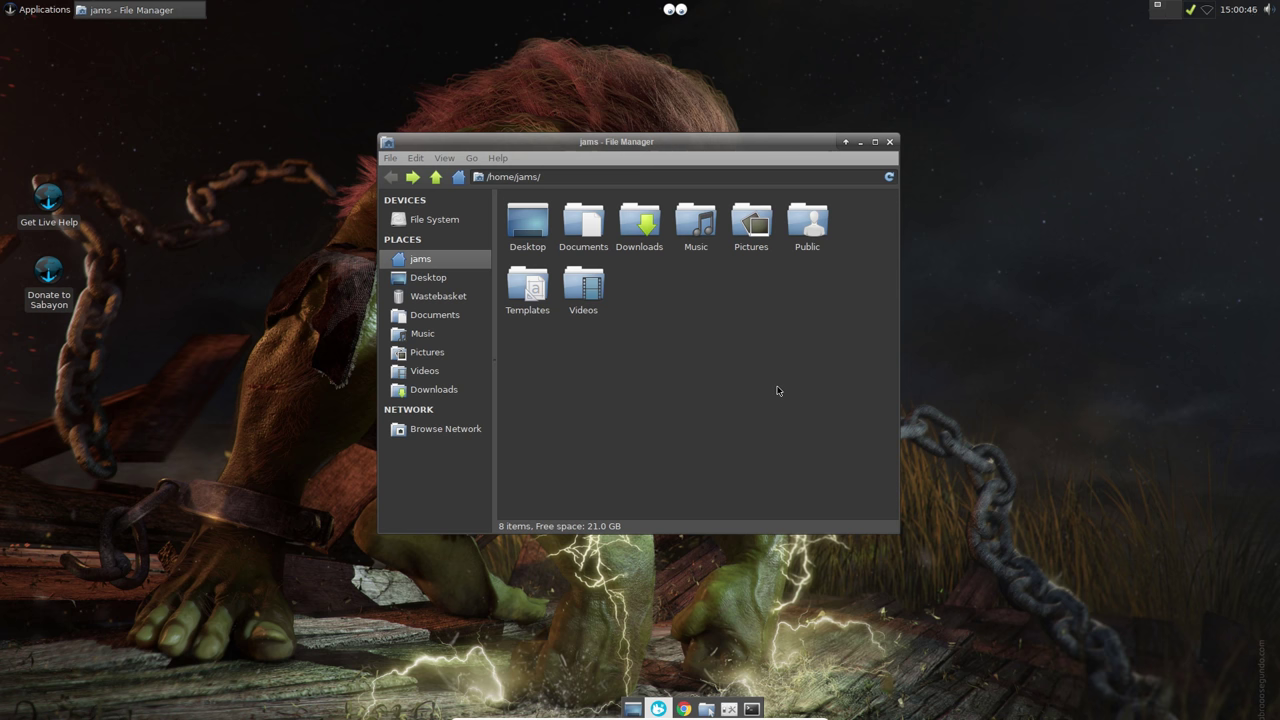
{"action": "left_click", "coordinate": [889, 141]}
Step: Launch Clipman from Accessories, view its clipboard history, then quit it
{"action": "left_click", "coordinate": [15, 12]}
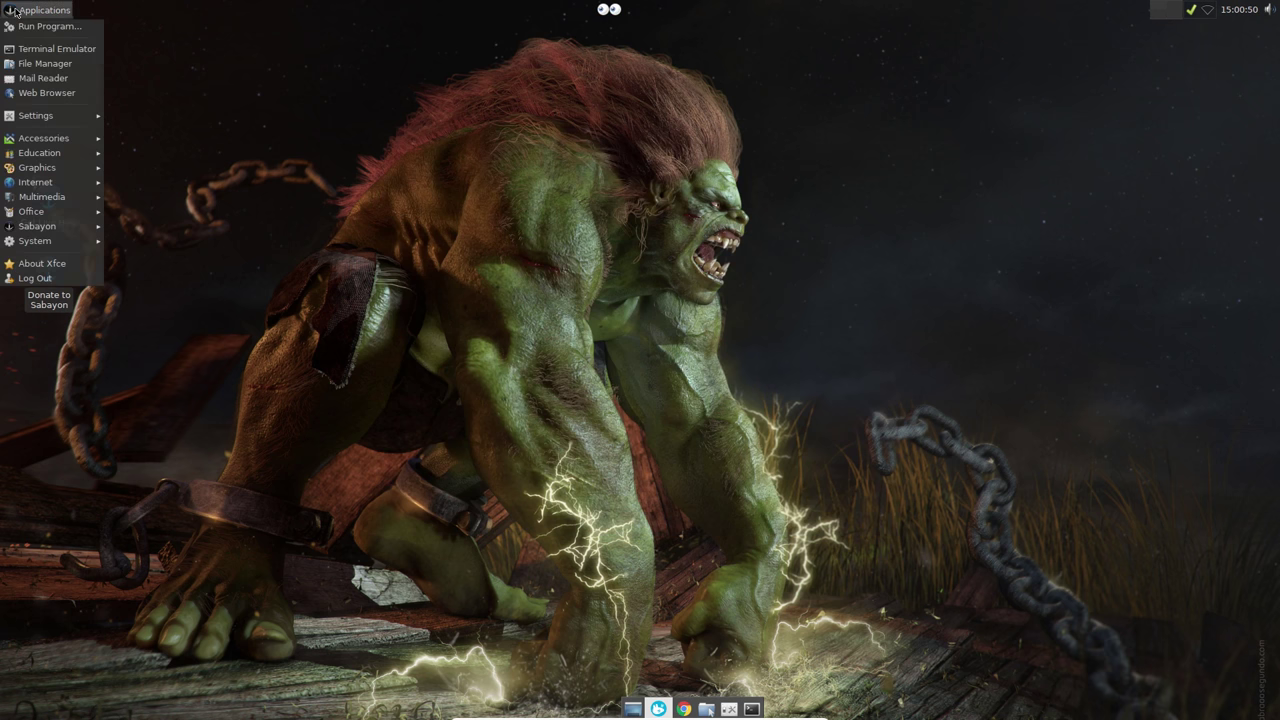
{"action": "mouse_move", "coordinate": [47, 139]}
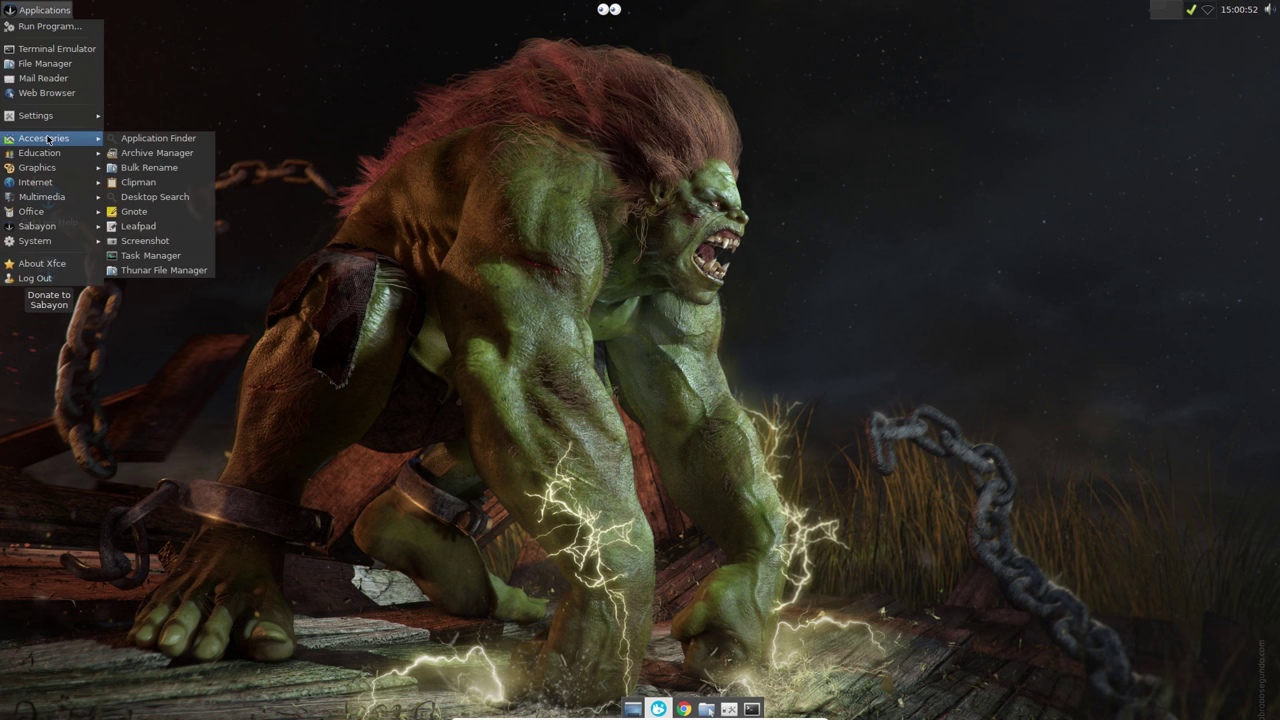
{"action": "left_click", "coordinate": [140, 182]}
{"action": "left_click", "coordinate": [1179, 12]}
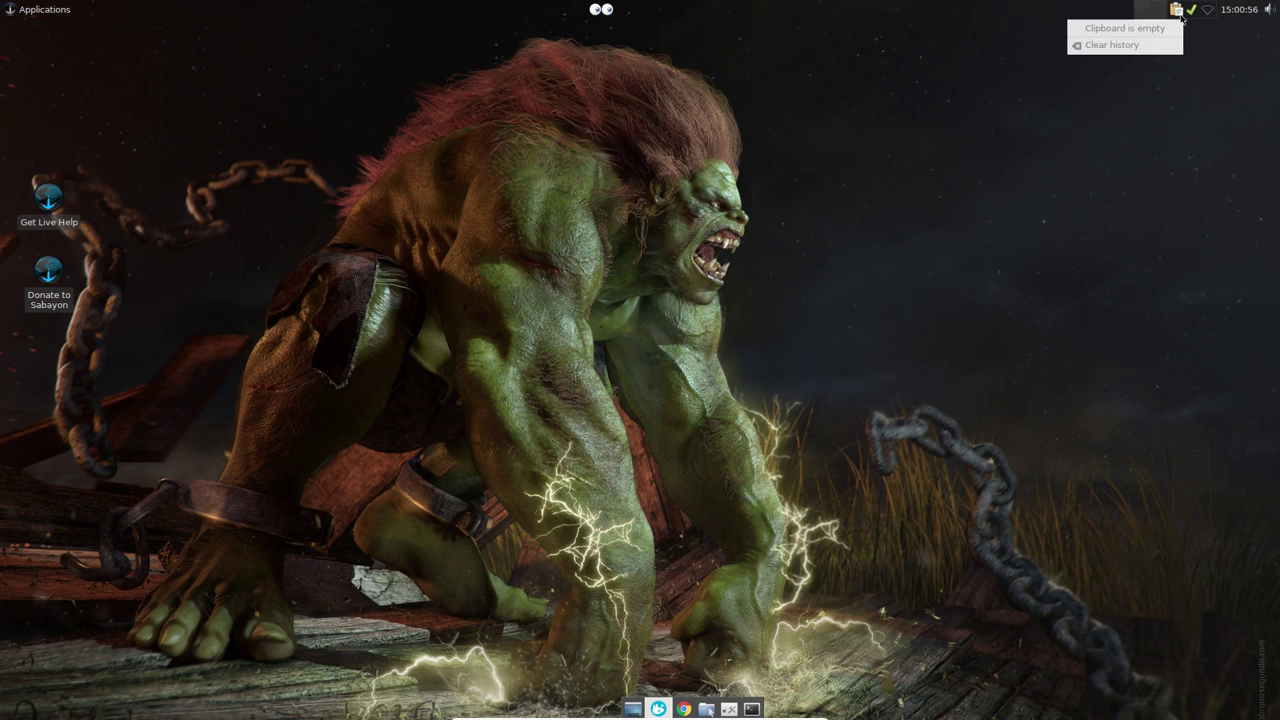
{"action": "left_click", "coordinate": [1177, 42]}
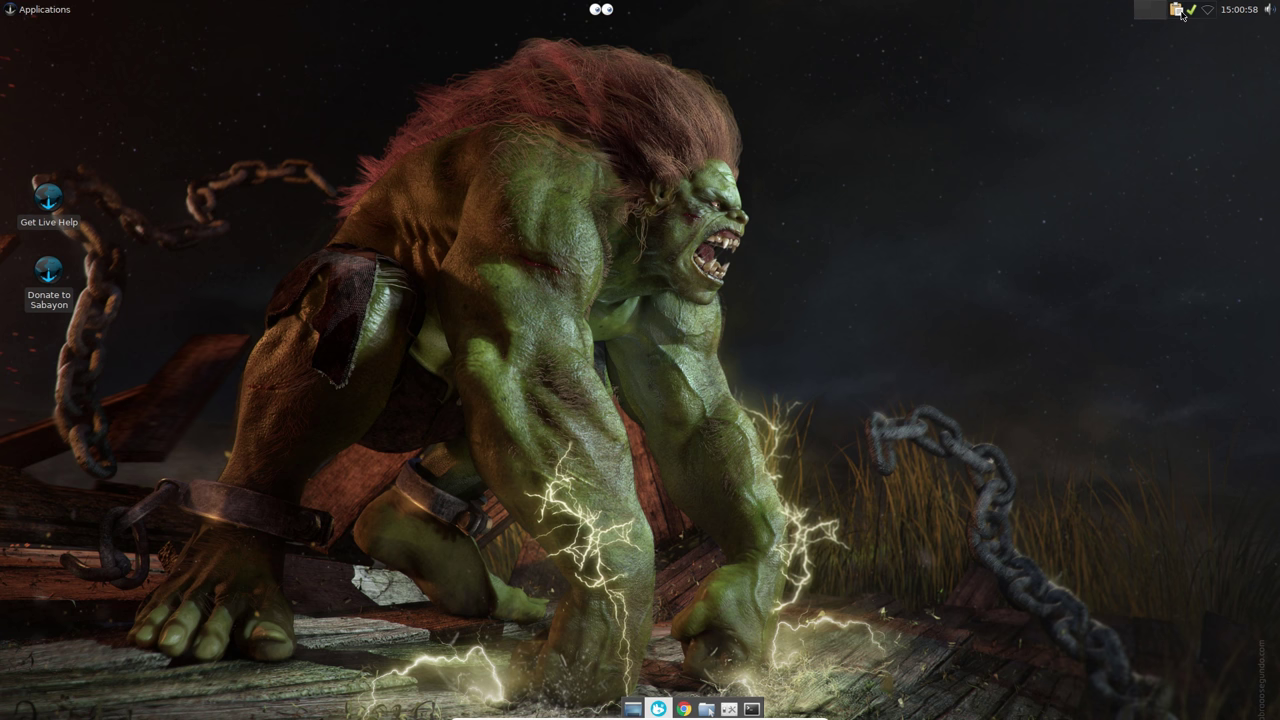
{"action": "right_click", "coordinate": [1180, 11]}
{"action": "left_click", "coordinate": [1195, 77]}
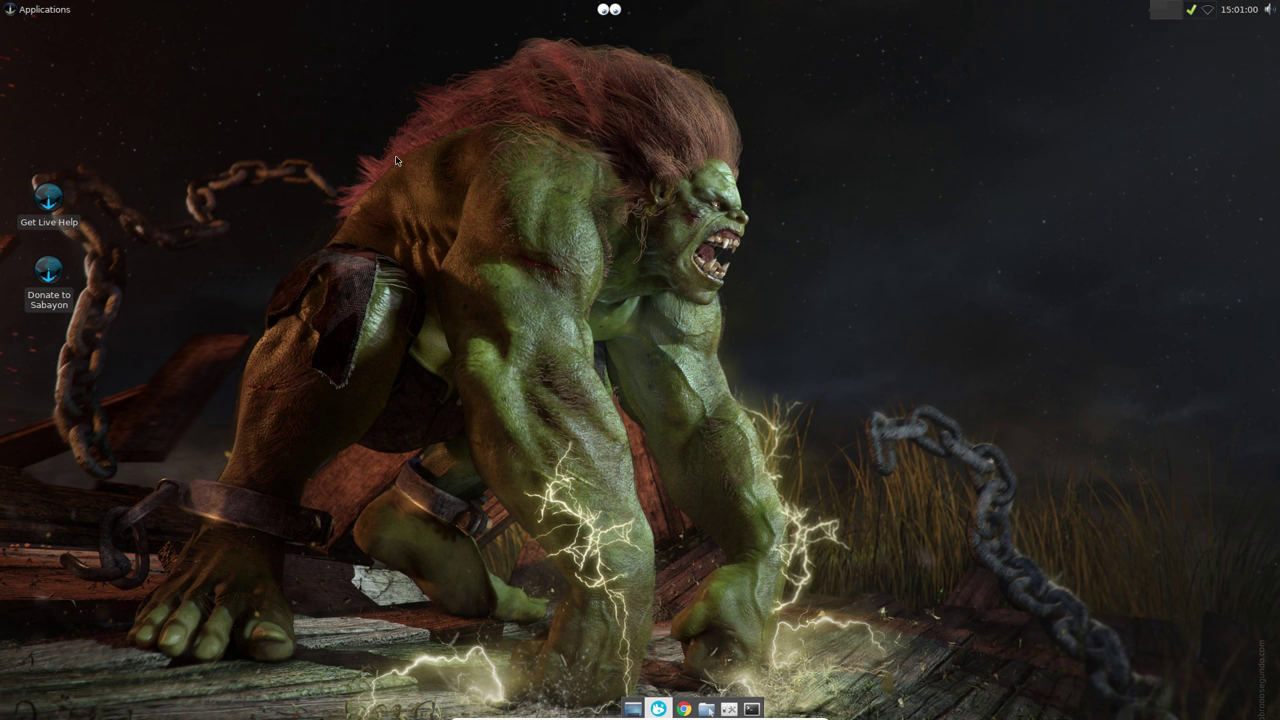
Step: Launch and close Desktop Search, then open the Applications > System submenu
{"action": "left_click", "coordinate": [44, 10]}
{"action": "mouse_move", "coordinate": [60, 156]}
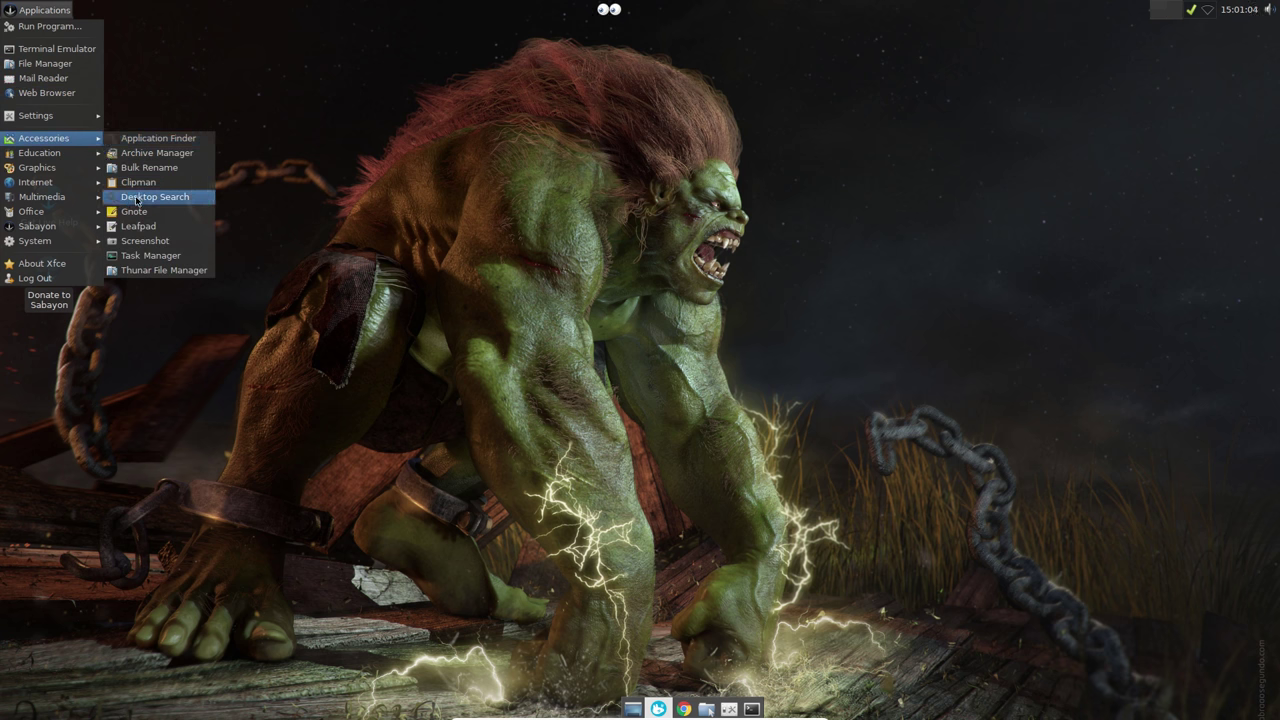
{"action": "left_click", "coordinate": [159, 200]}
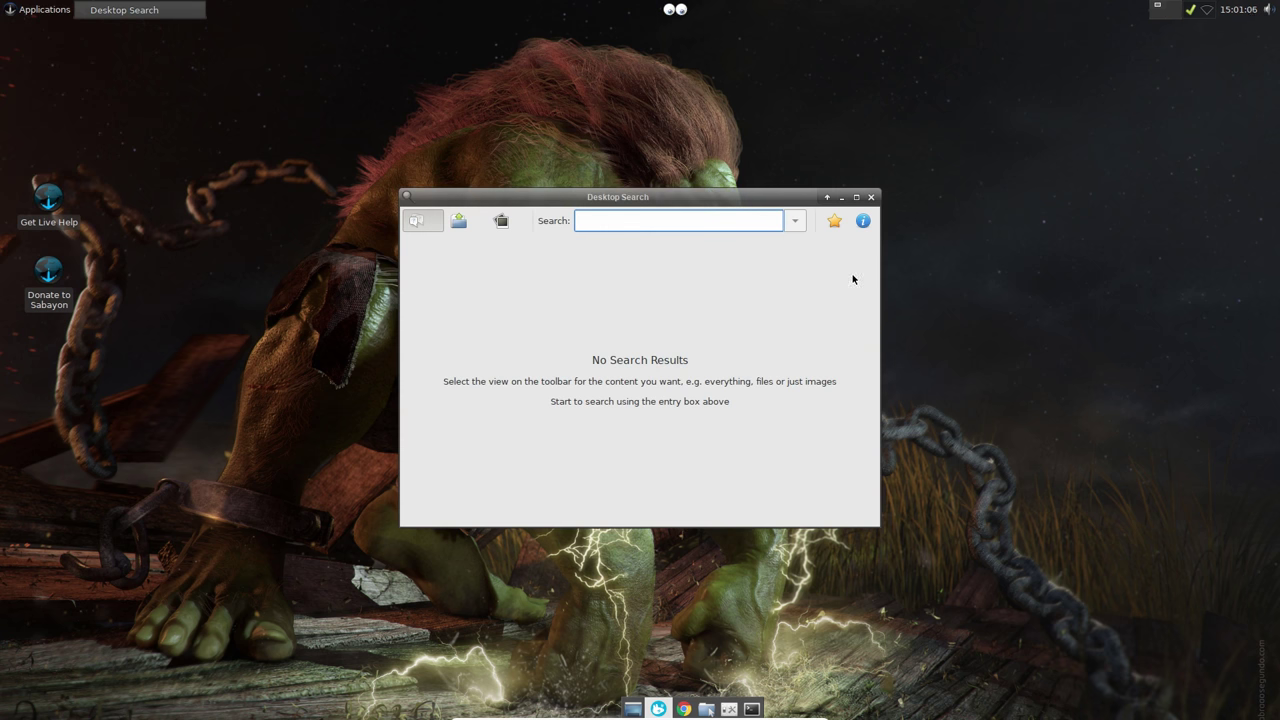
{"action": "left_click", "coordinate": [871, 197]}
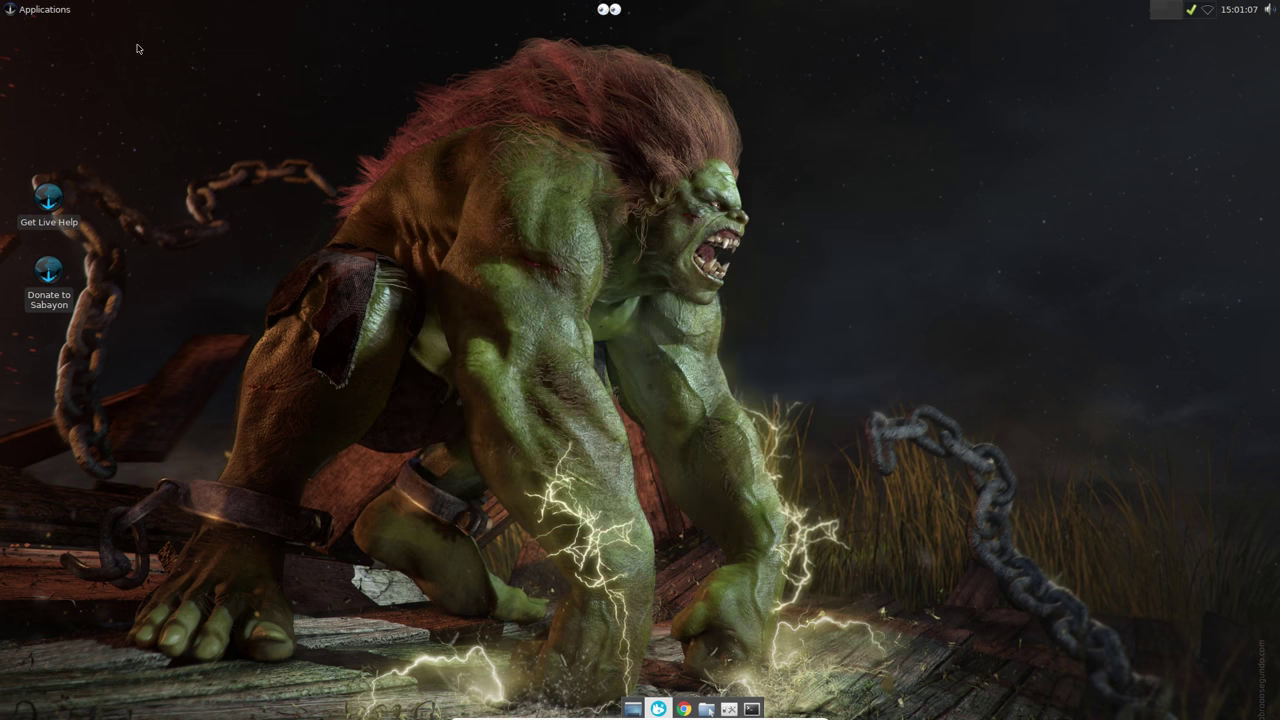
{"action": "left_click", "coordinate": [44, 10]}
{"action": "mouse_move", "coordinate": [53, 143]}
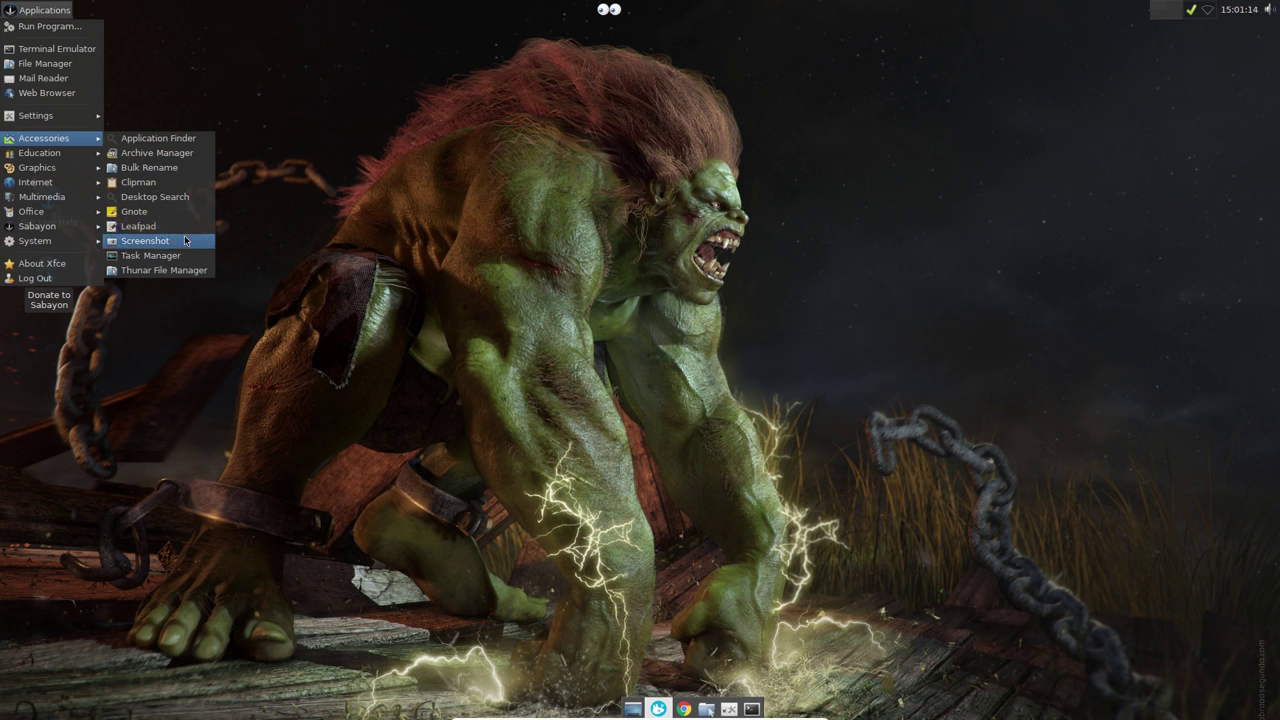
Step: Launch System Monitor, centre it, review Resources and File Systems, then close it
{"action": "mouse_move", "coordinate": [80, 242]}
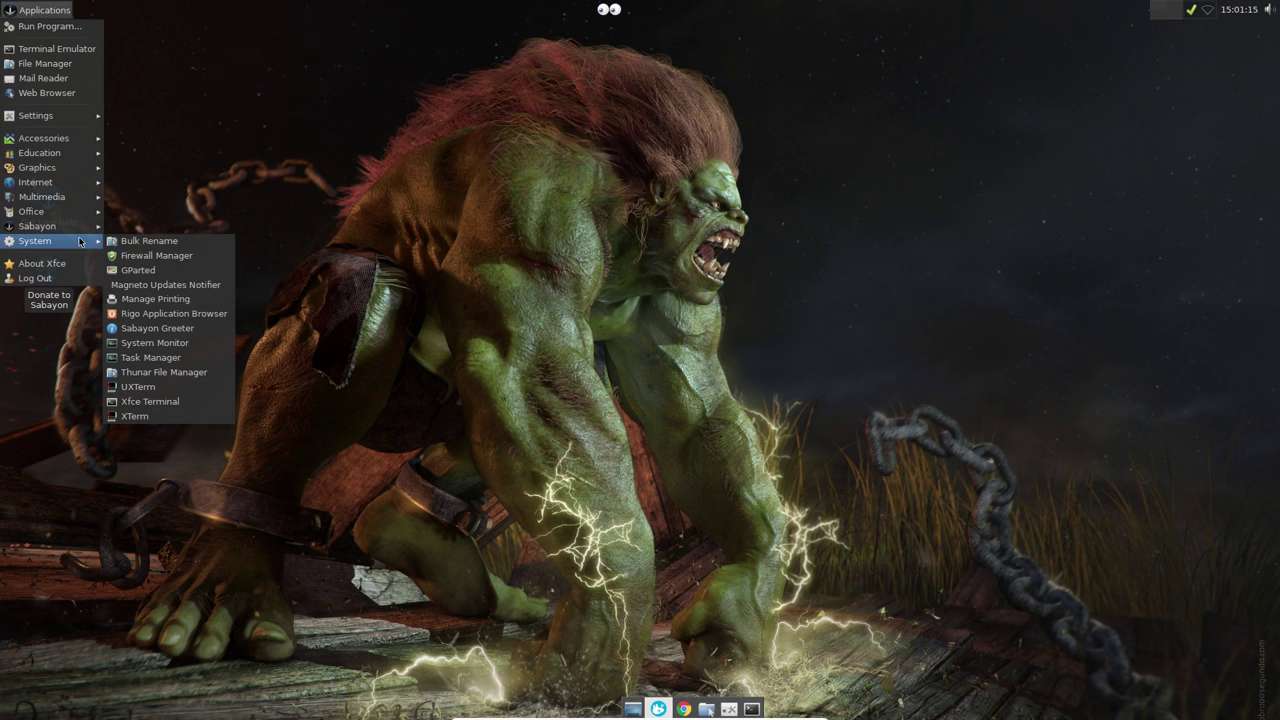
{"action": "left_click", "coordinate": [152, 342]}
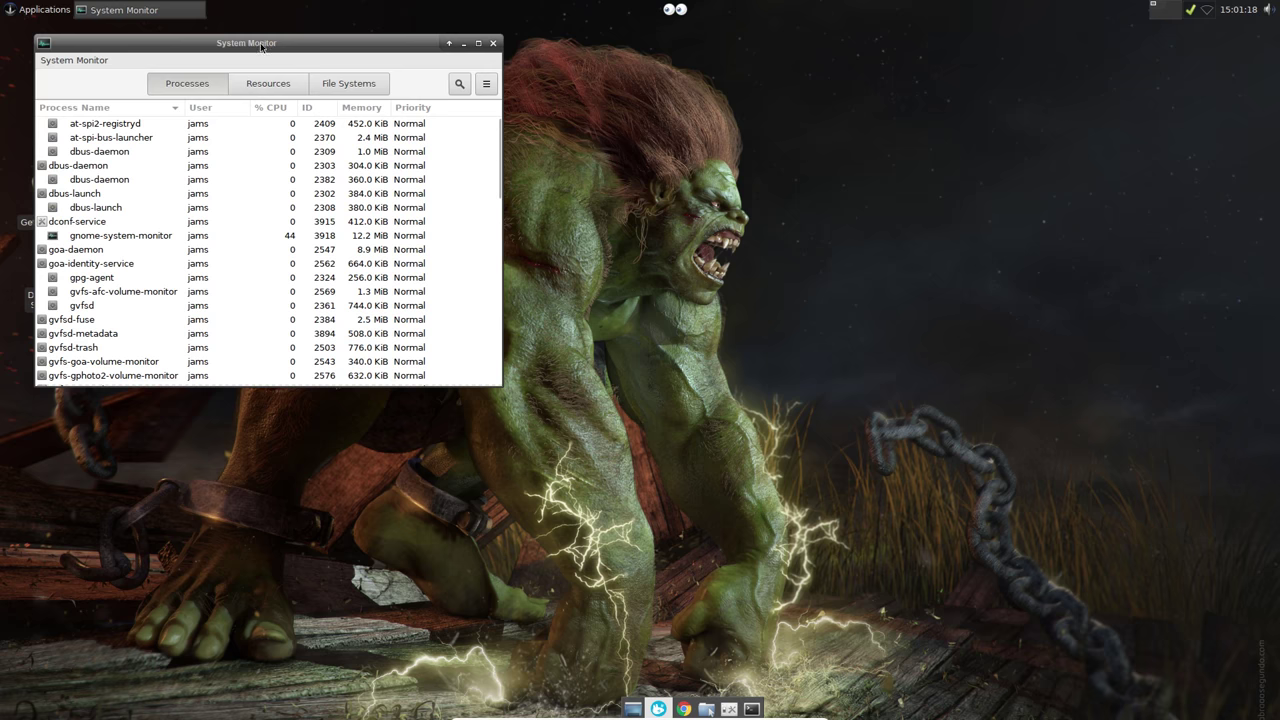
{"action": "left_click_drag", "start_coordinate": [262, 45], "coordinate": [569, 75]}
{"action": "left_click", "coordinate": [560, 115]}
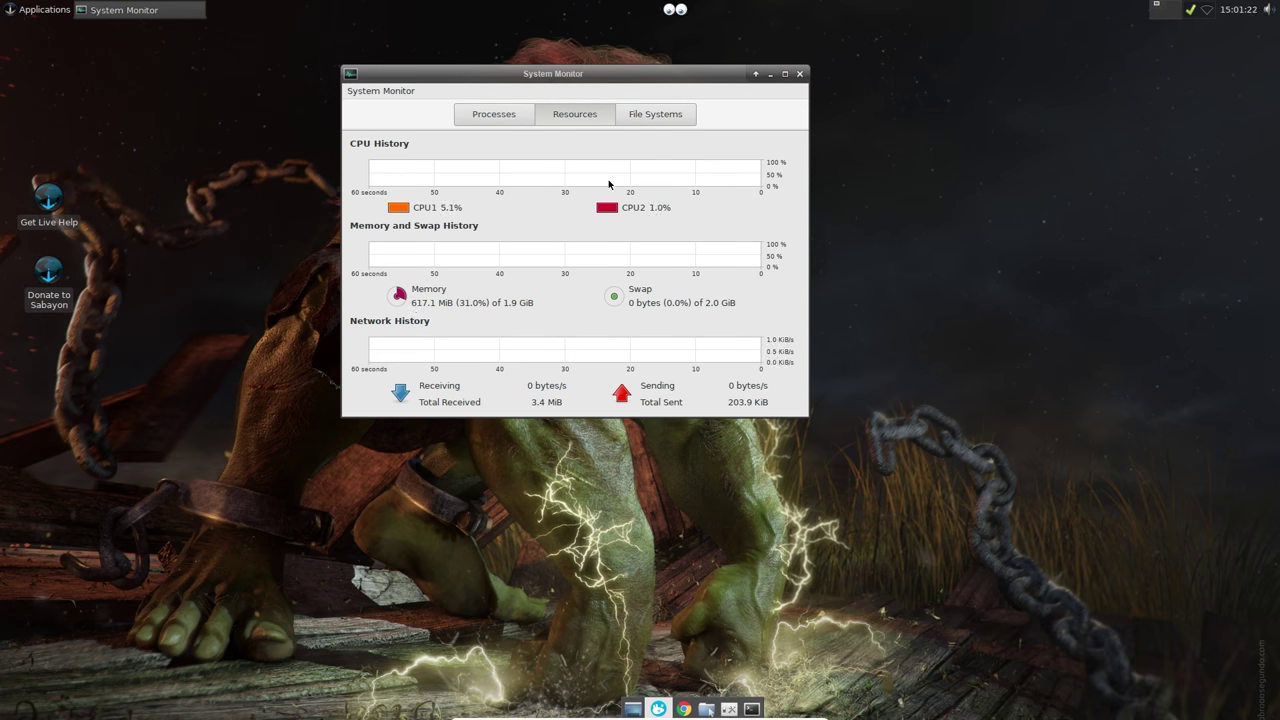
{"action": "left_click", "coordinate": [660, 114]}
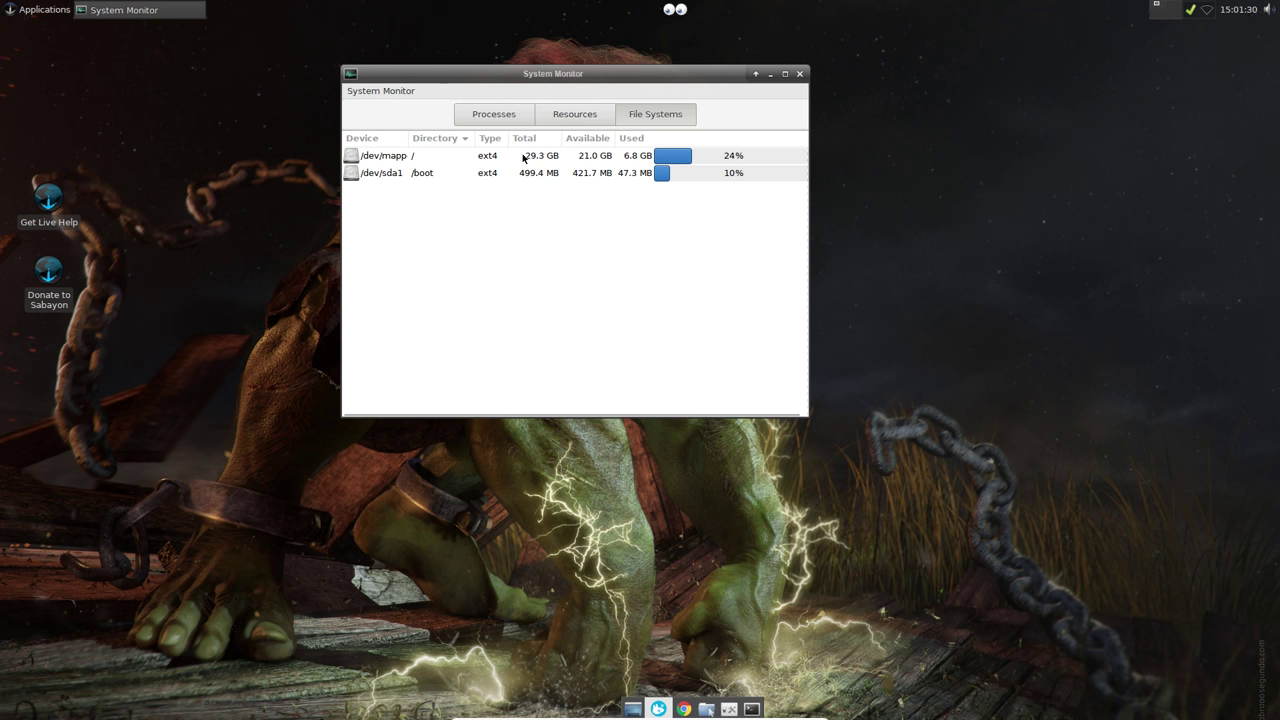
{"action": "left_click", "coordinate": [570, 115]}
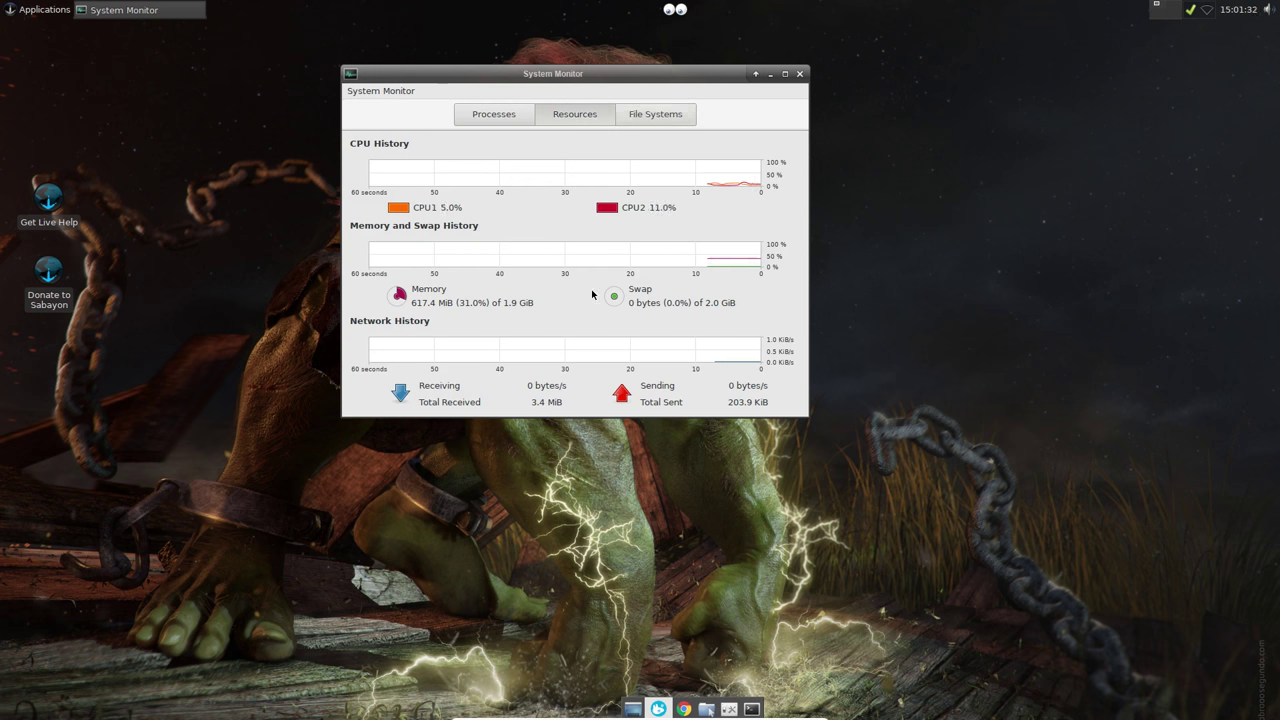
{"action": "left_click", "coordinate": [799, 74]}
{"action": "left_click", "coordinate": [24, 12]}
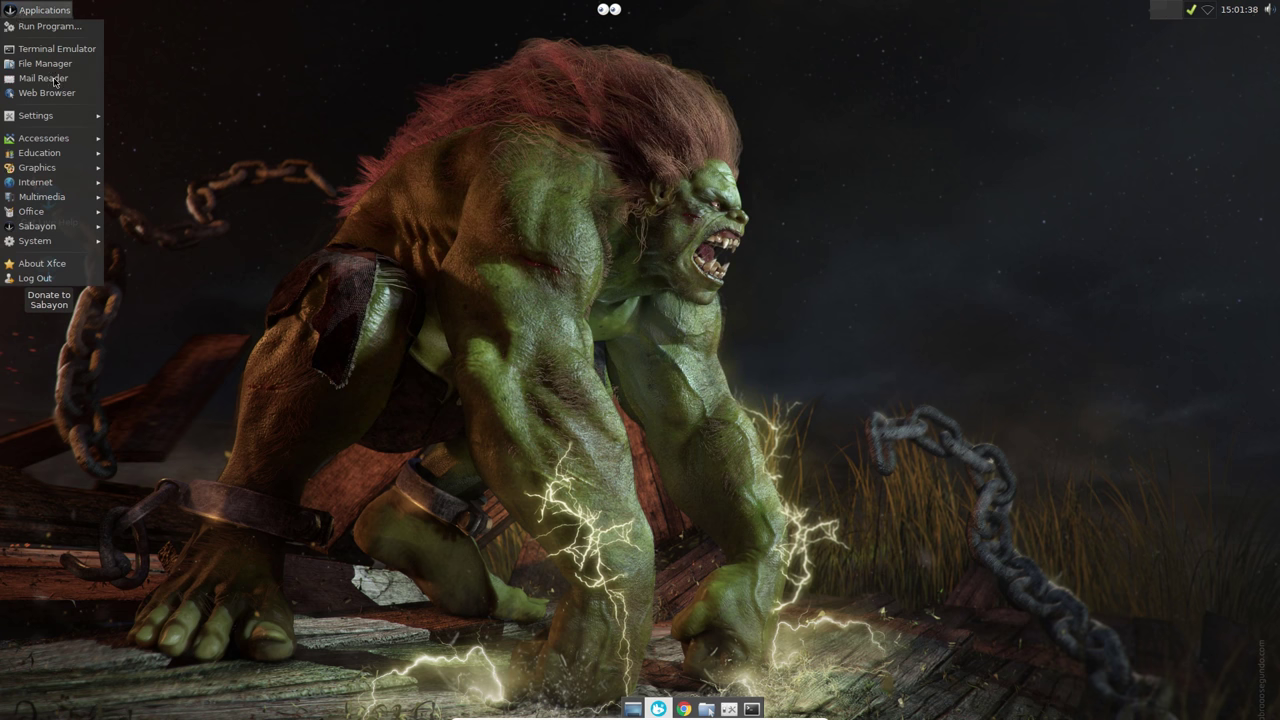
Step: Give the bottom dock a Solid colour background with alpha 0
{"action": "left_click", "coordinate": [421, 238]}
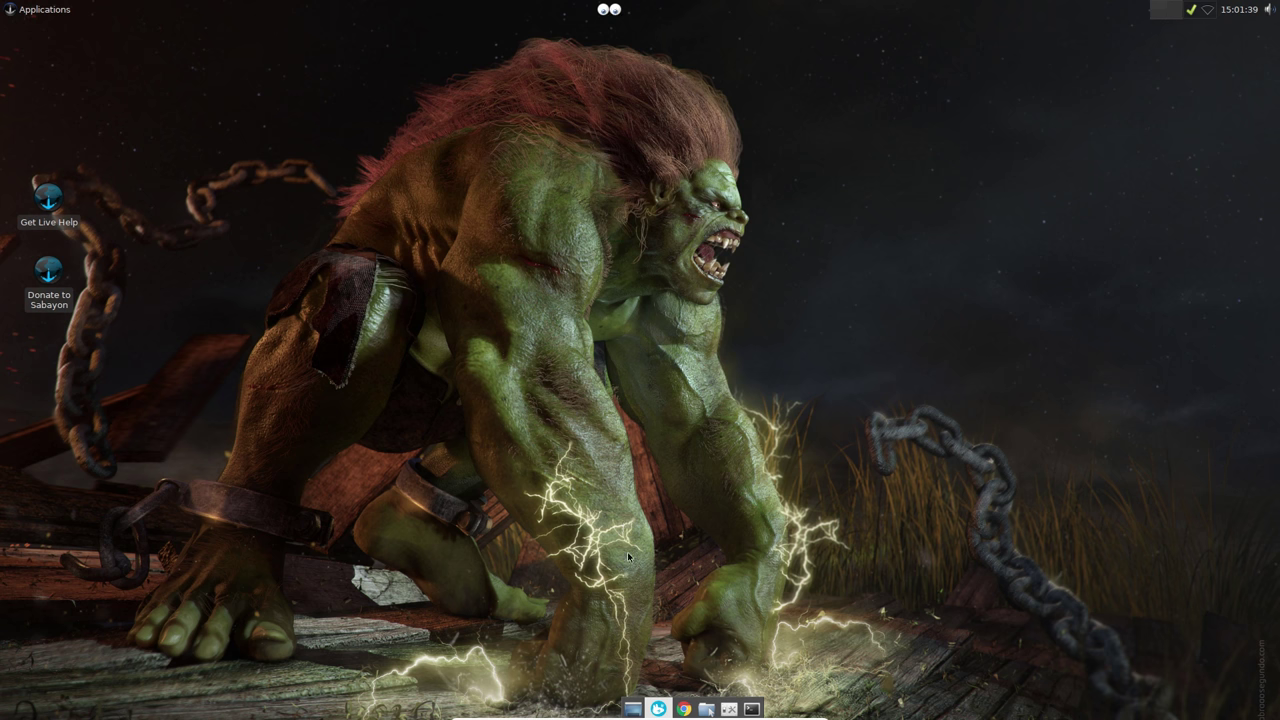
{"action": "right_click", "coordinate": [701, 706]}
{"action": "mouse_move", "coordinate": [744, 700]}
{"action": "left_click", "coordinate": [833, 655]}
{"action": "left_click", "coordinate": [594, 292]}
{"action": "left_click", "coordinate": [612, 328]}
{"action": "left_click", "coordinate": [640, 345]}
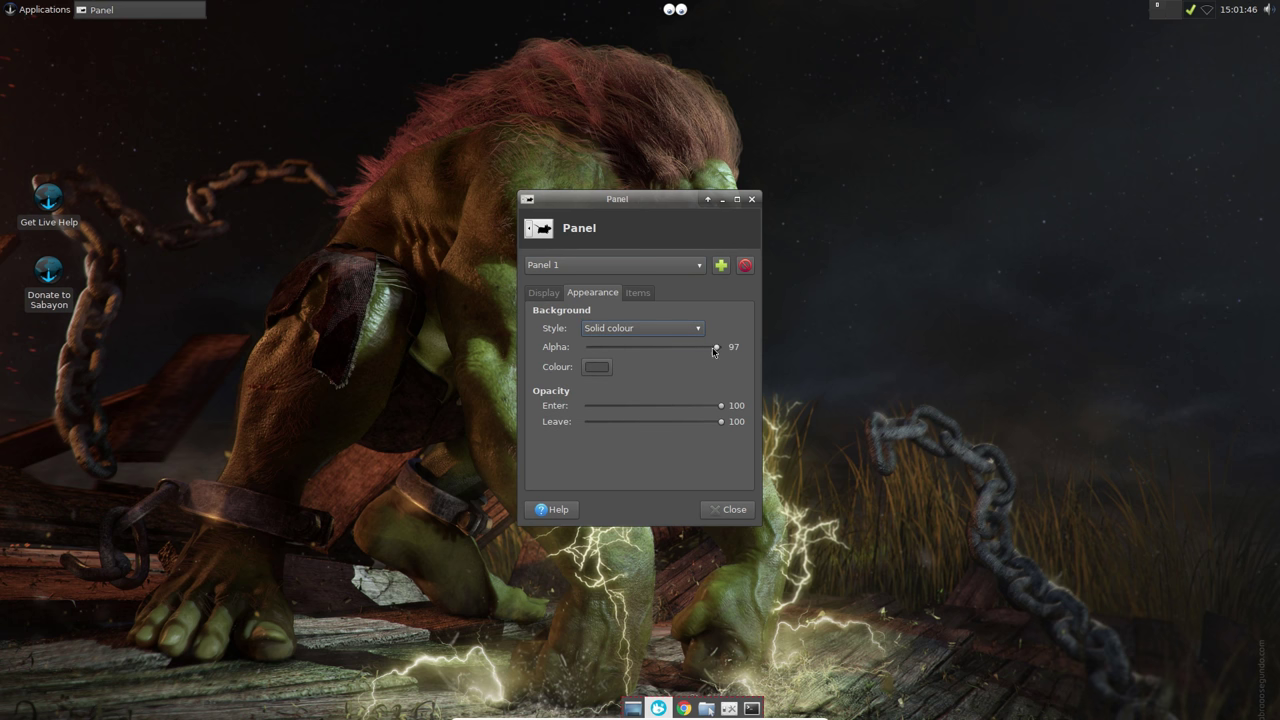
{"action": "left_click_drag", "start_coordinate": [716, 347], "coordinate": [572, 351]}
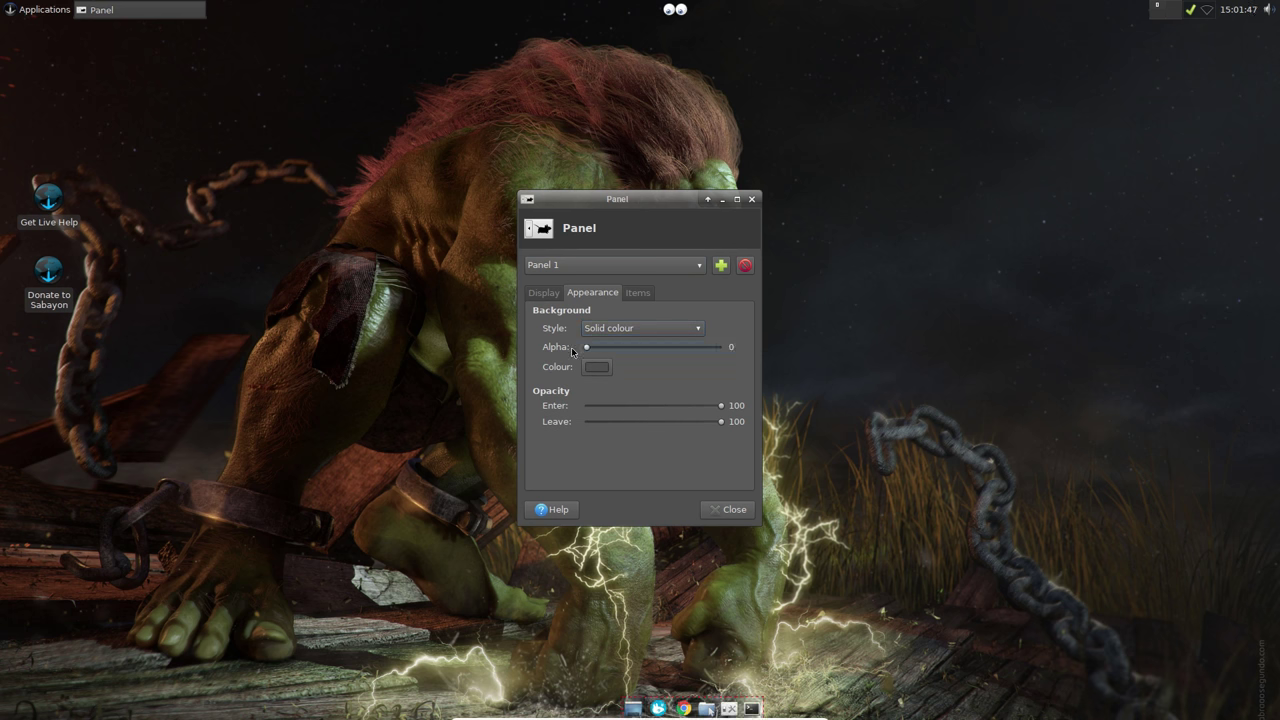
{"action": "left_click", "coordinate": [727, 509]}
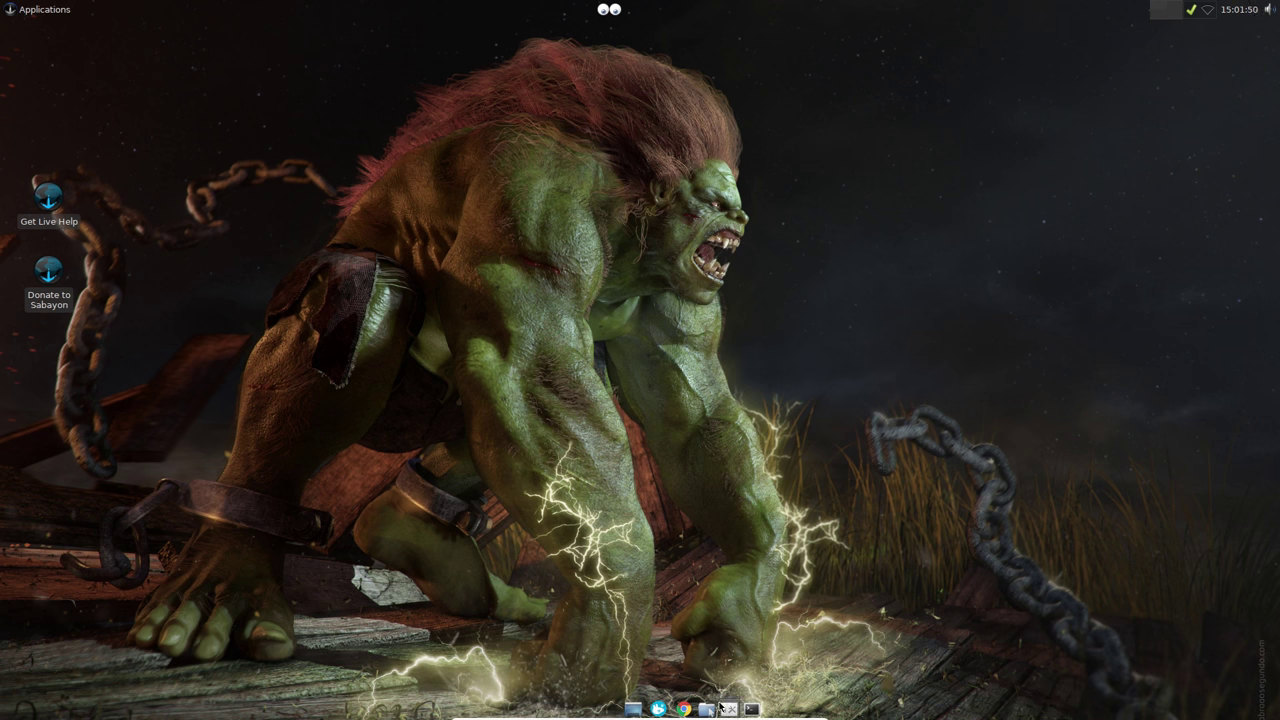
Step: Set the dock's Automatically hide option to Intelligently
{"action": "right_click", "coordinate": [729, 708]}
{"action": "mouse_move", "coordinate": [732, 700]}
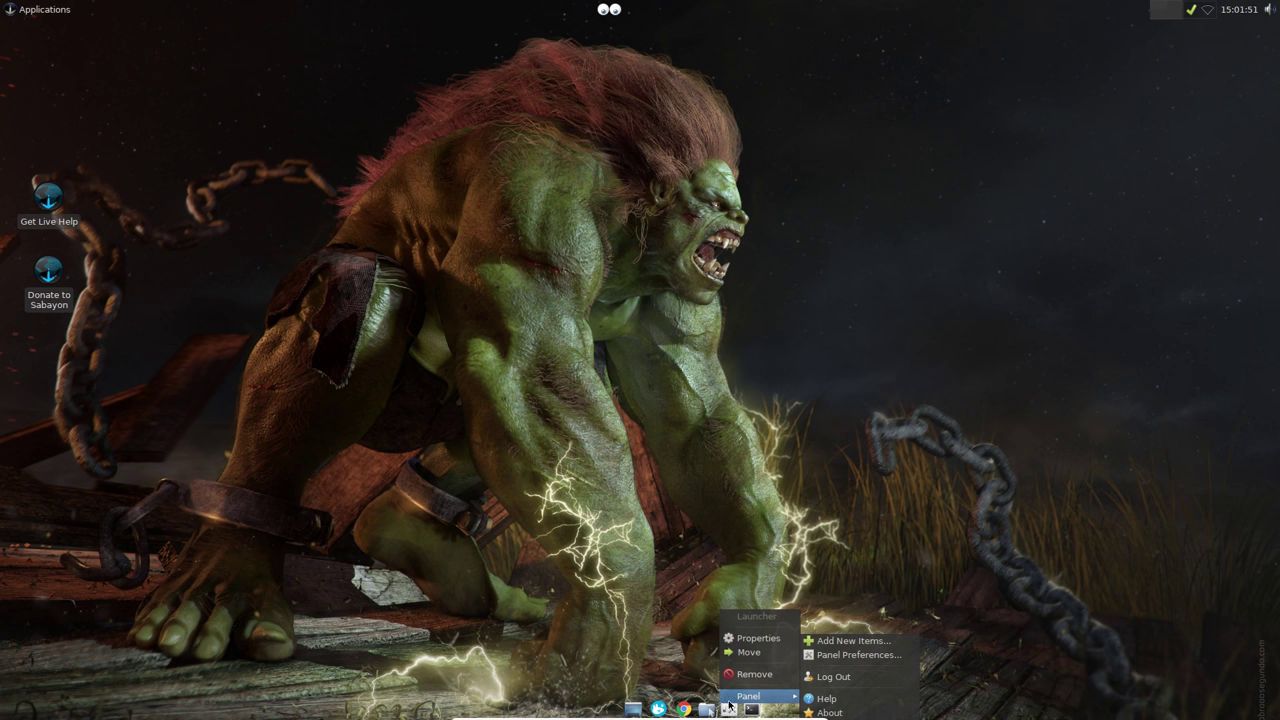
{"action": "left_click", "coordinate": [838, 656]}
{"action": "left_click", "coordinate": [703, 369]}
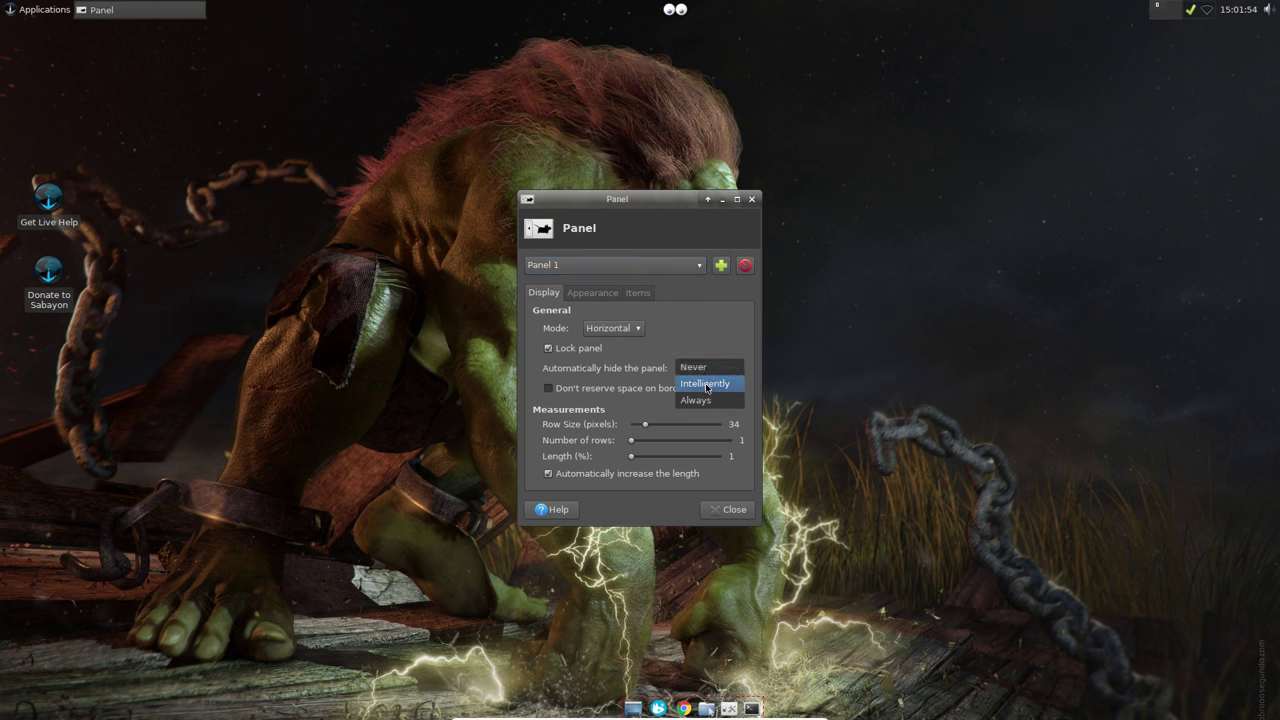
{"action": "left_click", "coordinate": [705, 385]}
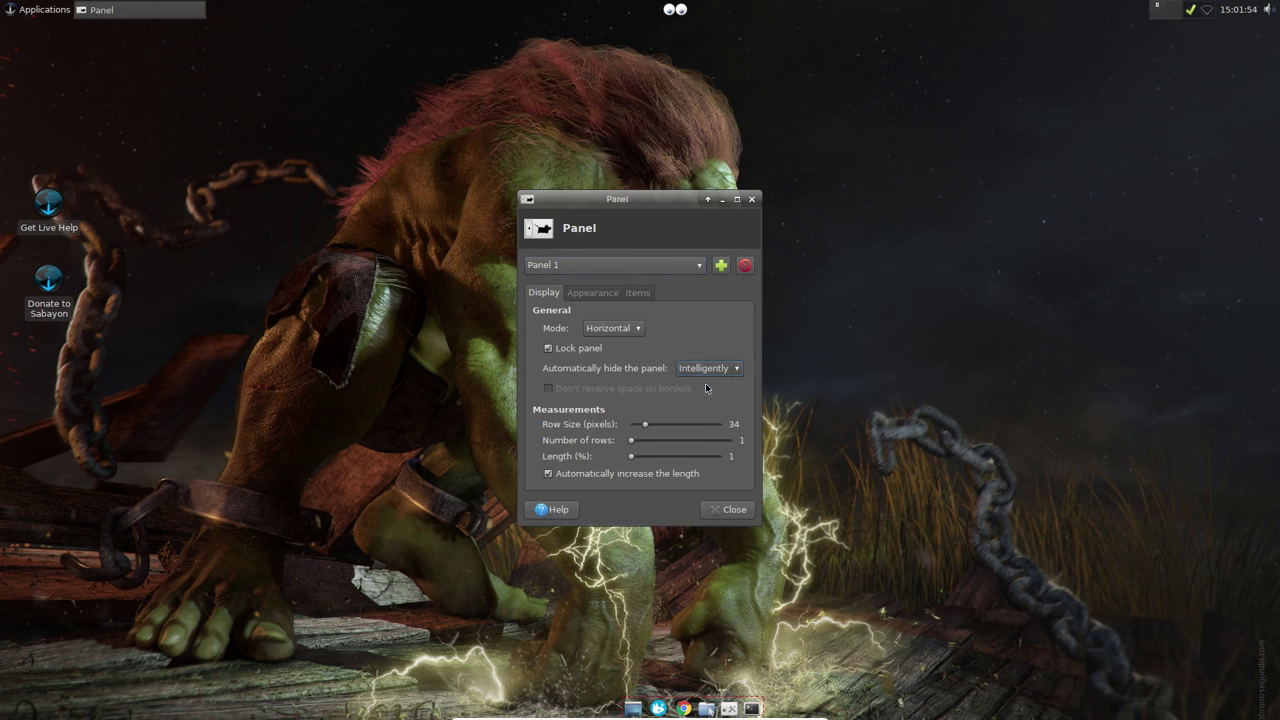
{"action": "left_click", "coordinate": [726, 512]}
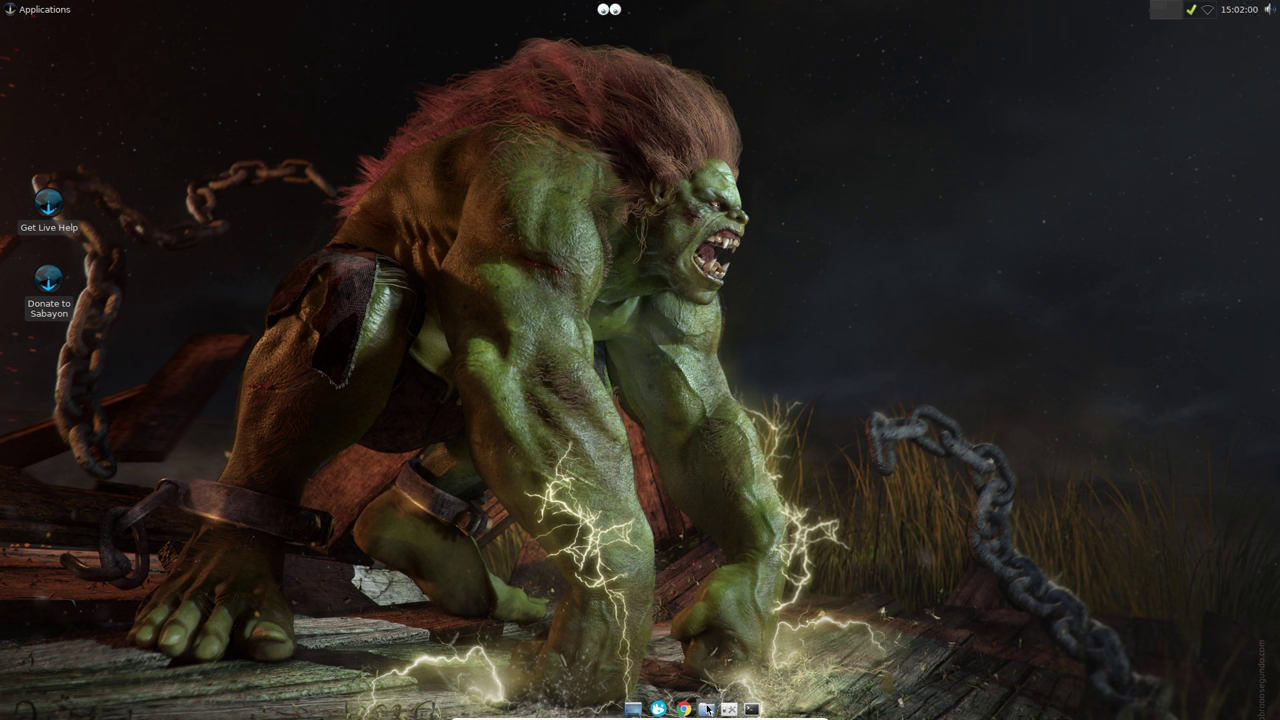
Step: Open the home folder from the dock, centre the window, then close it
{"action": "left_click", "coordinate": [706, 709]}
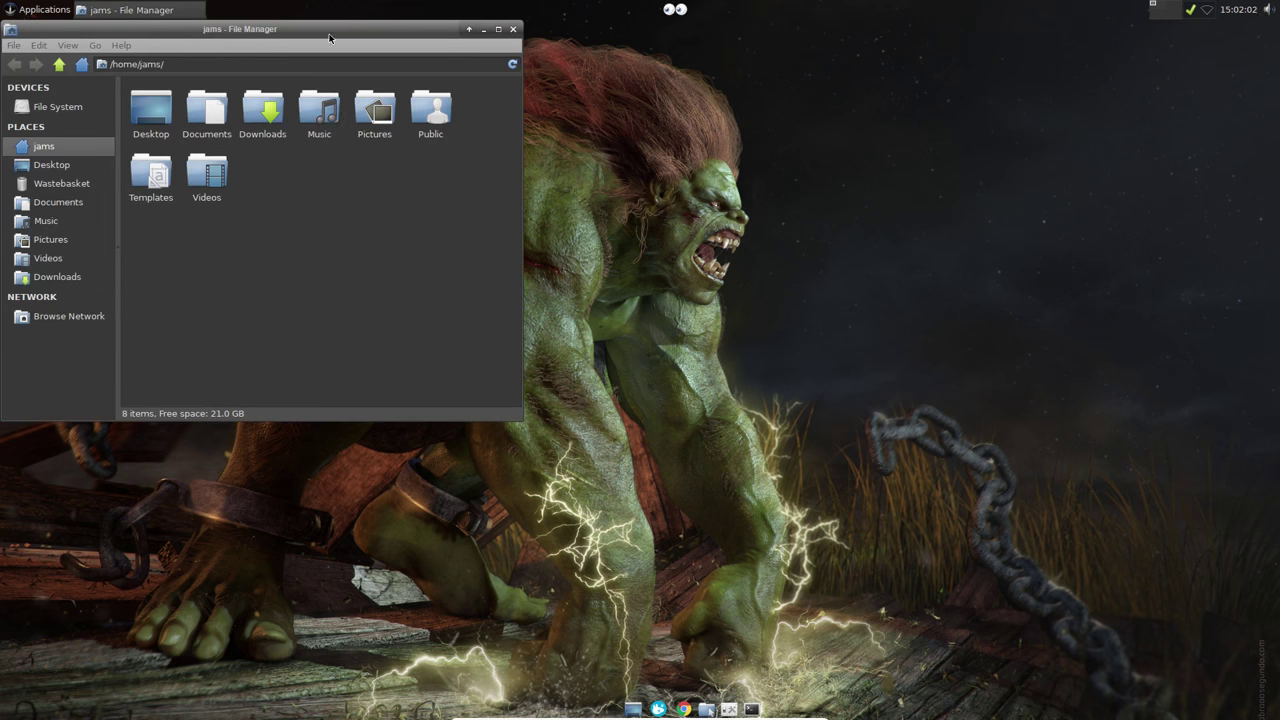
{"action": "left_click_drag", "start_coordinate": [329, 37], "coordinate": [579, 120]}
{"action": "left_click", "coordinate": [762, 117]}
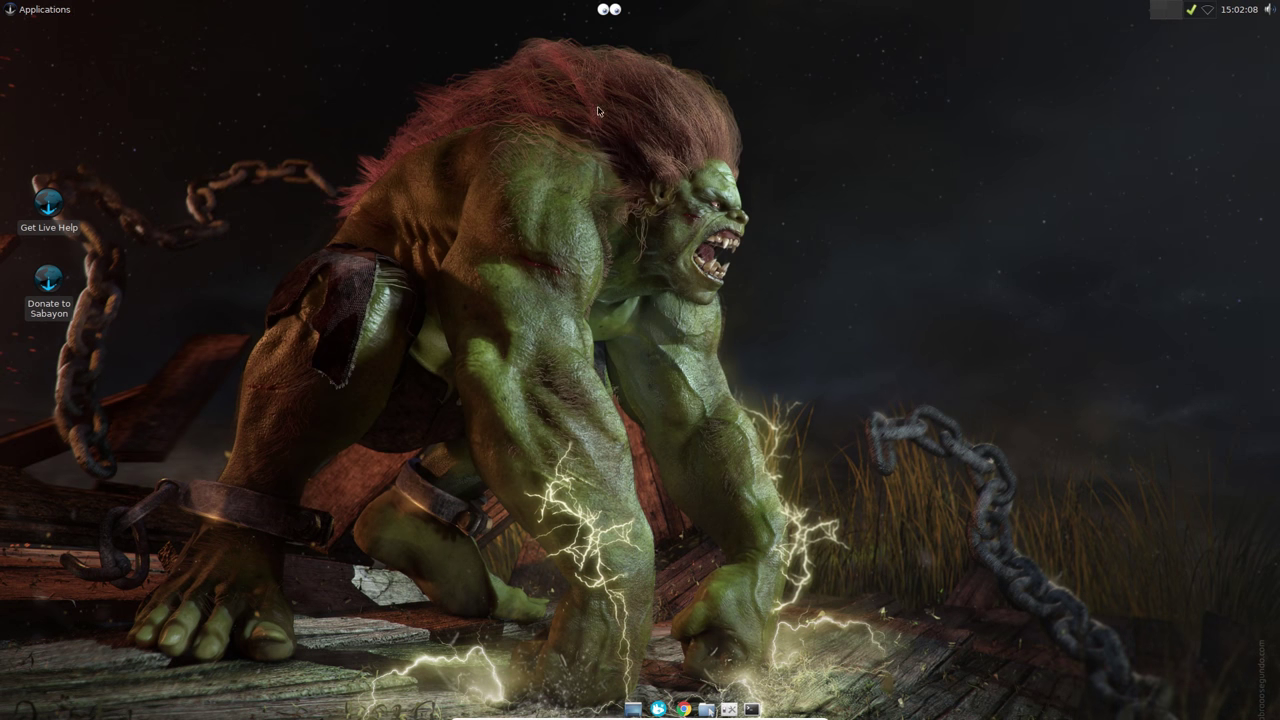
Step: Install Firefox 49.0 from Rigo Application Browser, authorising with the administrator password
{"action": "left_click", "coordinate": [40, 10]}
{"action": "mouse_move", "coordinate": [62, 190]}
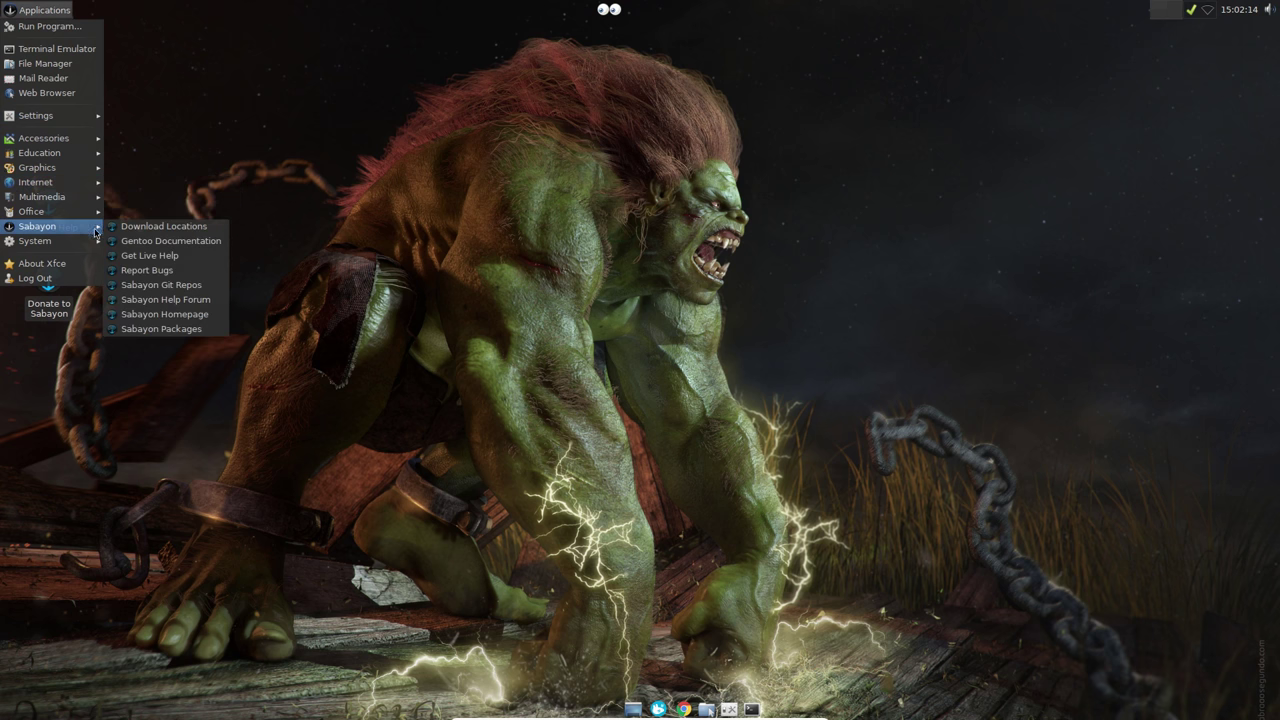
{"action": "mouse_move", "coordinate": [88, 242]}
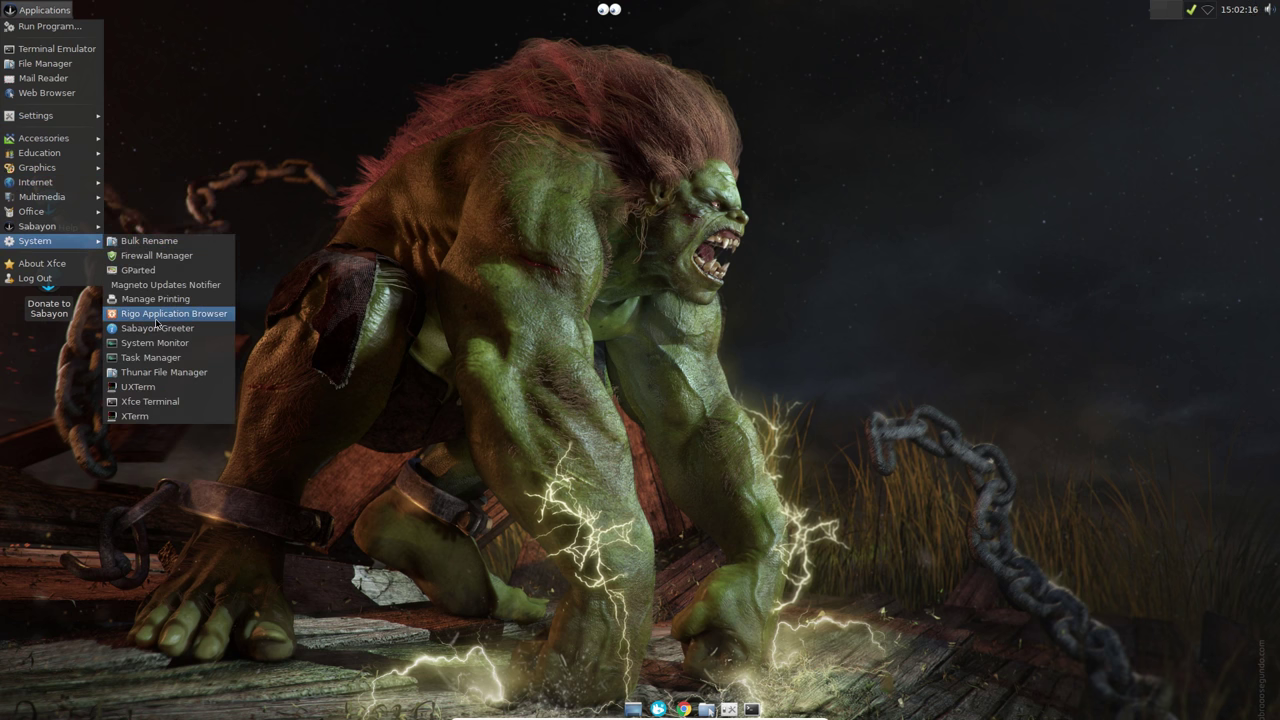
{"action": "left_click", "coordinate": [156, 319]}
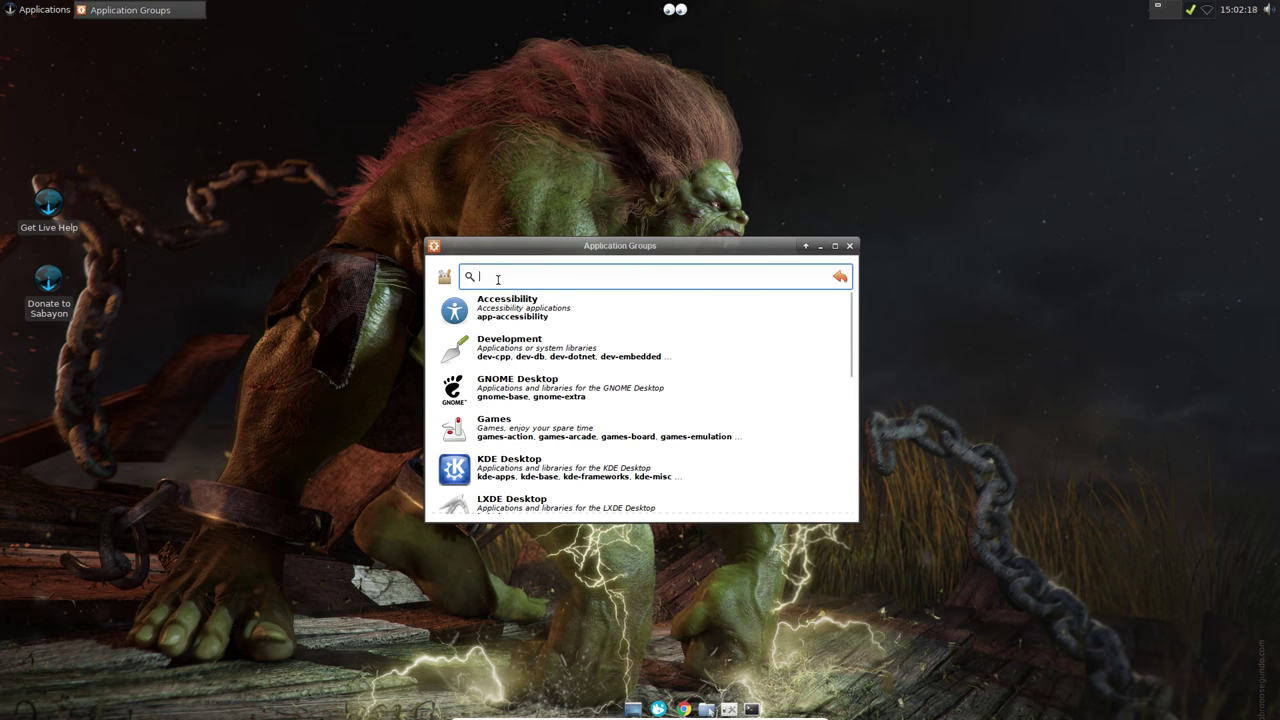
{"action": "type", "text": "fire"}
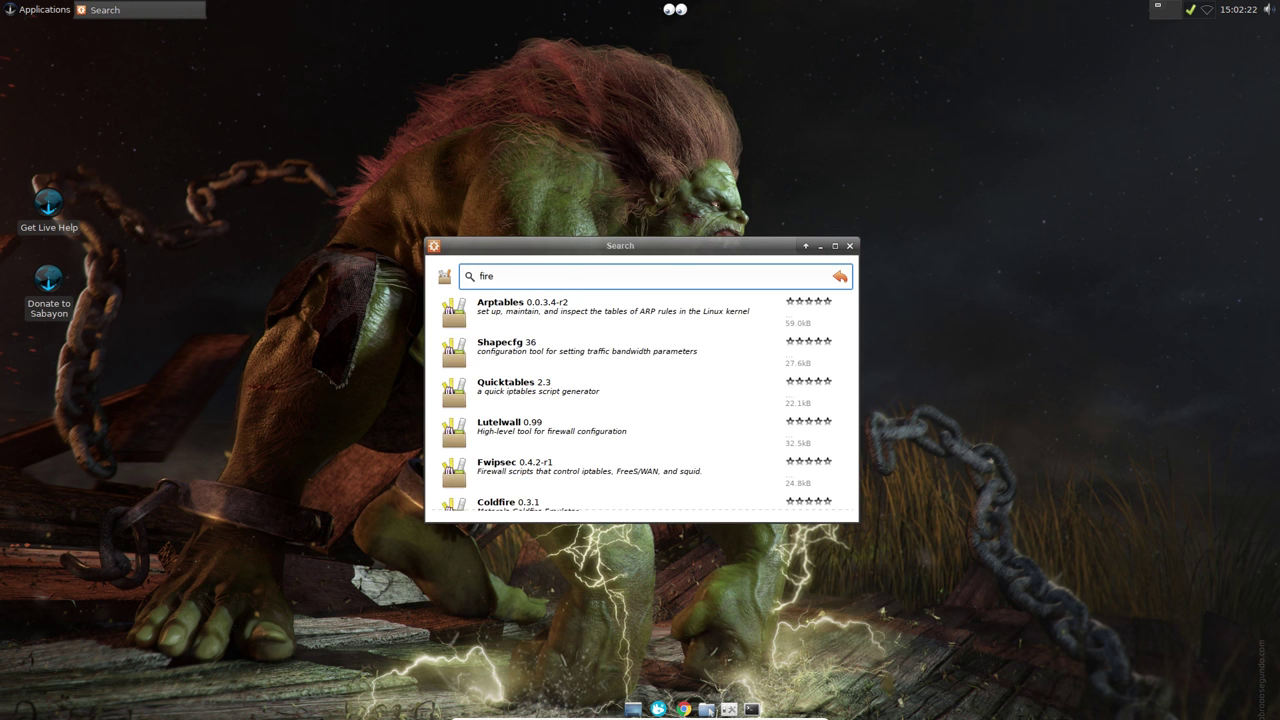
{"action": "type", "text": "fox"}
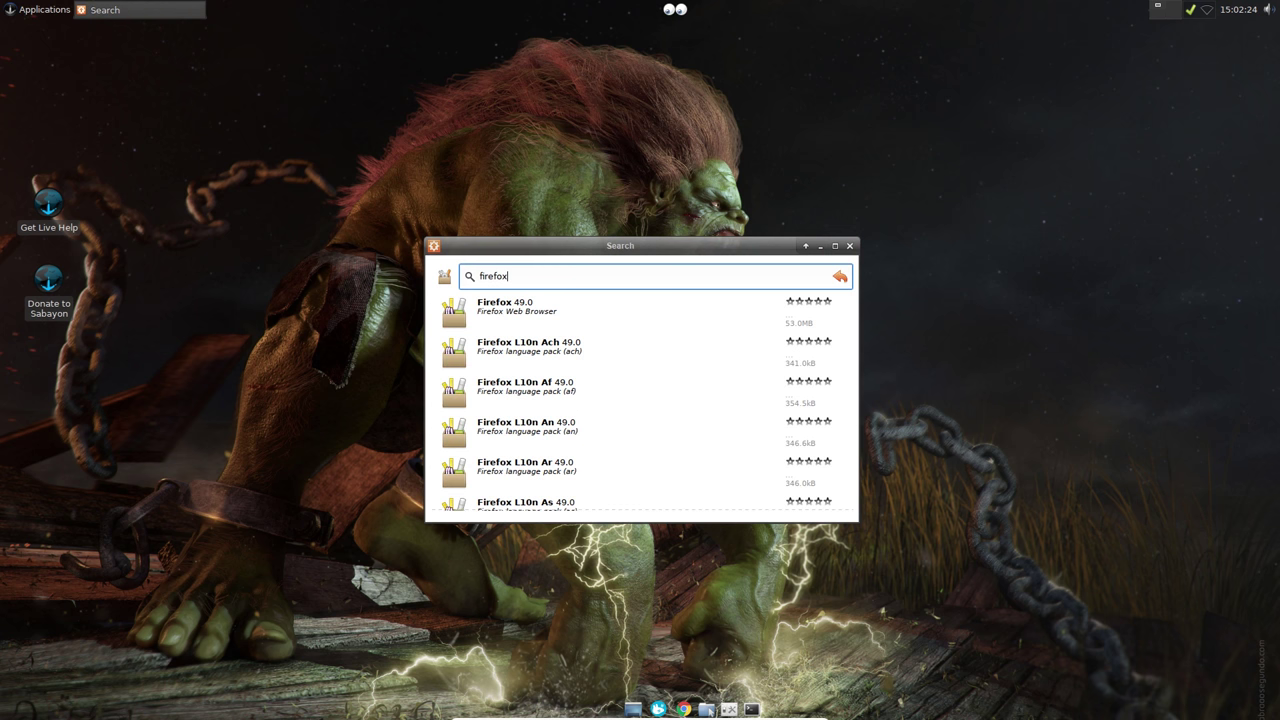
{"action": "left_click", "coordinate": [546, 306]}
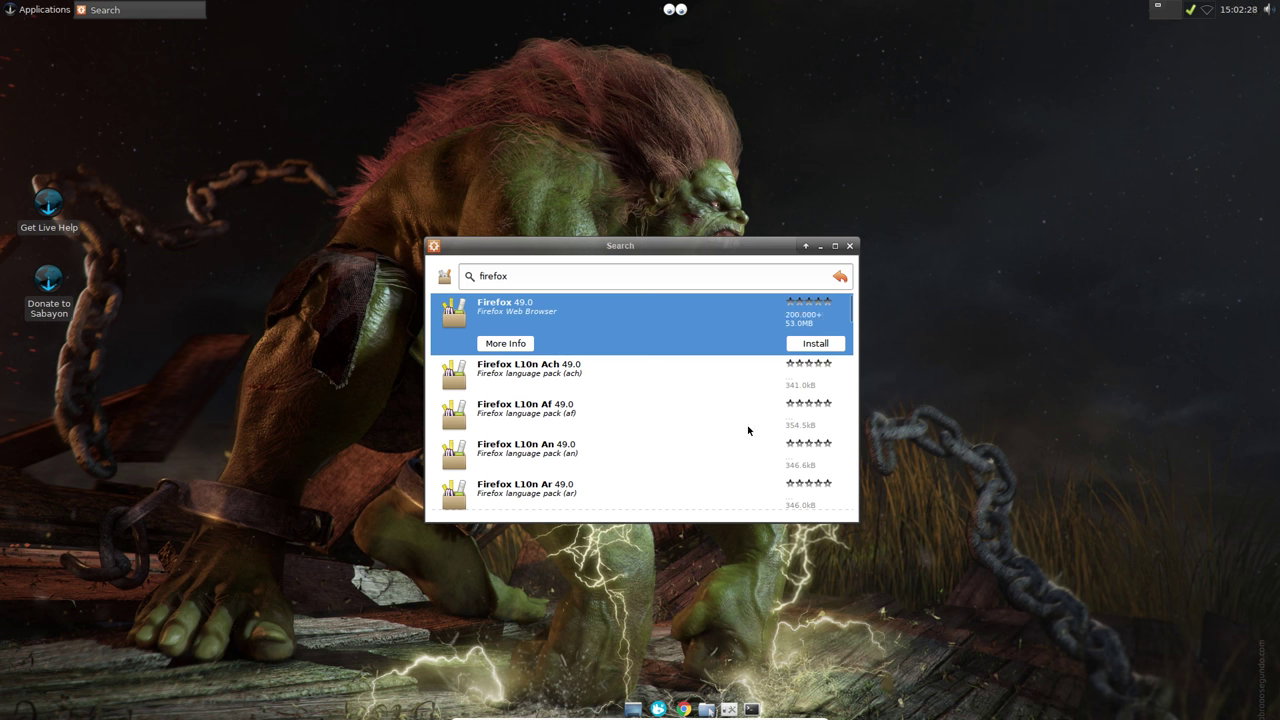
{"action": "left_click", "coordinate": [767, 274]}
{"action": "left_click", "coordinate": [768, 272]}
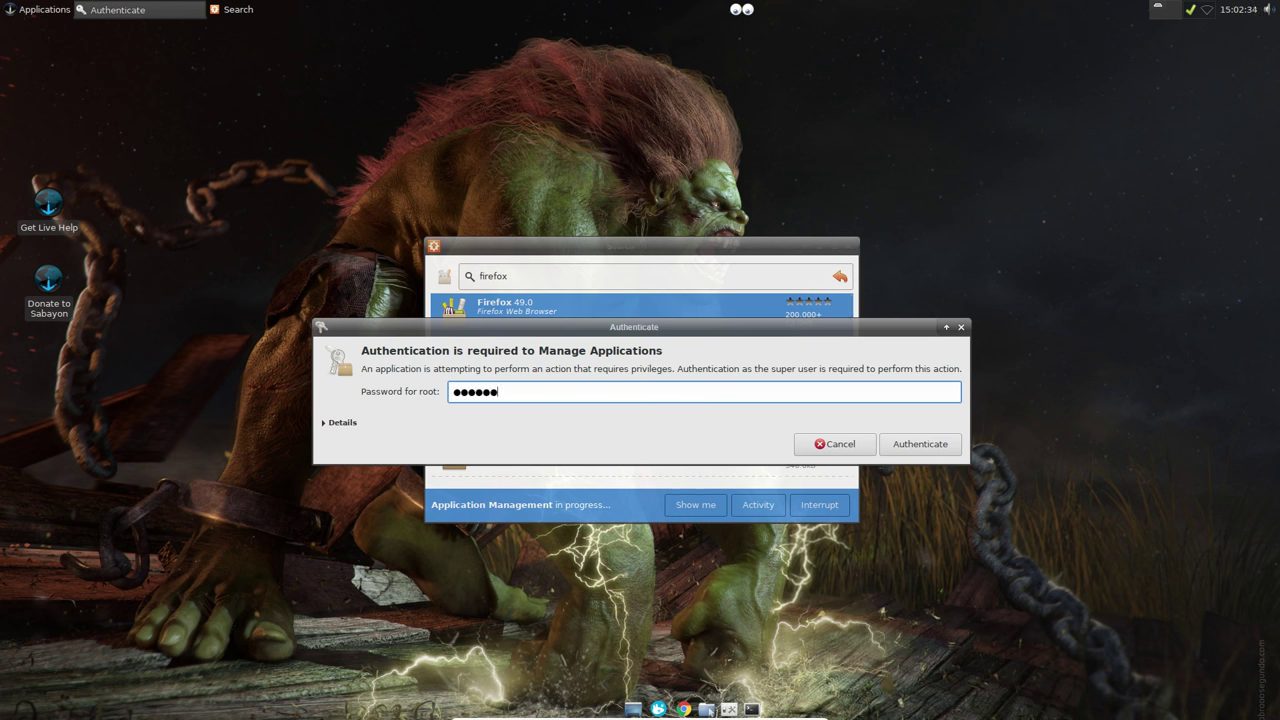
{"action": "key", "text": "Return"}
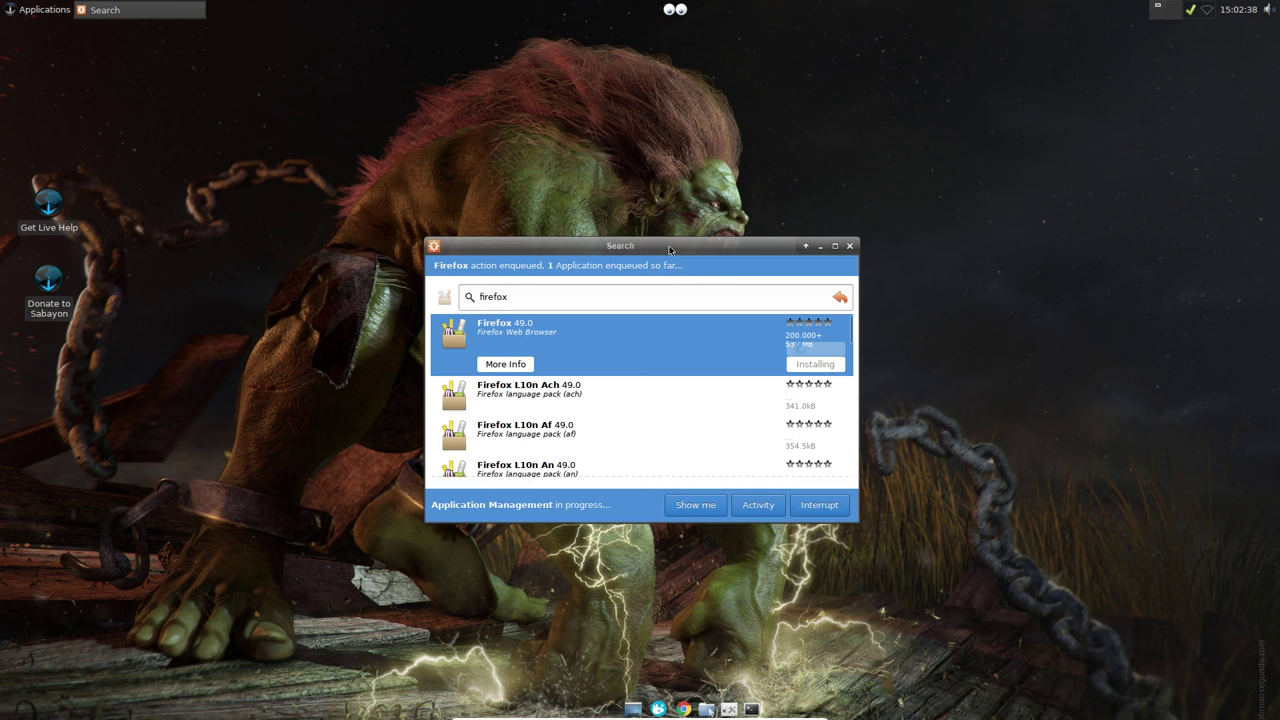
{"action": "left_click_drag", "start_coordinate": [724, 231], "coordinate": [698, 156]}
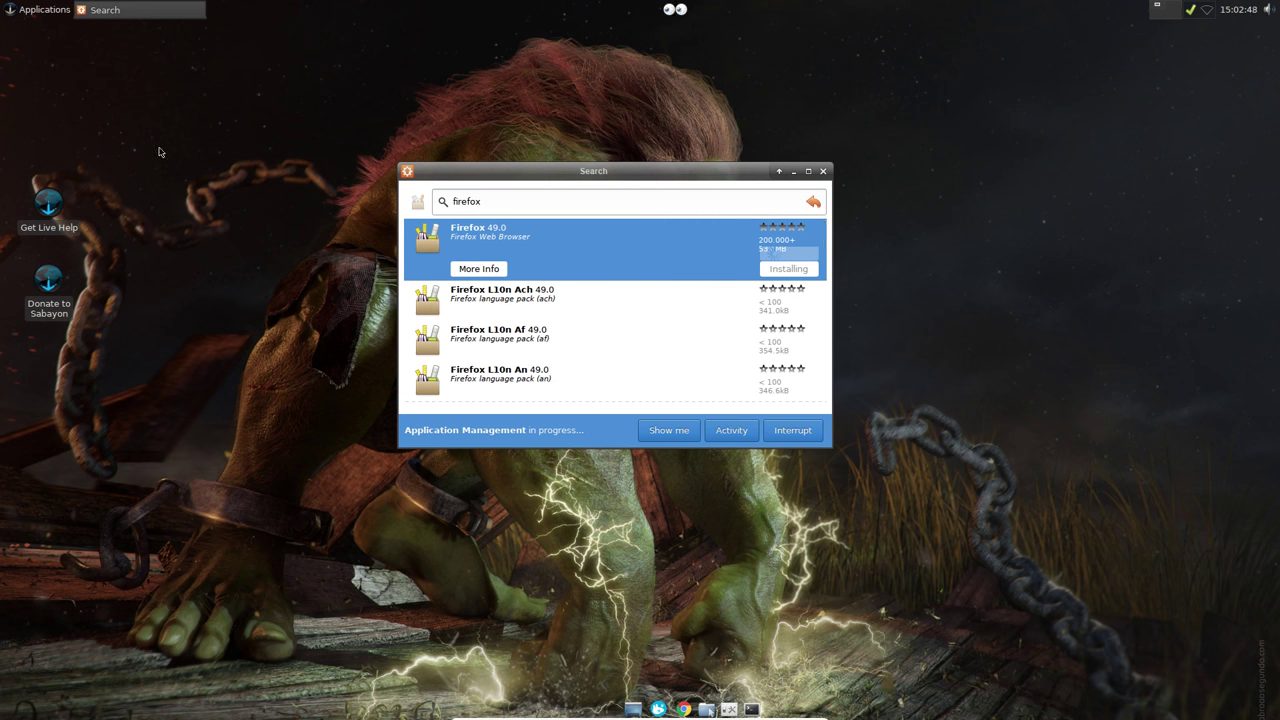
Step: Launch LibreOffice from the applications menu
{"action": "left_click", "coordinate": [44, 10]}
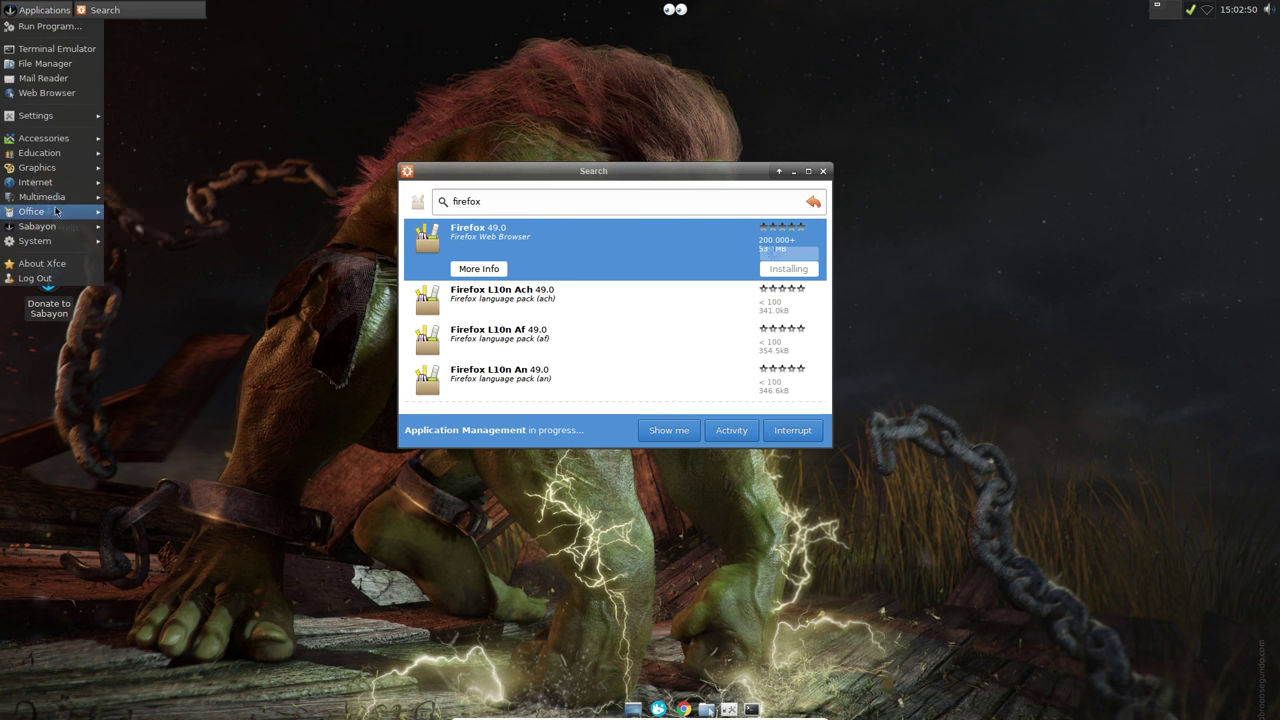
{"action": "mouse_move", "coordinate": [56, 212]}
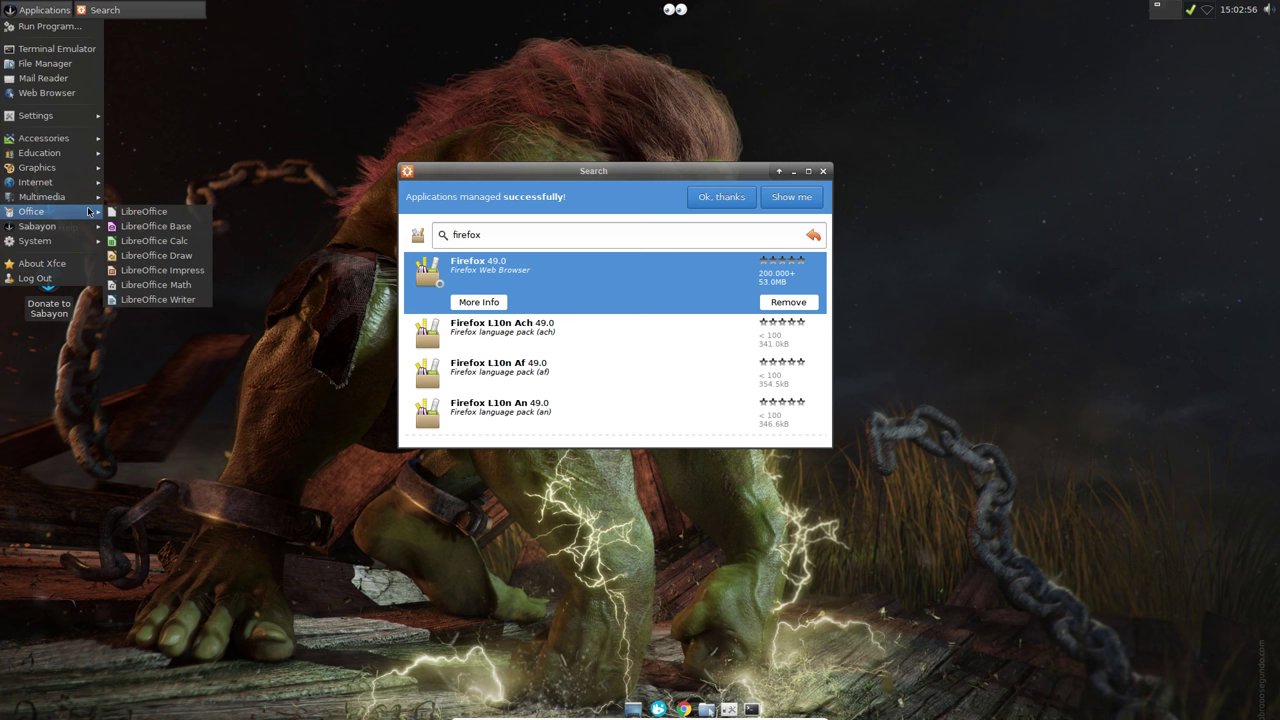
{"action": "left_click", "coordinate": [143, 211]}
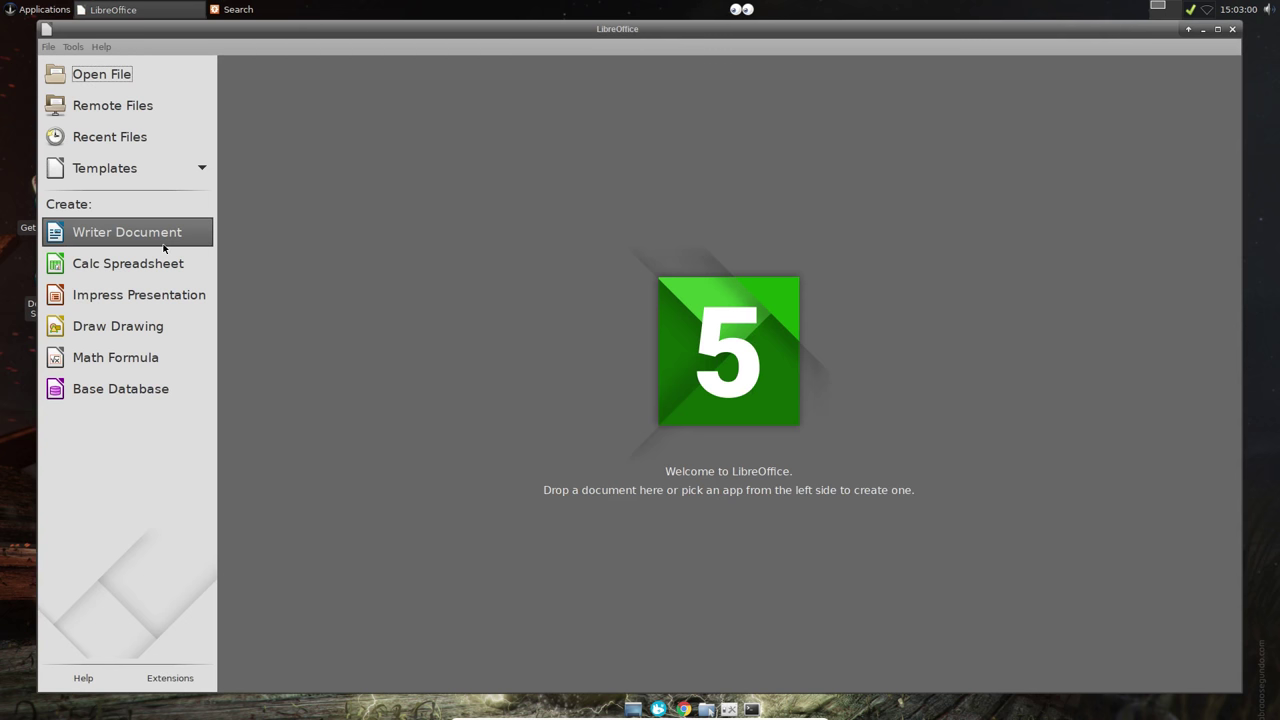
Step: Create a blank Calc spreadsheet from the Start Center, then close the Calc window
{"action": "left_click", "coordinate": [160, 263]}
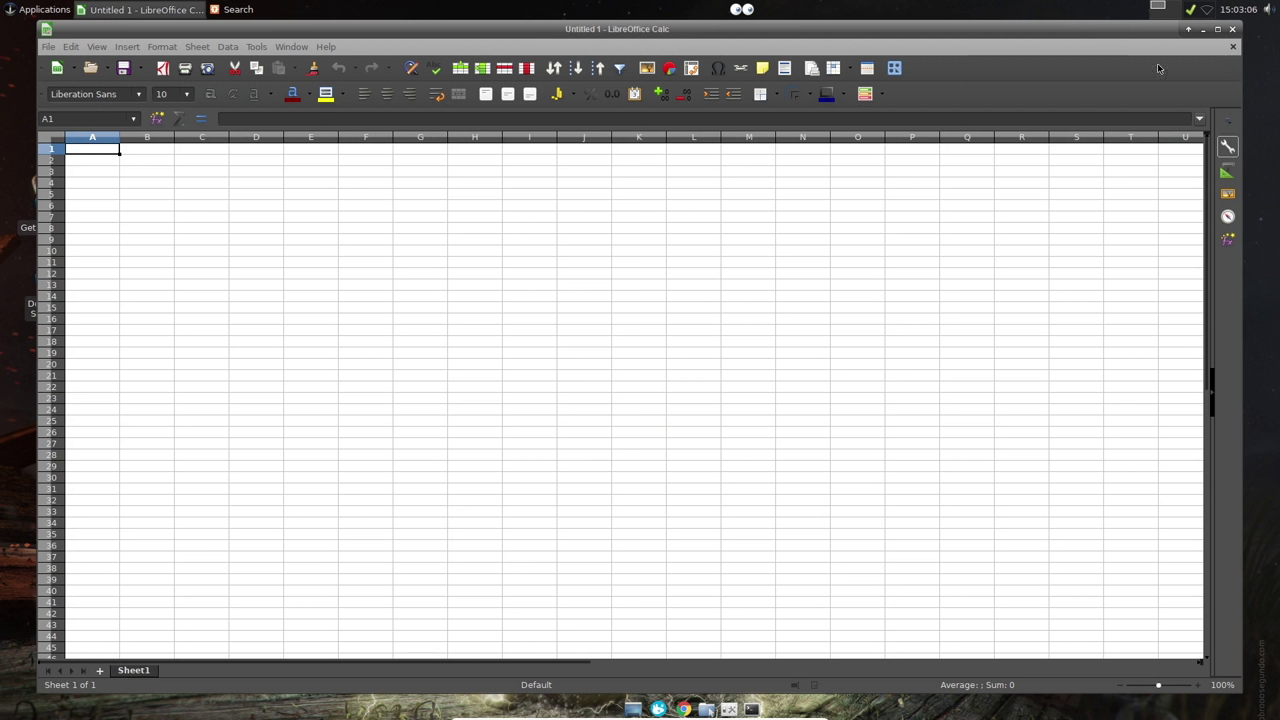
{"action": "left_click", "coordinate": [1232, 29]}
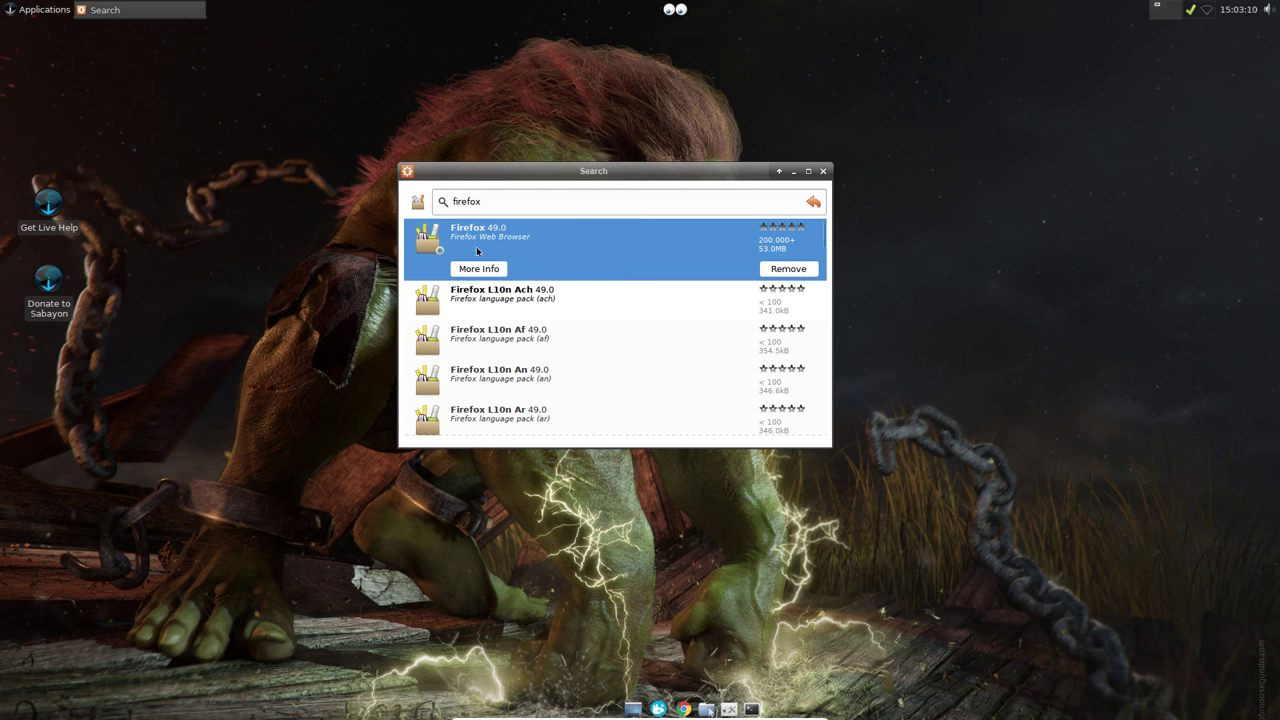
Step: Search Rigo for 'wps', view the Wps Office package, then close the search window
{"action": "double_click", "coordinate": [496, 196]}
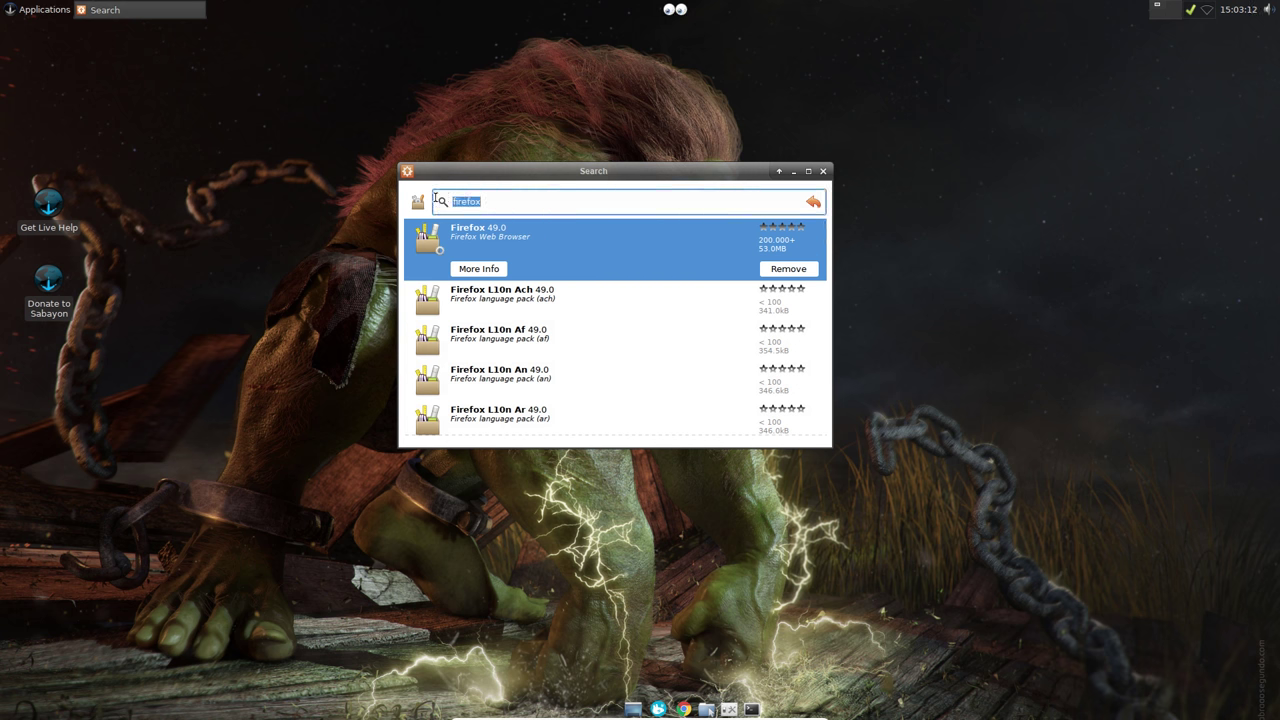
{"action": "type", "text": "wps"}
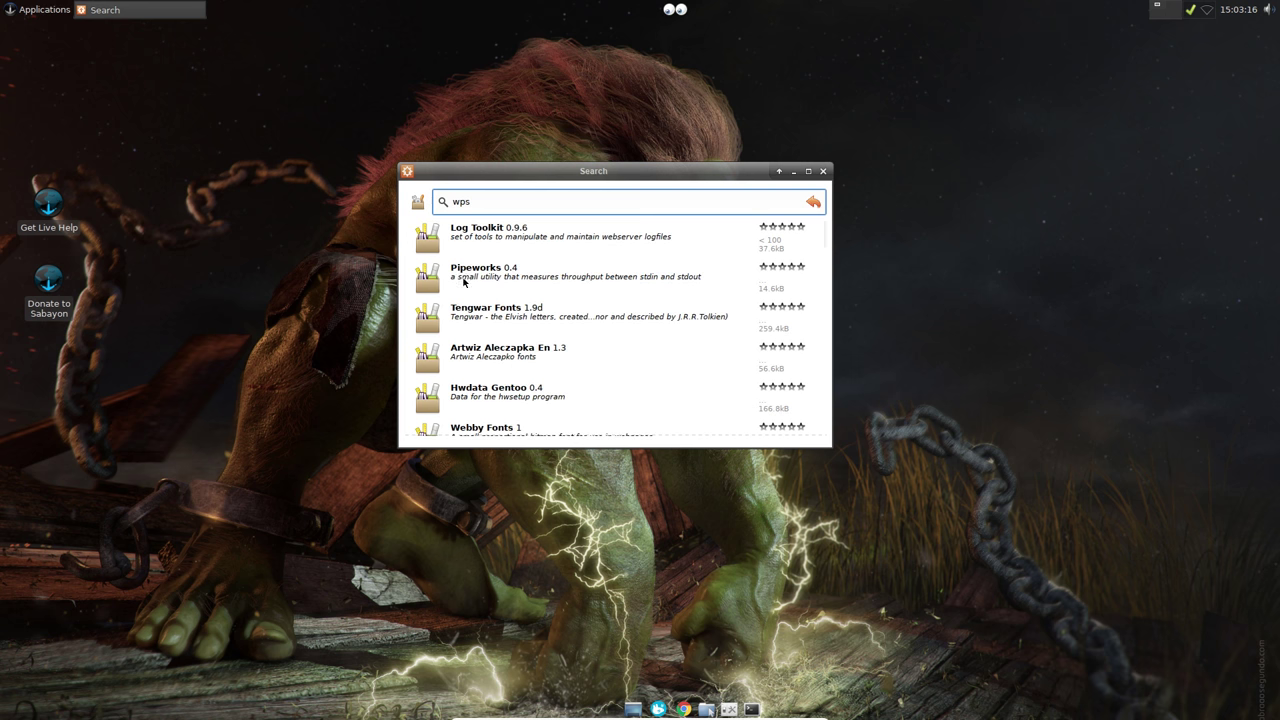
{"action": "left_click", "coordinate": [484, 275]}
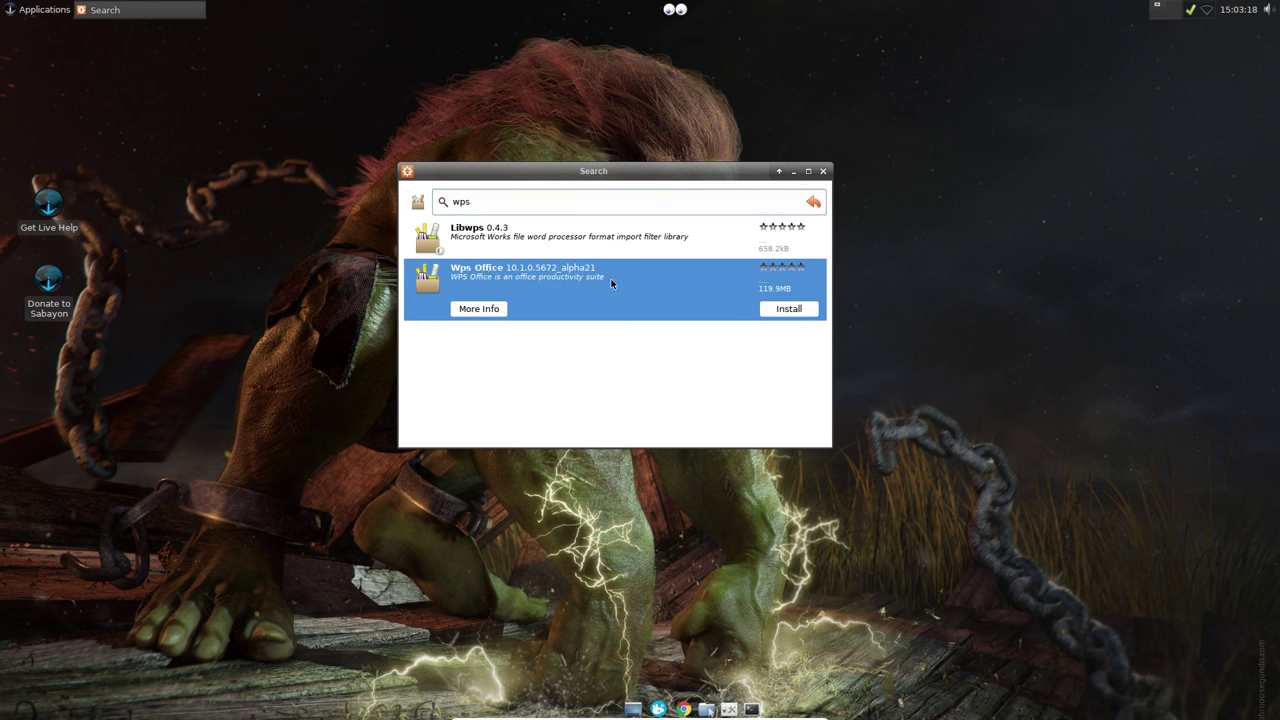
{"action": "left_click", "coordinate": [824, 173]}
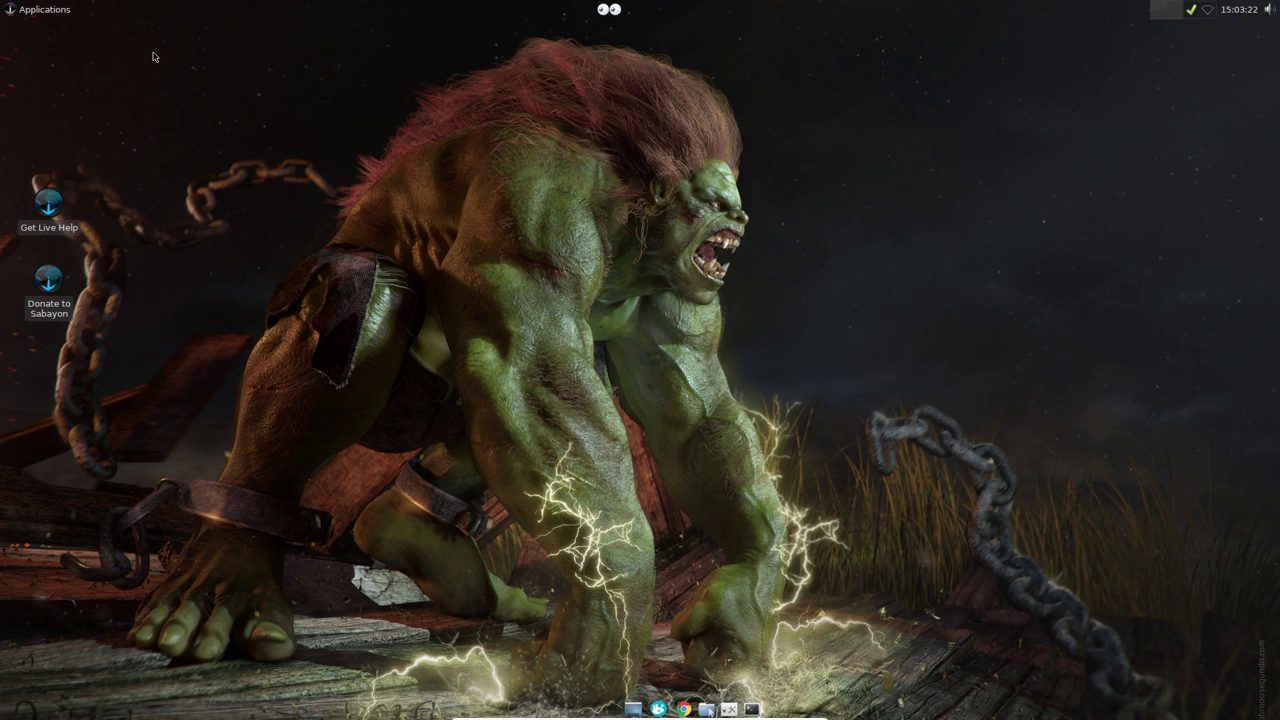
Step: Launch Firefox, skip importing browser data, and close the Start Page and More protection tabs
{"action": "left_click", "coordinate": [61, 9]}
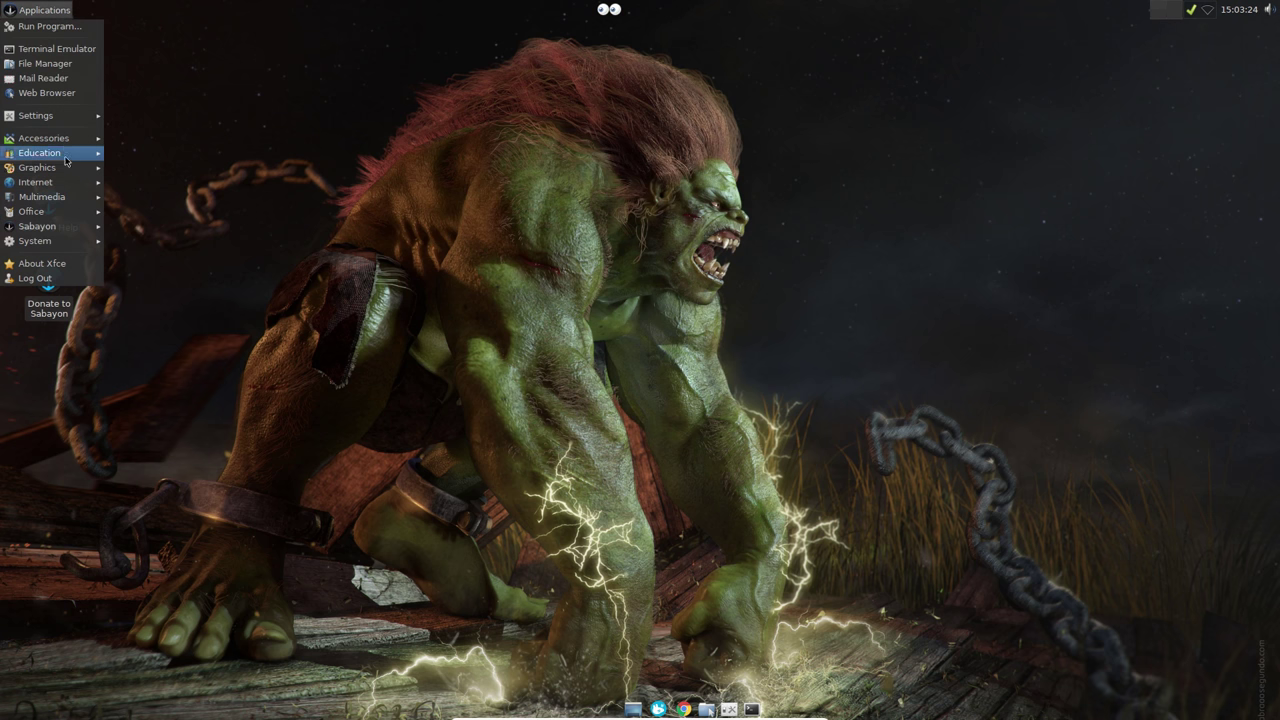
{"action": "mouse_move", "coordinate": [70, 184]}
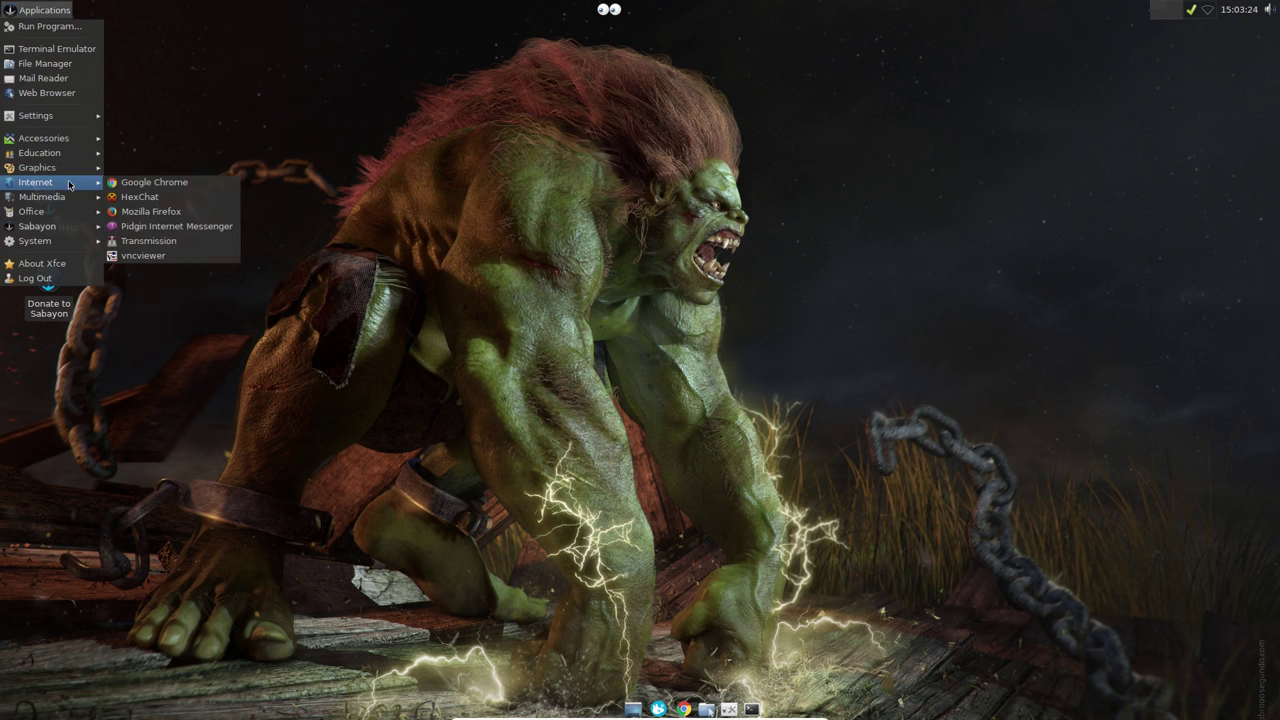
{"action": "left_click", "coordinate": [152, 212]}
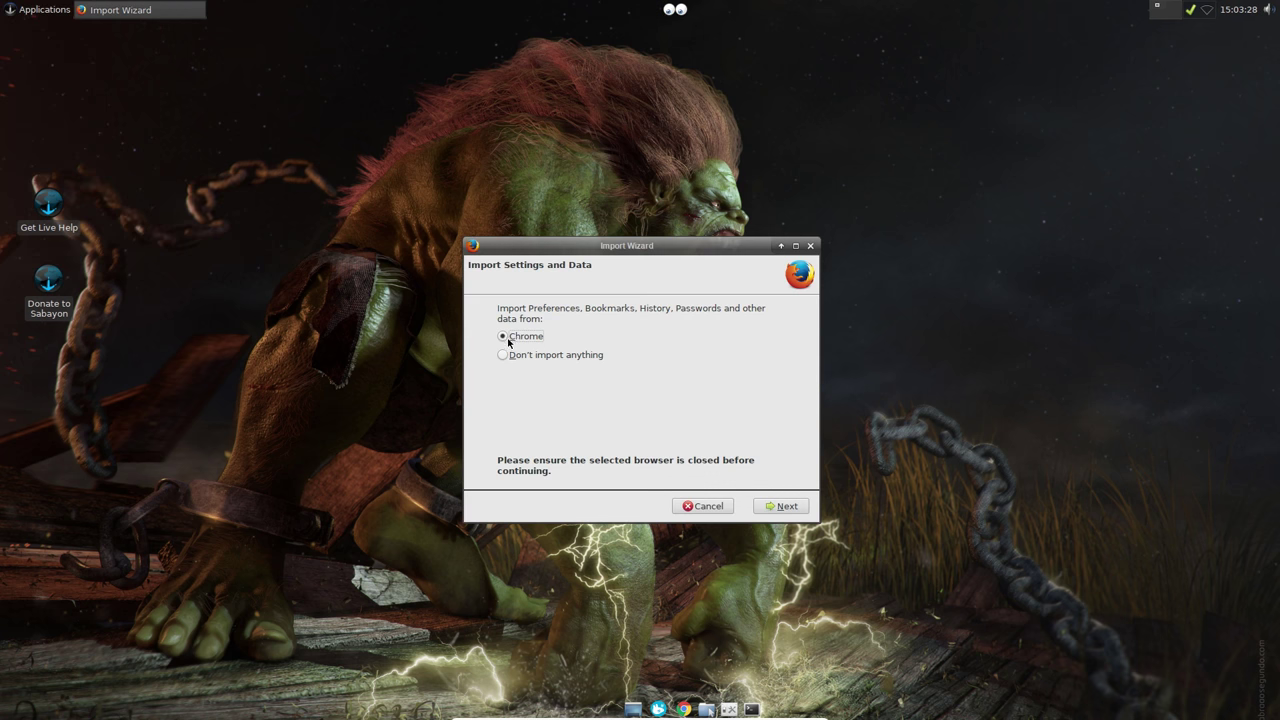
{"action": "left_click", "coordinate": [504, 355]}
{"action": "left_click", "coordinate": [779, 506]}
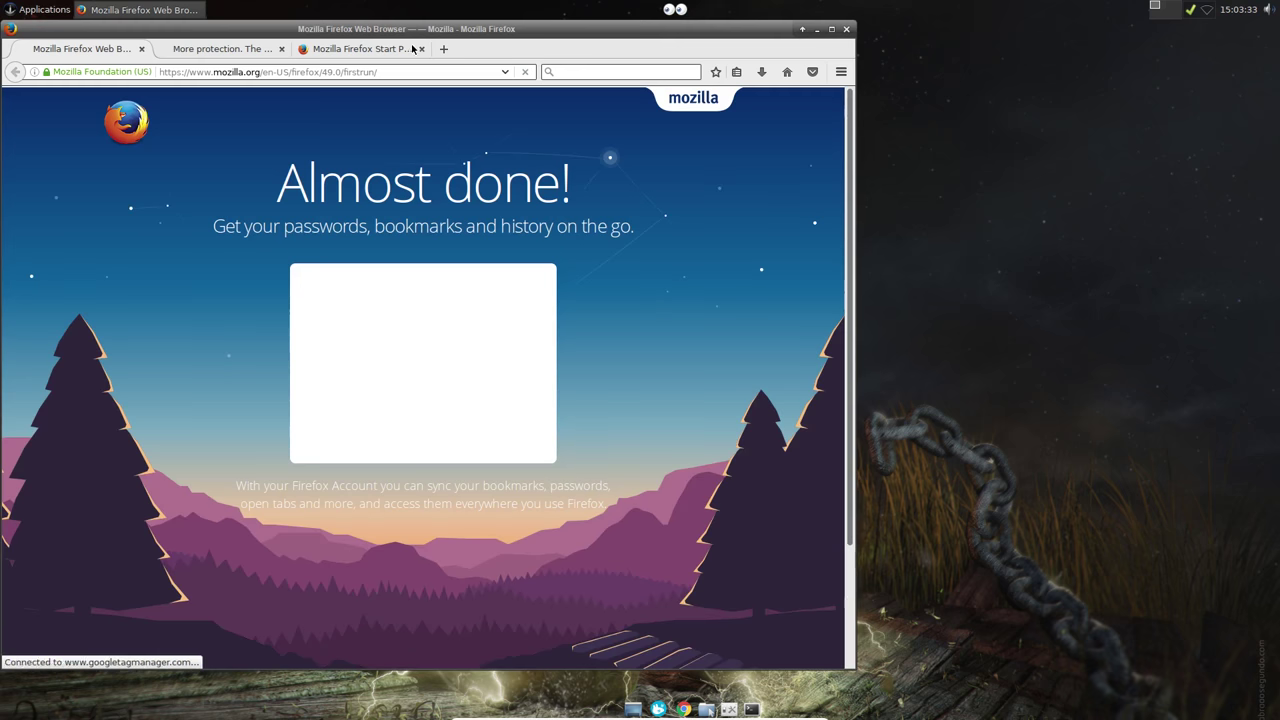
{"action": "left_click", "coordinate": [421, 48]}
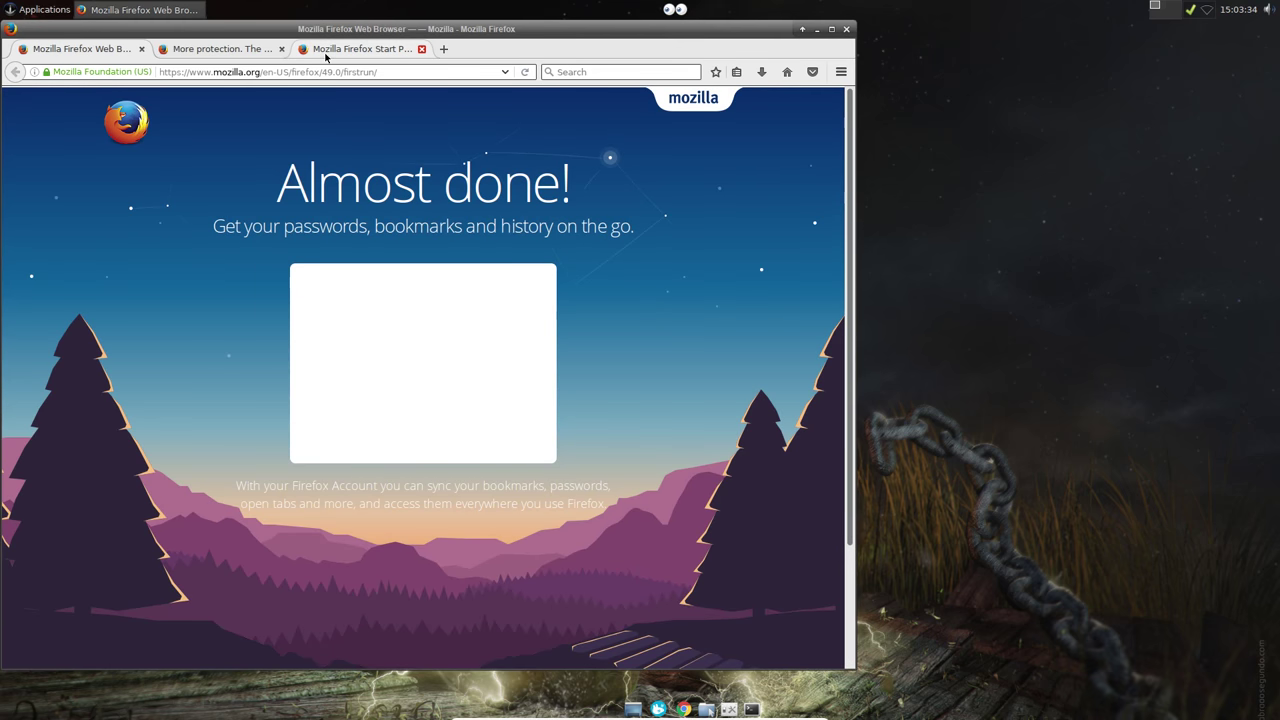
{"action": "left_click", "coordinate": [283, 49]}
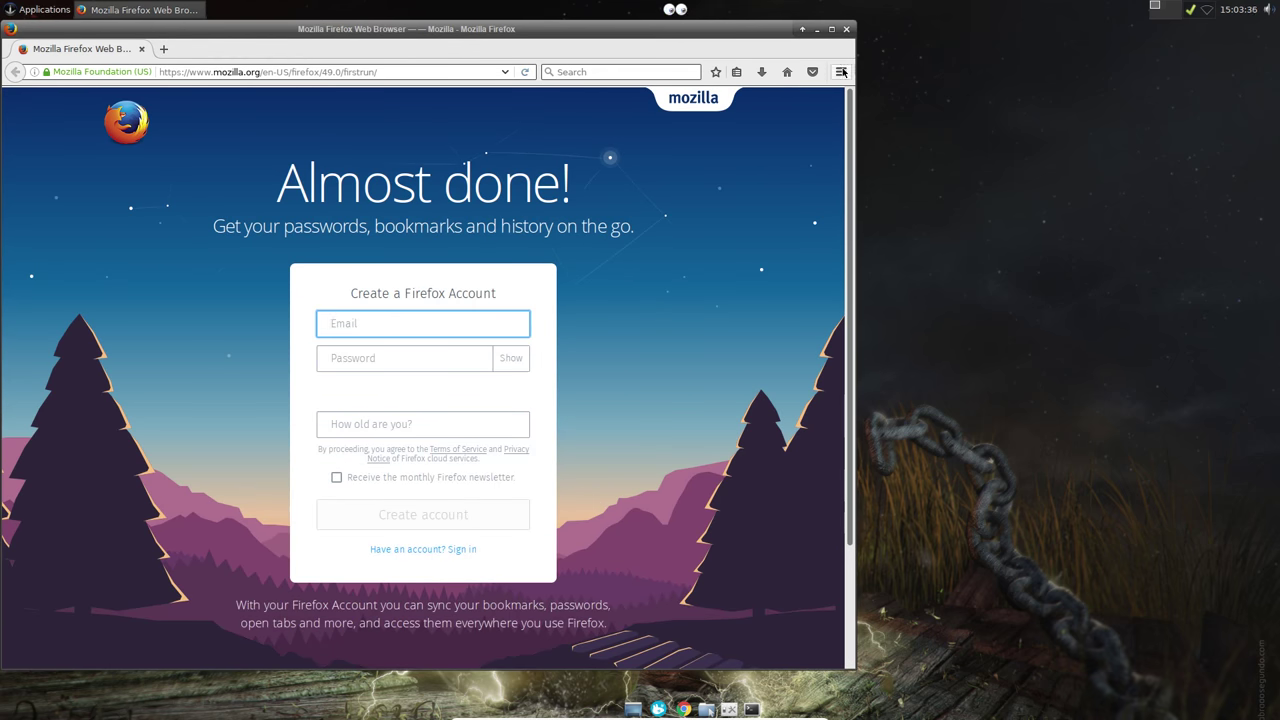
Step: Turn on the Block ads add-on in the Add-ons Manager
{"action": "left_click", "coordinate": [841, 72]}
{"action": "left_click", "coordinate": [809, 276]}
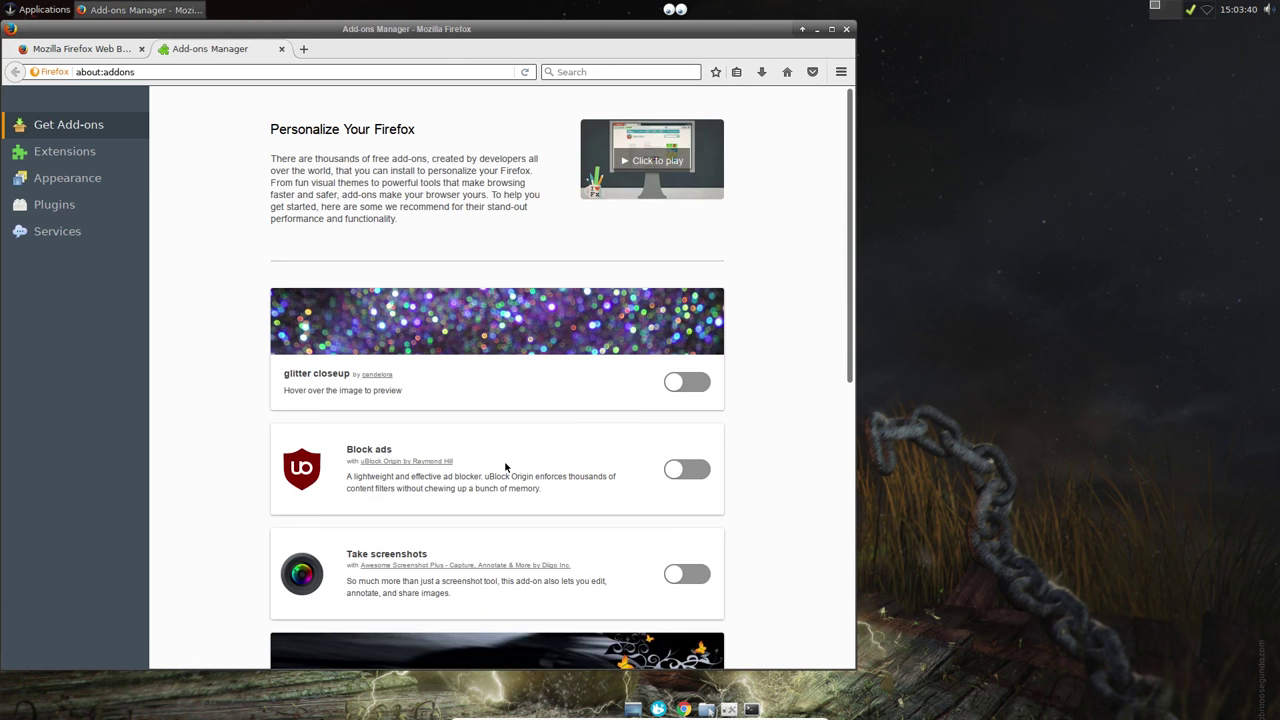
{"action": "left_click", "coordinate": [681, 476]}
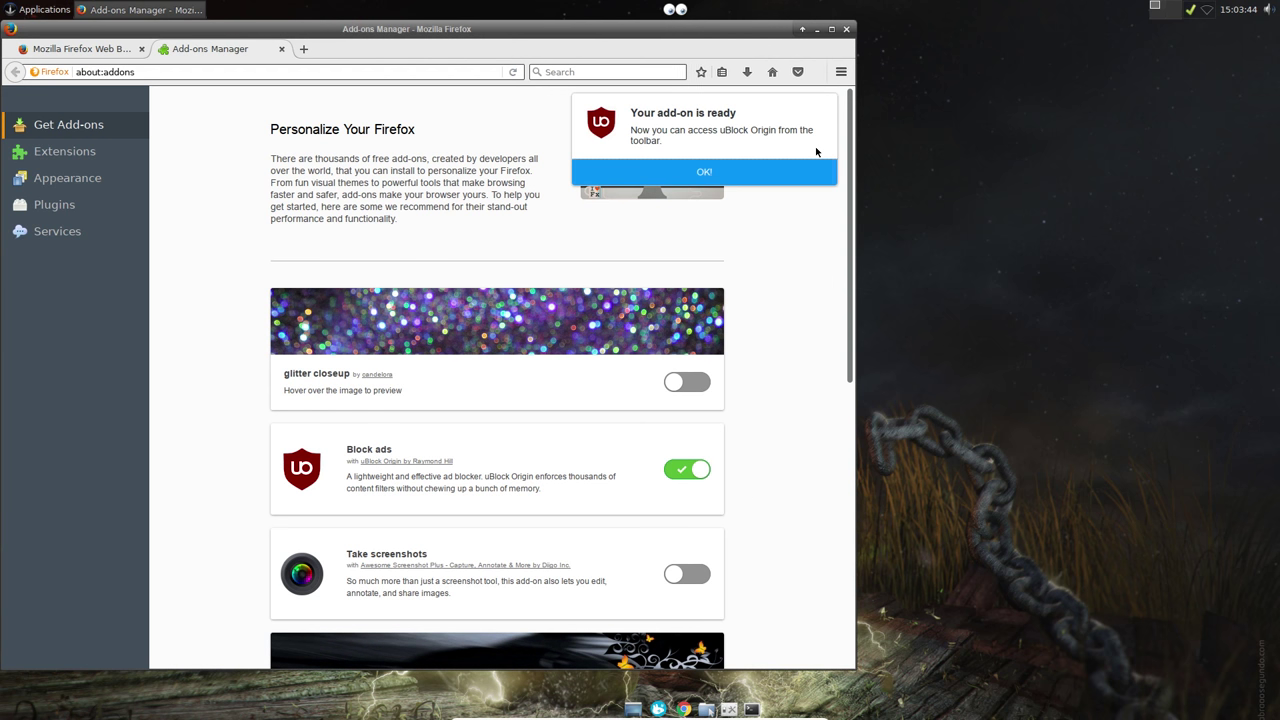
{"action": "left_click", "coordinate": [777, 168]}
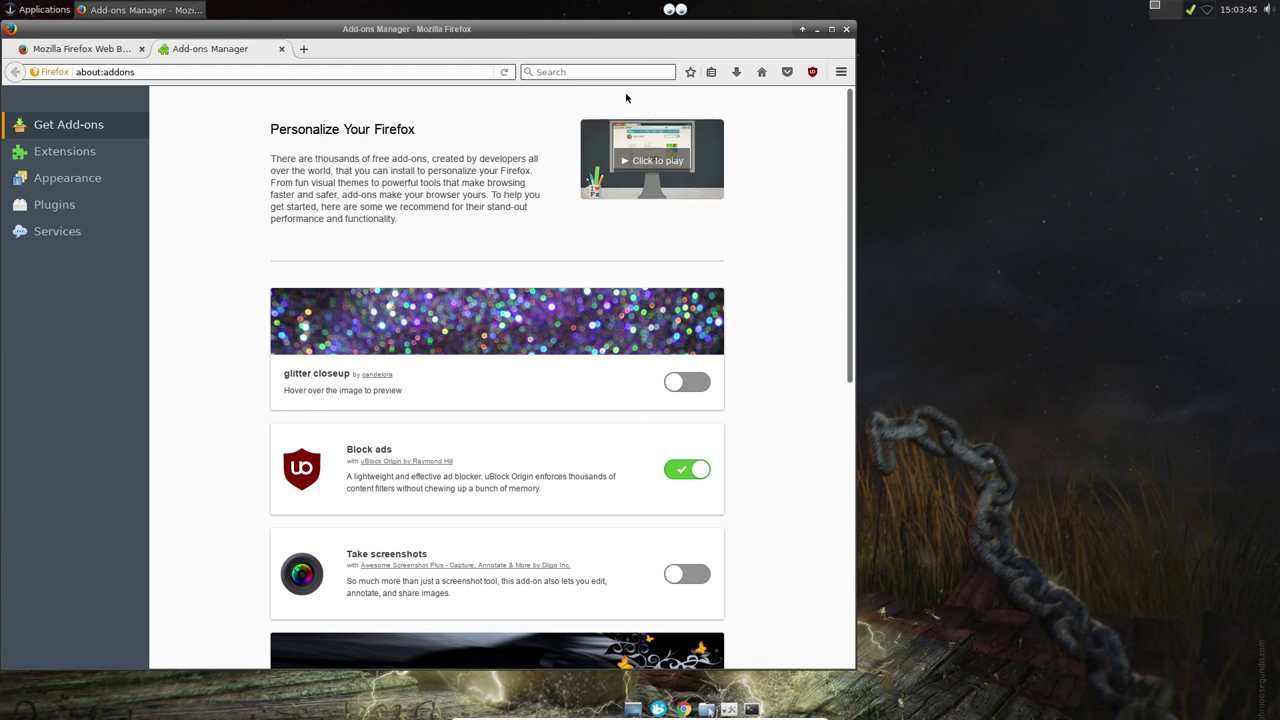
{"action": "left_click", "coordinate": [281, 49]}
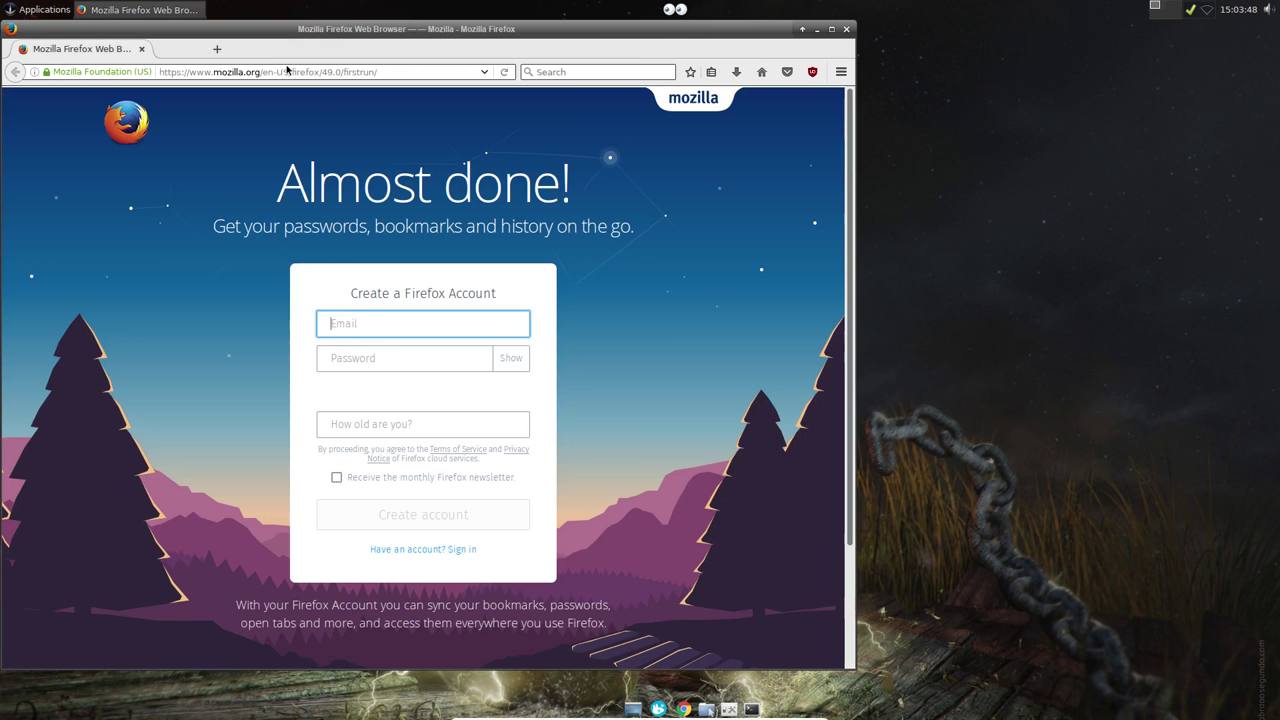
Step: Go to the Google homepage and show the menu bar and bookmarks toolbar
{"action": "left_click", "coordinate": [531, 74]}
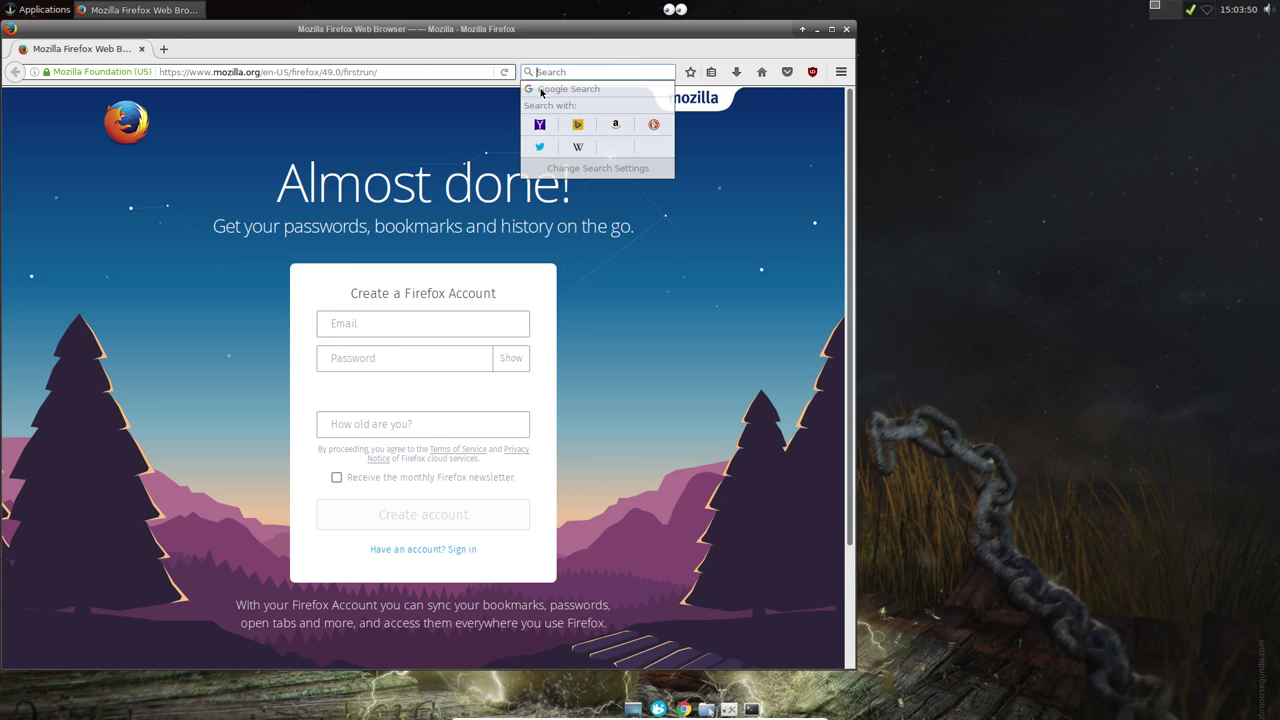
{"action": "left_click", "coordinate": [540, 124]}
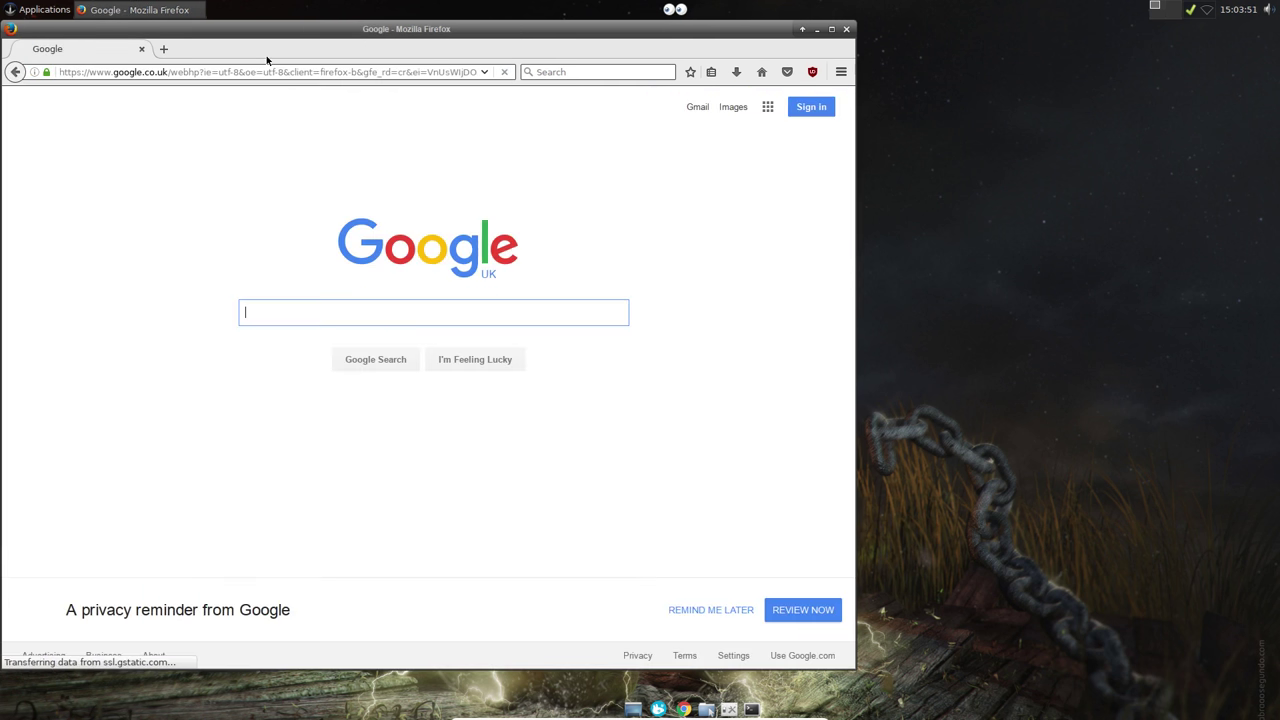
{"action": "right_click", "coordinate": [267, 60]}
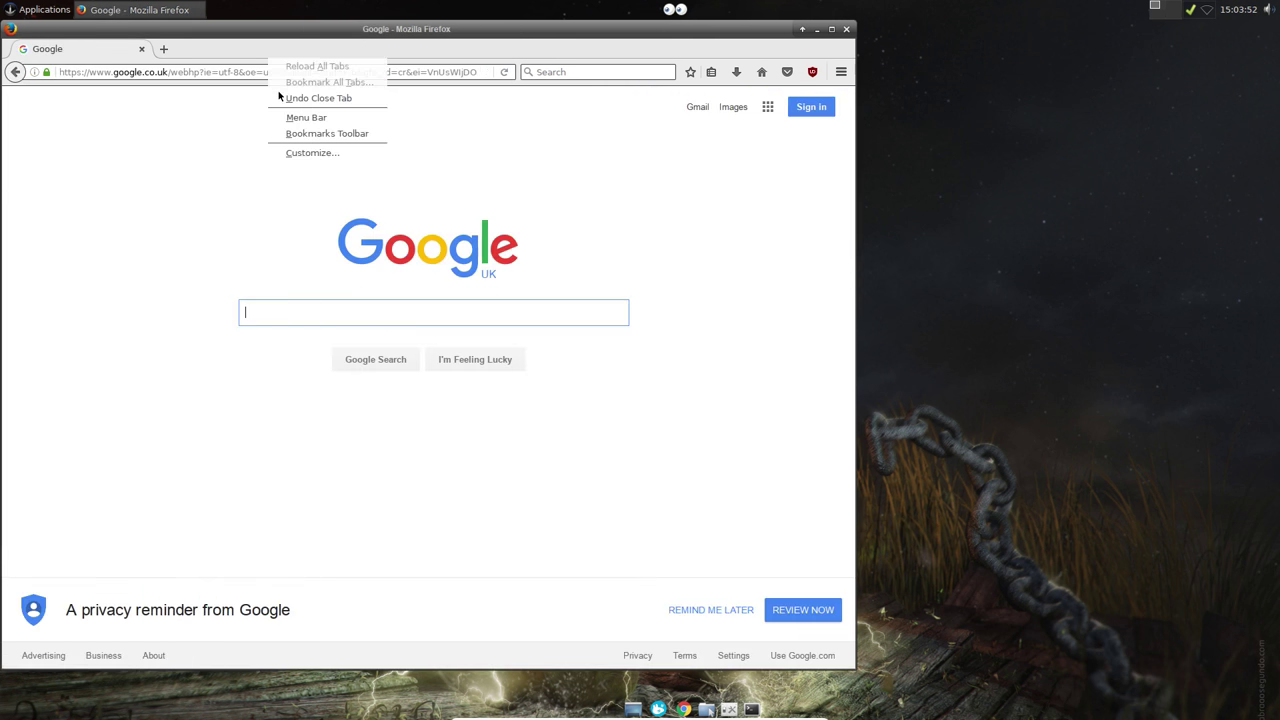
{"action": "left_click", "coordinate": [300, 108]}
{"action": "right_click", "coordinate": [261, 65]}
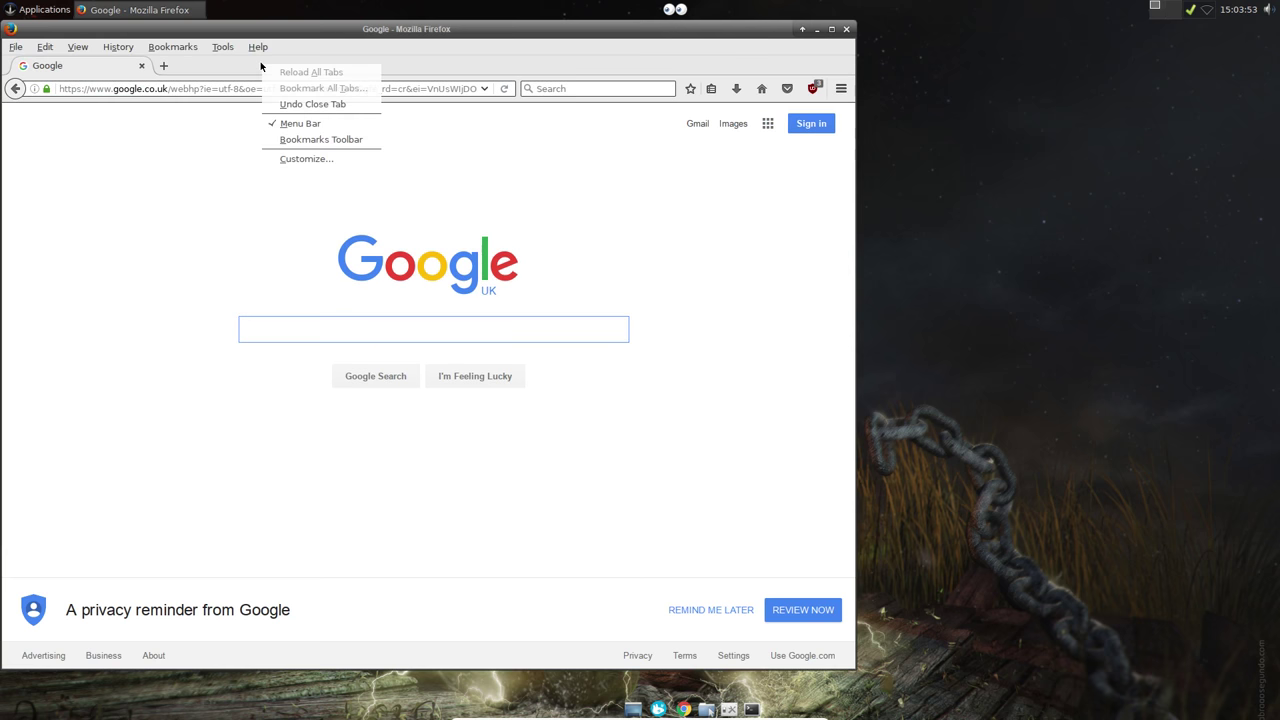
{"action": "left_click", "coordinate": [280, 139]}
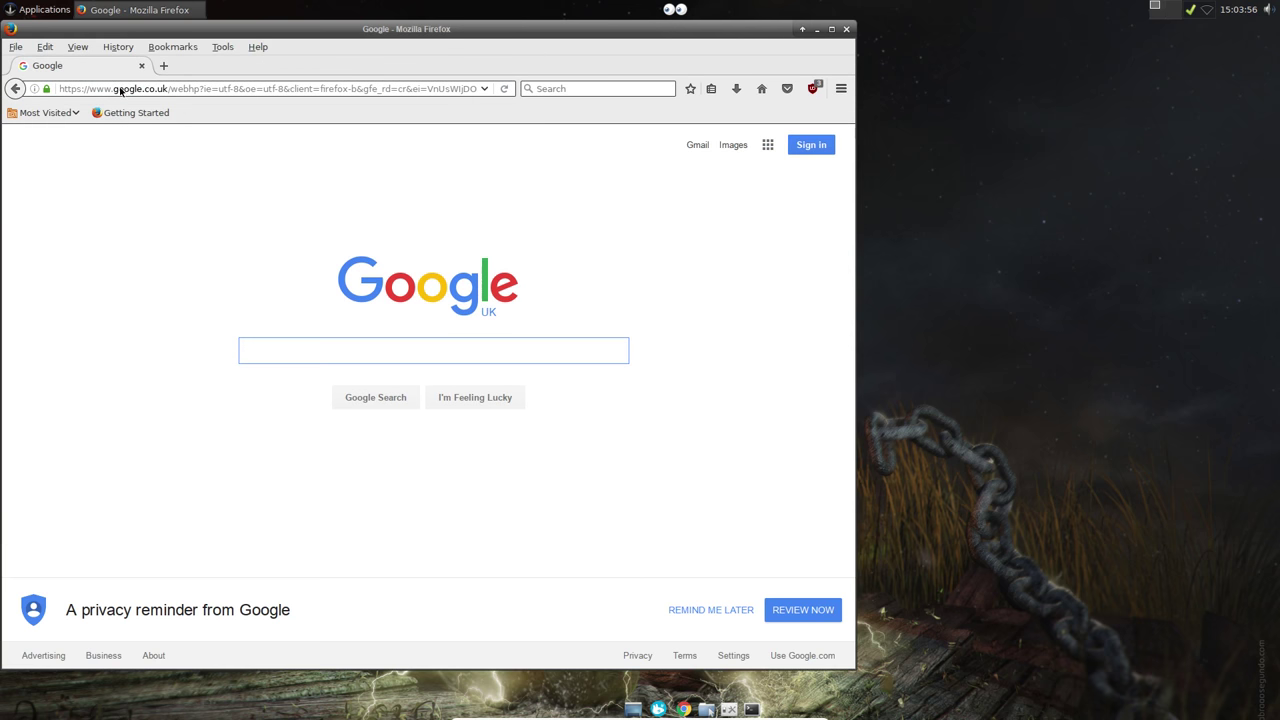
Step: Bookmark the Google page on the toolbar and delete the Getting Started bookmark
{"action": "left_click_drag", "start_coordinate": [120, 90], "coordinate": [200, 113]}
{"action": "right_click", "coordinate": [125, 113]}
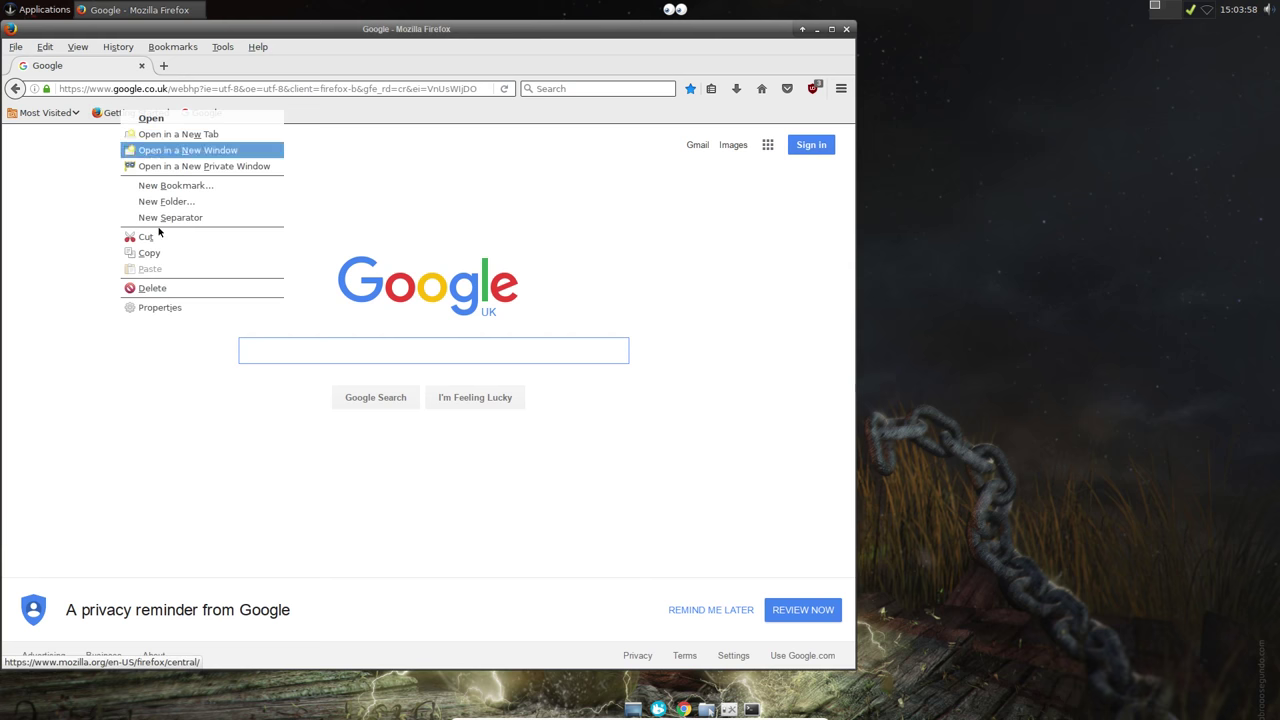
{"action": "left_click", "coordinate": [157, 288]}
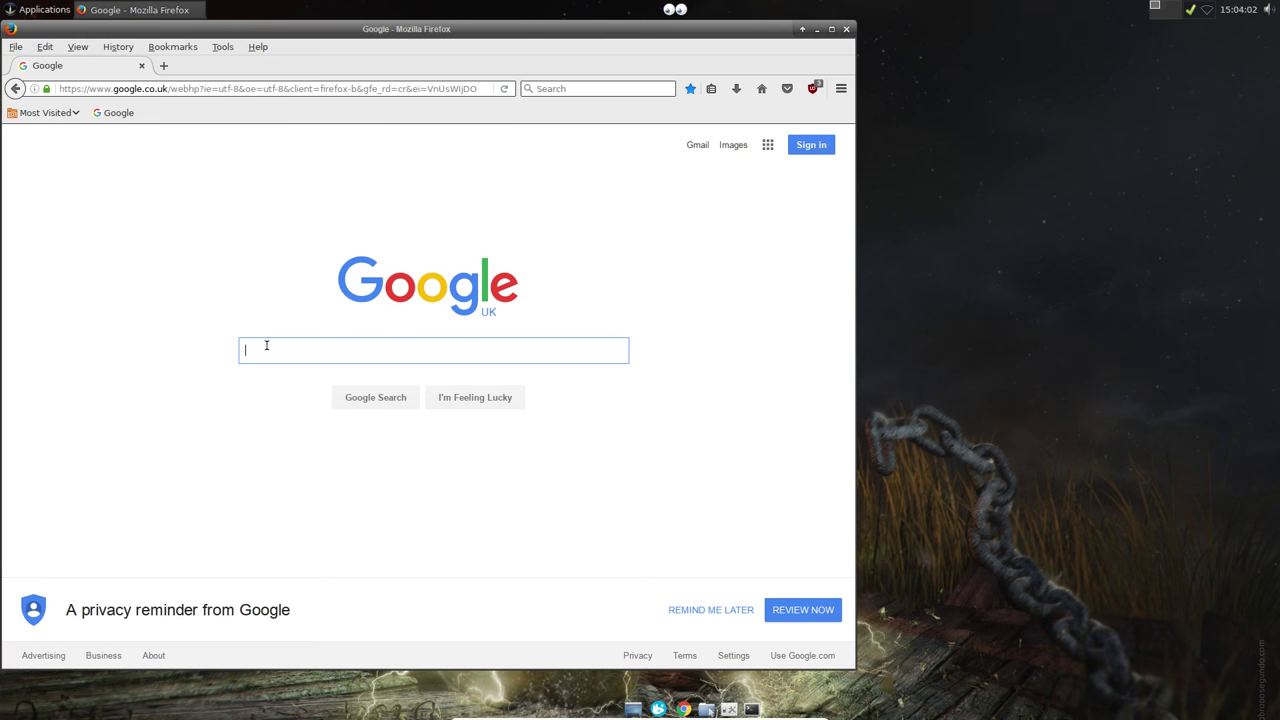
Step: Search Google for xfce themes and open Xfce-Look.org's Icon Themes category
{"action": "type", "text": "xfce"}
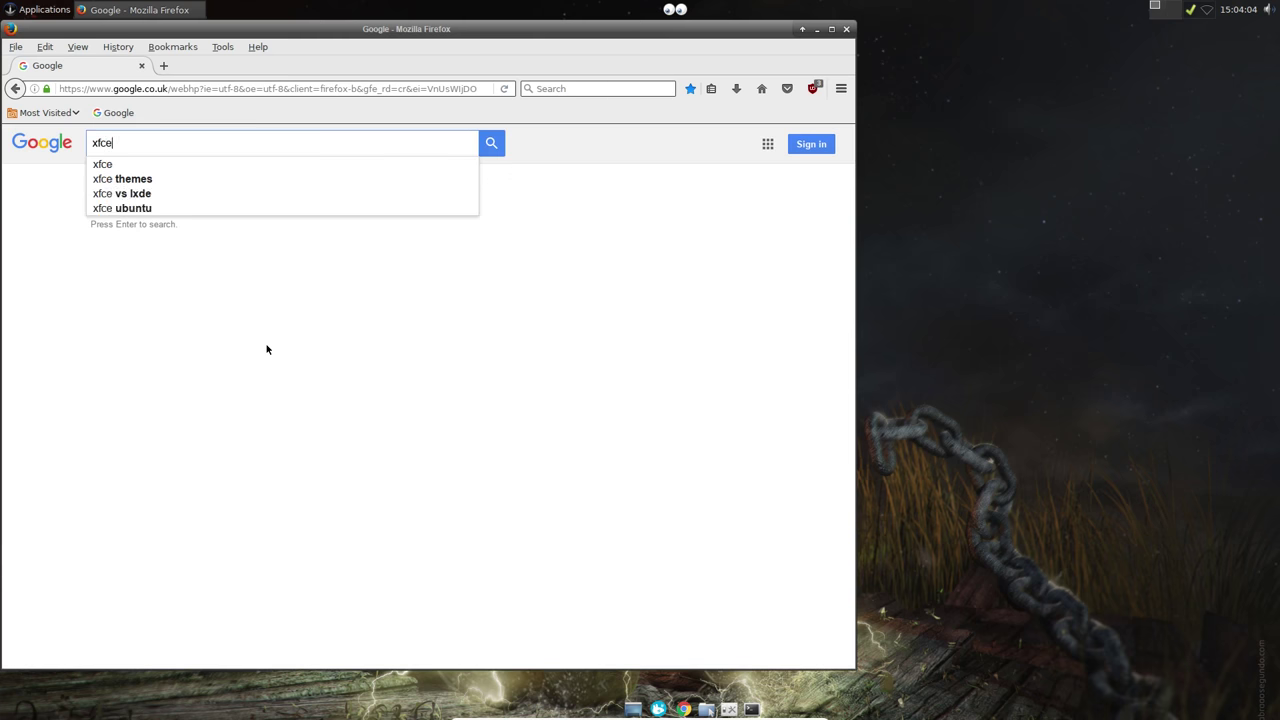
{"action": "left_click", "coordinate": [164, 179]}
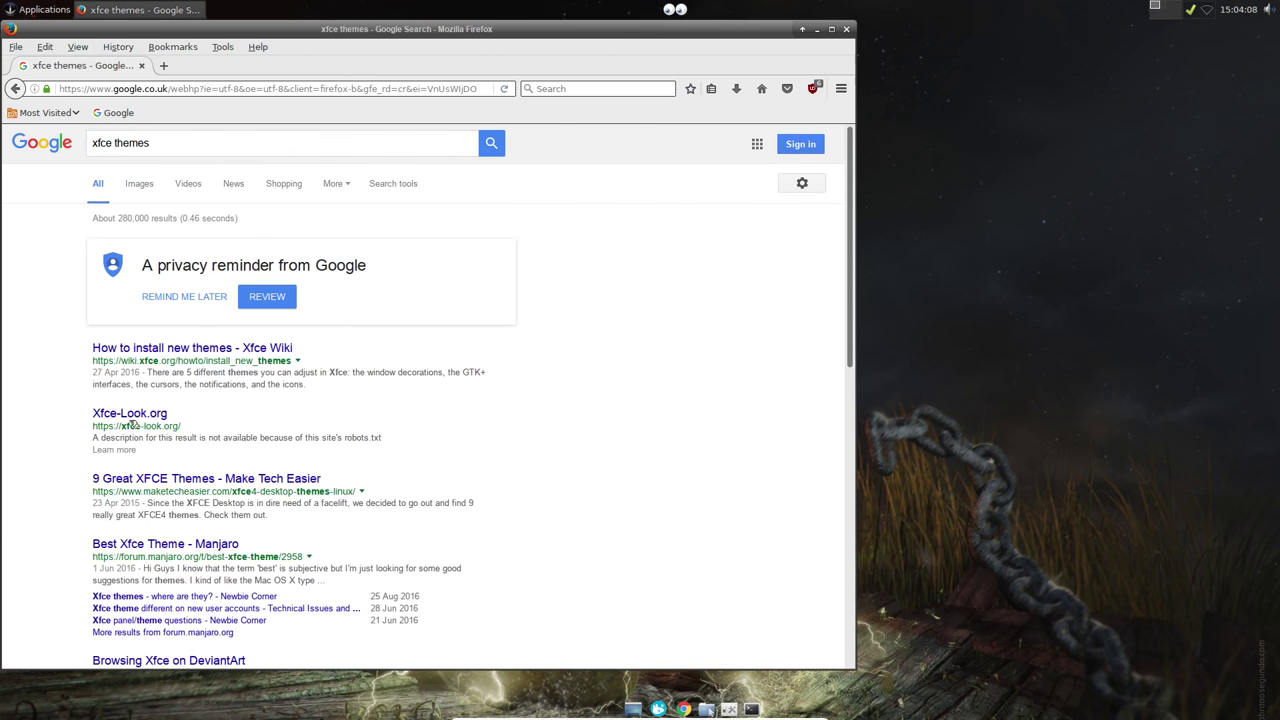
{"action": "left_click", "coordinate": [147, 415]}
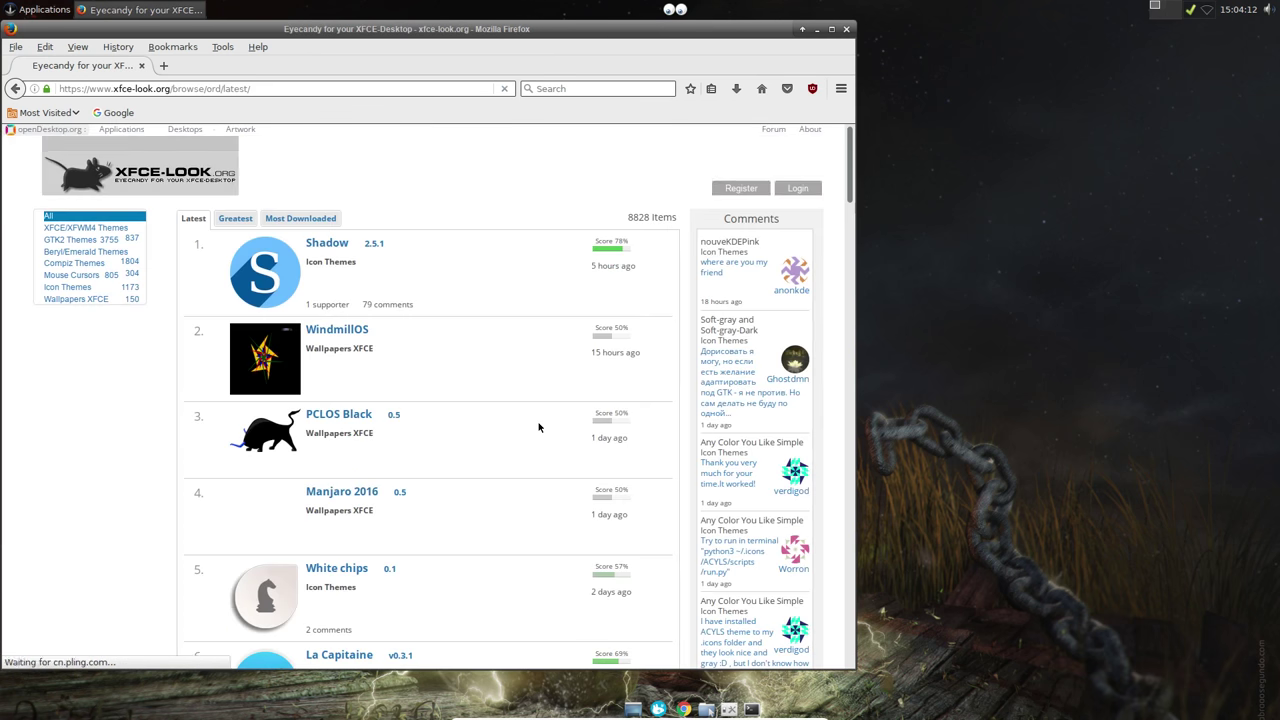
{"action": "left_click", "coordinate": [67, 287]}
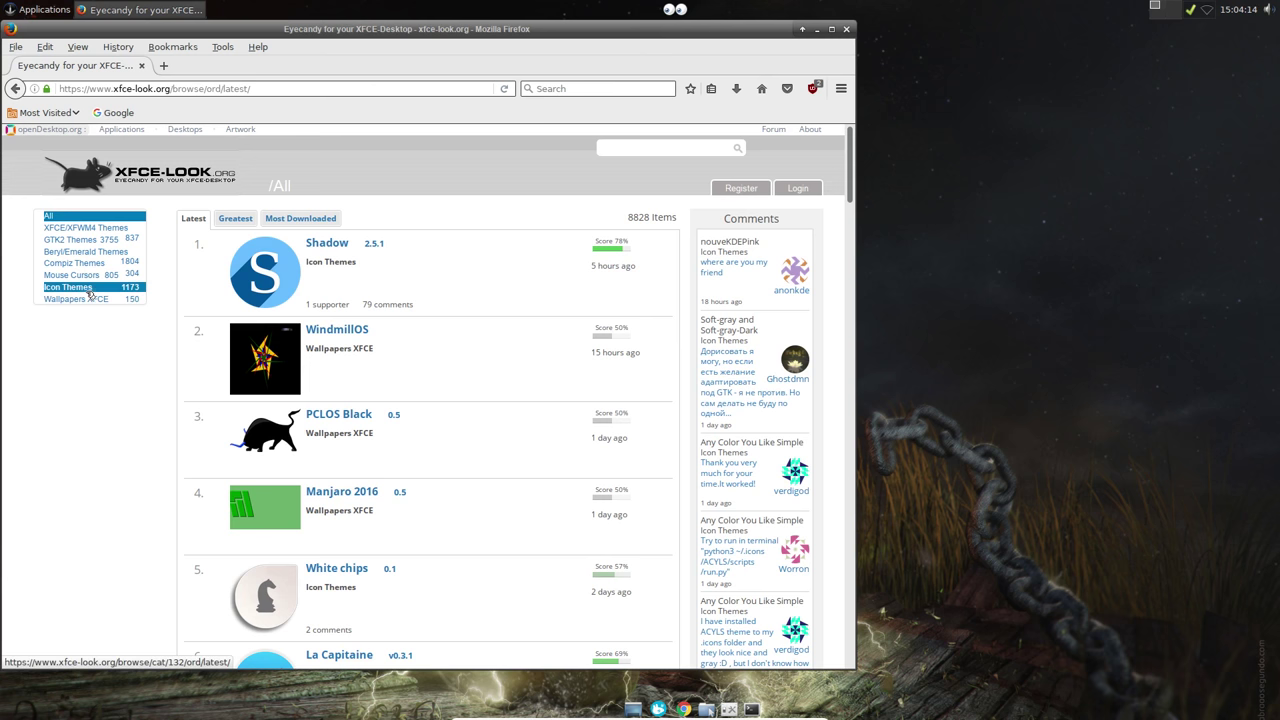
Step: Maximise the browser, go to icon themes page 2 and open Numix White
{"action": "left_click", "coordinate": [831, 29]}
{"action": "scroll", "coordinate": [617, 456], "scroll_direction": "down", "scroll_amount": 15}
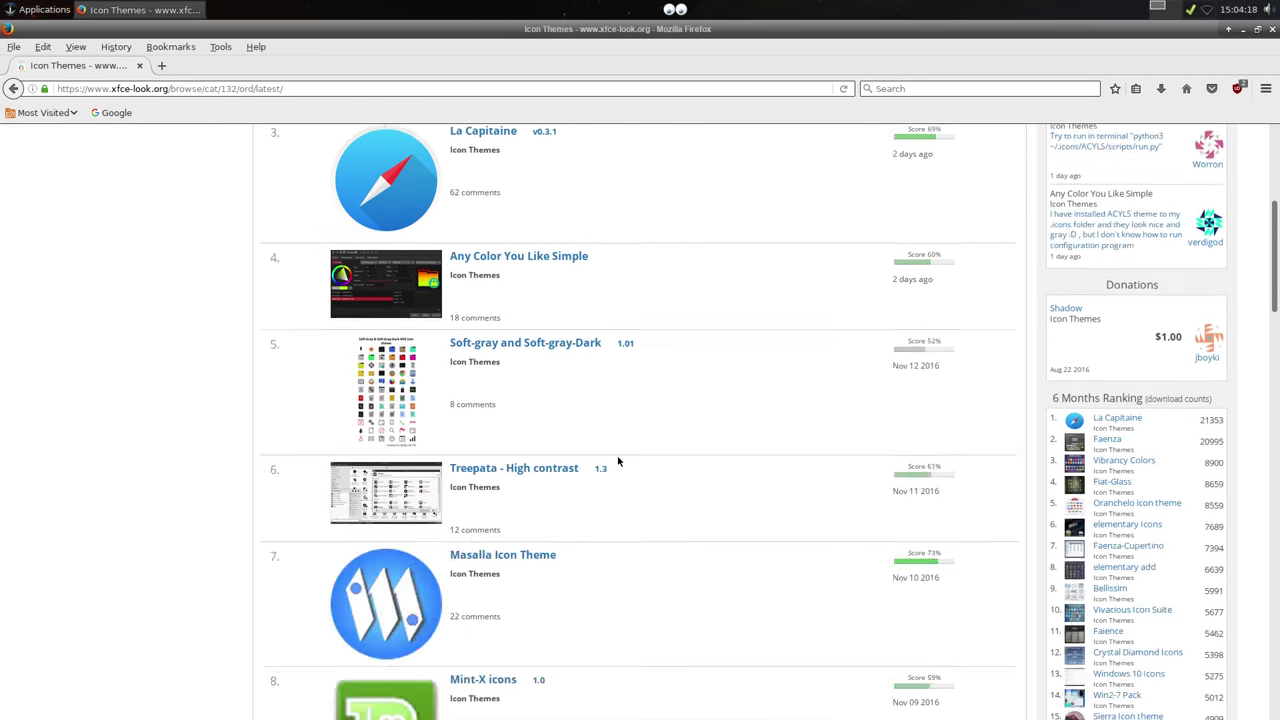
{"action": "left_click", "coordinate": [576, 287]}
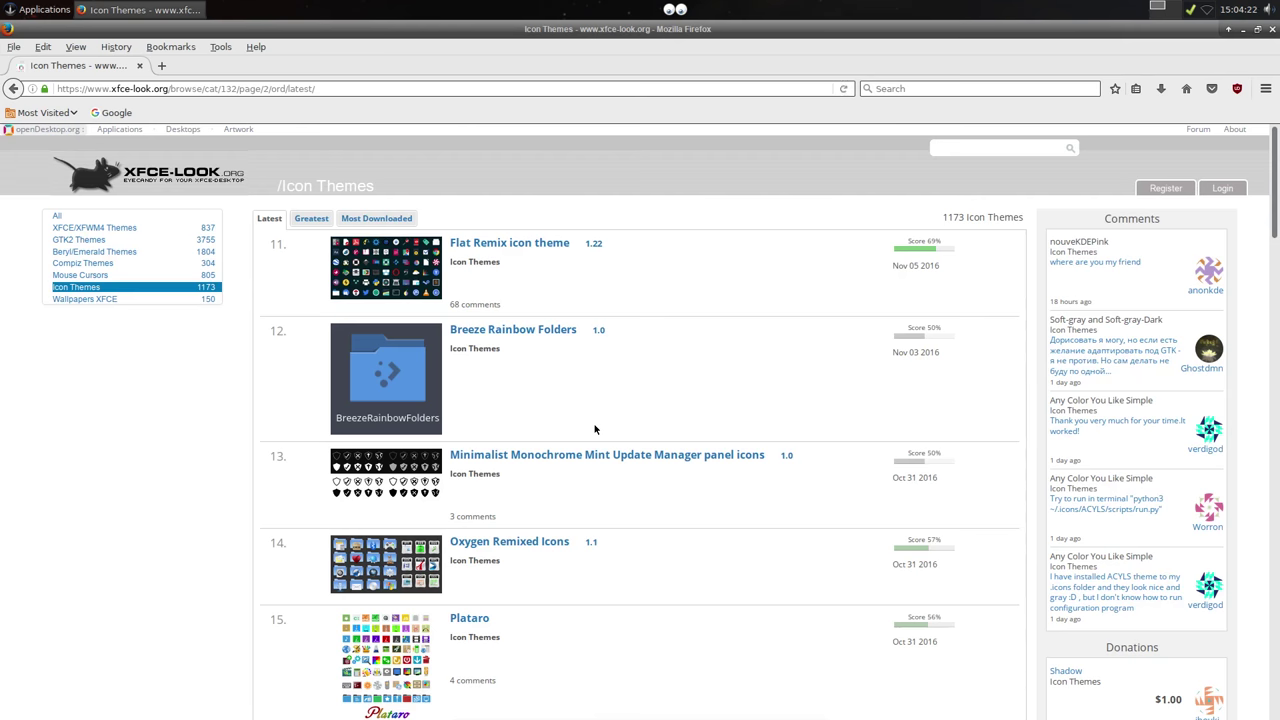
{"action": "scroll", "coordinate": [594, 429], "scroll_direction": "down", "scroll_amount": 15}
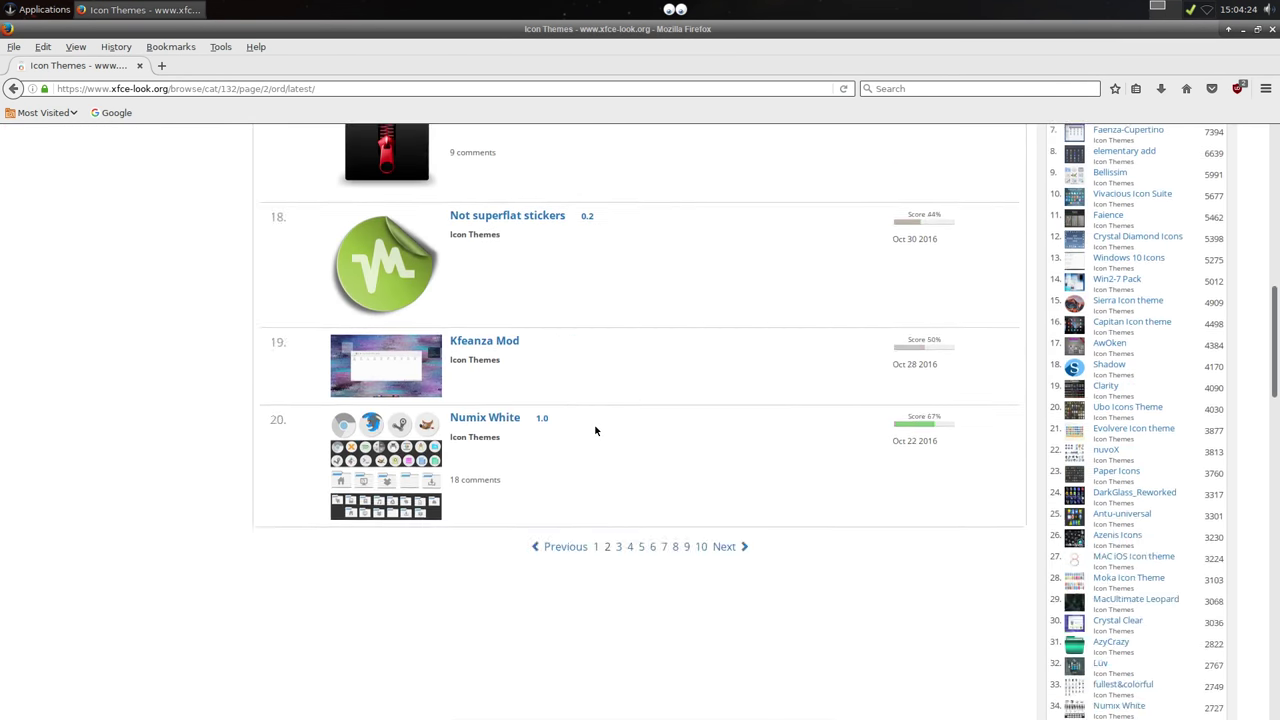
{"action": "scroll", "coordinate": [560, 350], "scroll_direction": "down", "scroll_amount": 5}
{"action": "scroll", "coordinate": [514, 314], "scroll_direction": "up", "scroll_amount": 15}
{"action": "scroll", "coordinate": [548, 460], "scroll_direction": "down", "scroll_amount": 5}
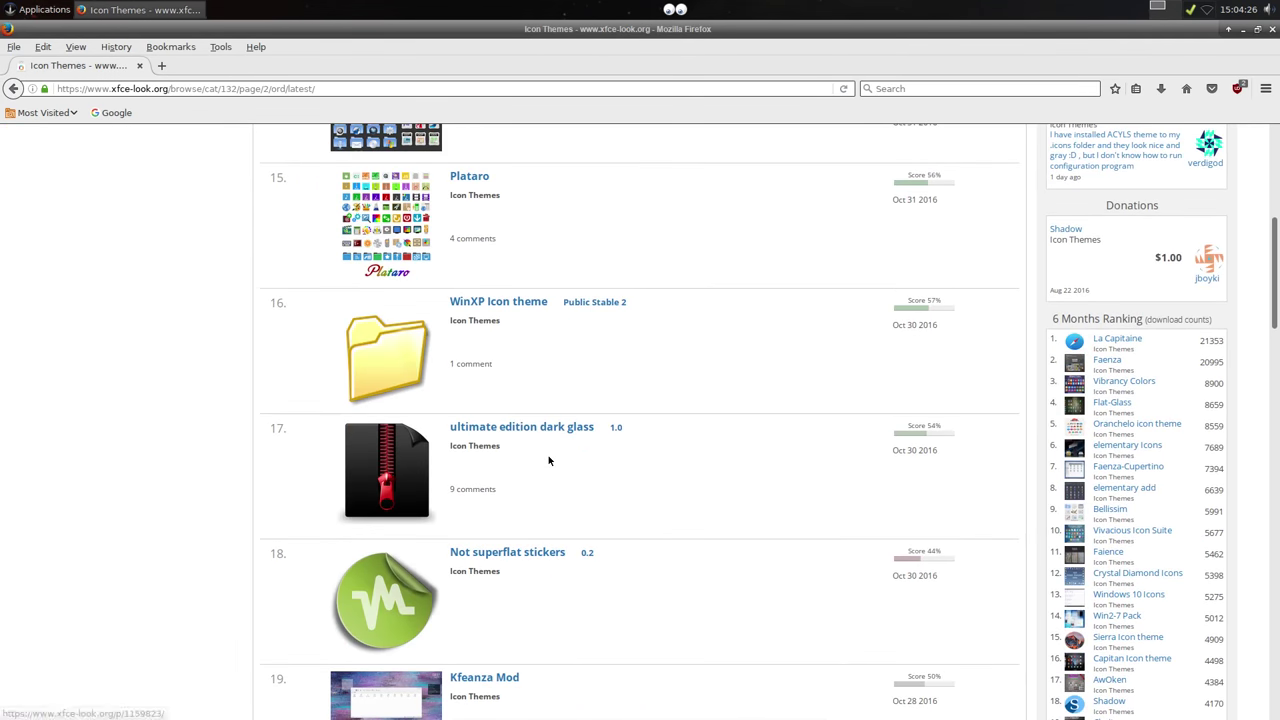
{"action": "scroll", "coordinate": [540, 471], "scroll_direction": "down", "scroll_amount": 10}
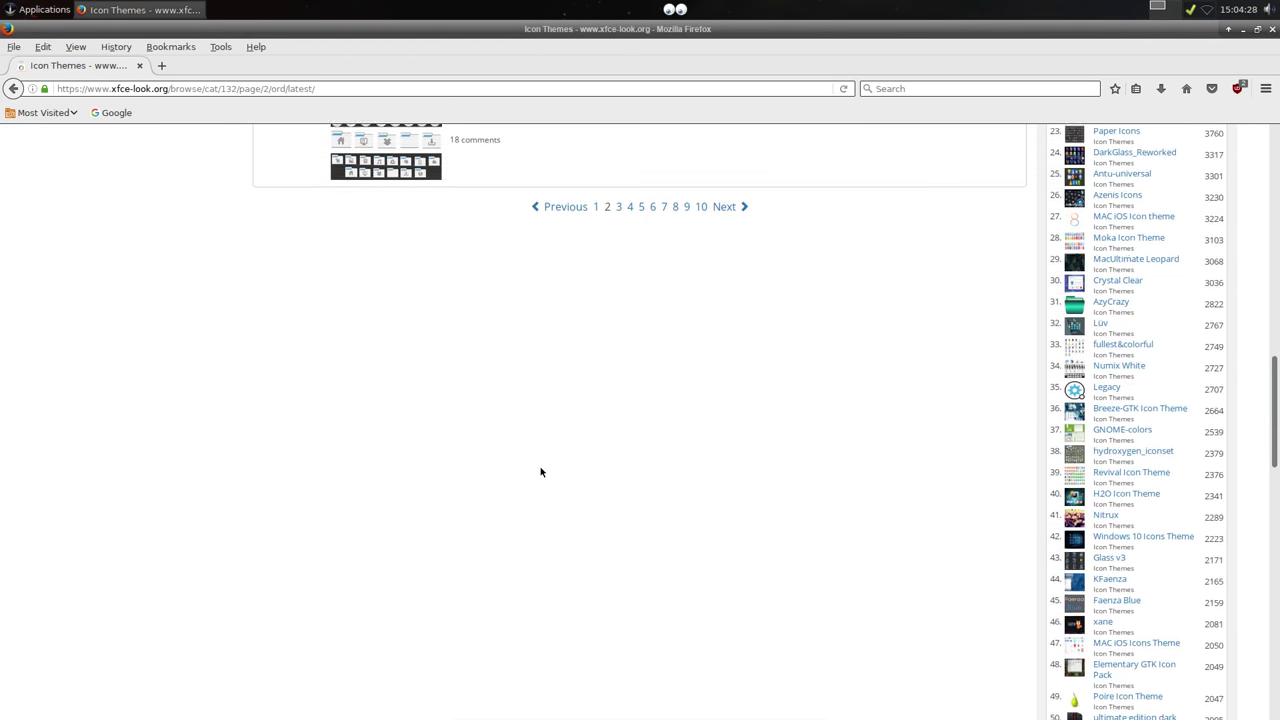
{"action": "scroll", "coordinate": [514, 272], "scroll_direction": "up", "scroll_amount": 1}
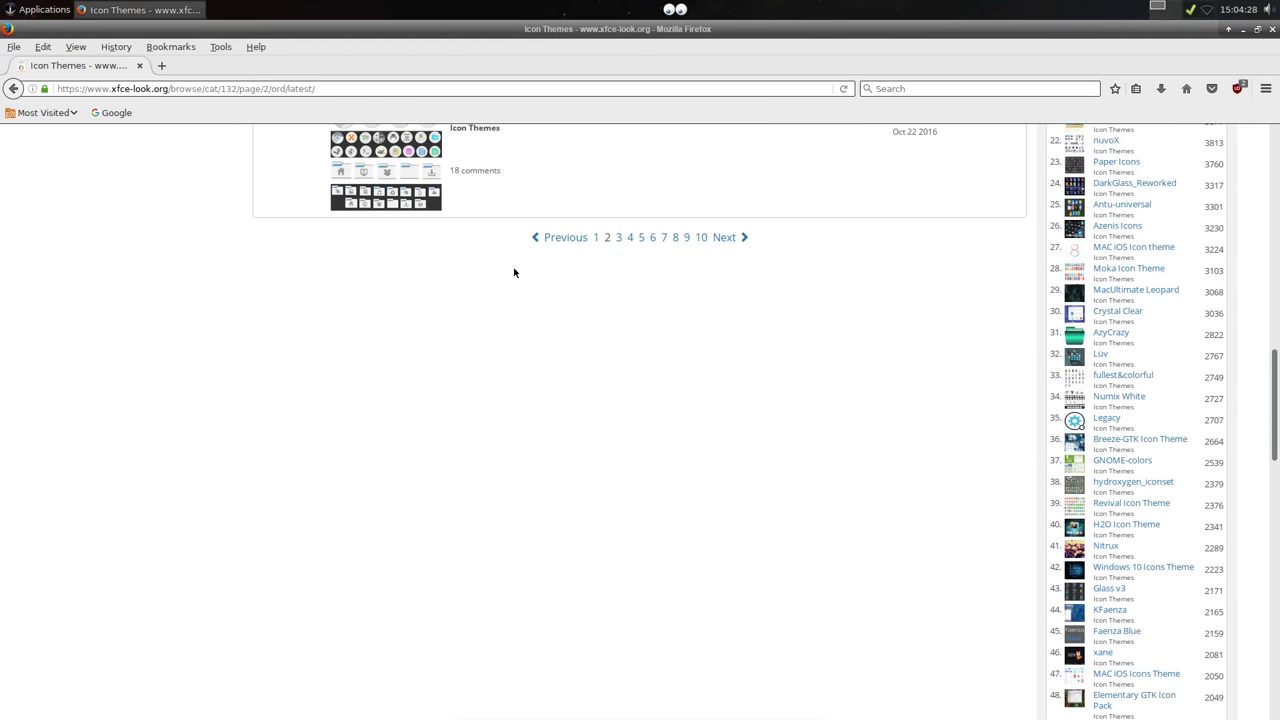
{"action": "left_click", "coordinate": [489, 128]}
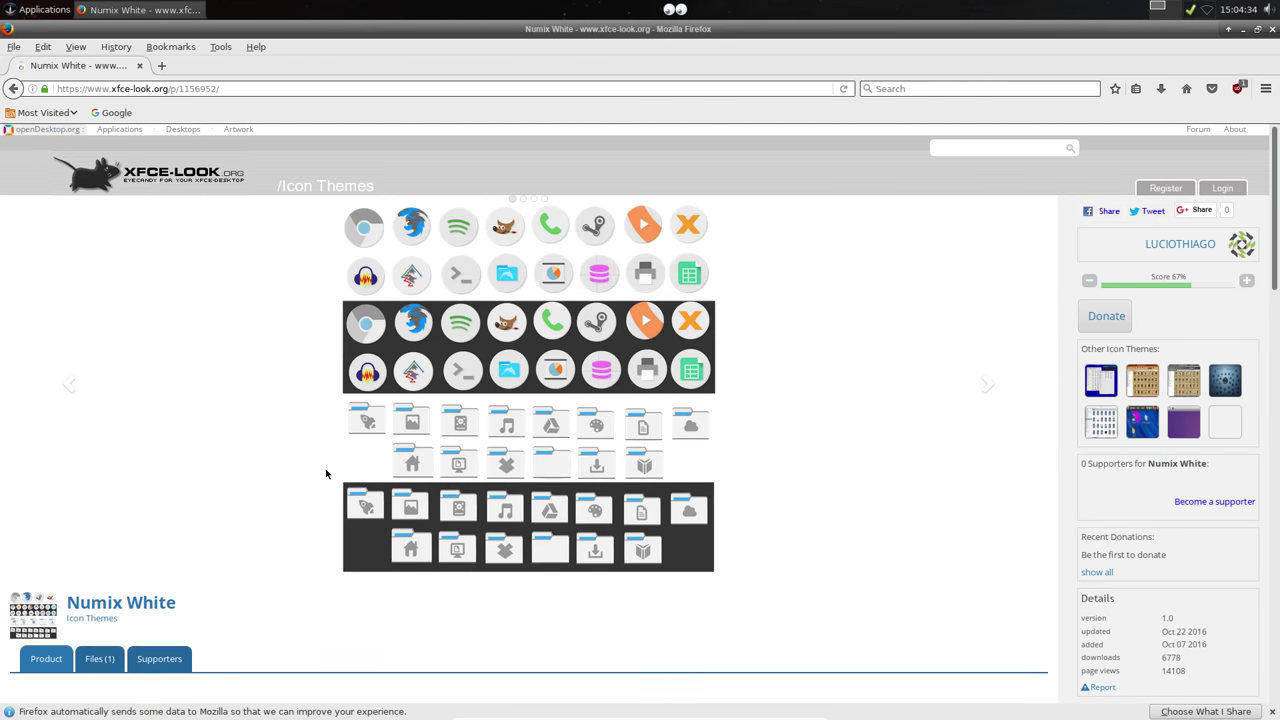
Step: Save Numix-White.tar.gz to disk, then close Firefox
{"action": "scroll", "coordinate": [310, 480], "scroll_direction": "down", "scroll_amount": 1}
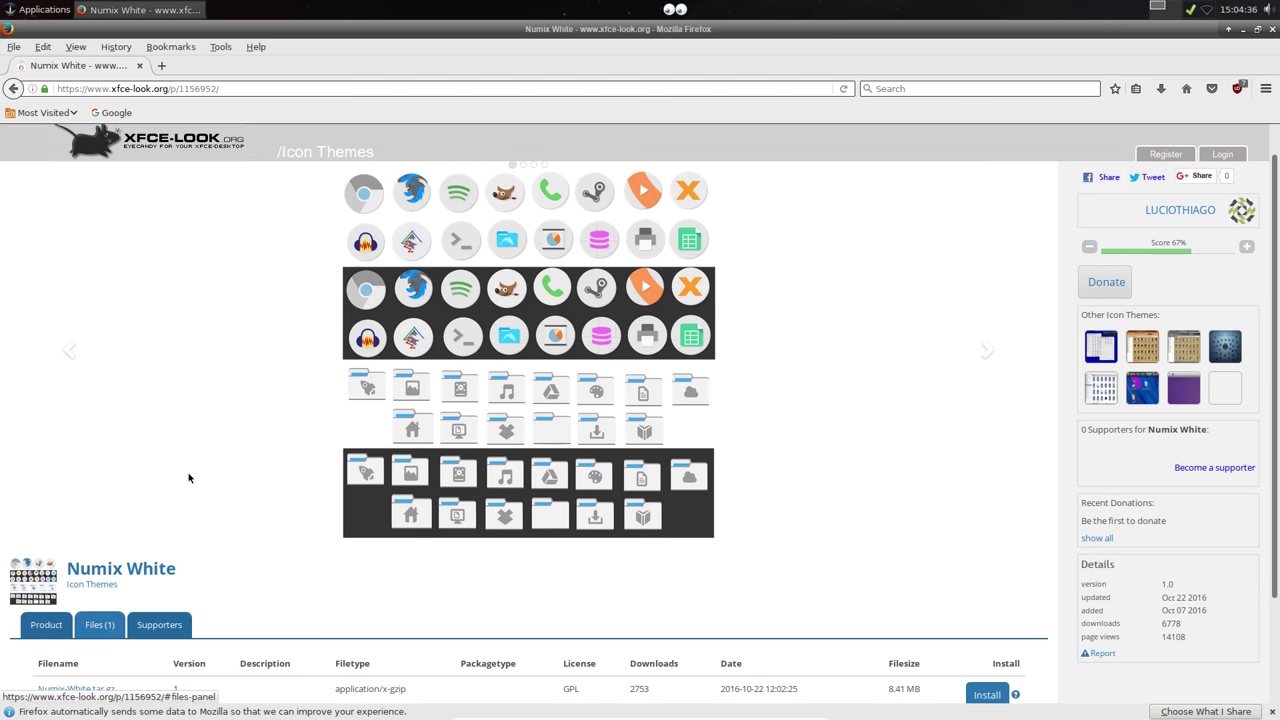
{"action": "scroll", "coordinate": [188, 478], "scroll_direction": "down", "scroll_amount": 3}
{"action": "left_click", "coordinate": [79, 566]}
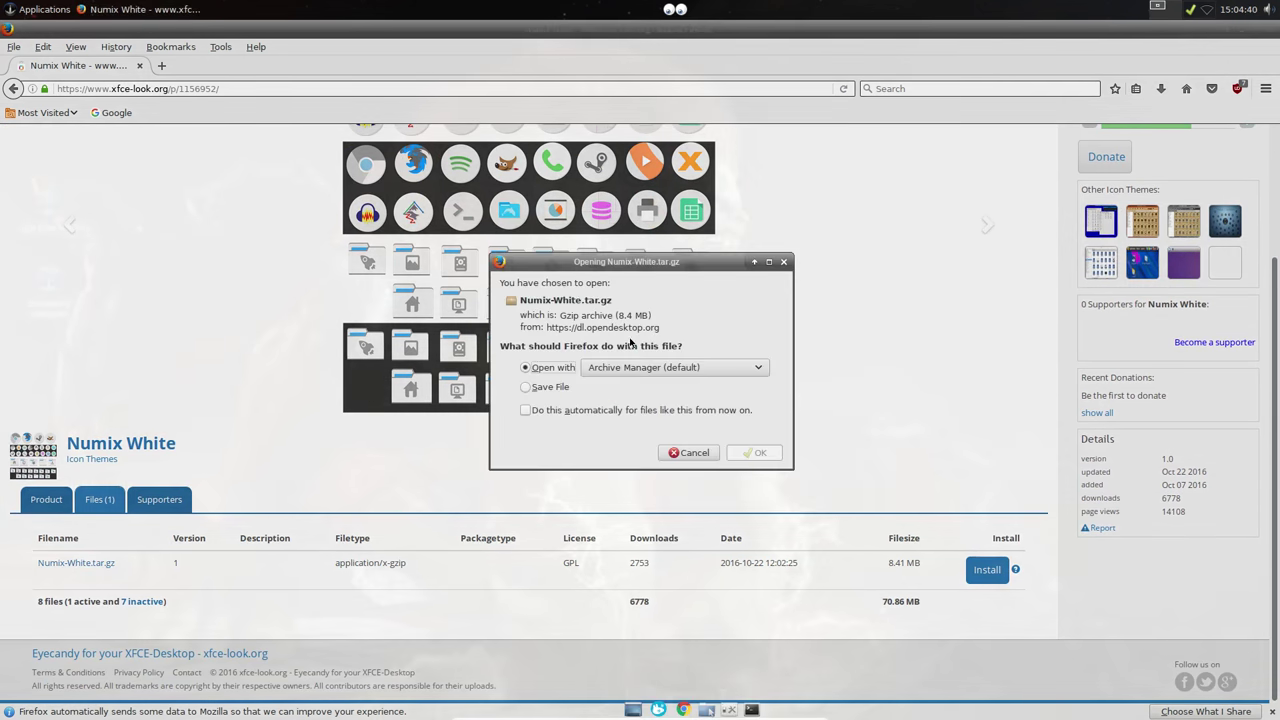
{"action": "left_click", "coordinate": [546, 388]}
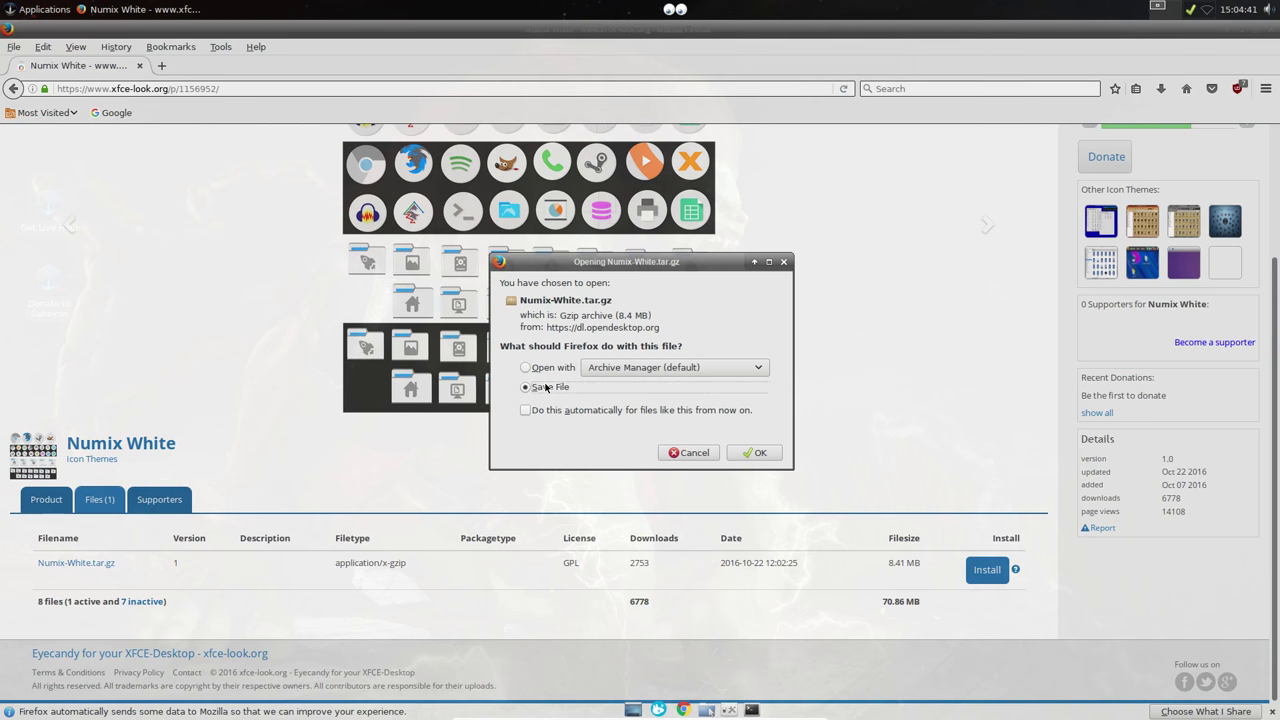
{"action": "left_click", "coordinate": [757, 452]}
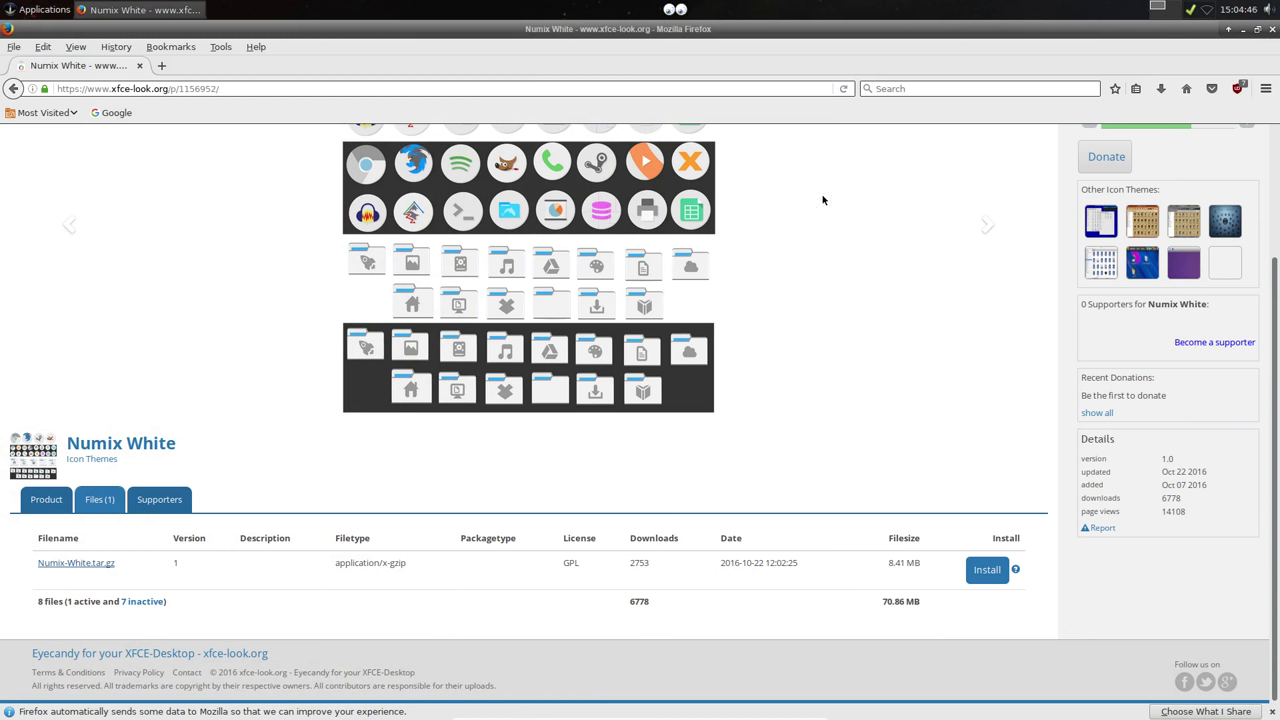
{"action": "left_click", "coordinate": [1272, 29]}
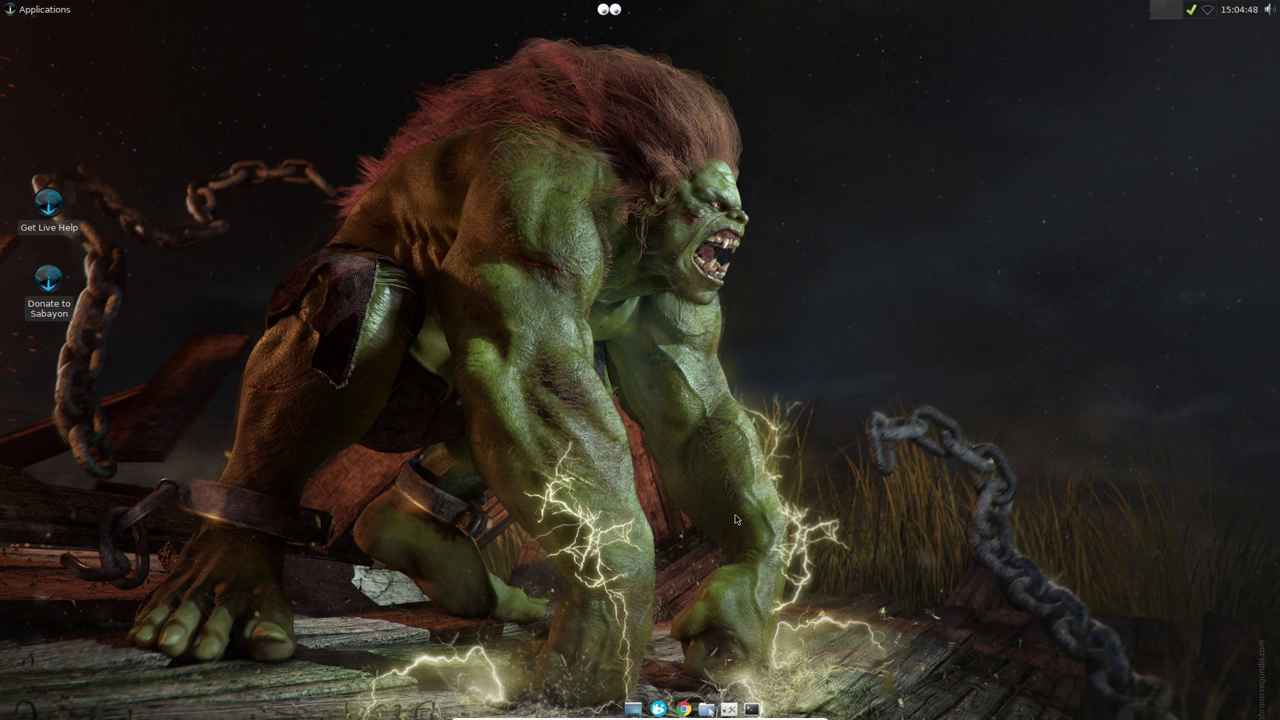
Step: Open the Downloads folder and open Numix-White.tar.gz in Archive Manager
{"action": "left_click", "coordinate": [707, 709]}
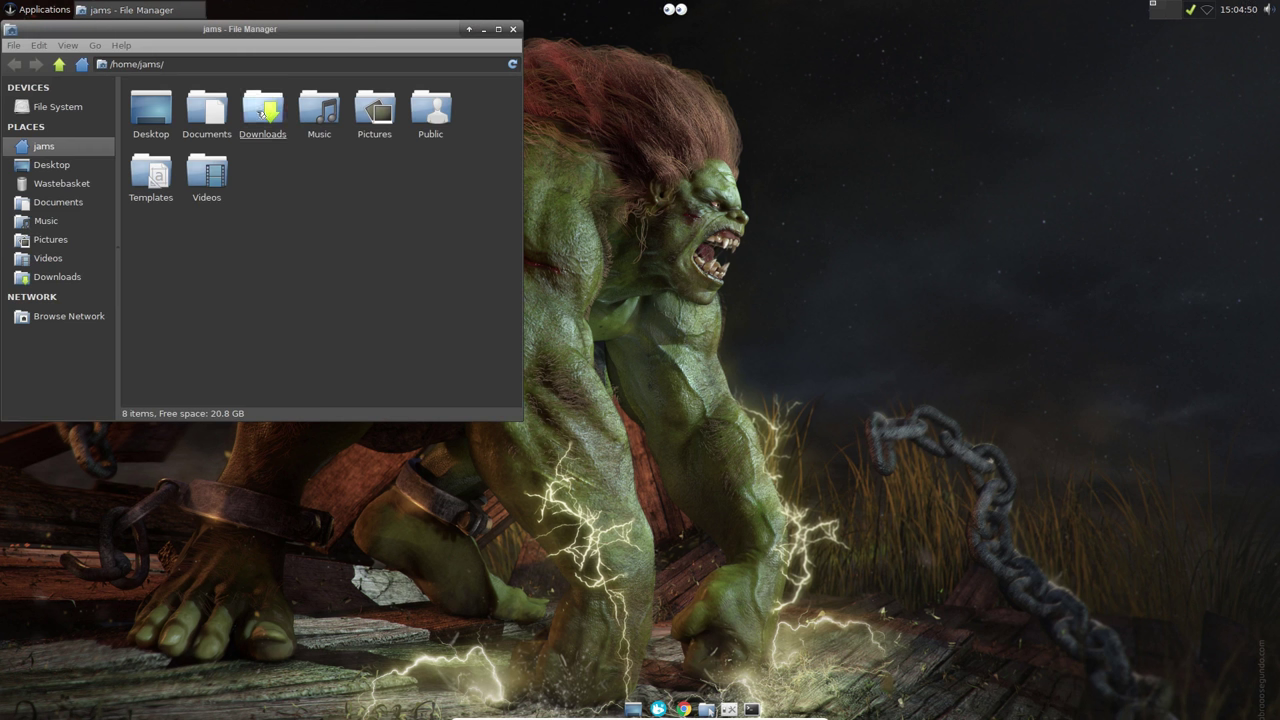
{"action": "double_click", "coordinate": [258, 114]}
{"action": "right_click", "coordinate": [181, 115]}
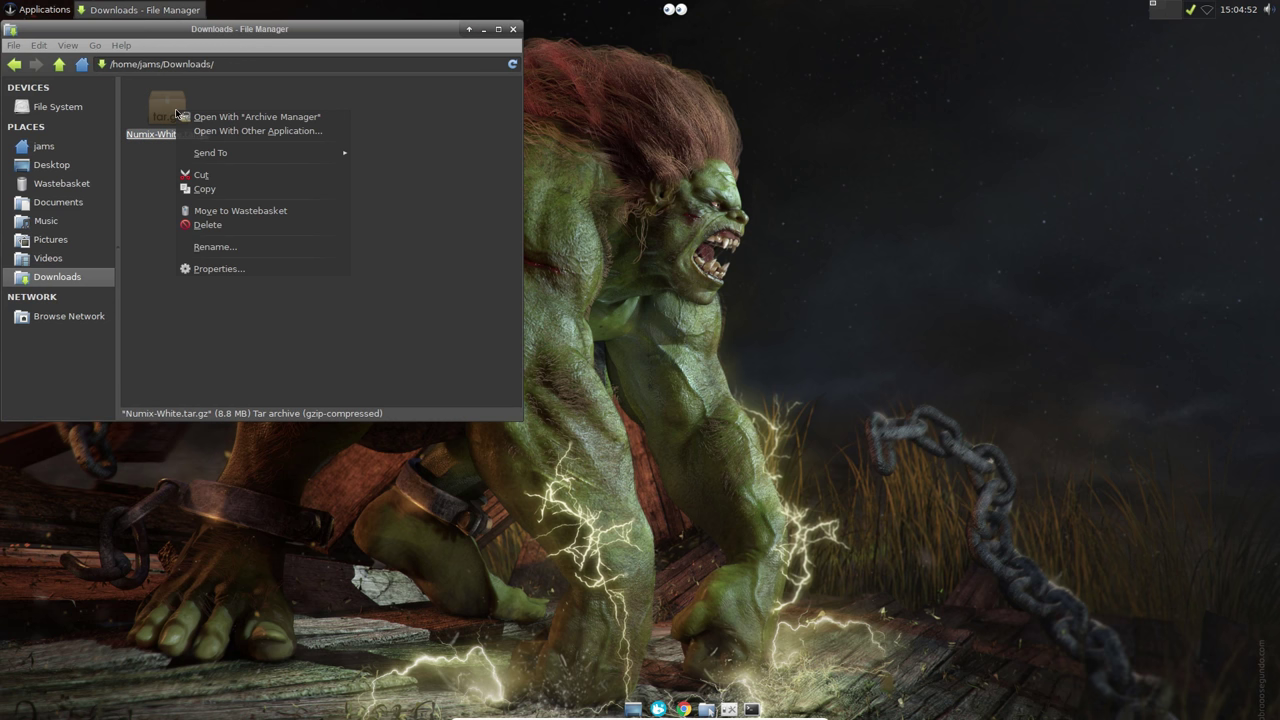
{"action": "left_click", "coordinate": [257, 117]}
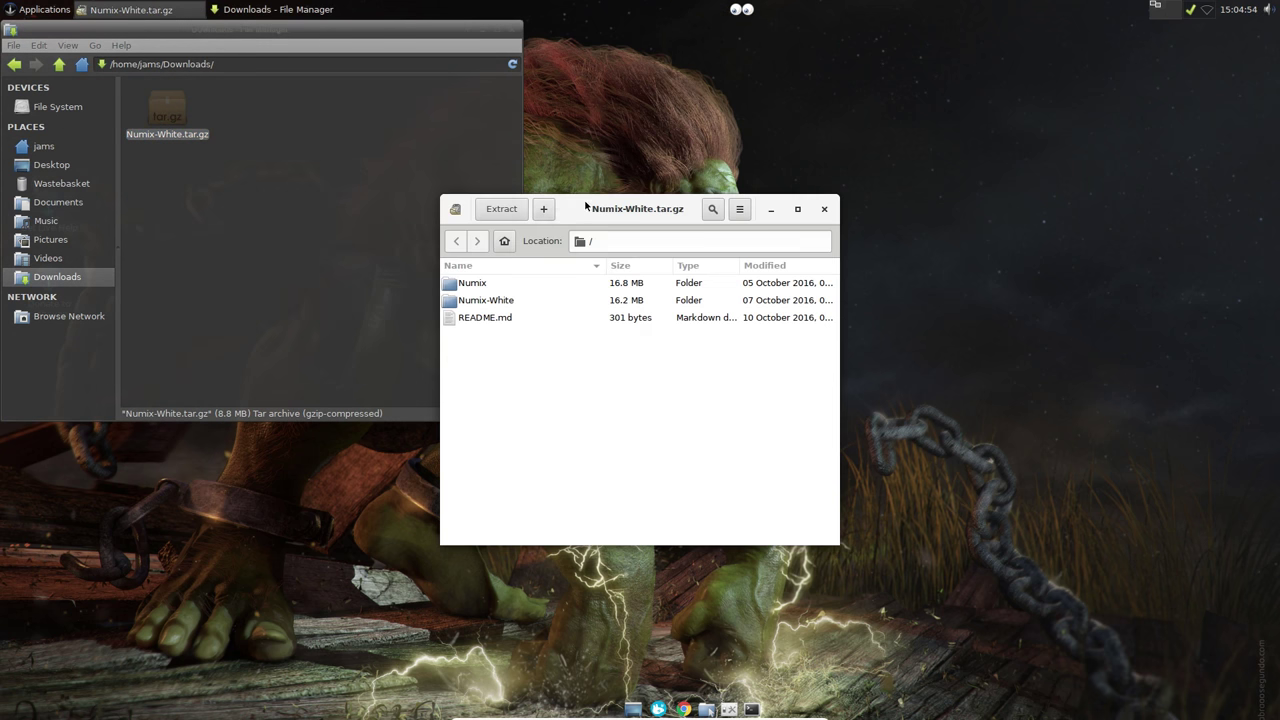
{"action": "left_click_drag", "start_coordinate": [552, 226], "coordinate": [767, 193]}
Step: Extract all the archive's files into Downloads and close Archive Manager
{"action": "left_click", "coordinate": [729, 181]}
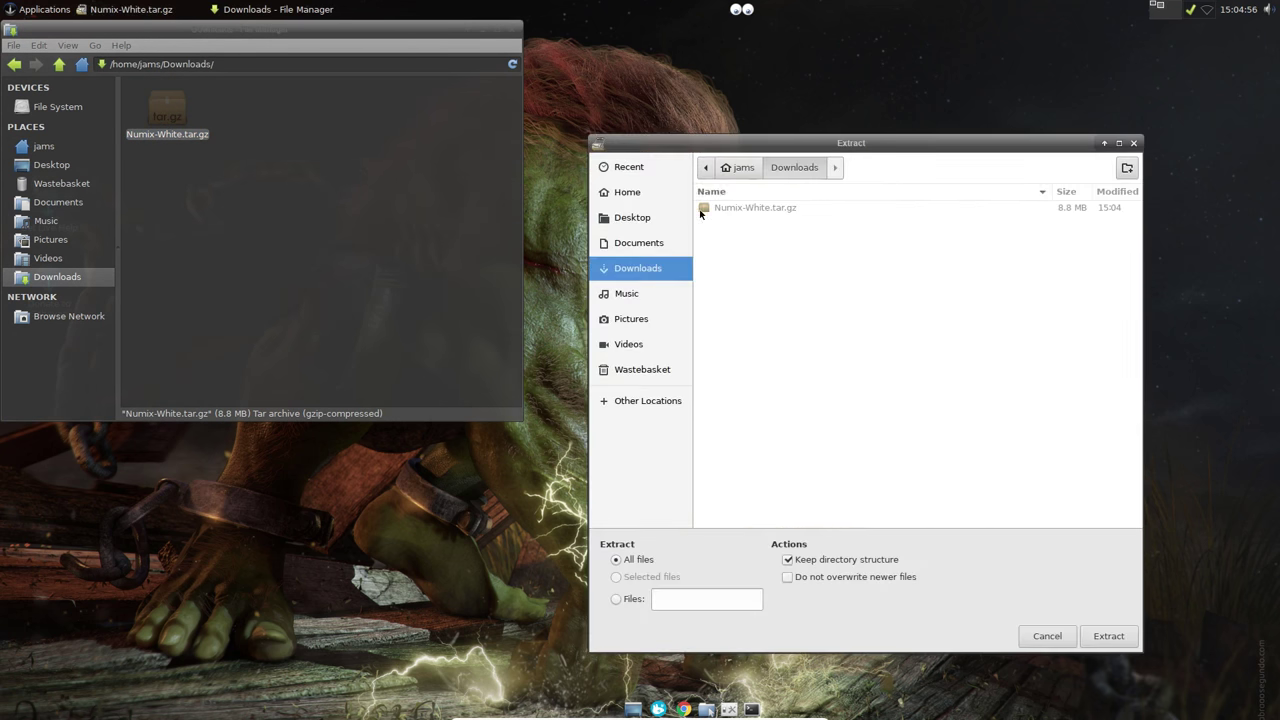
{"action": "left_click", "coordinate": [1101, 638]}
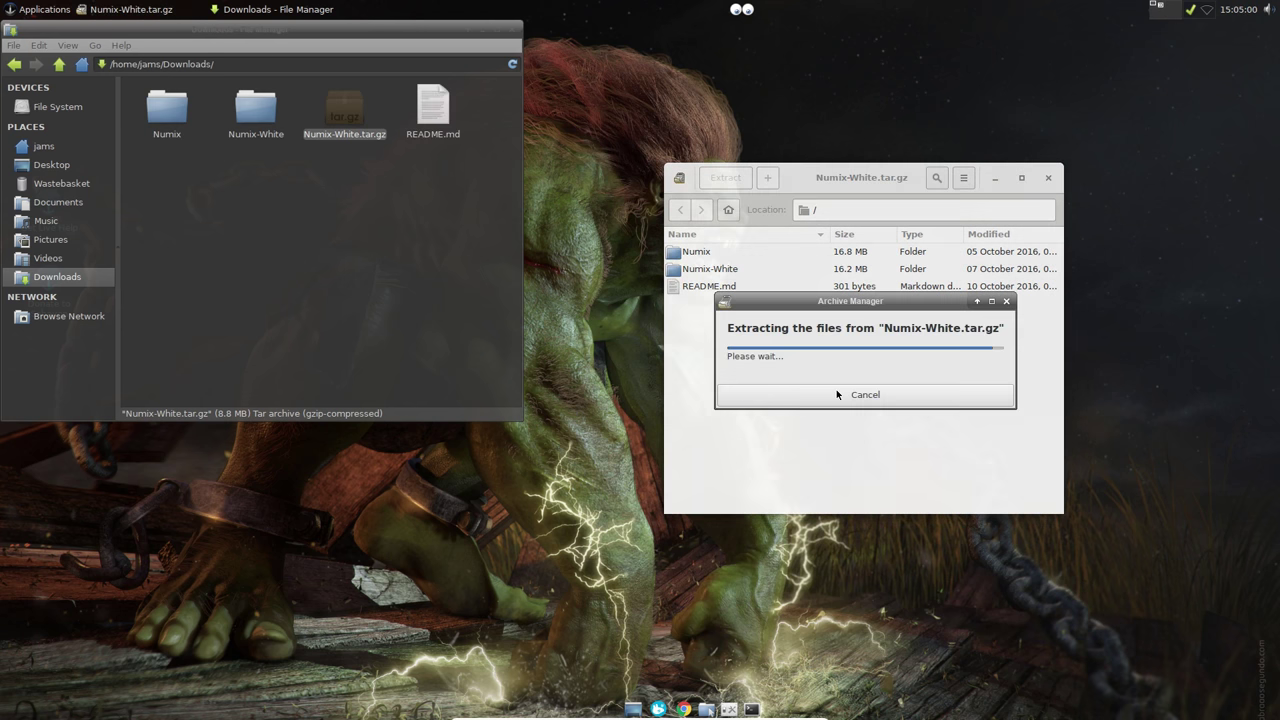
{"action": "left_click", "coordinate": [833, 378]}
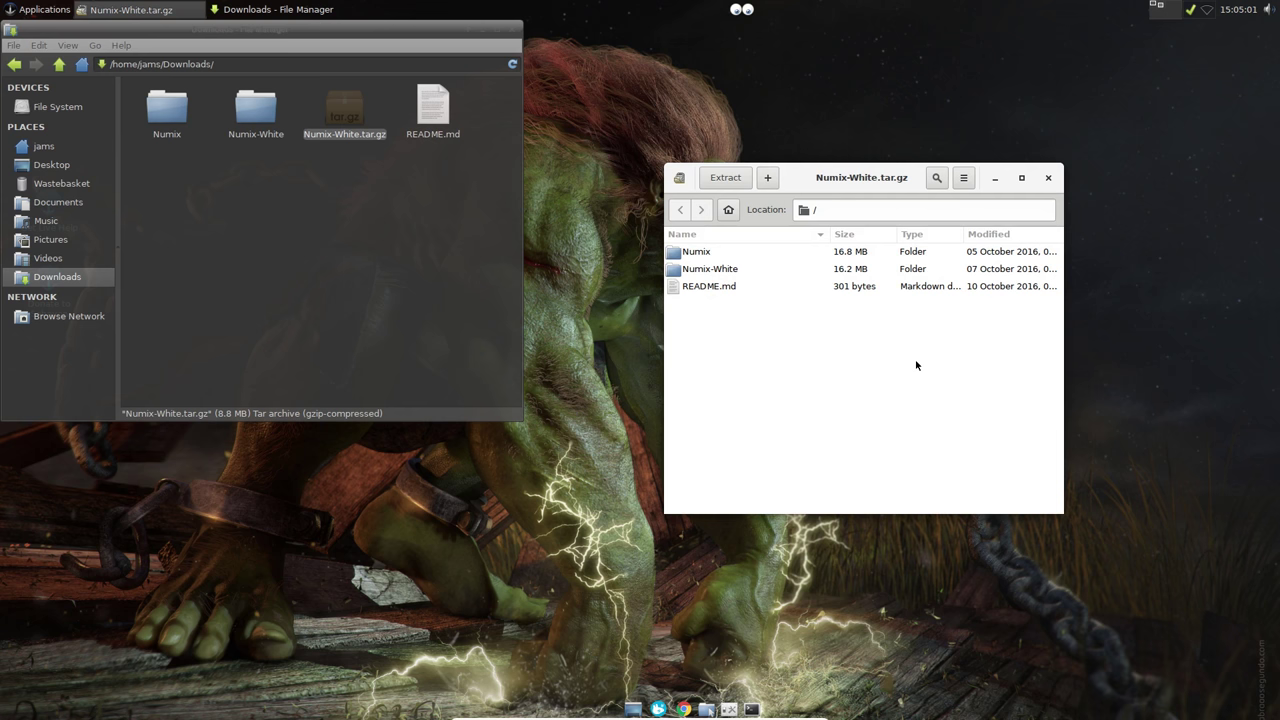
{"action": "left_click", "coordinate": [1048, 177]}
{"action": "left_click", "coordinate": [400, 220]}
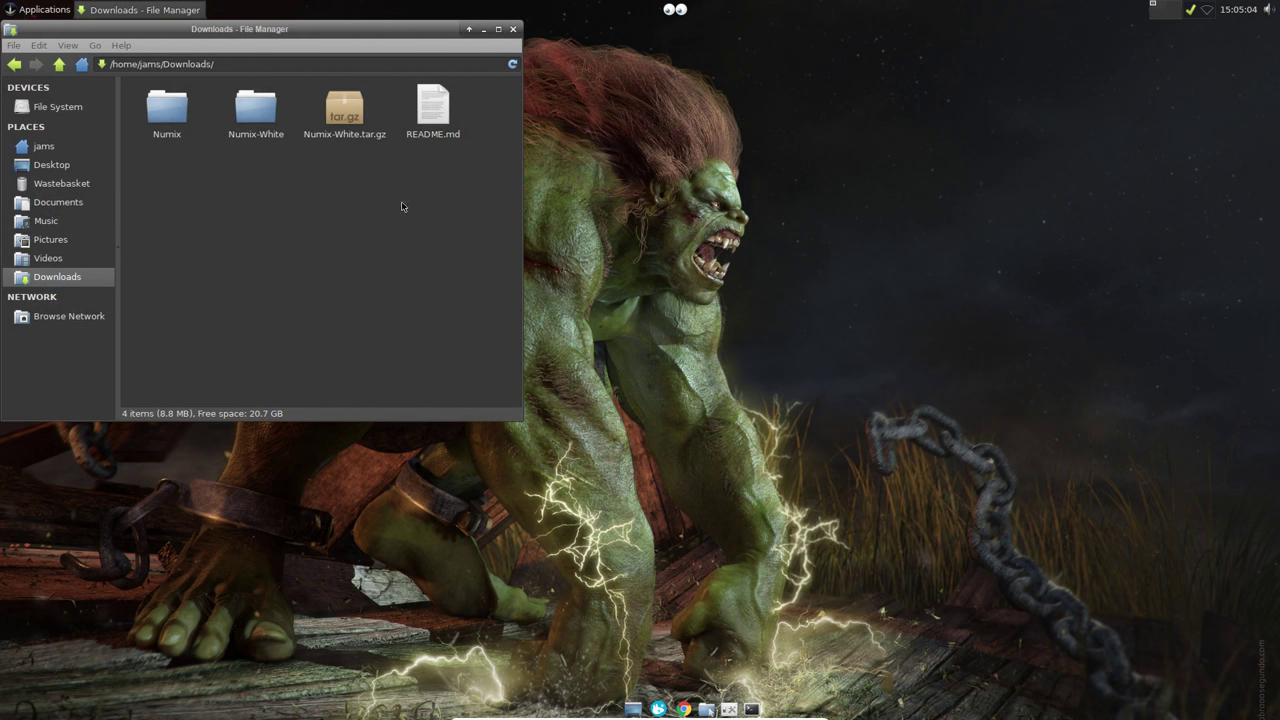
{"action": "left_click_drag", "start_coordinate": [351, 28], "coordinate": [618, 68]}
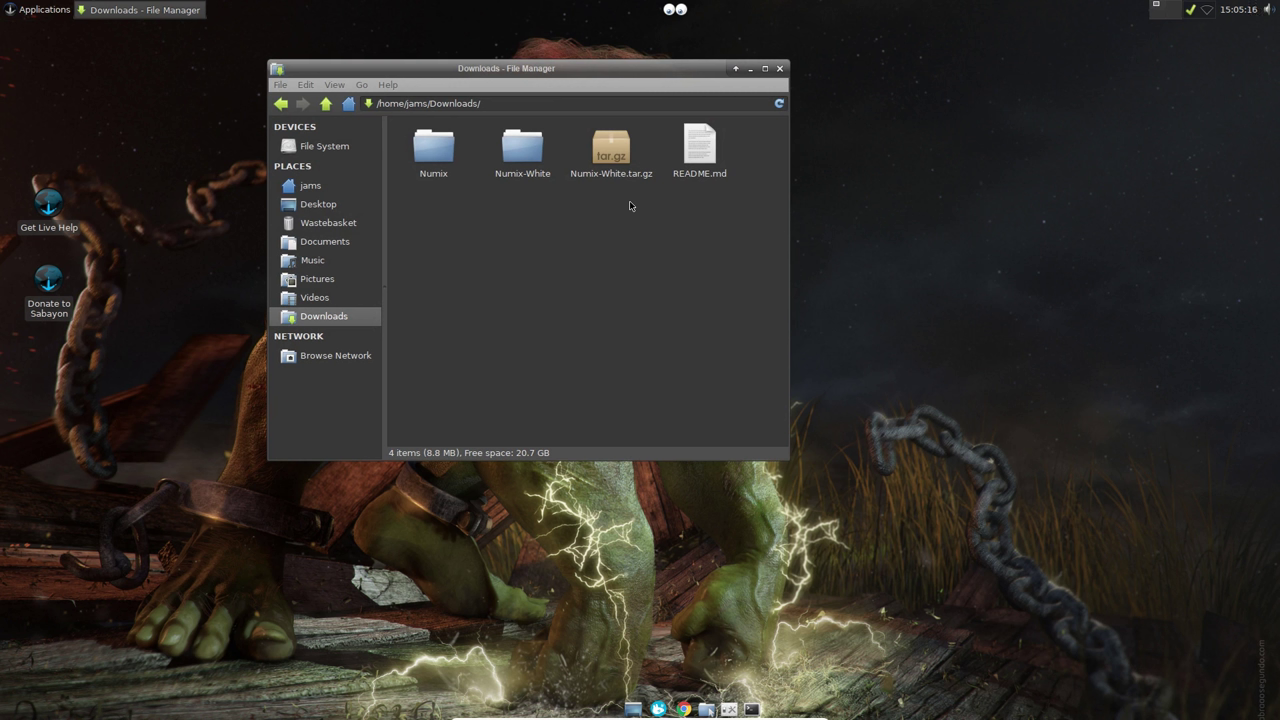
Step: Open Thunar's Configure Custom Actions from the Edit menu and add a new action
{"action": "right_click", "coordinate": [607, 268]}
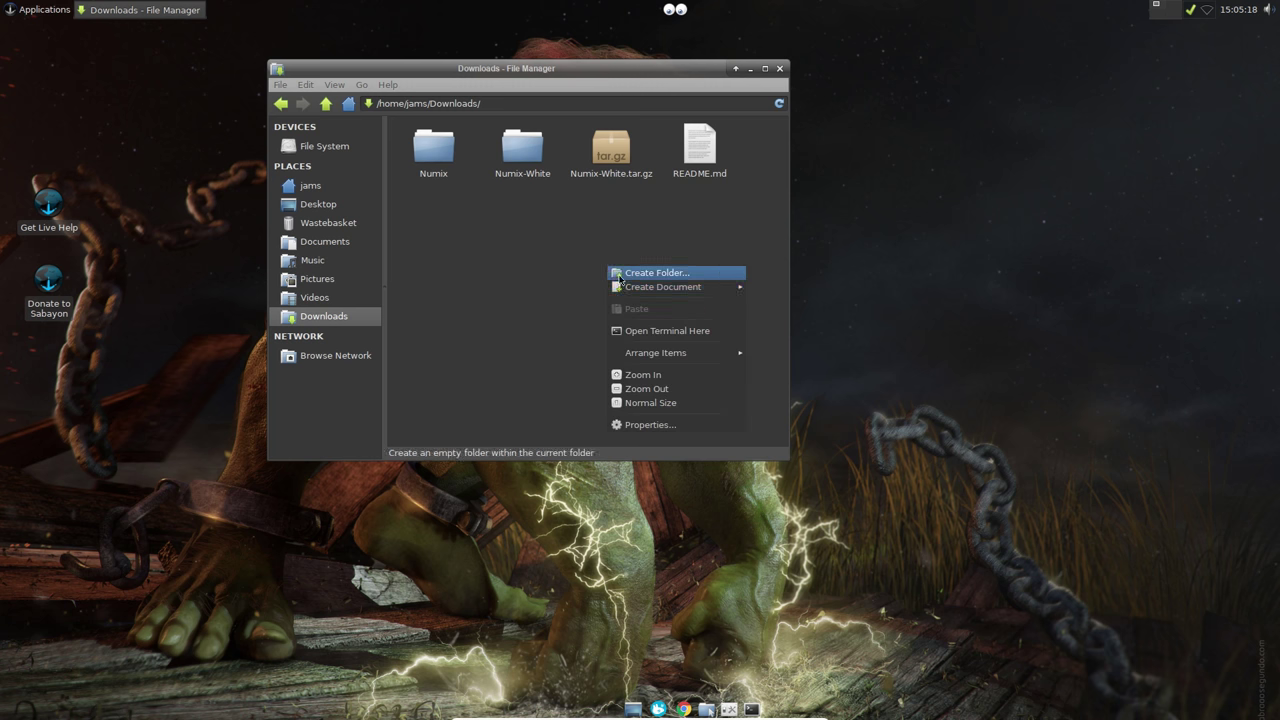
{"action": "left_click", "coordinate": [541, 272]}
{"action": "left_click", "coordinate": [306, 85]}
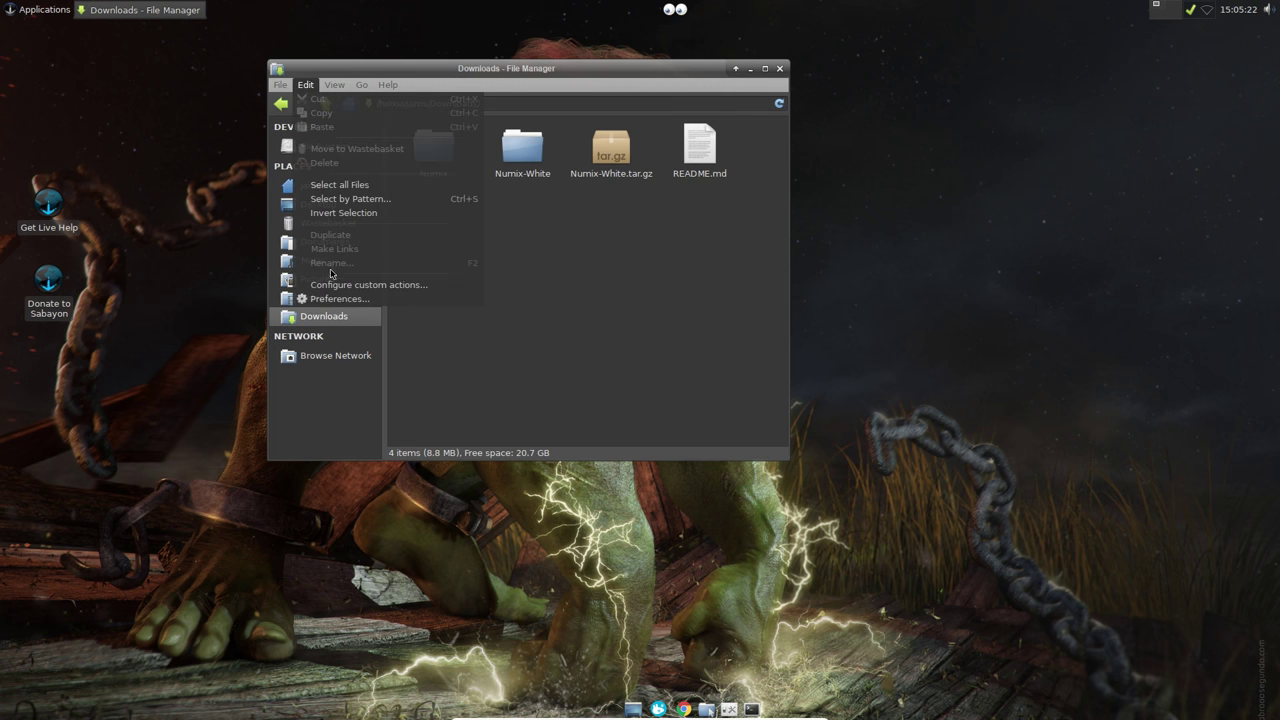
{"action": "left_click", "coordinate": [357, 284]}
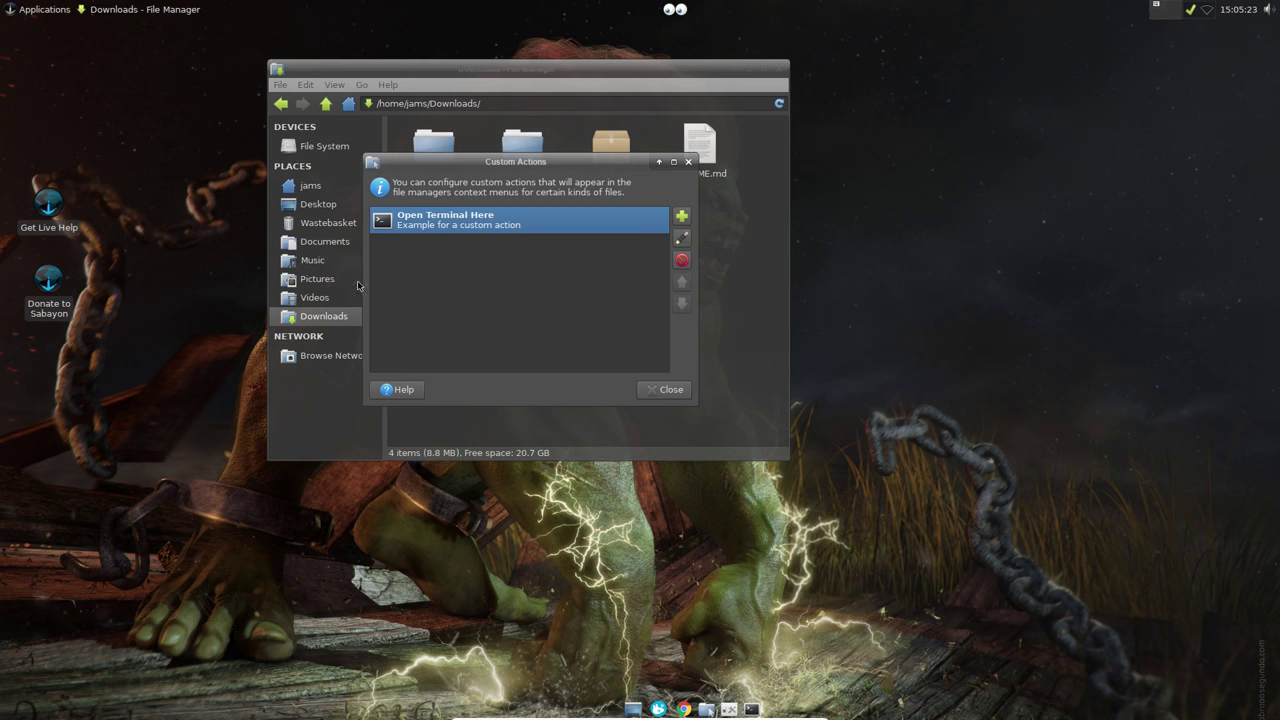
{"action": "left_click", "coordinate": [681, 216]}
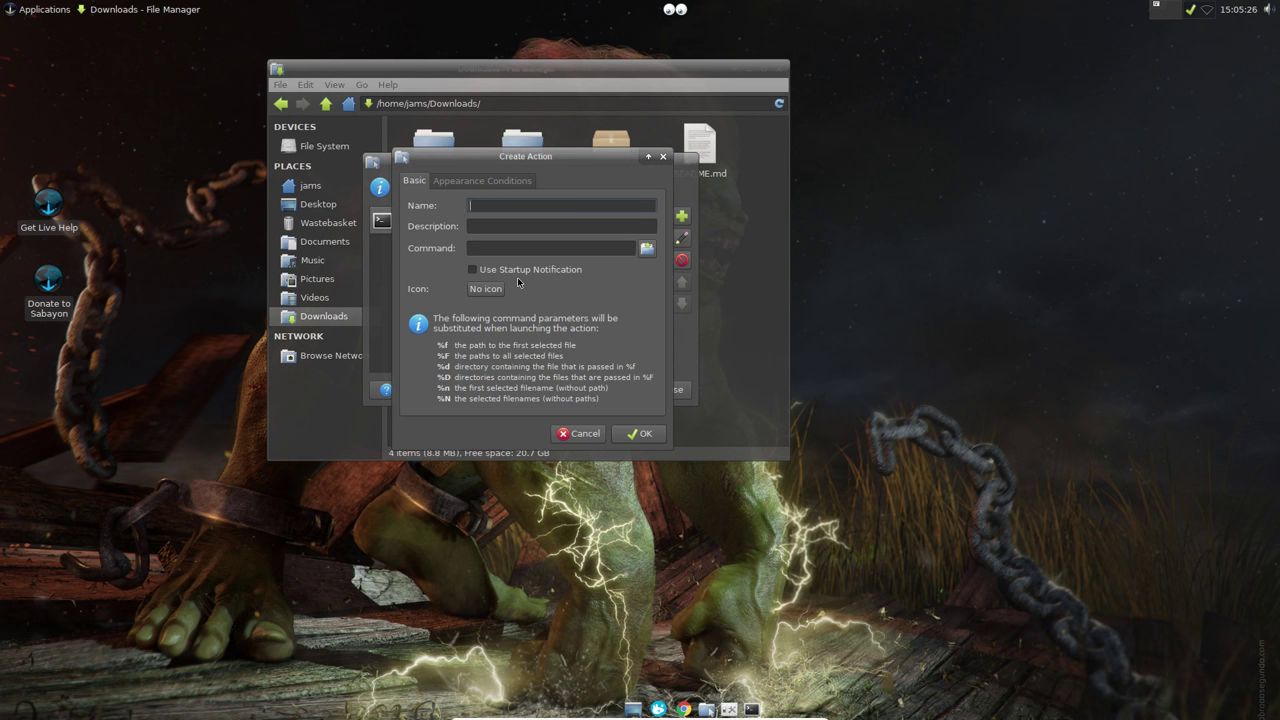
Step: Name the action 'Open as Root' with description 'Root T_hunar'
{"action": "type", "text": "Open"}
{"action": "type", "text": "as Root"}
{"action": "left_click", "coordinate": [492, 229]}
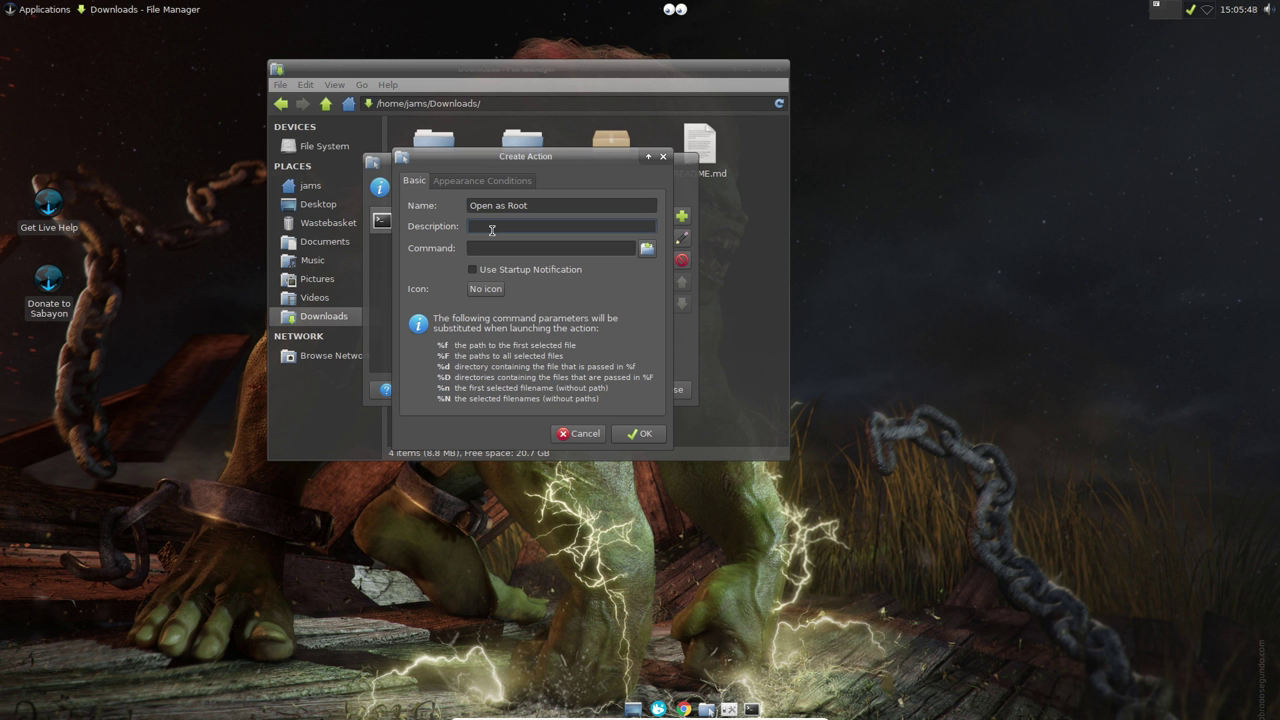
{"action": "type", "text": "R"}
{"action": "type", "text": "unar"}
Step: Set the command to 'pkexec thunar %f' and review its Appearance Conditions
{"action": "left_click", "coordinate": [550, 248]}
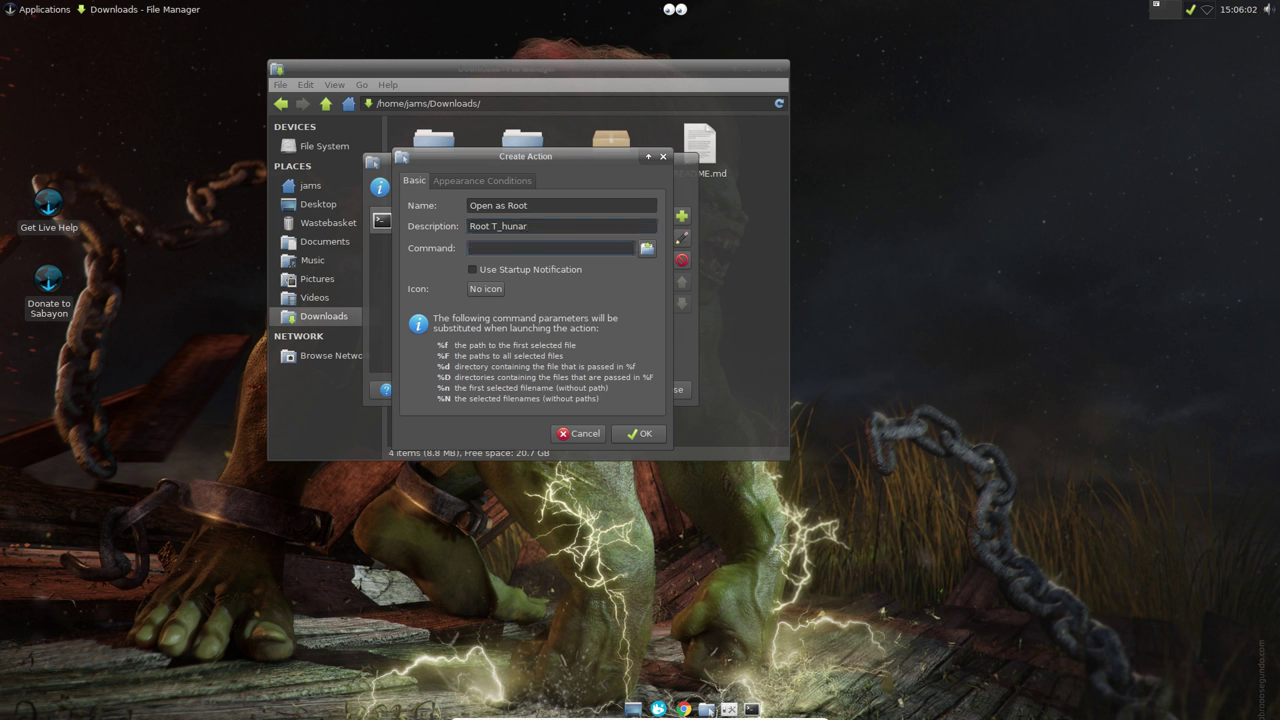
{"action": "type", "text": "pkexe"}
{"action": "type", "text": "hunar %f"}
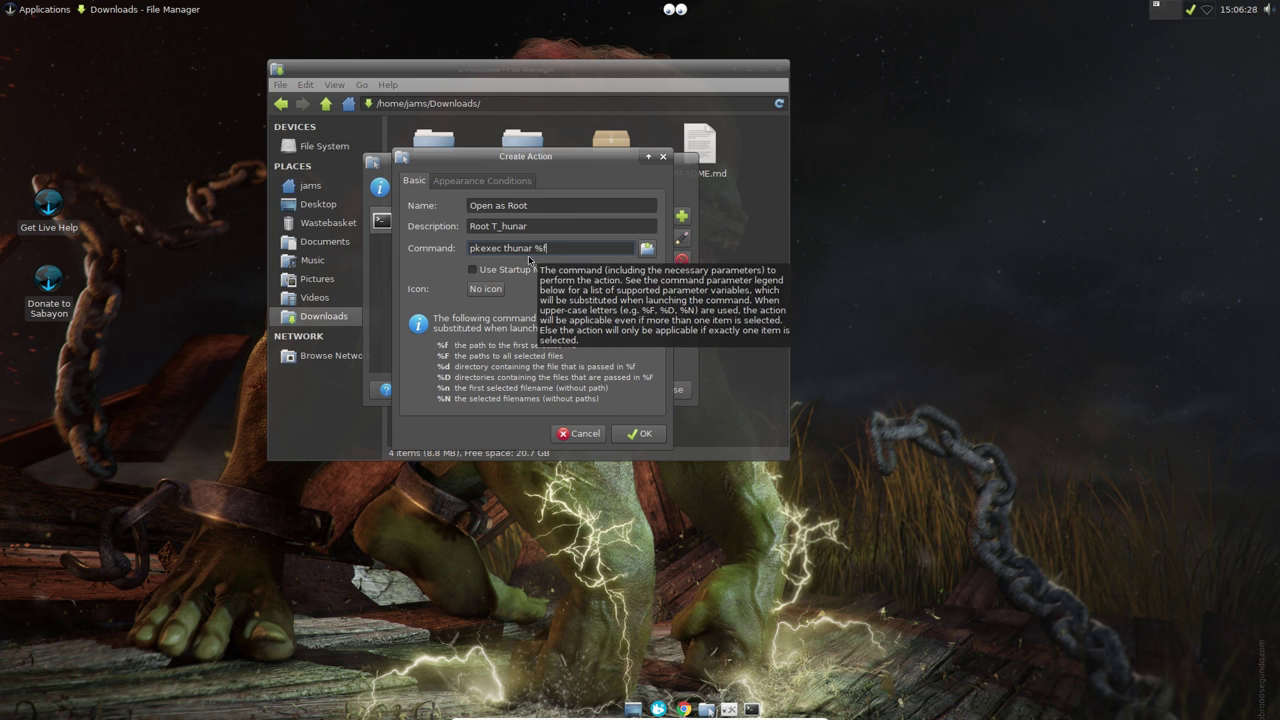
{"action": "left_click", "coordinate": [498, 185]}
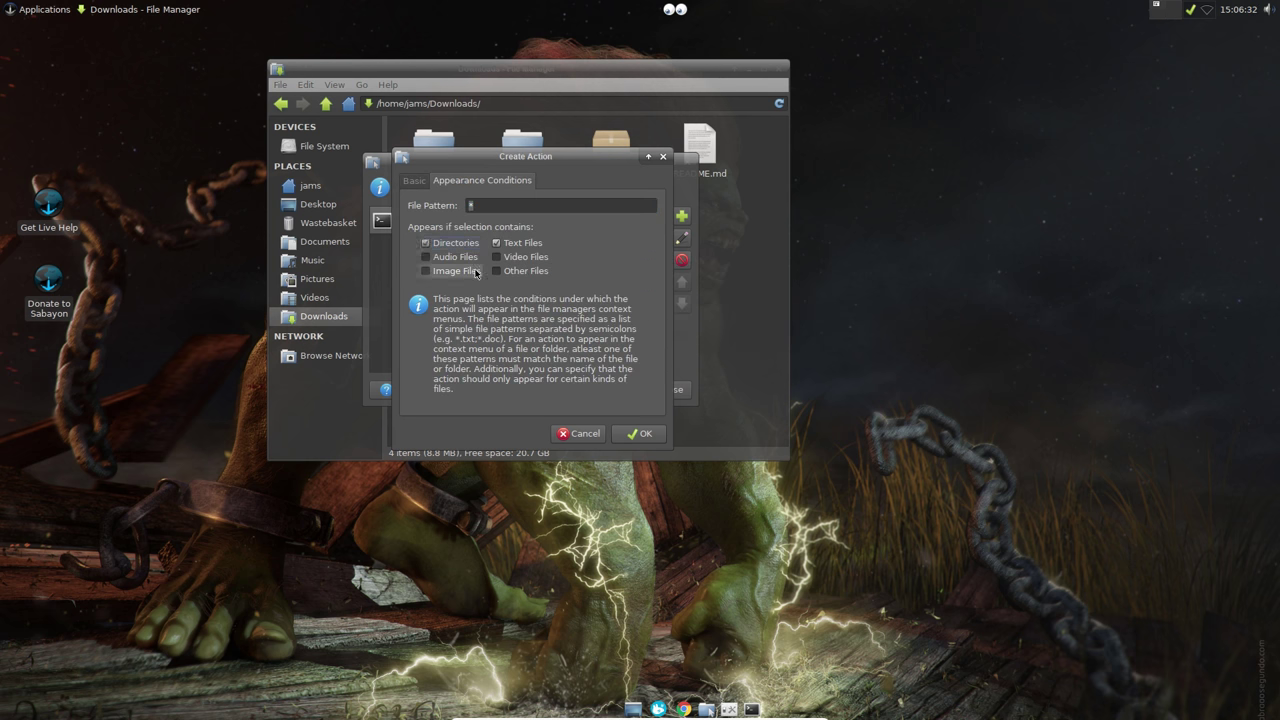
{"action": "left_click", "coordinate": [409, 182]}
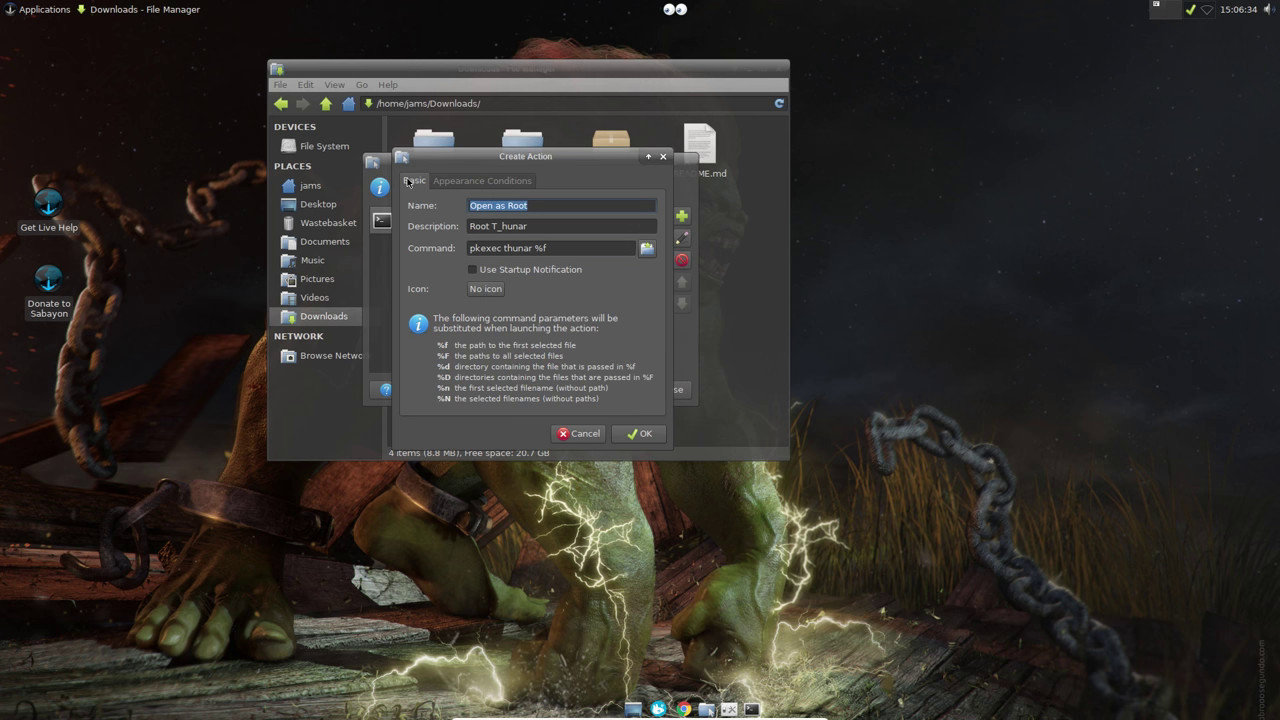
Step: Give Open as Root the gnome-app-install icon, save the action, and close Custom Actions
{"action": "left_click", "coordinate": [486, 289]}
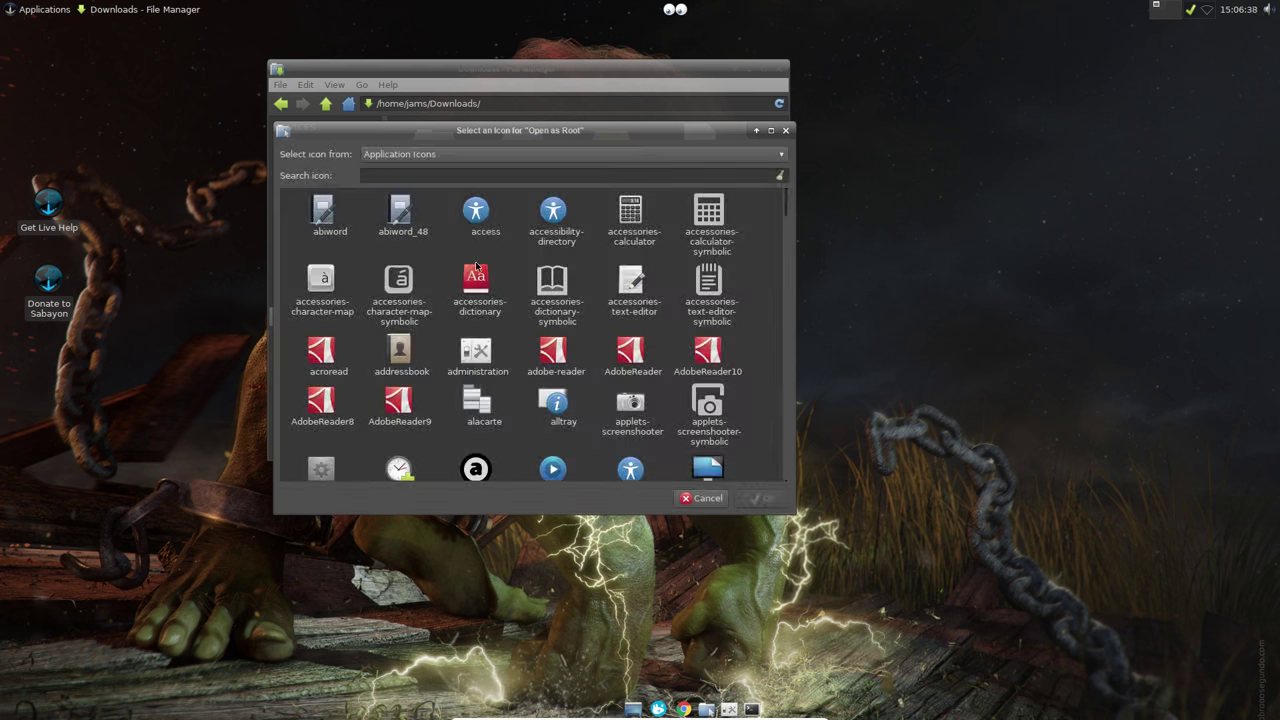
{"action": "left_click", "coordinate": [399, 177]}
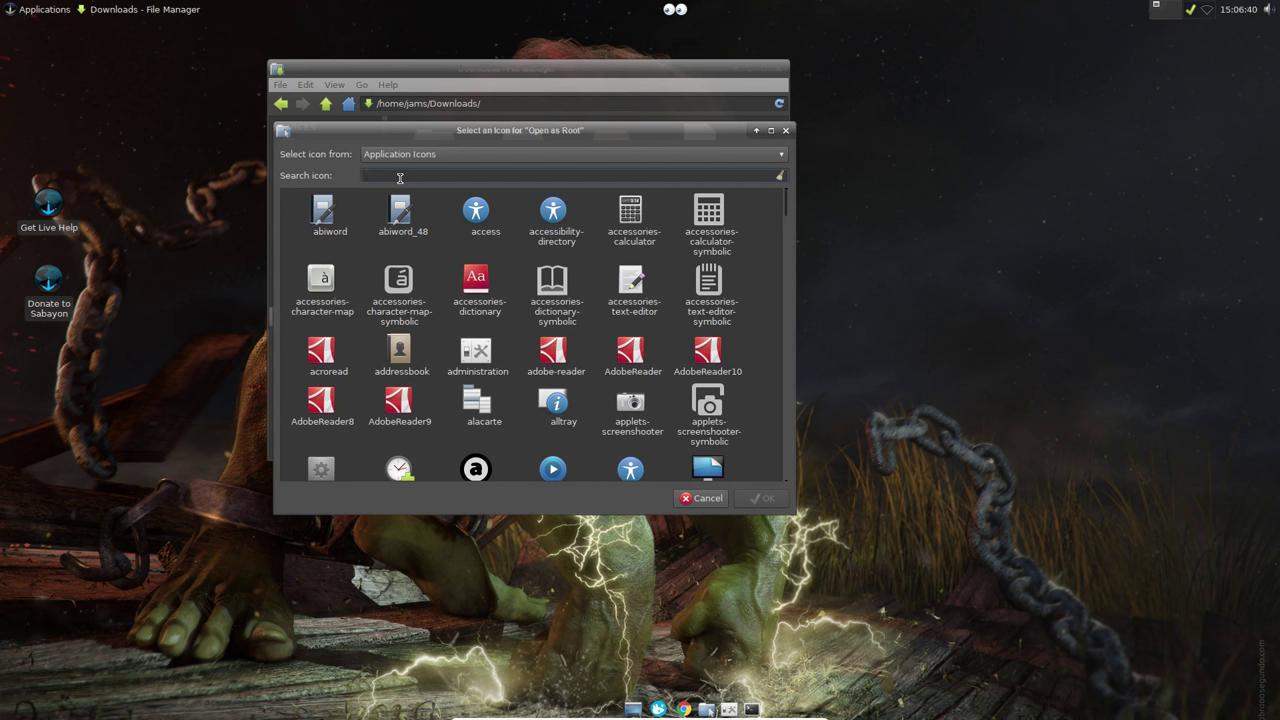
{"action": "type", "text": "roo"}
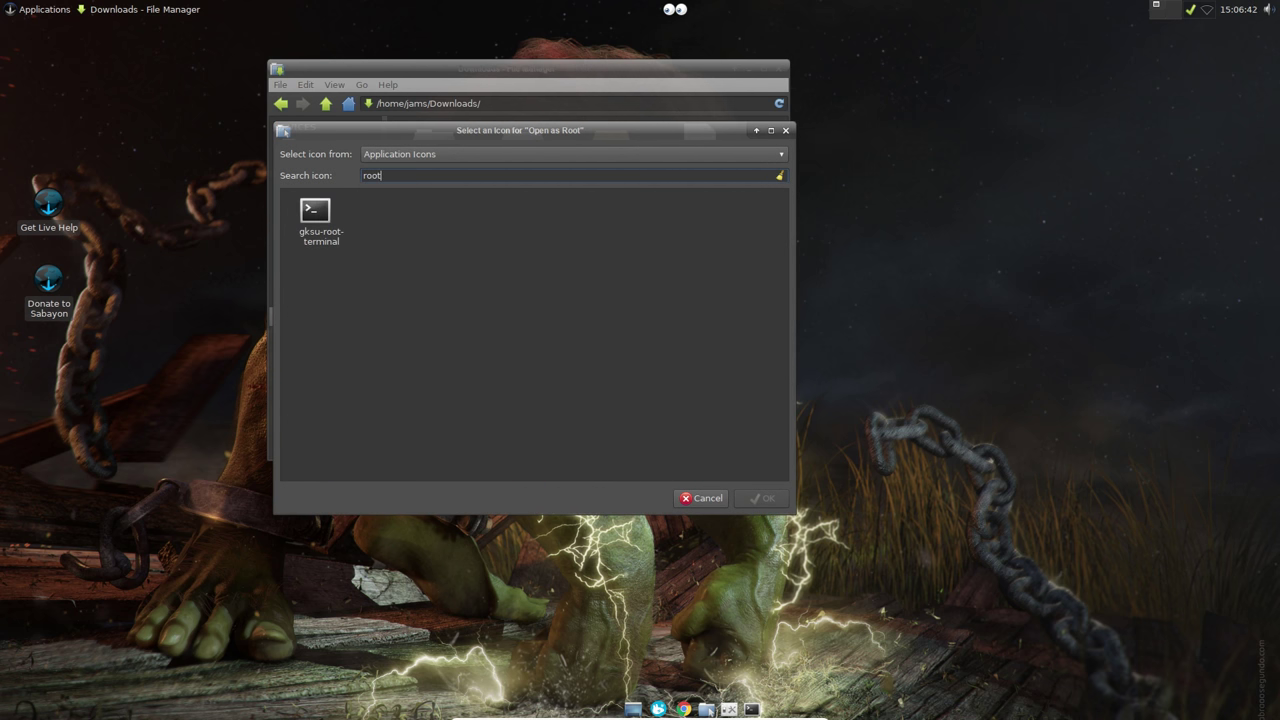
{"action": "type", "text": "t"}
{"action": "key", "text": "BackSpace"}
{"action": "key", "text": "BackSpace"}
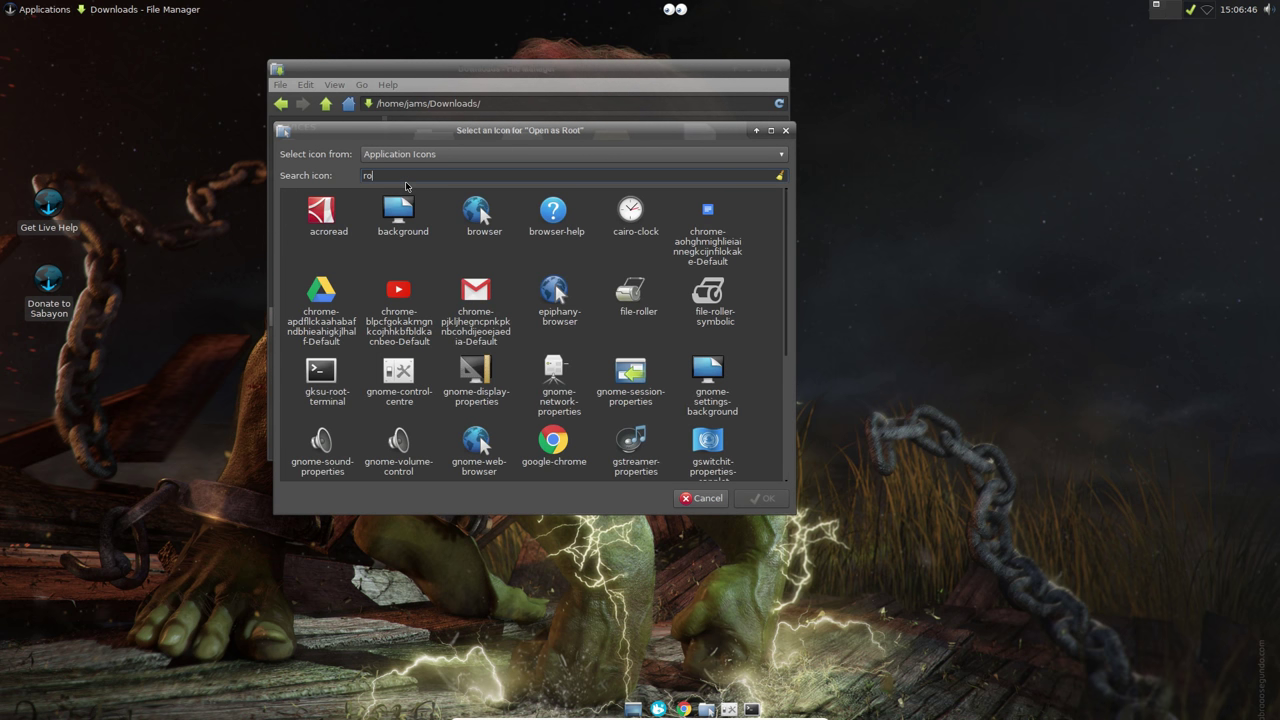
{"action": "key", "text": "BackSpace"}
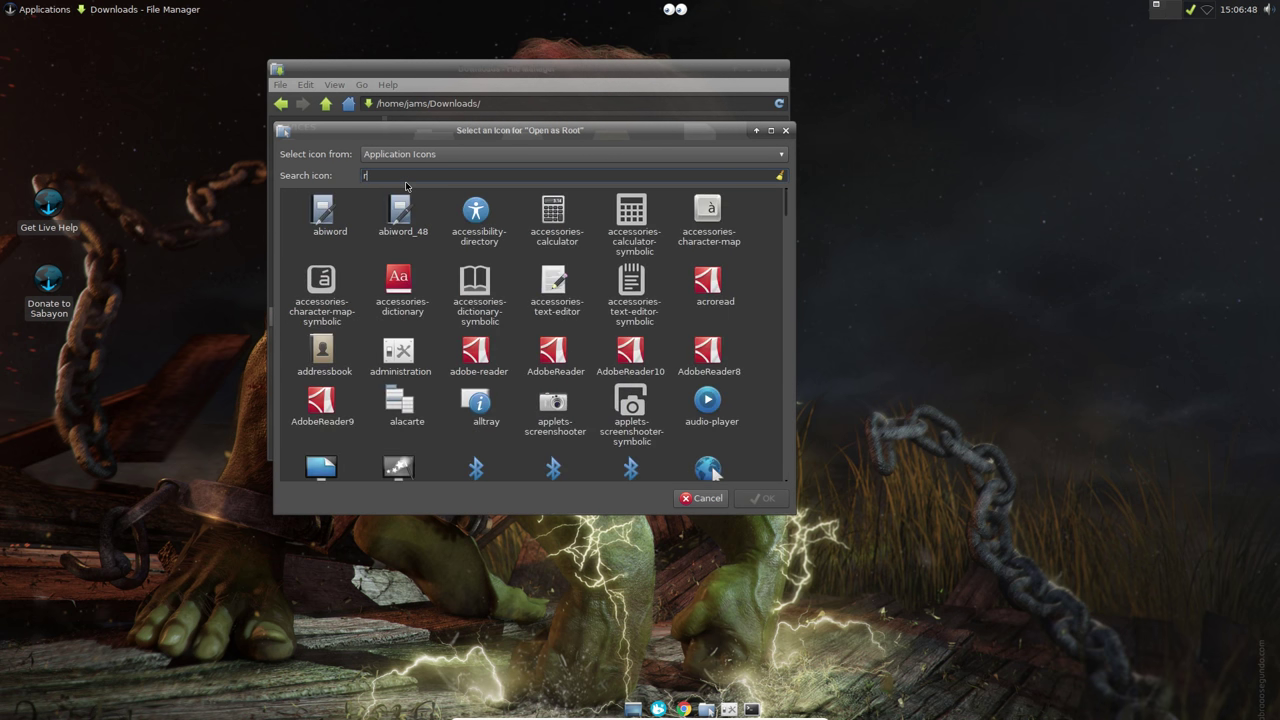
{"action": "key", "text": "BackSpace"}
{"action": "type", "text": "app"}
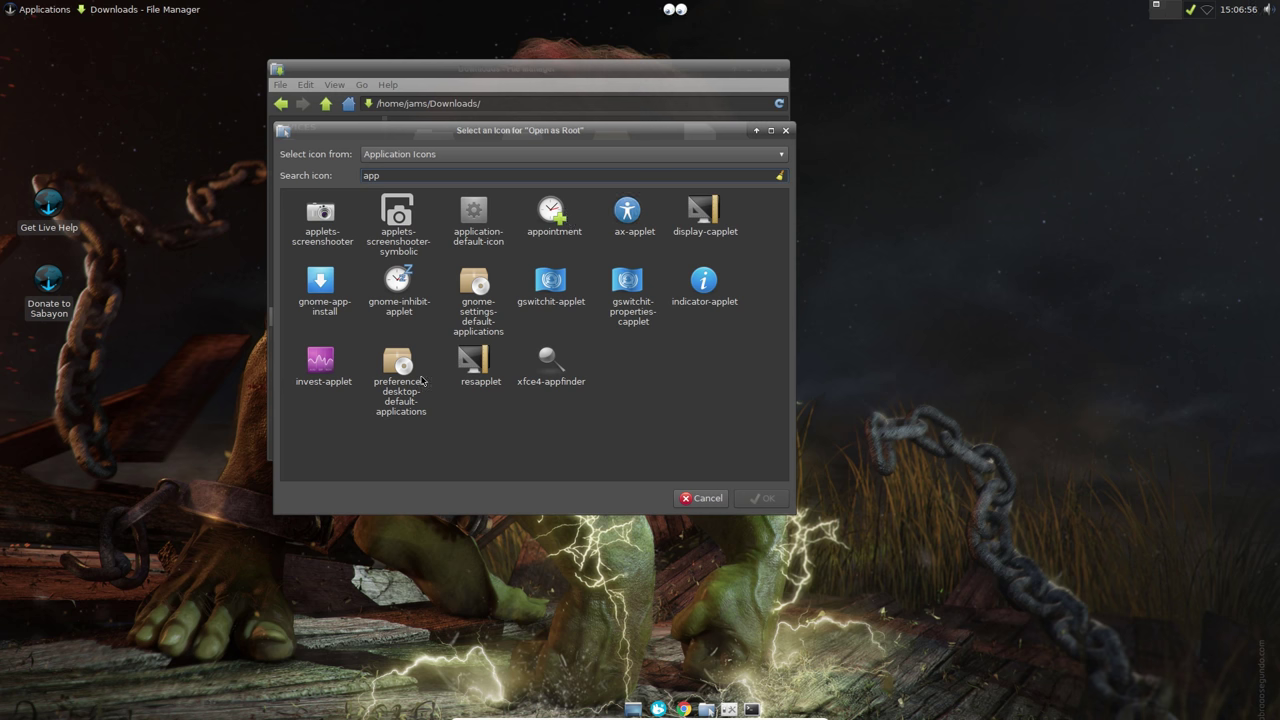
{"action": "left_click", "coordinate": [320, 285]}
{"action": "left_click", "coordinate": [763, 498]}
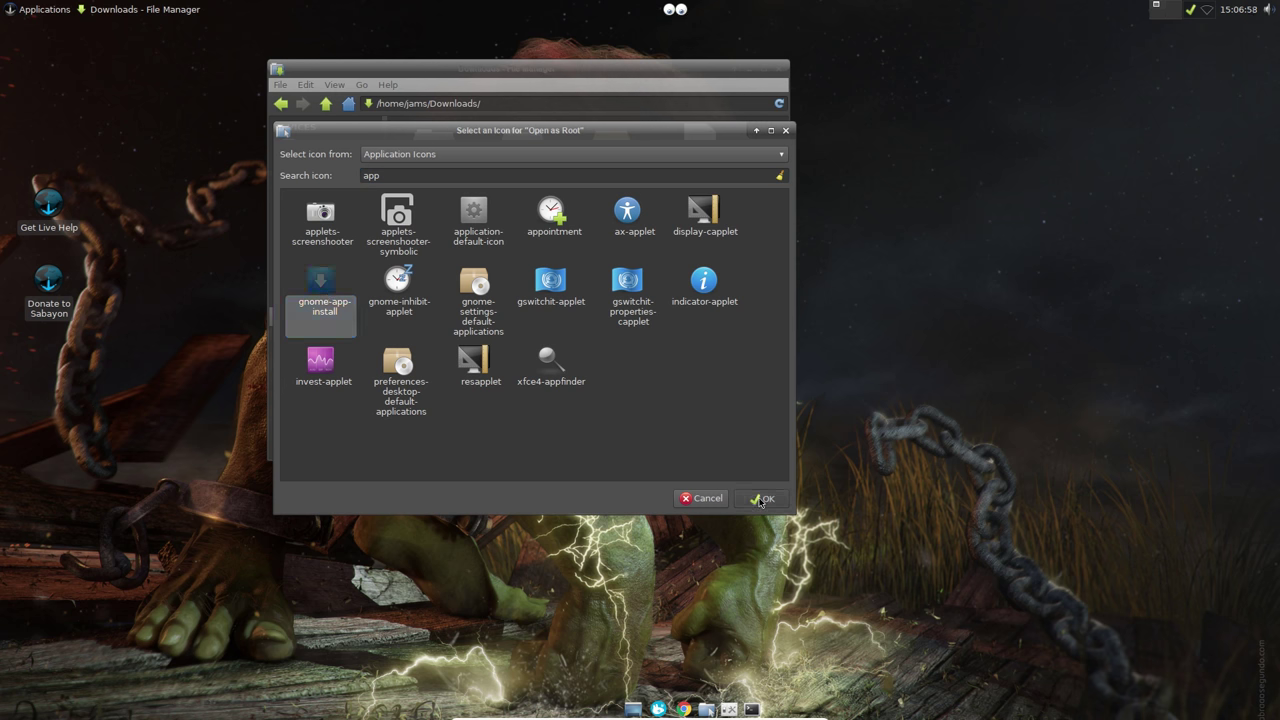
{"action": "left_click", "coordinate": [640, 455]}
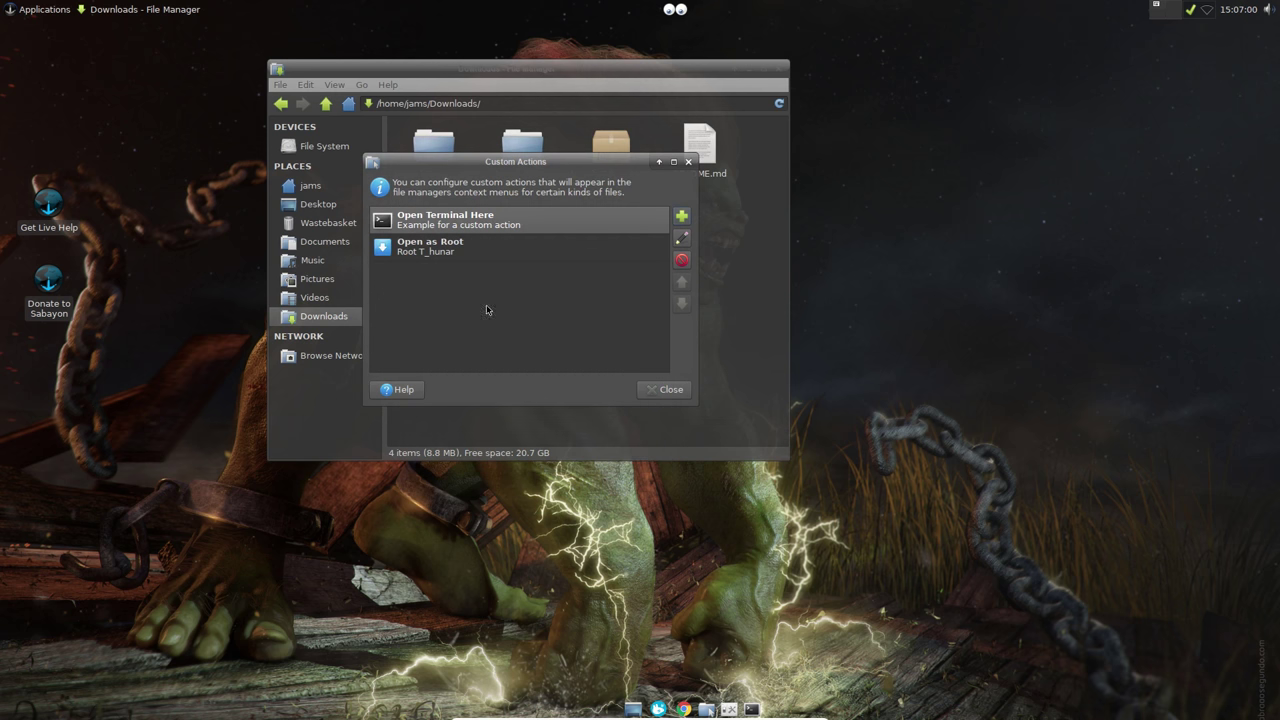
{"action": "left_click", "coordinate": [663, 392]}
Step: Open Downloads as root with the Open as Root action, entering the root password
{"action": "left_click", "coordinate": [520, 140]}
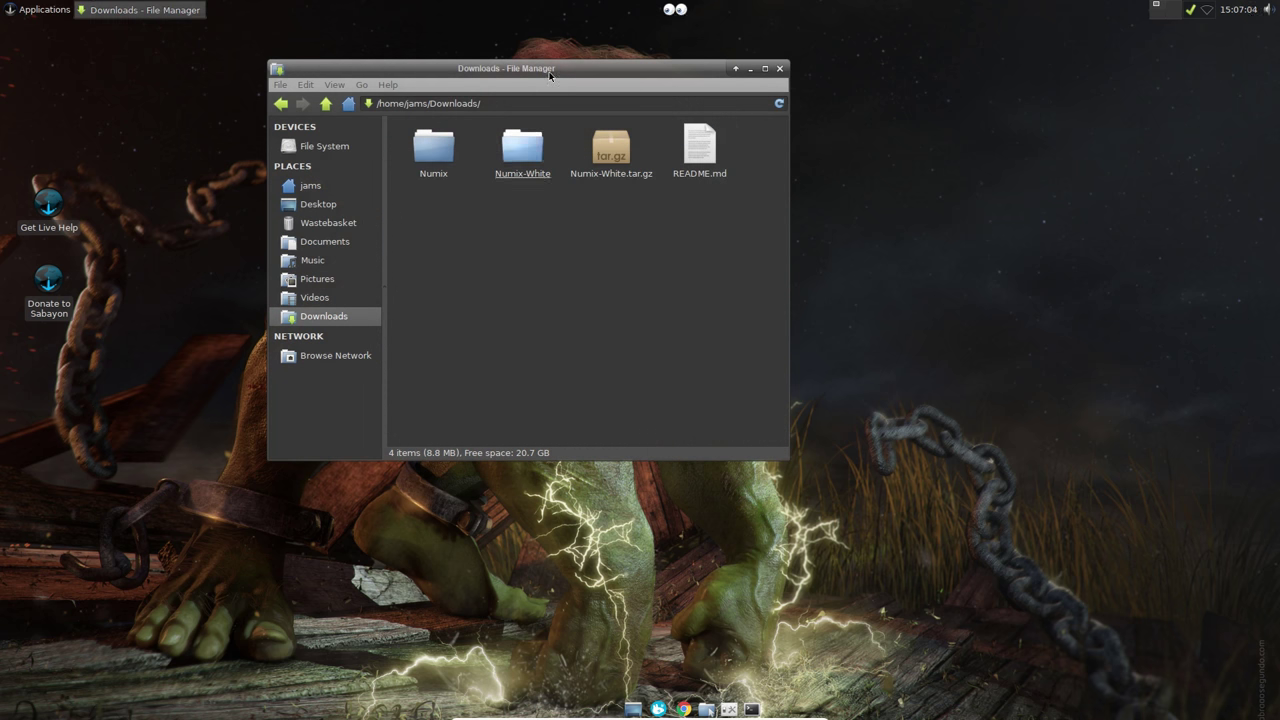
{"action": "left_click_drag", "start_coordinate": [548, 71], "coordinate": [525, 68]}
{"action": "right_click", "coordinate": [527, 244]}
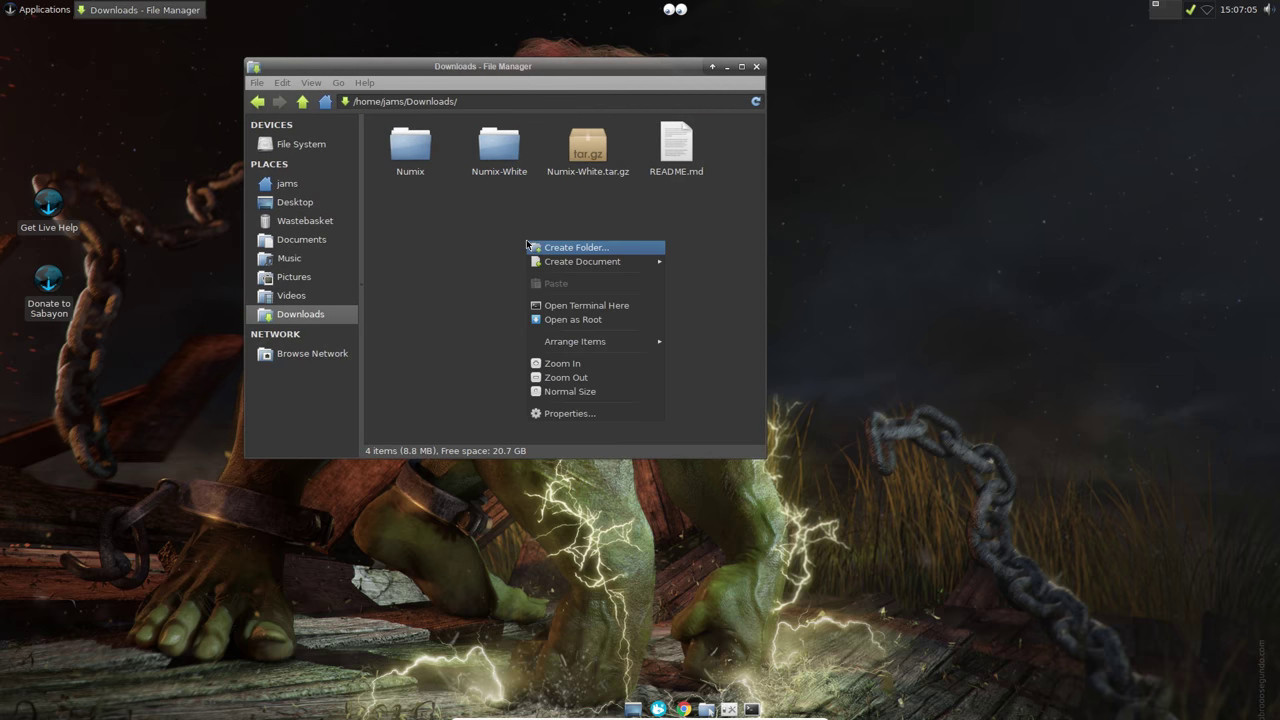
{"action": "left_click", "coordinate": [572, 320]}
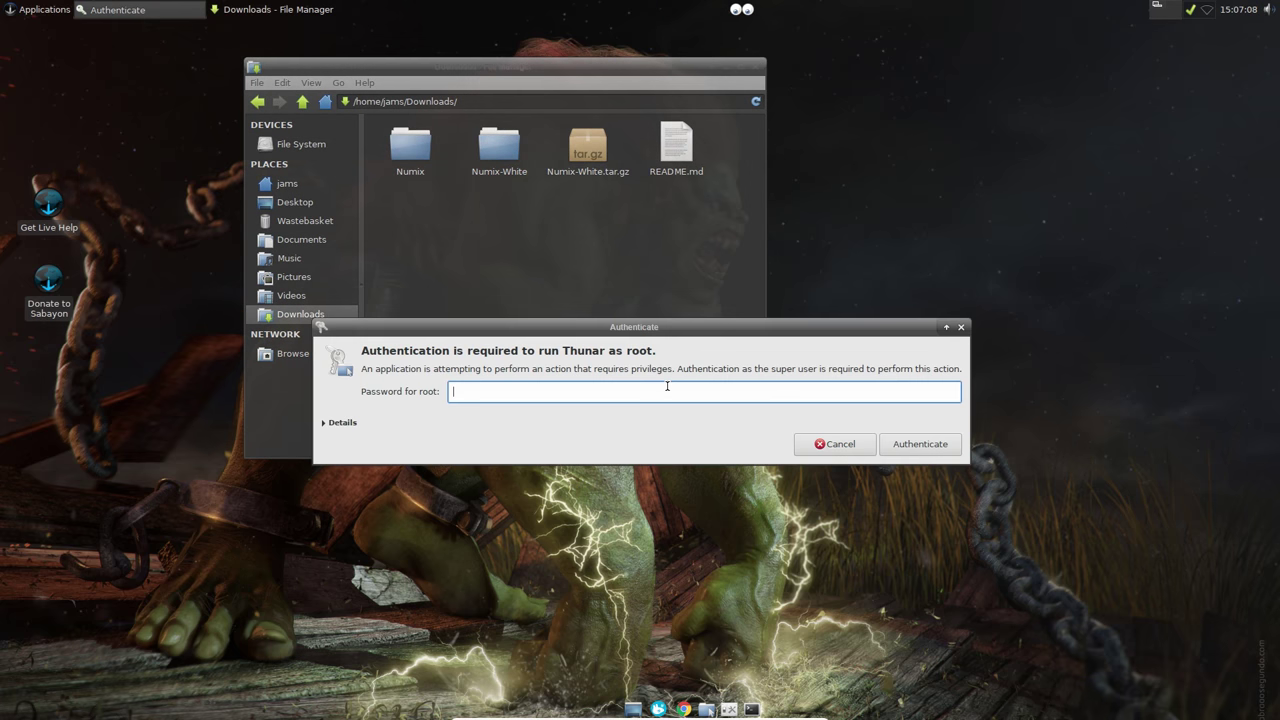
{"action": "type", "text": "***********"}
{"action": "key", "text": "Return"}
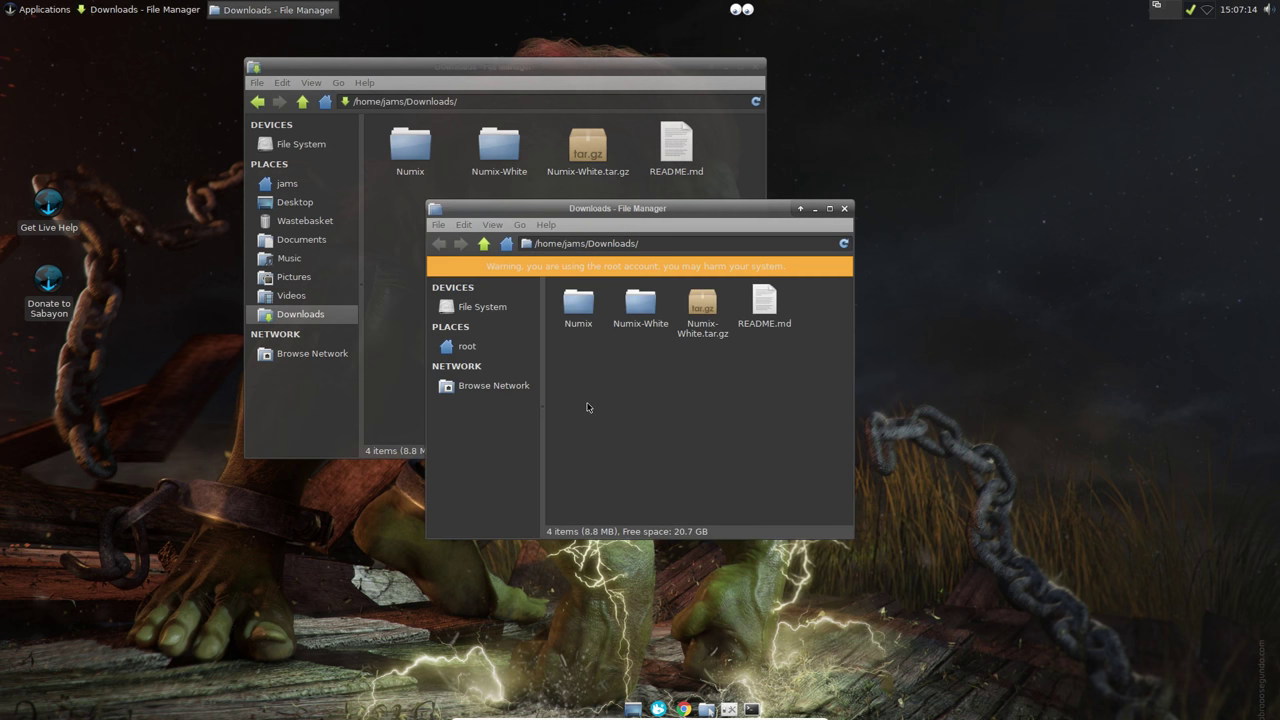
Step: Copy the Numix and Numix-White folders in the root window
{"action": "right_click", "coordinate": [668, 403]}
{"action": "left_click", "coordinate": [640, 303]}
{"action": "double_click", "coordinate": [640, 303]}
{"action": "left_click", "coordinate": [447, 250]}
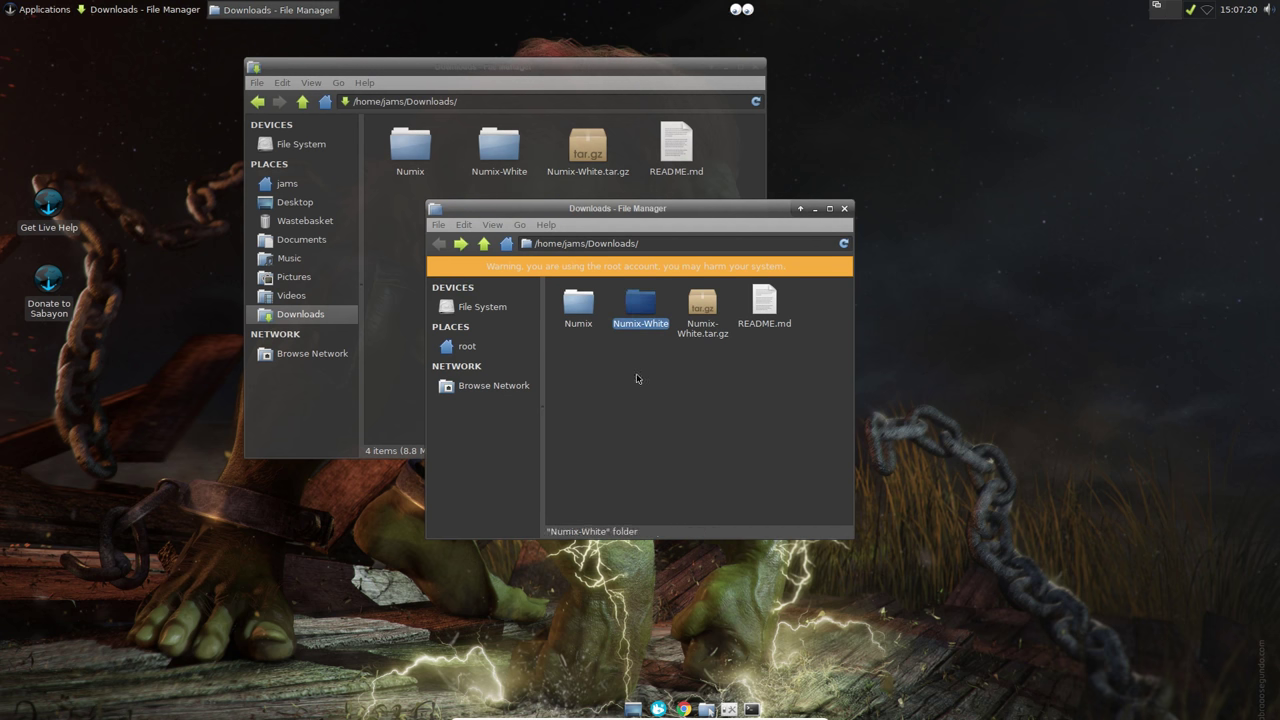
{"action": "left_click_drag", "start_coordinate": [566, 336], "coordinate": [620, 303]}
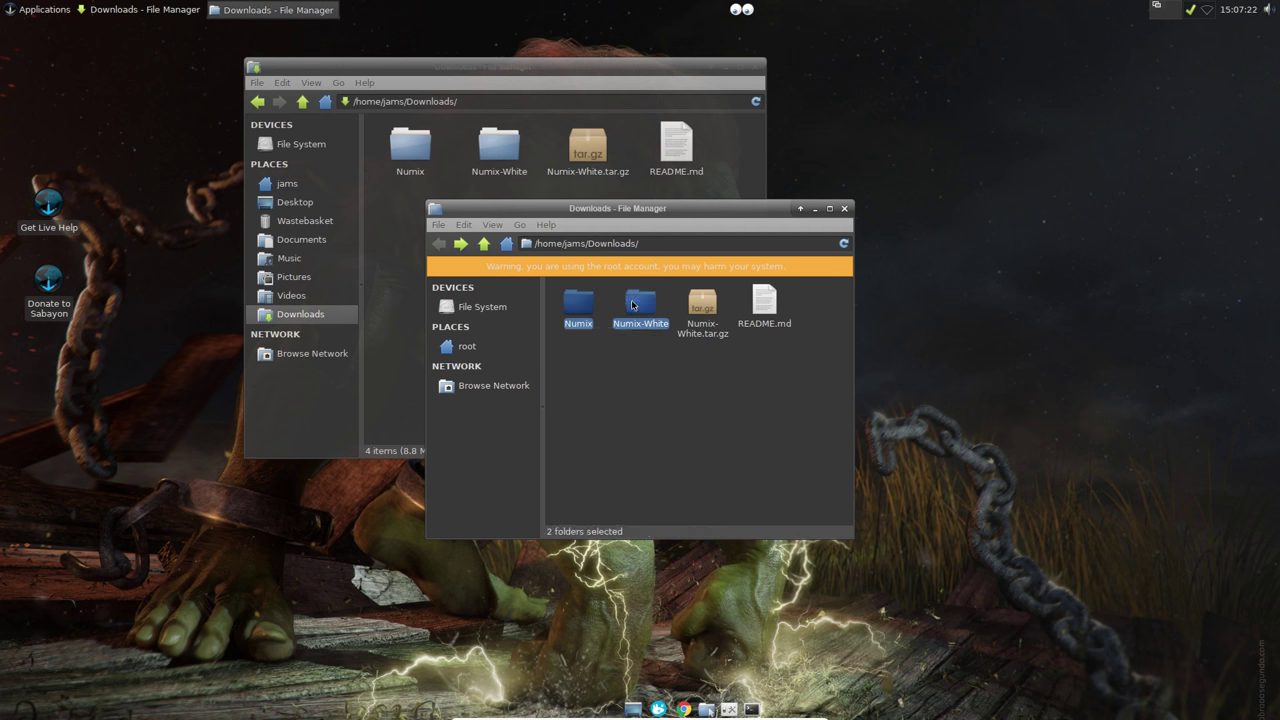
{"action": "right_click", "coordinate": [631, 301]}
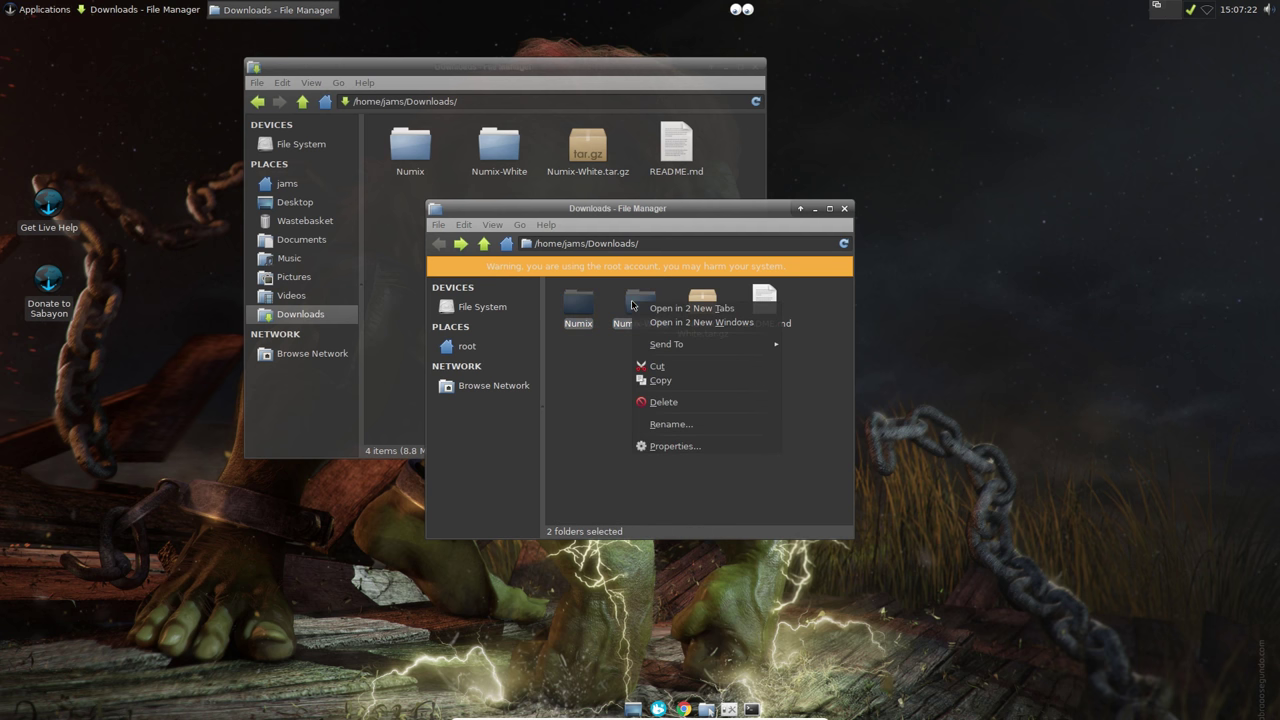
{"action": "left_click", "coordinate": [672, 380]}
Step: Enlarge the root window and navigate to /usr/share/icons
{"action": "left_click_drag", "start_coordinate": [798, 378], "coordinate": [738, 338]}
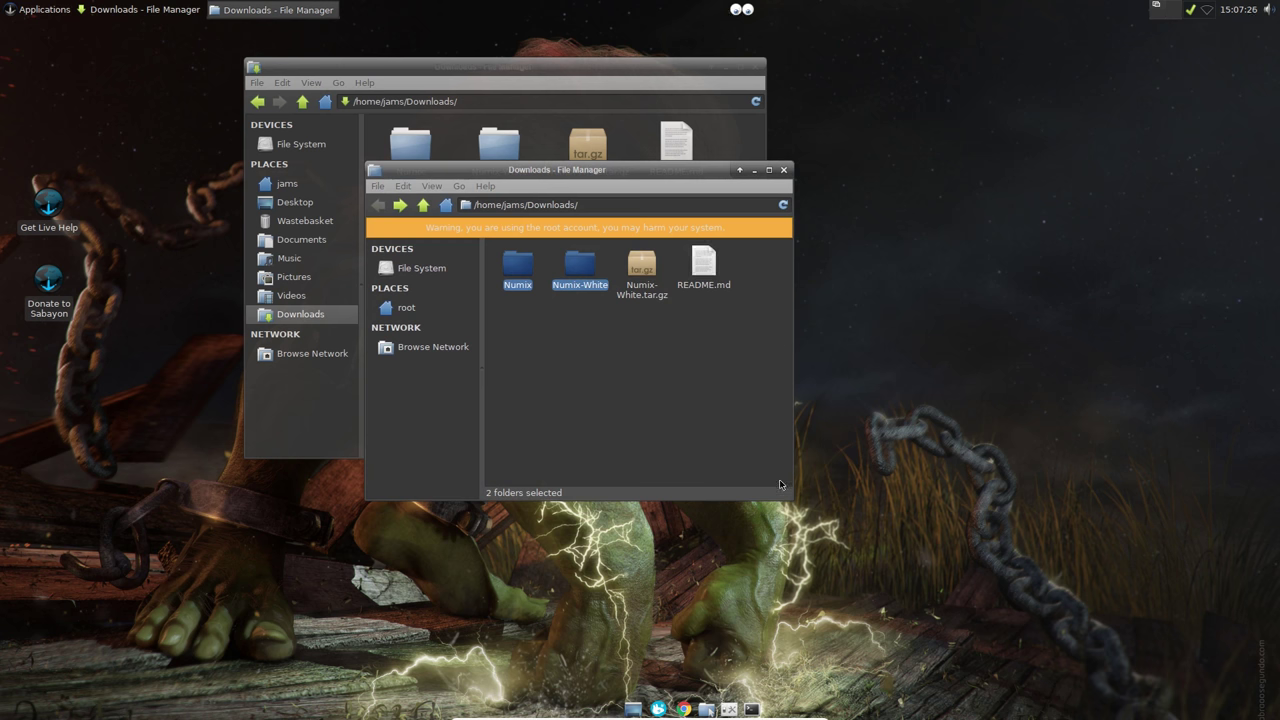
{"action": "left_click_drag", "start_coordinate": [791, 497], "coordinate": [955, 597]}
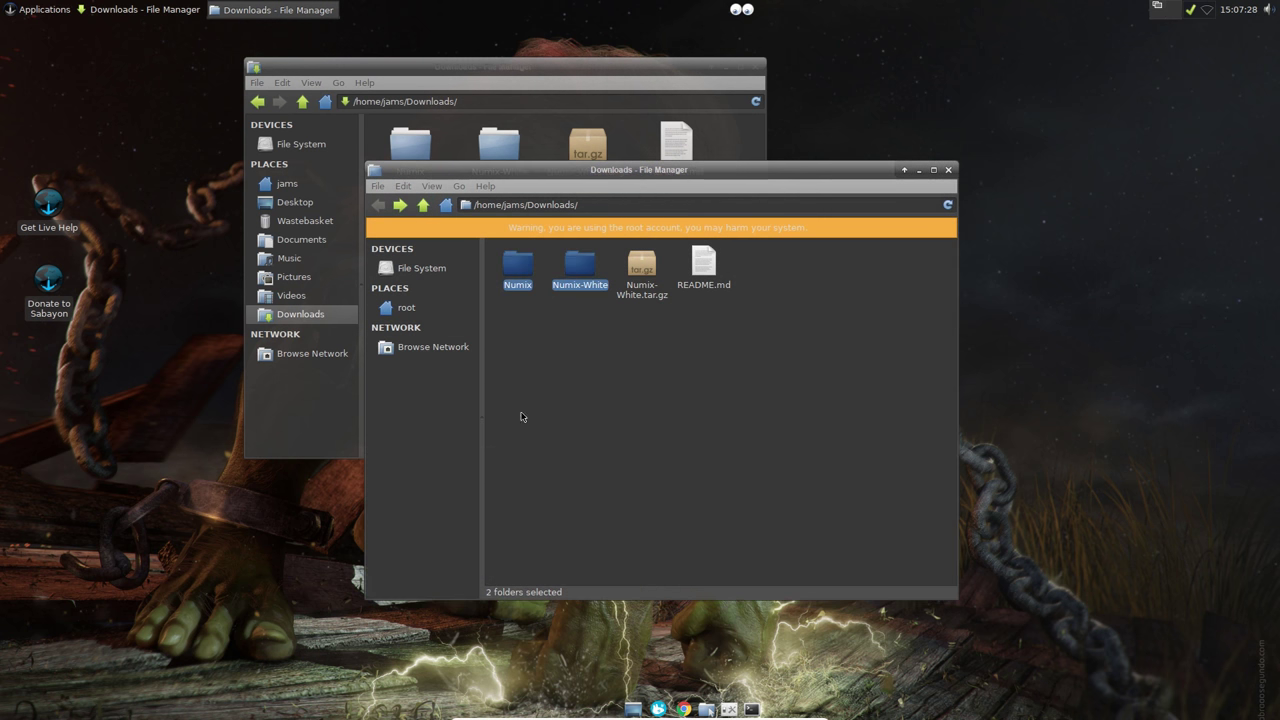
{"action": "left_click", "coordinate": [422, 268]}
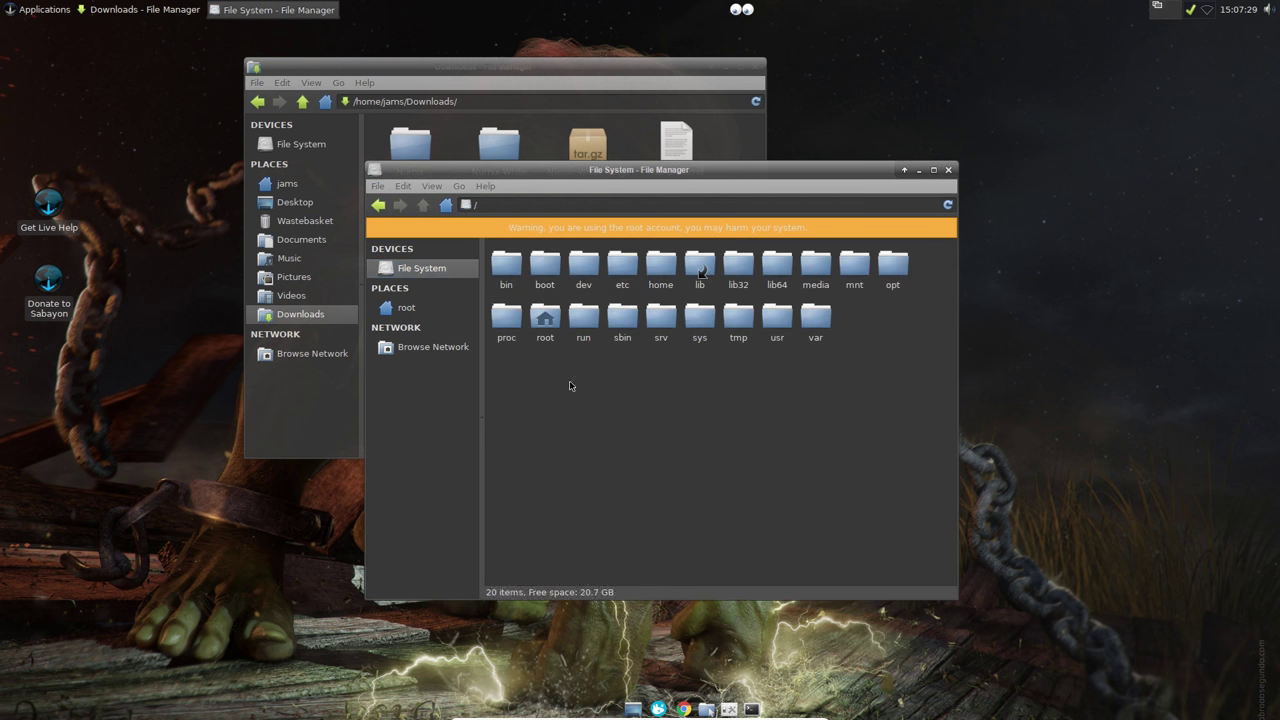
{"action": "double_click", "coordinate": [786, 322]}
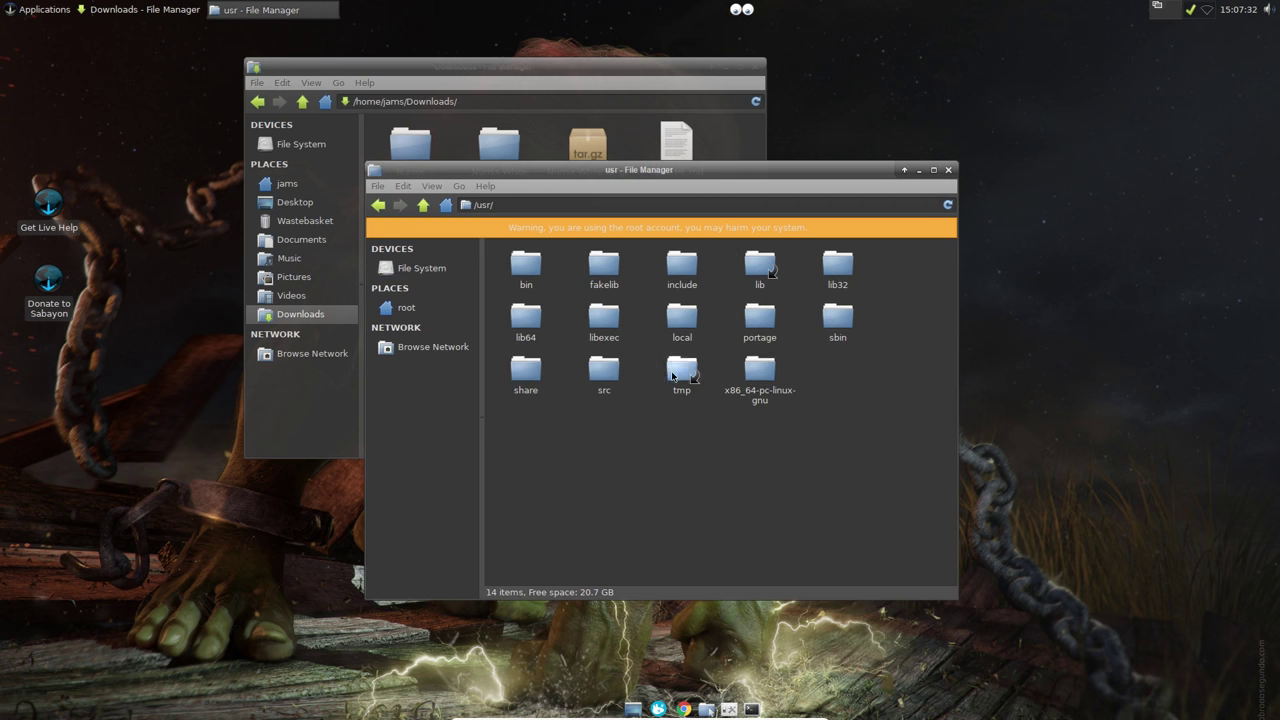
{"action": "double_click", "coordinate": [525, 372]}
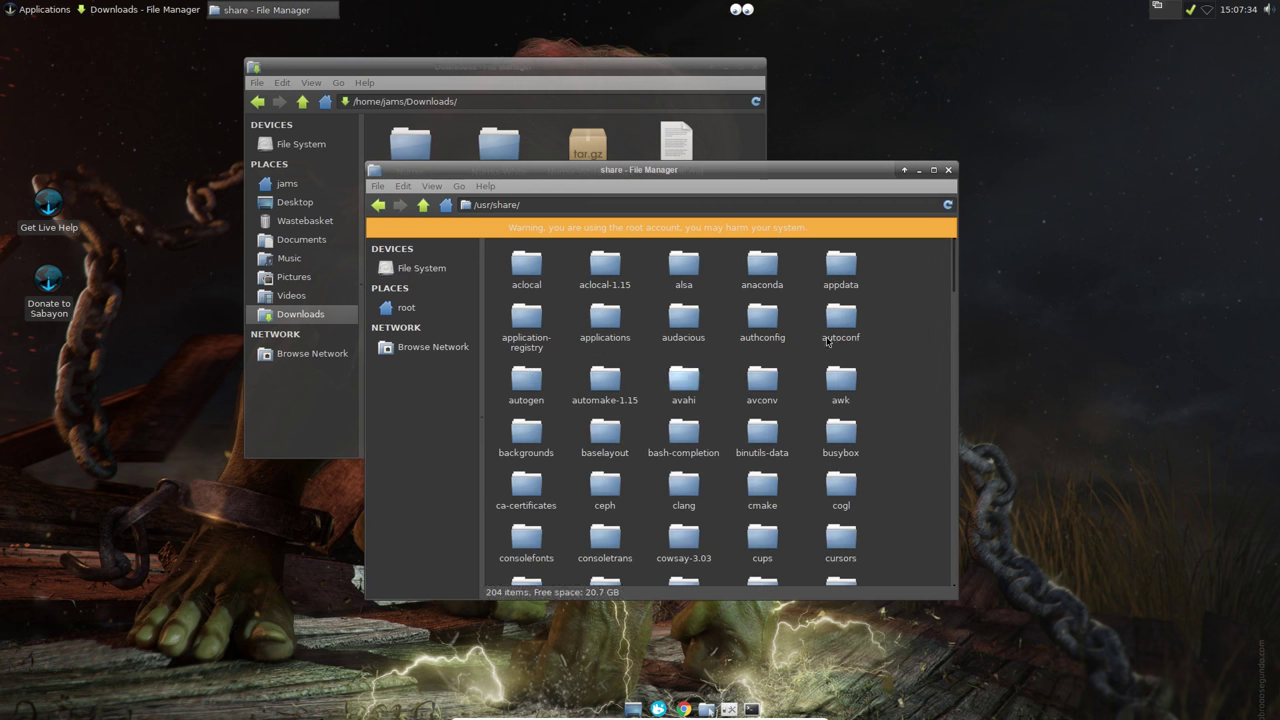
{"action": "left_click_drag", "start_coordinate": [952, 265], "coordinate": [951, 397]}
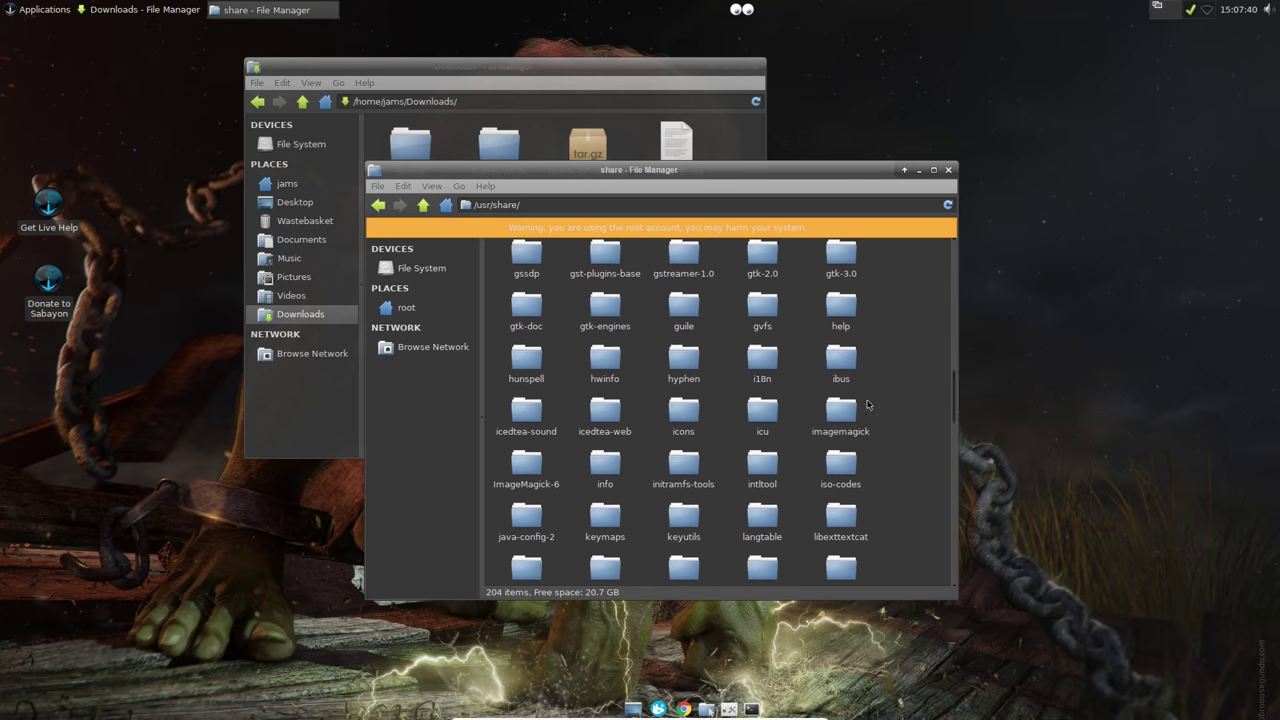
{"action": "double_click", "coordinate": [684, 412]}
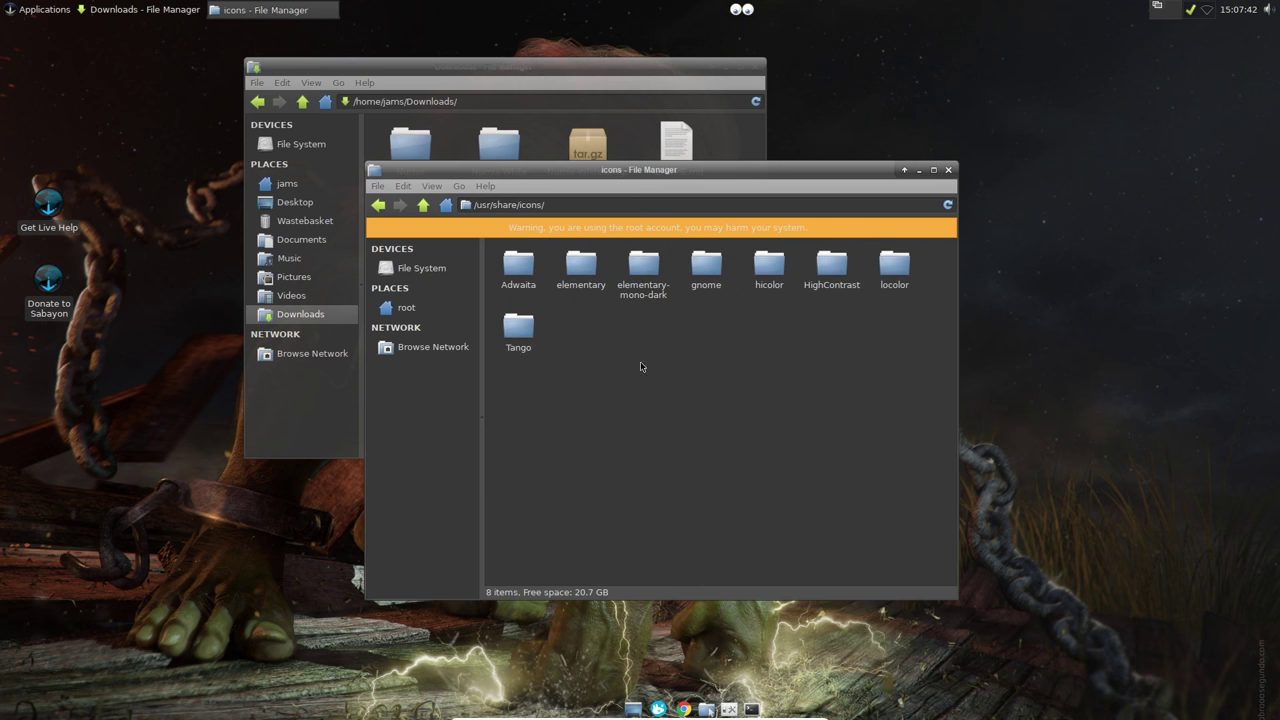
Step: Paste the Numix folders into /usr/share/icons and close the root window
{"action": "right_click", "coordinate": [640, 347]}
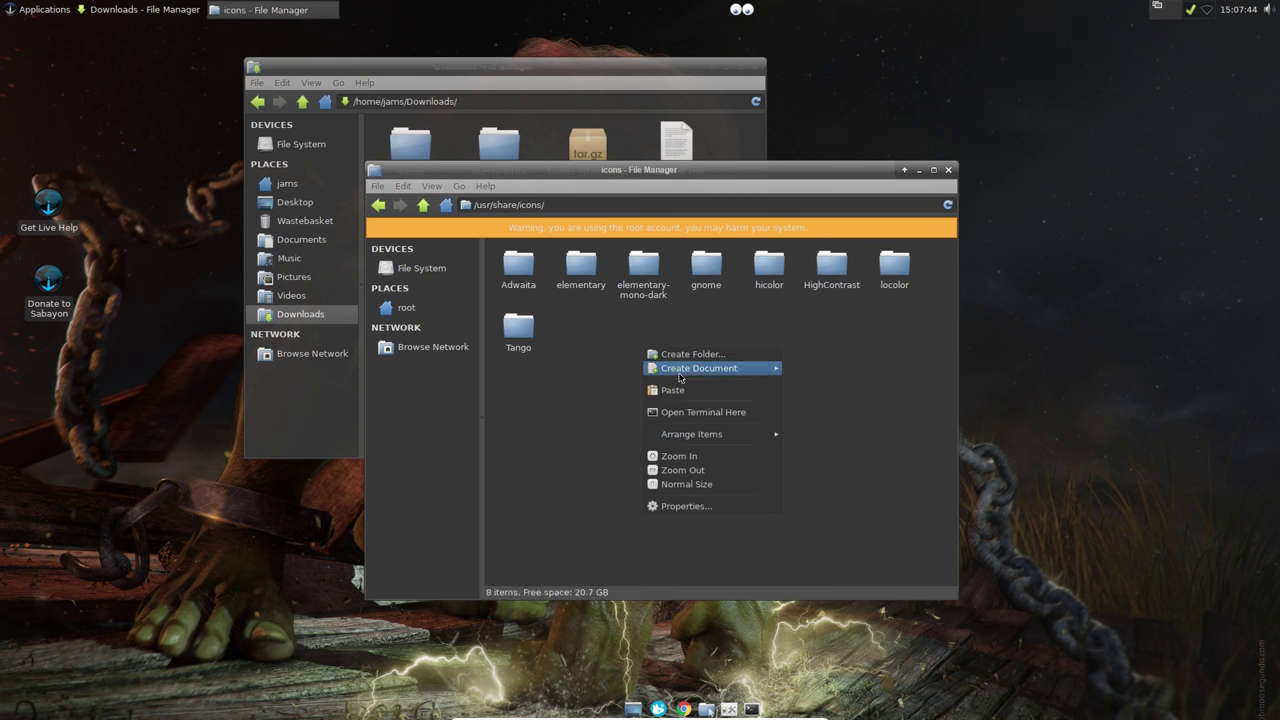
{"action": "left_click", "coordinate": [680, 390]}
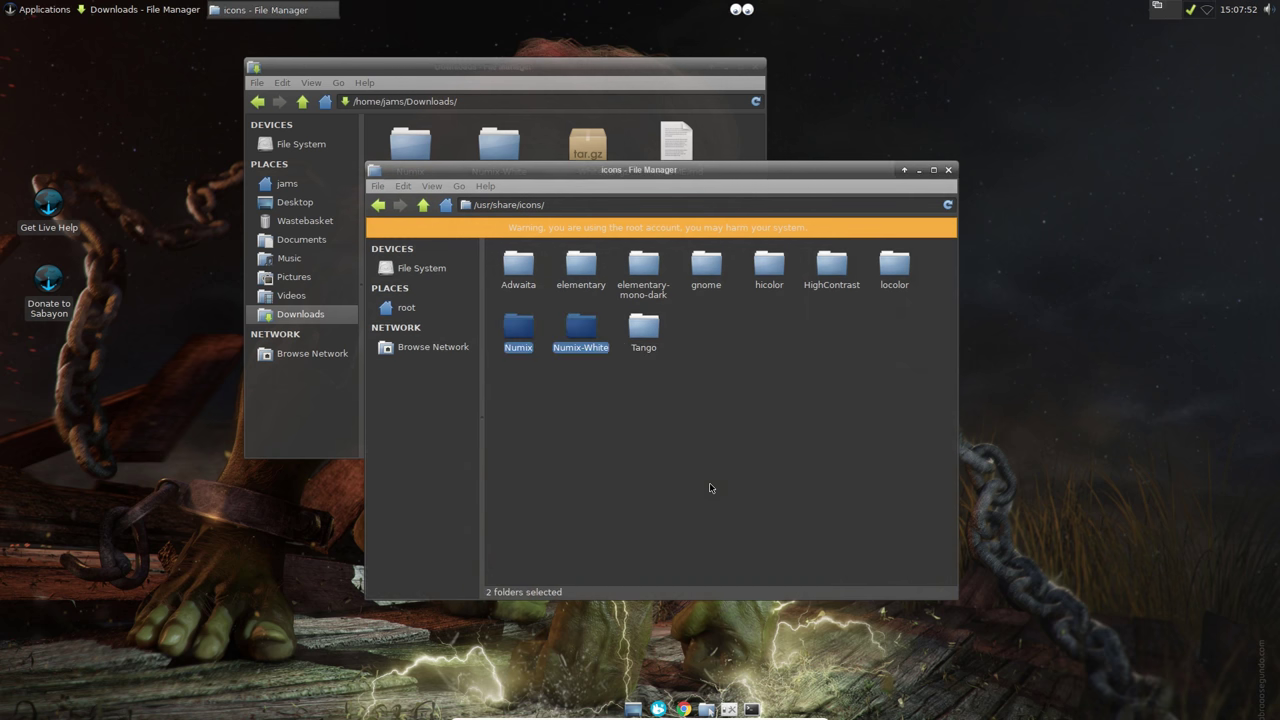
{"action": "left_click", "coordinate": [770, 440]}
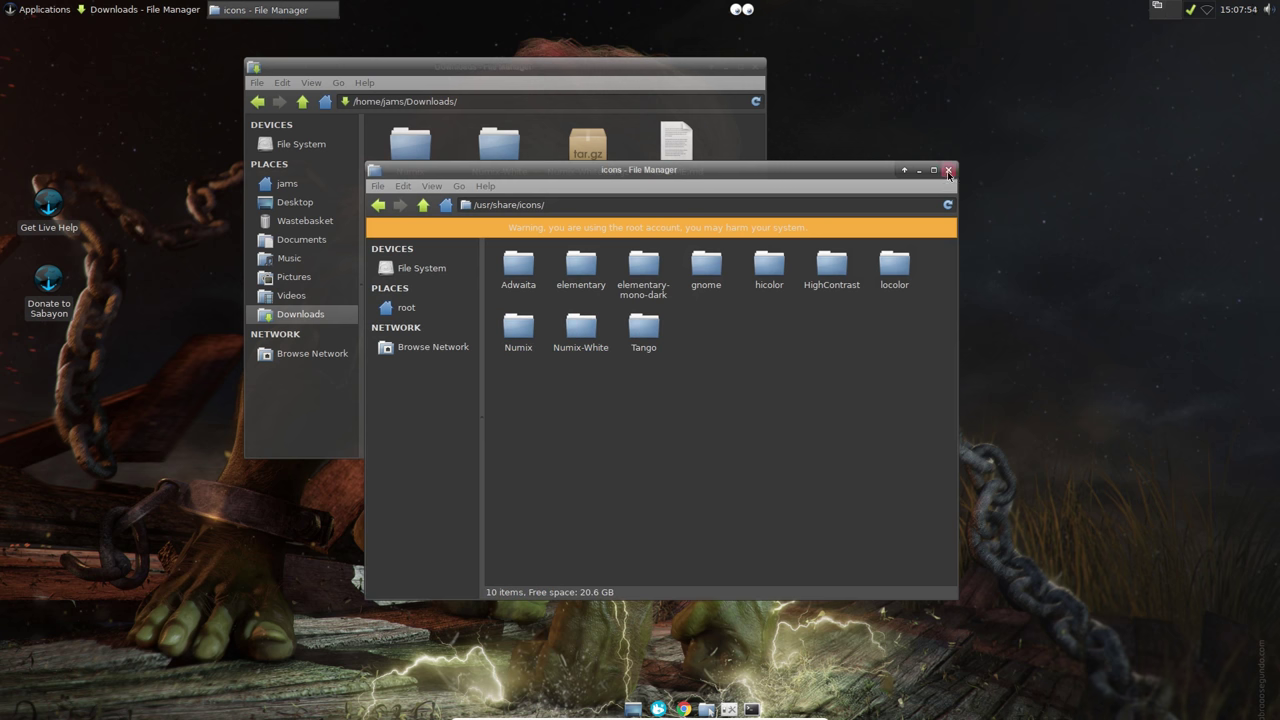
{"action": "left_click", "coordinate": [948, 171]}
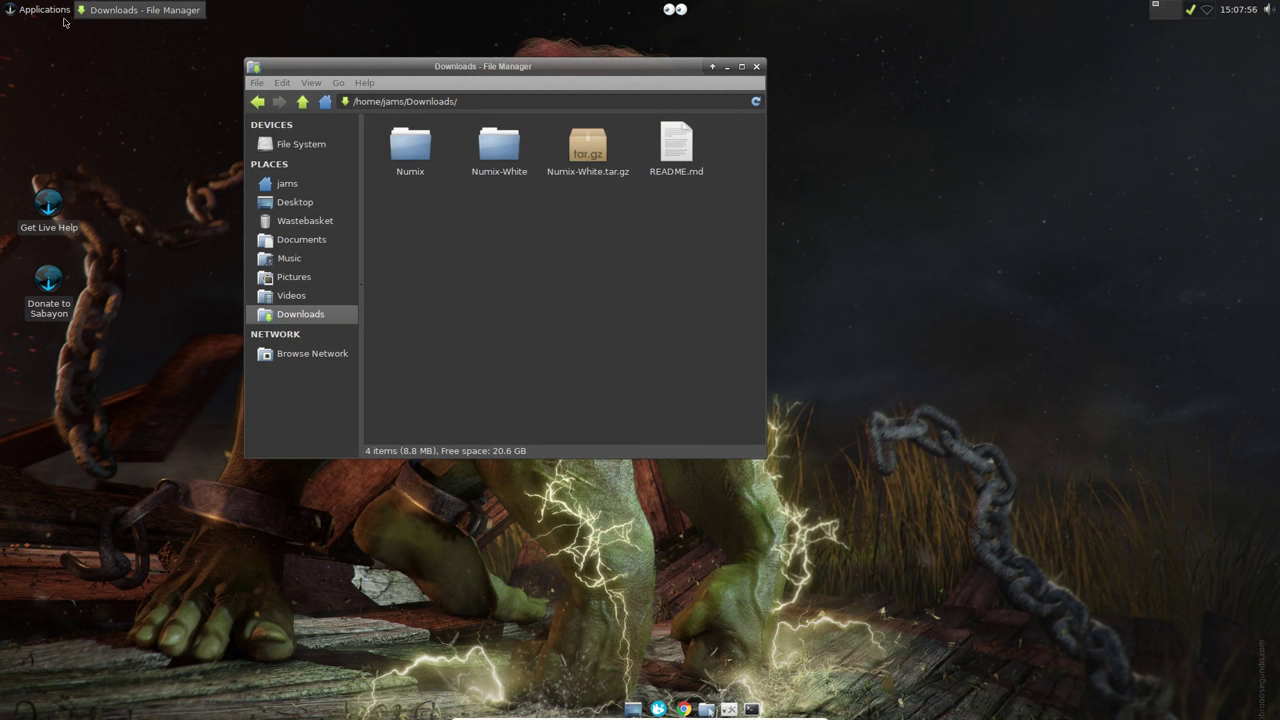
Step: Apply the Numix Circle icon theme in Appearance, close Settings, and show the home folder in Thunar
{"action": "left_click", "coordinate": [728, 708]}
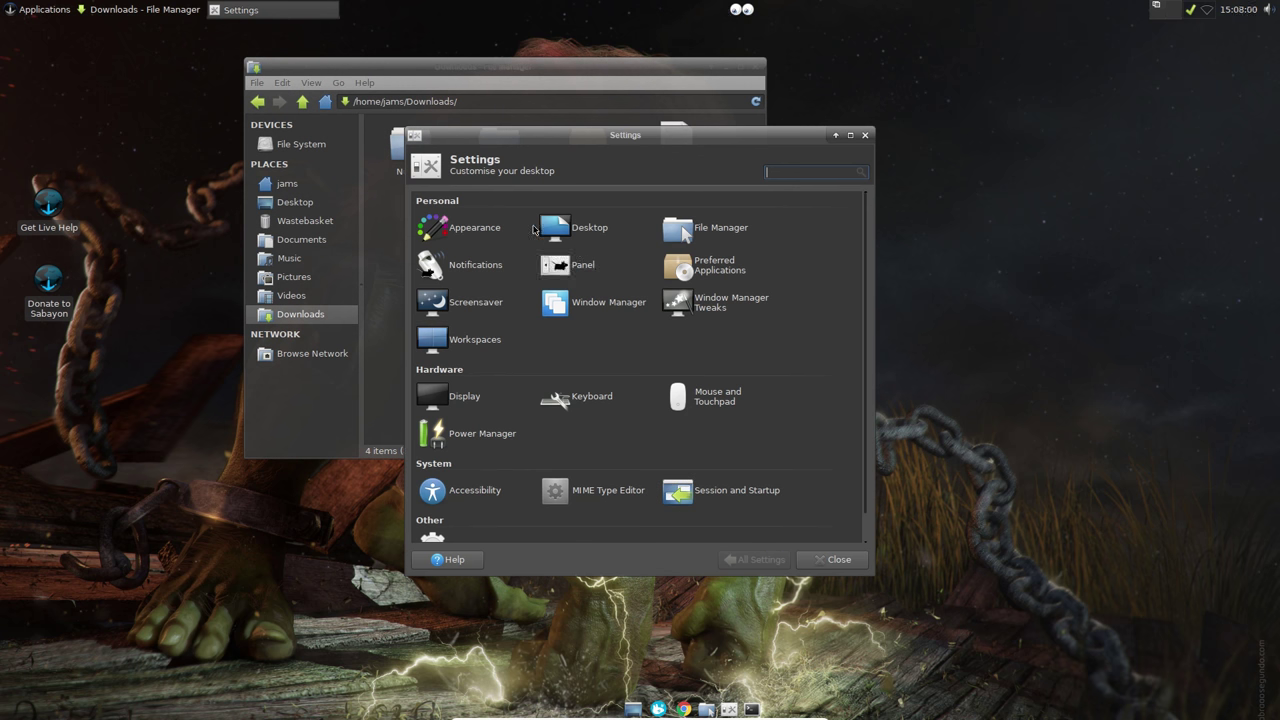
{"action": "left_click", "coordinate": [478, 228]}
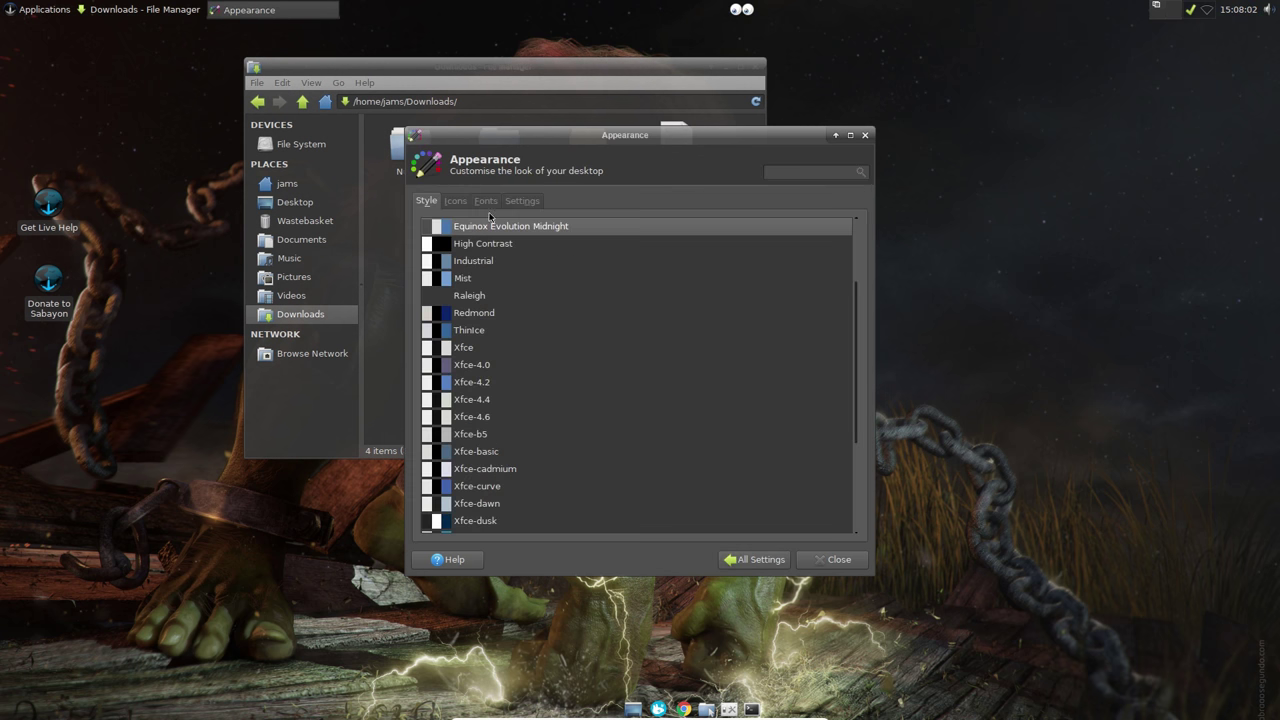
{"action": "left_click", "coordinate": [455, 201]}
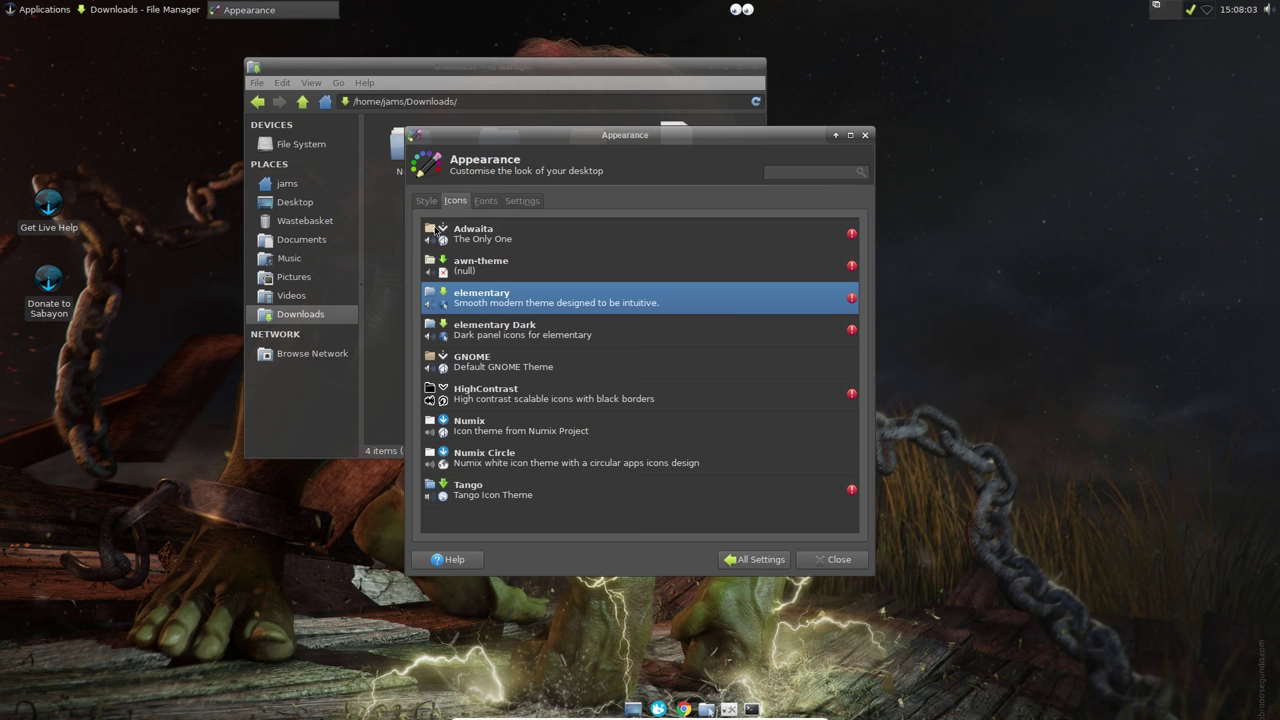
{"action": "left_click", "coordinate": [502, 452]}
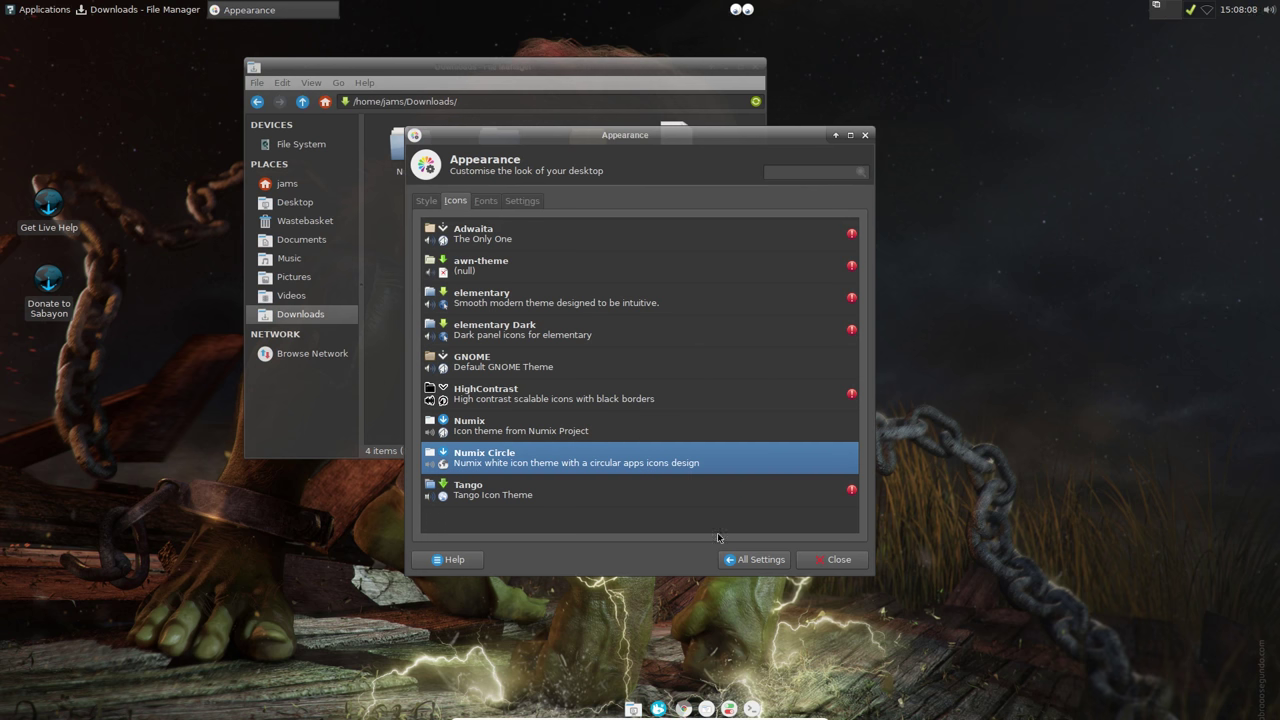
{"action": "left_click", "coordinate": [748, 559]}
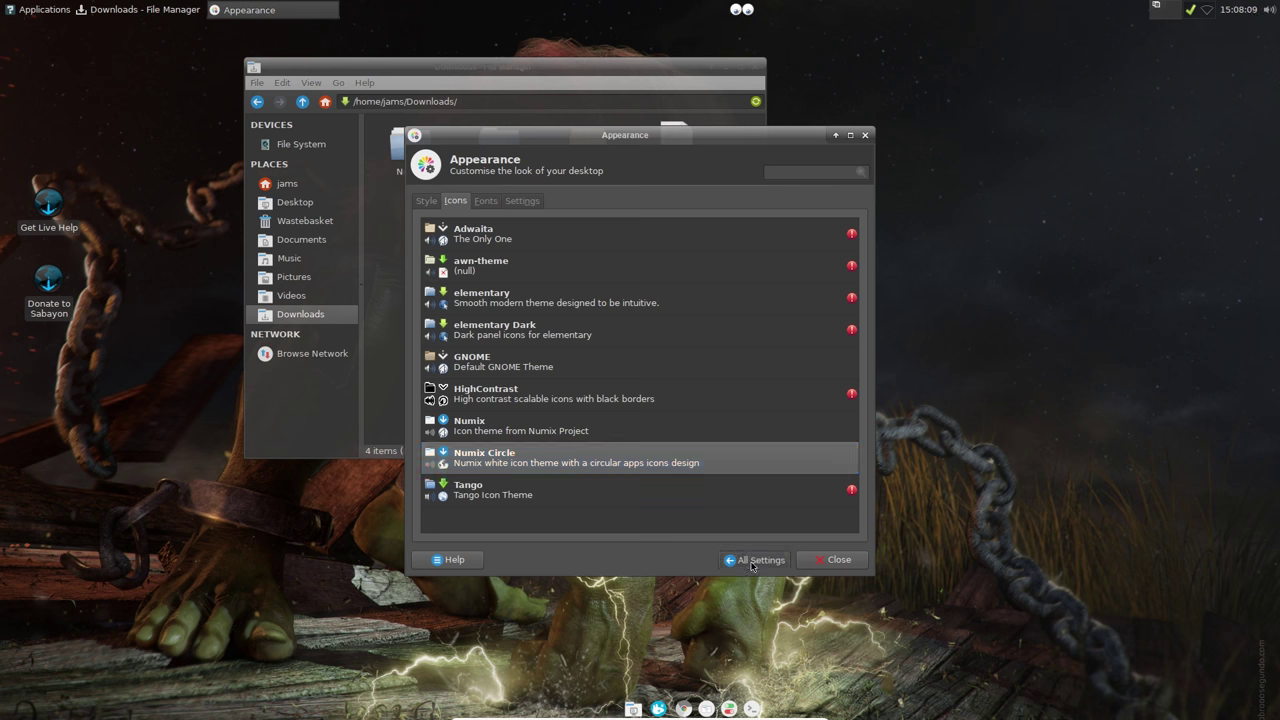
{"action": "left_click", "coordinate": [834, 560]}
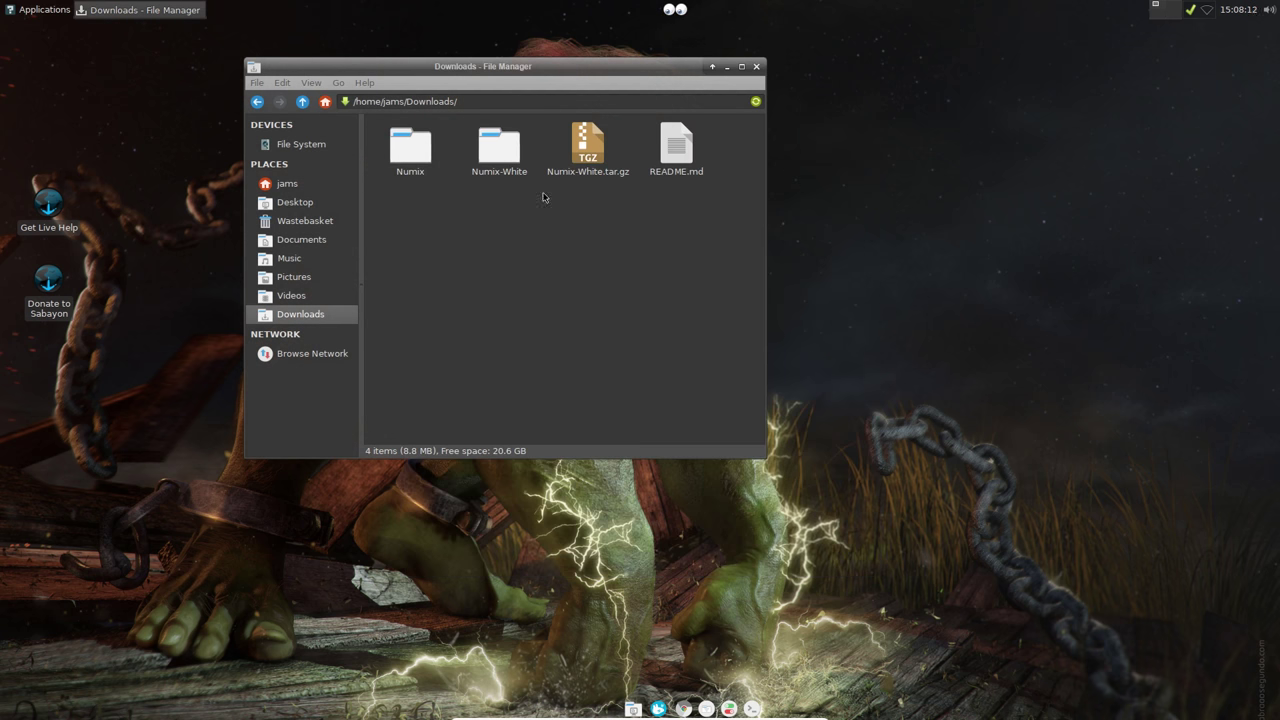
{"action": "left_click", "coordinate": [323, 102]}
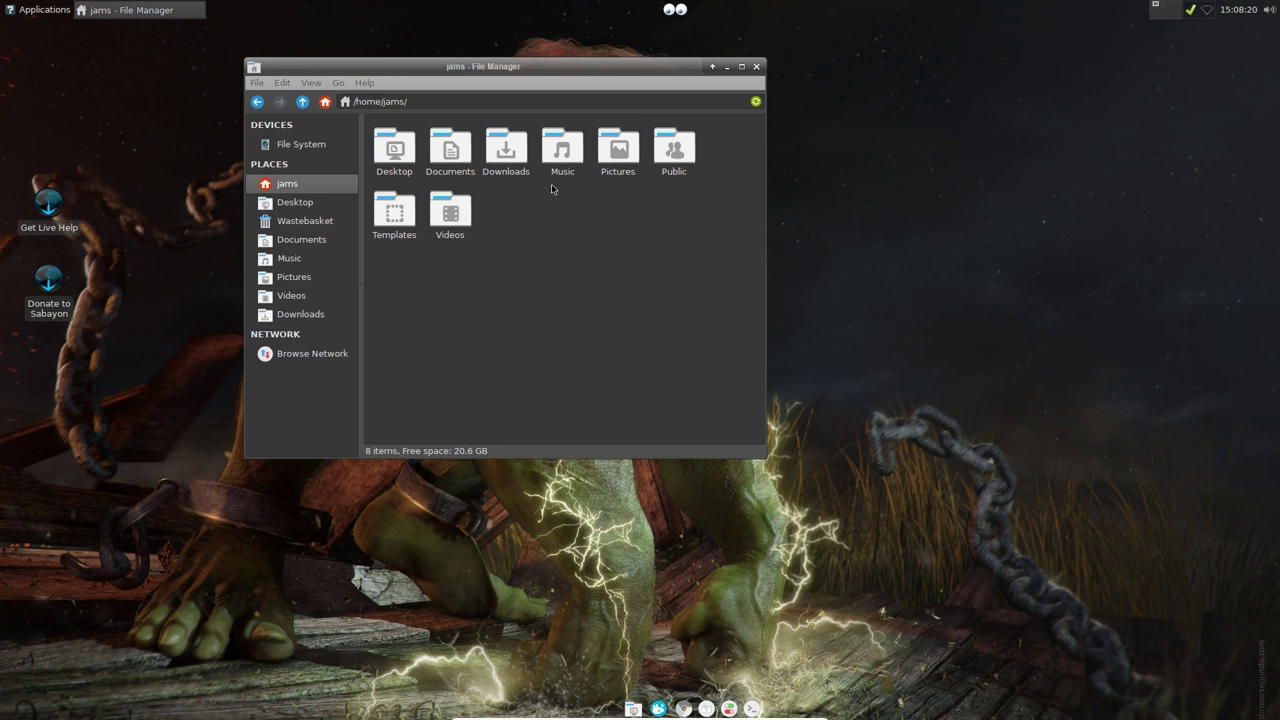
{"action": "mouse_move", "coordinate": [574, 66]}
{"action": "left_mouse_down"}
{"action": "mouse_move", "coordinate": [536, 65]}
{"action": "mouse_move", "coordinate": [568, 65]}
{"action": "left_mouse_up"}
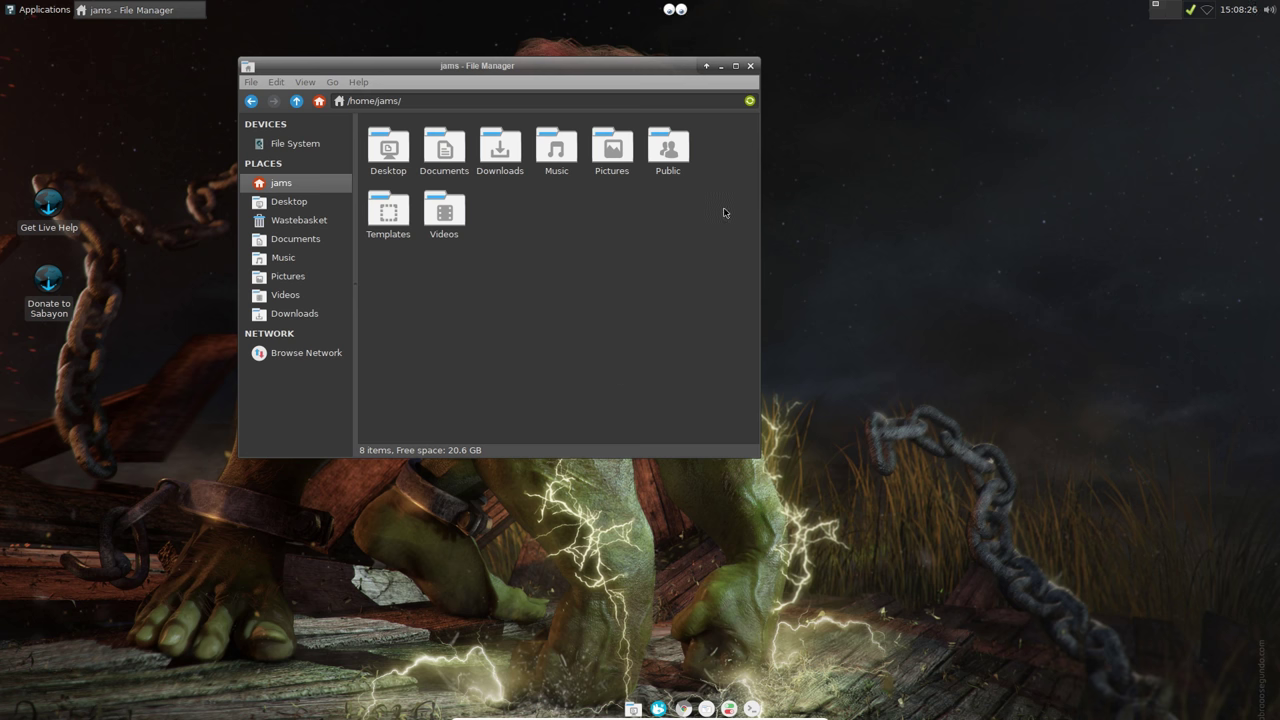
Step: Close the file manager and launch Shotwell from Applications > Graphics
{"action": "left_click", "coordinate": [750, 66]}
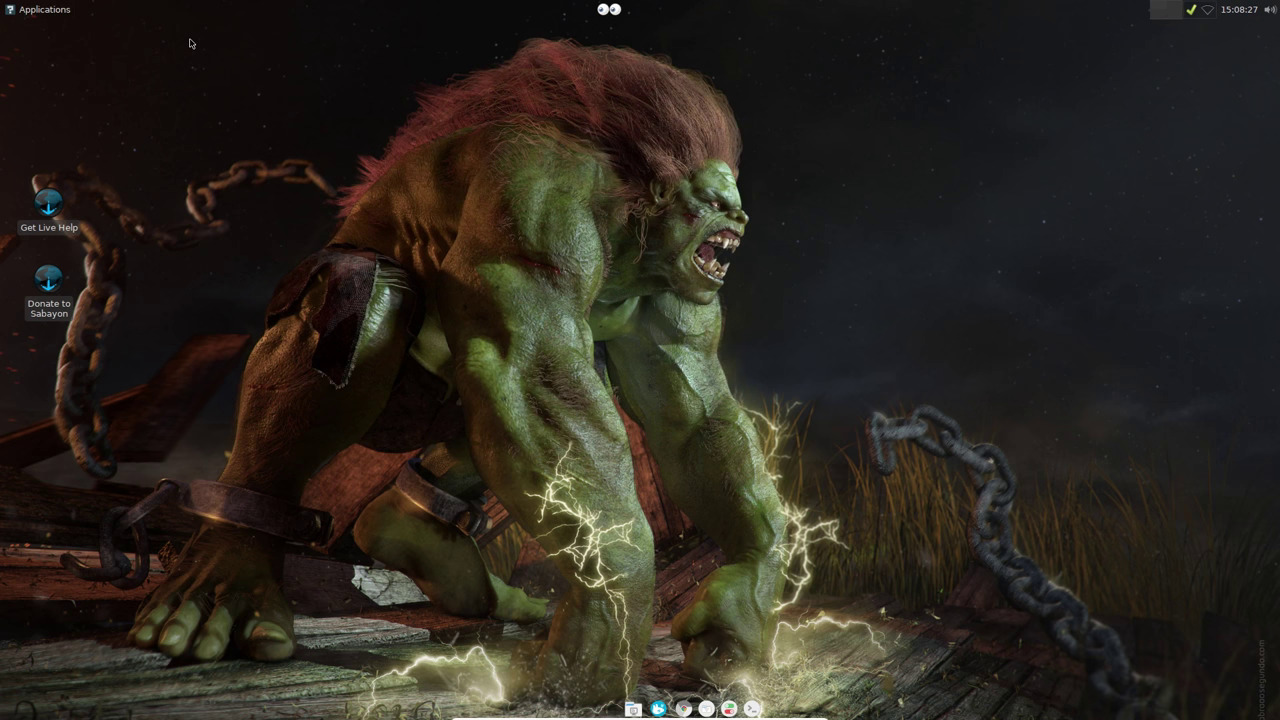
{"action": "left_click", "coordinate": [43, 10]}
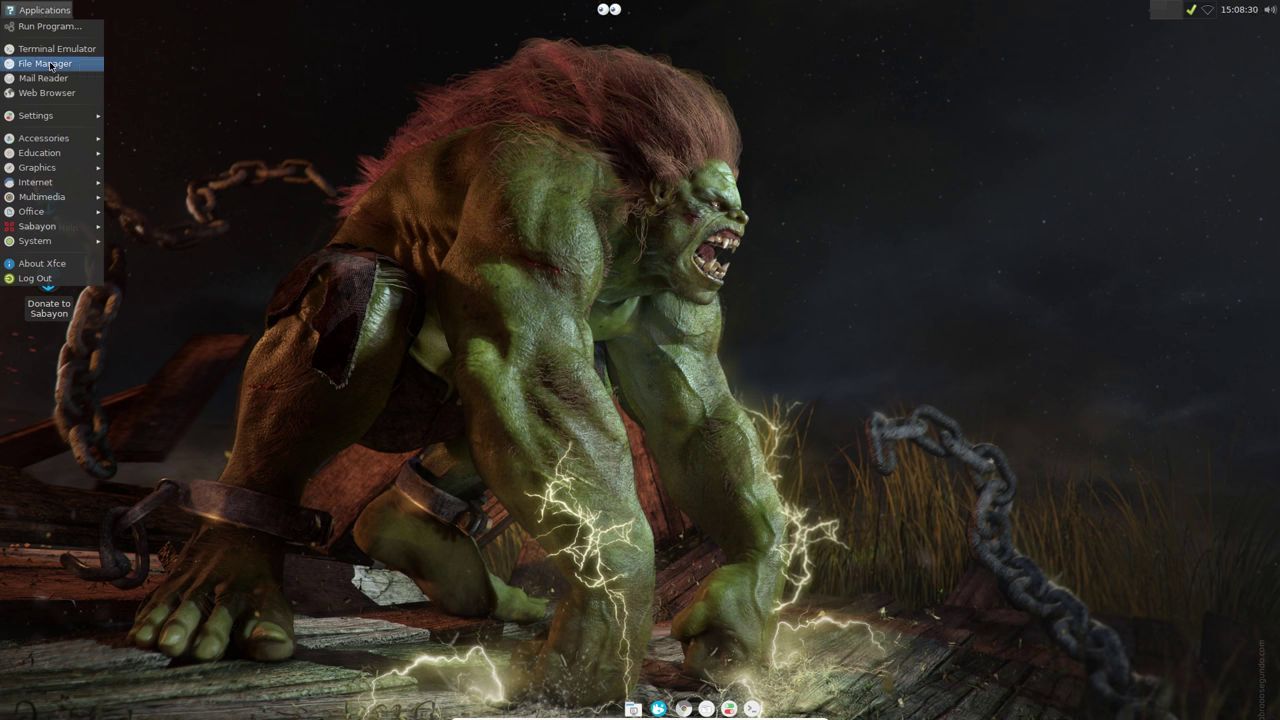
{"action": "mouse_move", "coordinate": [59, 115]}
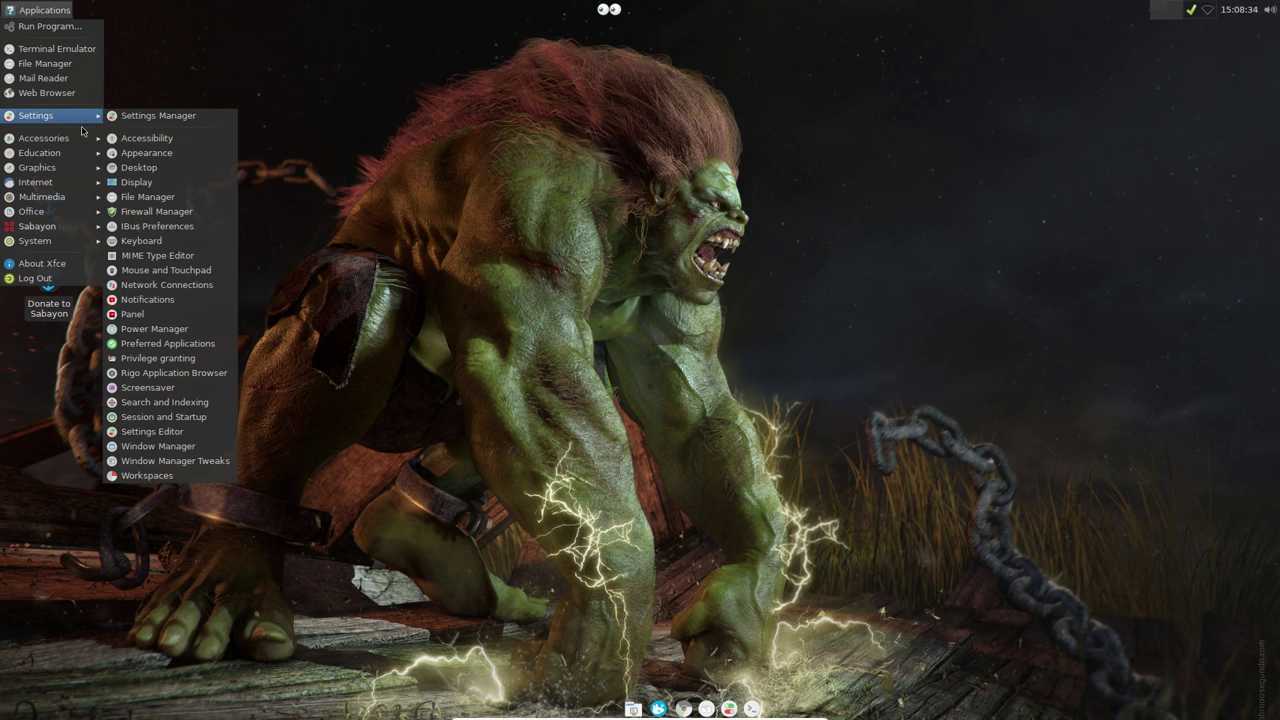
{"action": "mouse_move", "coordinate": [82, 140]}
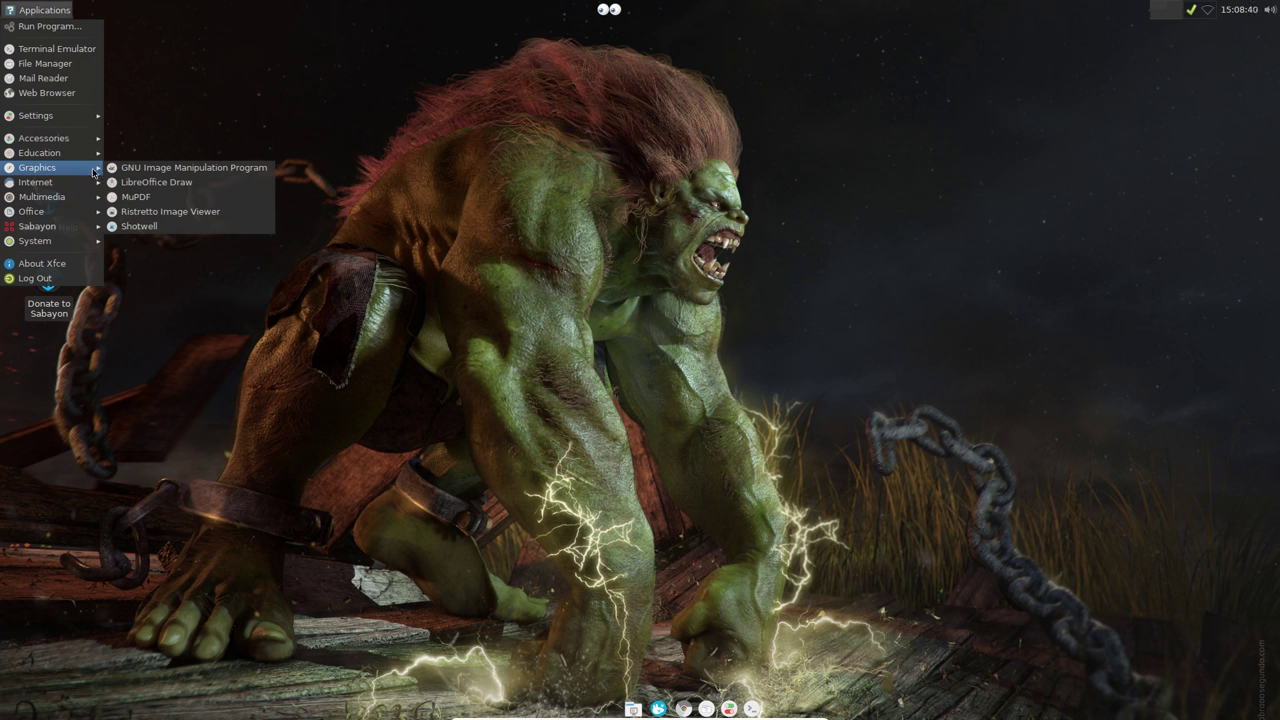
{"action": "left_click", "coordinate": [157, 227]}
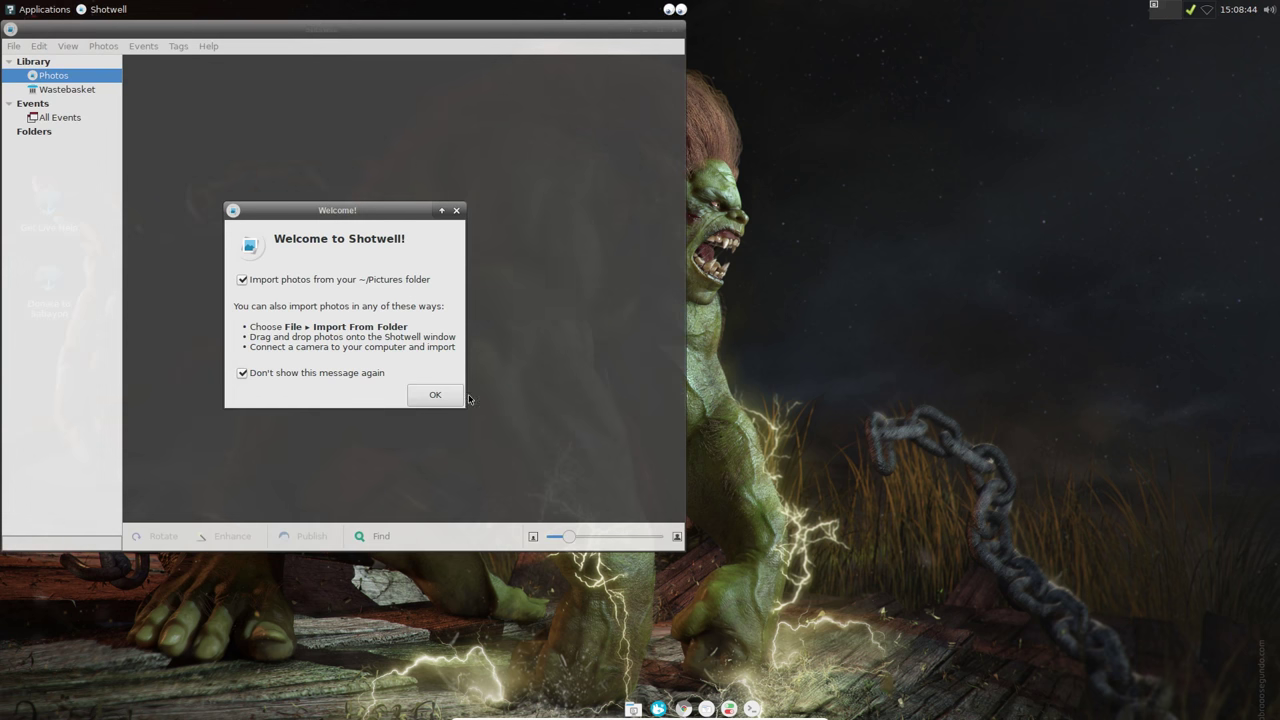
Step: Accept Shotwell's welcome to import the one Pictures photo, then close Shotwell
{"action": "left_click", "coordinate": [430, 396]}
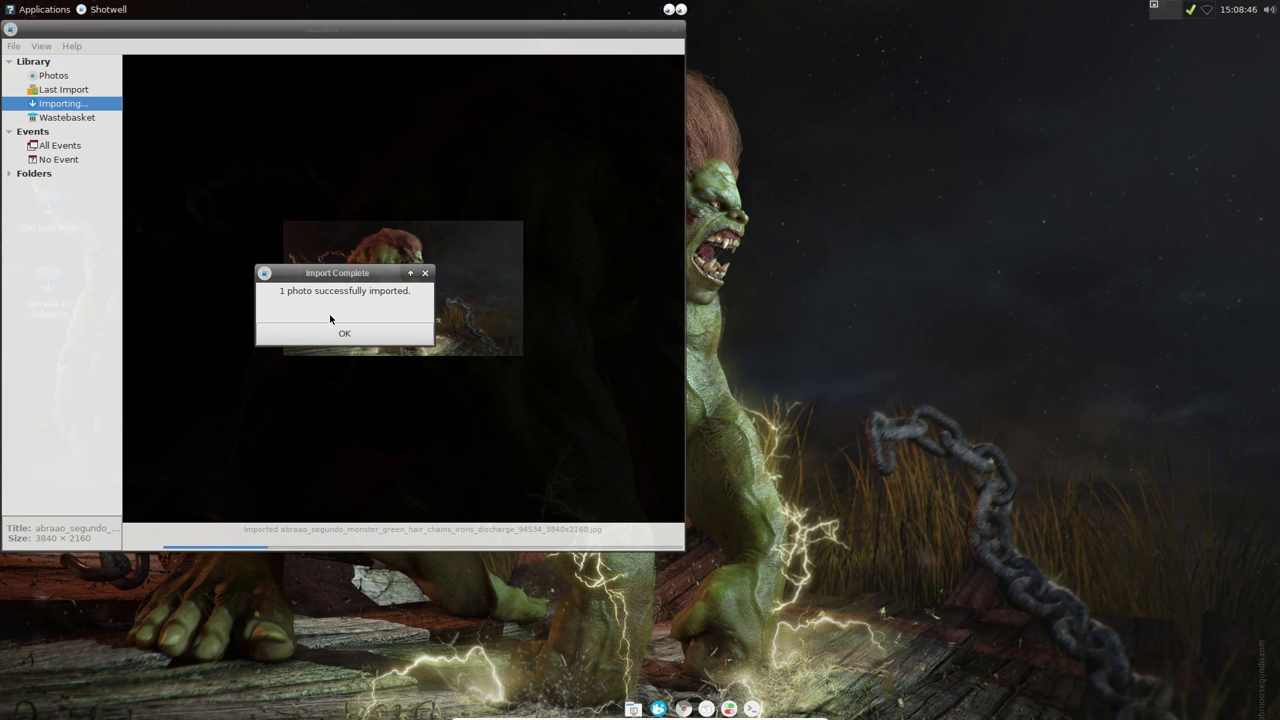
{"action": "left_click", "coordinate": [344, 333]}
{"action": "left_click_drag", "start_coordinate": [398, 43], "coordinate": [641, 72]}
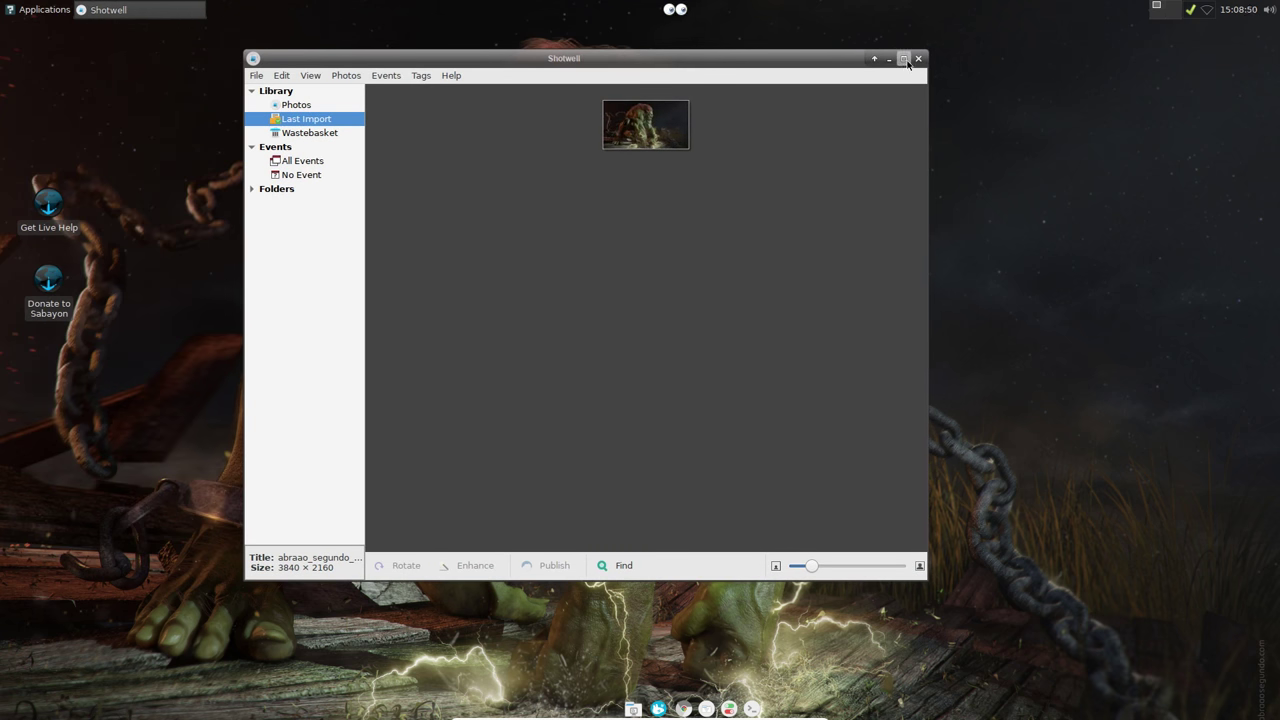
{"action": "left_click", "coordinate": [918, 58]}
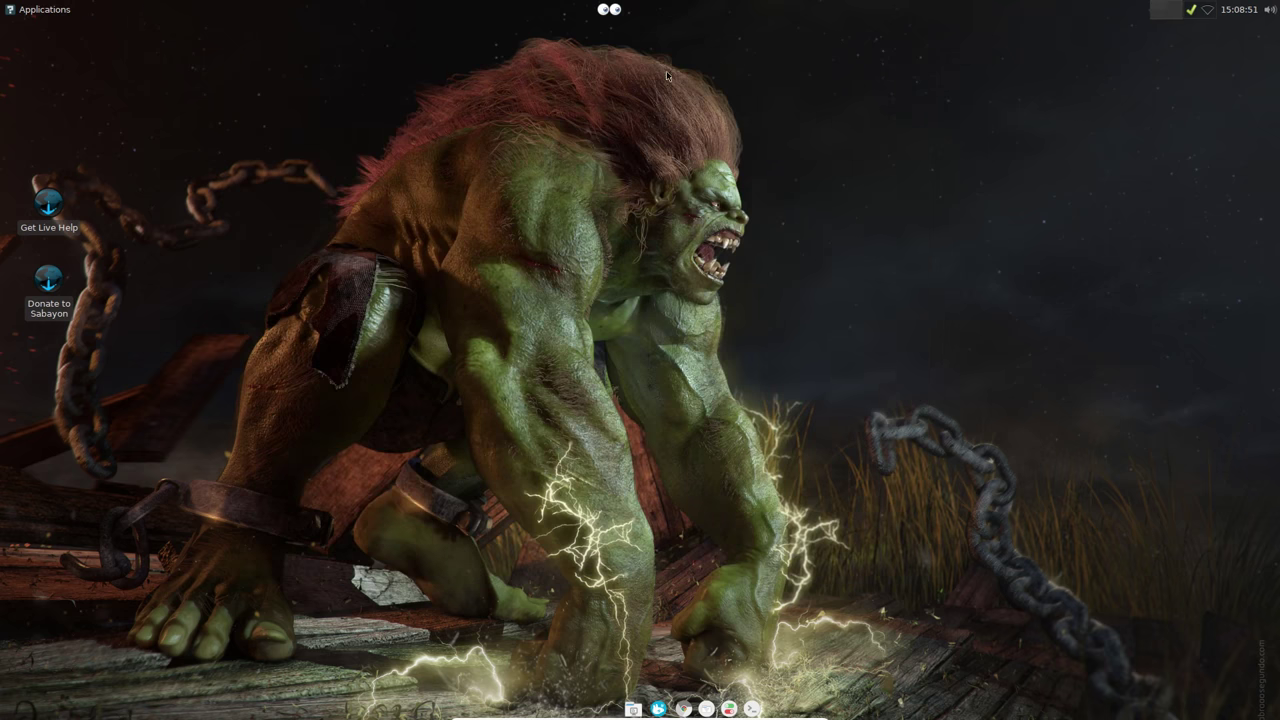
{"action": "left_click", "coordinate": [60, 10]}
{"action": "mouse_move", "coordinate": [58, 210]}
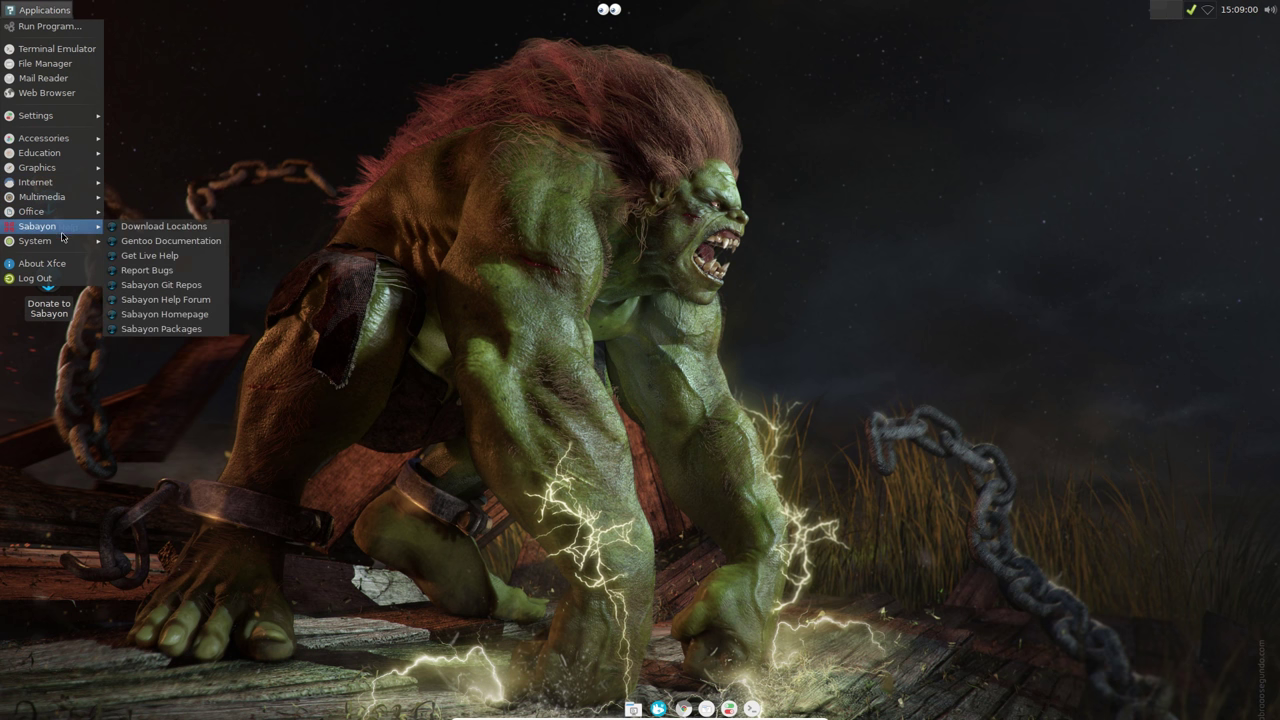
{"action": "mouse_move", "coordinate": [64, 241]}
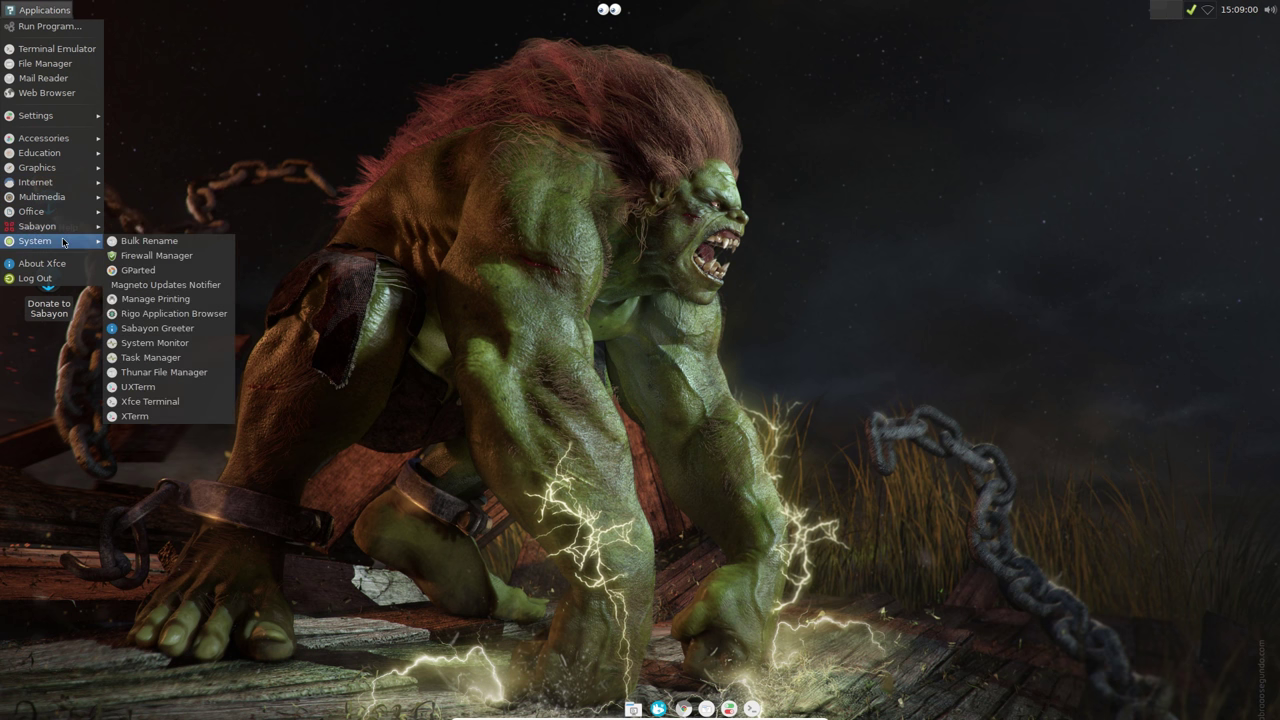
{"action": "left_click", "coordinate": [150, 270]}
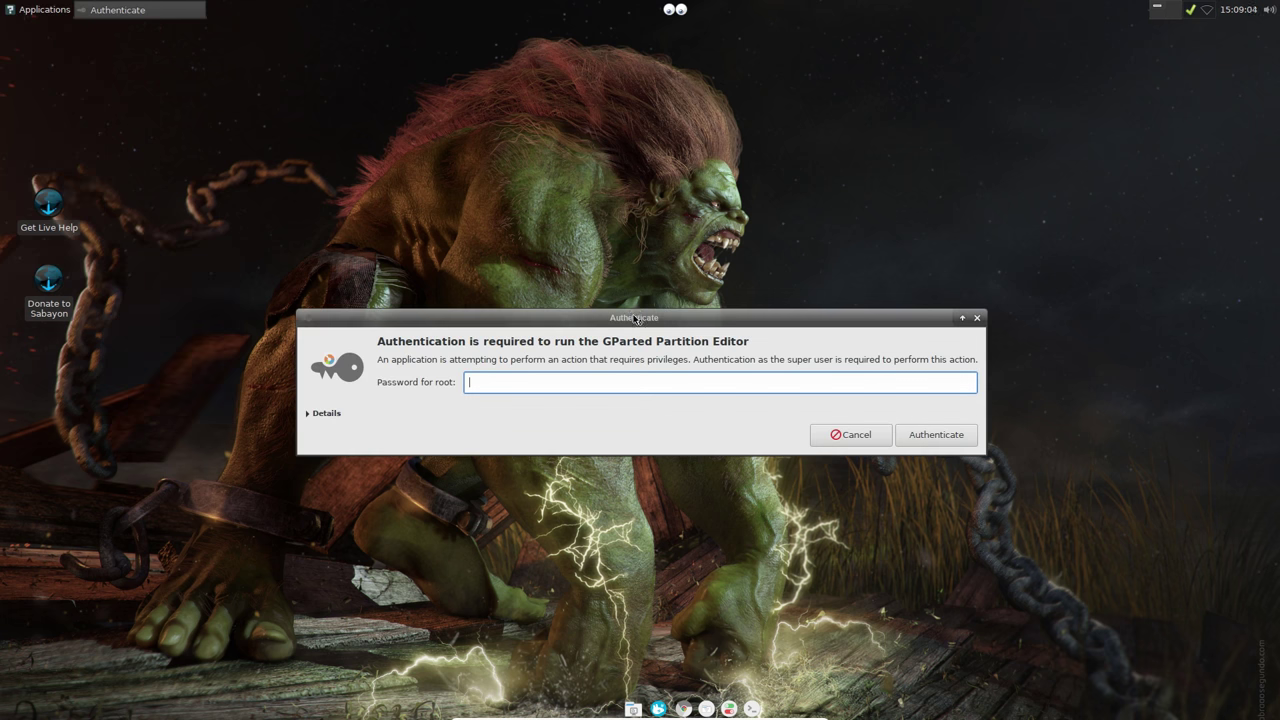
{"action": "type", "text": "•••••••••••"}
{"action": "key", "text": "Return"}
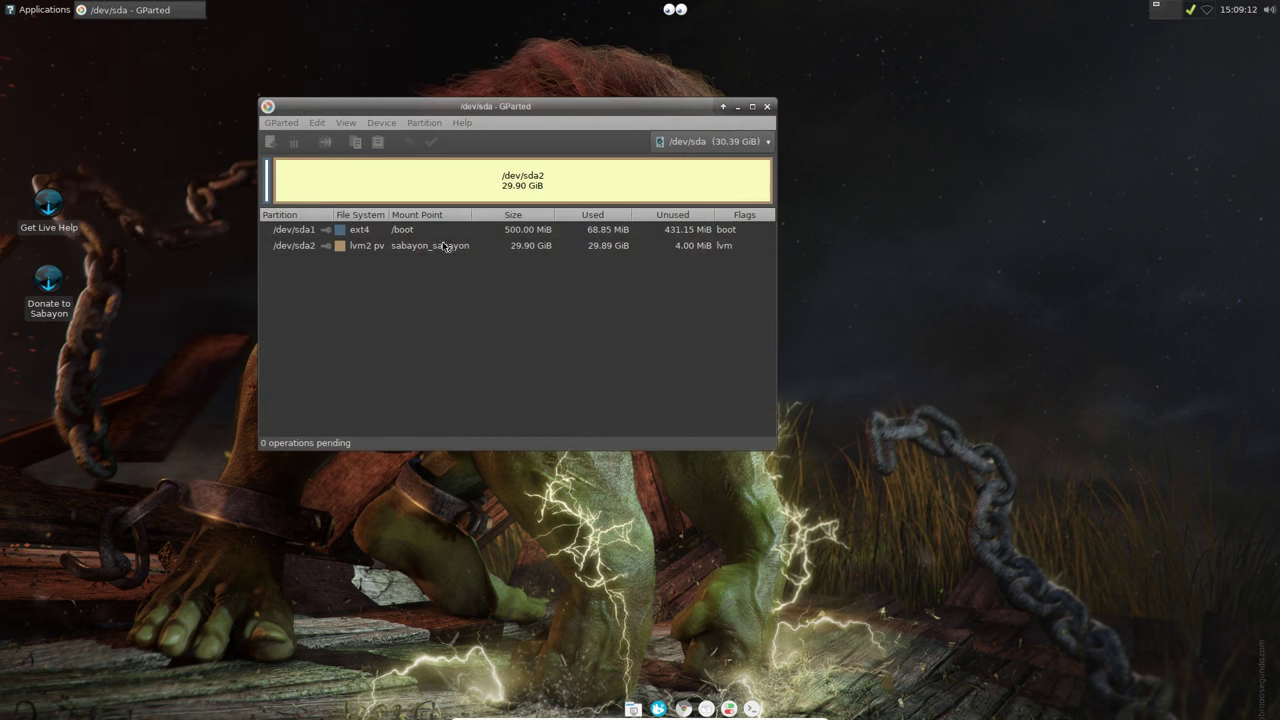
{"action": "left_click", "coordinate": [684, 150]}
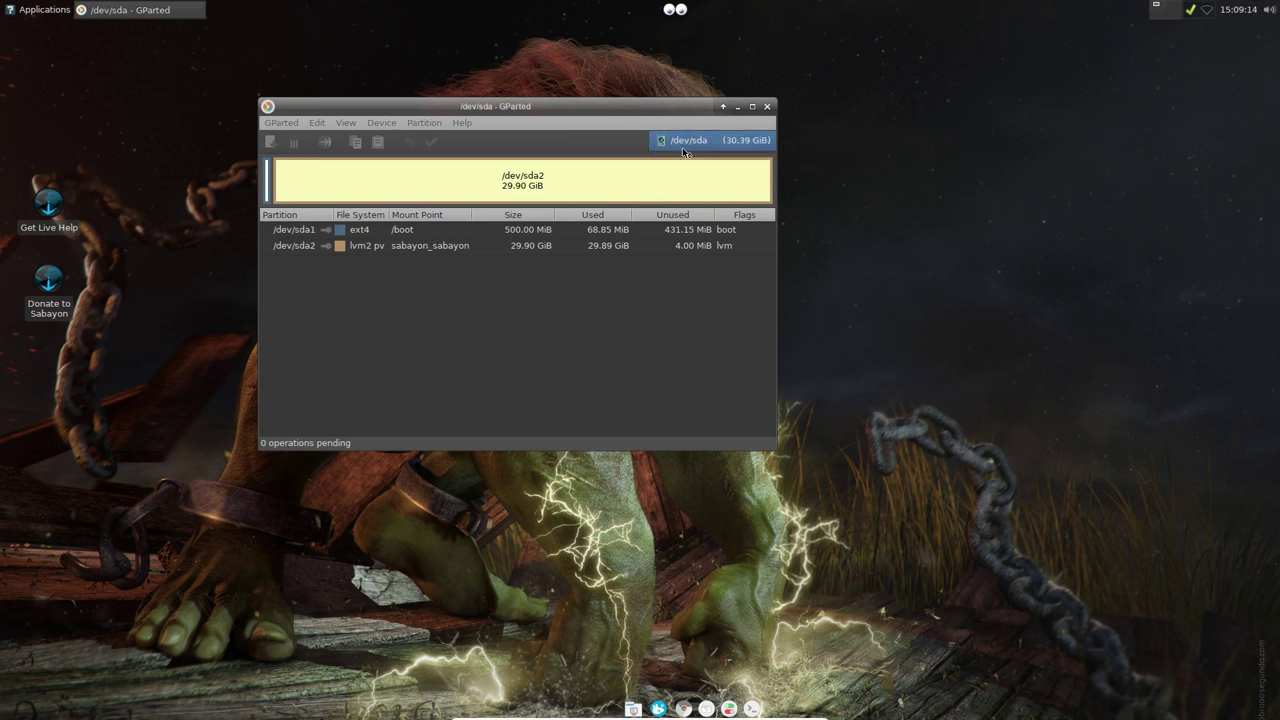
{"action": "left_click", "coordinate": [684, 150]}
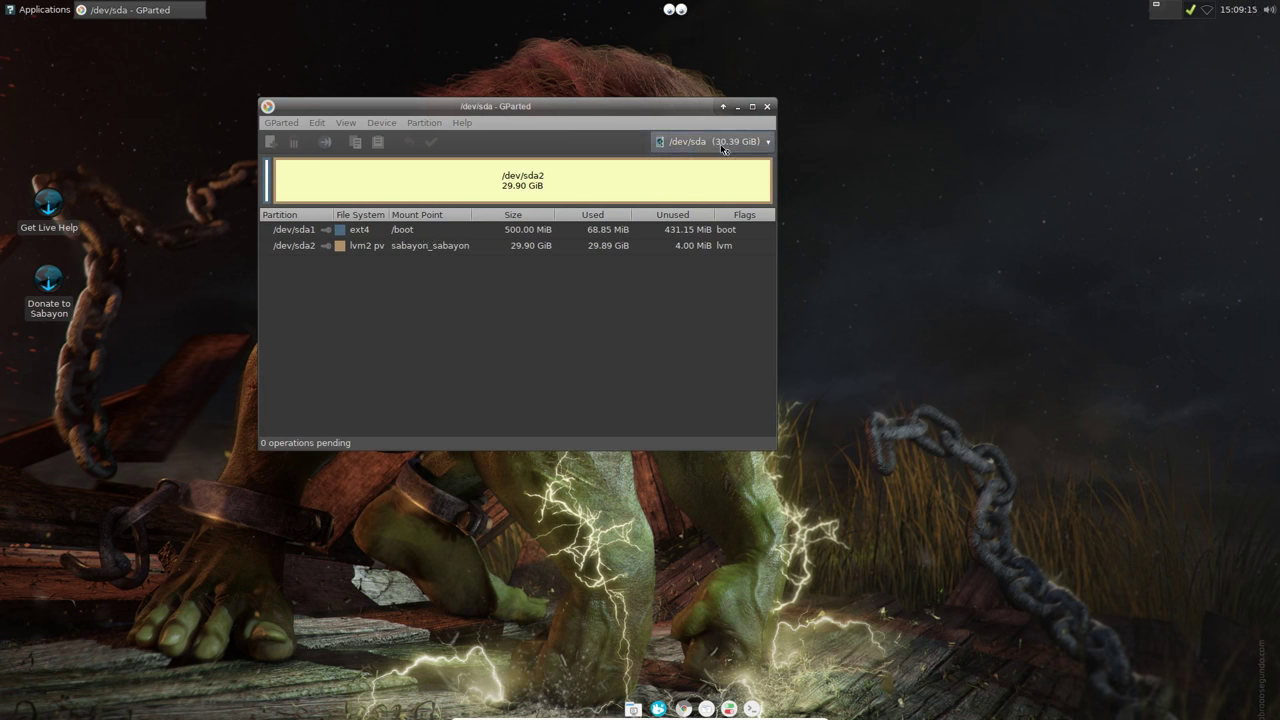
{"action": "left_click", "coordinate": [768, 107]}
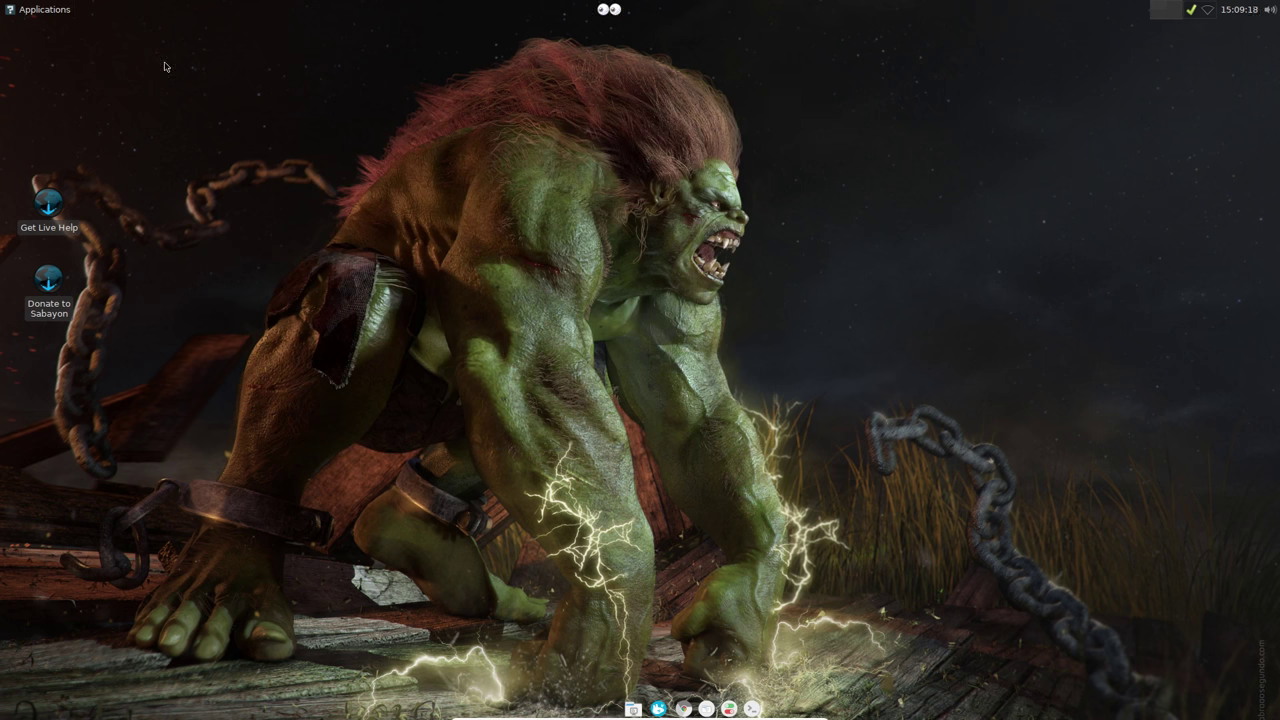
Step: Permanently delete the two desktop icons
{"action": "left_click_drag", "start_coordinate": [90, 168], "coordinate": [45, 285]}
{"action": "right_click", "coordinate": [49, 280]}
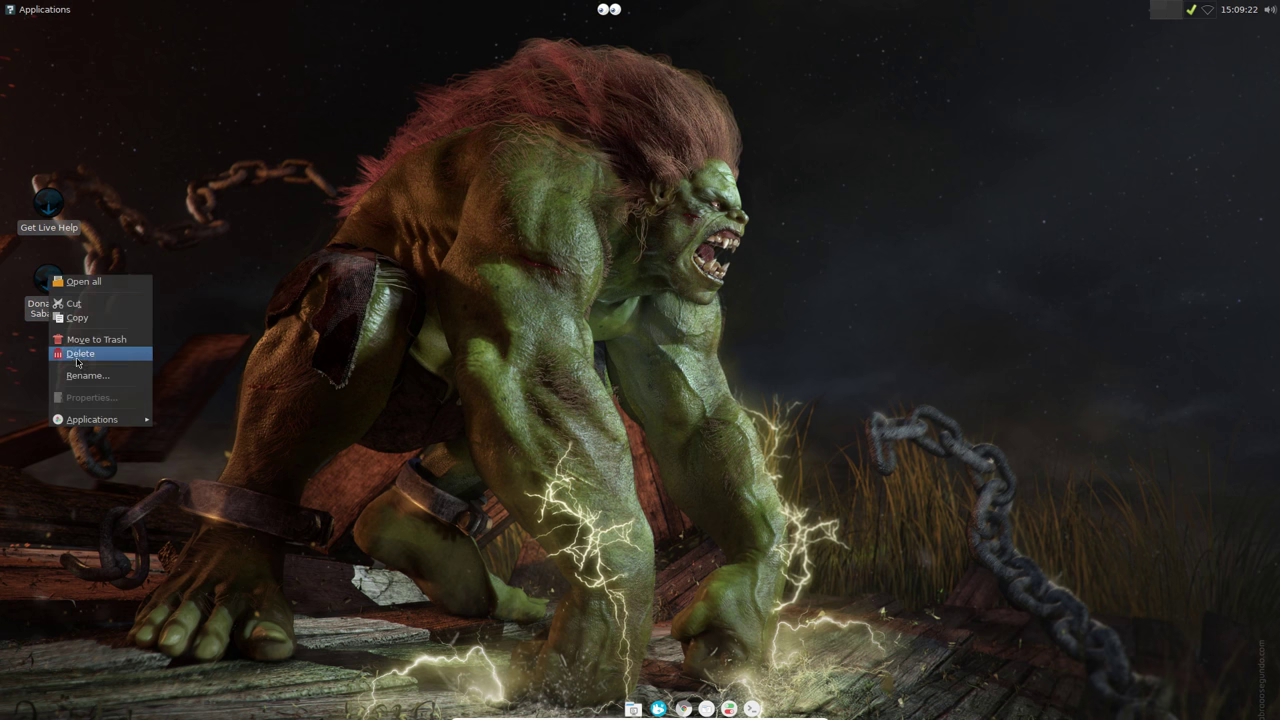
{"action": "left_click", "coordinate": [70, 352]}
{"action": "left_click", "coordinate": [763, 389]}
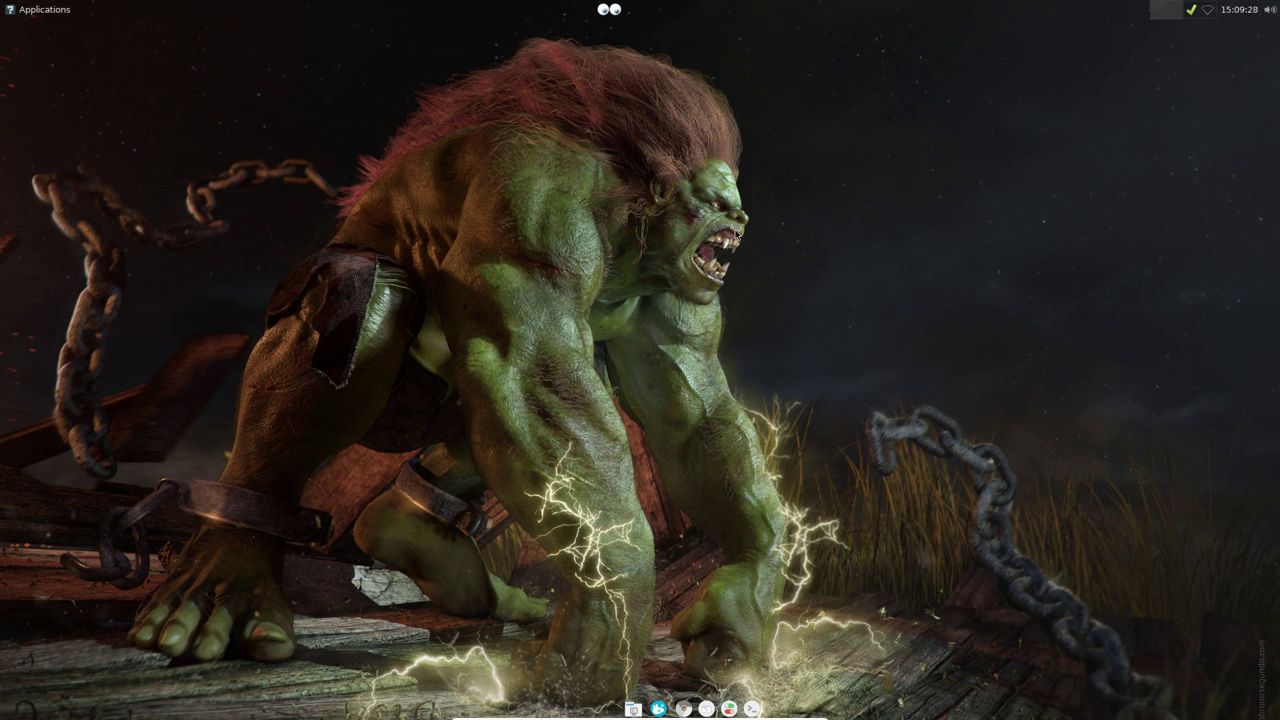
Step: Add a Rigo Application Browser launcher from Whisker Menu to Panel 1
{"action": "left_click", "coordinate": [660, 709]}
{"action": "scroll", "coordinate": [629, 646], "scroll_direction": "down", "scroll_amount": 2}
{"action": "mouse_move", "coordinate": [629, 646]}
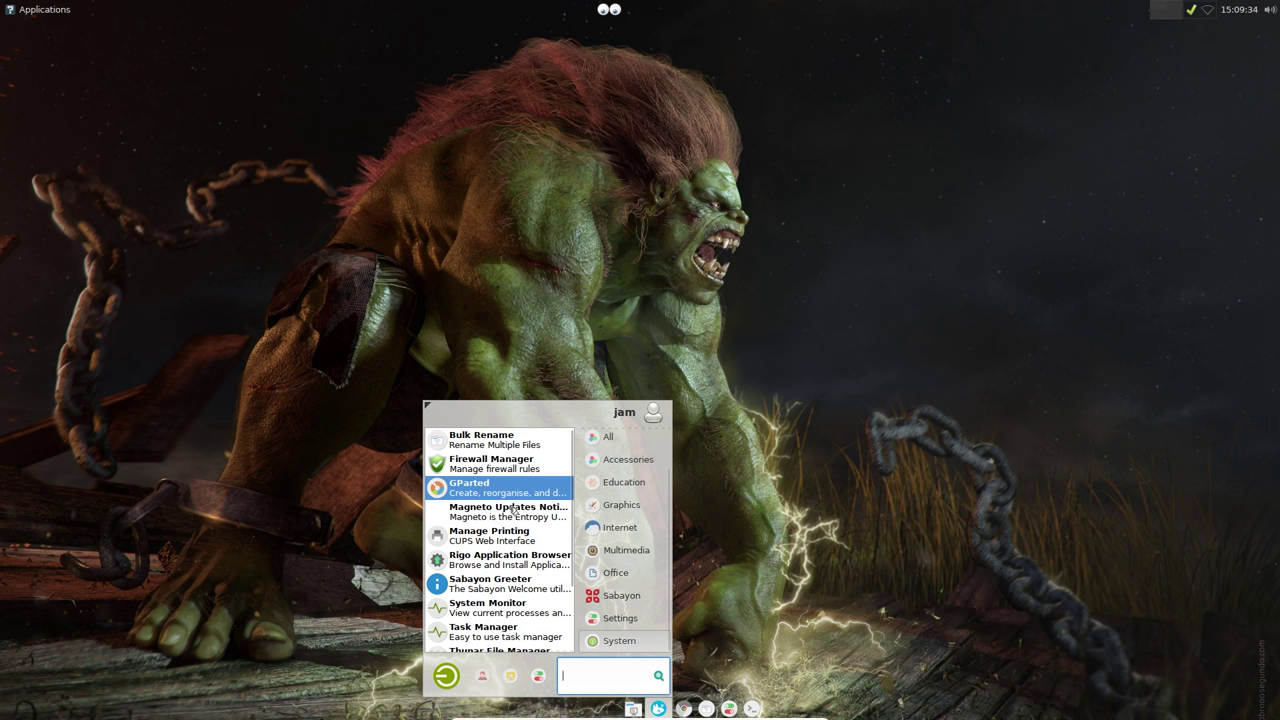
{"action": "right_click", "coordinate": [507, 560]}
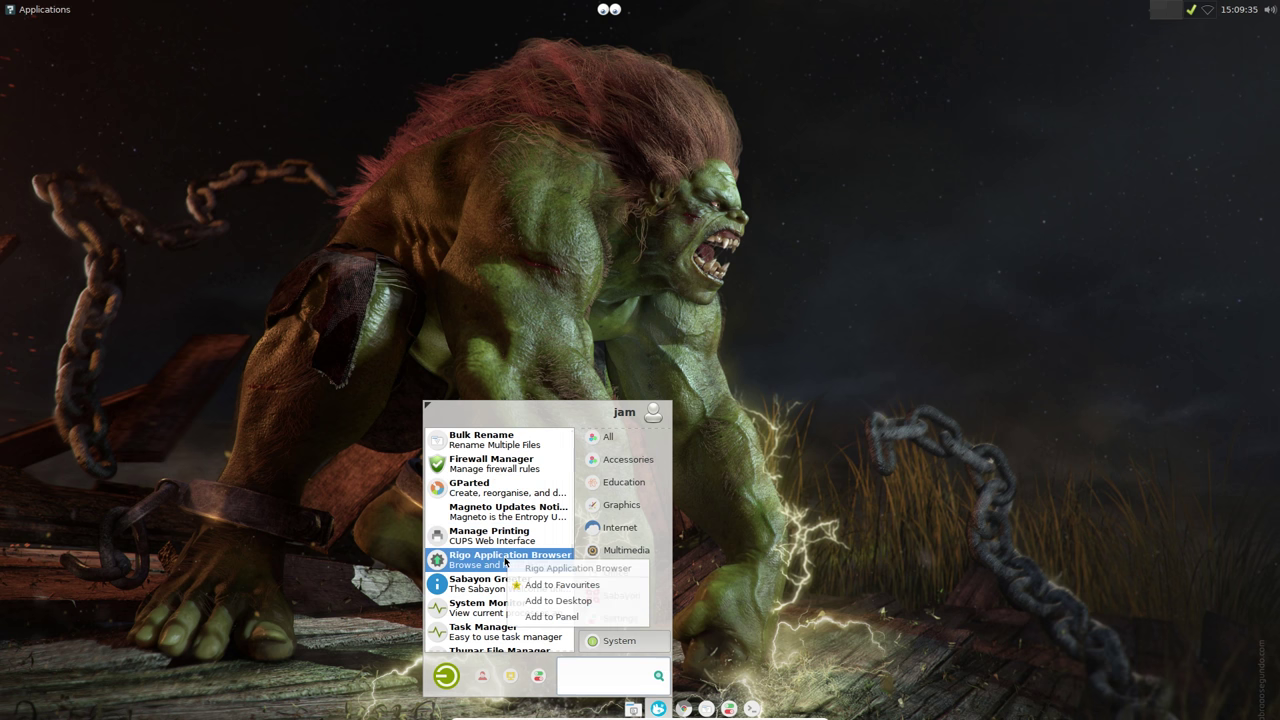
{"action": "left_click", "coordinate": [543, 617]}
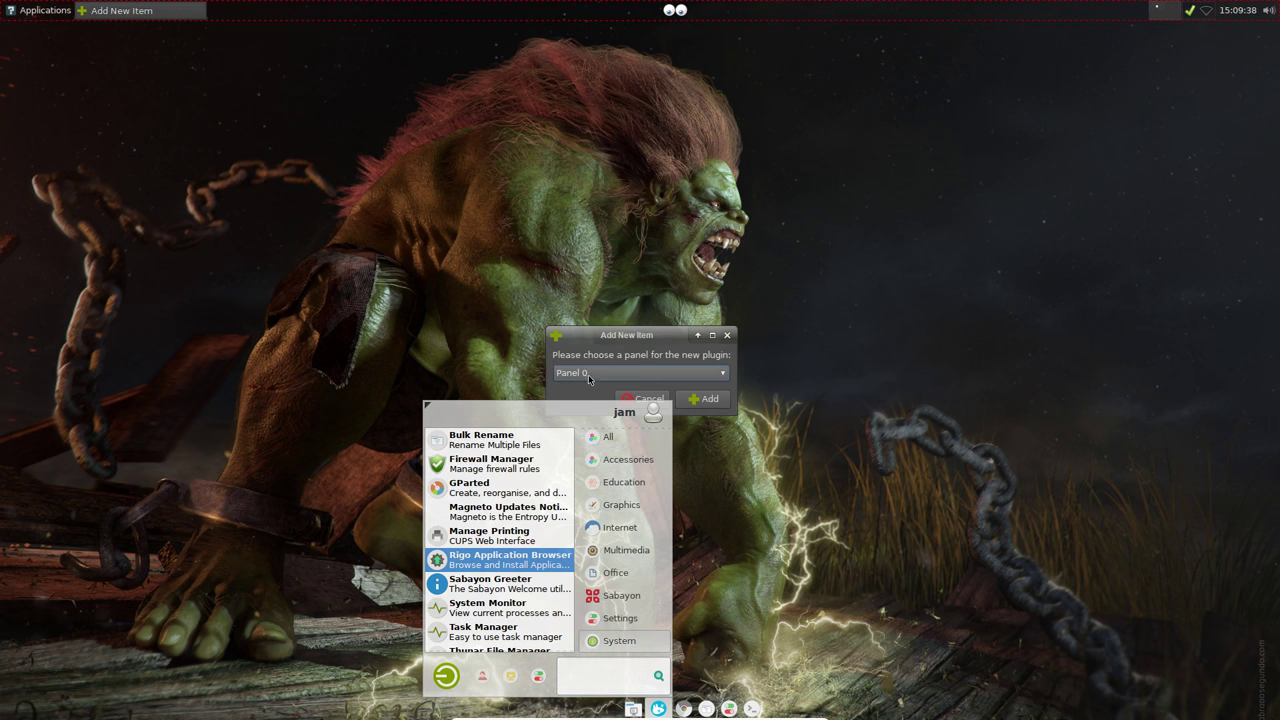
{"action": "left_click", "coordinate": [588, 372]}
{"action": "left_click", "coordinate": [586, 389]}
{"action": "left_click", "coordinate": [706, 399]}
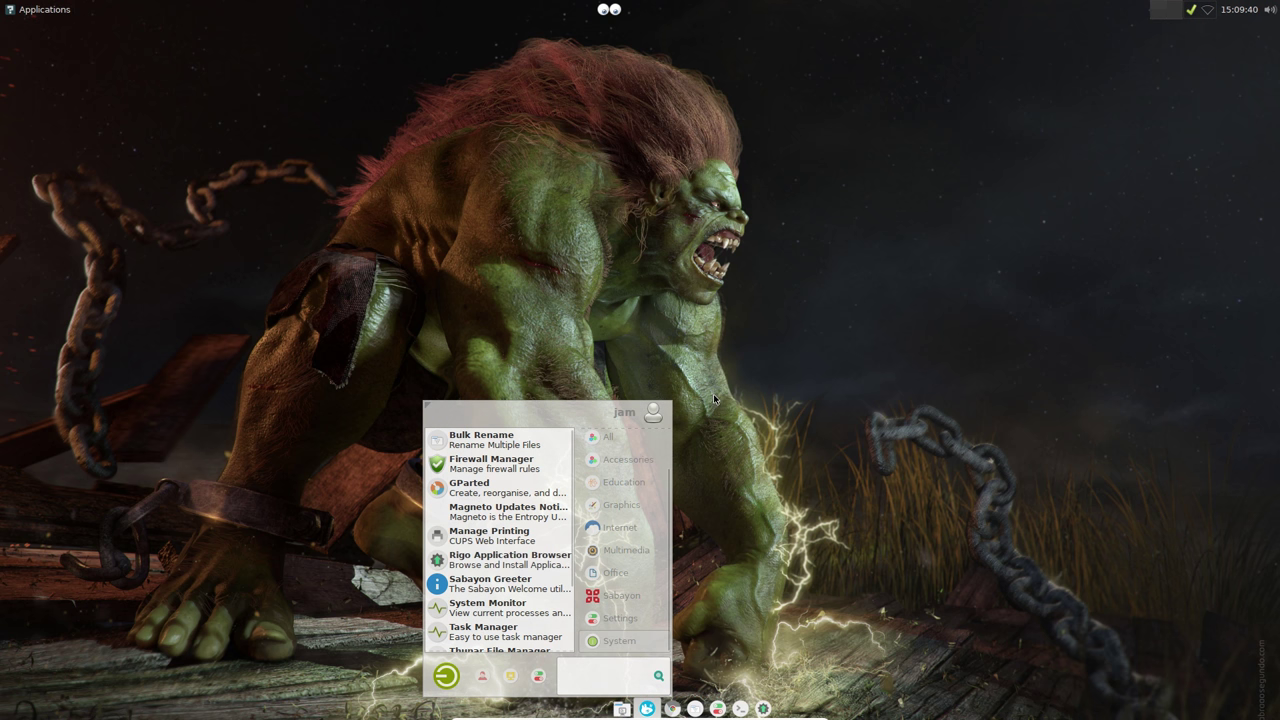
{"action": "left_click", "coordinate": [758, 442]}
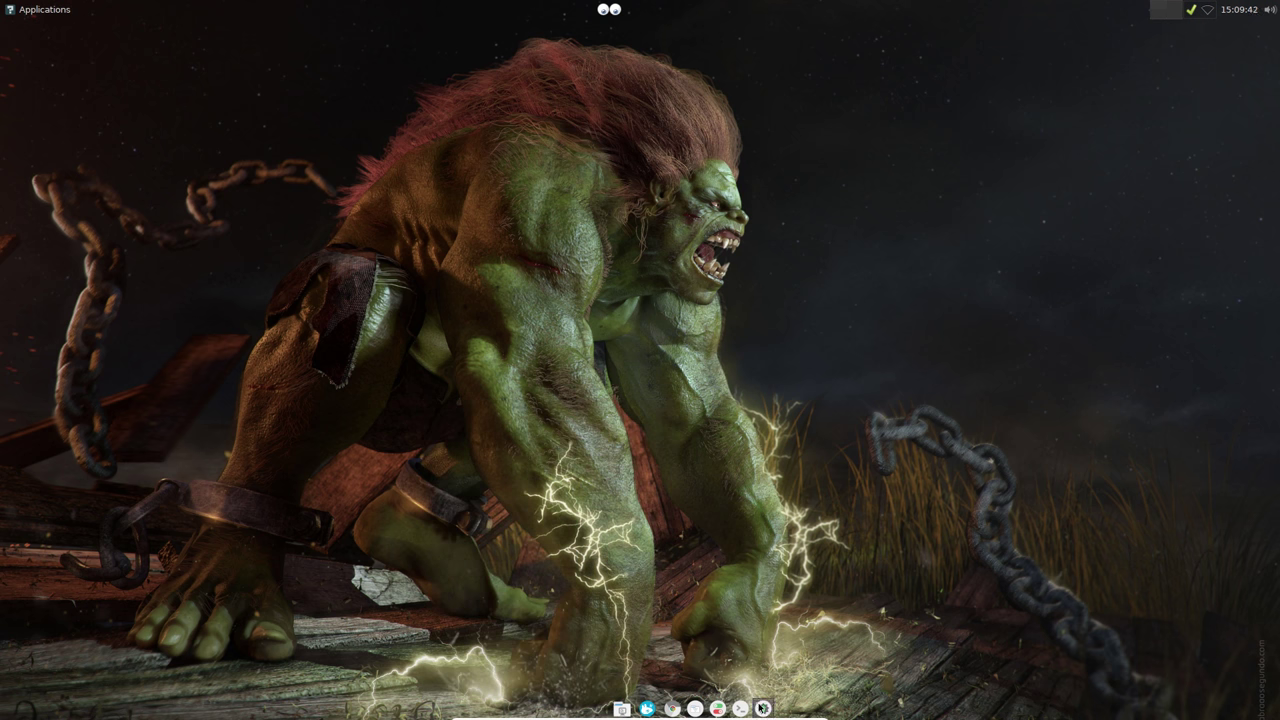
Step: Increase the dock's row size from 34 to 46 pixels in Panel Preferences
{"action": "right_click", "coordinate": [762, 708]}
{"action": "mouse_move", "coordinate": [780, 706]}
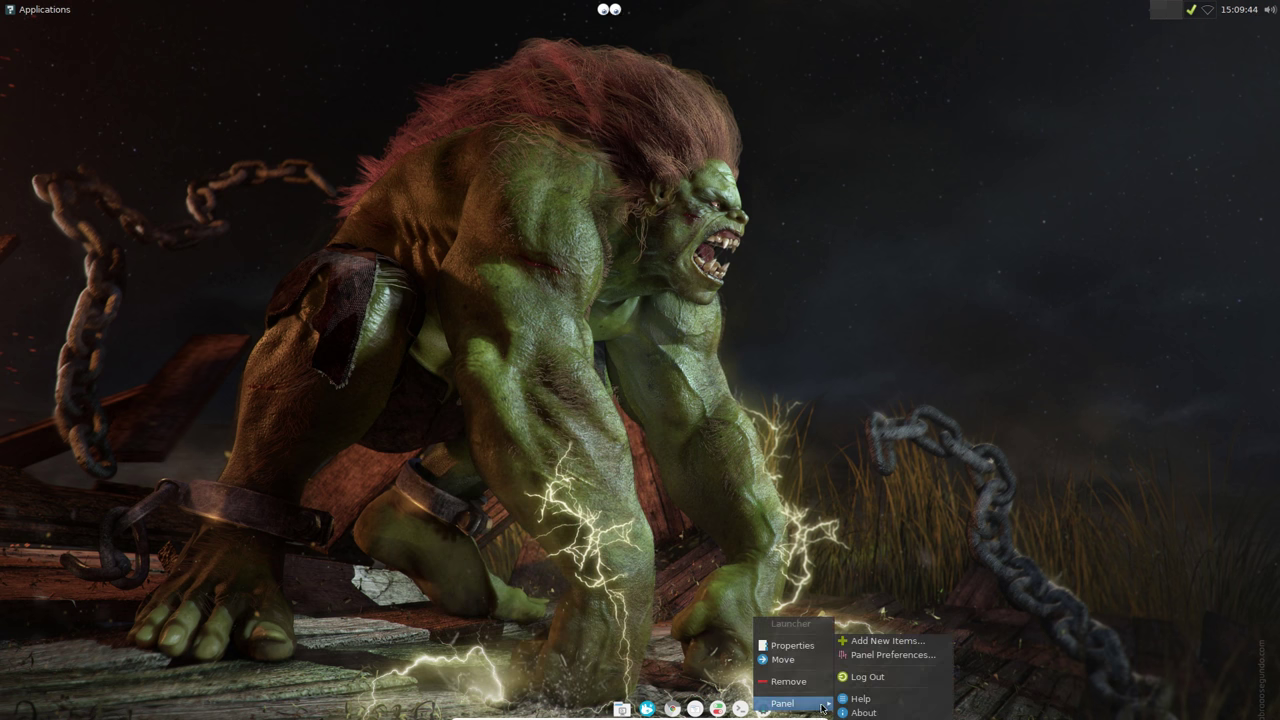
{"action": "left_click", "coordinate": [859, 655]}
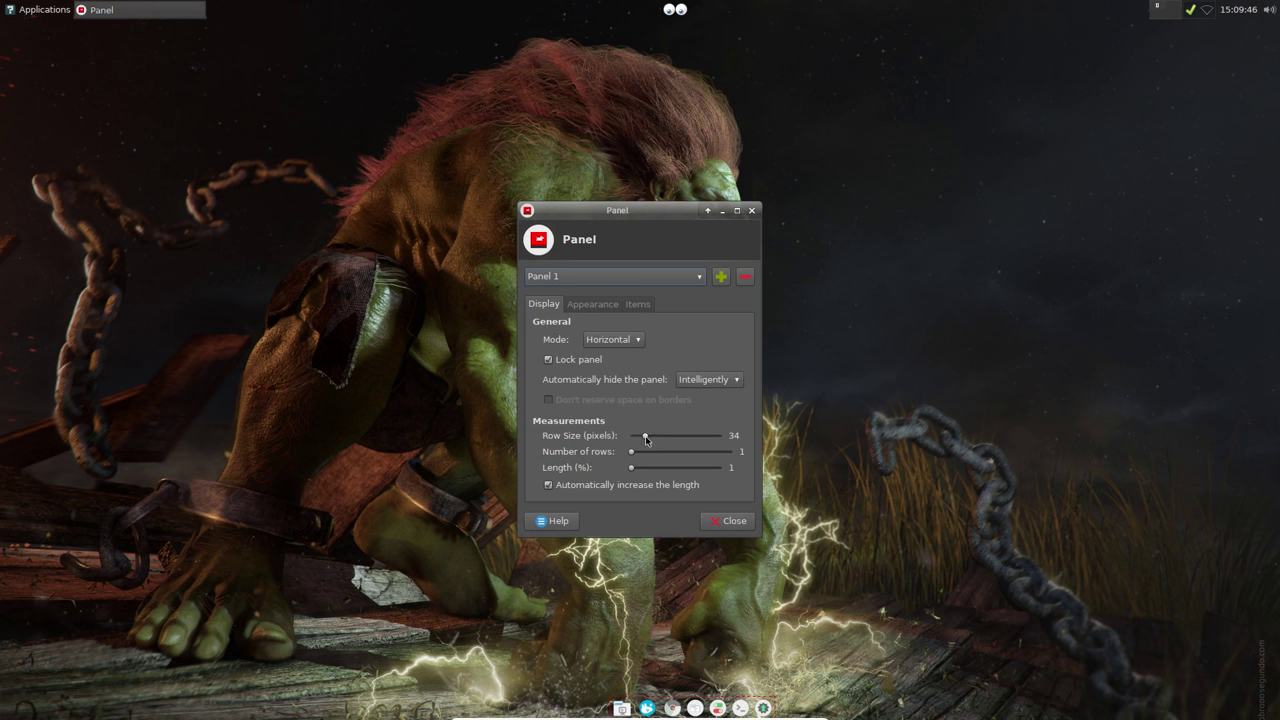
{"action": "left_click_drag", "start_coordinate": [647, 438], "coordinate": [658, 440]}
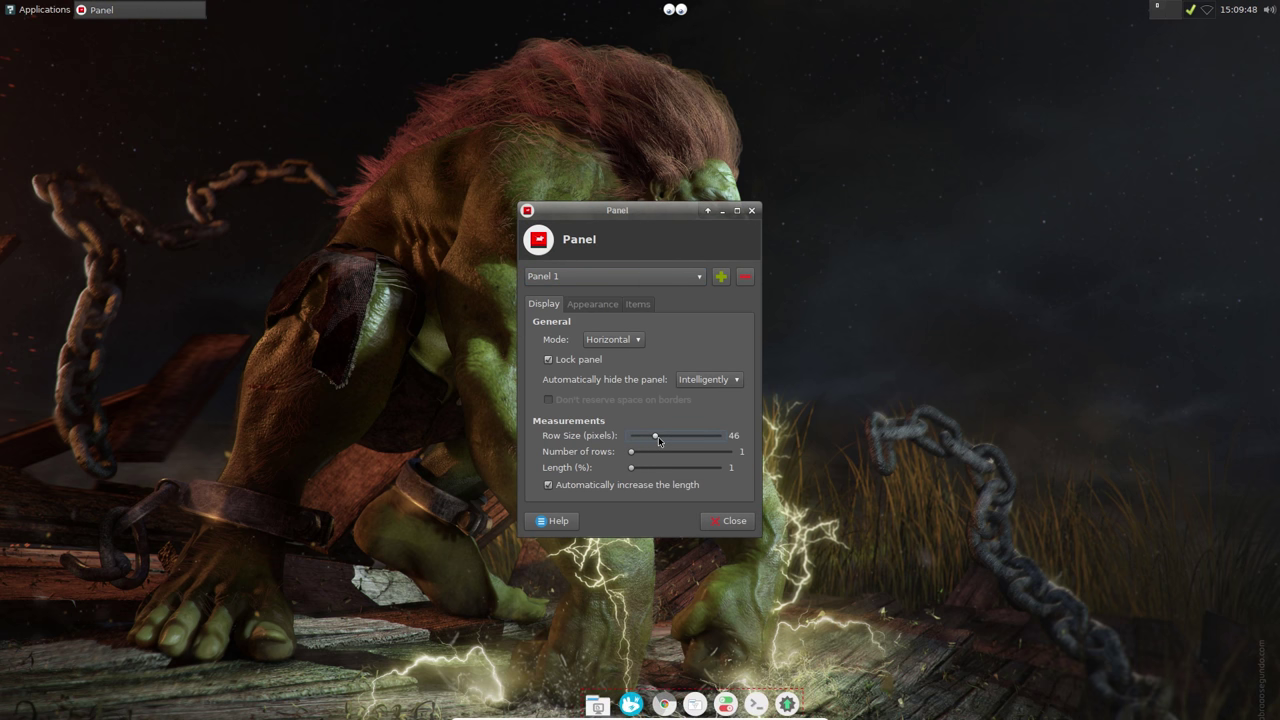
{"action": "left_click", "coordinate": [728, 521]}
{"action": "left_click", "coordinate": [631, 705]}
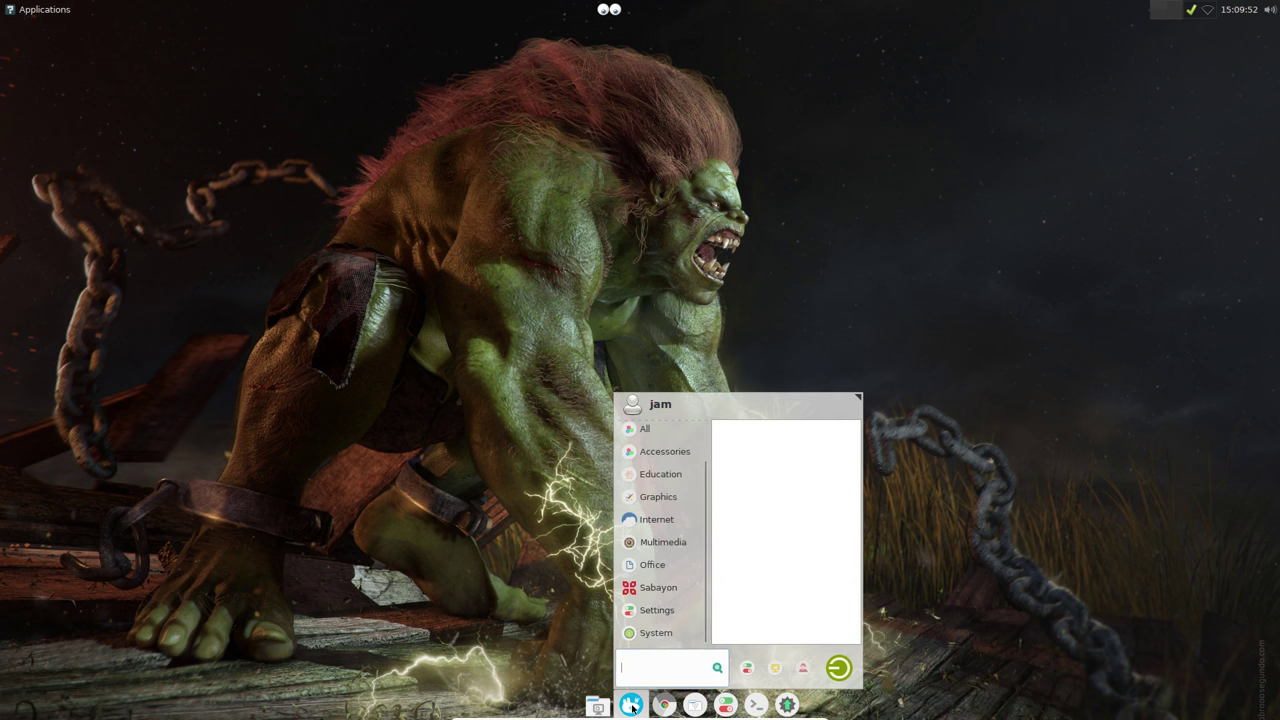
{"action": "left_click", "coordinate": [503, 535]}
{"action": "left_click", "coordinate": [788, 705]}
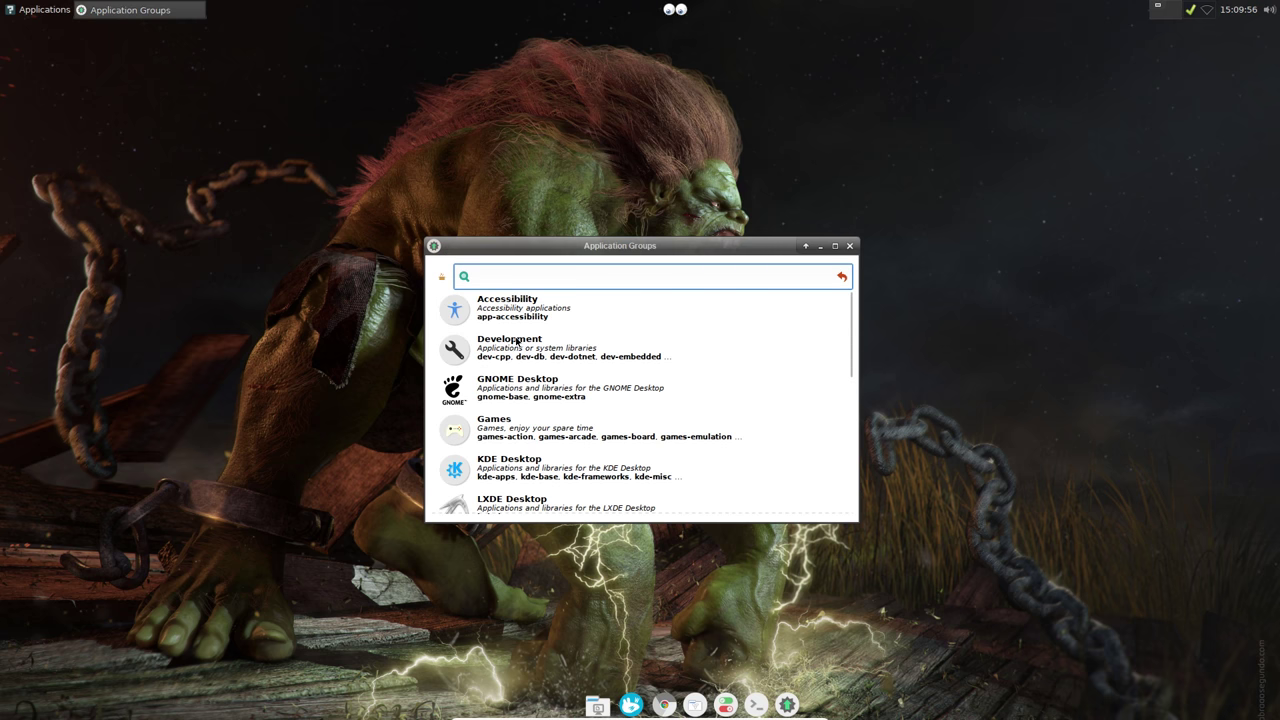
{"action": "left_click_drag", "start_coordinate": [701, 251], "coordinate": [667, 173]}
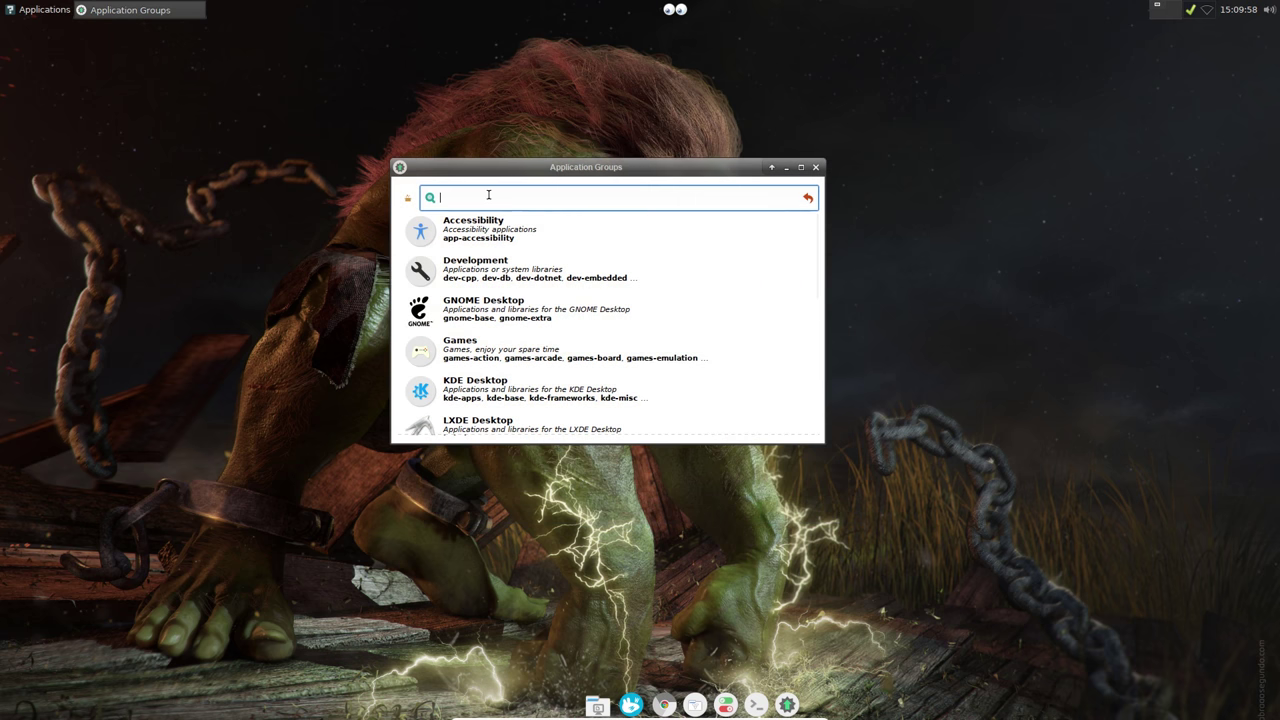
{"action": "type", "text": "compiz"}
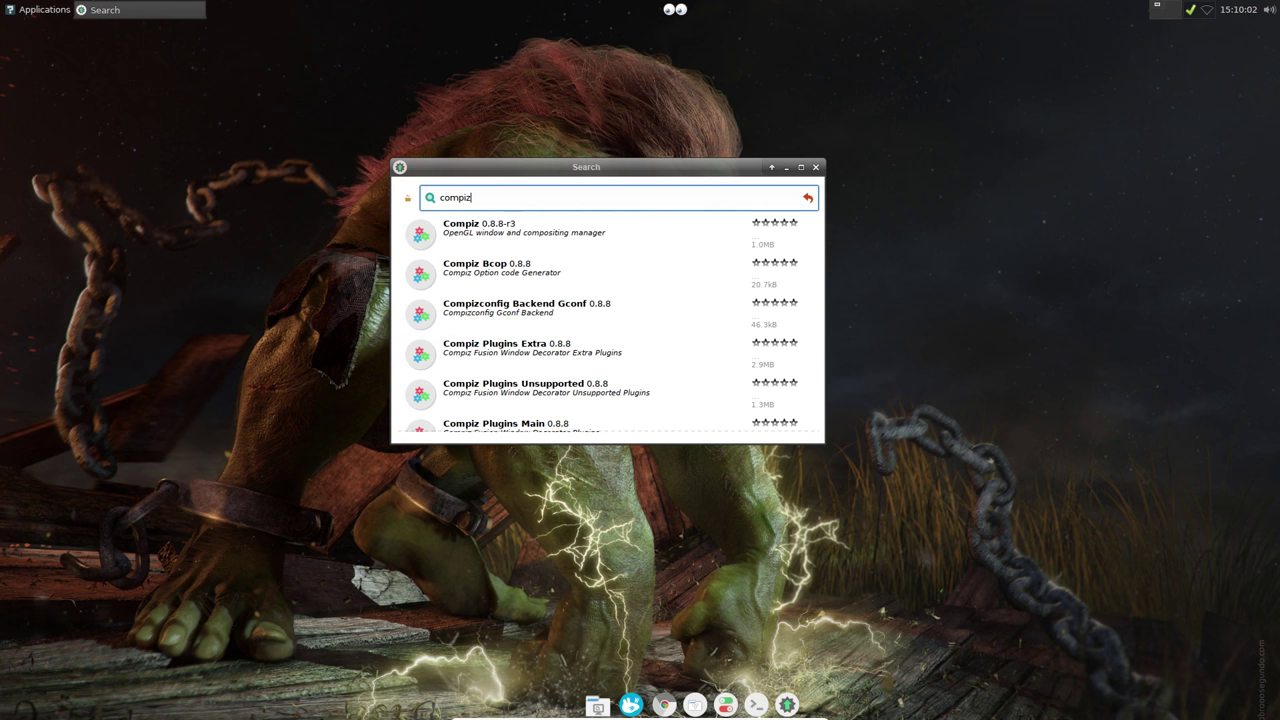
{"action": "left_click_drag", "start_coordinate": [578, 176], "coordinate": [533, 80]}
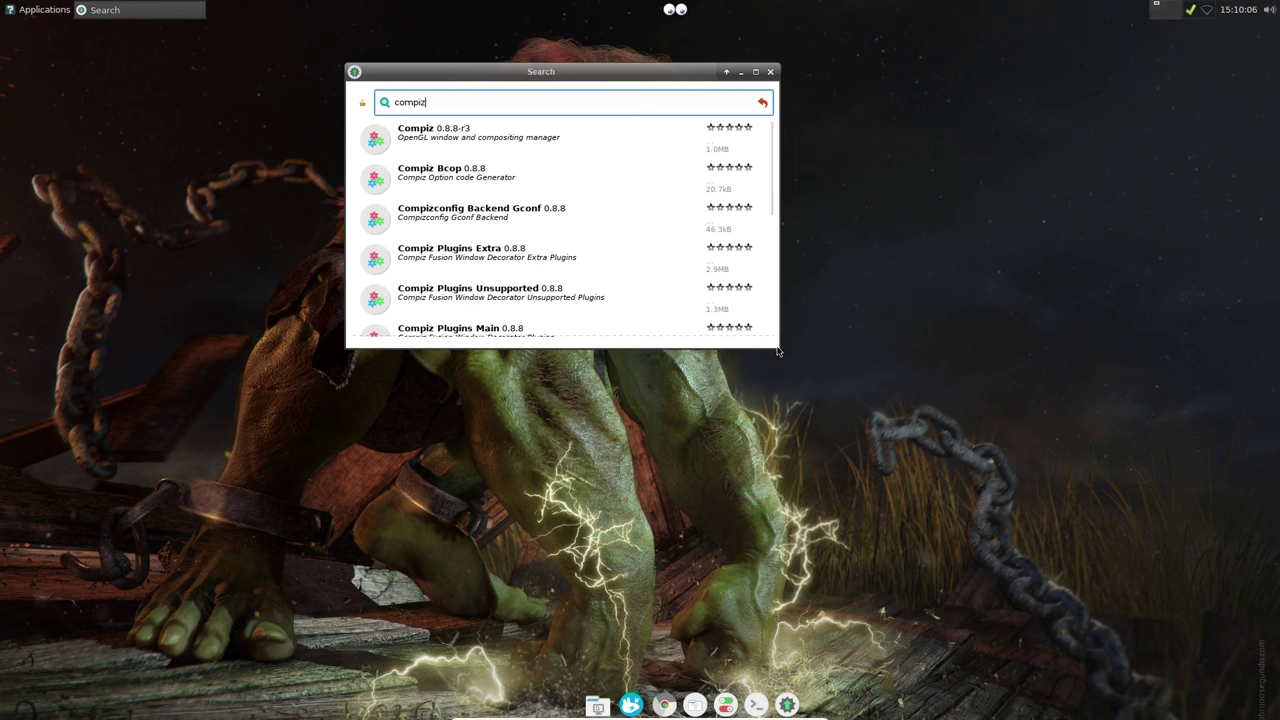
{"action": "left_click_drag", "start_coordinate": [776, 350], "coordinate": [856, 601]}
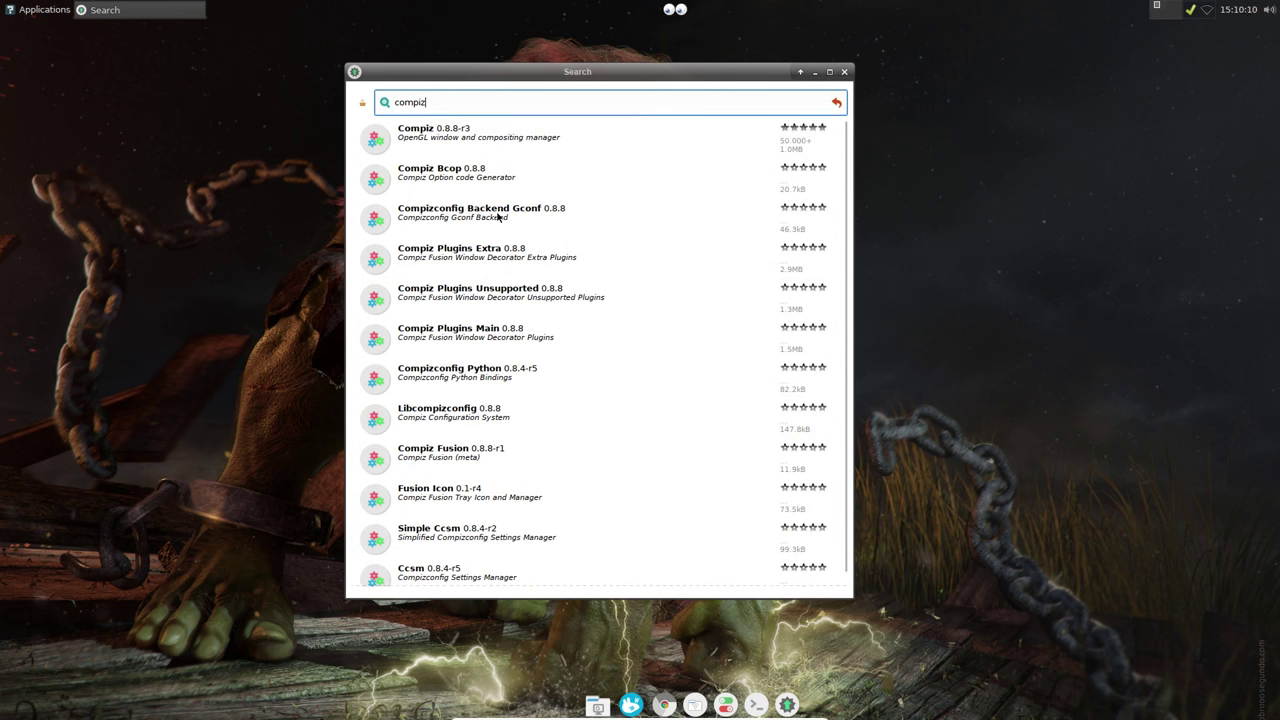
{"action": "scroll", "coordinate": [508, 445], "scroll_direction": "down", "scroll_amount": 1}
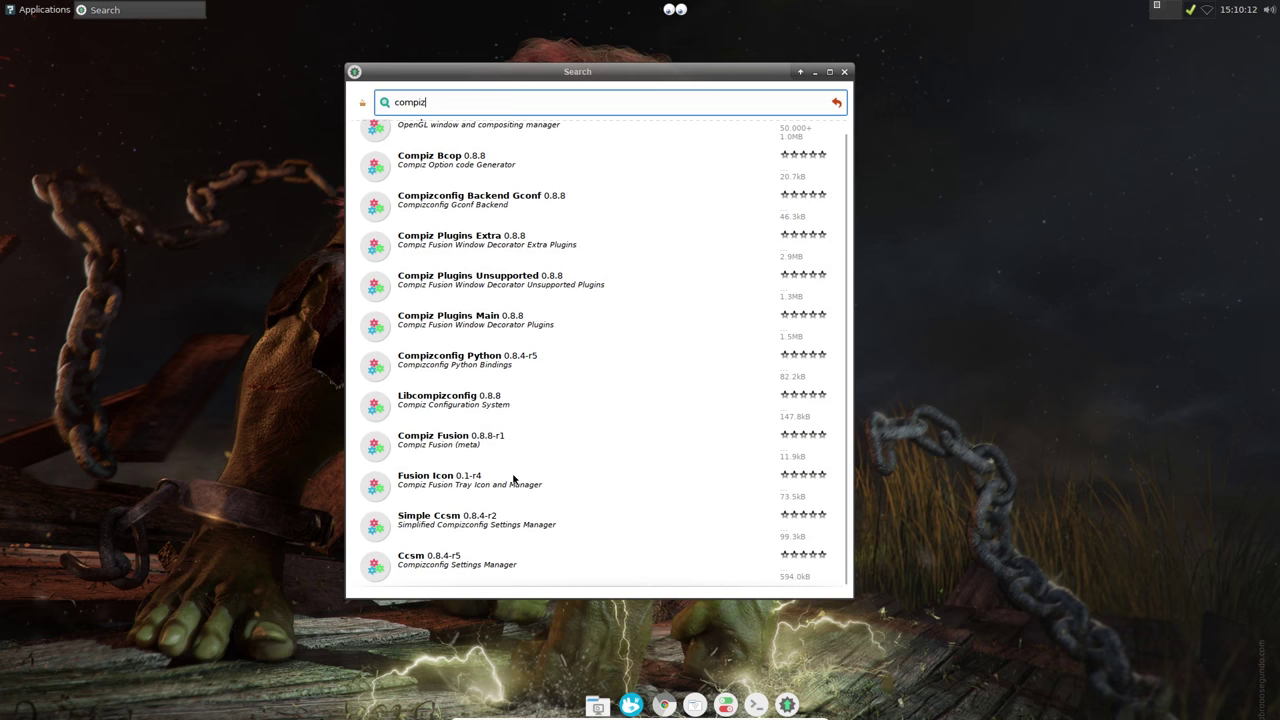
{"action": "scroll", "coordinate": [516, 483], "scroll_direction": "up", "scroll_amount": 1}
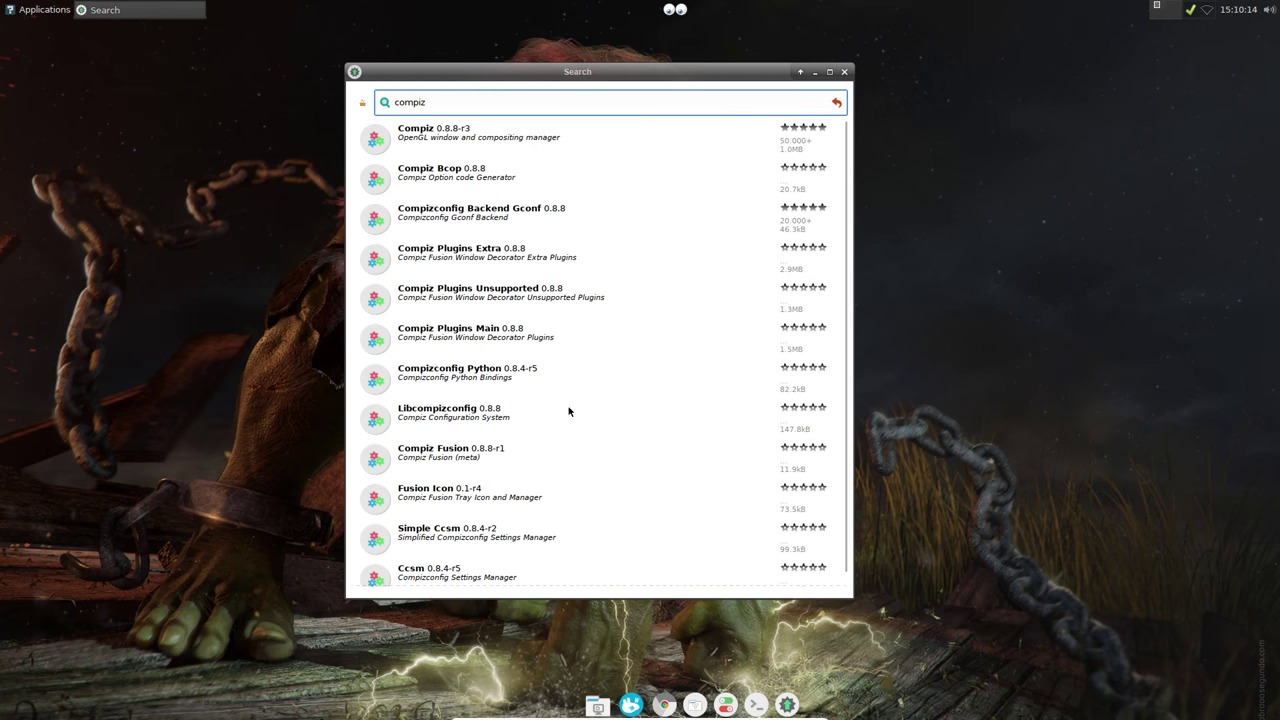
{"action": "left_click_drag", "start_coordinate": [436, 99], "coordinate": [383, 103]}
{"action": "type", "text": "ope"}
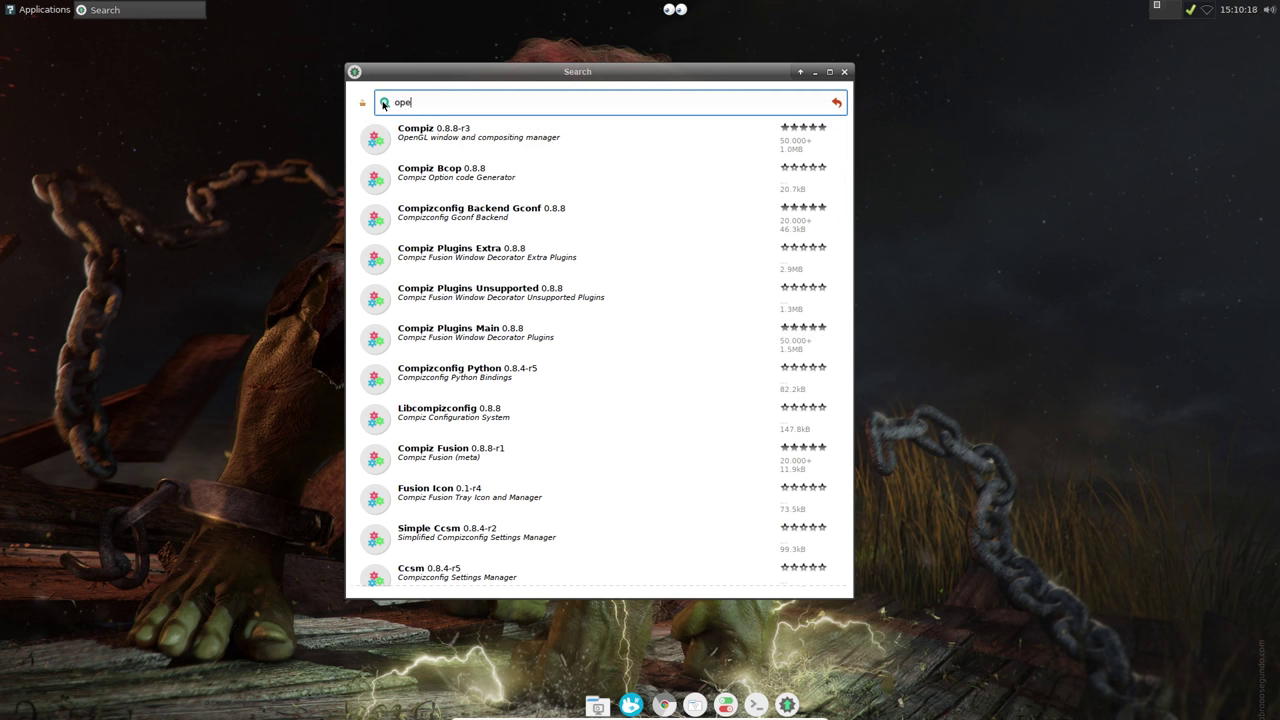
{"action": "type", "text": "ra"}
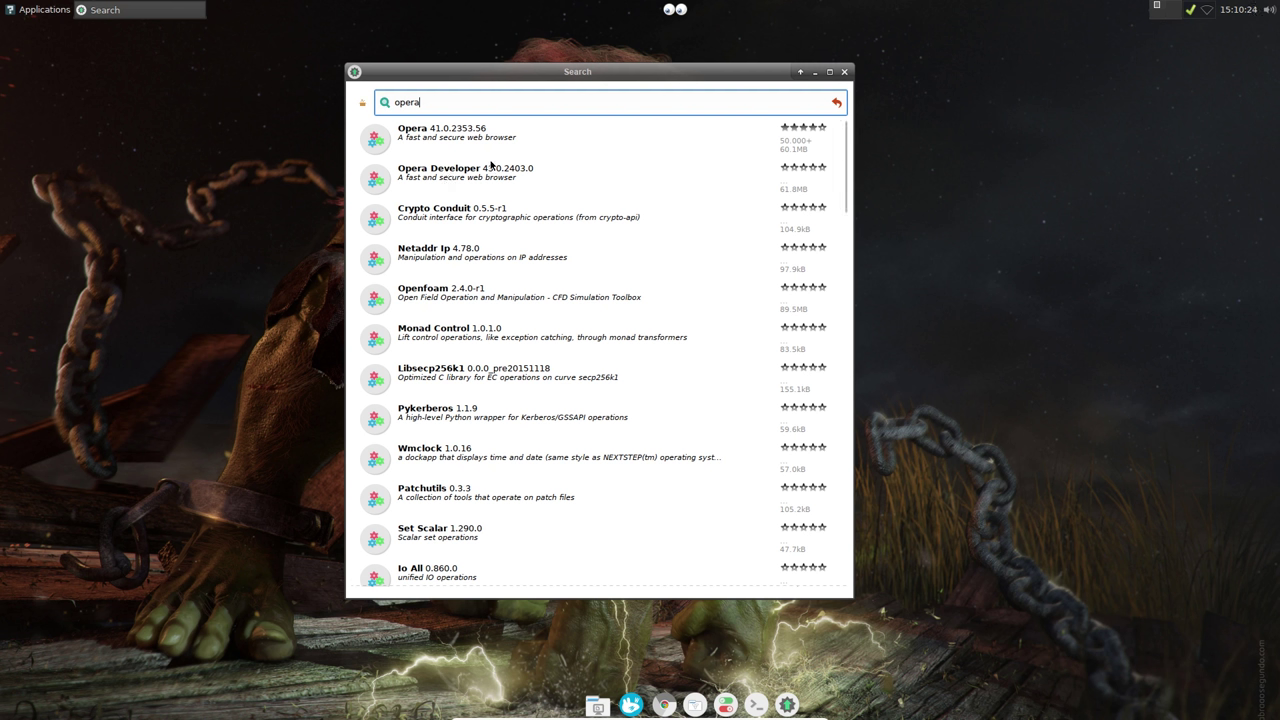
{"action": "double_click", "coordinate": [386, 102]}
{"action": "type", "text": "games"}
{"action": "key", "text": "Return"}
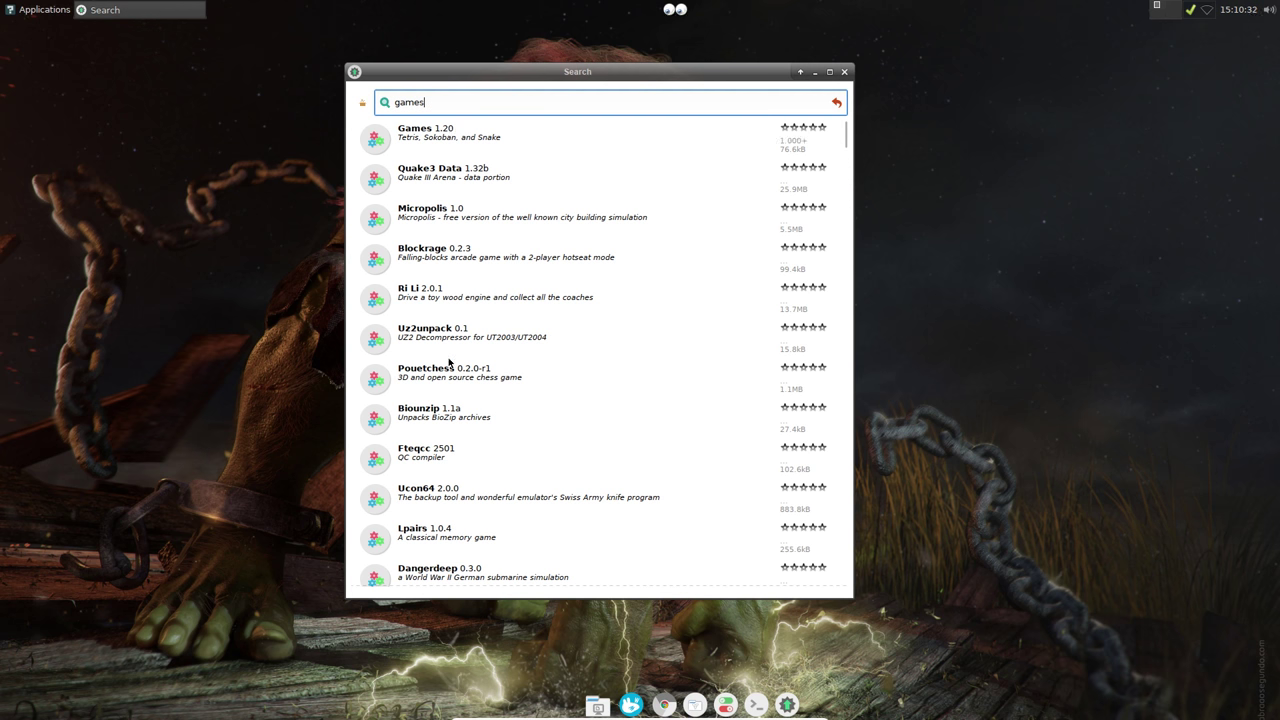
{"action": "scroll", "coordinate": [683, 366], "scroll_direction": "down", "scroll_amount": 10}
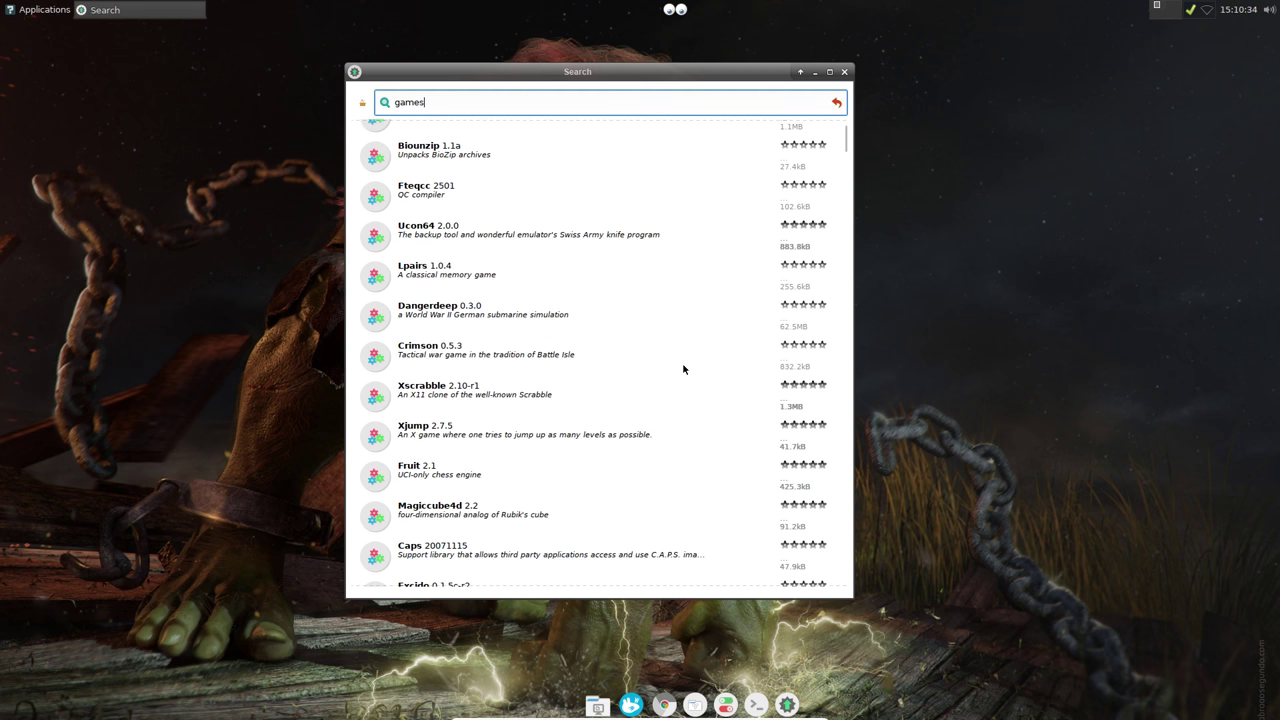
{"action": "left_click", "coordinate": [845, 73]}
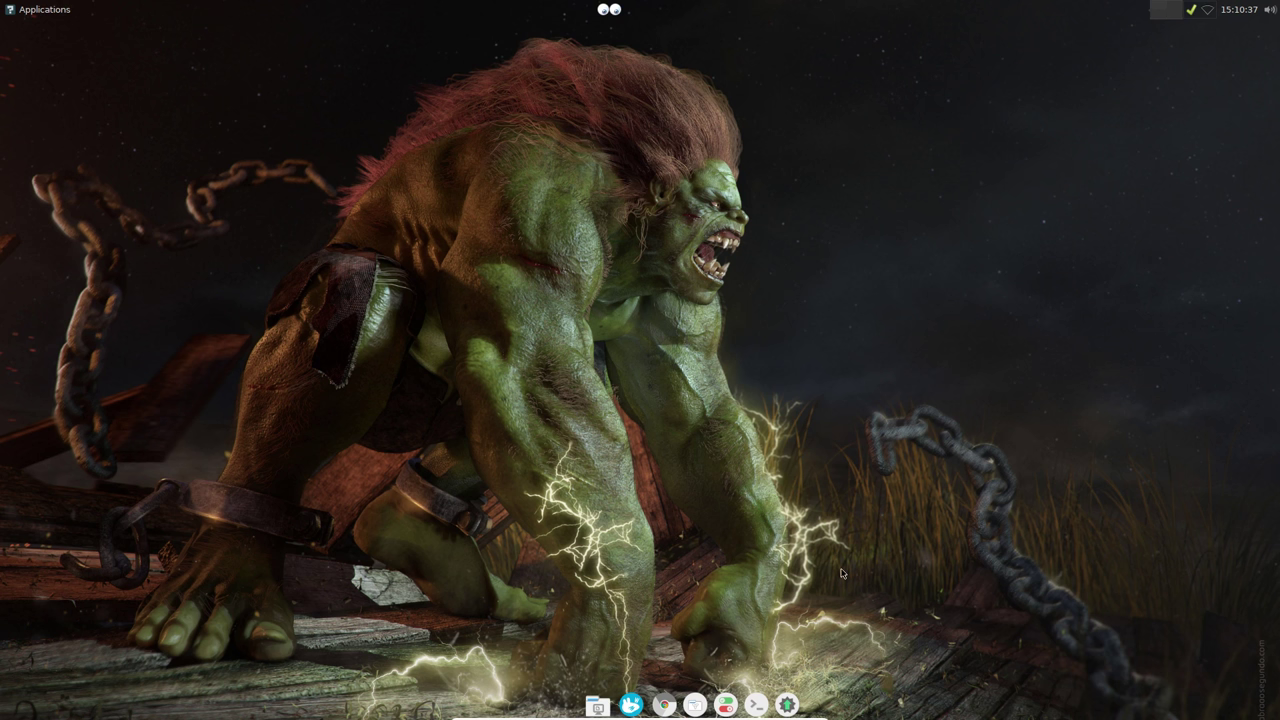
Step: Move the Rigo launcher to third place in the dock
{"action": "right_click", "coordinate": [805, 704]}
{"action": "left_click", "coordinate": [828, 654]}
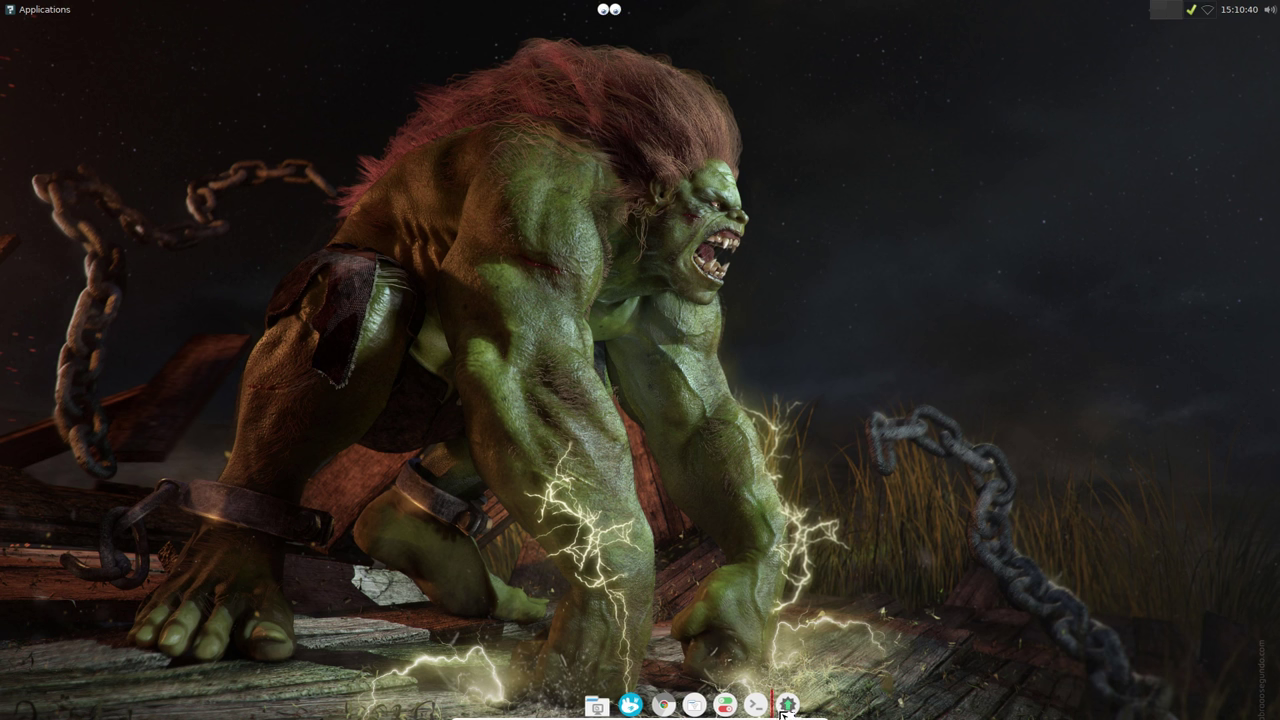
{"action": "left_click_drag", "start_coordinate": [785, 705], "coordinate": [652, 703]}
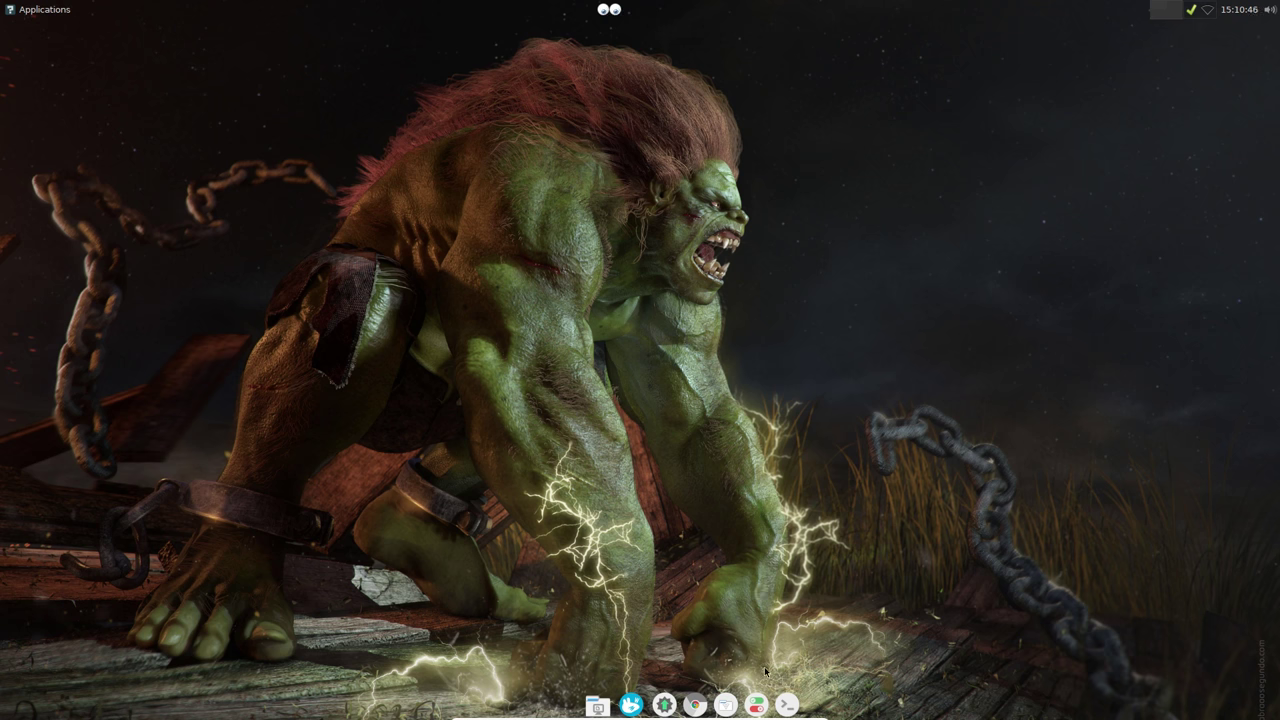
Step: Set the dock's Automatically hide the panel option to Always
{"action": "right_click", "coordinate": [768, 710]}
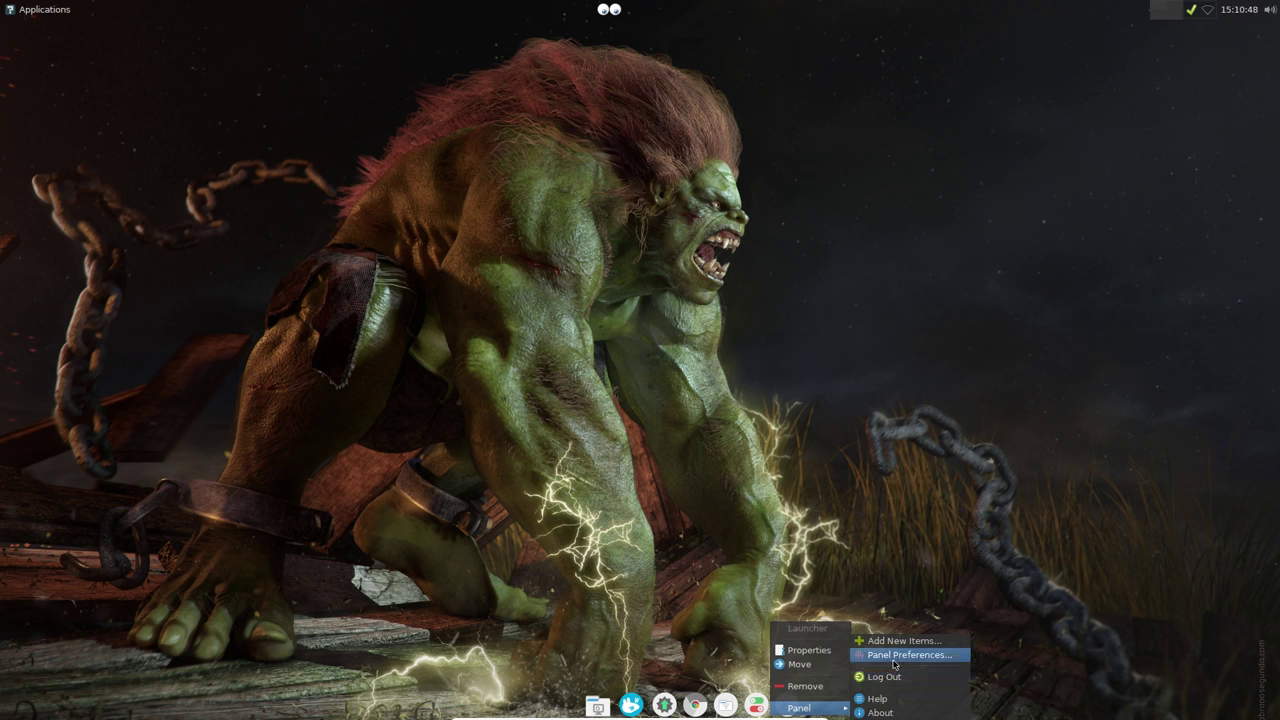
{"action": "left_click", "coordinate": [900, 654]}
{"action": "left_click", "coordinate": [700, 380]}
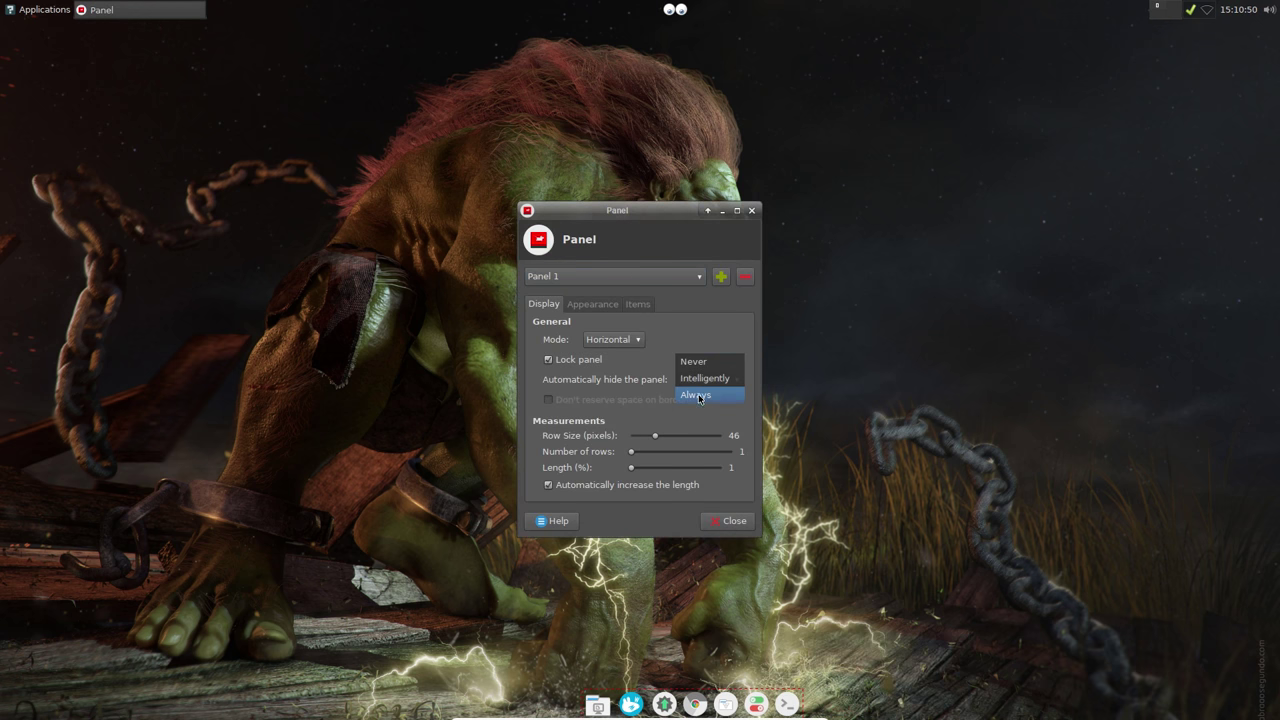
{"action": "left_click", "coordinate": [696, 395]}
{"action": "left_click", "coordinate": [728, 520]}
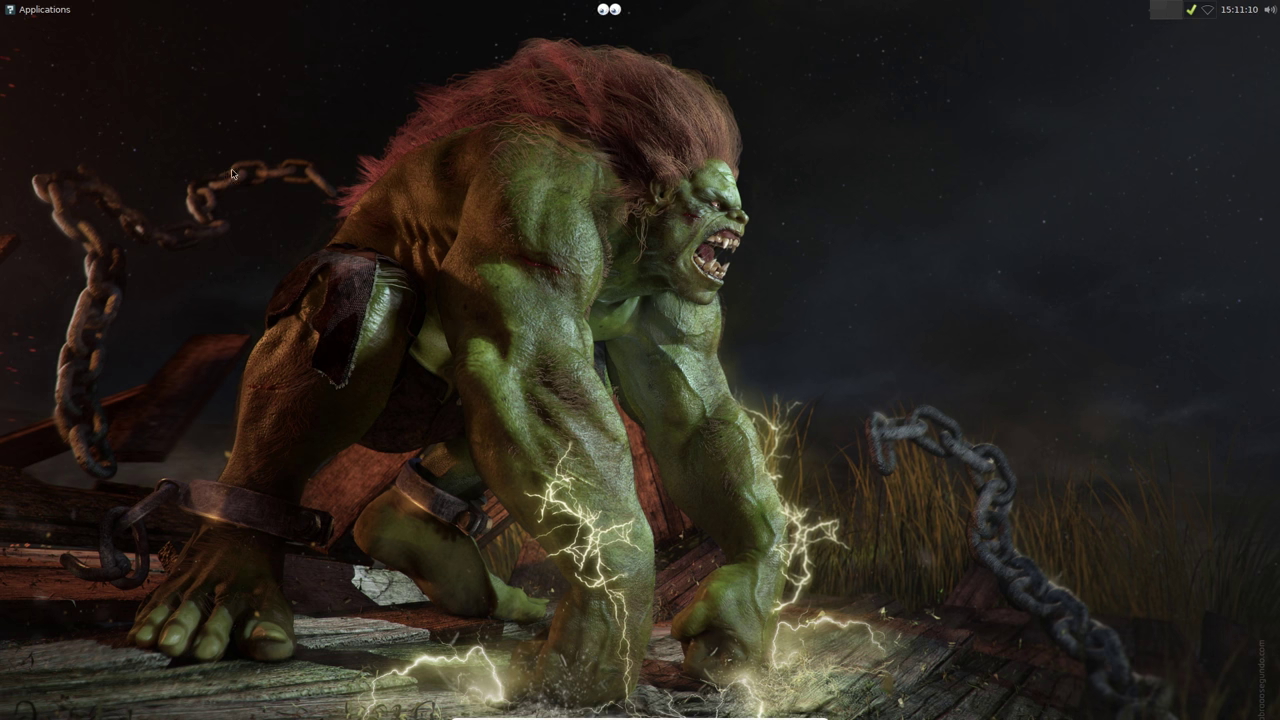
Step: Show the applications menu button's title and set its icon to distributor-logo-sabayon
{"action": "right_click", "coordinate": [10, 10]}
{"action": "left_click", "coordinate": [32, 38]}
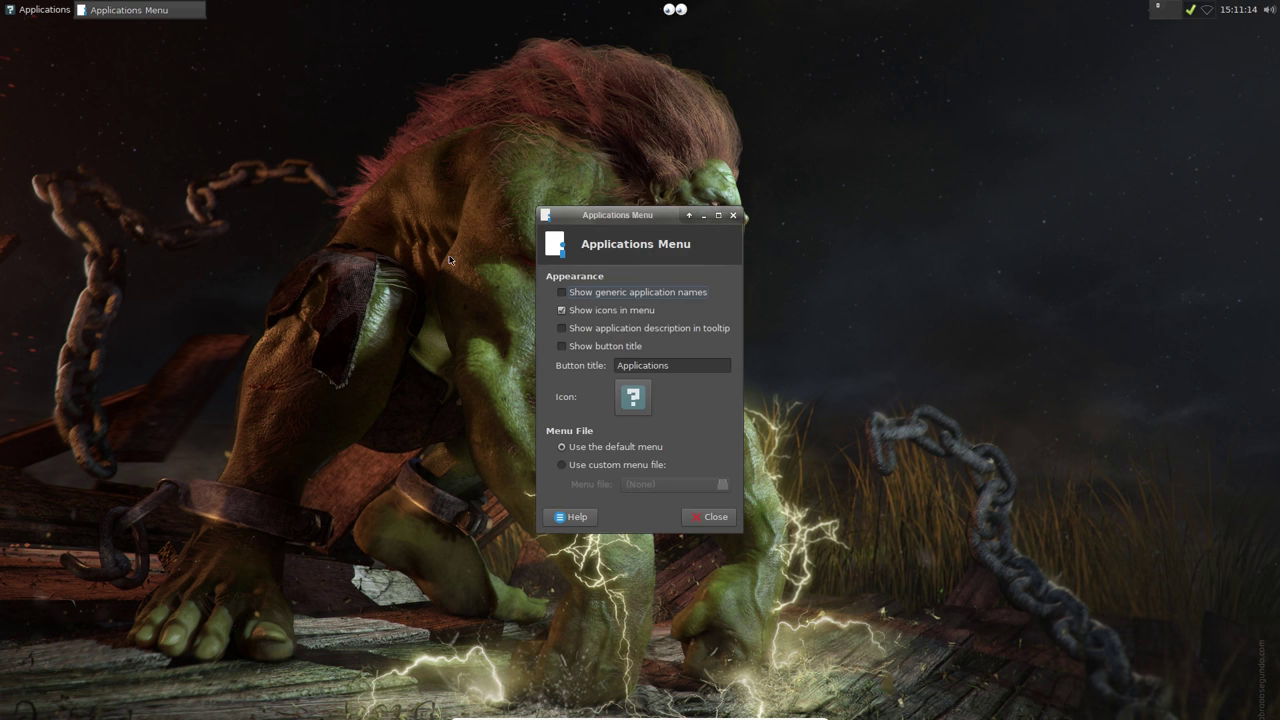
{"action": "left_click", "coordinate": [562, 346]}
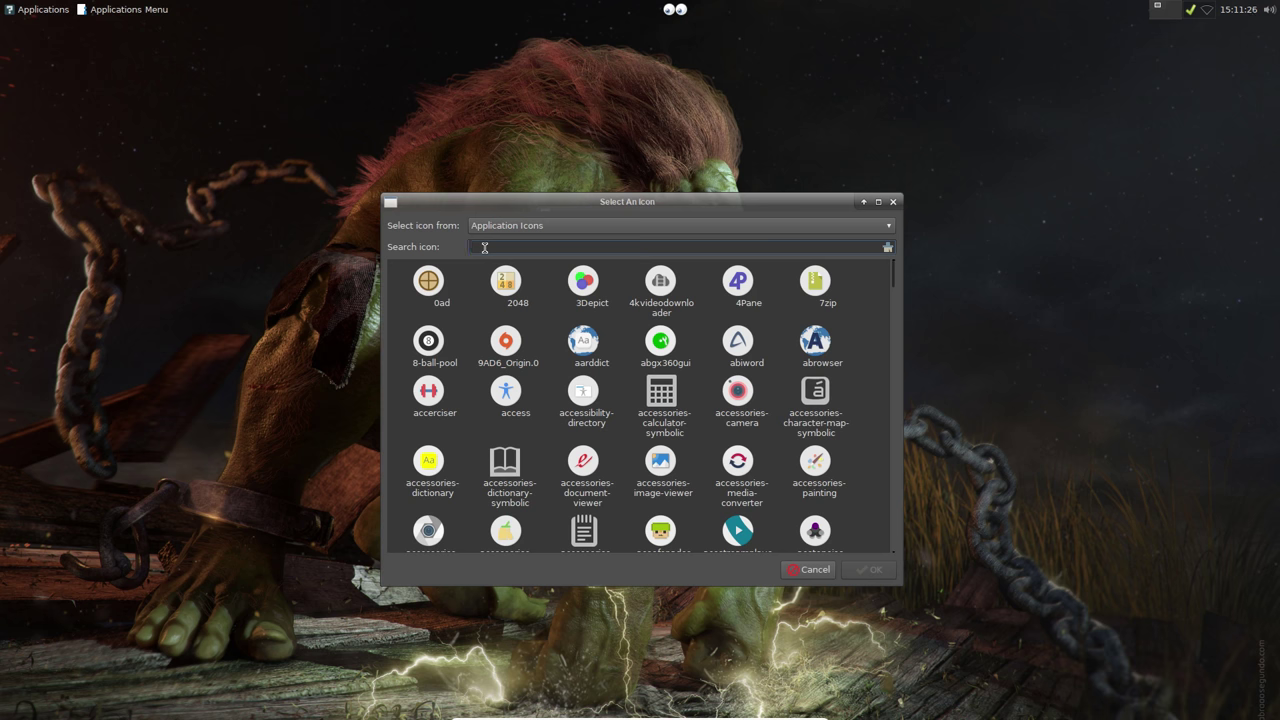
{"action": "type", "text": "logo"}
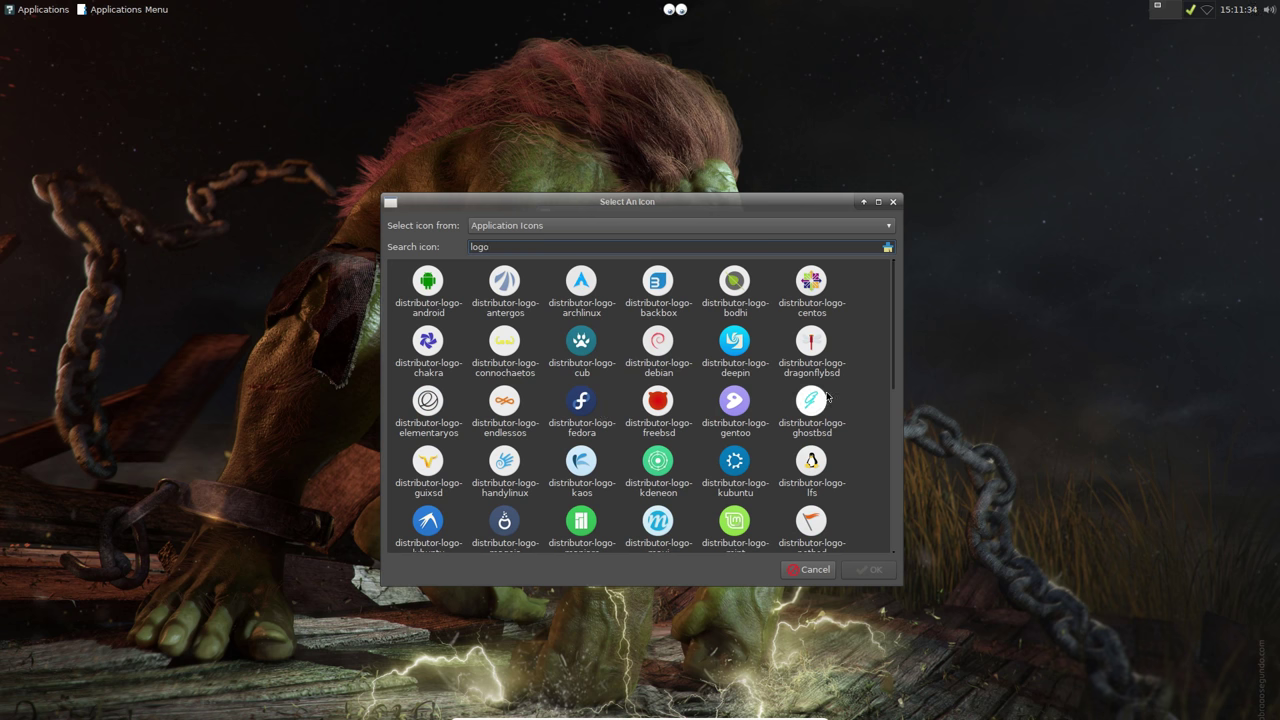
{"action": "mouse_move", "coordinate": [892, 354]}
{"action": "left_mouse_down"}
{"action": "mouse_move", "coordinate": [887, 514]}
{"action": "mouse_move", "coordinate": [886, 340]}
{"action": "left_mouse_up"}
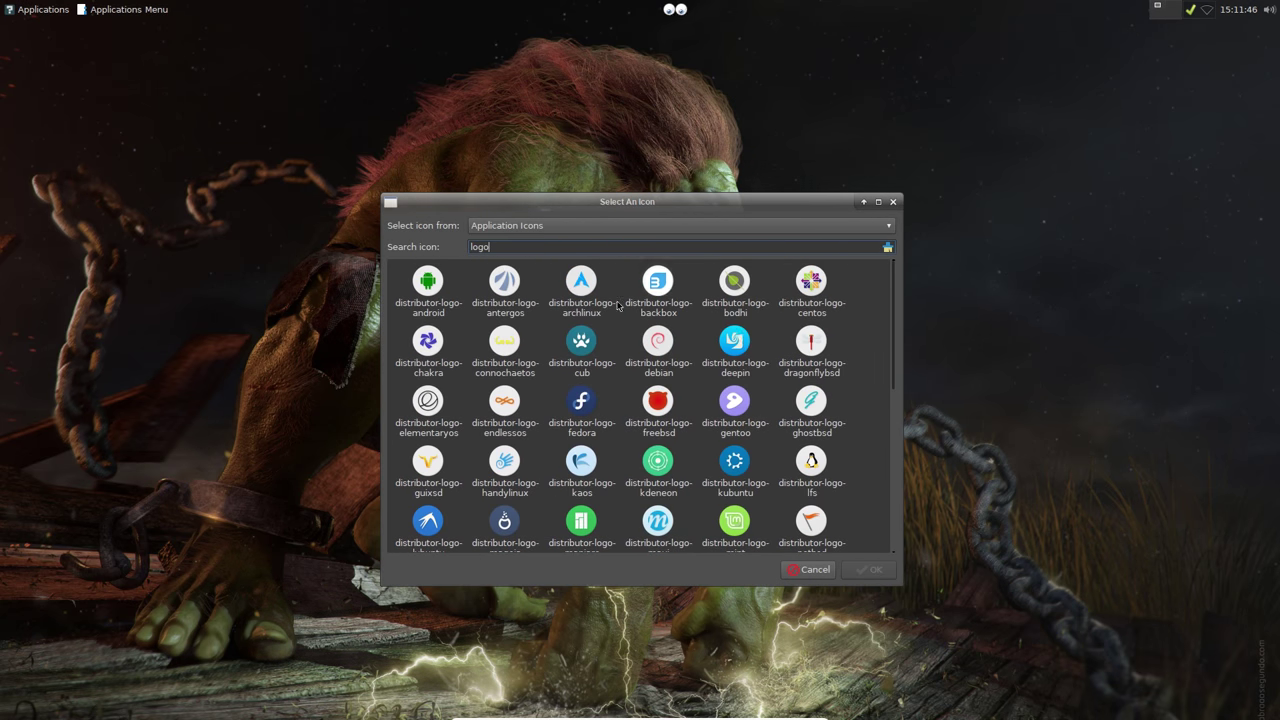
{"action": "left_click_drag", "start_coordinate": [494, 247], "coordinate": [453, 251]}
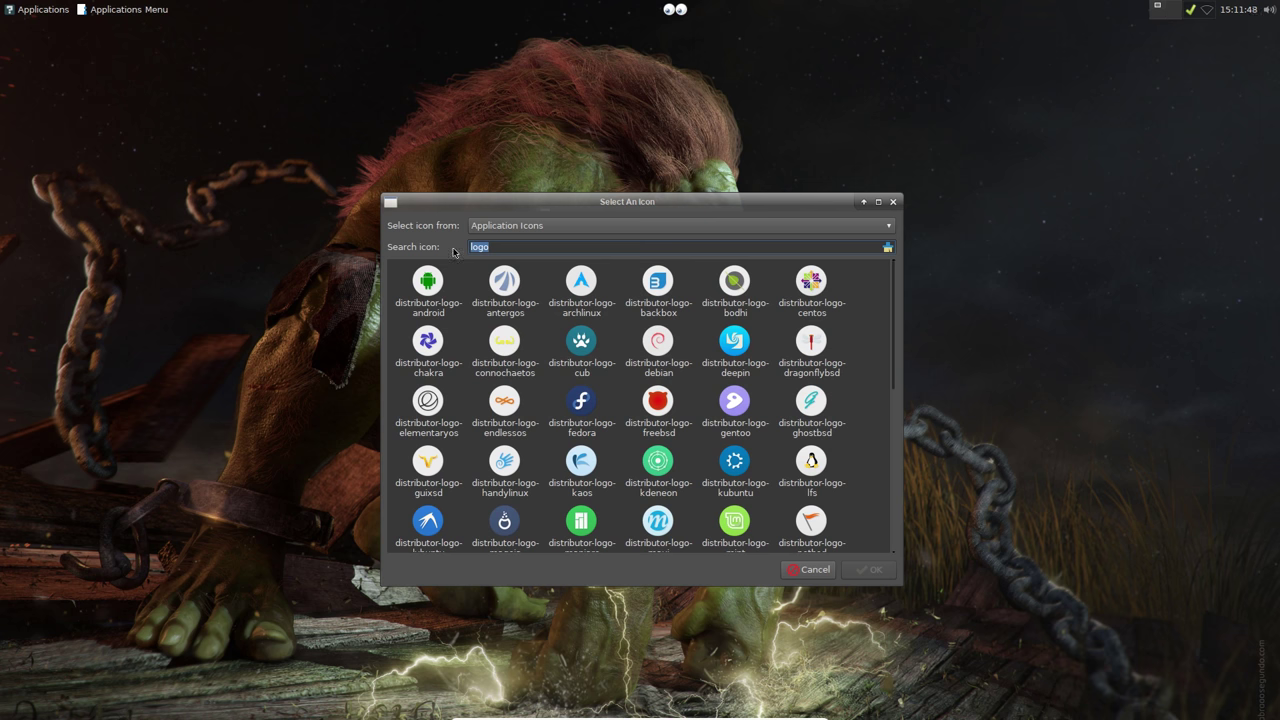
{"action": "type", "text": "saba"}
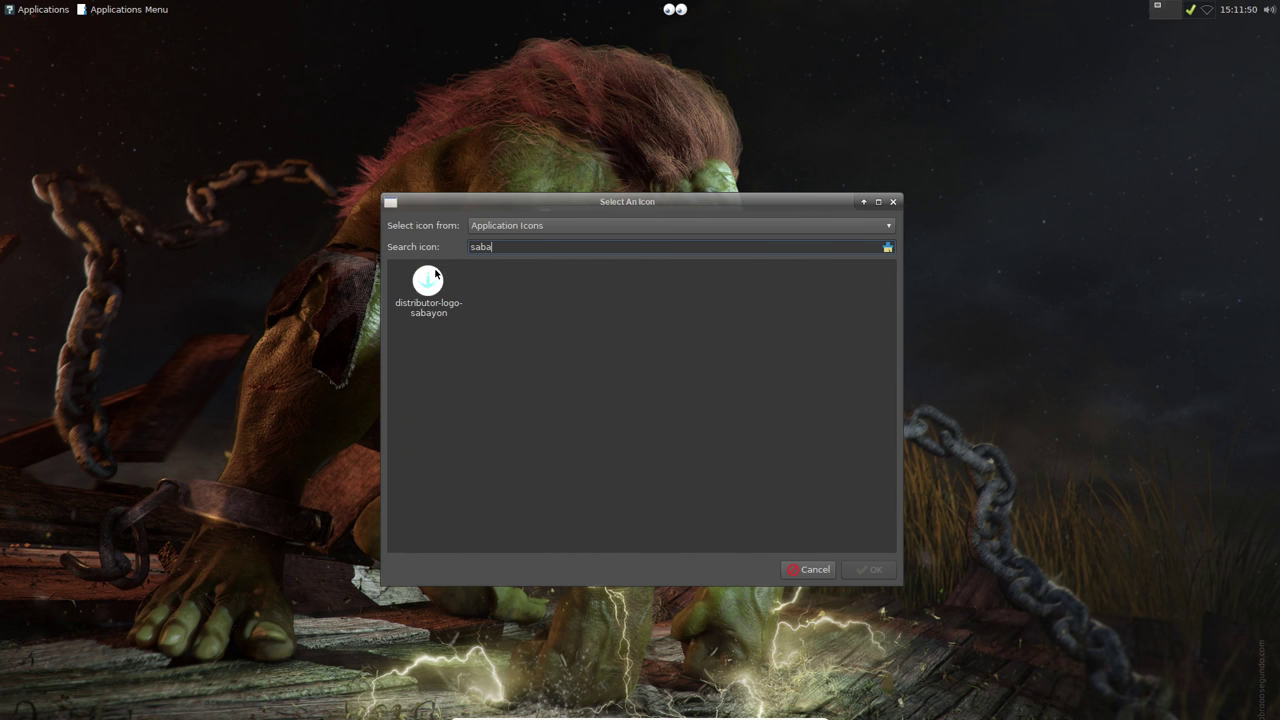
{"action": "left_click", "coordinate": [428, 282]}
{"action": "left_click", "coordinate": [870, 570]}
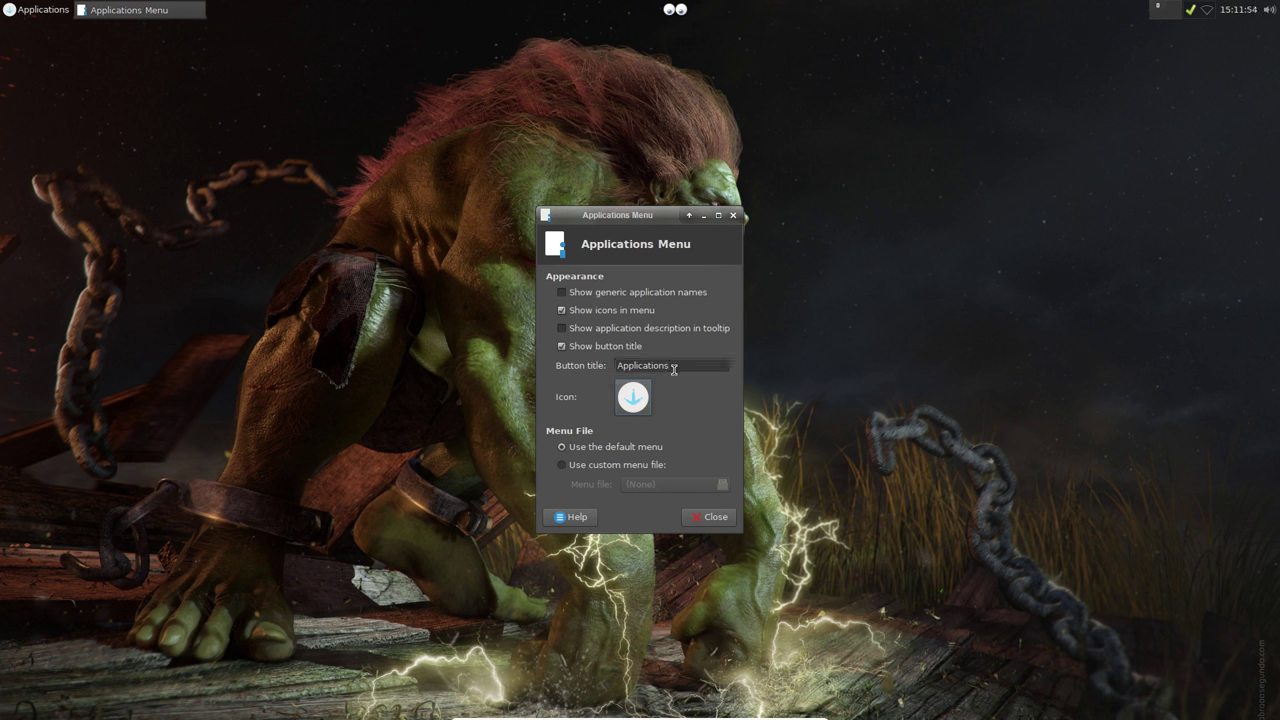
Step: Rename the menu button title to Apps and close its properties
{"action": "key", "text": "BackSpace"}
{"action": "key", "text": "BackSpace"}
{"action": "key", "text": "BackSpace"}
{"action": "key", "text": "BackSpace"}
{"action": "key", "text": "BackSpace"}
{"action": "key", "text": "BackSpace"}
{"action": "key", "text": "BackSpace"}
{"action": "key", "text": "BackSpace"}
{"action": "key", "text": "BackSpace"}
{"action": "type", "text": "s"}
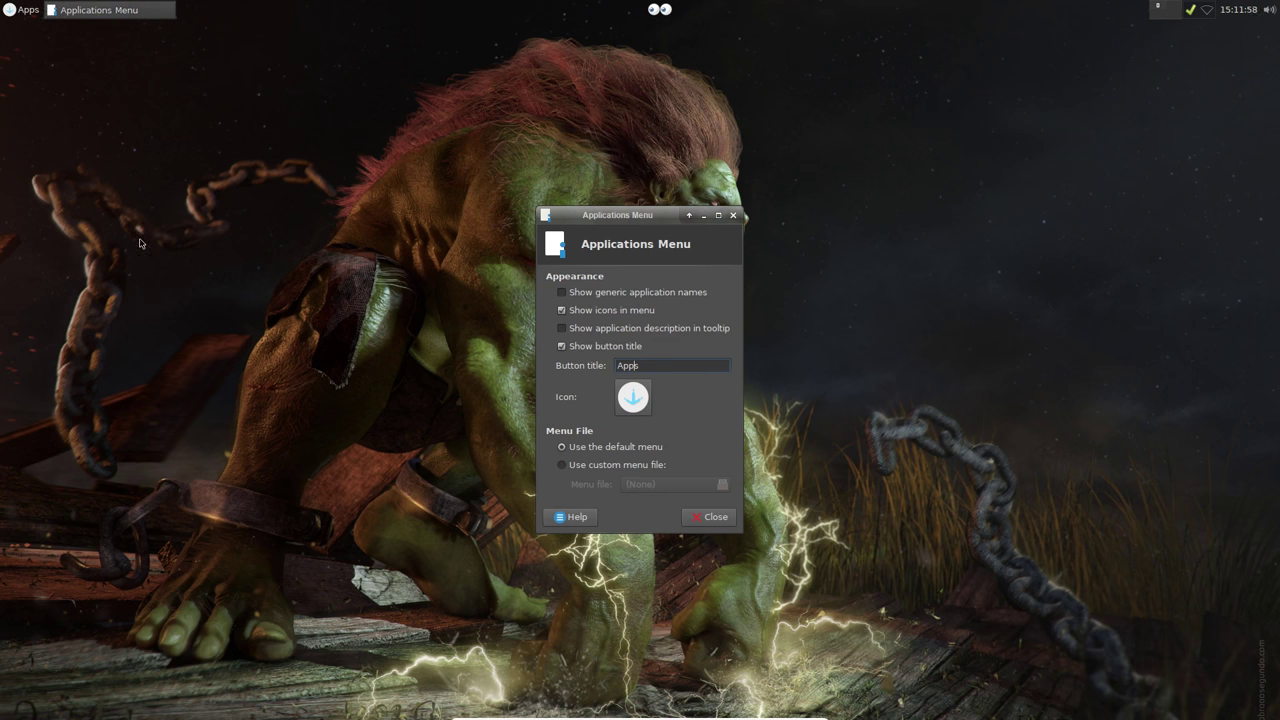
{"action": "left_click", "coordinate": [712, 520]}
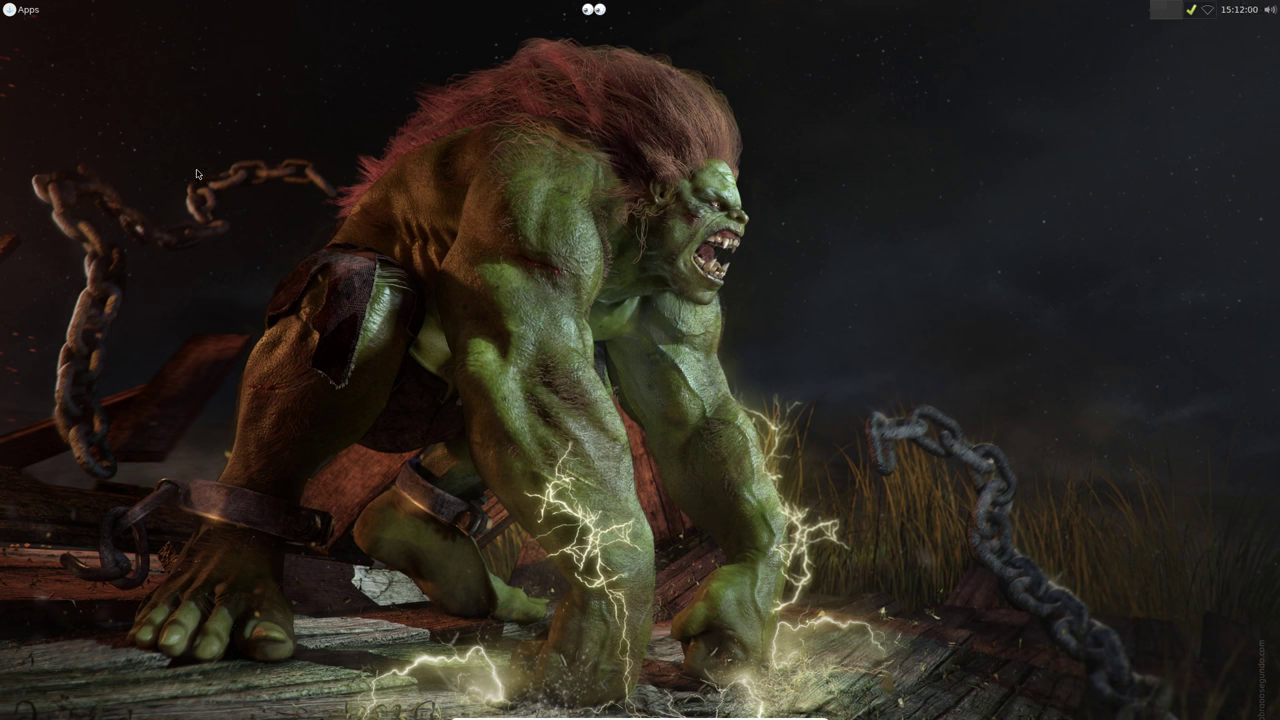
{"action": "left_click", "coordinate": [28, 10]}
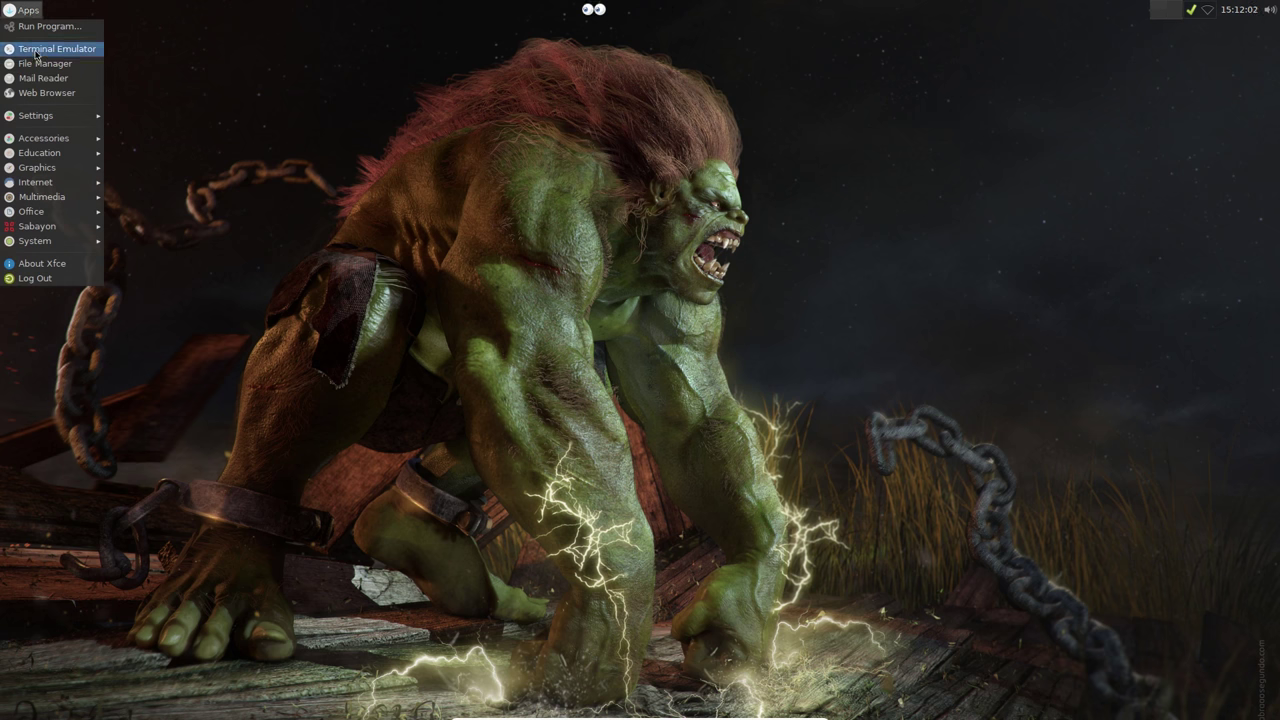
{"action": "mouse_move", "coordinate": [45, 116]}
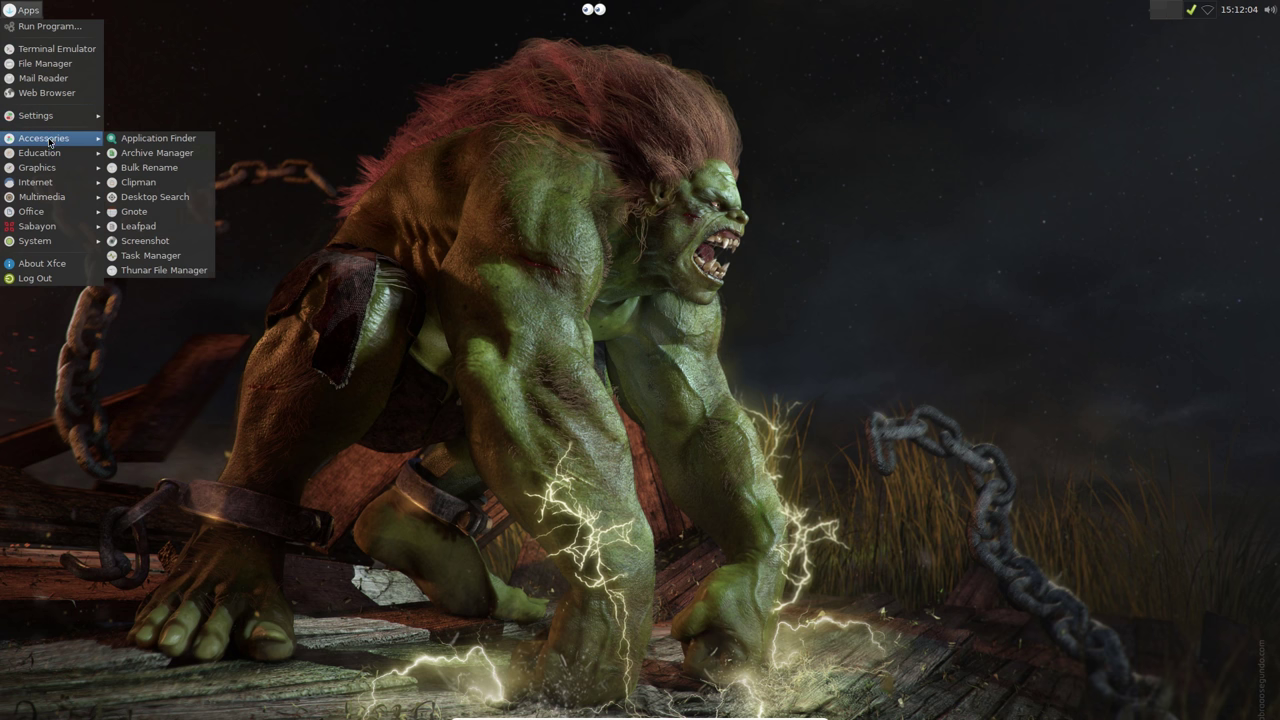
{"action": "mouse_move", "coordinate": [40, 241]}
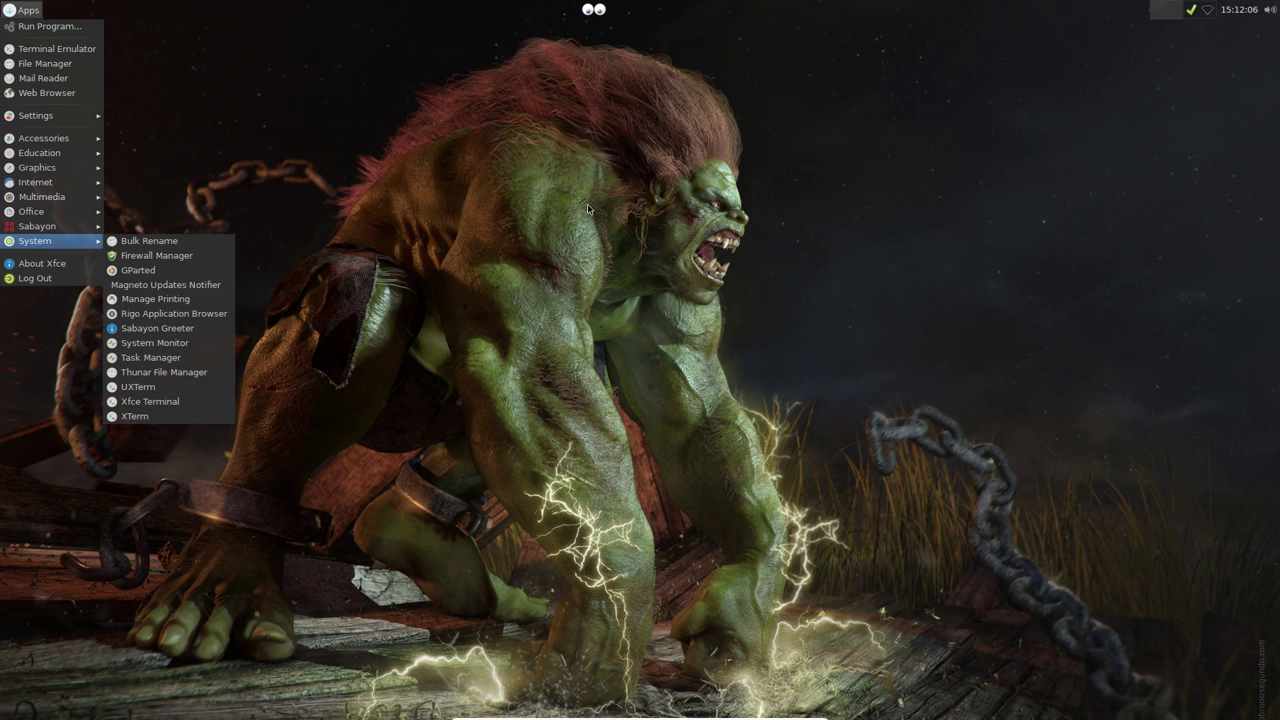
{"action": "left_click", "coordinate": [589, 209]}
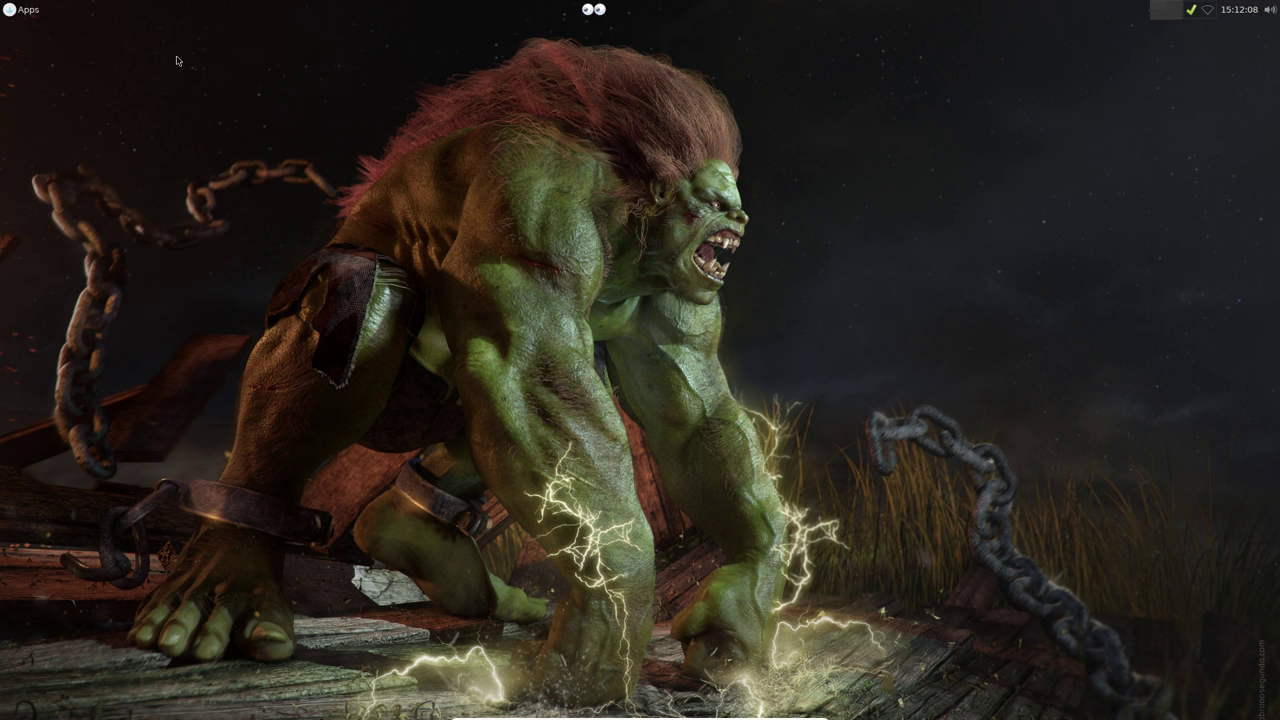
{"action": "left_click", "coordinate": [22, 10]}
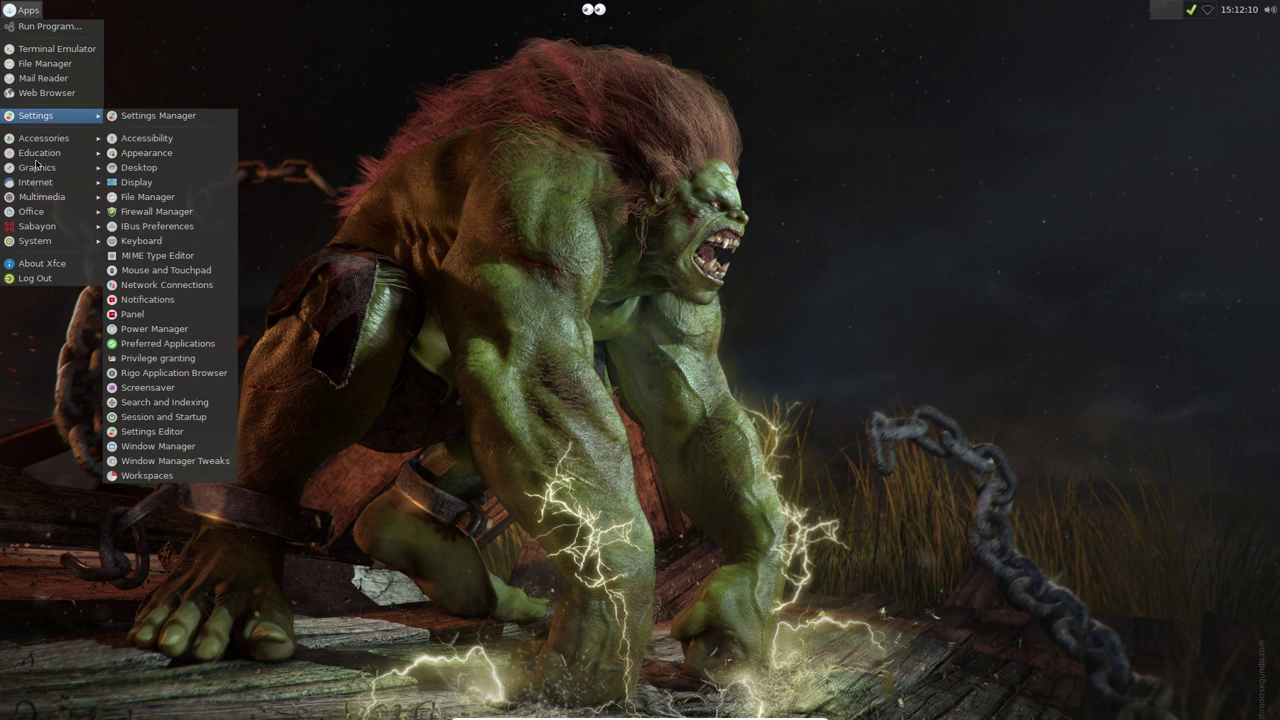
{"action": "mouse_move", "coordinate": [50, 187]}
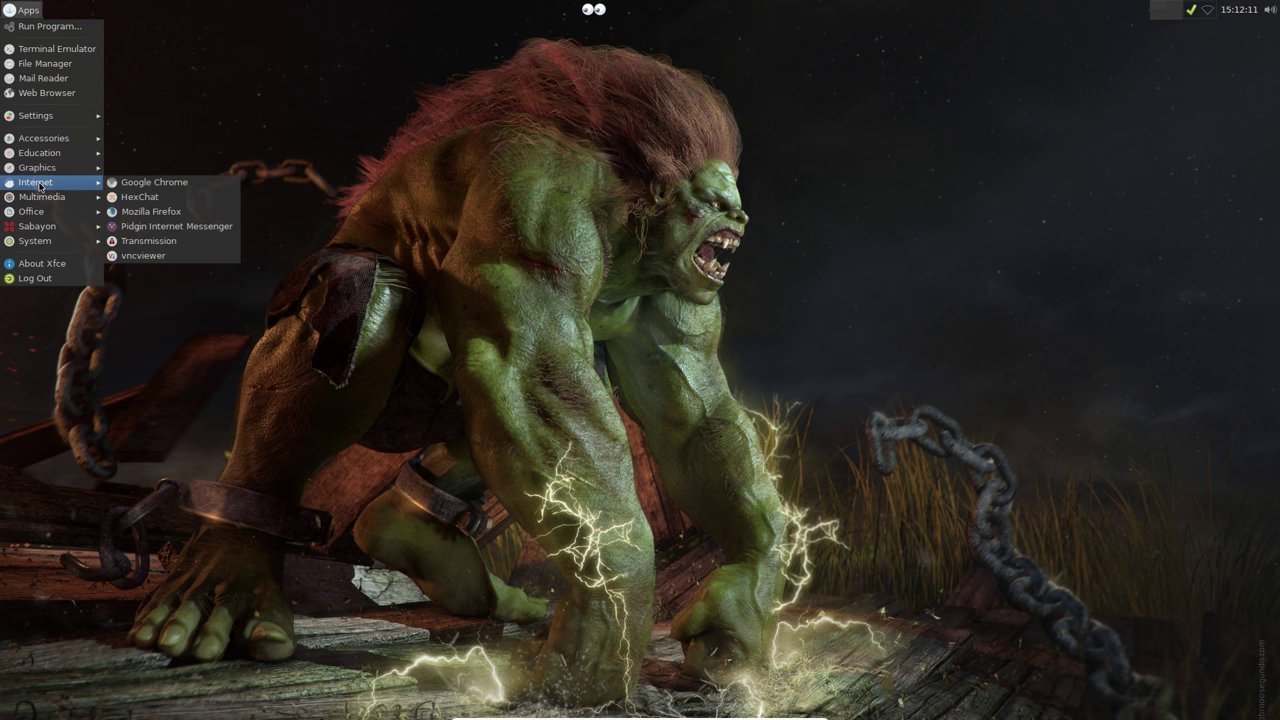
{"action": "left_click", "coordinate": [164, 214]}
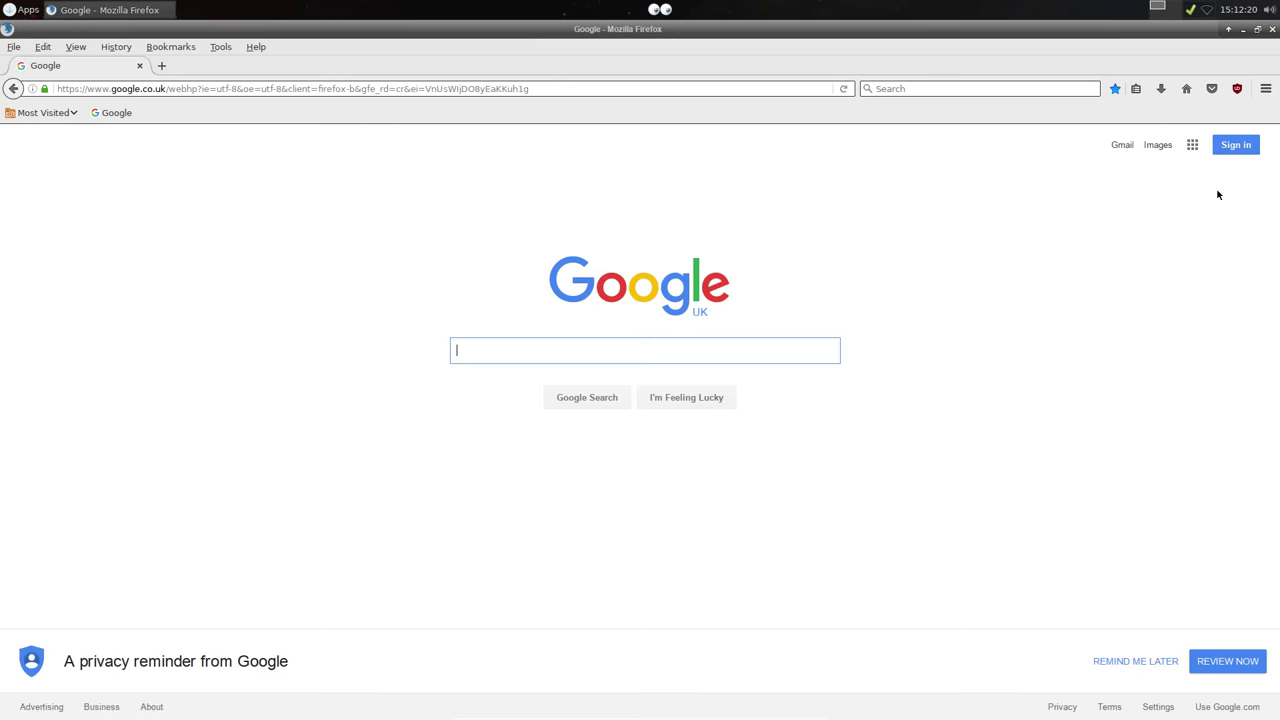
{"action": "left_click", "coordinate": [1265, 88]}
{"action": "left_click", "coordinate": [1169, 176]}
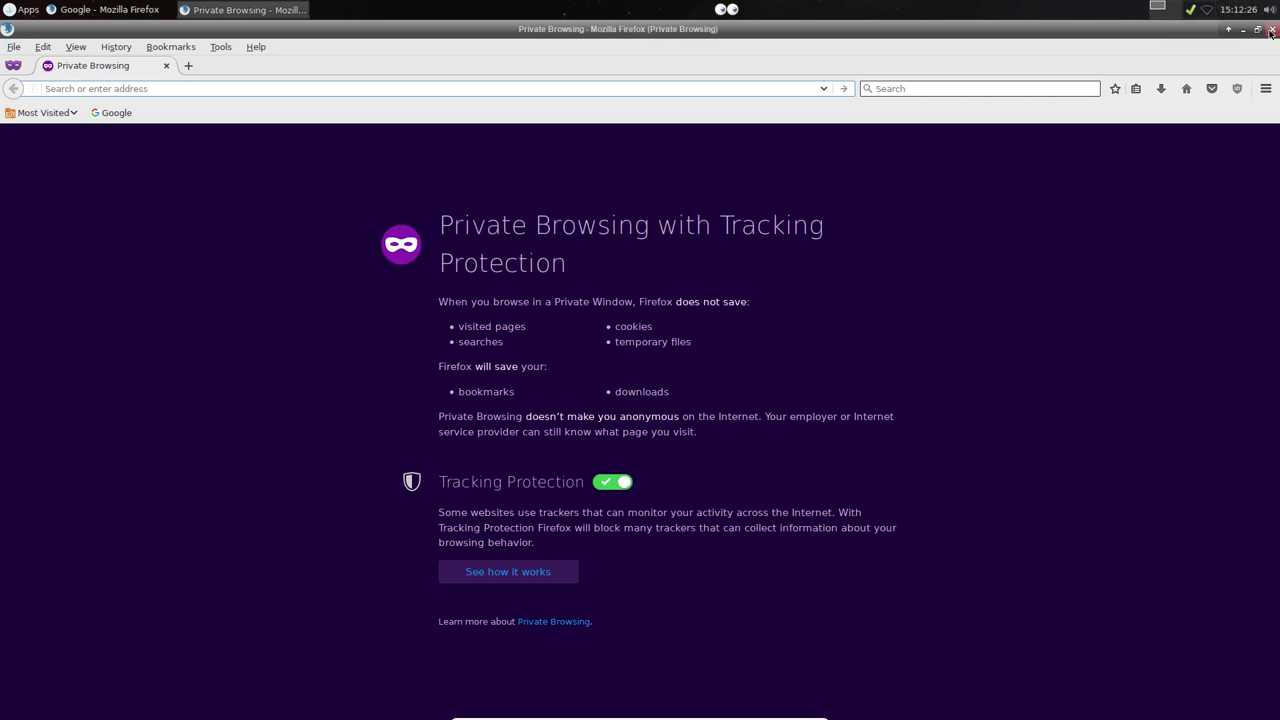
{"action": "left_click", "coordinate": [1271, 31]}
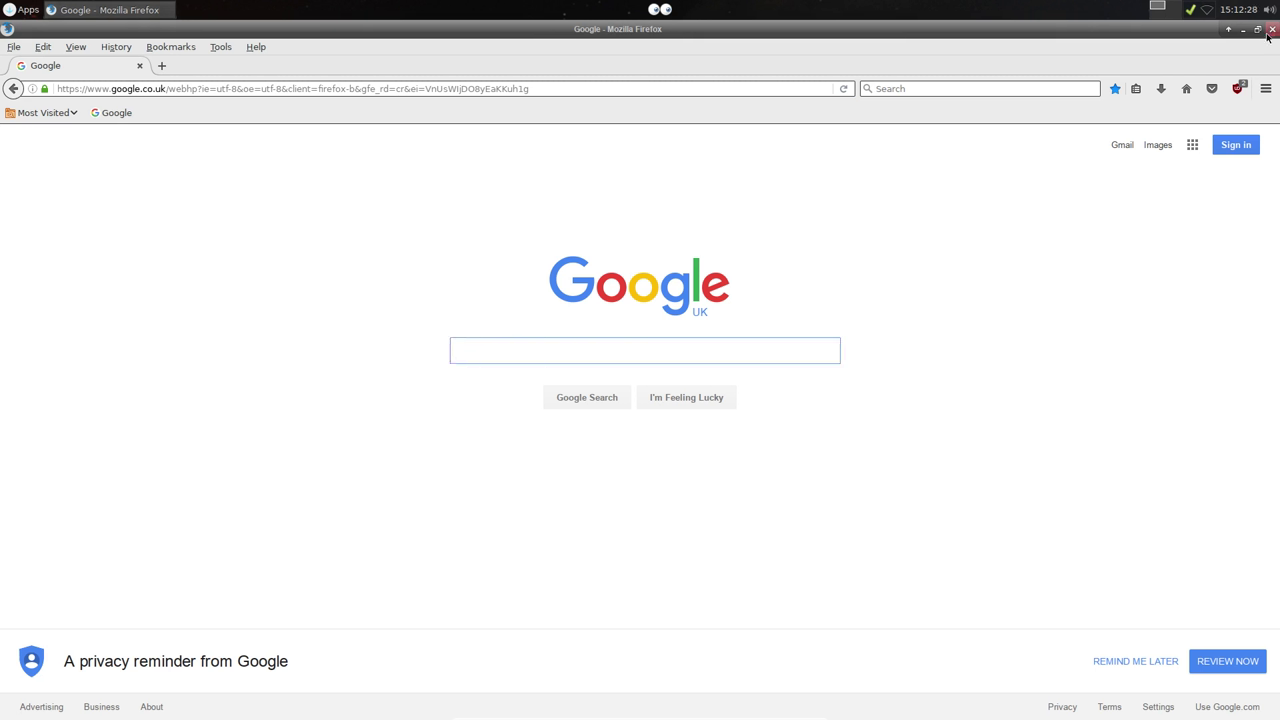
{"action": "left_click", "coordinate": [1270, 31]}
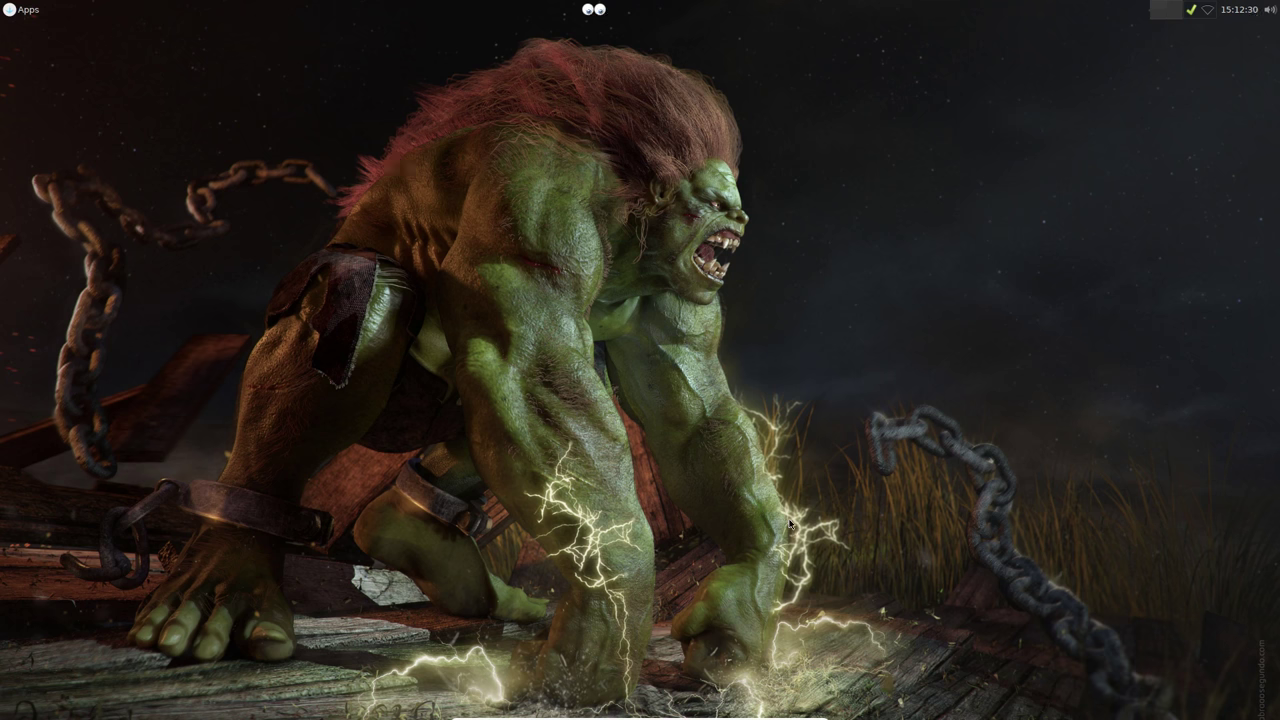
Step: Shut down the Sabayon session through the Apps menu's Log Out dialog
{"action": "left_click", "coordinate": [30, 12]}
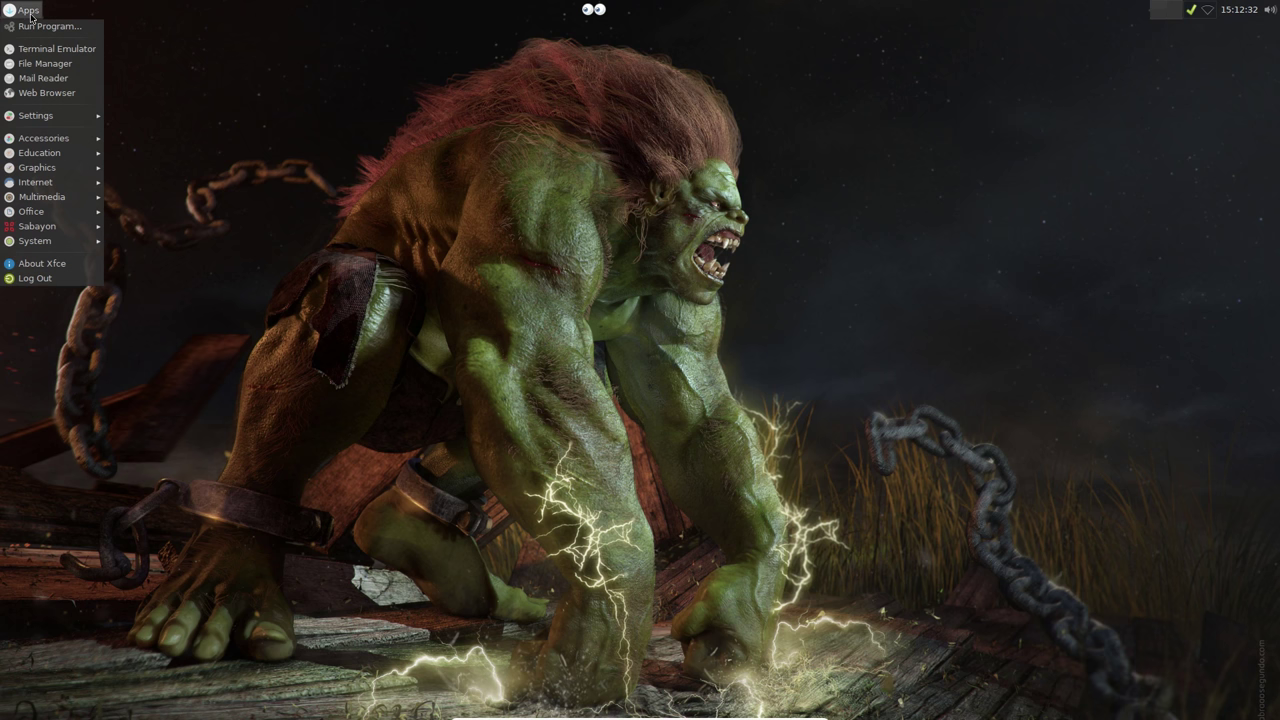
{"action": "left_click", "coordinate": [32, 278]}
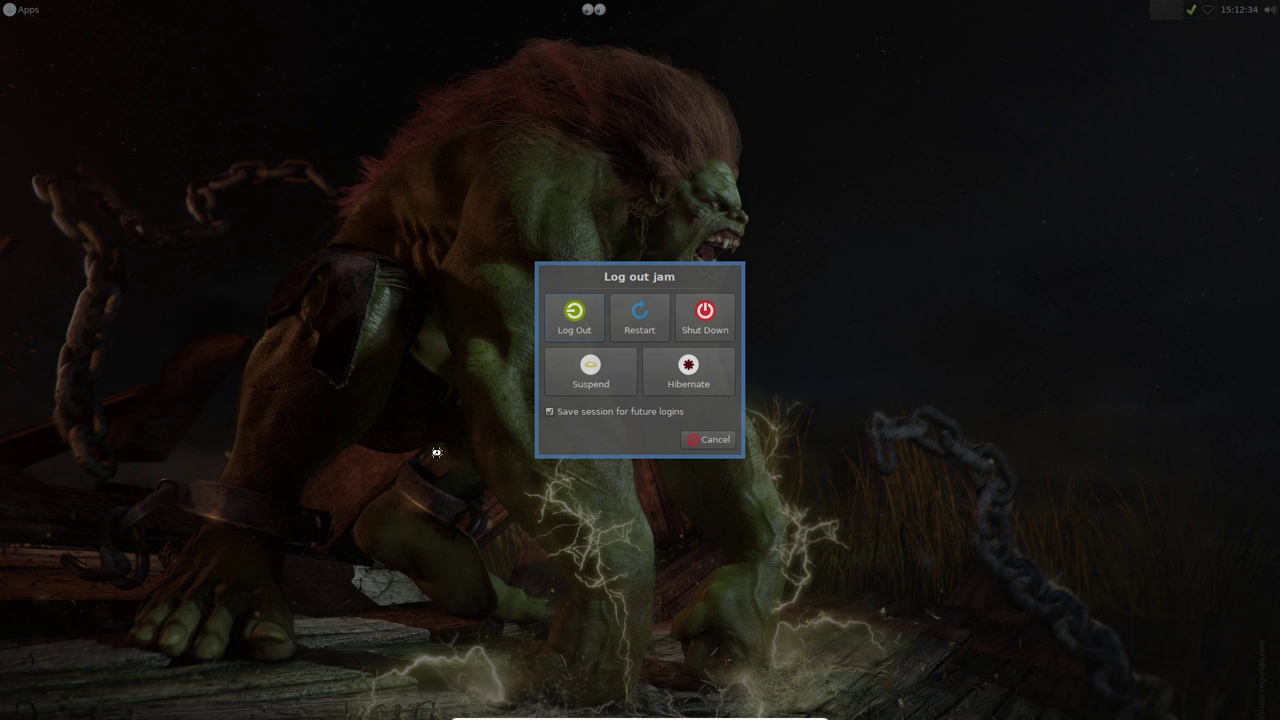
{"action": "left_click", "coordinate": [703, 325]}
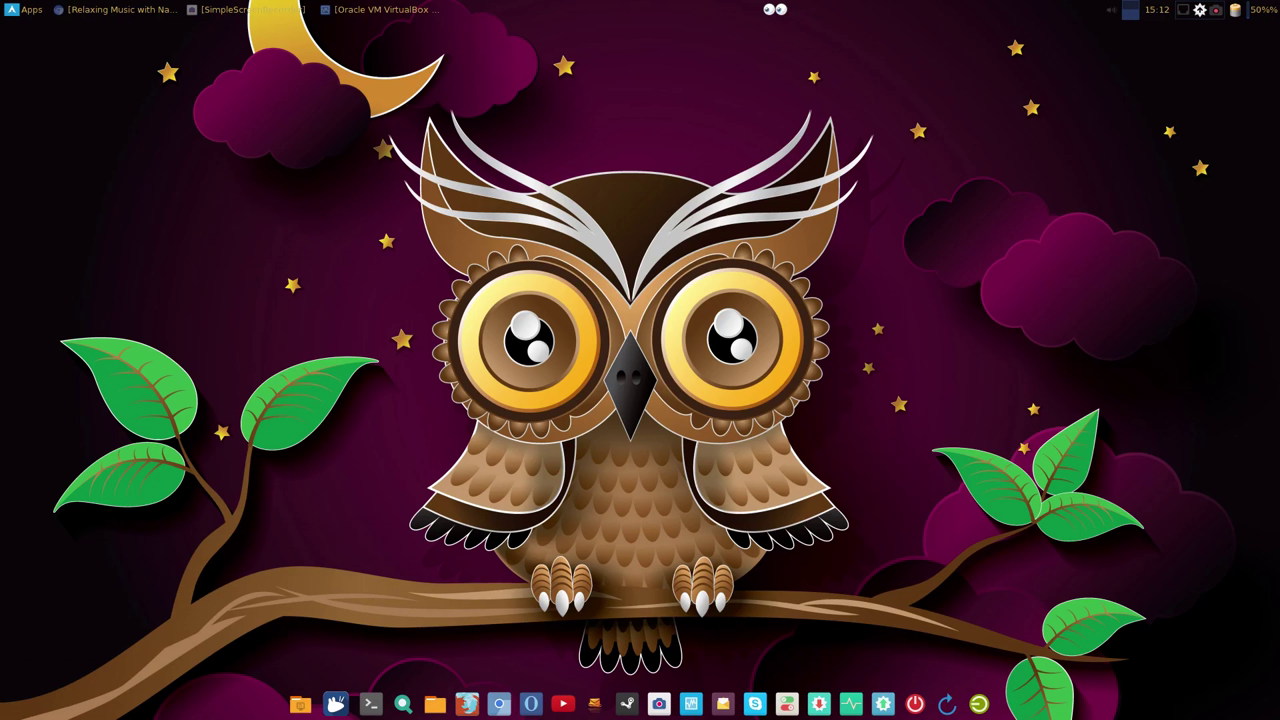
Step: Add a USB DISK [0001] device filter to sabayon xfce, then start it full screen
{"action": "left_click", "coordinate": [380, 9]}
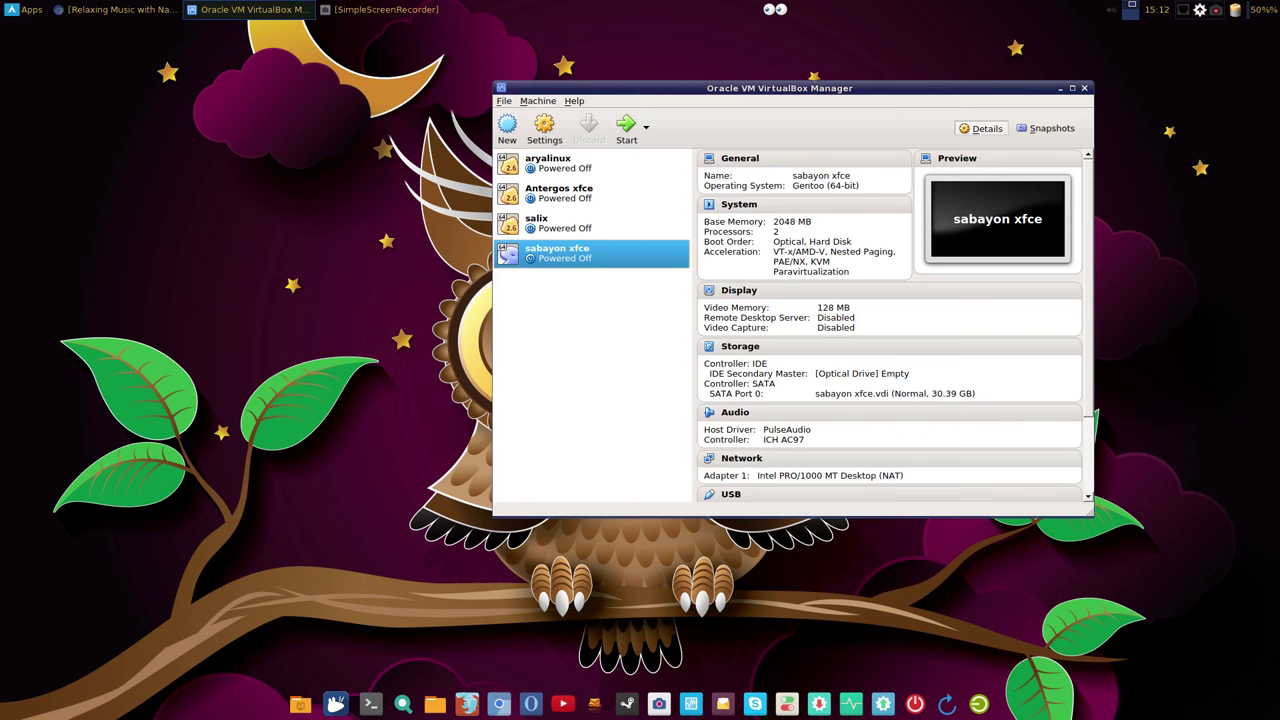
{"action": "left_click", "coordinate": [1085, 88]}
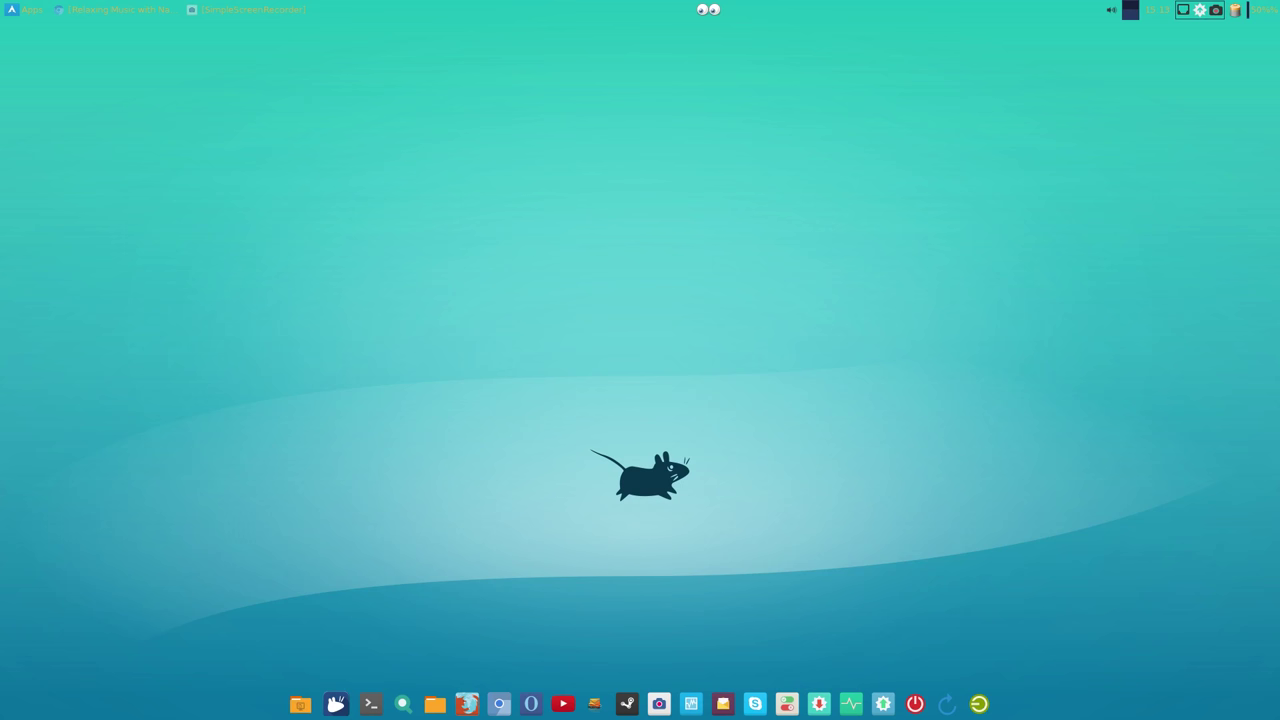
{"action": "left_click", "coordinate": [691, 704]}
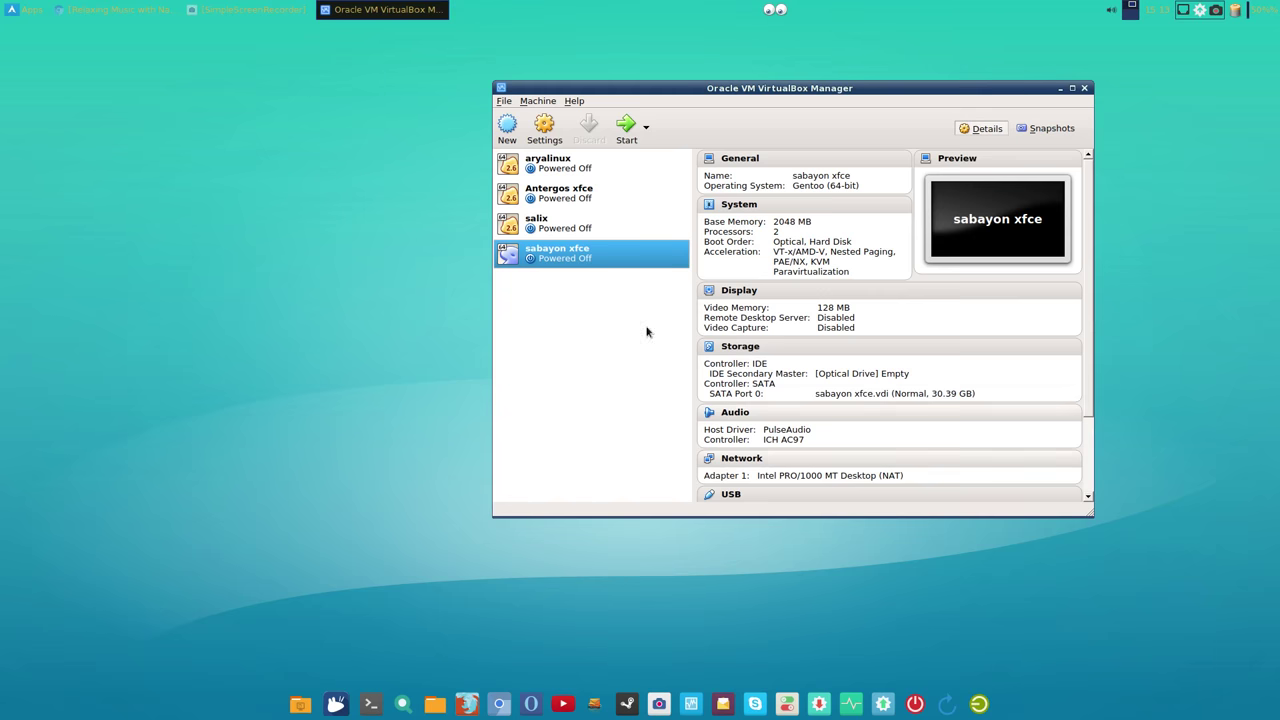
{"action": "left_click", "coordinate": [544, 128]}
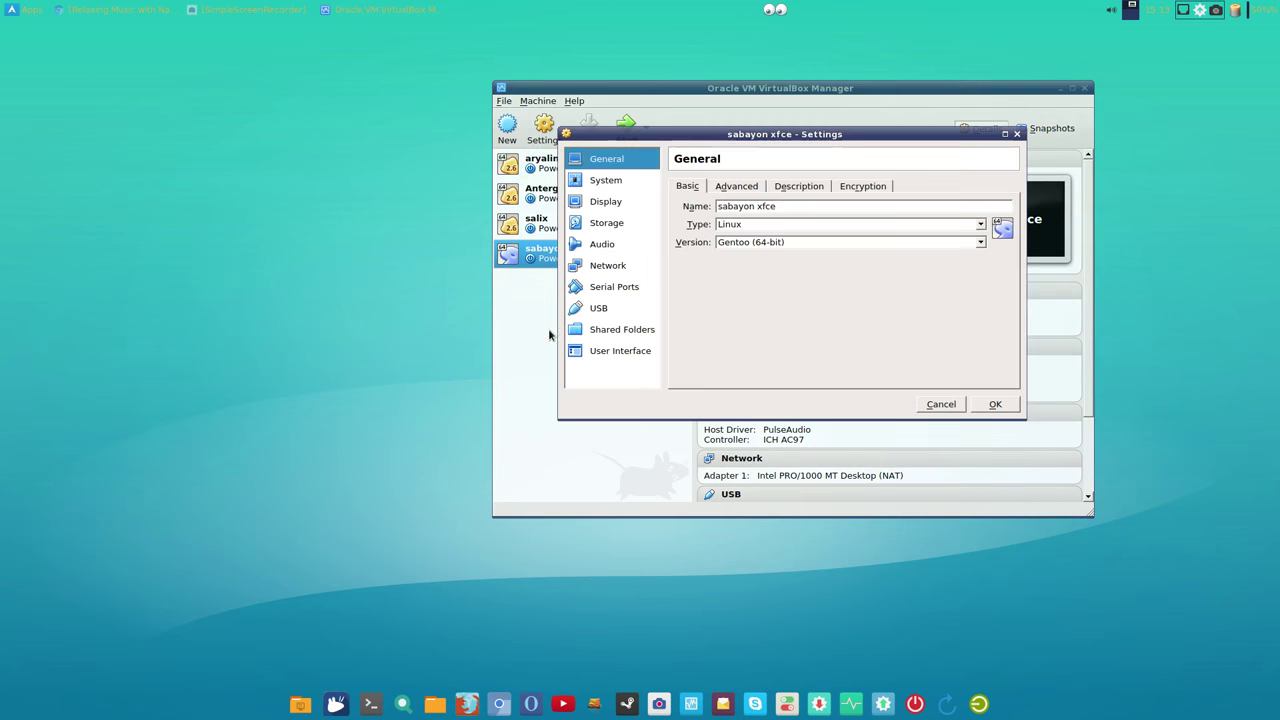
{"action": "left_click", "coordinate": [597, 312]}
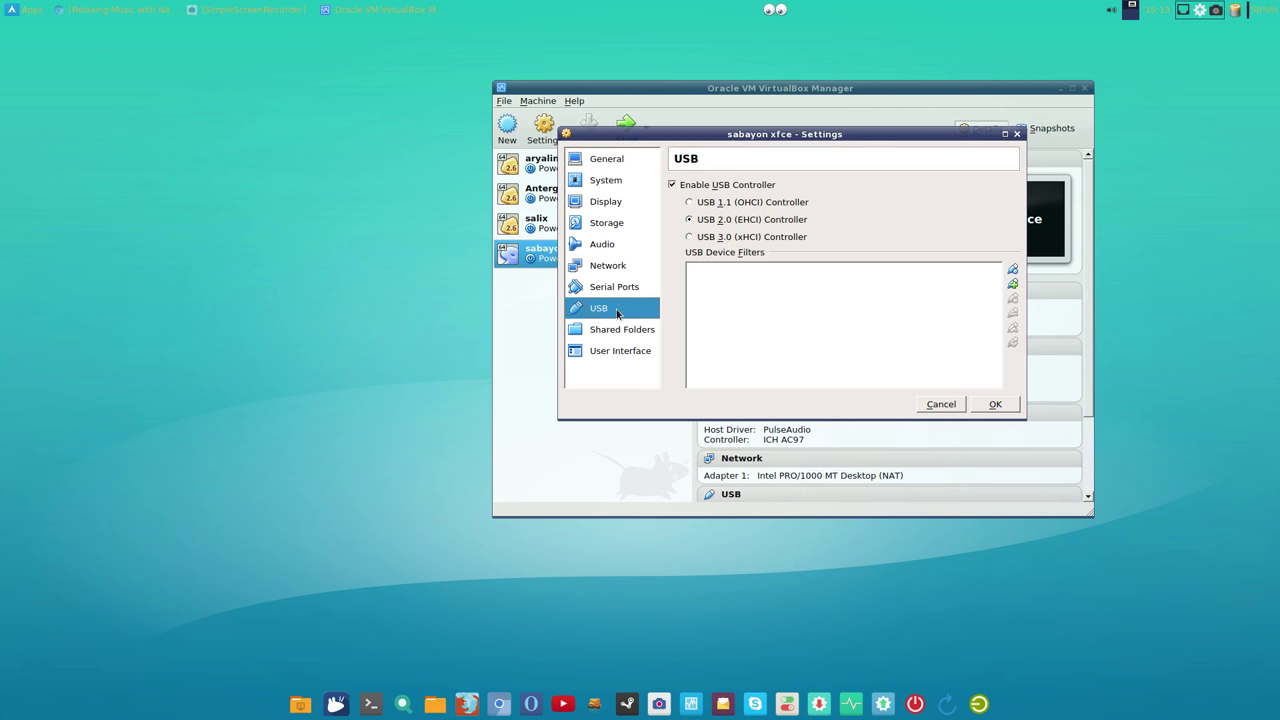
{"action": "left_click", "coordinate": [1011, 284]}
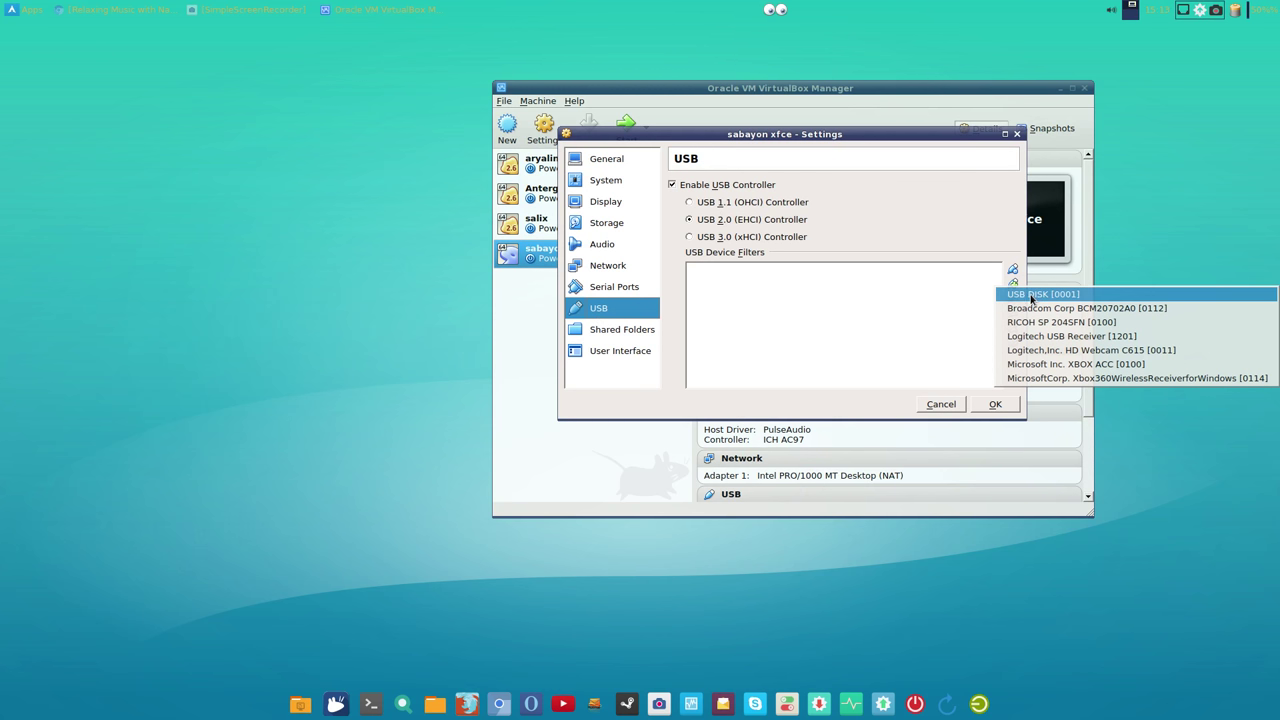
{"action": "left_click", "coordinate": [1031, 296]}
{"action": "left_click", "coordinate": [994, 405]}
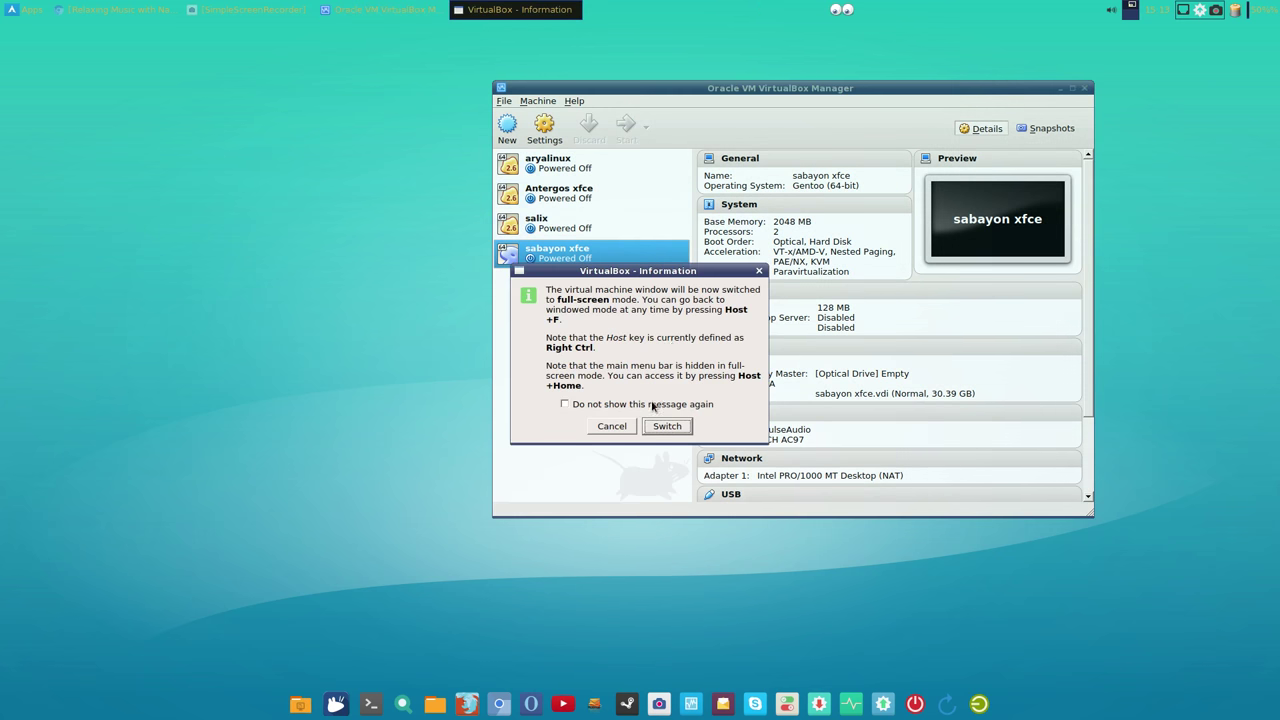
{"action": "left_click", "coordinate": [667, 430]}
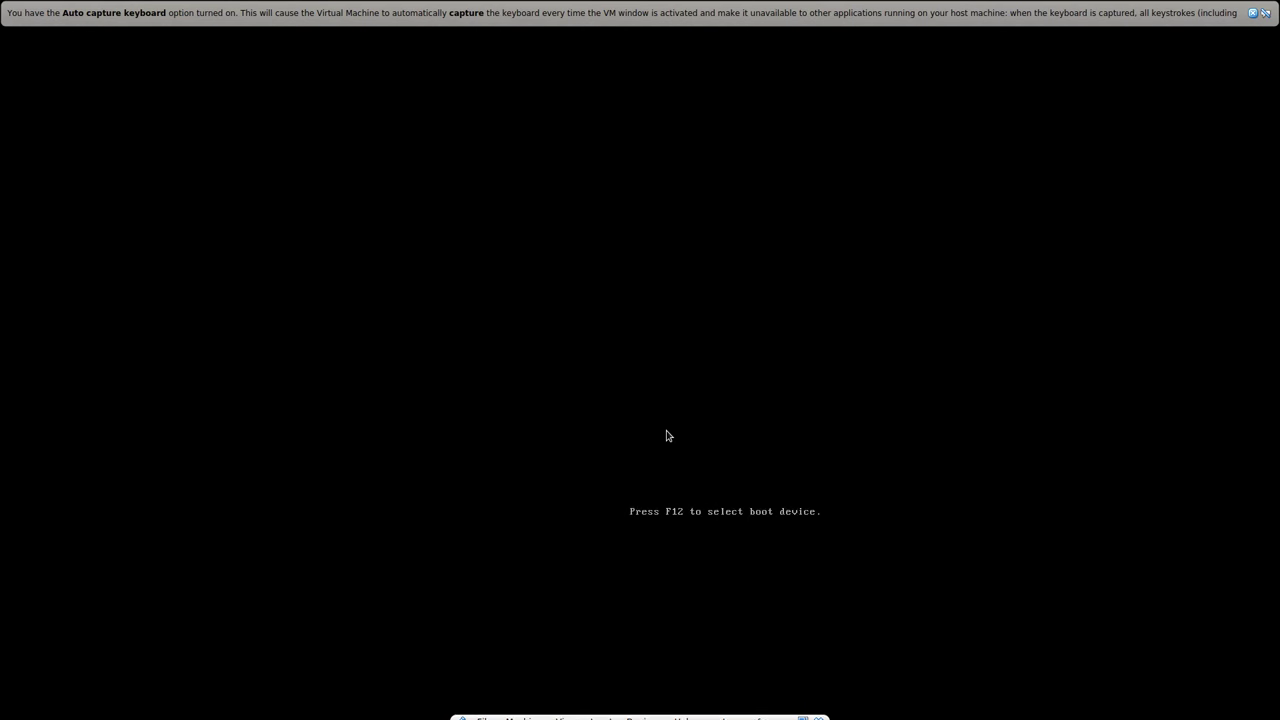
Step: Dismiss the VirtualBox capture notices and log in to the Sabayon guest with the password
{"action": "left_click", "coordinate": [1252, 13]}
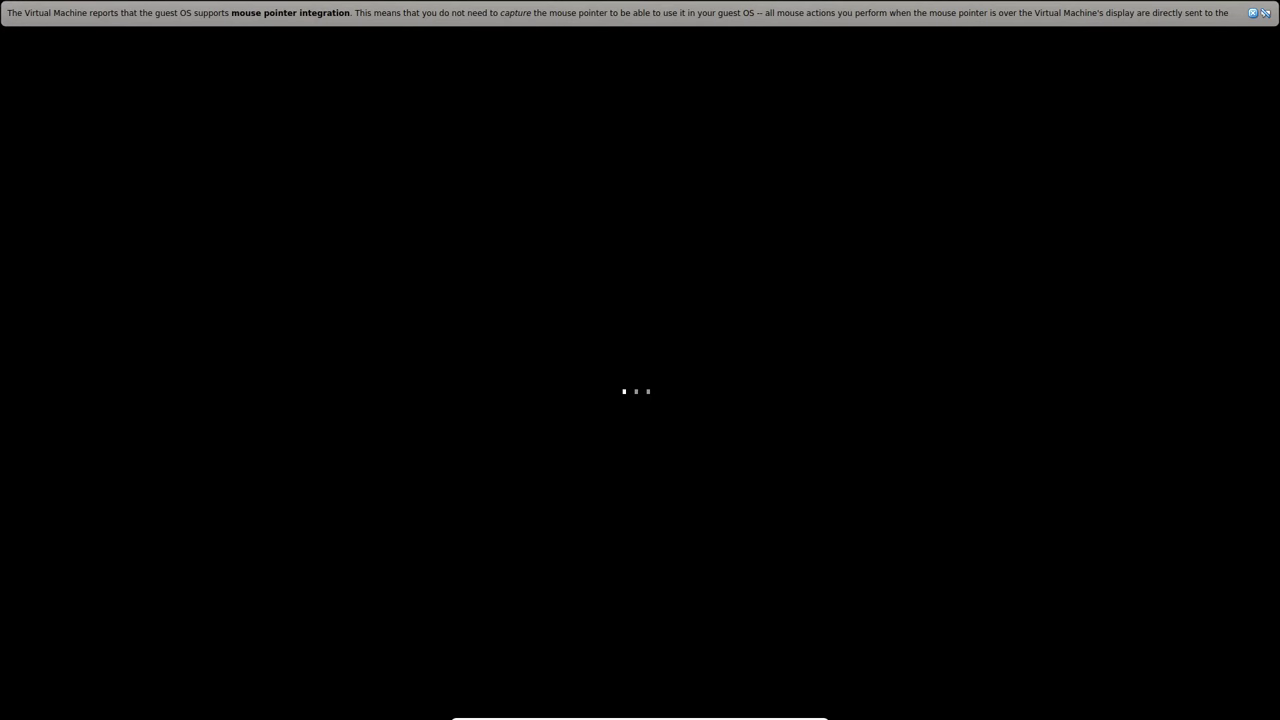
{"action": "left_click", "coordinate": [1253, 13]}
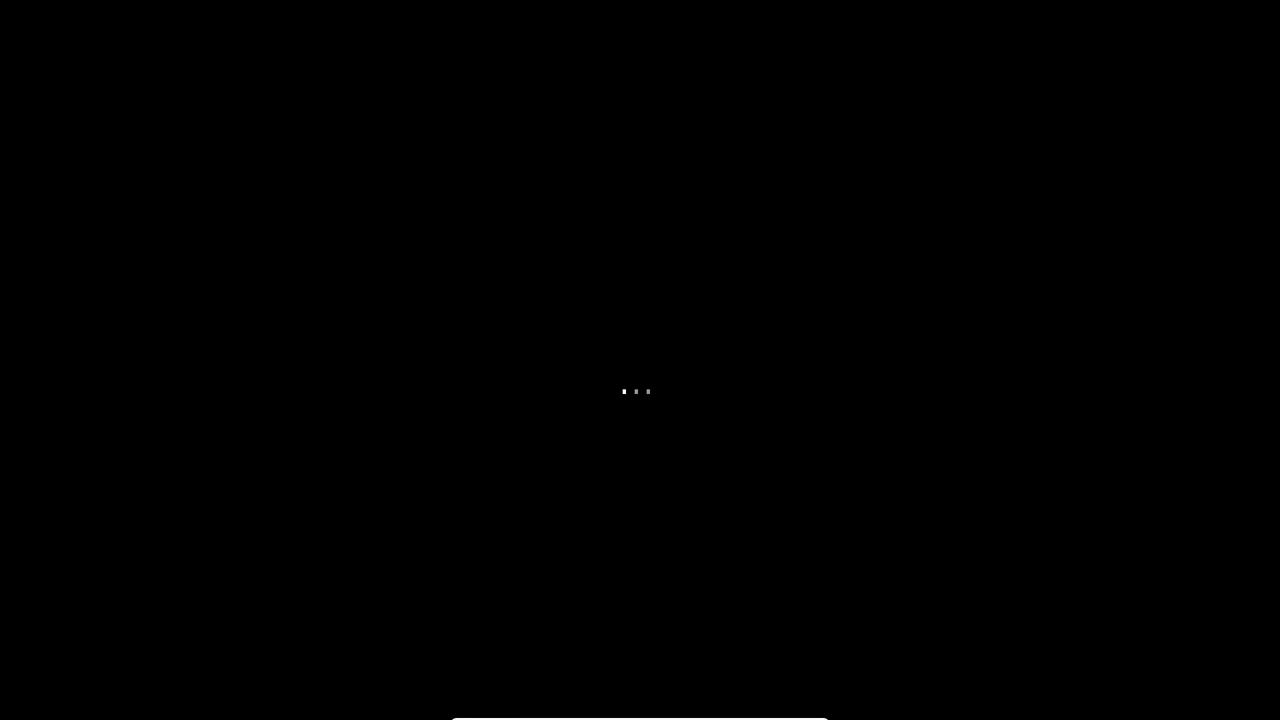
{"action": "left_click", "coordinate": [1258, 13]}
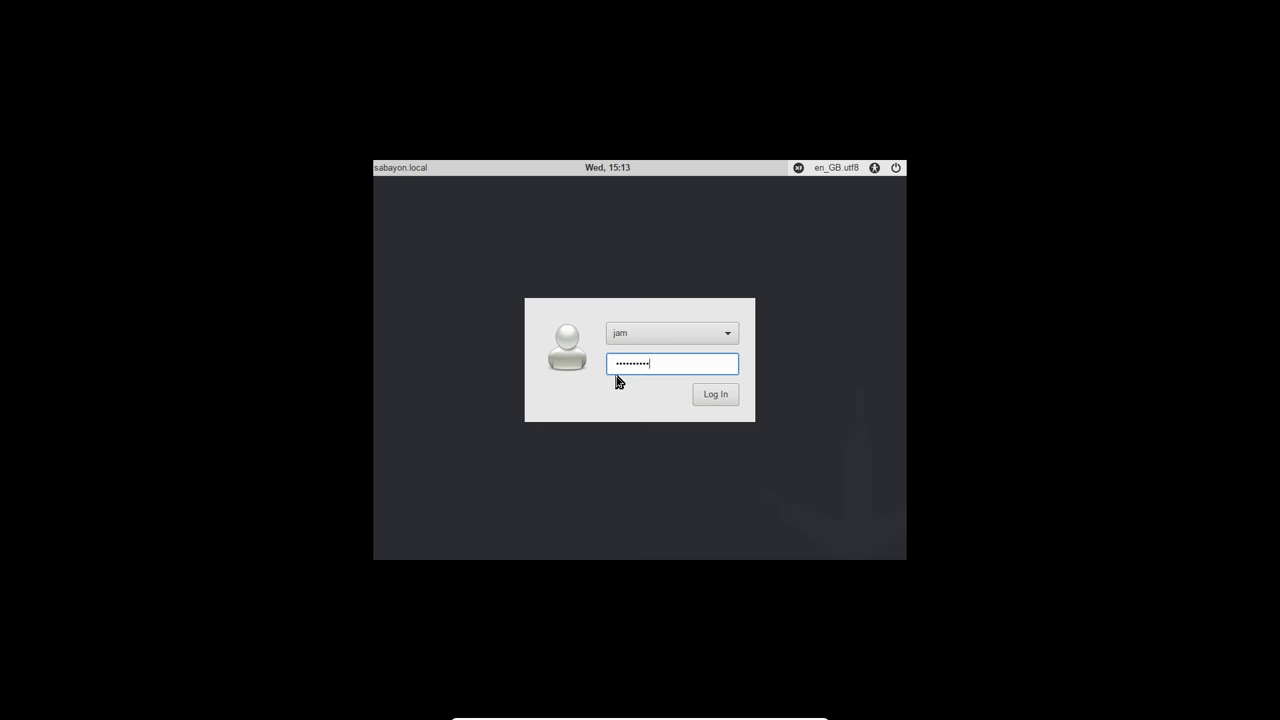
{"action": "key", "text": "Return"}
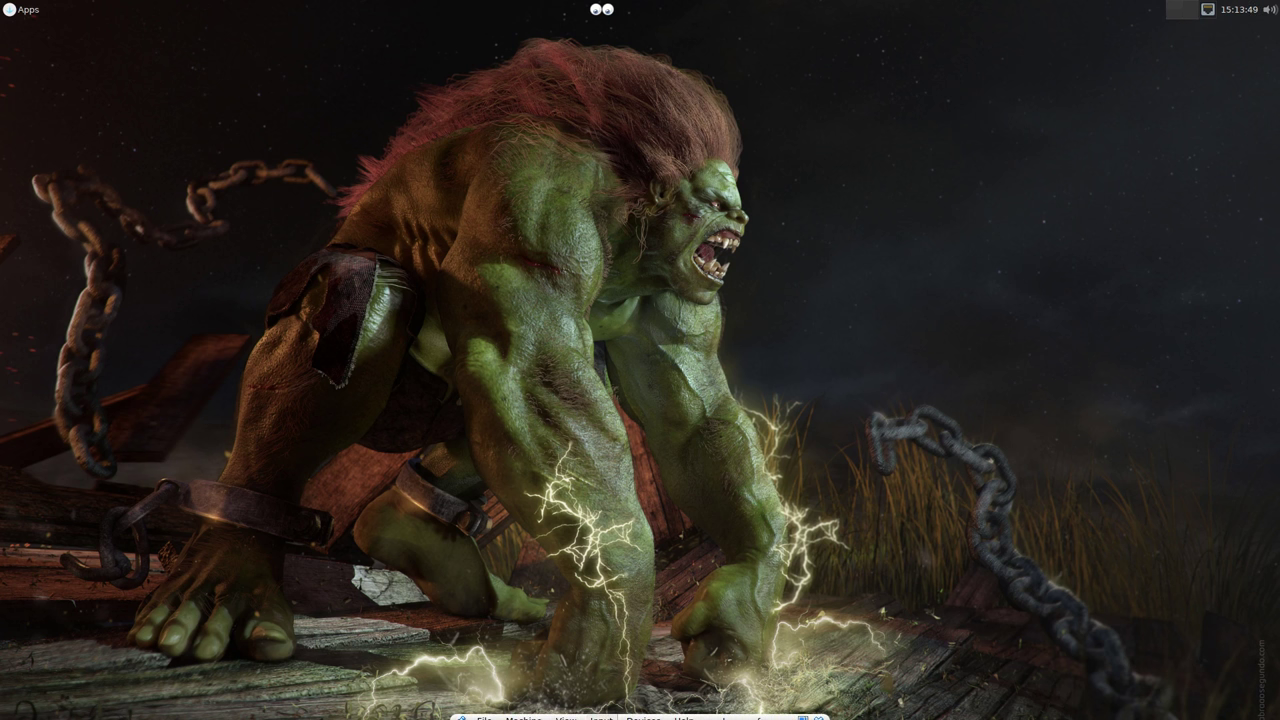
Step: In Panel Preferences, set Panel 1's automatic hiding to Intelligently
{"action": "right_click", "coordinate": [278, 17]}
{"action": "mouse_move", "coordinate": [318, 92]}
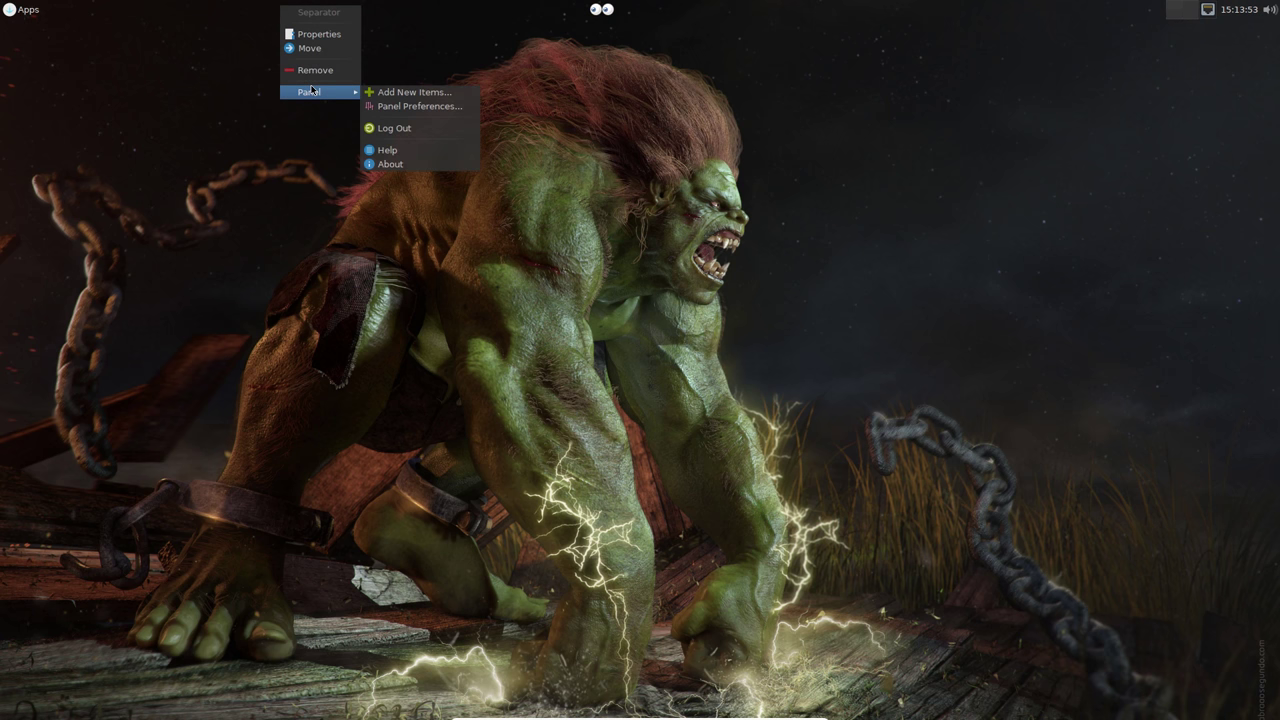
{"action": "left_click", "coordinate": [400, 106]}
{"action": "left_click", "coordinate": [567, 275]}
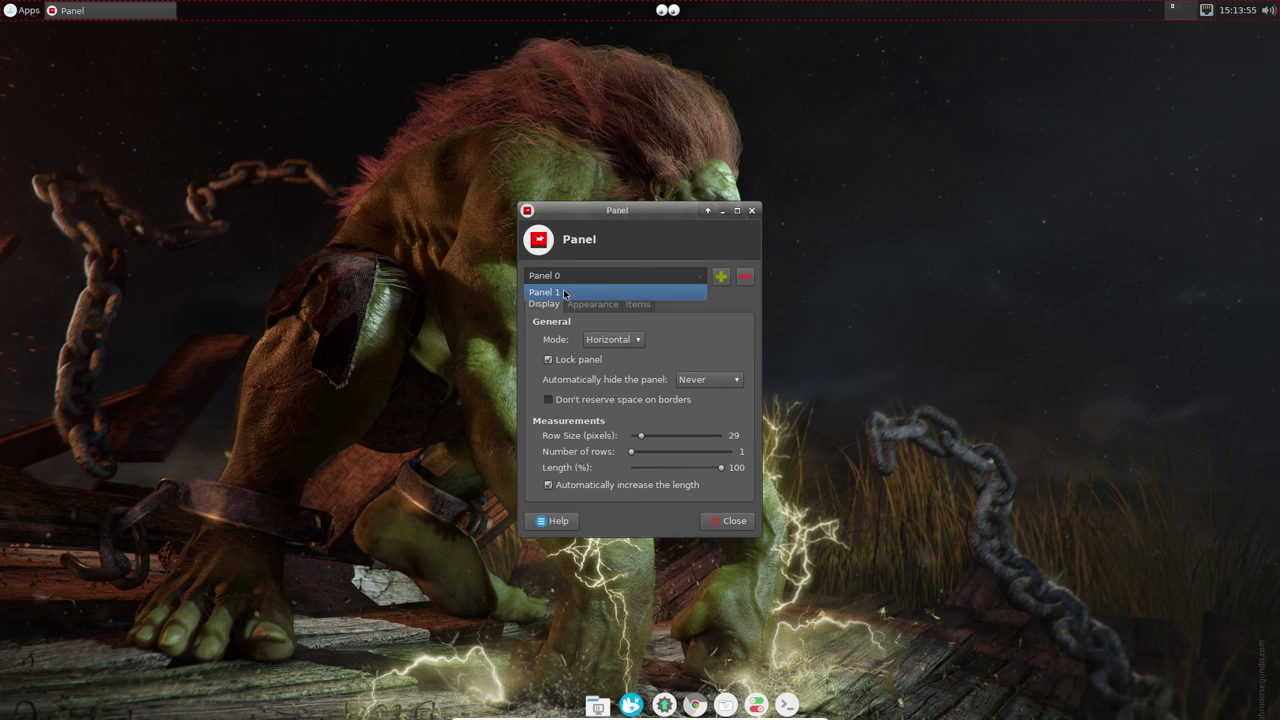
{"action": "left_click", "coordinate": [565, 293]}
{"action": "left_click", "coordinate": [703, 380]}
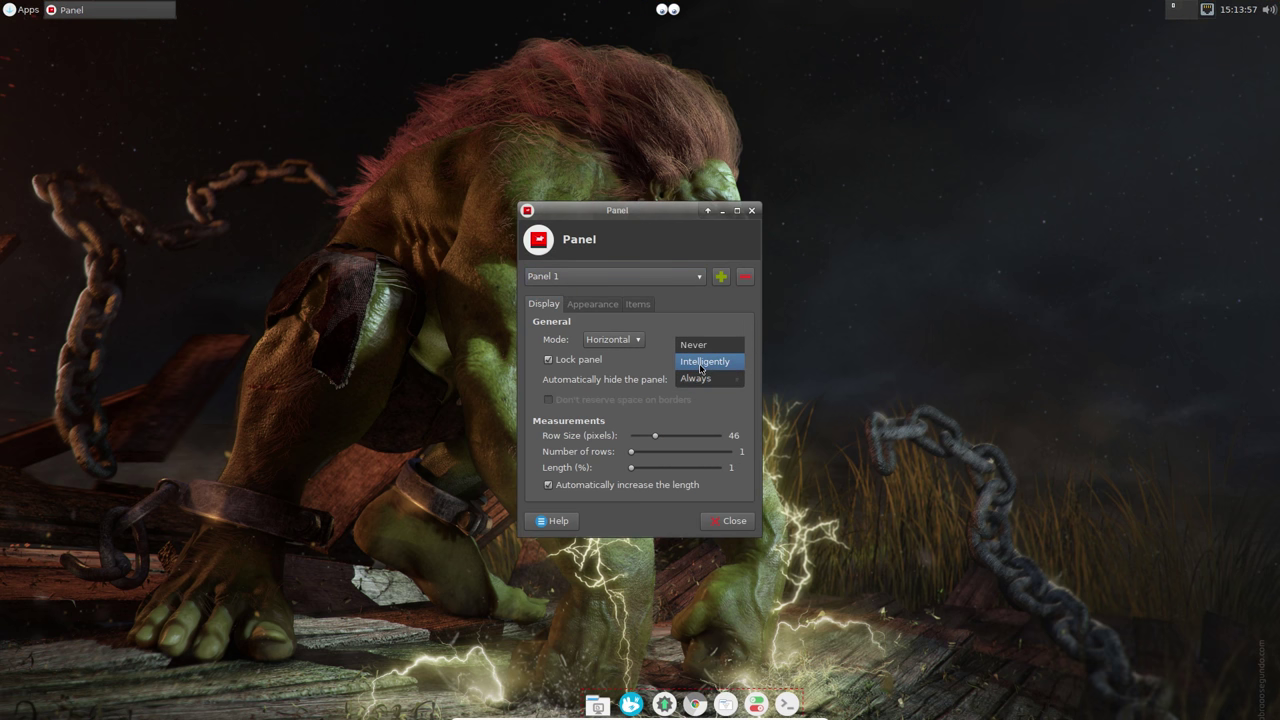
{"action": "left_click", "coordinate": [701, 362]}
{"action": "left_click", "coordinate": [730, 520]}
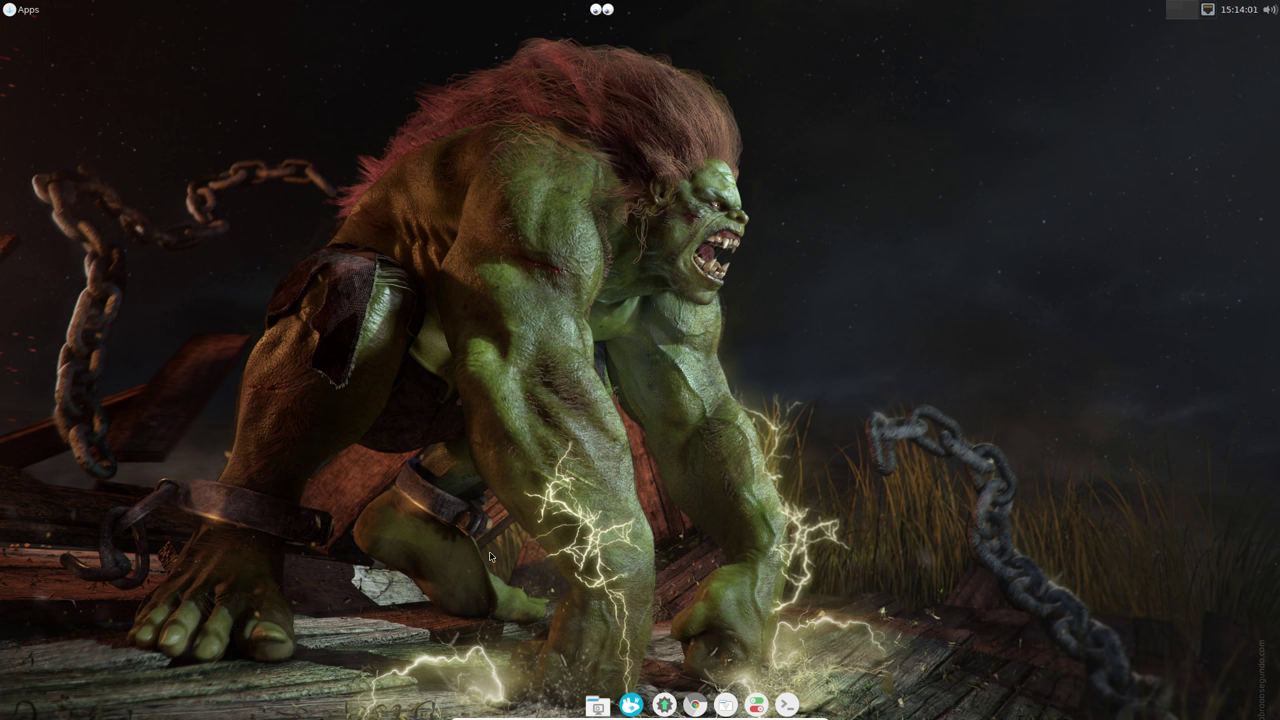
Step: Copy the Blue-3.22 folder from the 32 GB Volume into Downloads
{"action": "left_click", "coordinate": [726, 704]}
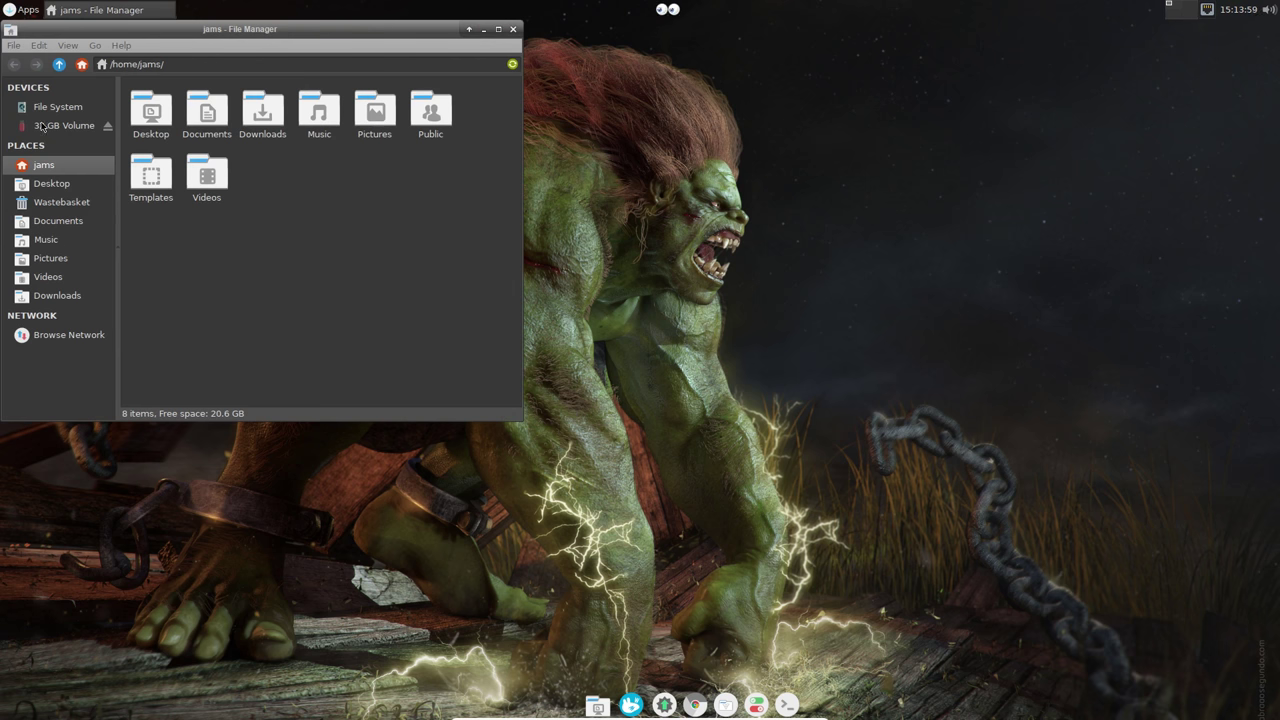
{"action": "left_click", "coordinate": [78, 127]}
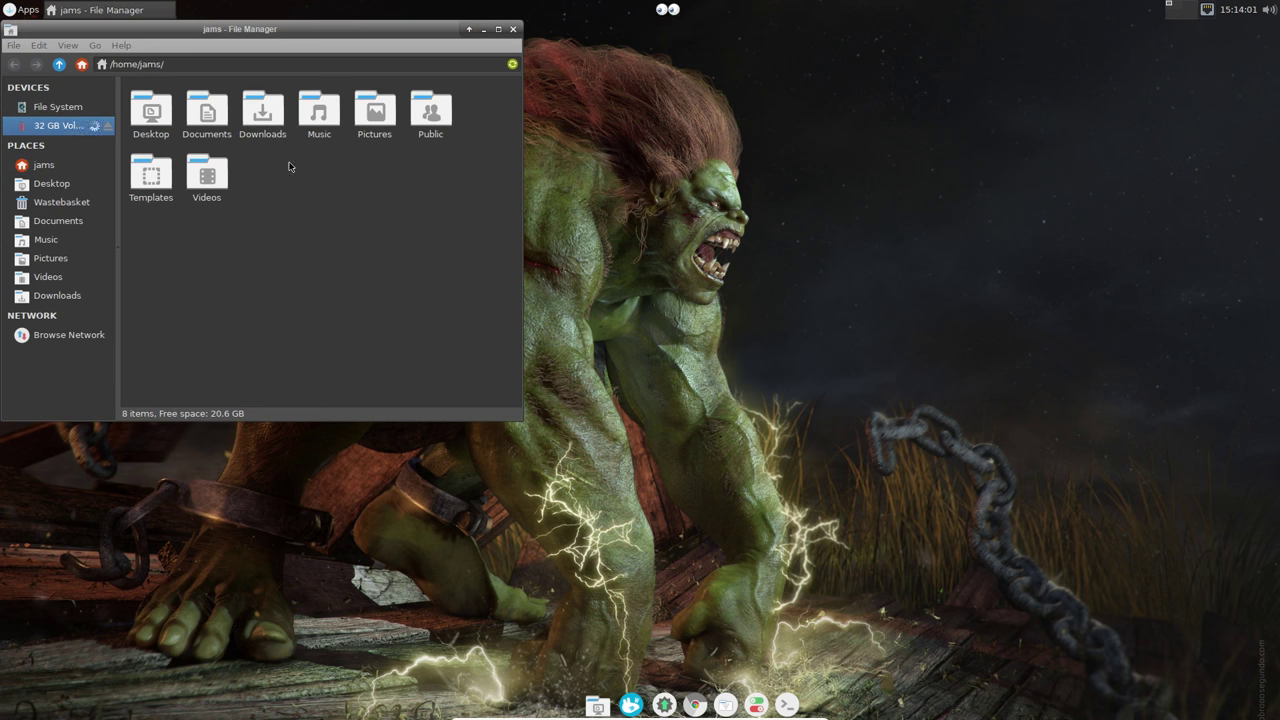
{"action": "left_click_drag", "start_coordinate": [277, 31], "coordinate": [551, 69]}
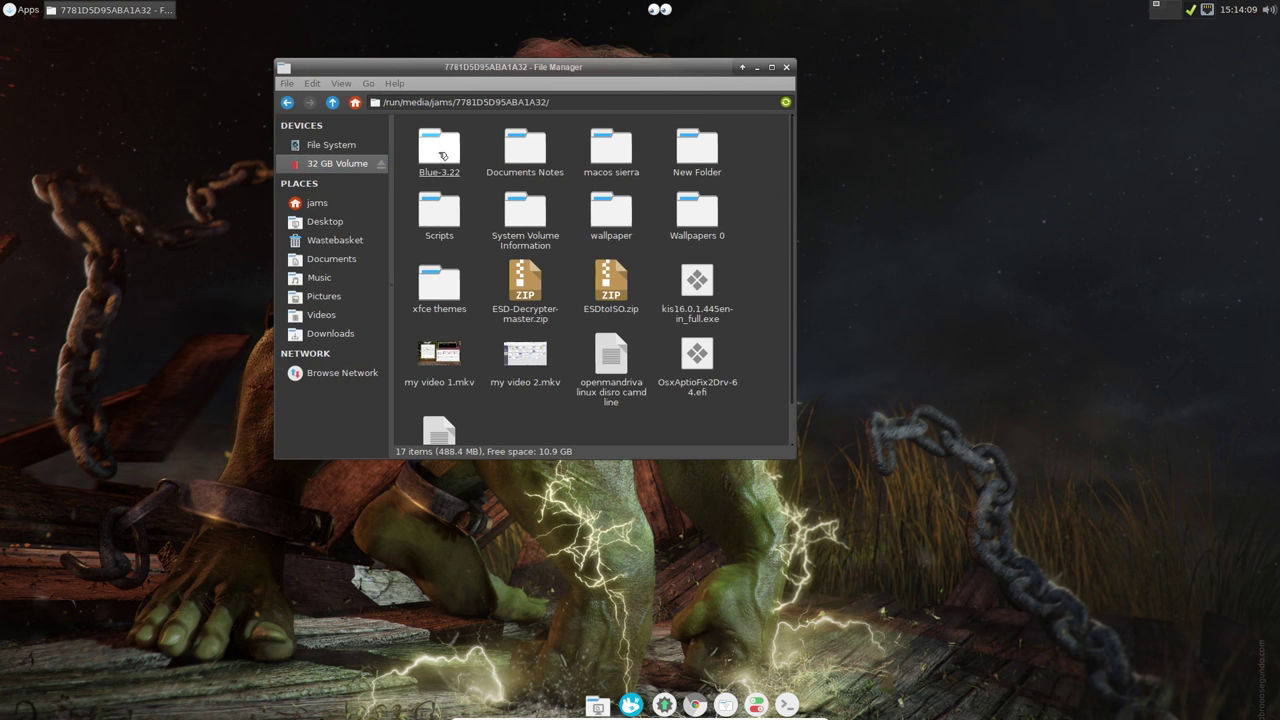
{"action": "left_click_drag", "start_coordinate": [508, 69], "coordinate": [623, 68]}
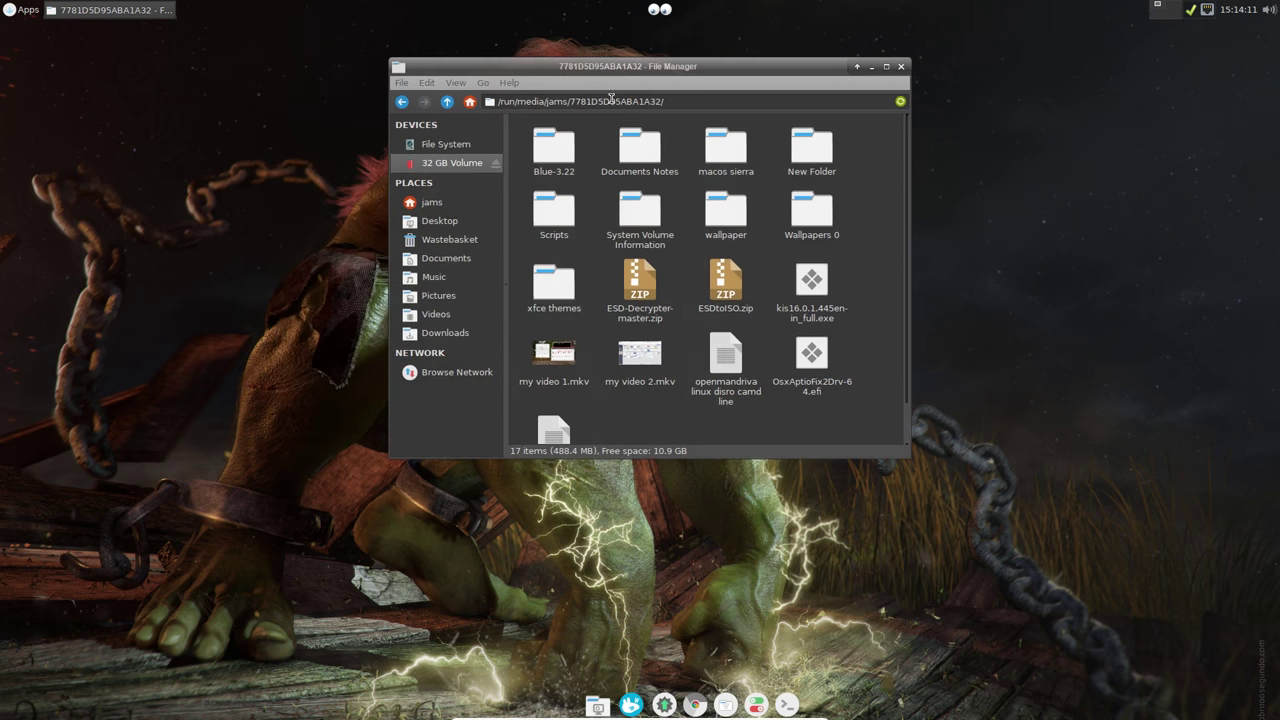
{"action": "right_click", "coordinate": [567, 146]}
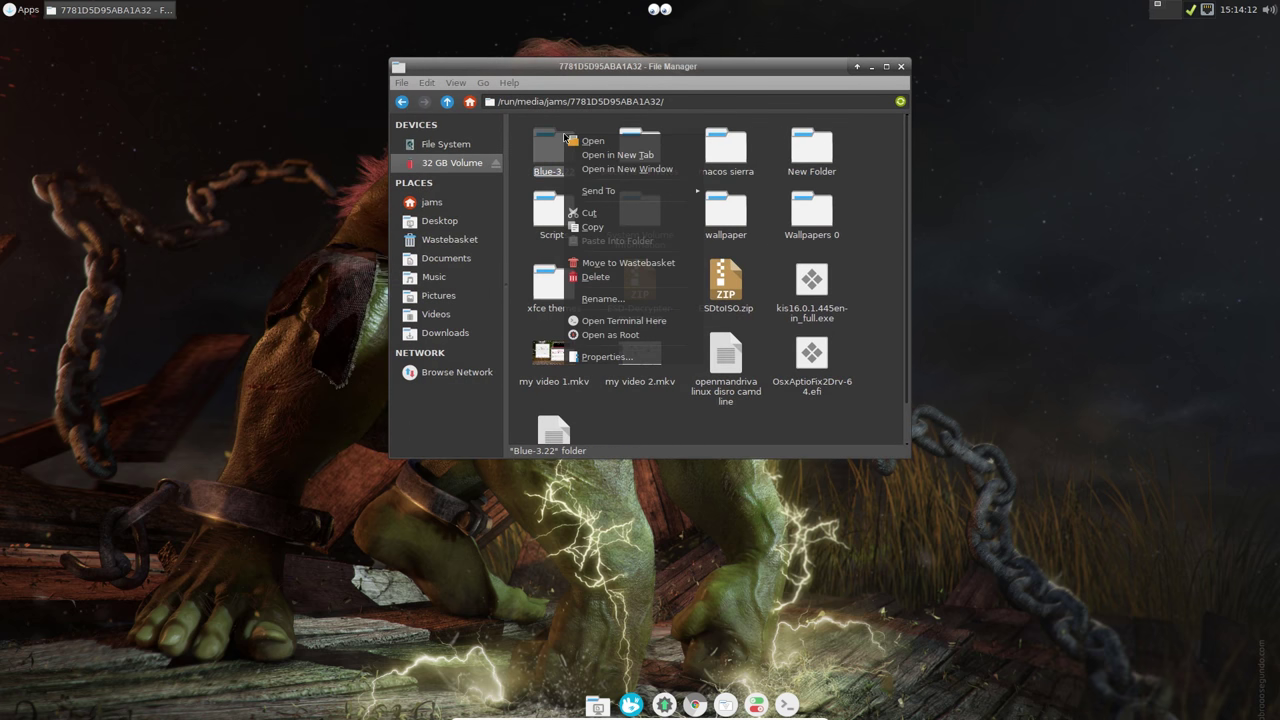
{"action": "left_click", "coordinate": [592, 227]}
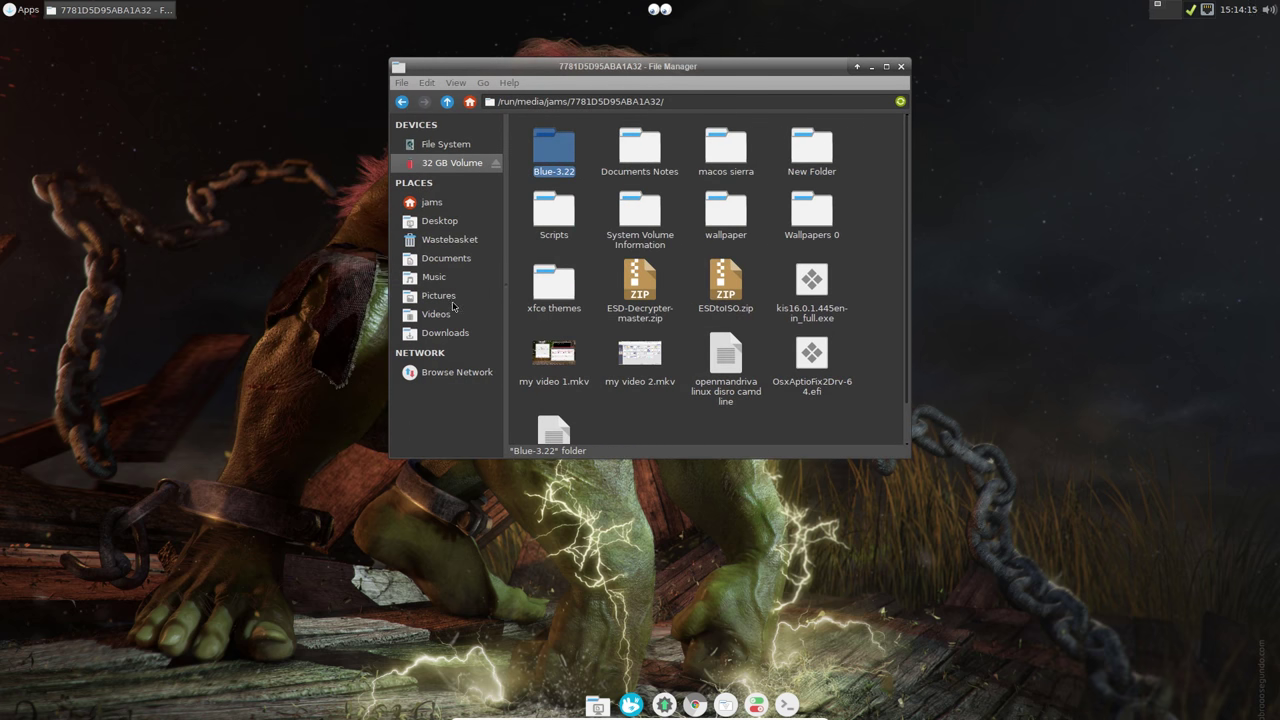
{"action": "left_click", "coordinate": [450, 332]}
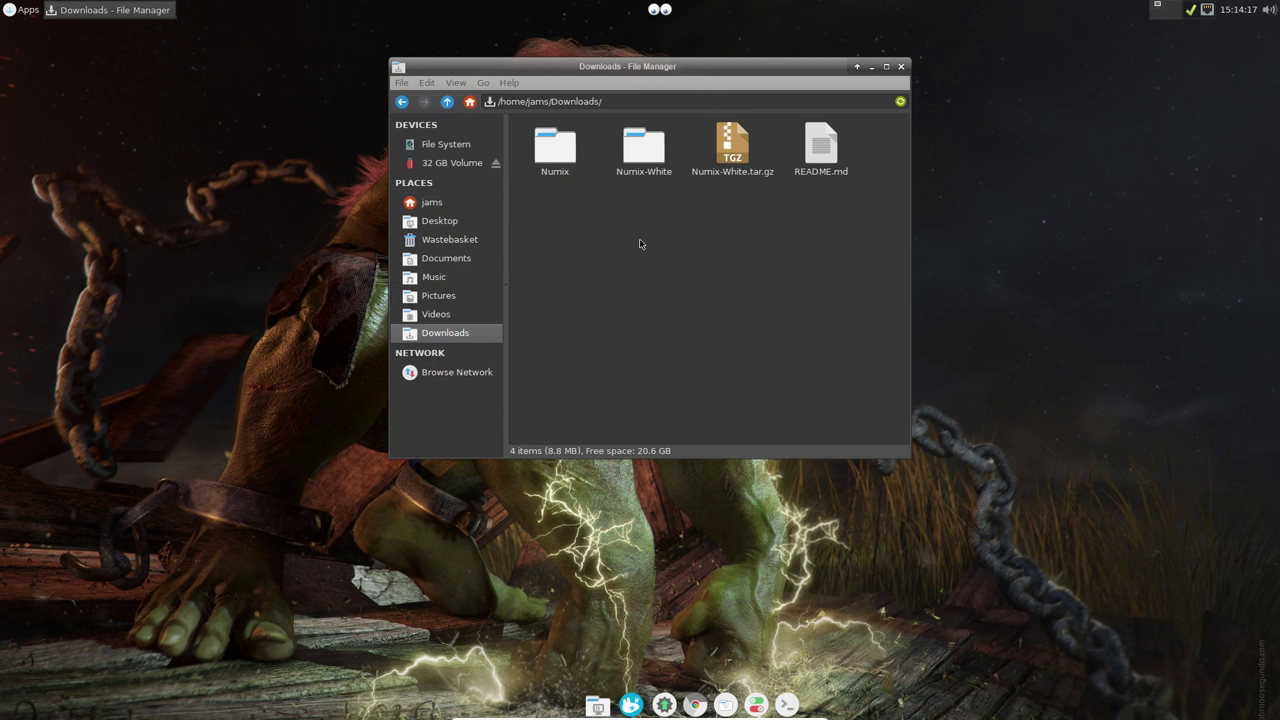
{"action": "right_click", "coordinate": [641, 243]}
{"action": "left_click", "coordinate": [660, 281]}
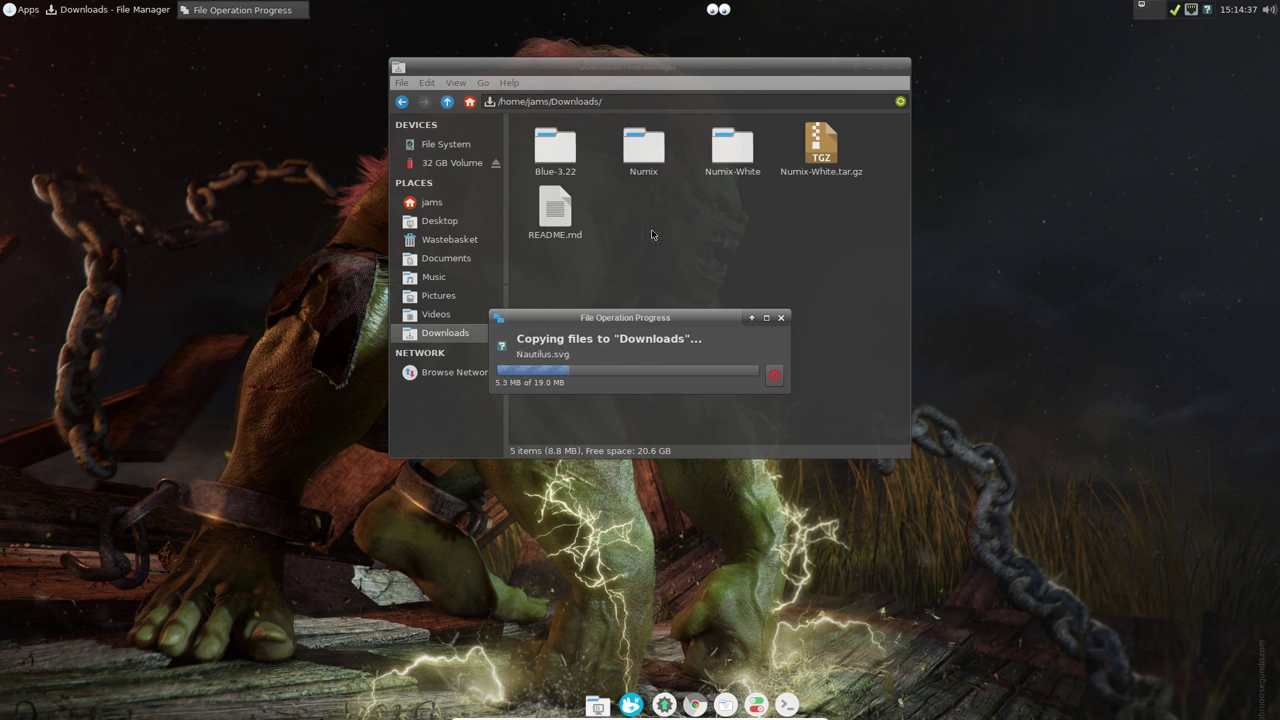
Step: Copy the wallpaper folder from the 32 GB Volume into Pictures
{"action": "left_click", "coordinate": [452, 162]}
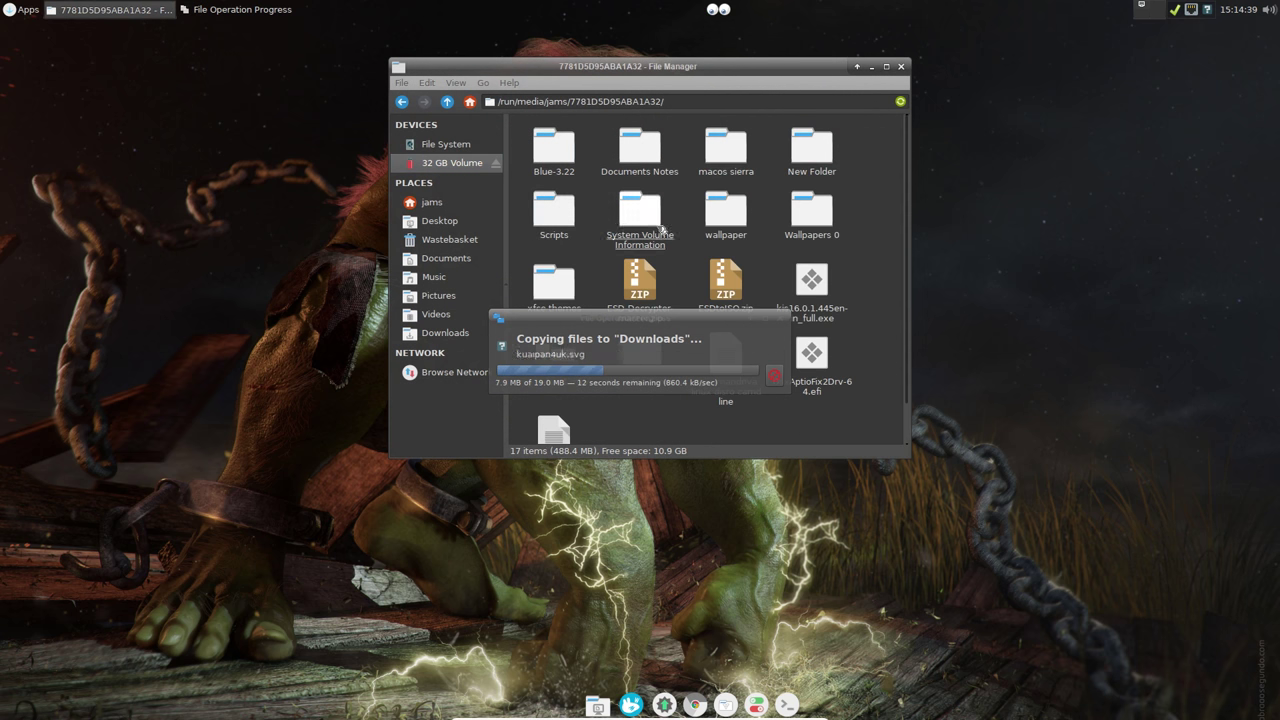
{"action": "double_click", "coordinate": [727, 212]}
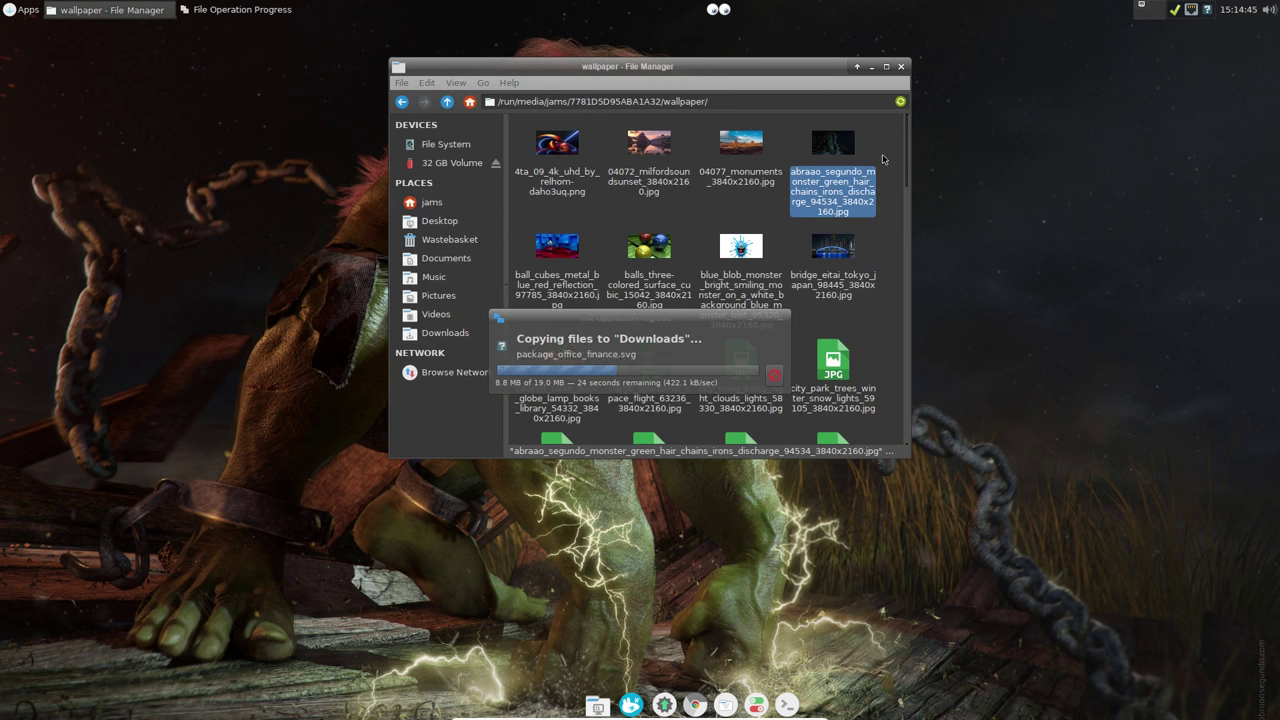
{"action": "left_click", "coordinate": [399, 102]}
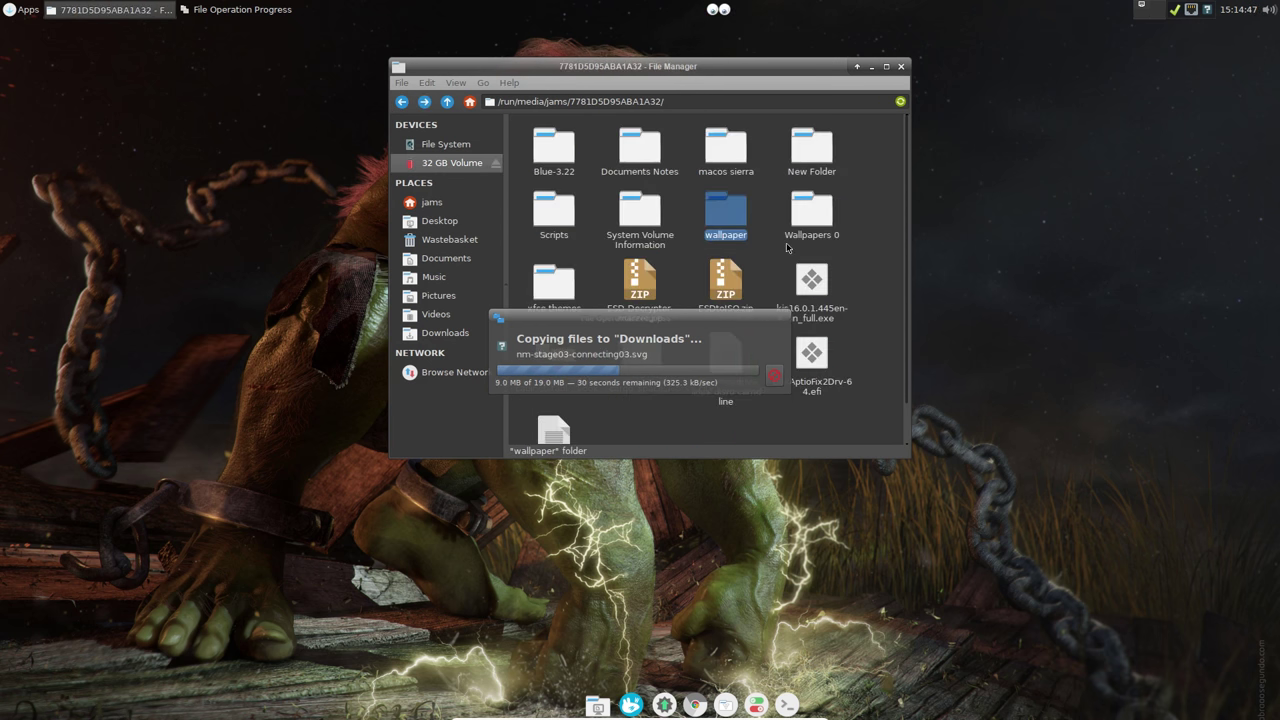
{"action": "right_click", "coordinate": [728, 222]}
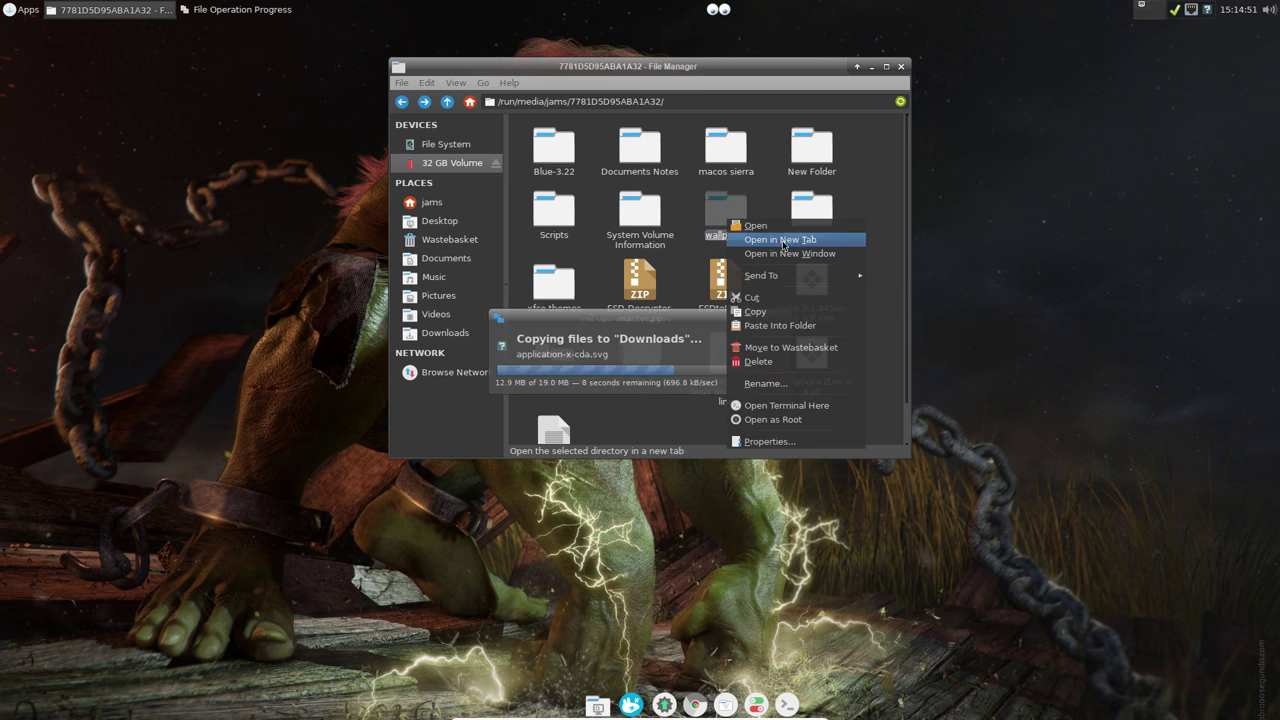
{"action": "left_click", "coordinate": [764, 310]}
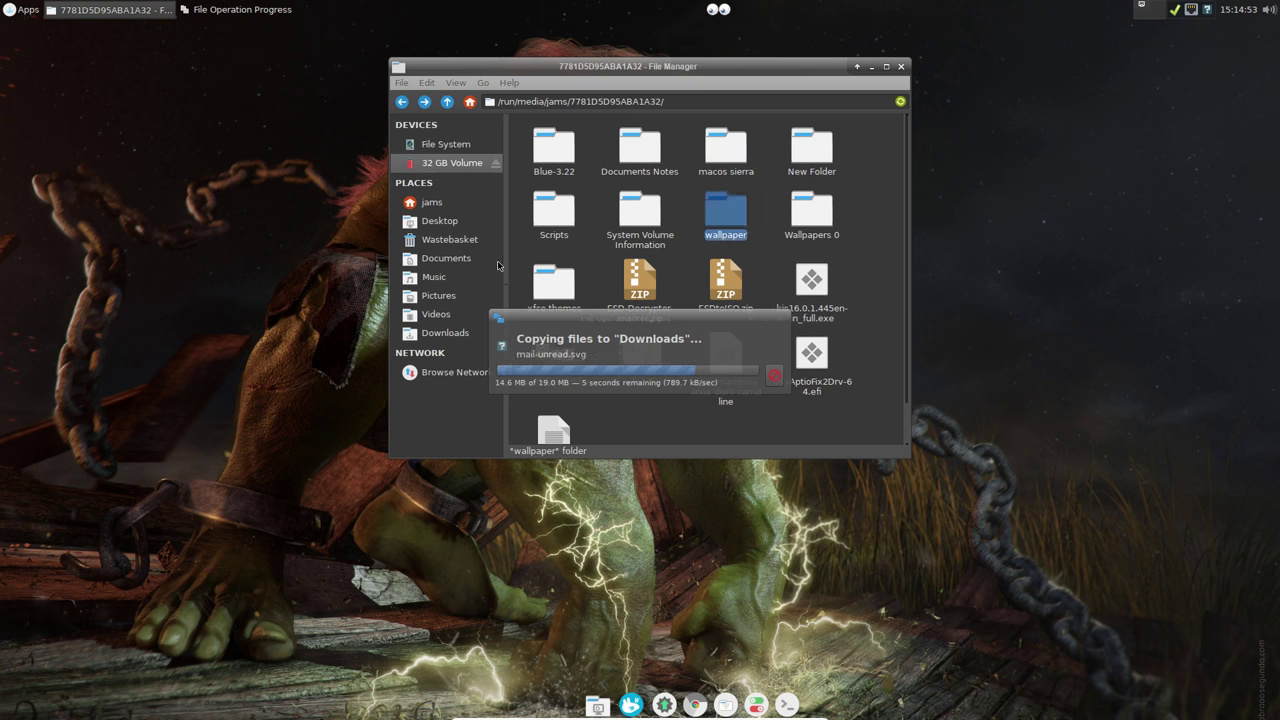
{"action": "left_click", "coordinate": [440, 296]}
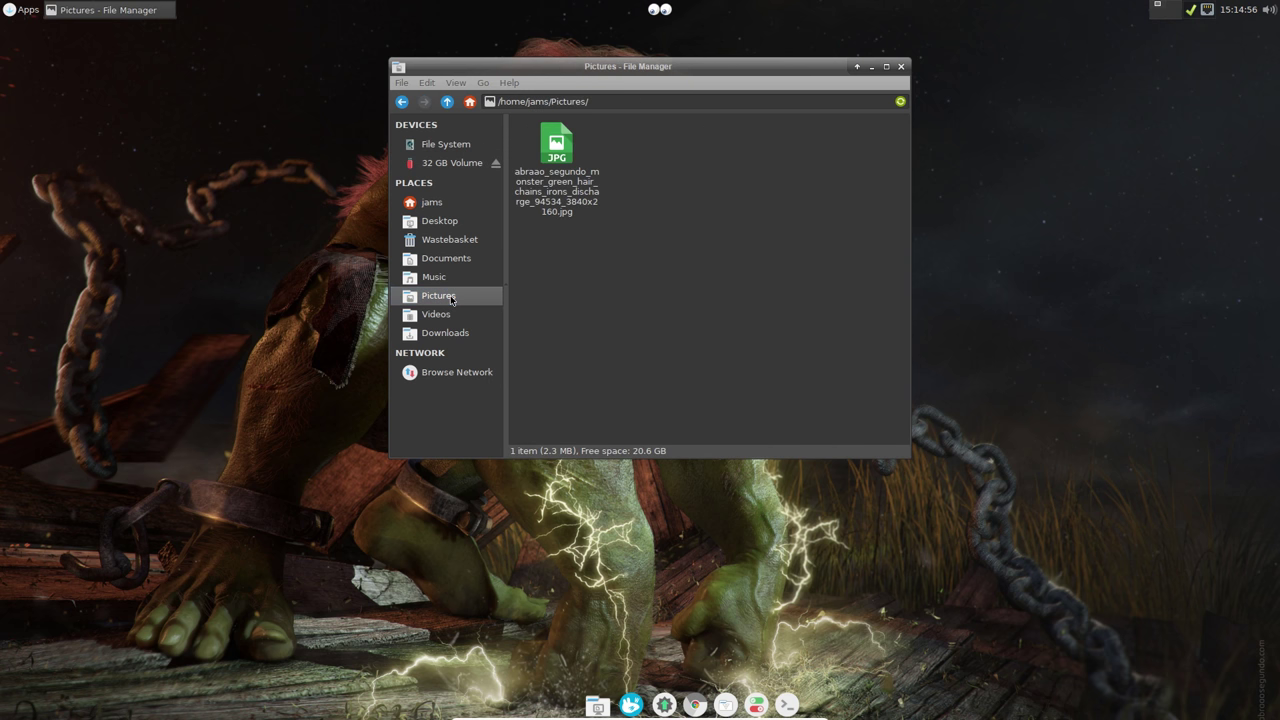
{"action": "right_click", "coordinate": [702, 166]}
{"action": "left_click", "coordinate": [722, 208]}
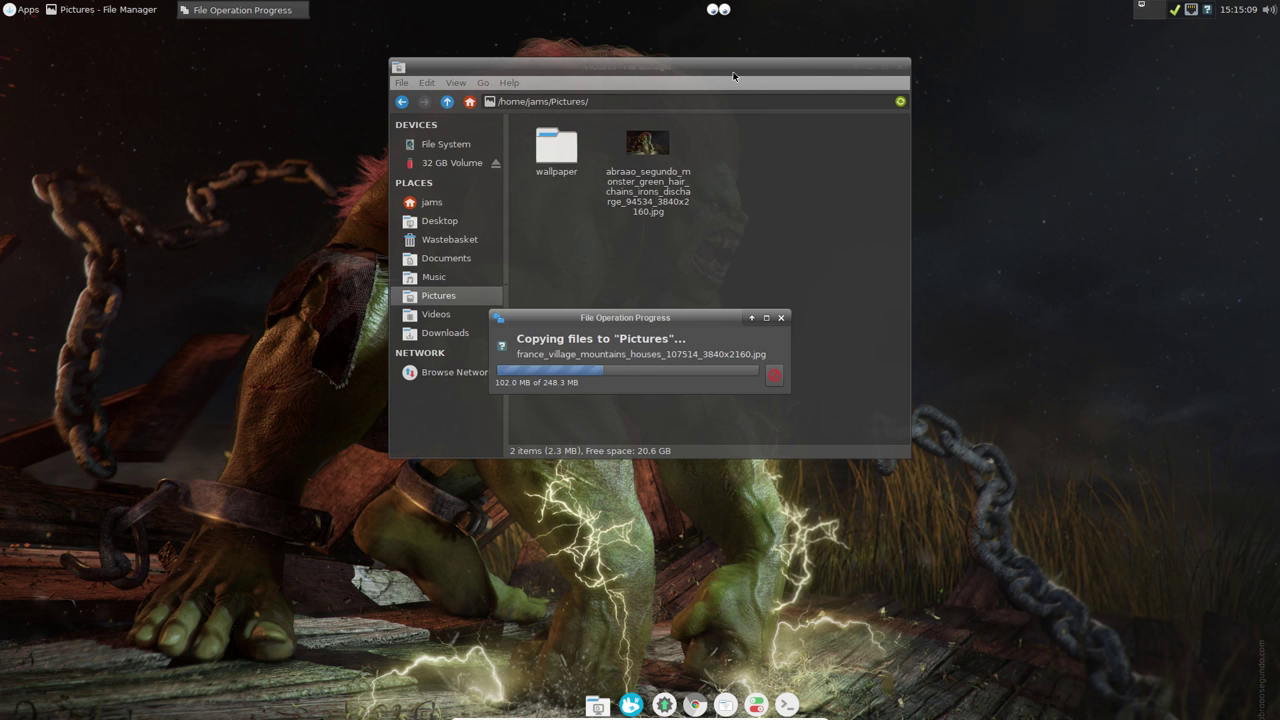
Step: Set the panel clock format to 15:15 and minimize the file manager
{"action": "right_click", "coordinate": [1237, 14]}
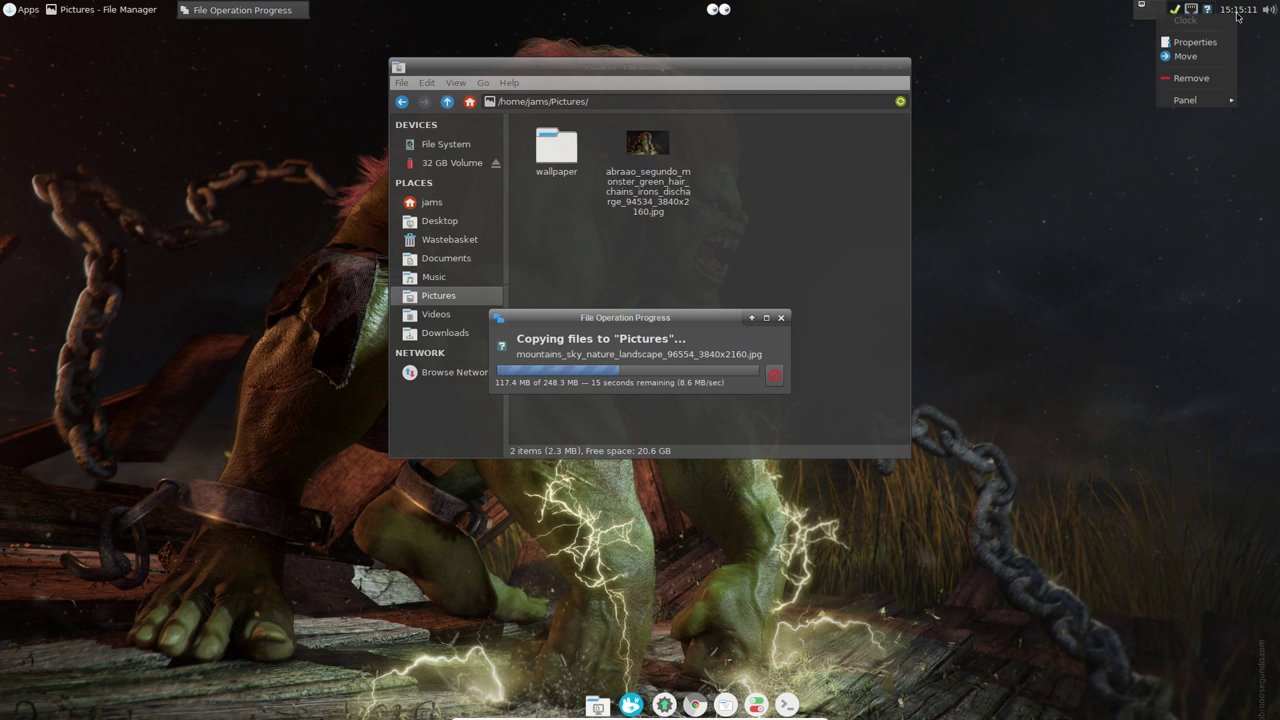
{"action": "left_click", "coordinate": [1193, 42]}
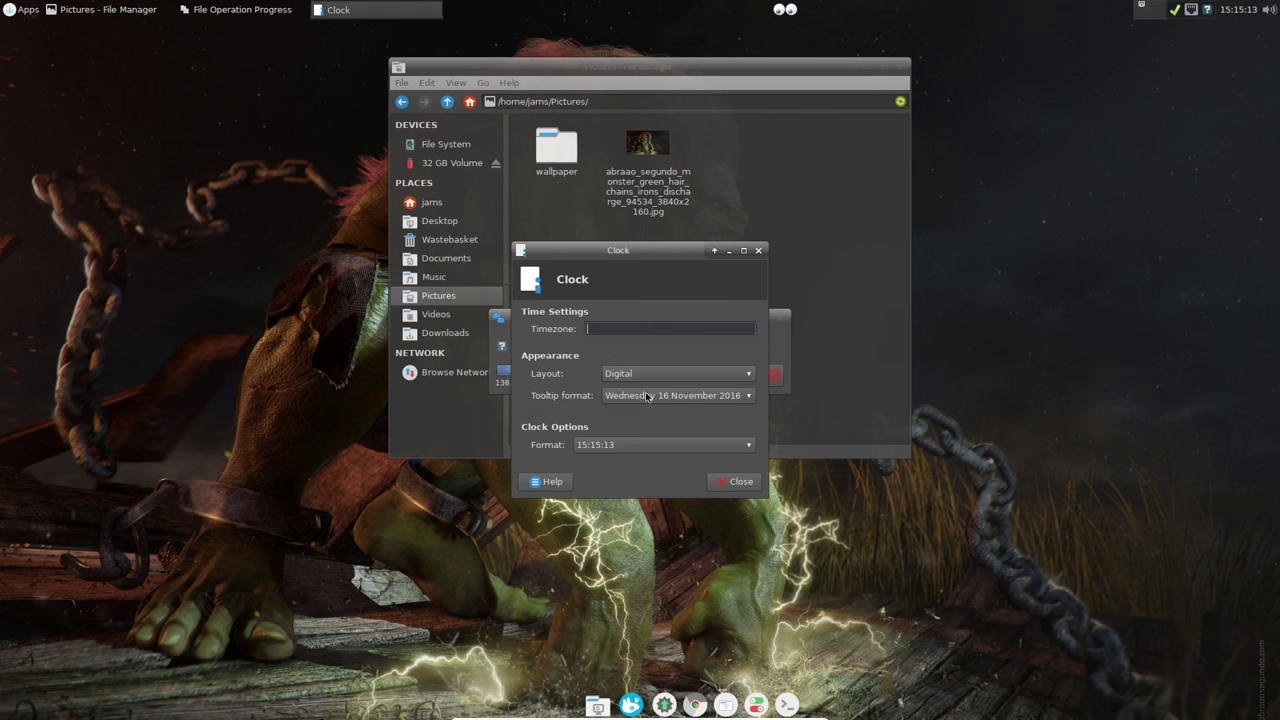
{"action": "left_click", "coordinate": [606, 444]}
{"action": "left_click", "coordinate": [600, 430]}
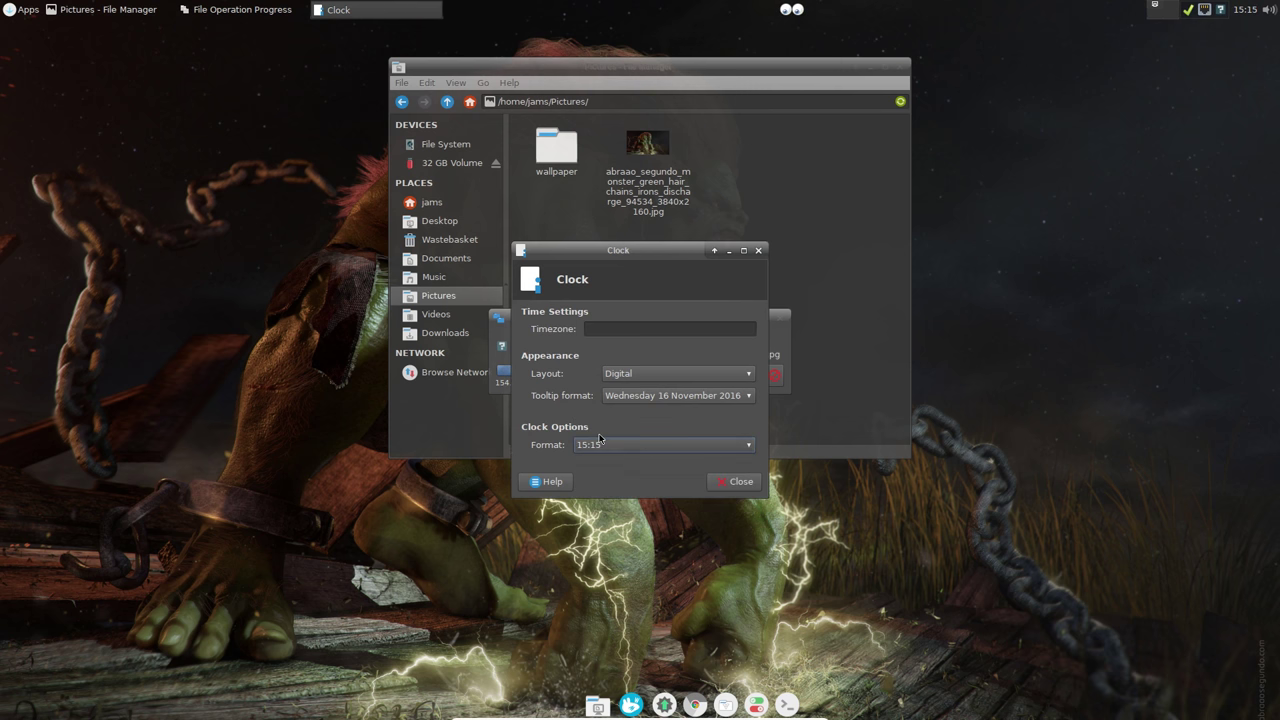
{"action": "left_click", "coordinate": [737, 483]}
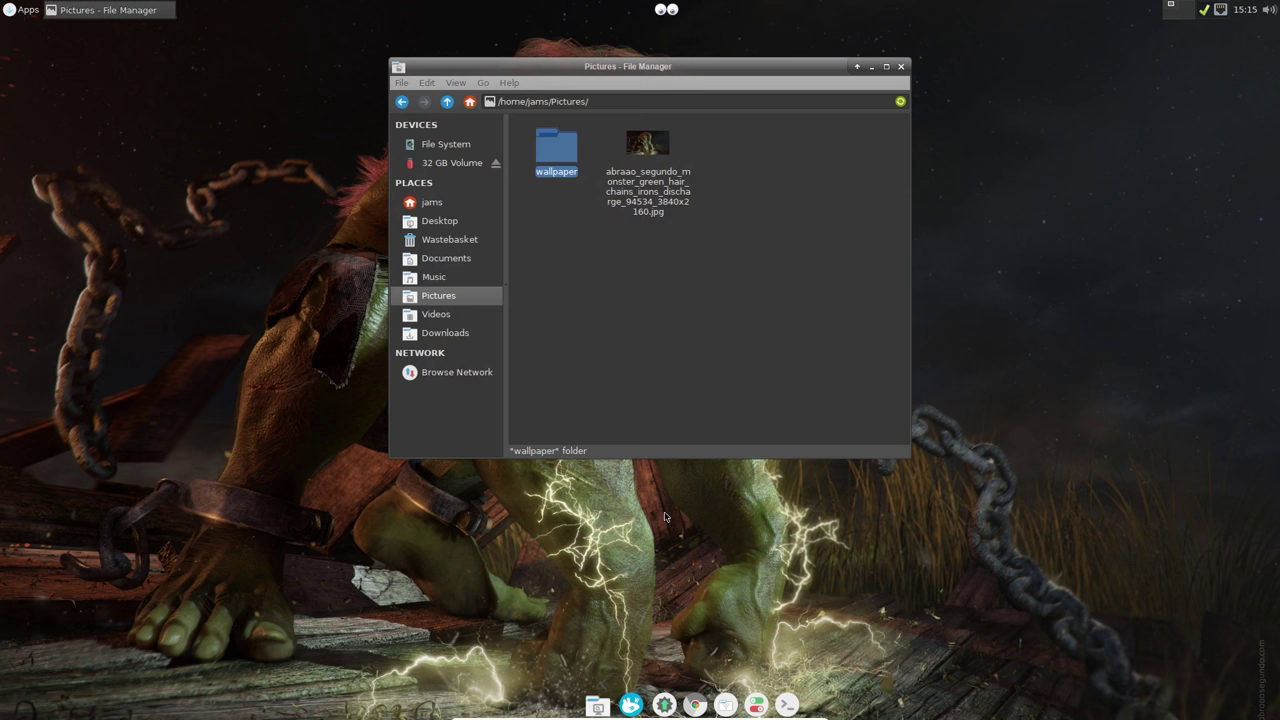
{"action": "left_click", "coordinate": [871, 67]}
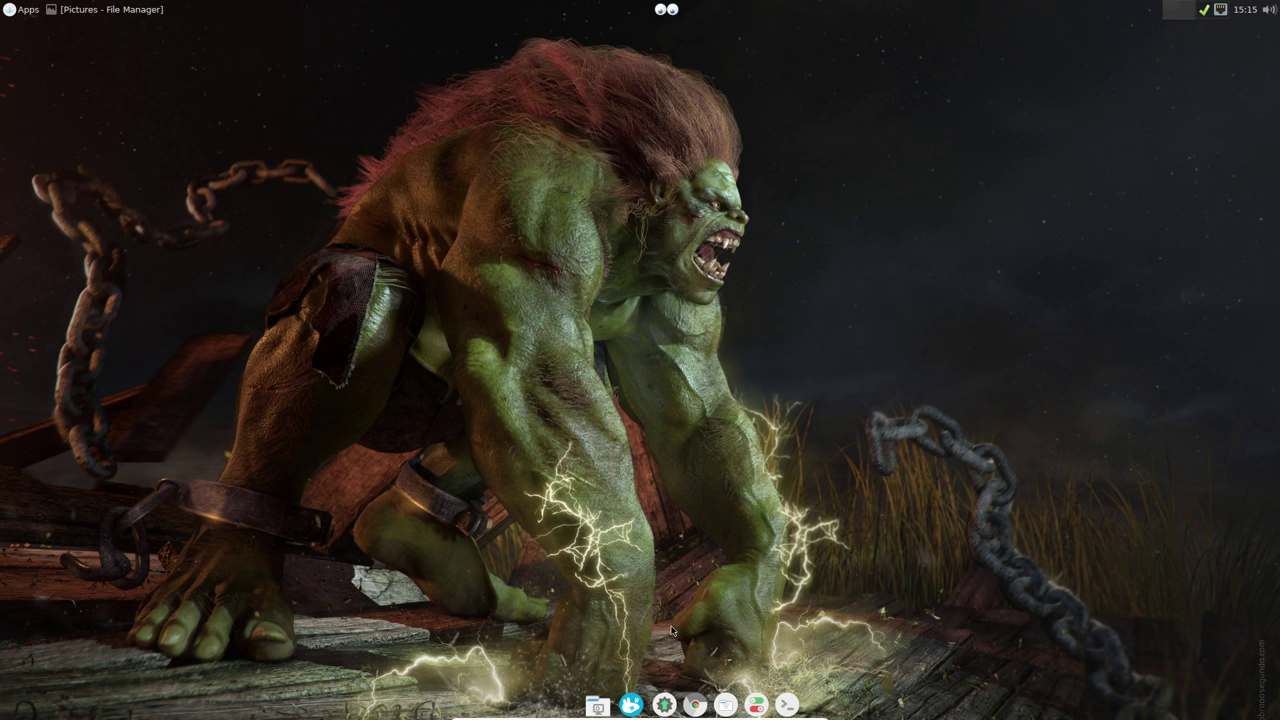
Step: Open the Desktop background settings and browse for a wallpaper folder
{"action": "left_click", "coordinate": [757, 705]}
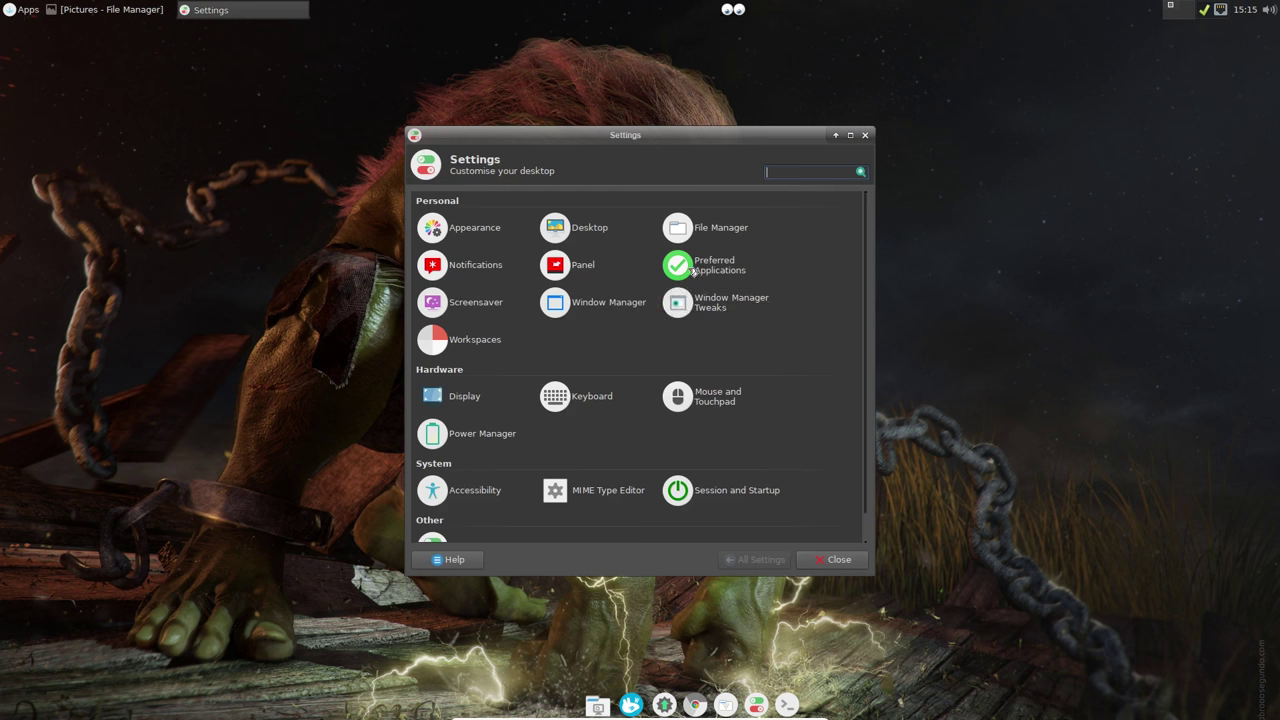
{"action": "left_click", "coordinate": [476, 231]}
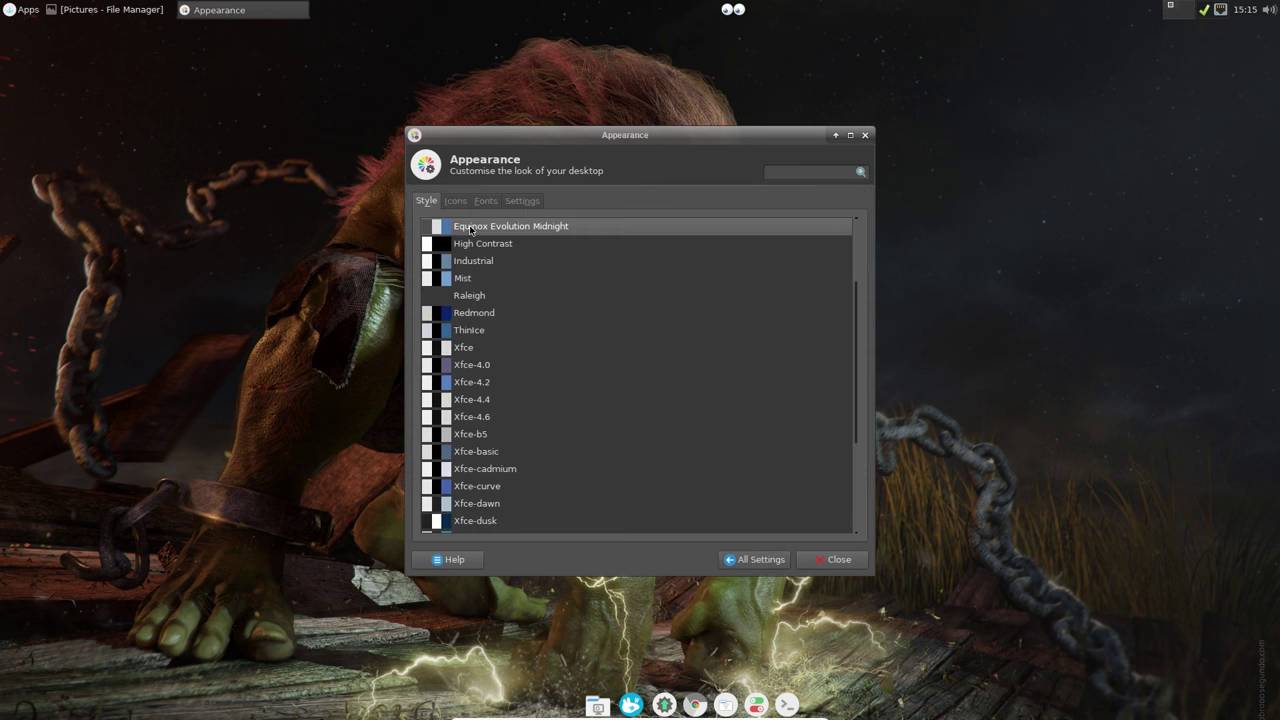
{"action": "left_click", "coordinate": [755, 559]}
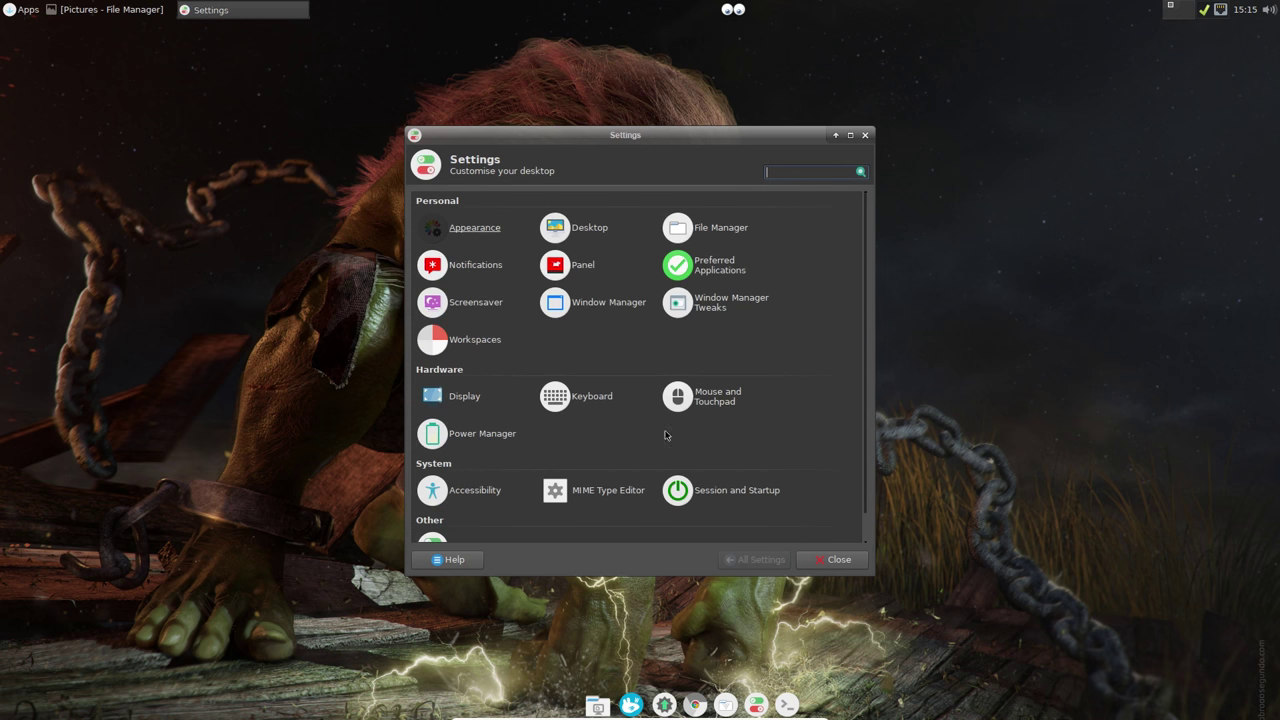
{"action": "left_click", "coordinate": [575, 227]}
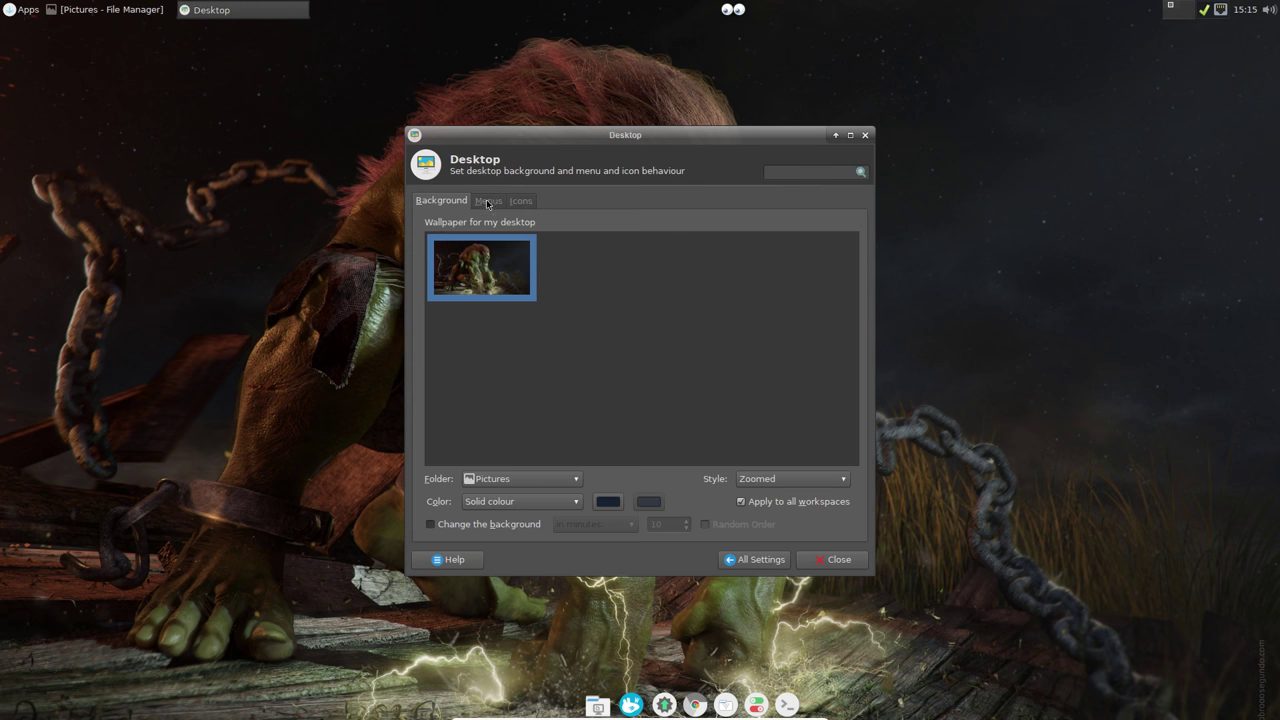
{"action": "left_click", "coordinate": [516, 478]}
{"action": "left_click", "coordinate": [516, 478]}
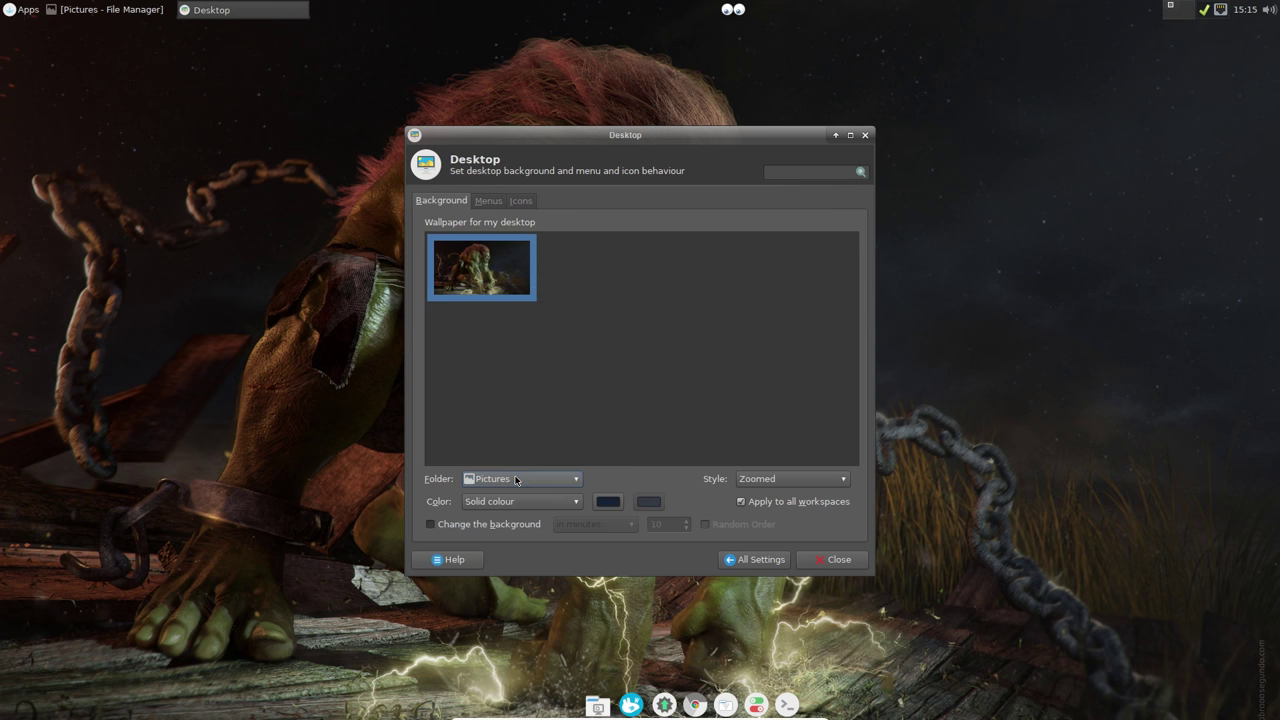
{"action": "left_click", "coordinate": [516, 478]}
{"action": "left_click", "coordinate": [498, 504]}
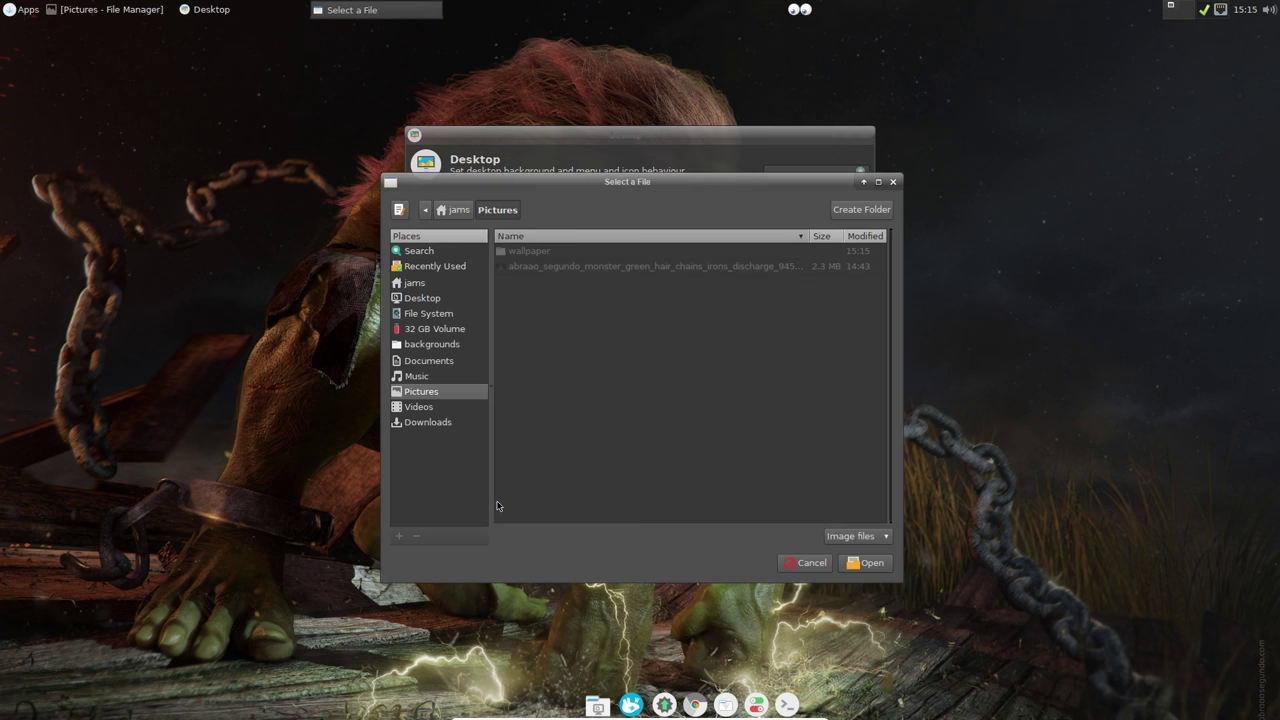
{"action": "left_click", "coordinate": [421, 391]}
{"action": "left_click", "coordinate": [439, 316]}
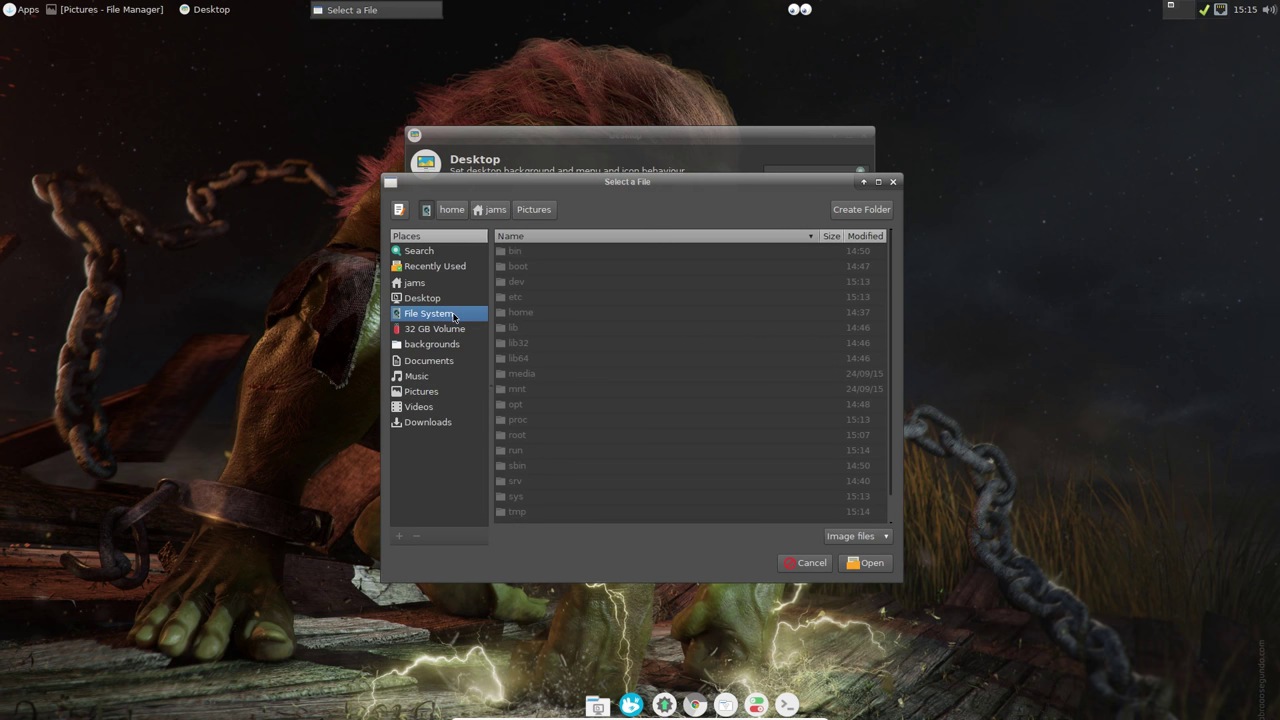
{"action": "left_click", "coordinate": [782, 563]}
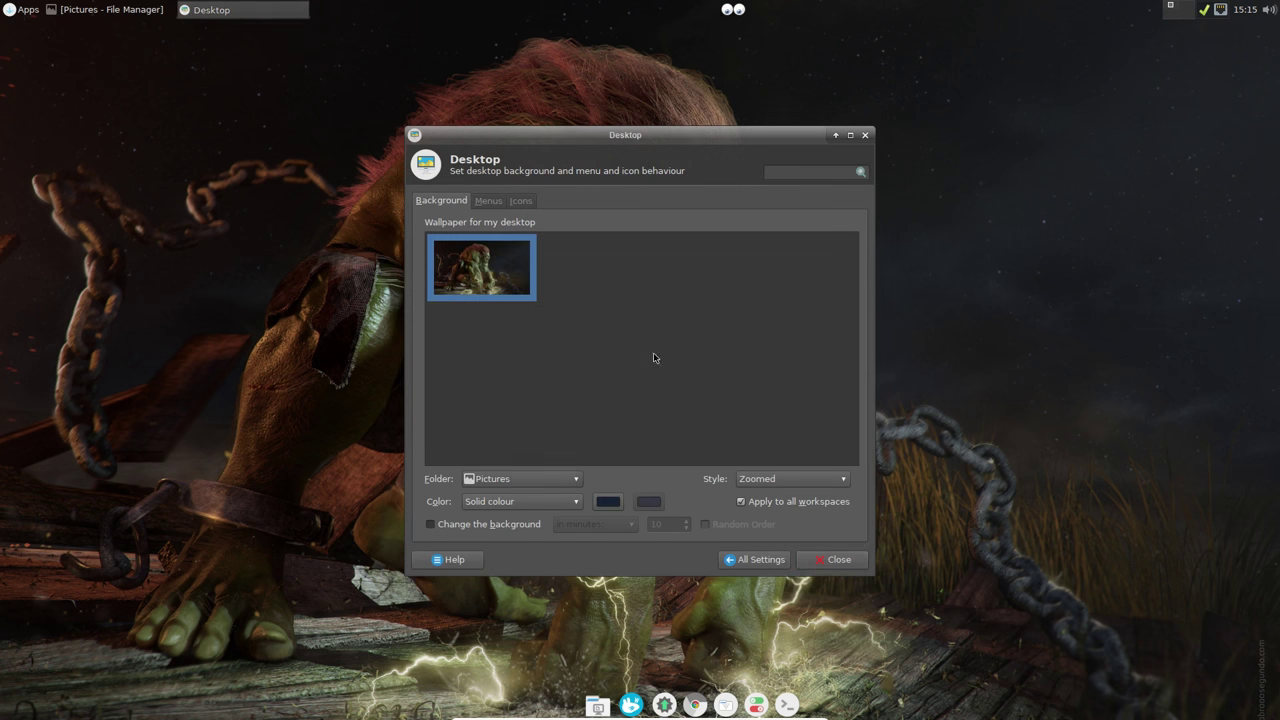
Step: Choose Pictures as the wallpaper folder, close Desktop settings, and restore the file manager
{"action": "left_click", "coordinate": [522, 479]}
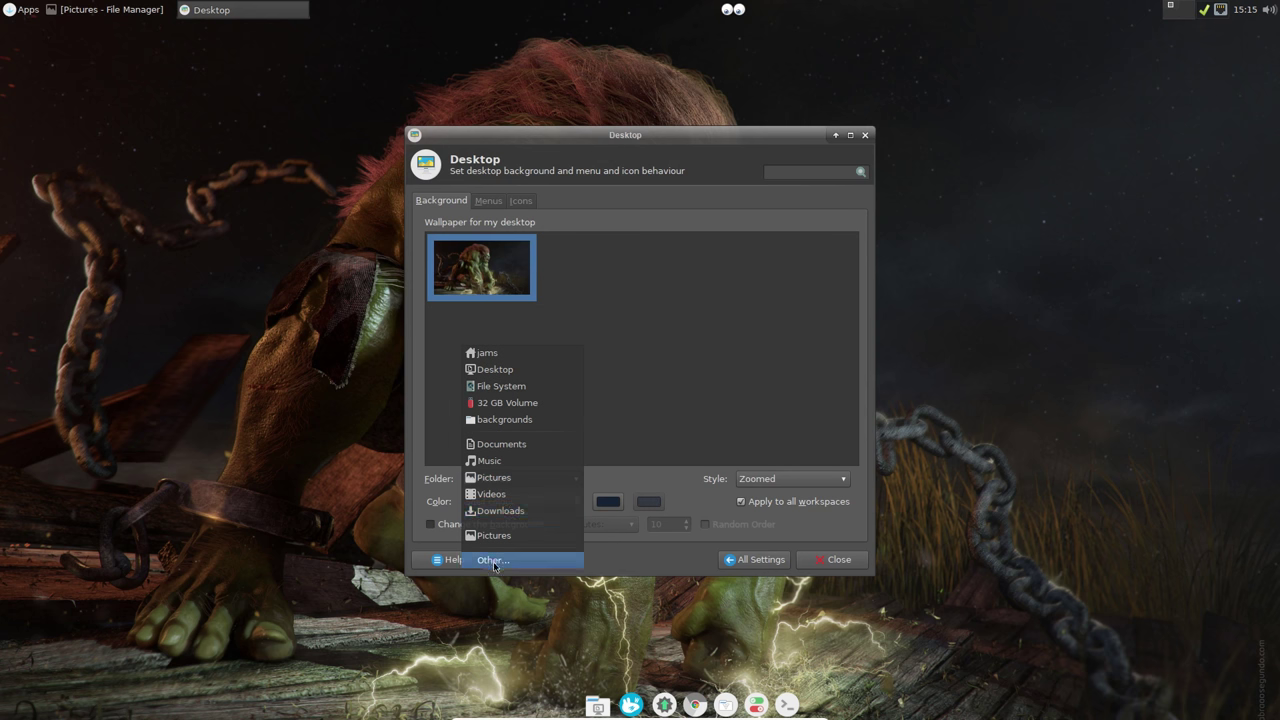
{"action": "left_click", "coordinate": [494, 561]}
{"action": "left_click", "coordinate": [421, 409]}
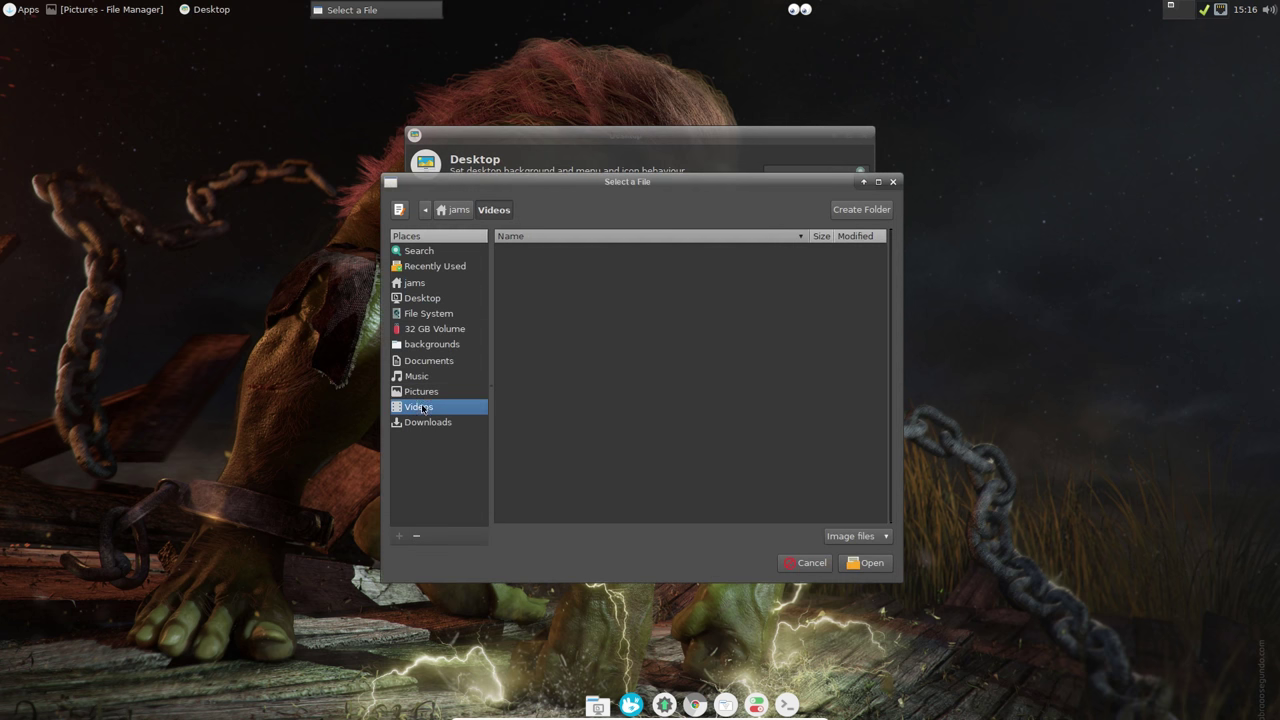
{"action": "left_click", "coordinate": [426, 394]}
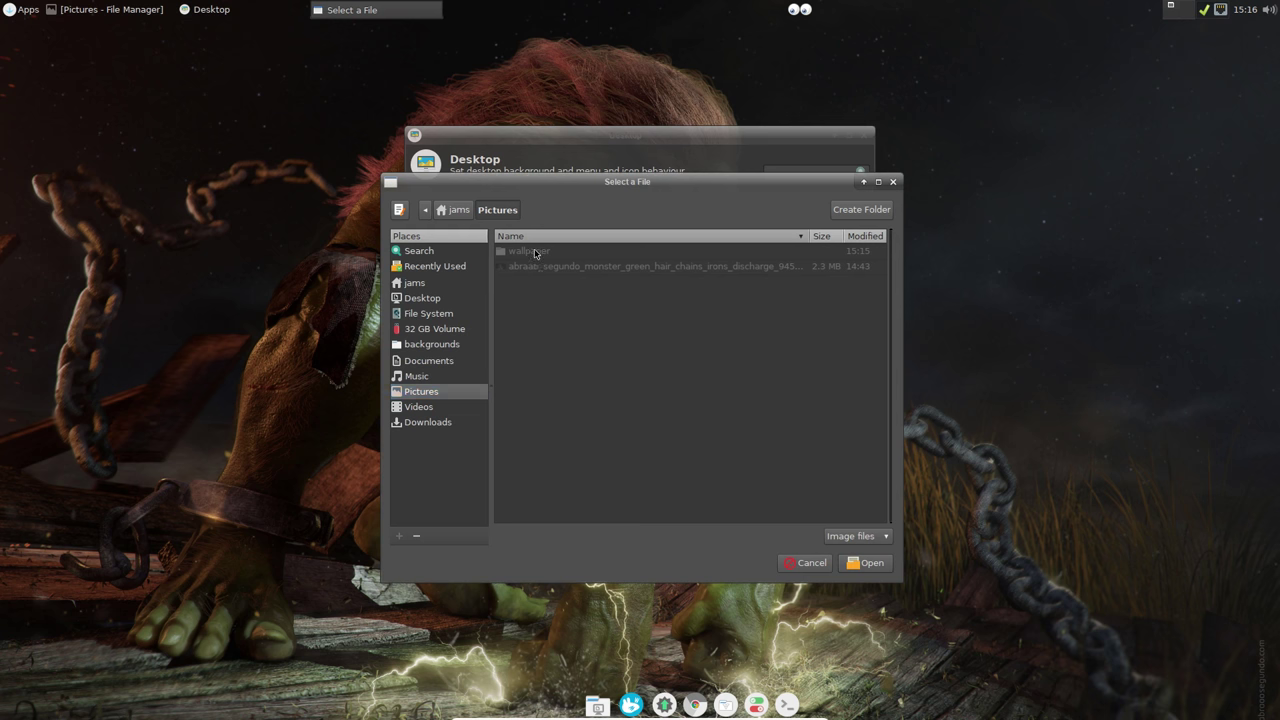
{"action": "left_click", "coordinate": [866, 563]}
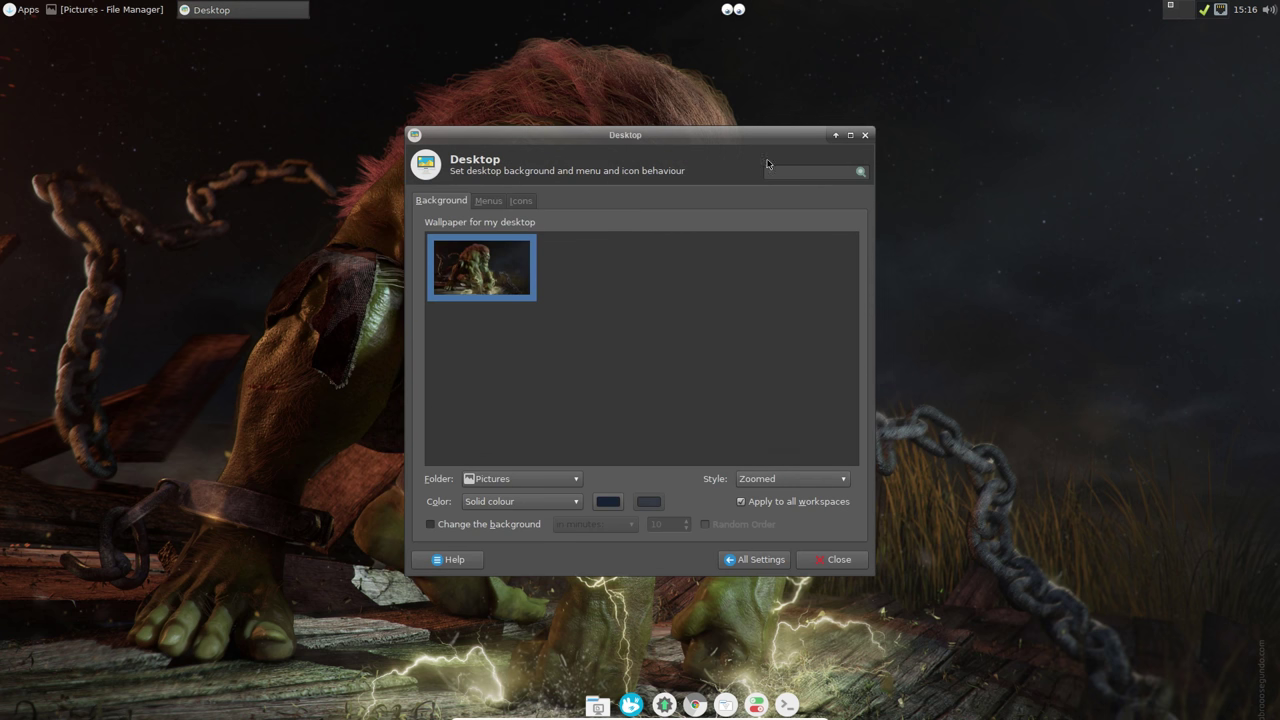
{"action": "left_click", "coordinate": [865, 134]}
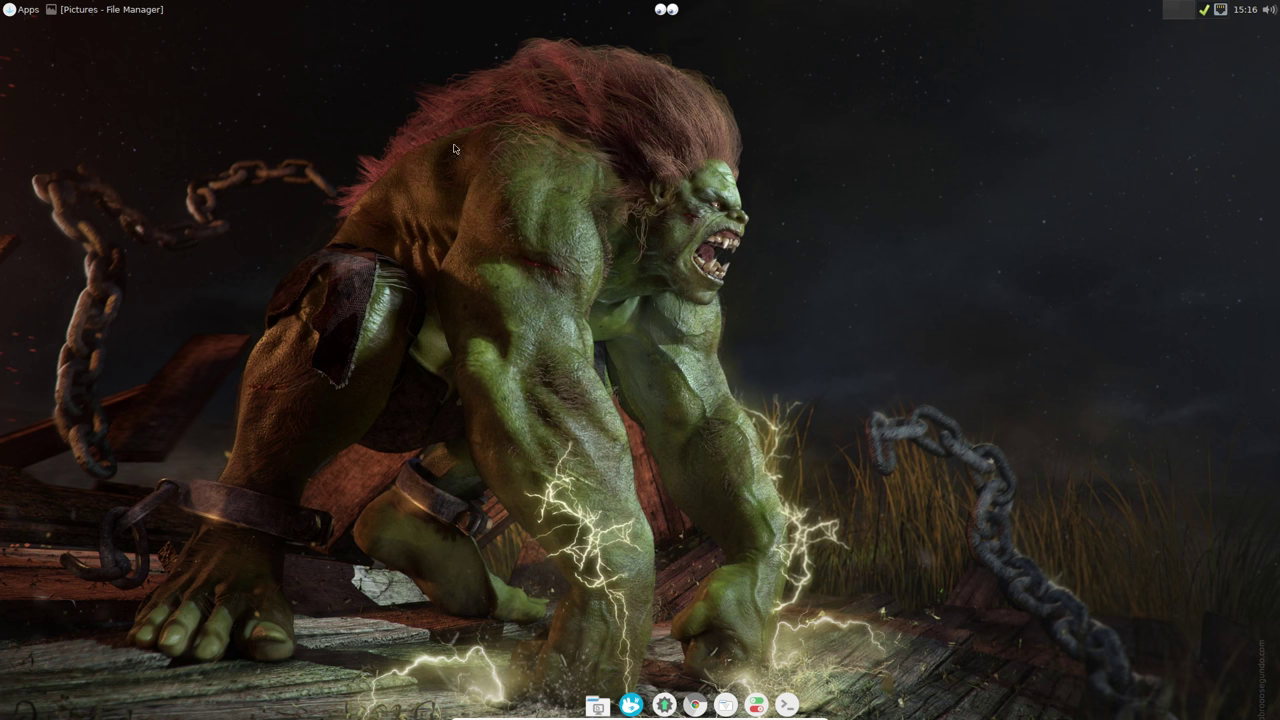
{"action": "left_click", "coordinate": [128, 14]}
Step: Look through the images in Pictures/wallpaper, then return to Pictures
{"action": "double_click", "coordinate": [556, 148]}
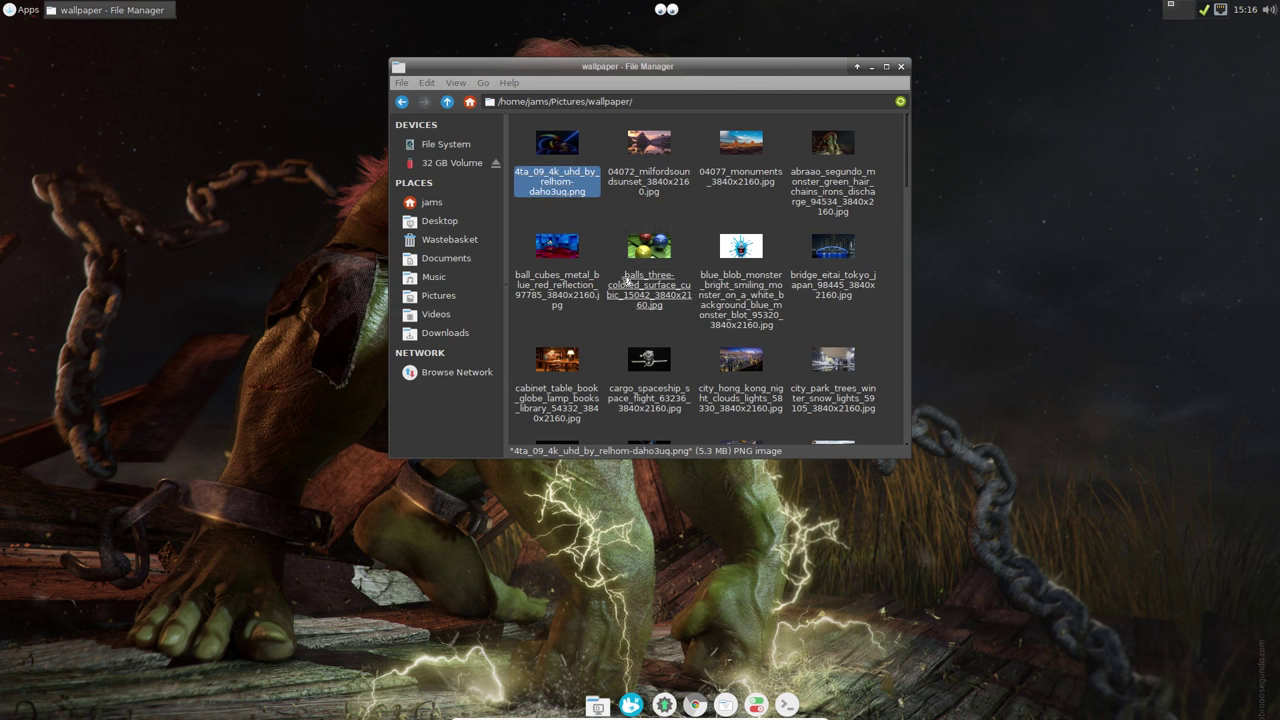
{"action": "left_click", "coordinate": [650, 372]}
{"action": "scroll", "coordinate": [652, 373], "scroll_direction": "down", "scroll_amount": 1}
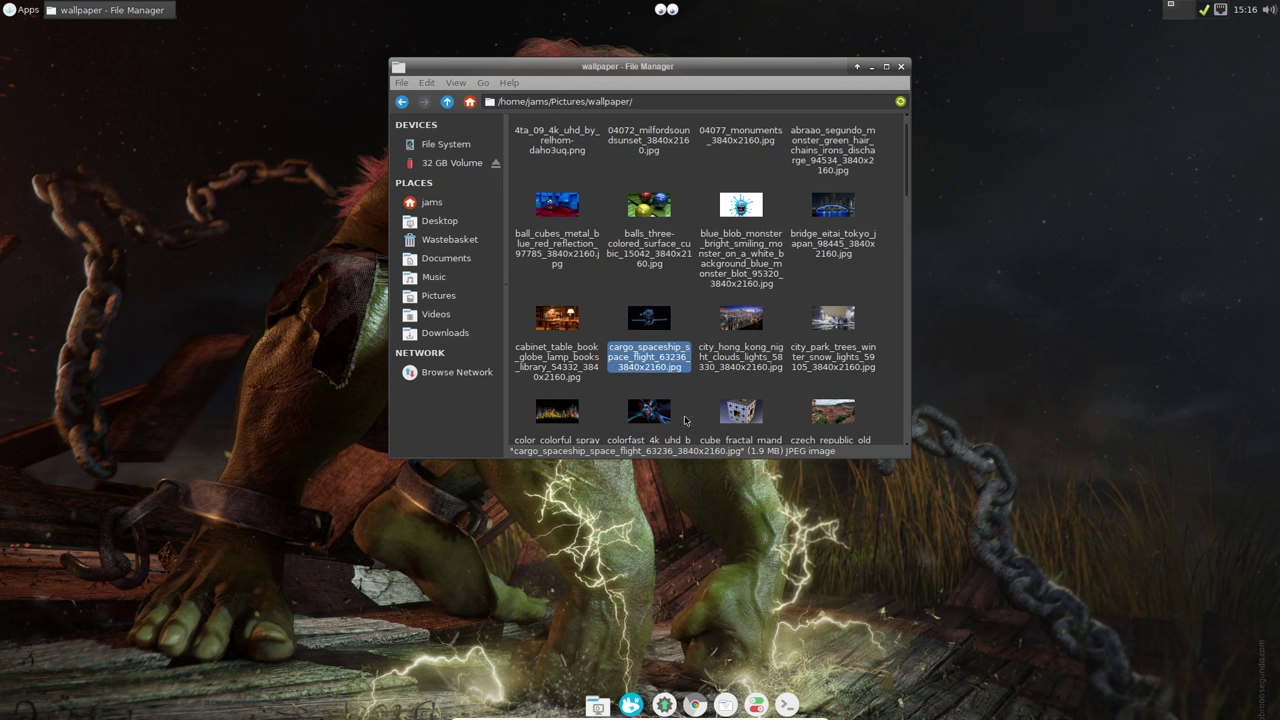
{"action": "left_click", "coordinate": [735, 413]}
{"action": "scroll", "coordinate": [697, 413], "scroll_direction": "down", "scroll_amount": 5}
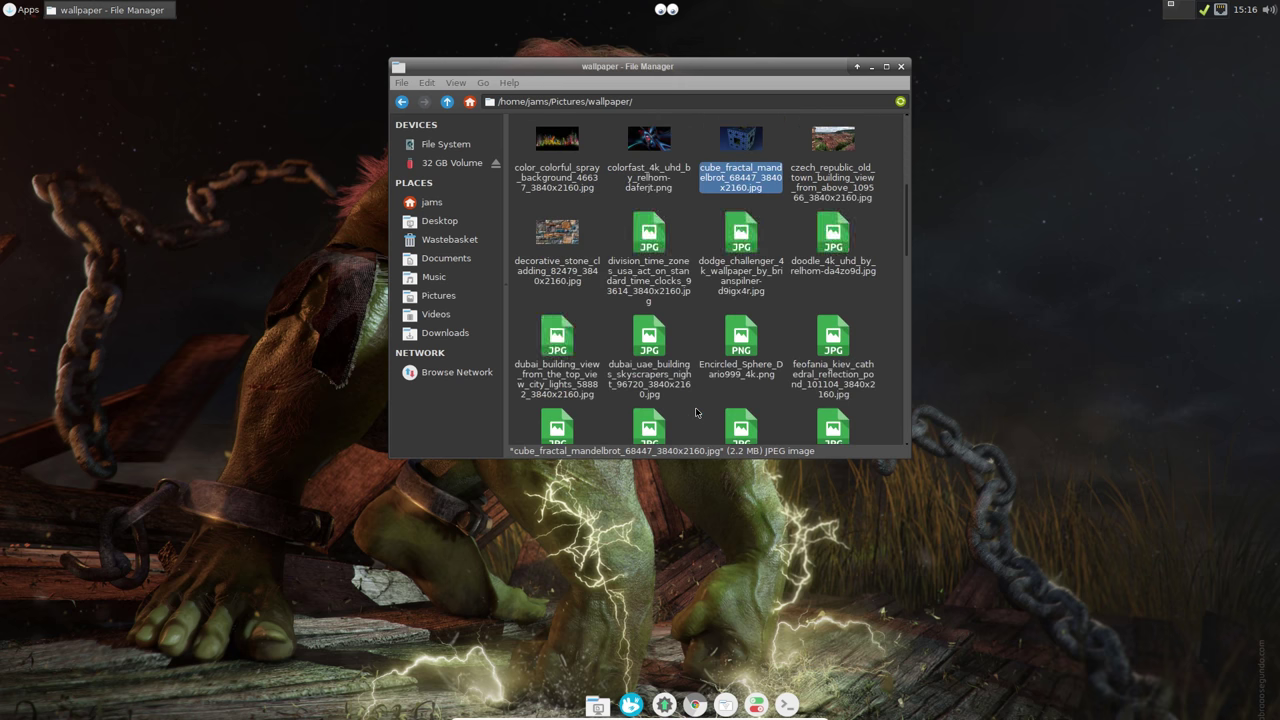
{"action": "left_click", "coordinate": [650, 240]}
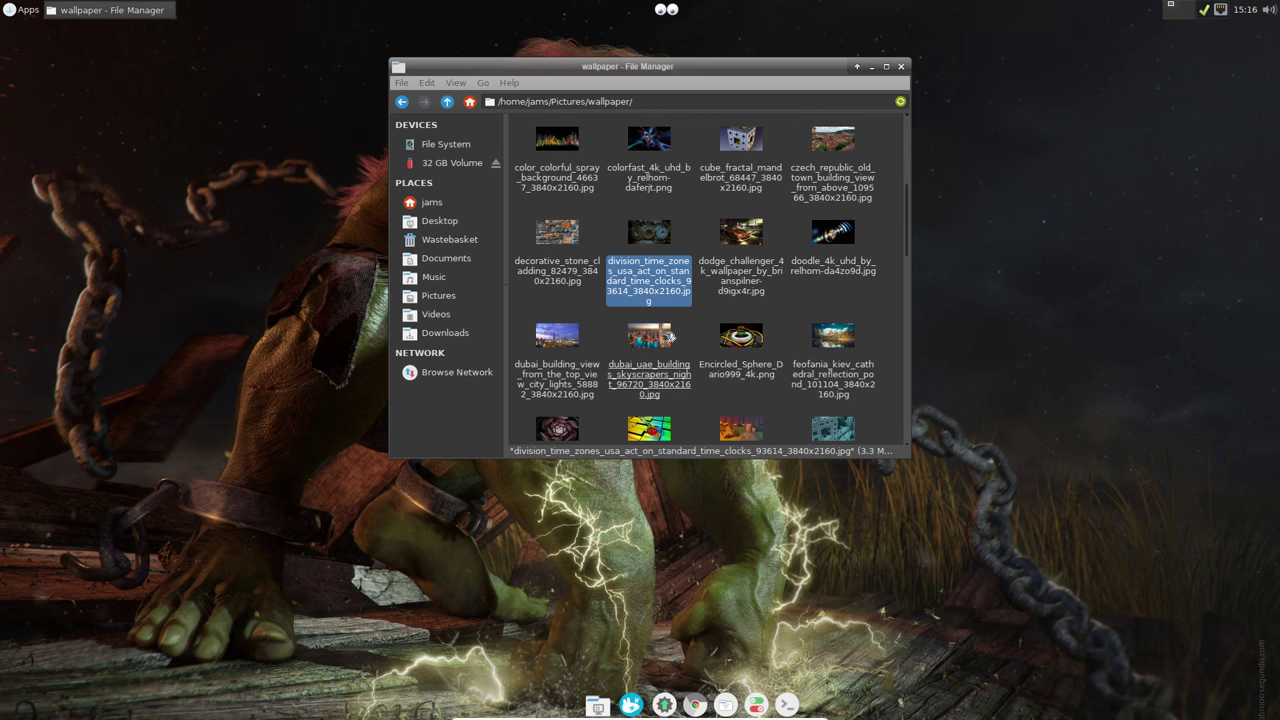
{"action": "left_click", "coordinate": [670, 385]}
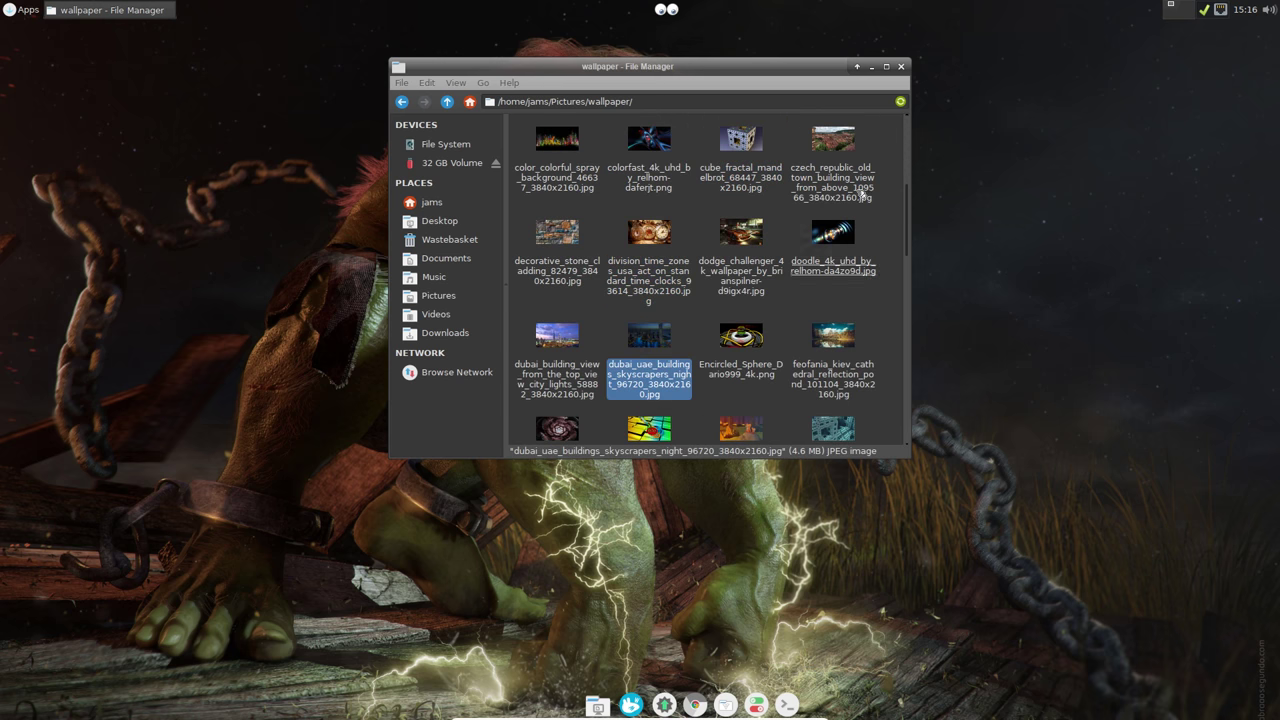
{"action": "left_click", "coordinate": [401, 101]}
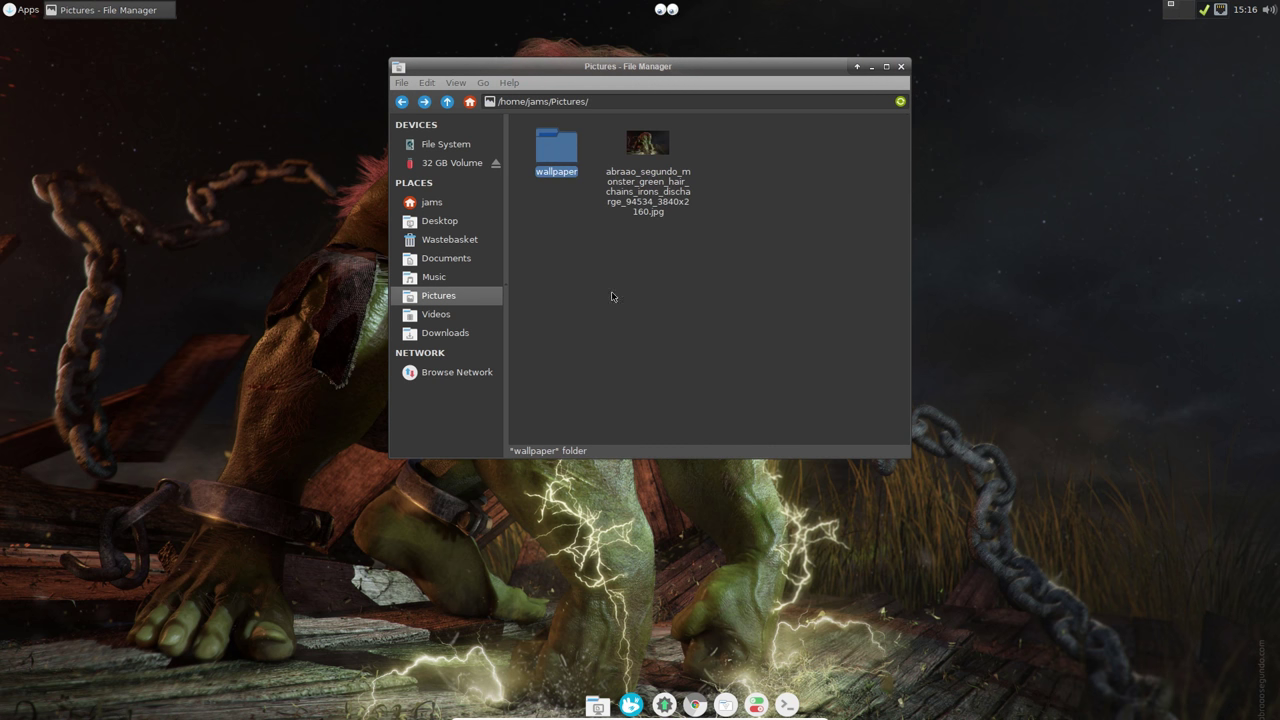
Step: Reopen Pictures with root rights and open its wallpaper folder
{"action": "right_click", "coordinate": [653, 299]}
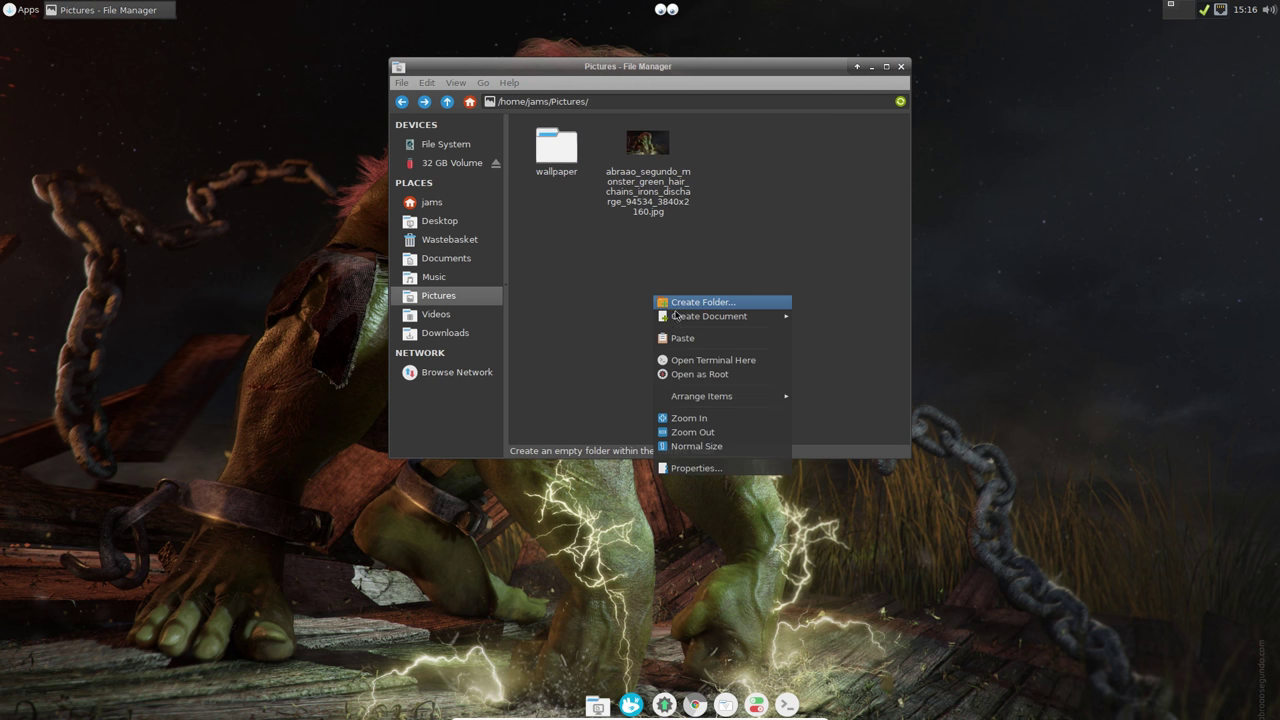
{"action": "left_click", "coordinate": [696, 376]}
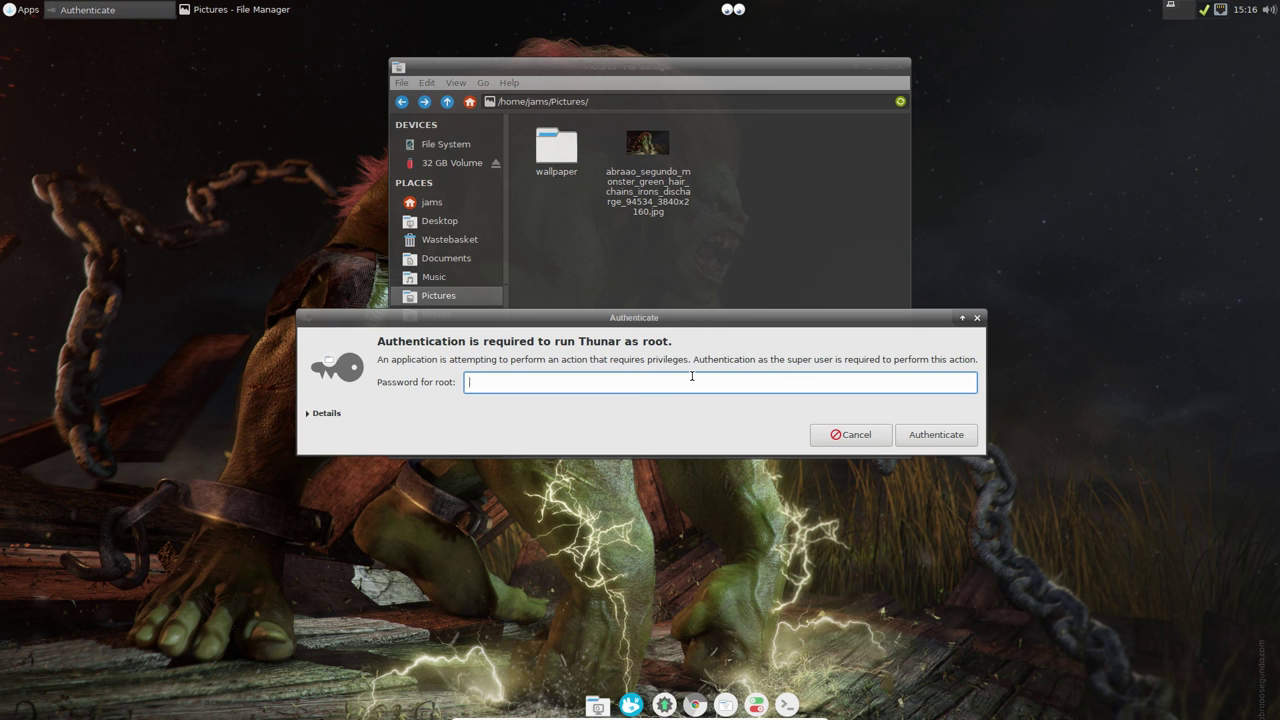
{"action": "type", "text": "••"}
{"action": "key", "text": "Return"}
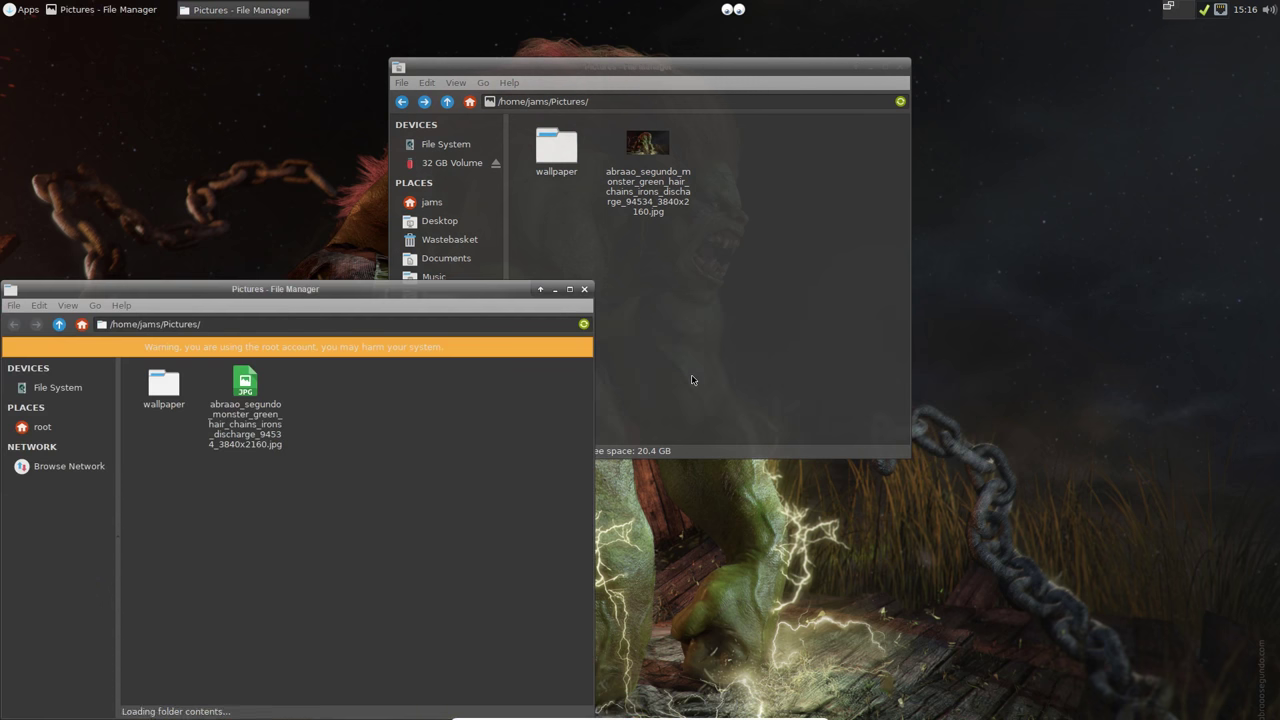
{"action": "double_click", "coordinate": [178, 397]}
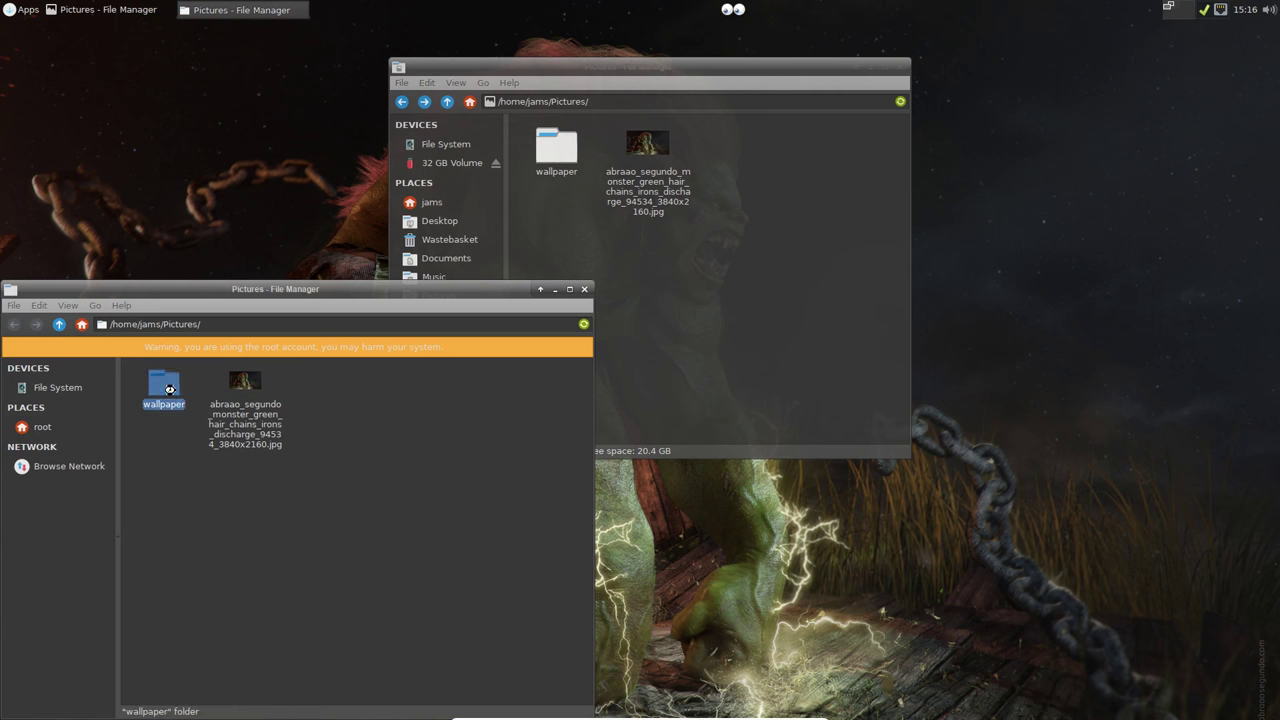
{"action": "left_click_drag", "start_coordinate": [330, 289], "coordinate": [782, 256]}
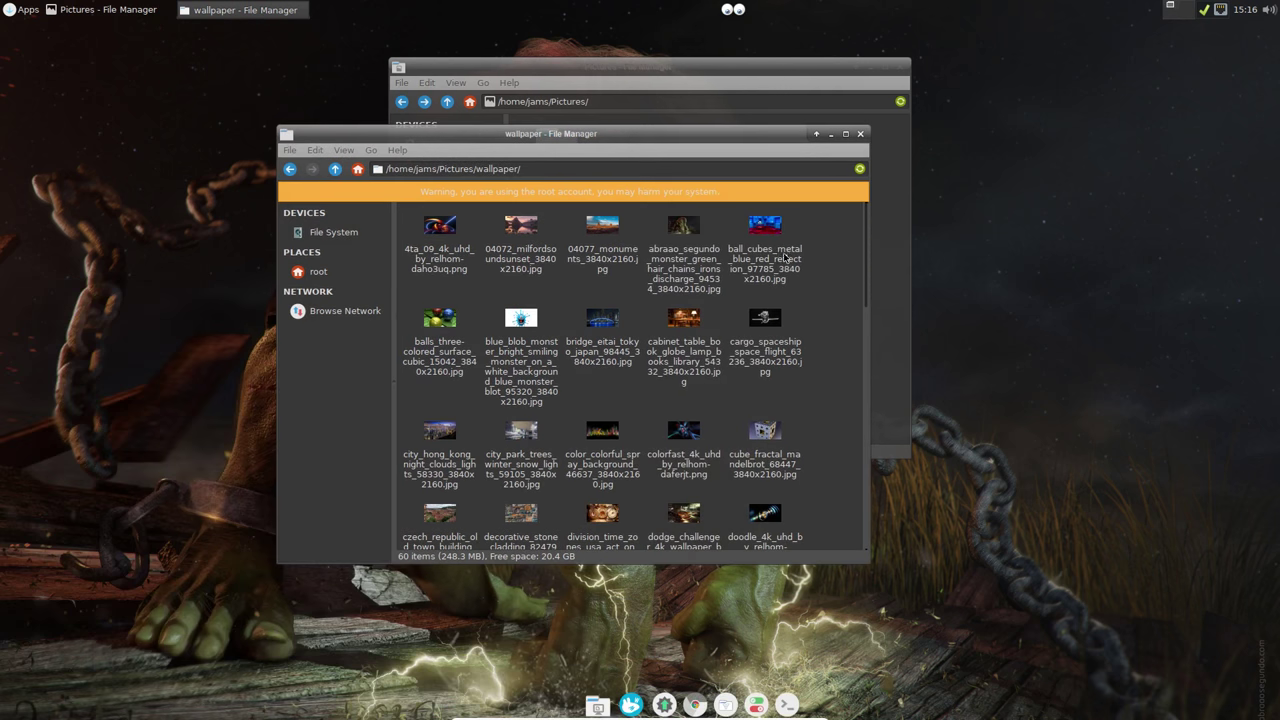
Step: Select and copy all 60 wallpaper images
{"action": "scroll", "coordinate": [828, 222], "scroll_direction": "down", "scroll_amount": 3}
{"action": "scroll", "coordinate": [620, 380], "scroll_direction": "down", "scroll_amount": 10}
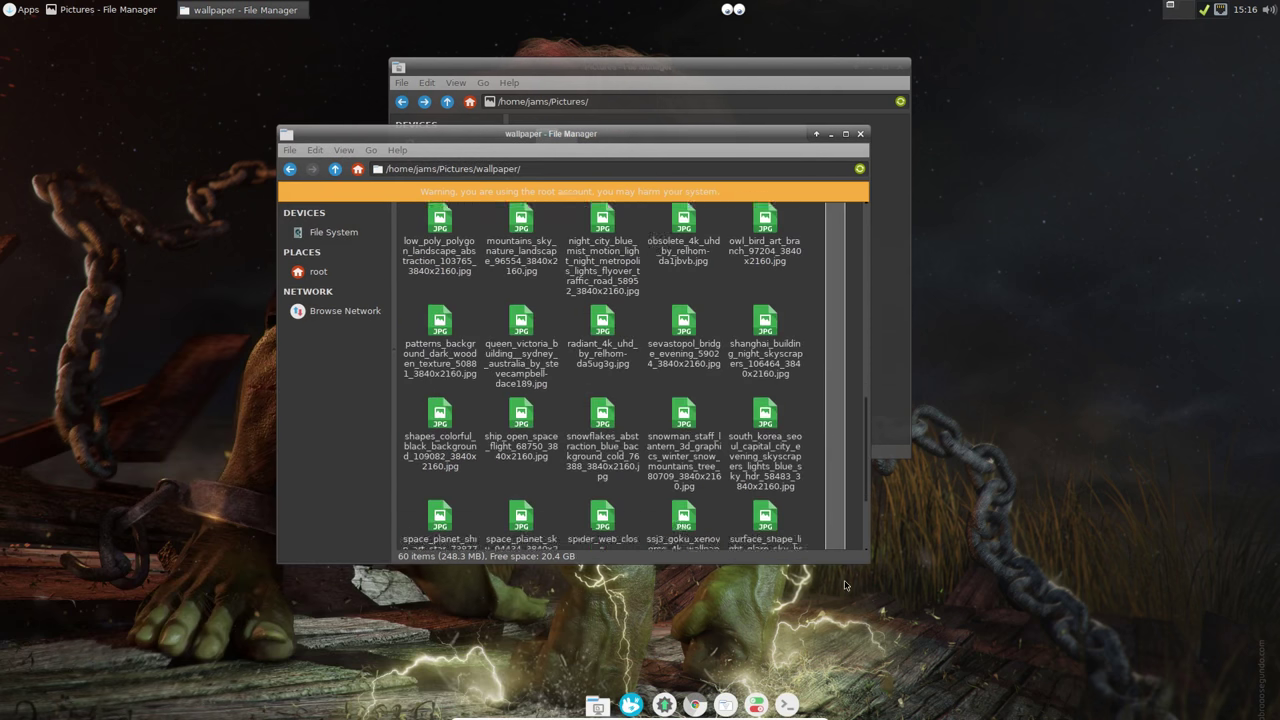
{"action": "key", "text": "ctrl+a"}
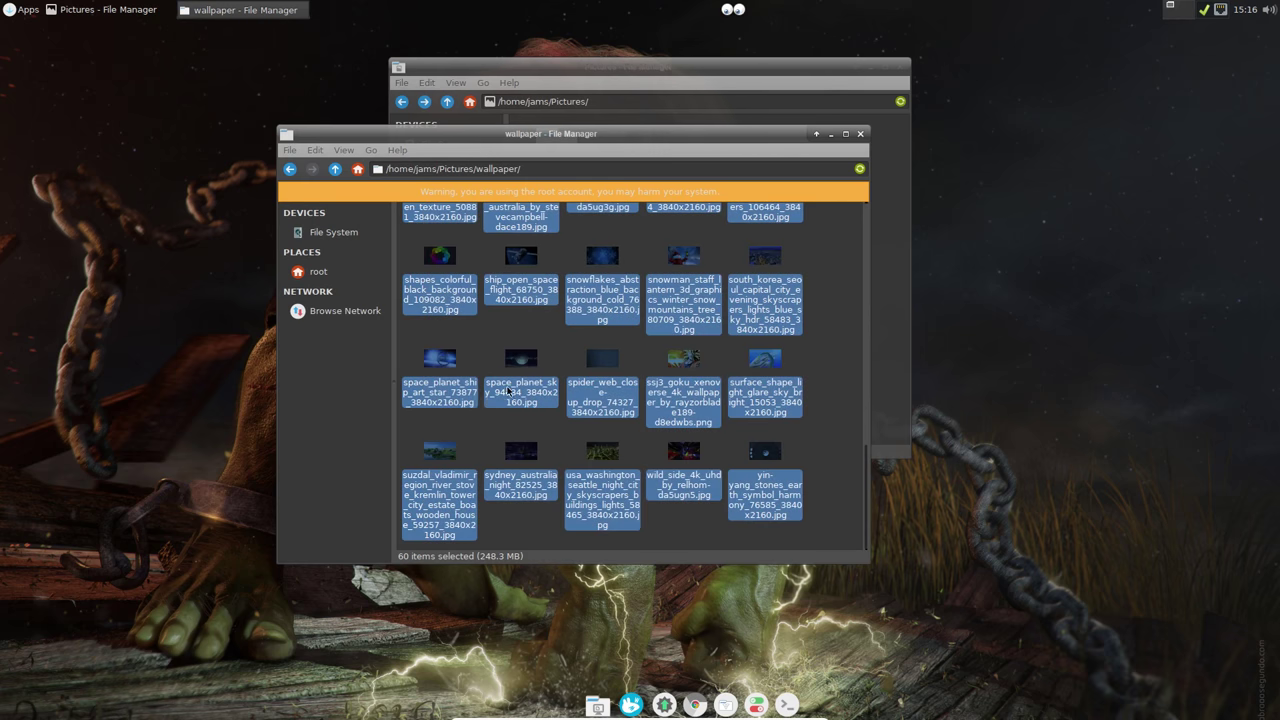
{"action": "right_click", "coordinate": [516, 392]}
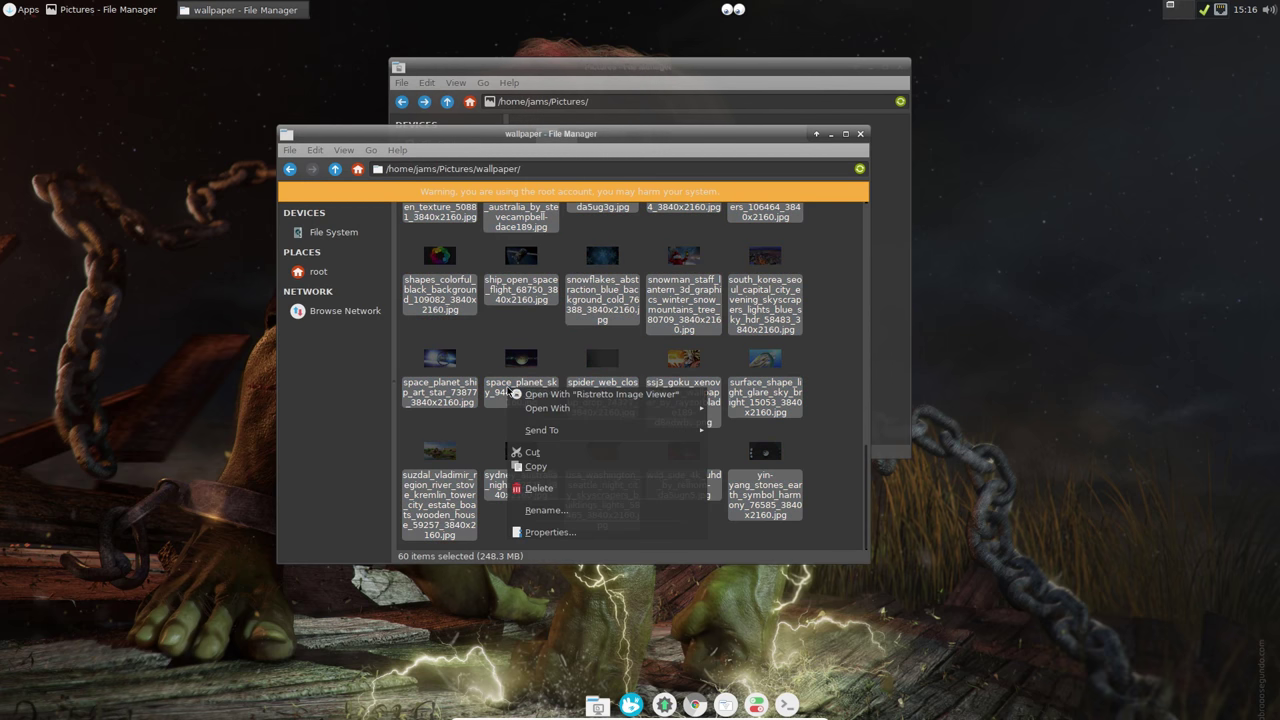
{"action": "left_click", "coordinate": [536, 466]}
Step: Paste the 60 images into /usr/share/backgrounds and close both file manager windows
{"action": "left_click", "coordinate": [336, 232]}
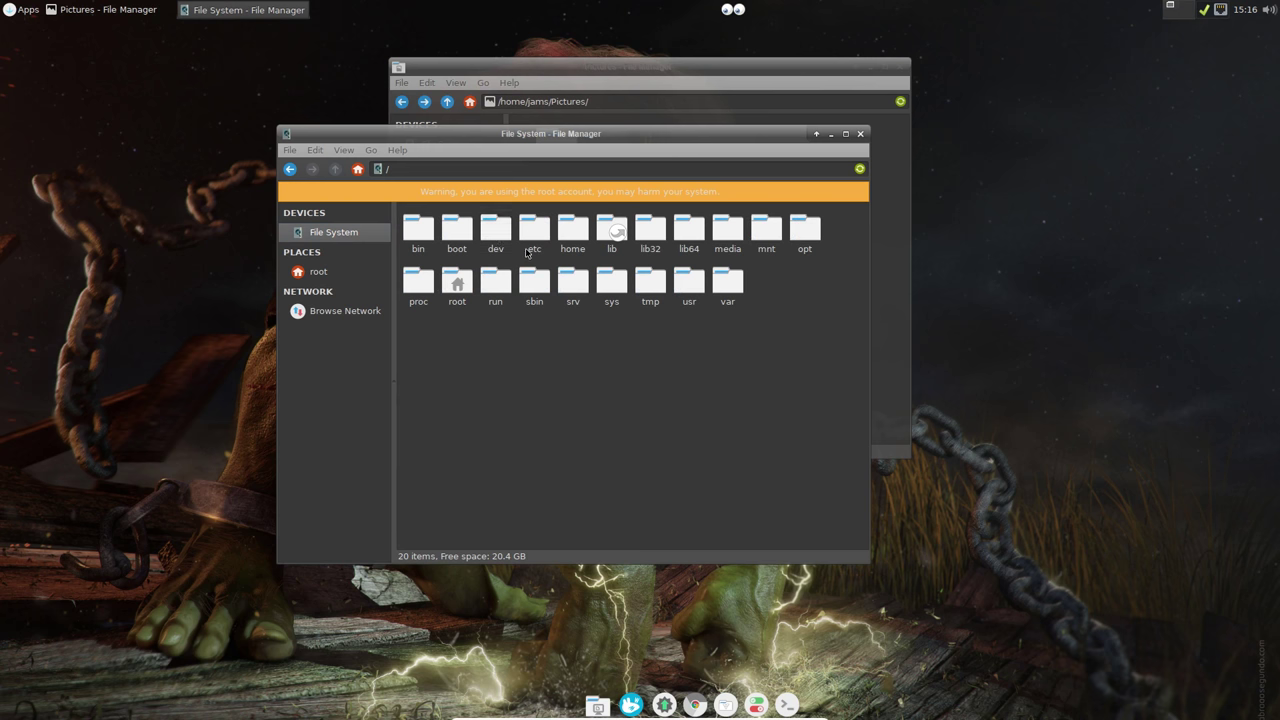
{"action": "double_click", "coordinate": [688, 281]}
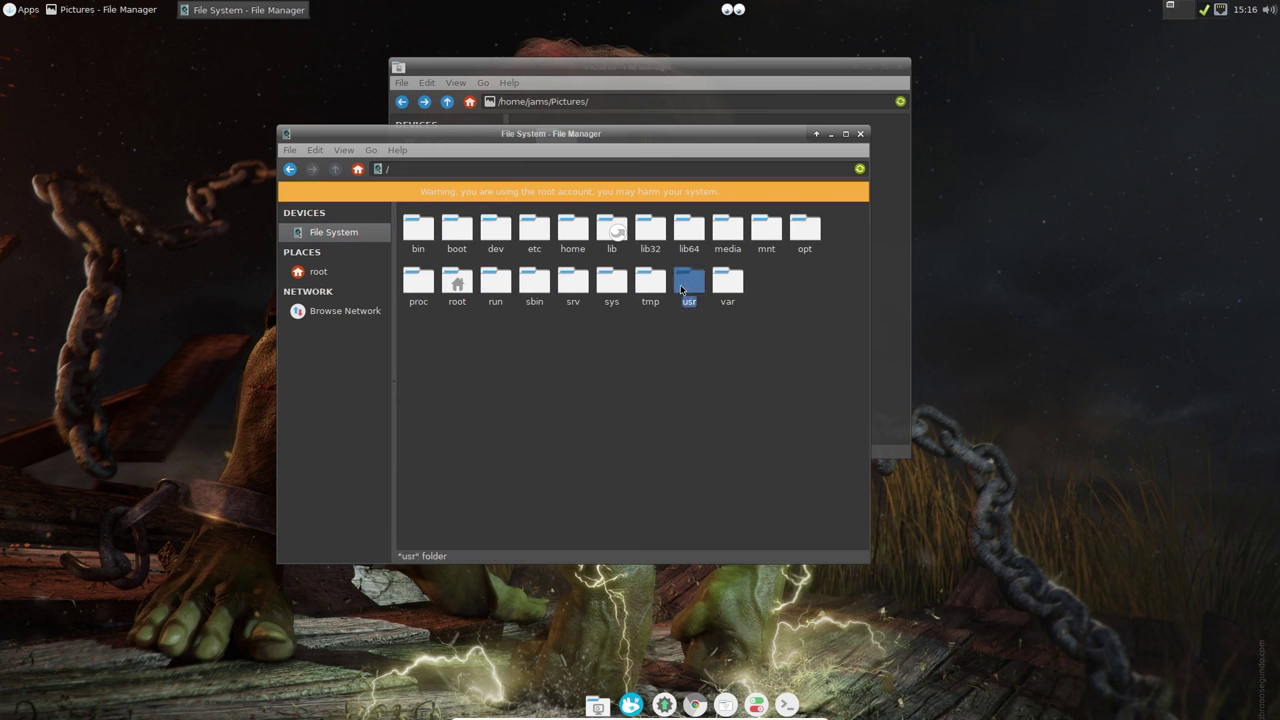
{"action": "double_click", "coordinate": [440, 334]}
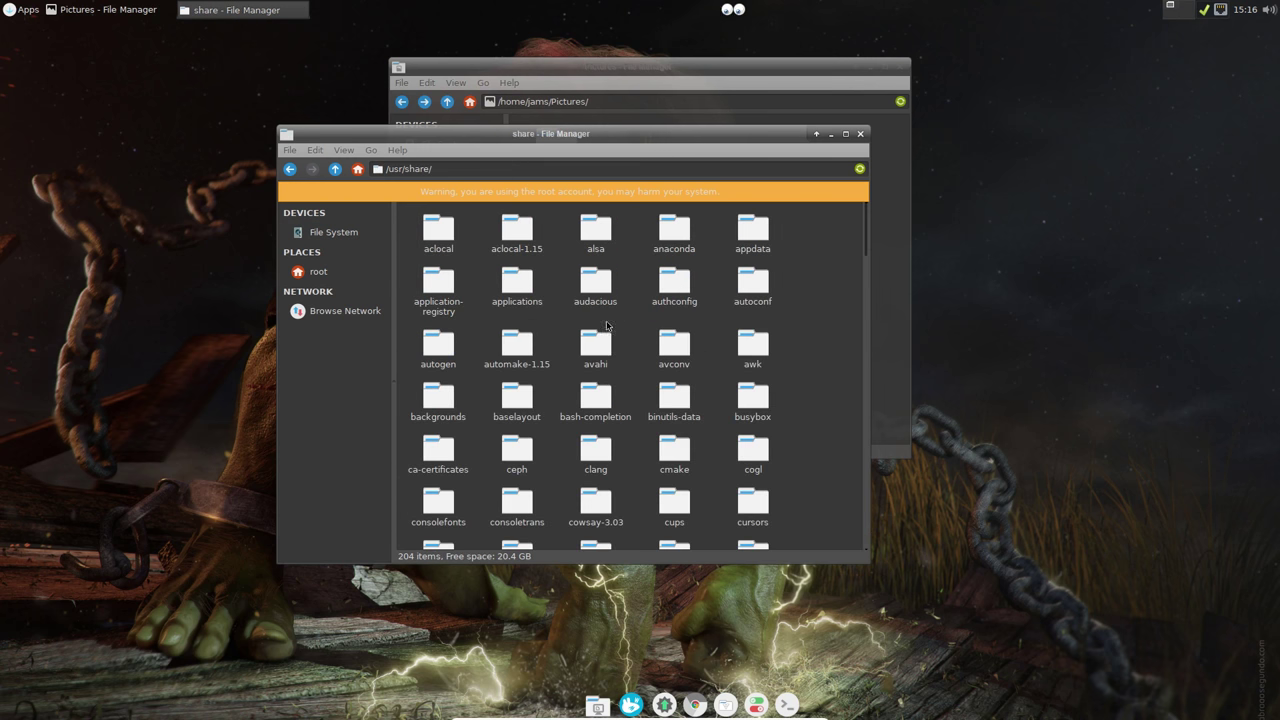
{"action": "left_click", "coordinate": [440, 404]}
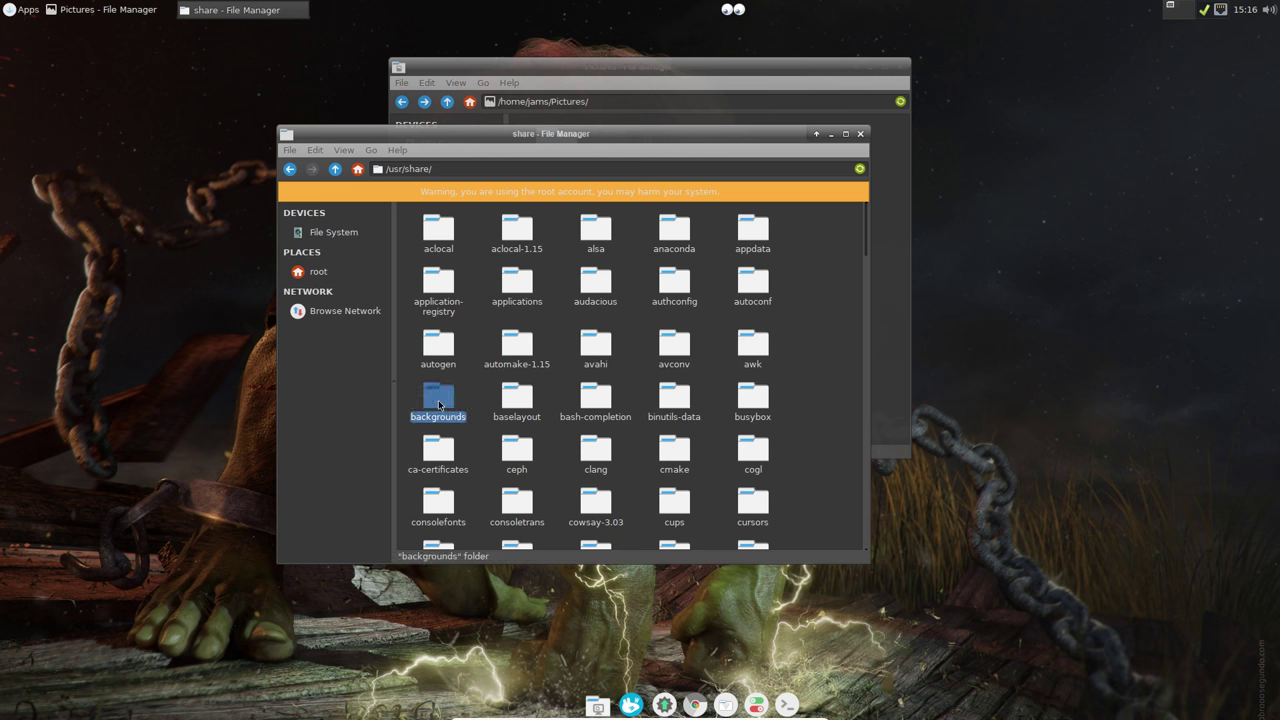
{"action": "double_click", "coordinate": [439, 404]}
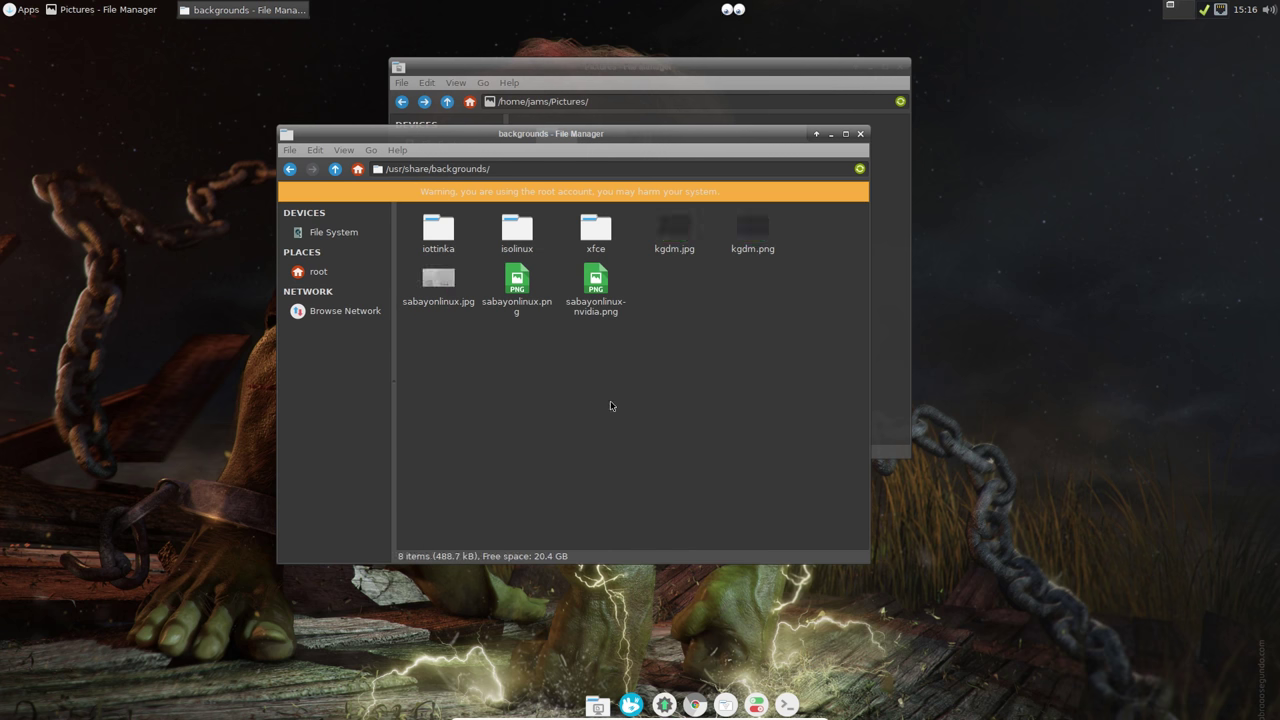
{"action": "right_click", "coordinate": [547, 382]}
{"action": "left_click", "coordinate": [556, 421]}
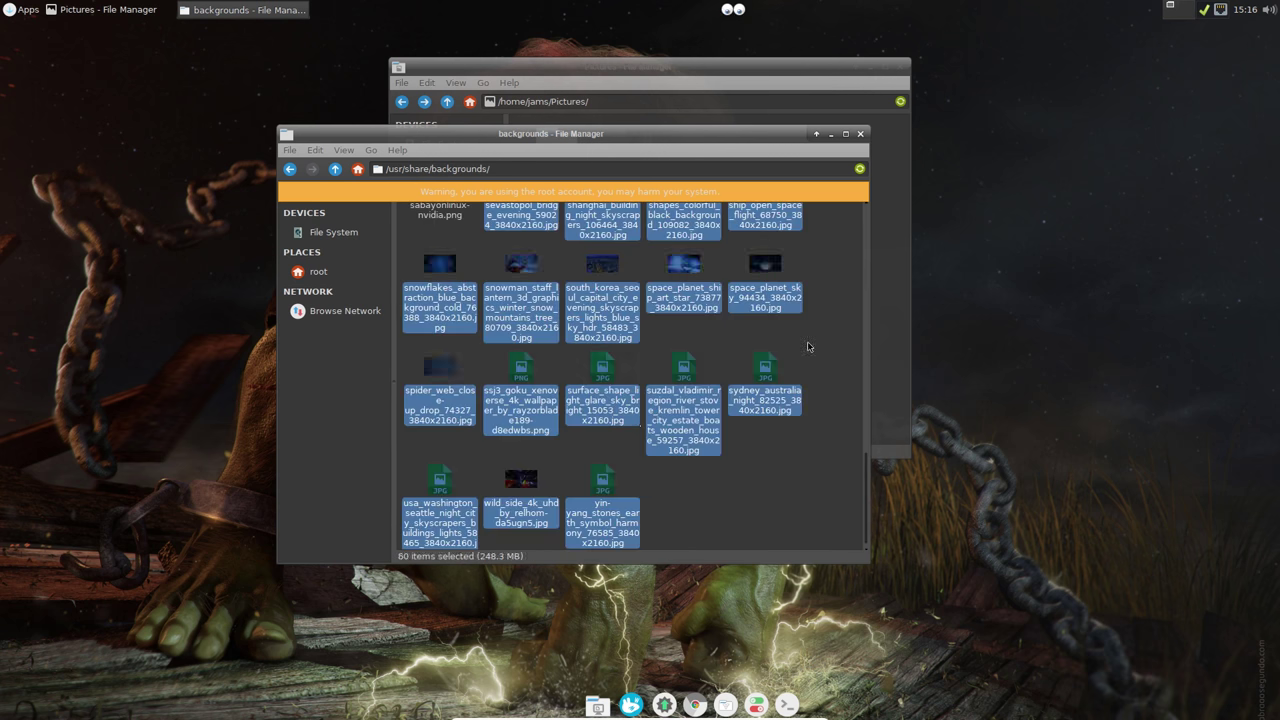
{"action": "scroll", "coordinate": [834, 350], "scroll_direction": "up", "scroll_amount": 10}
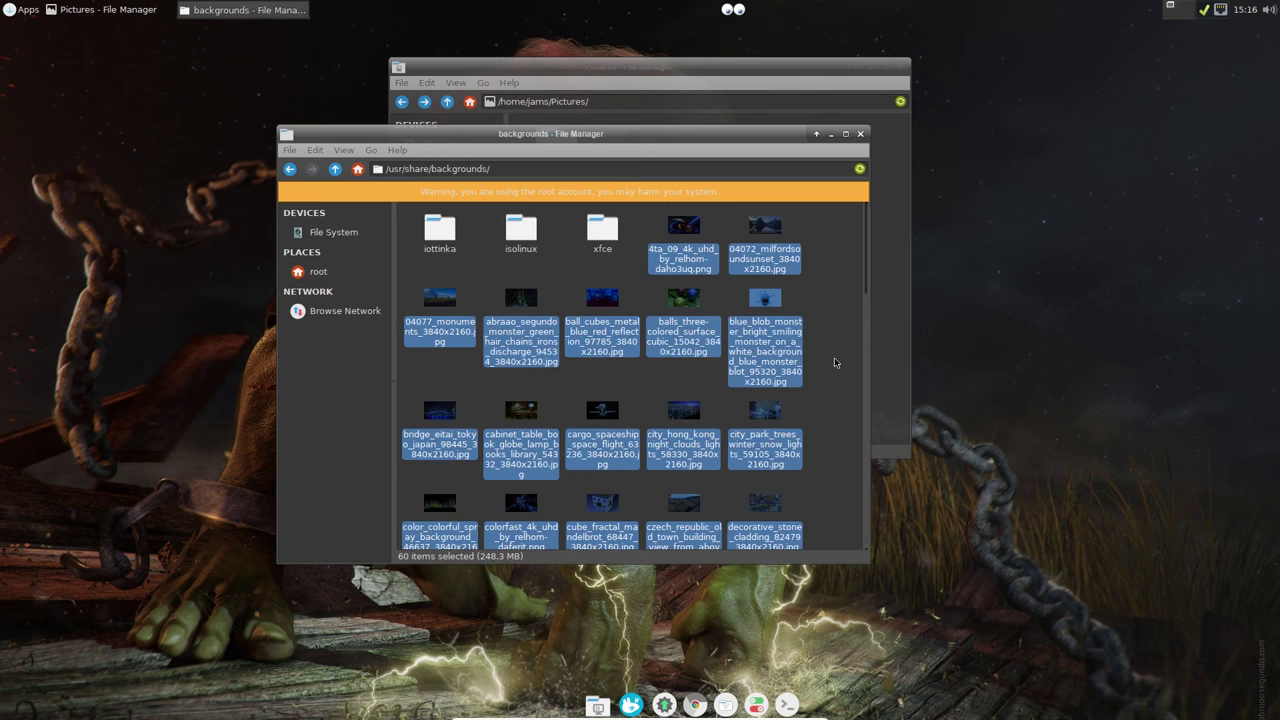
{"action": "left_click", "coordinate": [843, 307]}
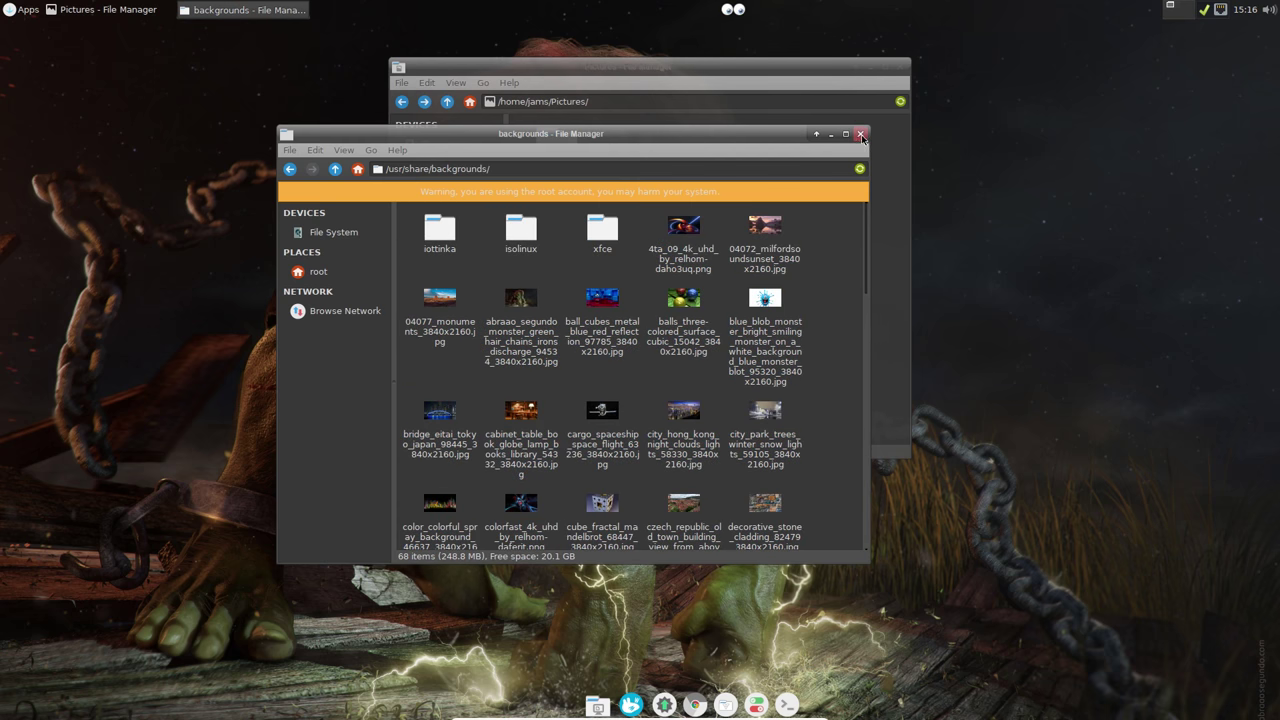
{"action": "left_click", "coordinate": [860, 134]}
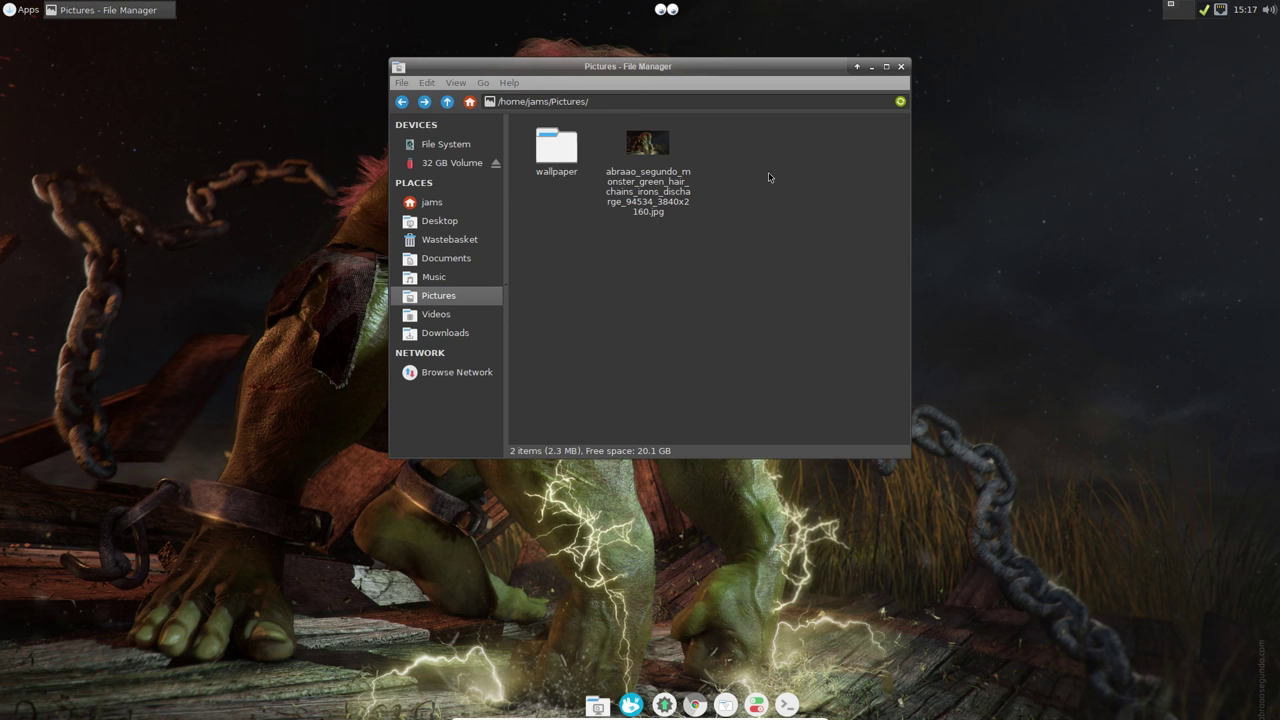
{"action": "left_click", "coordinate": [899, 67]}
Step: Review the Desktop background settings and reopen the file manager on the home folder
{"action": "left_click", "coordinate": [757, 705]}
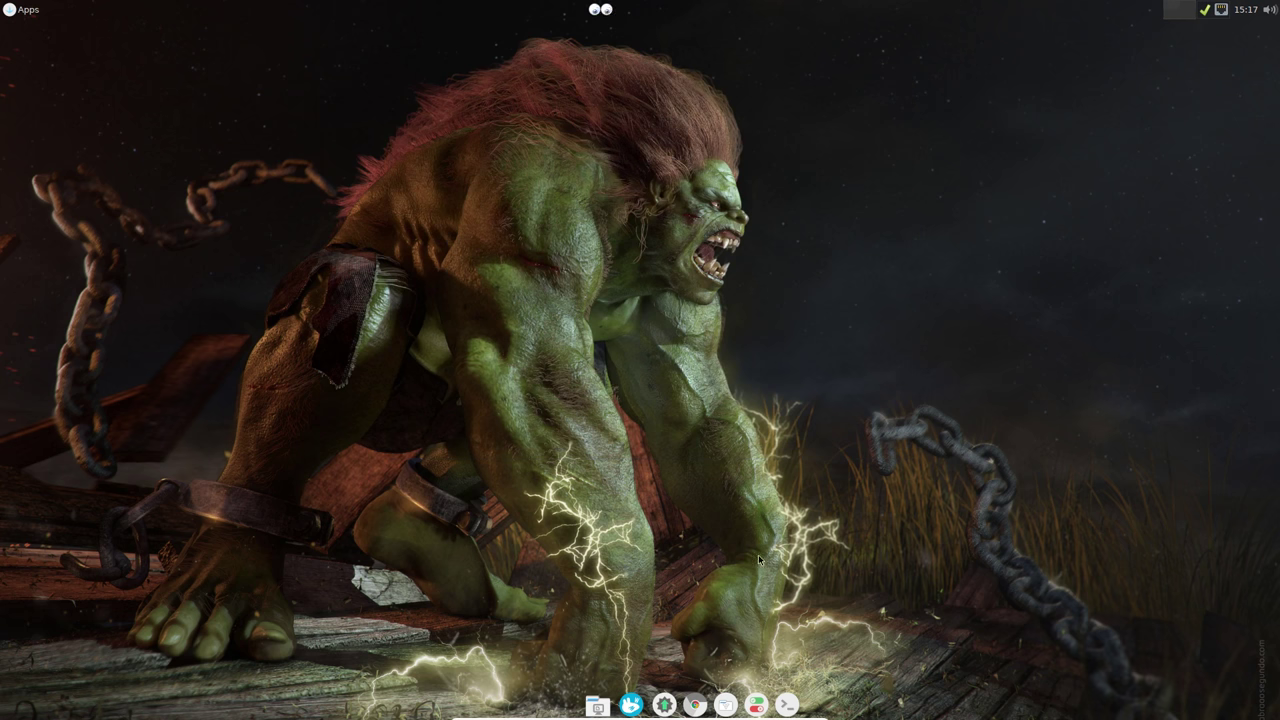
{"action": "left_click", "coordinate": [566, 230]}
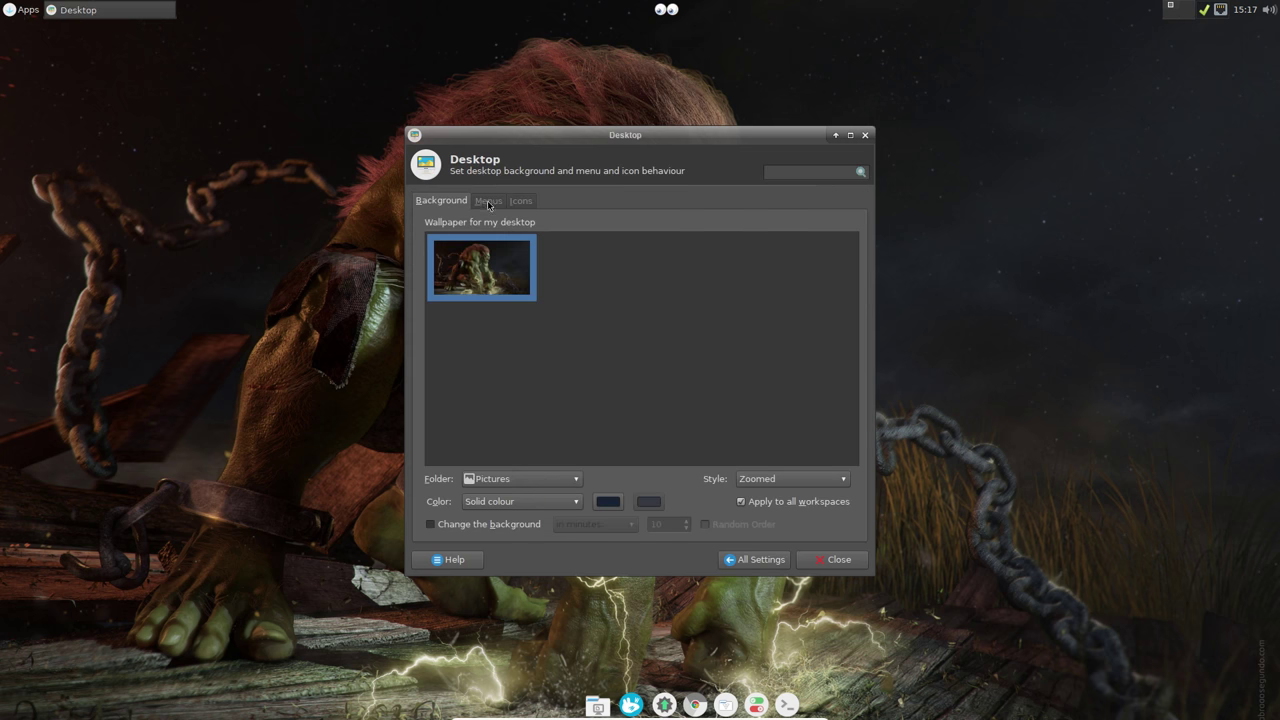
{"action": "left_click", "coordinate": [488, 201]}
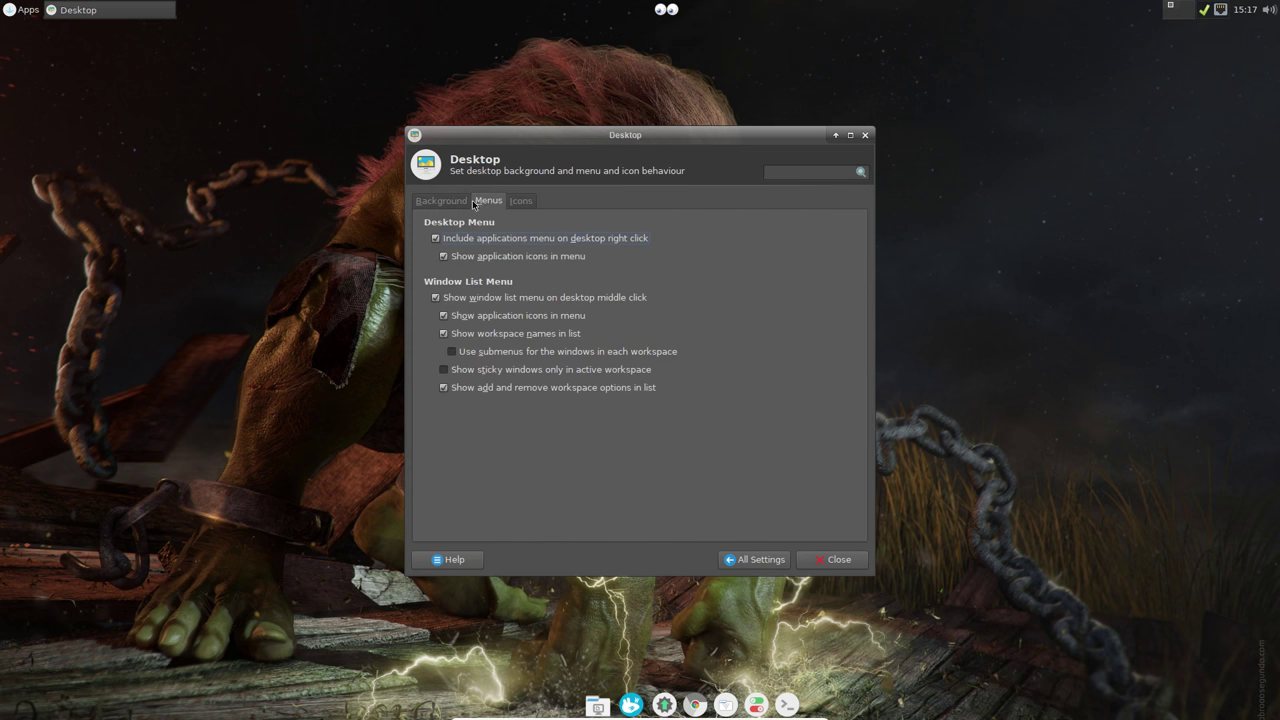
{"action": "left_click", "coordinate": [450, 204]}
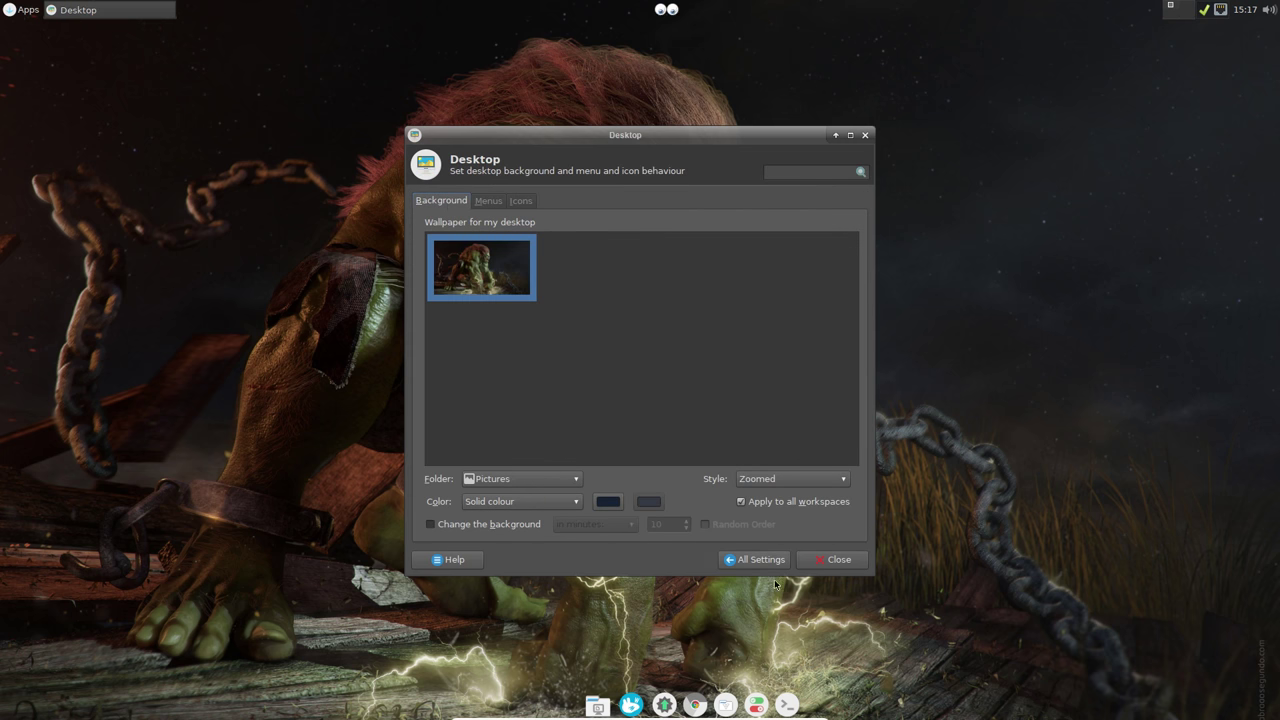
{"action": "left_click", "coordinate": [833, 560]}
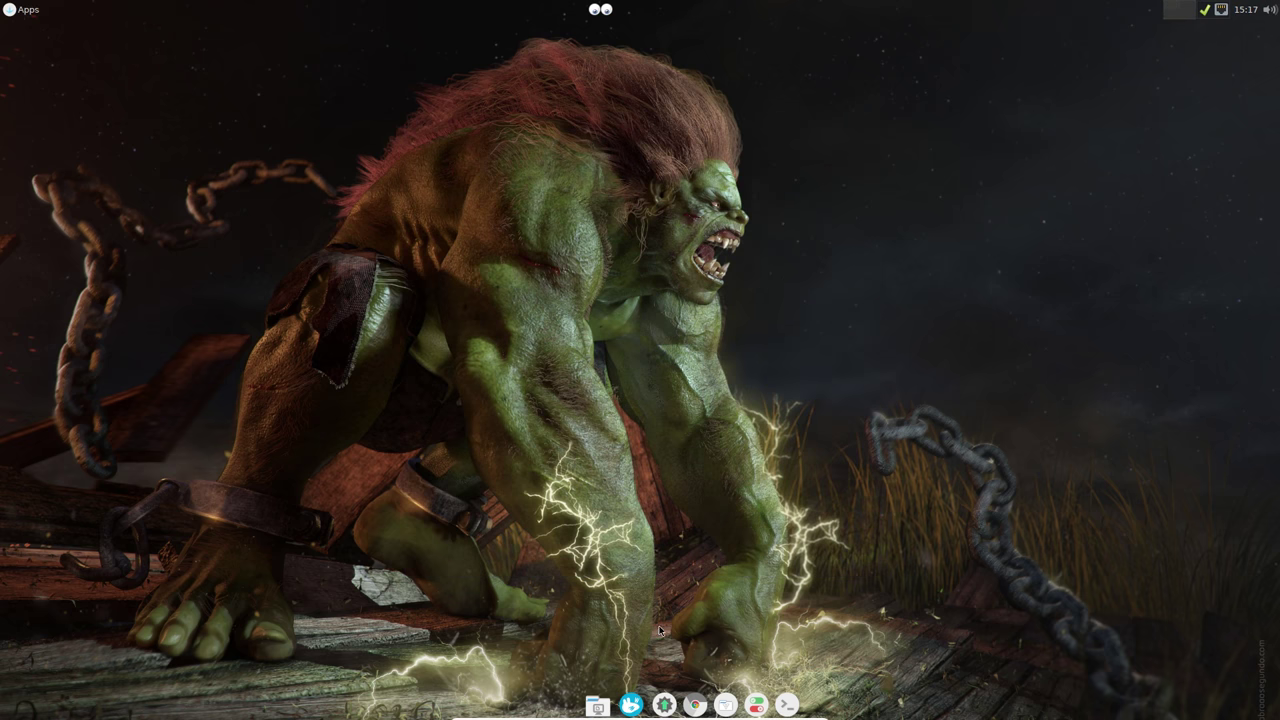
{"action": "left_click", "coordinate": [725, 705]}
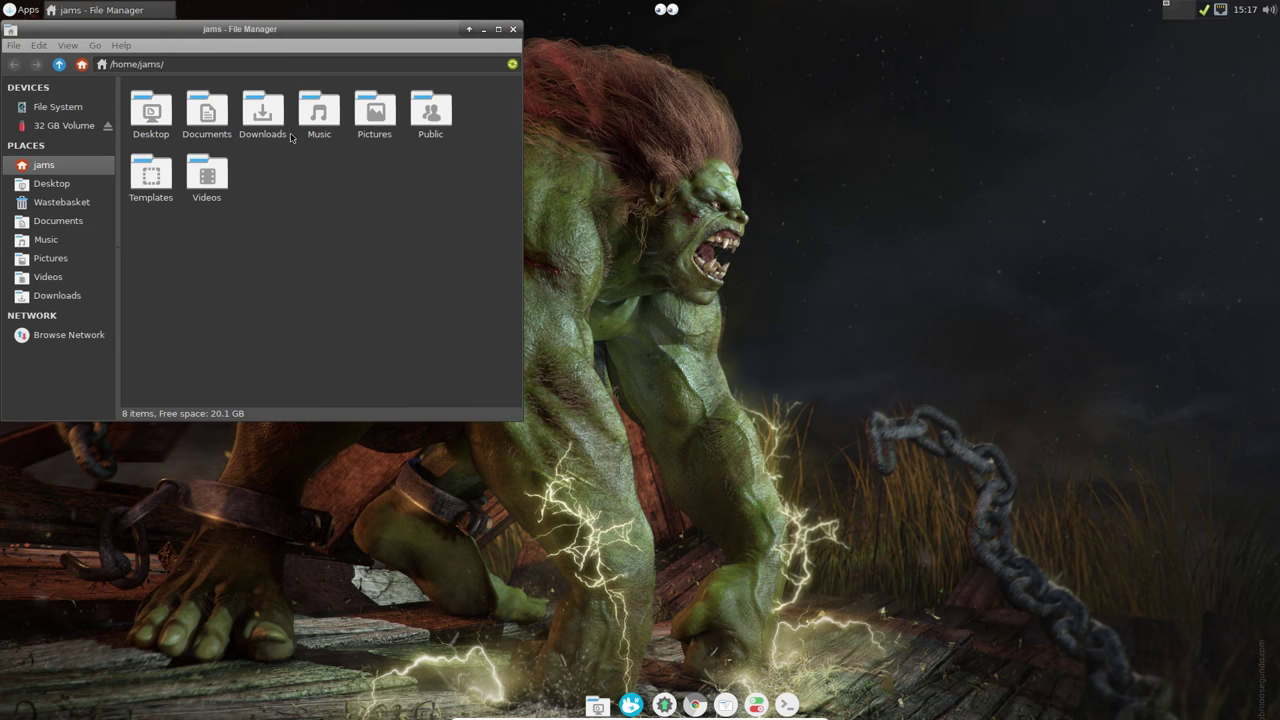
Step: Reopen the file manager as root with the password and browse to /usr/share
{"action": "right_click", "coordinate": [303, 271]}
{"action": "left_click", "coordinate": [430, 351]}
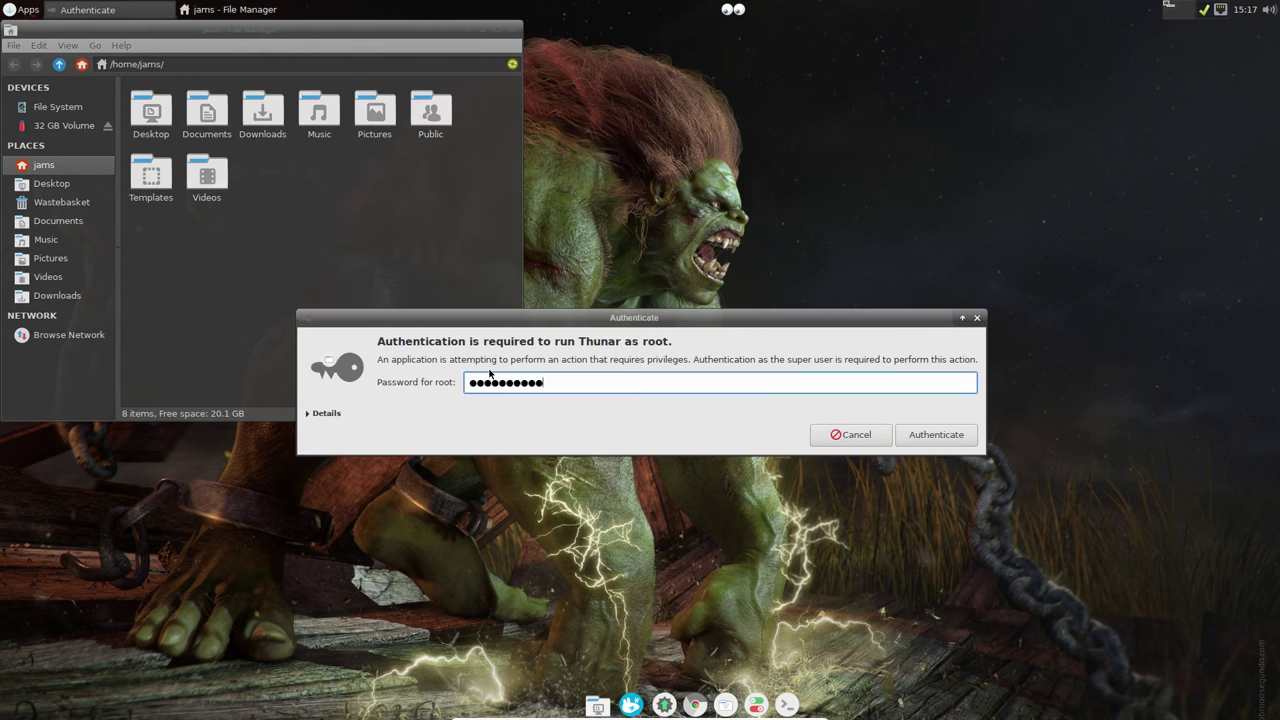
{"action": "key", "text": "Return"}
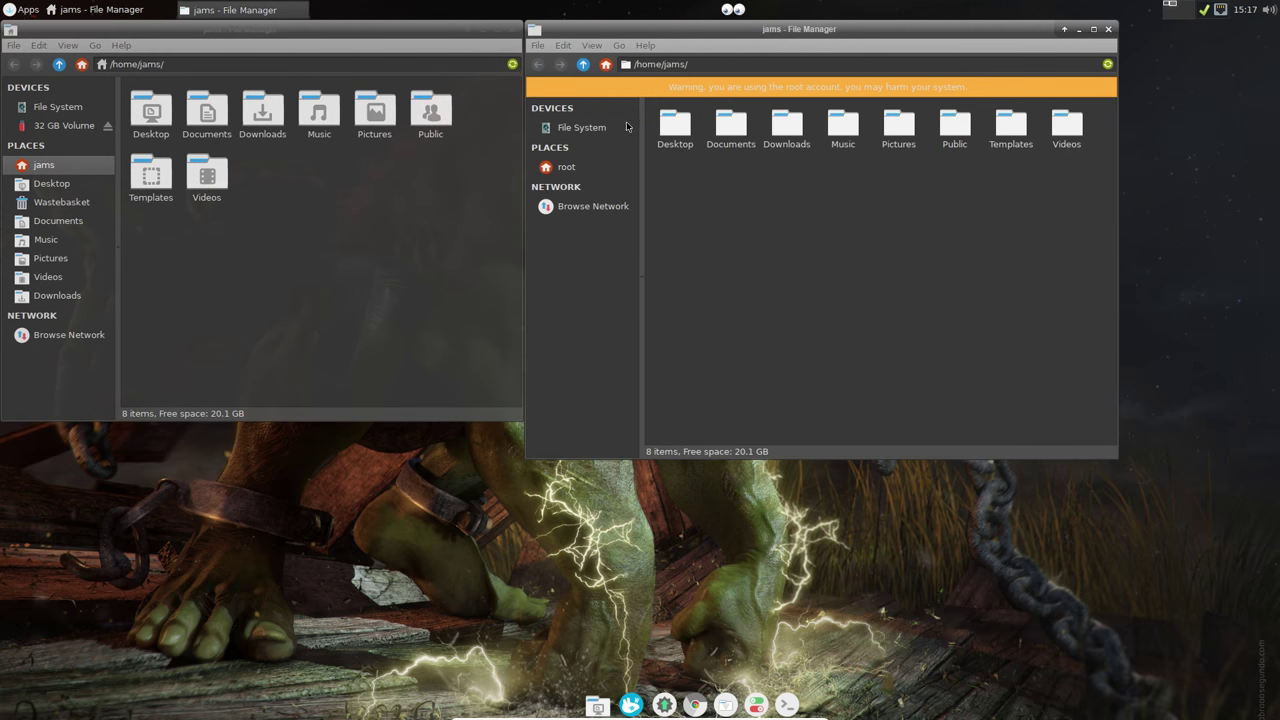
{"action": "left_click", "coordinate": [585, 127]}
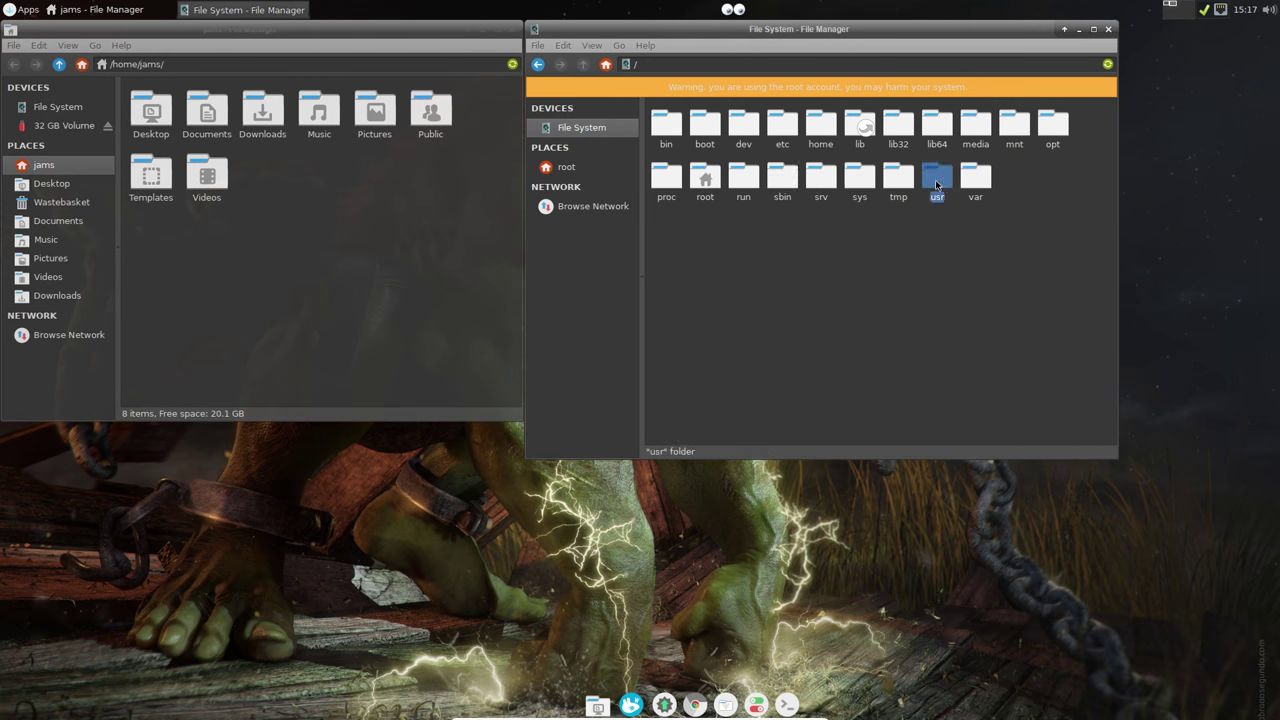
{"action": "double_click", "coordinate": [937, 180]}
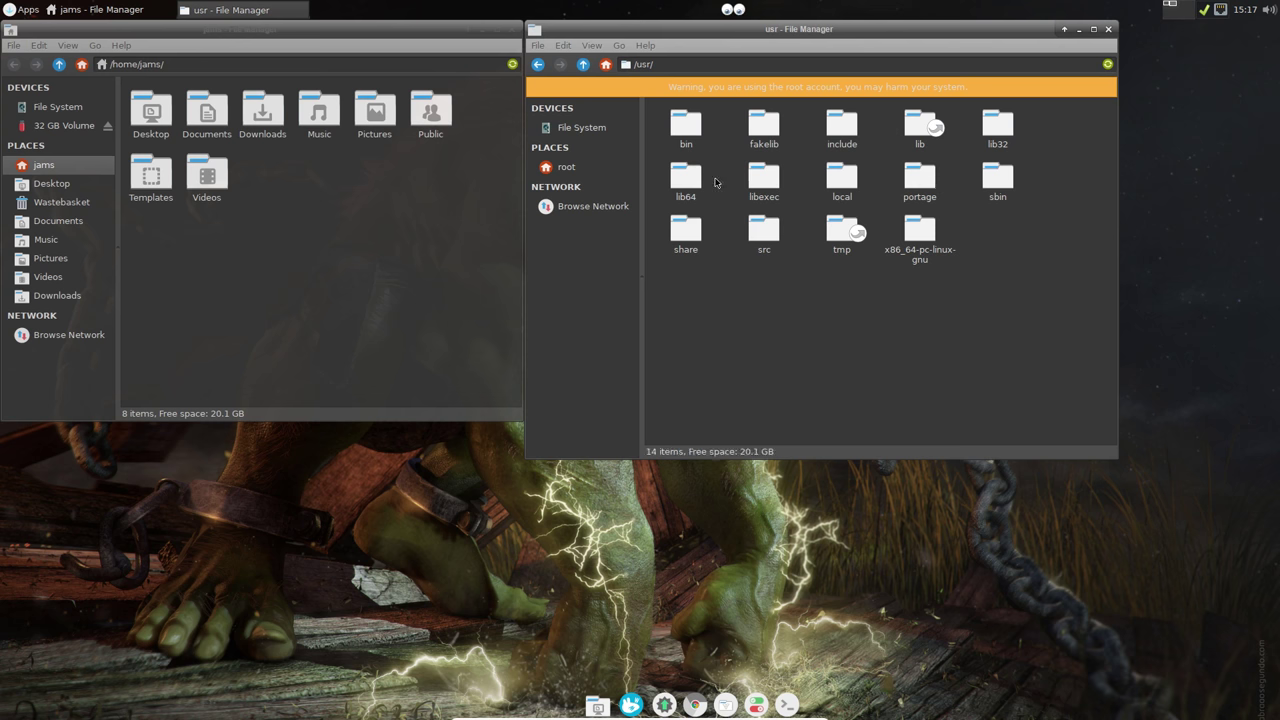
{"action": "left_click", "coordinate": [679, 238]}
{"action": "double_click", "coordinate": [688, 229]}
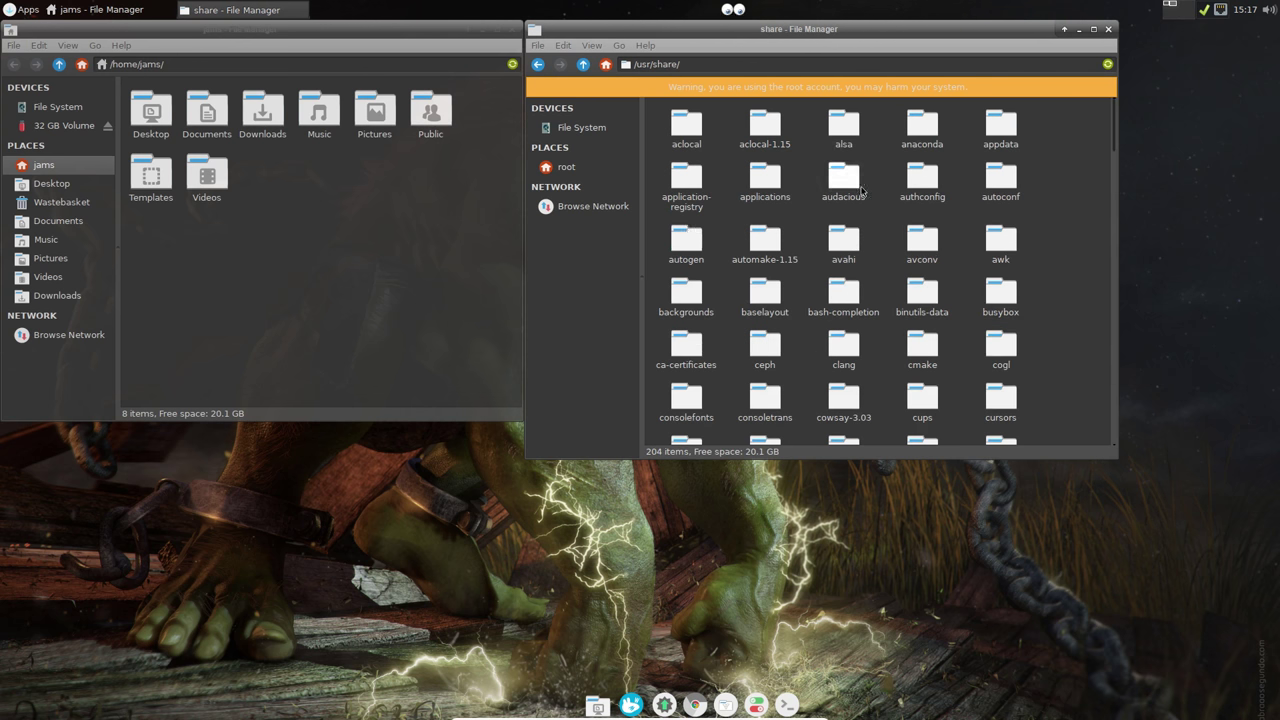
Step: Paste the wallpaper images into /usr/share/backgrounds/xfce
{"action": "double_click", "coordinate": [684, 292]}
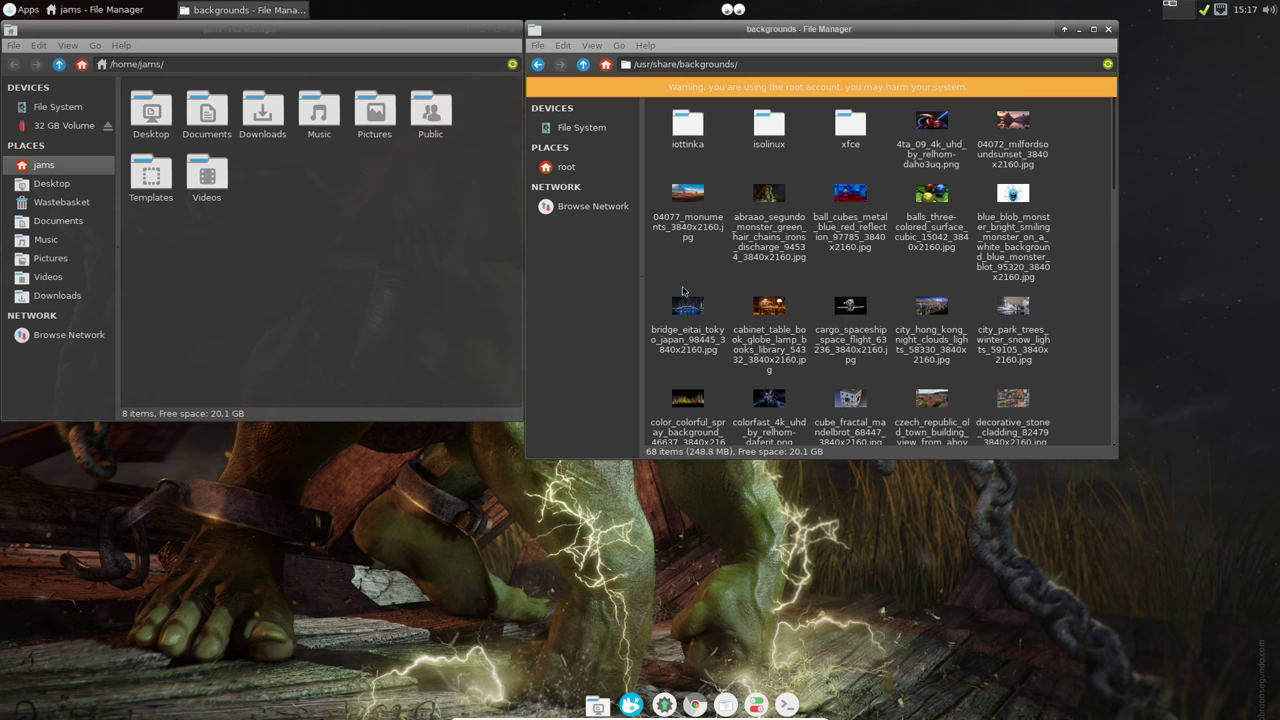
{"action": "double_click", "coordinate": [849, 125]}
{"action": "right_click", "coordinate": [836, 214]}
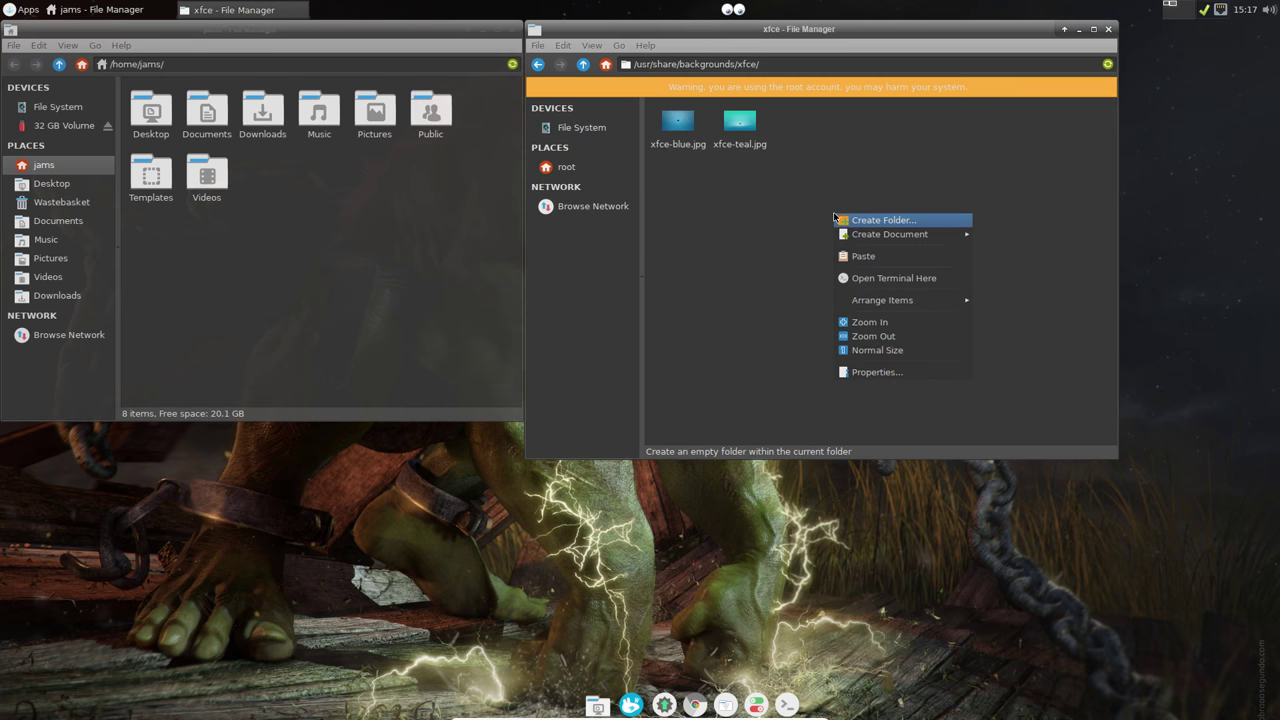
{"action": "left_click", "coordinate": [862, 256]}
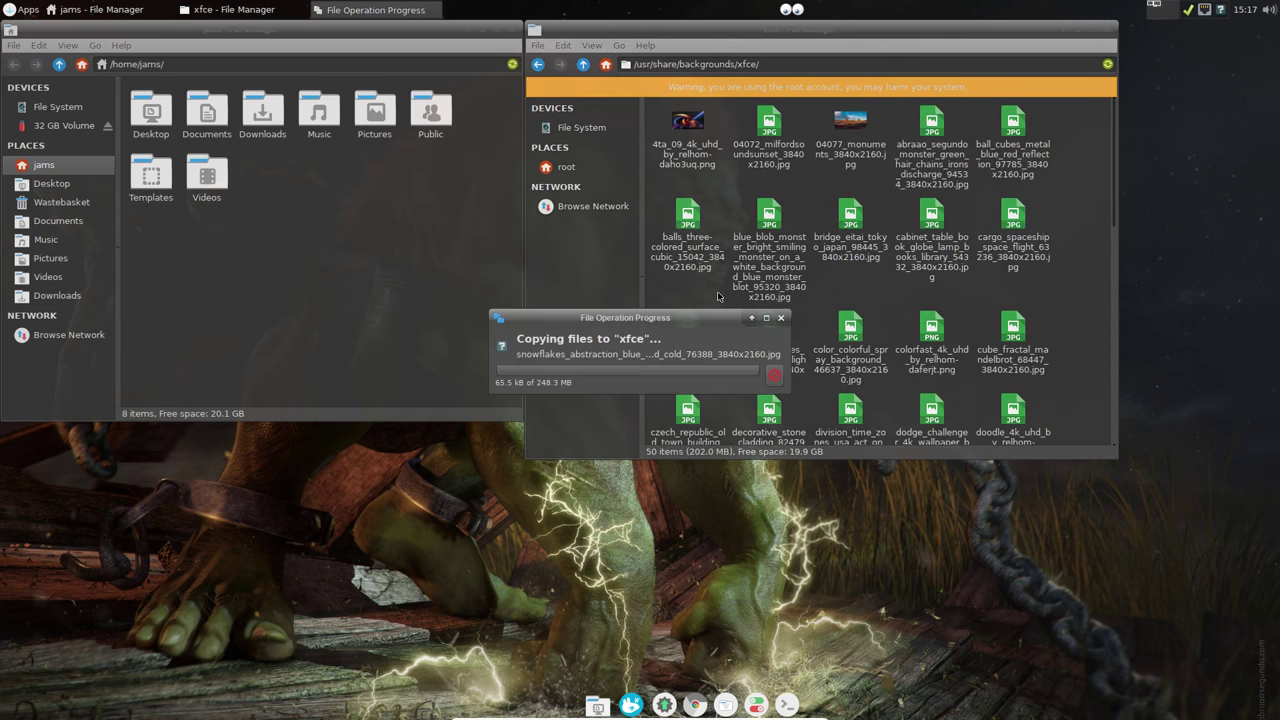
{"action": "left_click", "coordinate": [902, 372]}
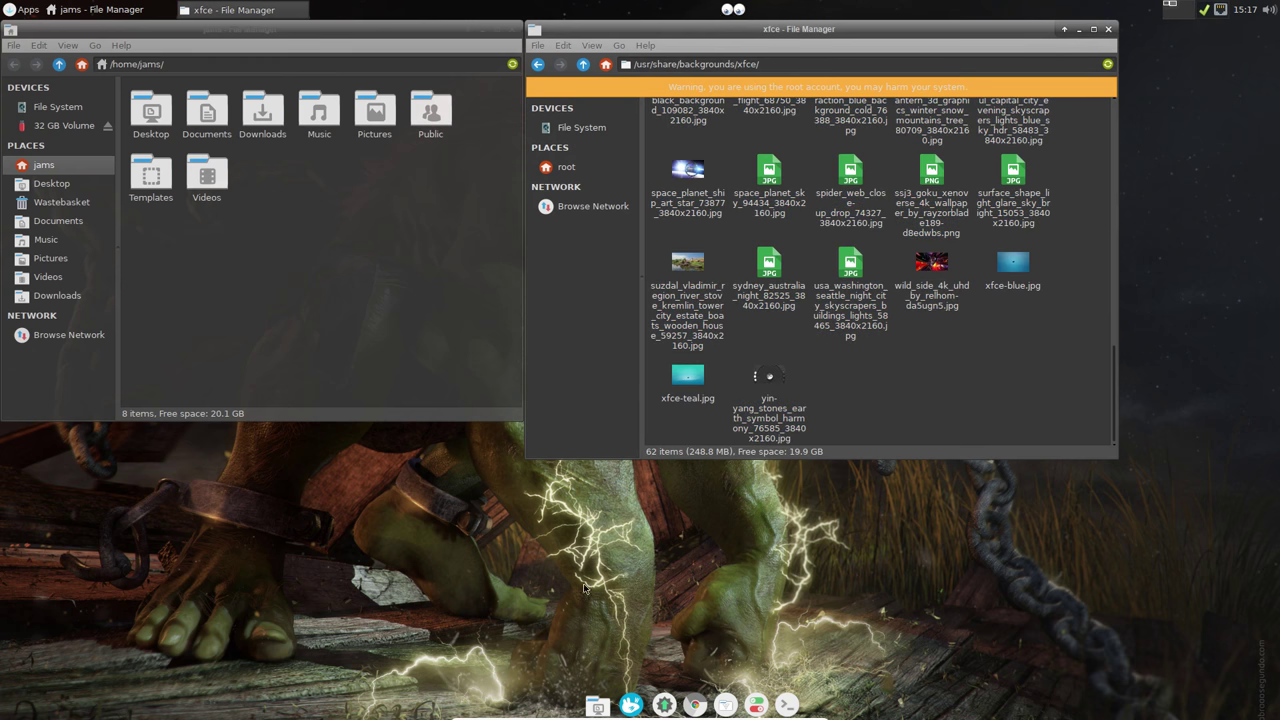
{"action": "left_click", "coordinate": [757, 705]}
Step: Set the desktop background source to the backgrounds folder
{"action": "left_click", "coordinate": [580, 237]}
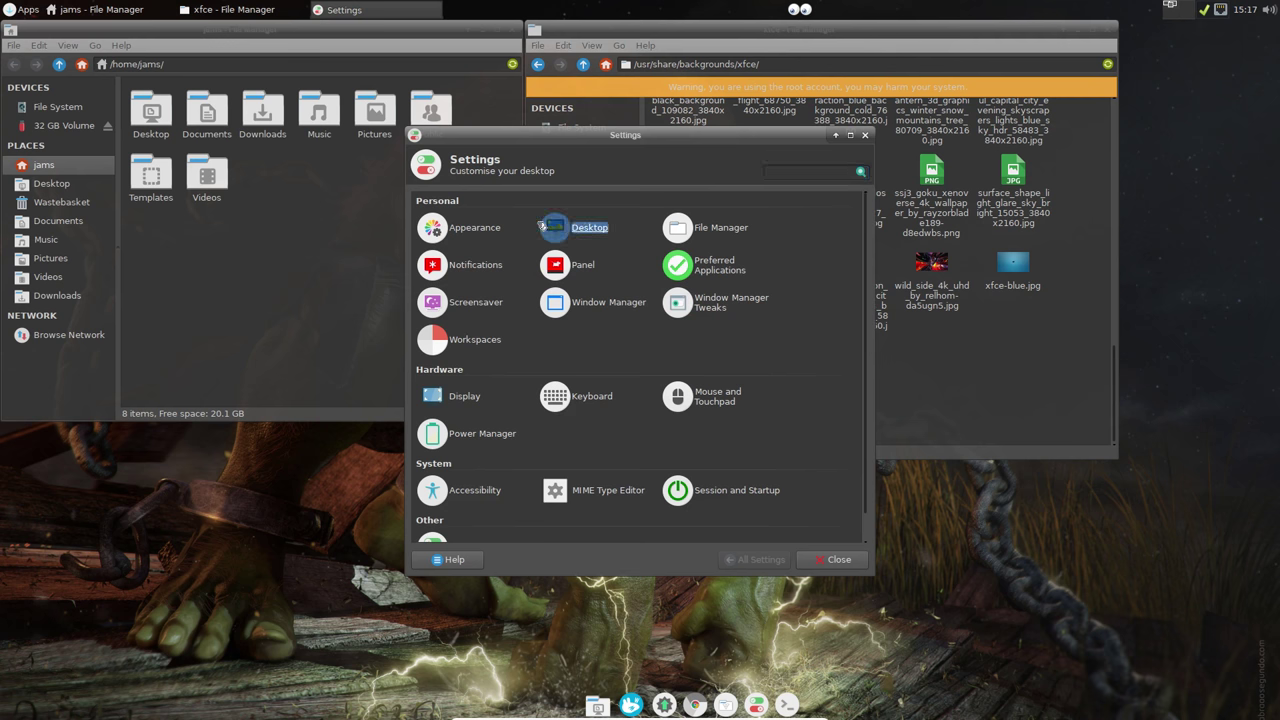
{"action": "left_click", "coordinate": [490, 204]}
{"action": "left_click", "coordinate": [443, 204]}
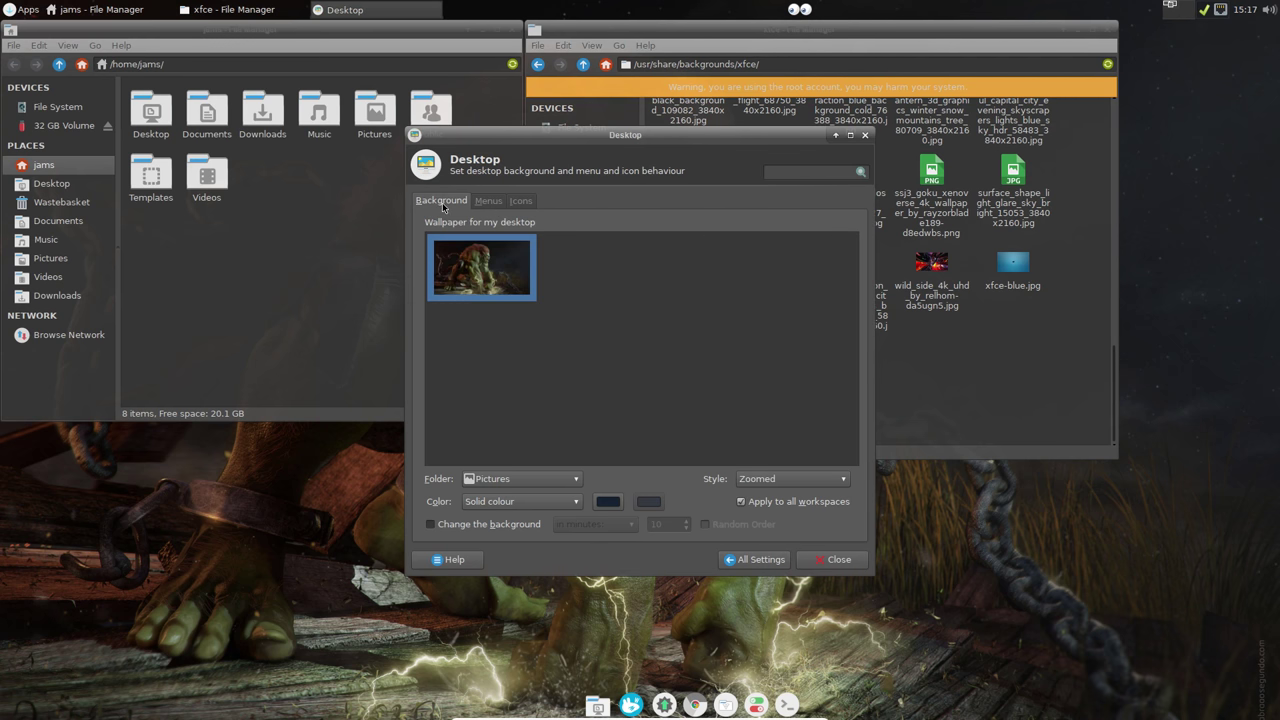
{"action": "left_click", "coordinate": [521, 478]}
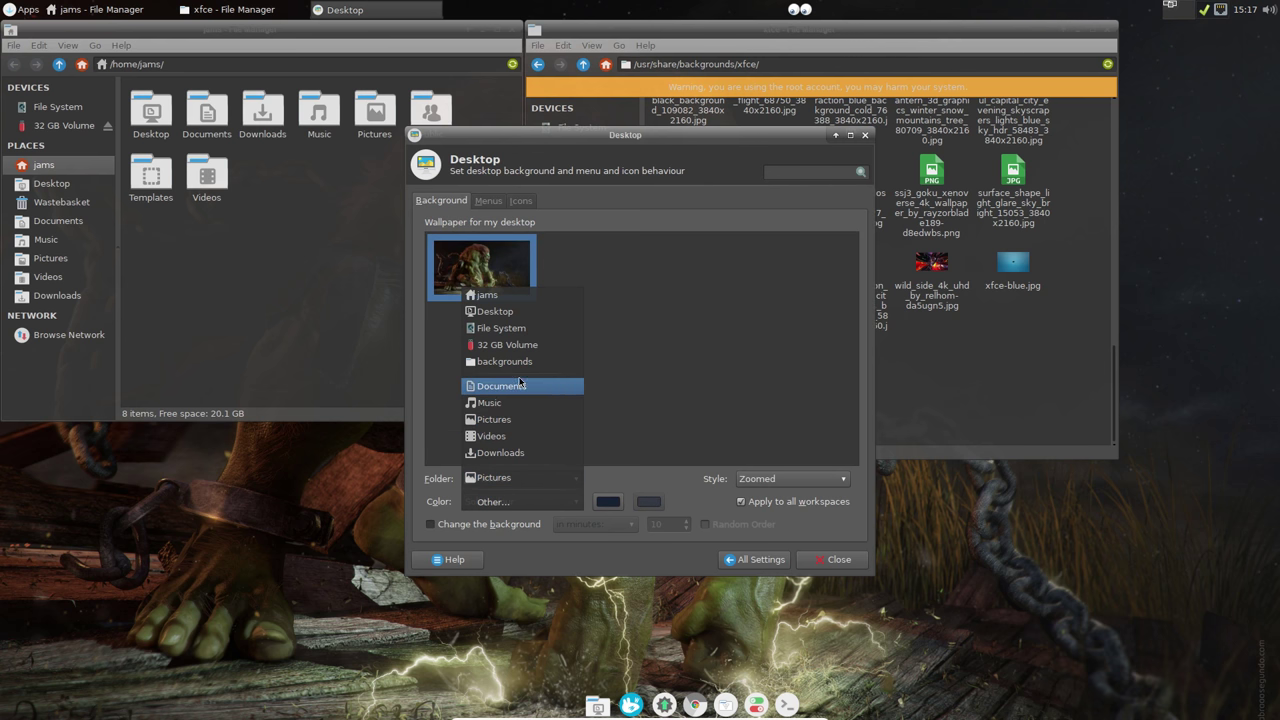
{"action": "left_click", "coordinate": [504, 361]}
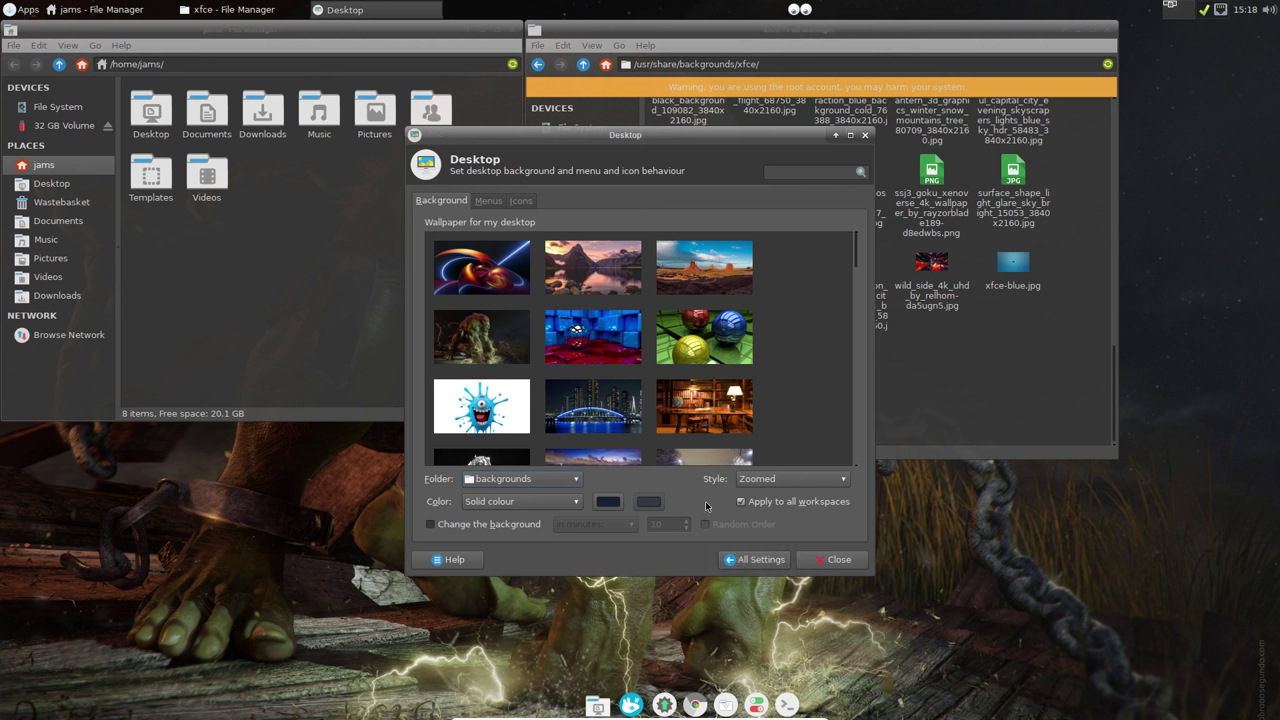
Step: Change the wallpaper every 1 minute in random order, then close settings and the root folder window
{"action": "left_click", "coordinate": [432, 524]}
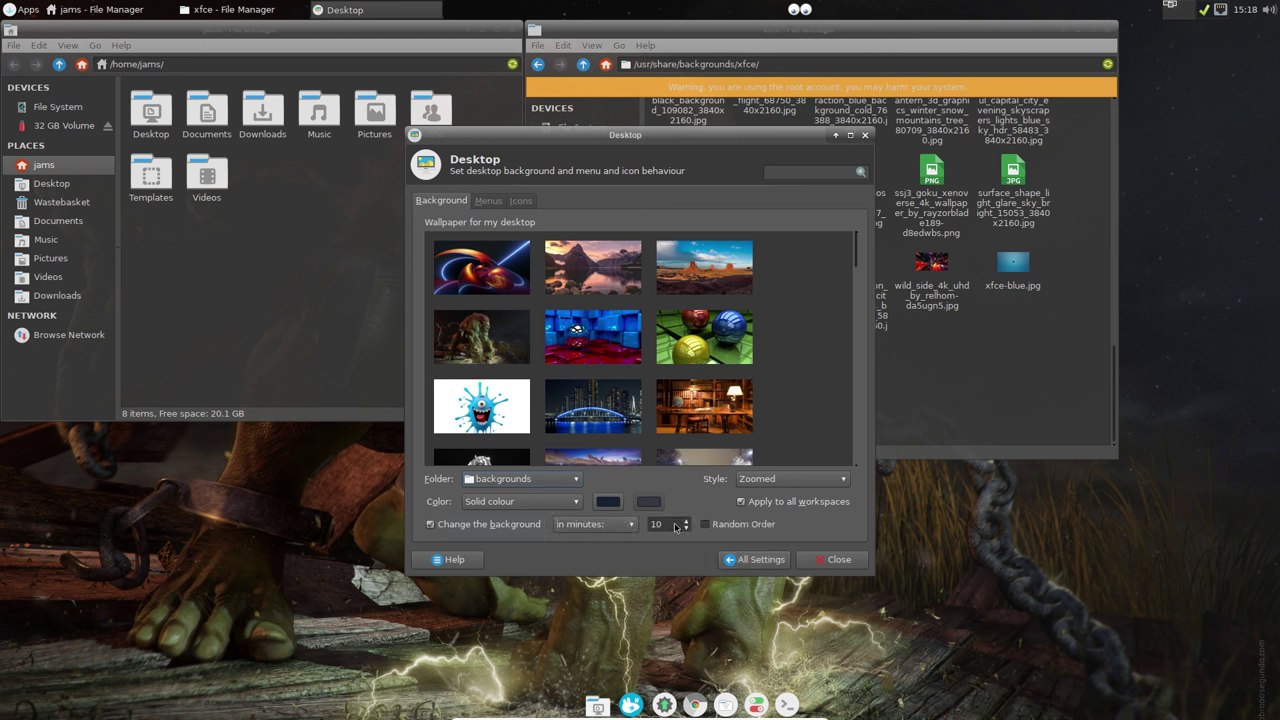
{"action": "left_click", "coordinate": [685, 528]}
{"action": "left_click", "coordinate": [703, 524]}
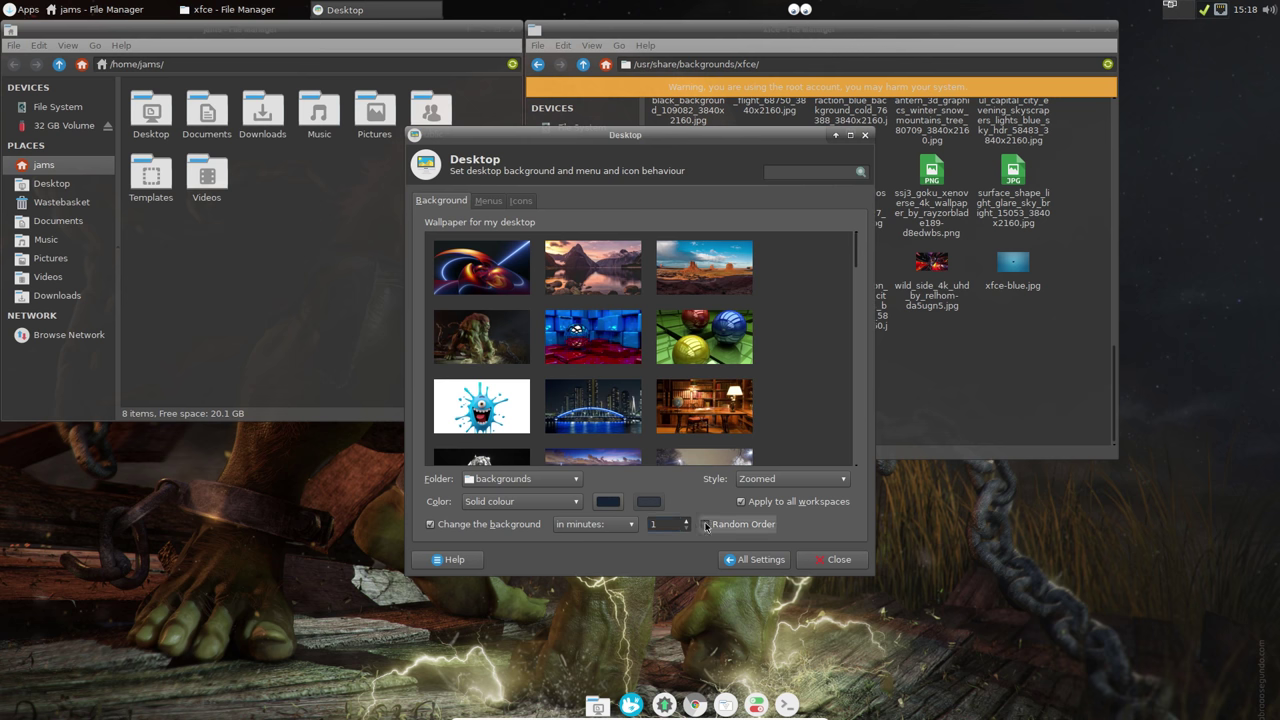
{"action": "left_click", "coordinate": [829, 561]}
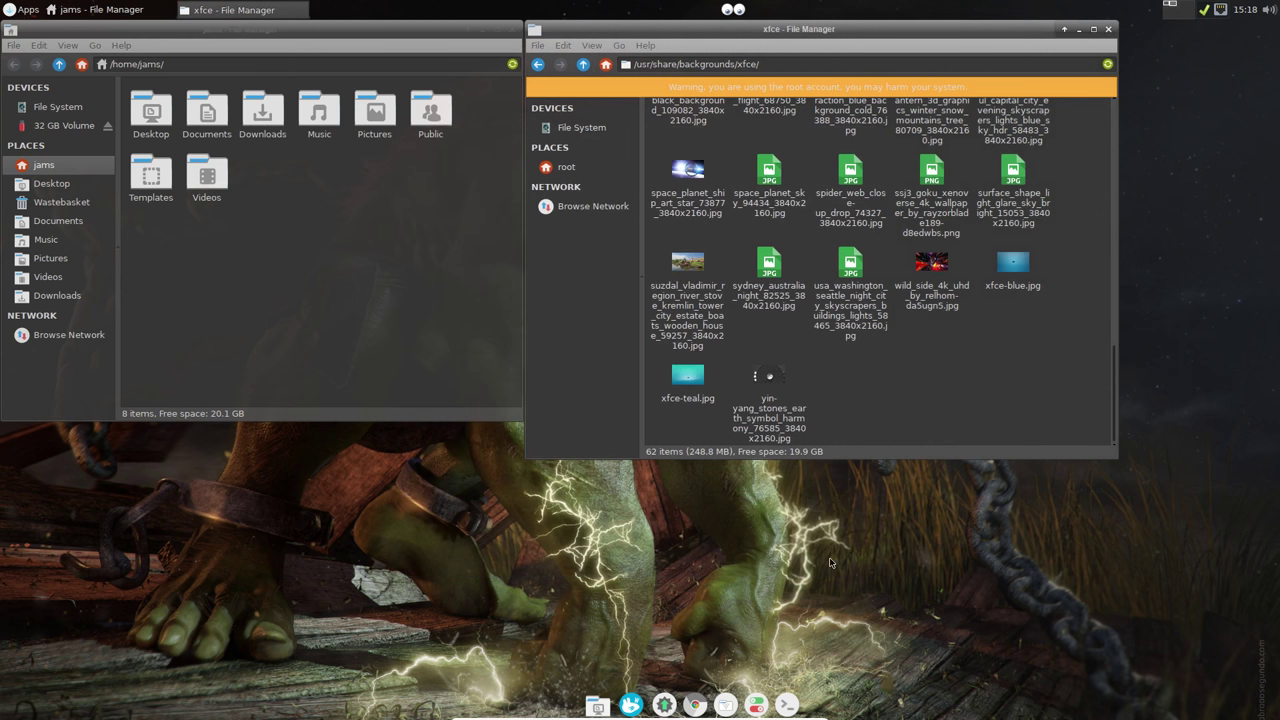
{"action": "left_click", "coordinate": [1108, 30]}
{"action": "left_click_drag", "start_coordinate": [381, 35], "coordinate": [790, 123]}
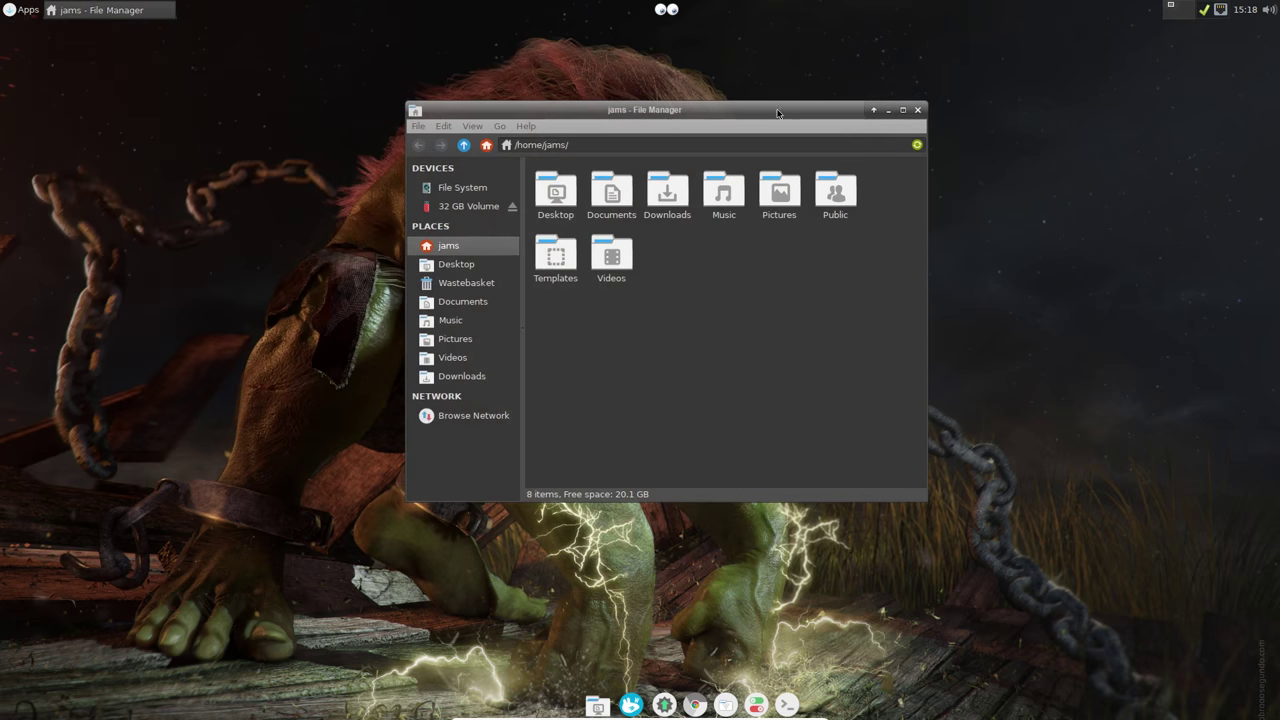
{"action": "left_click", "coordinate": [921, 117]}
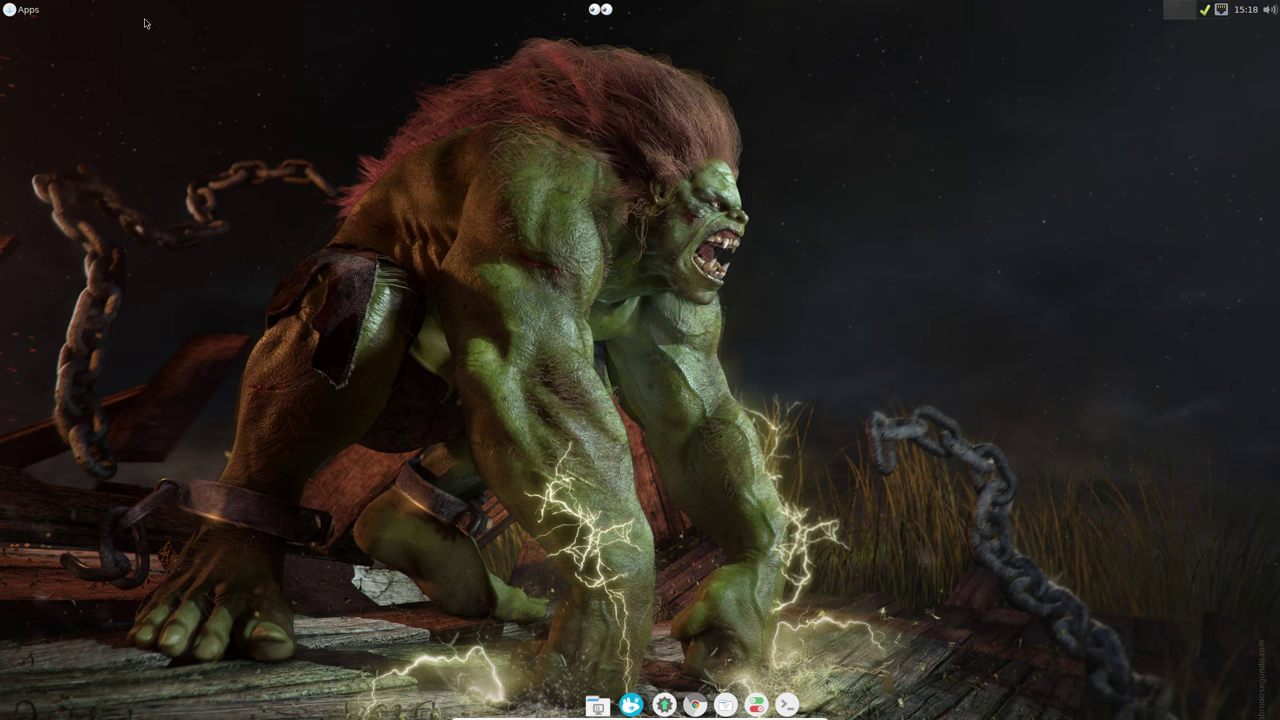
{"action": "left_click", "coordinate": [33, 10]}
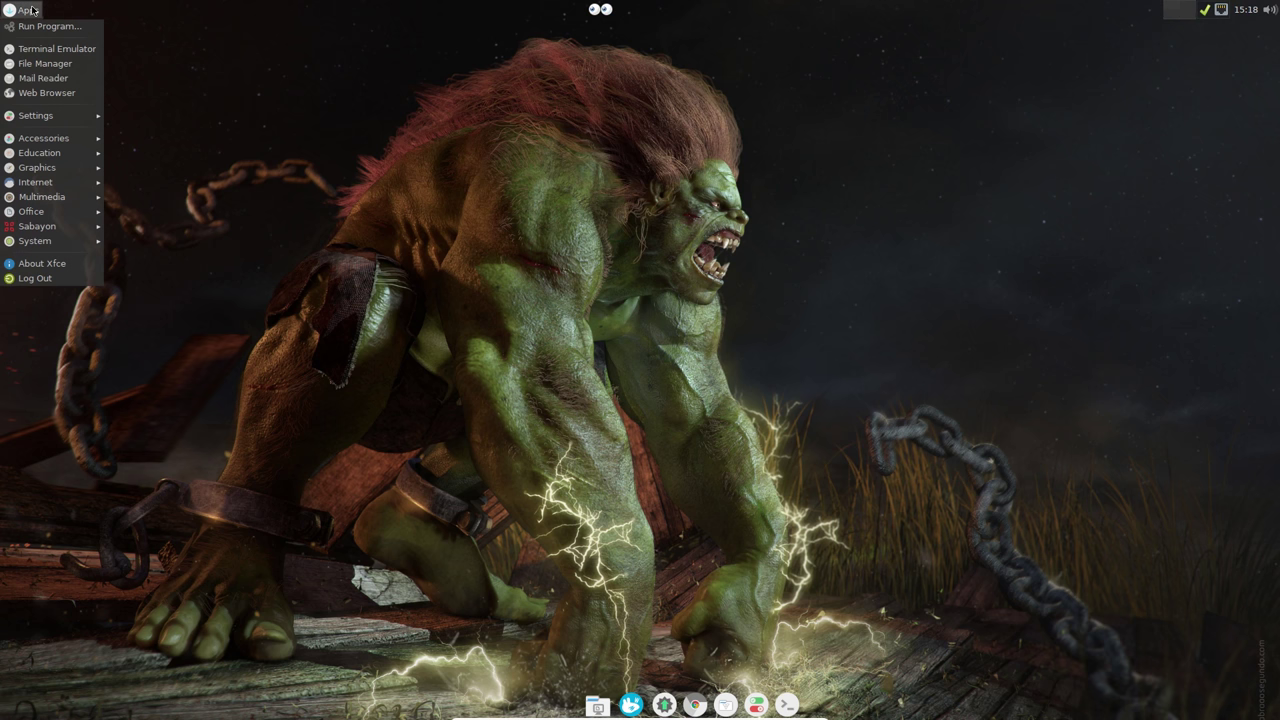
{"action": "mouse_move", "coordinate": [45, 241]}
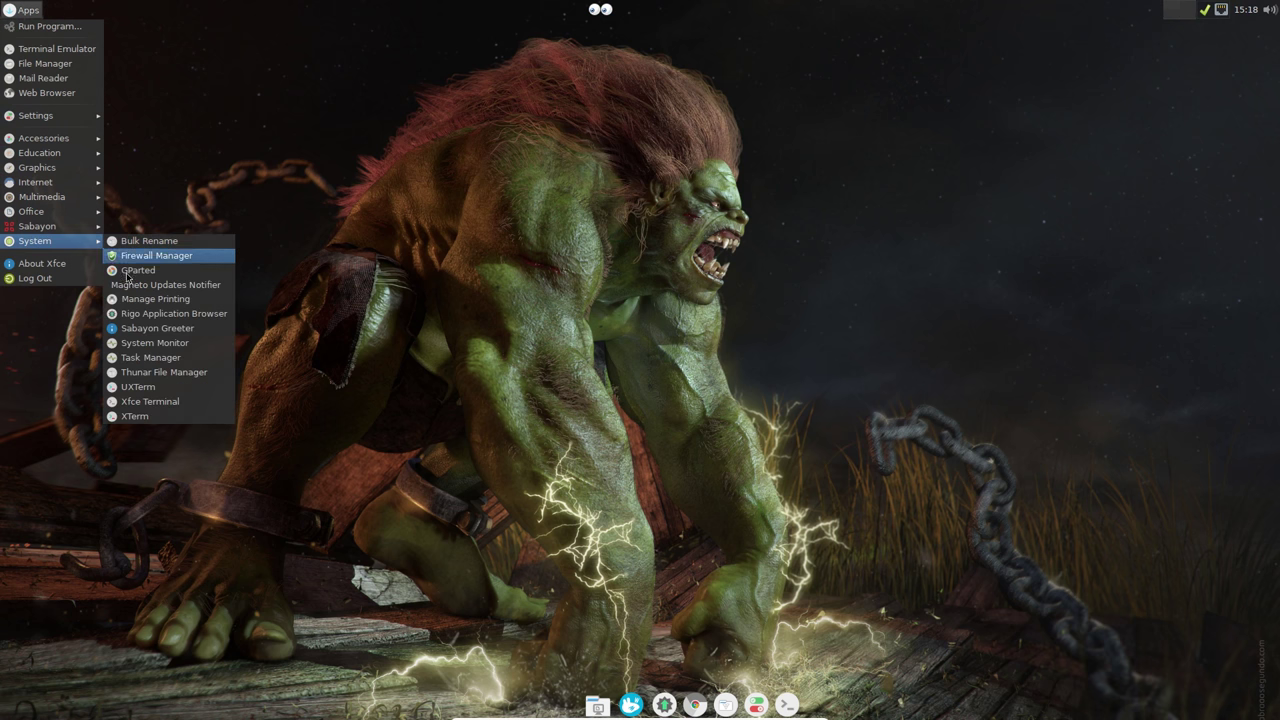
{"action": "left_click", "coordinate": [214, 315]}
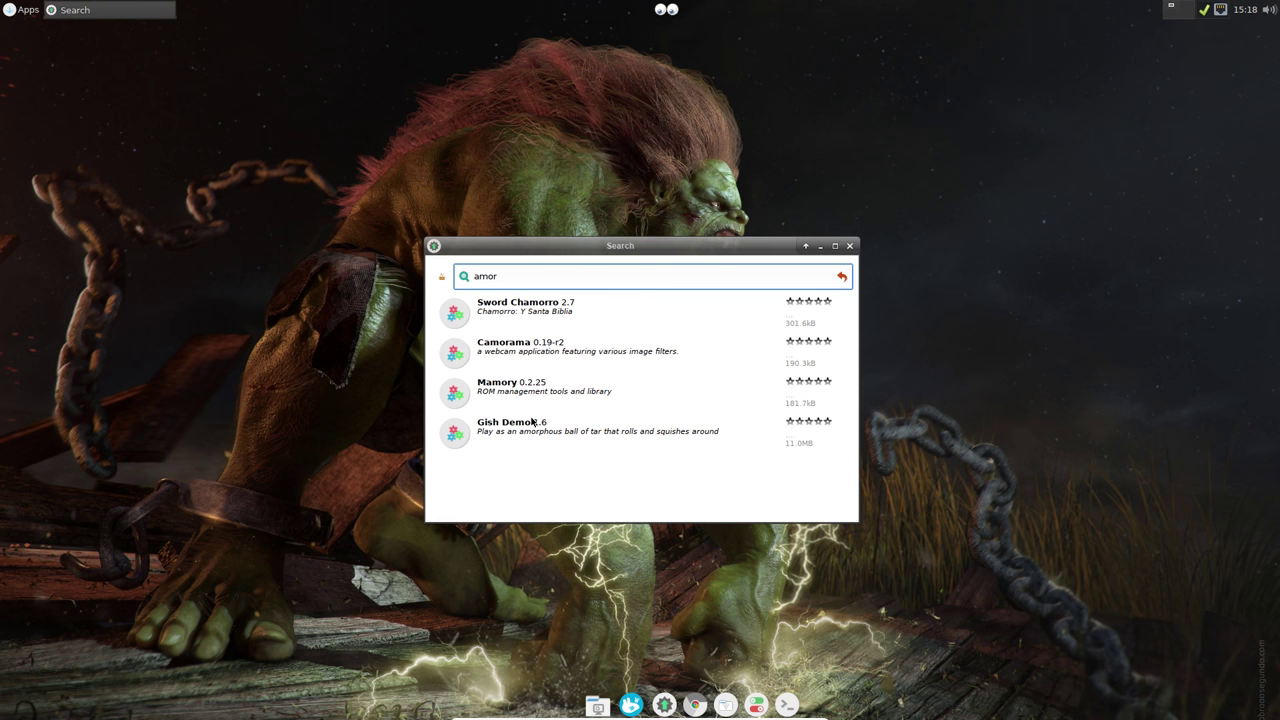
{"action": "left_click", "coordinate": [849, 246]}
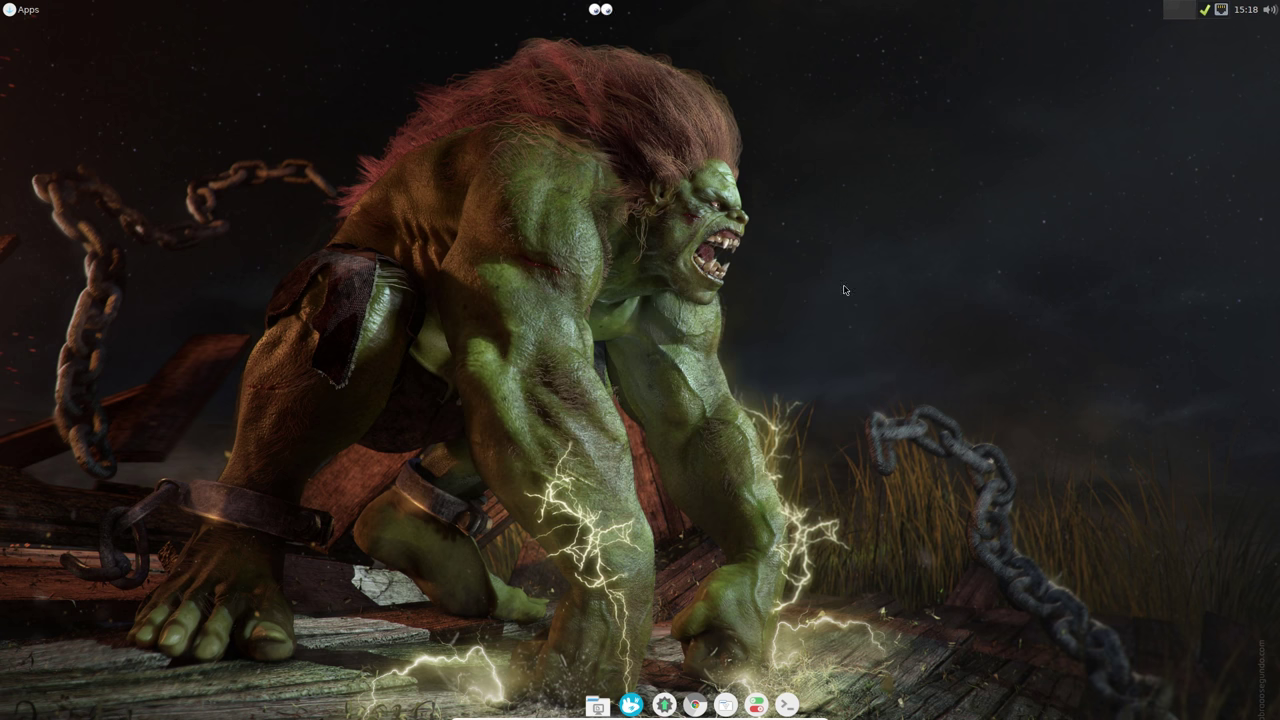
{"action": "left_click", "coordinate": [20, 14]}
{"action": "mouse_move", "coordinate": [50, 244]}
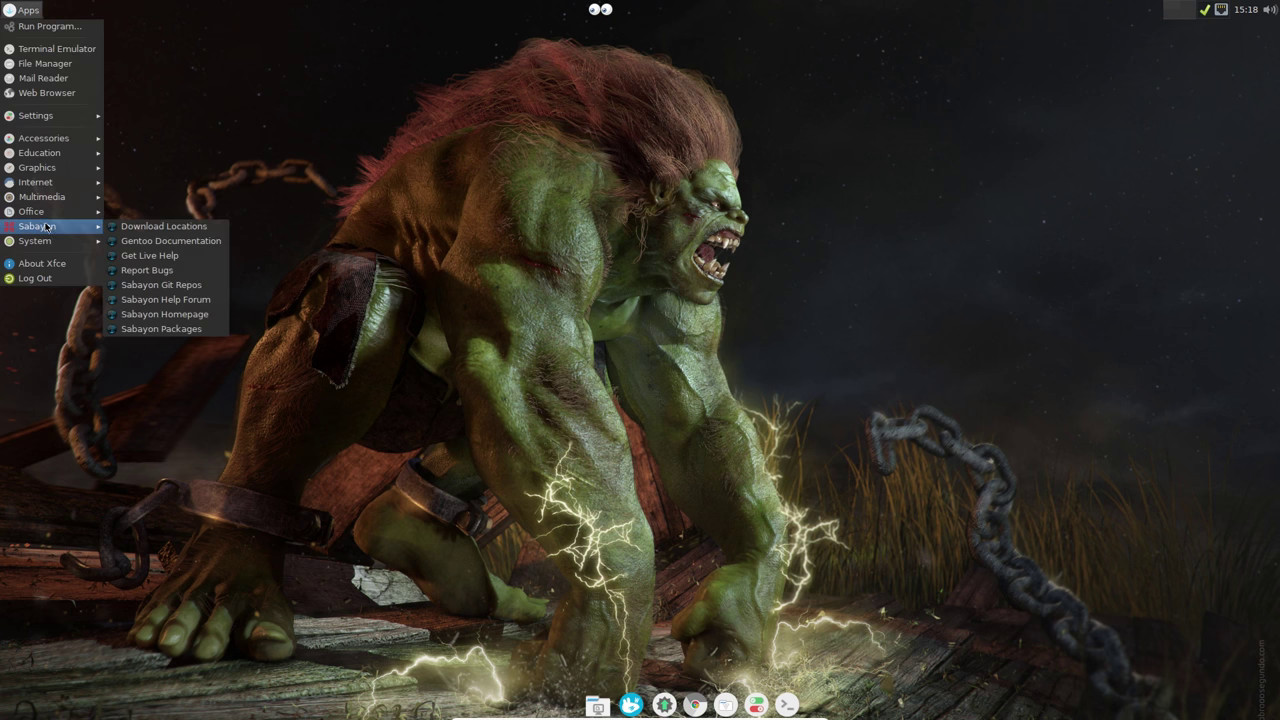
{"action": "left_click", "coordinate": [661, 497]}
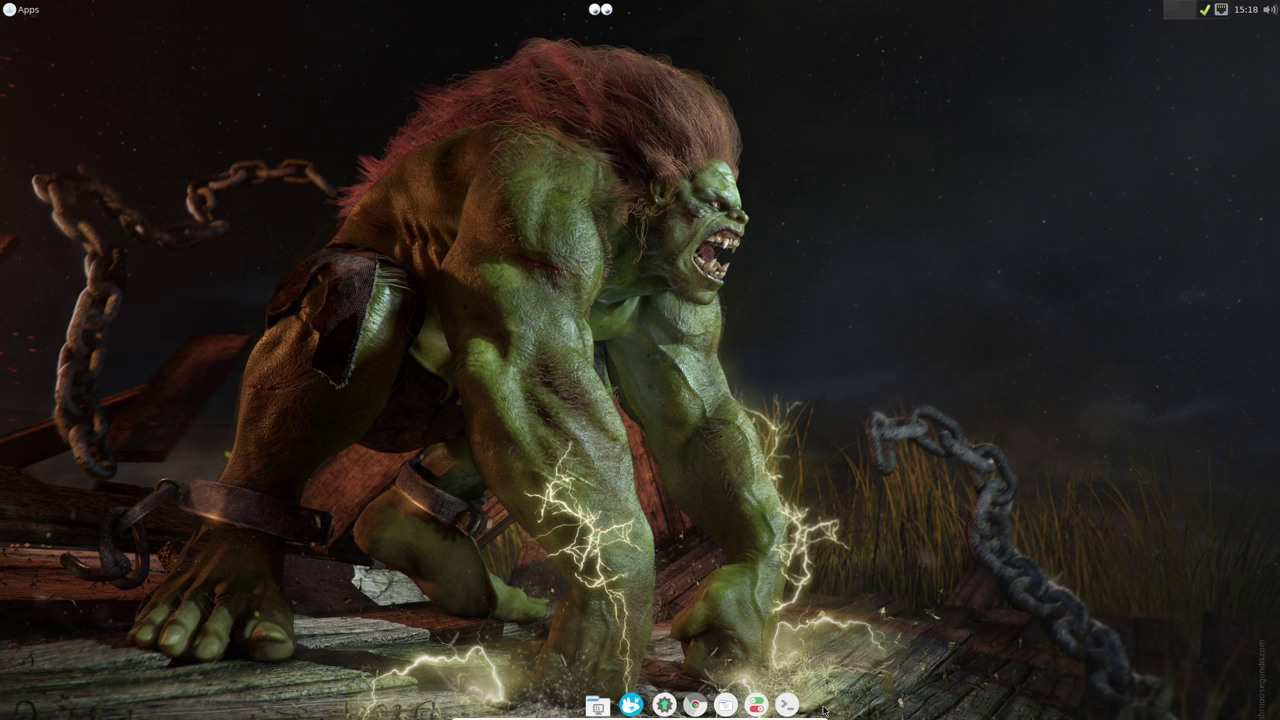
Step: Add the Action Buttons plugin to the dock through Panel Preferences
{"action": "right_click", "coordinate": [769, 696]}
{"action": "mouse_move", "coordinate": [805, 686]}
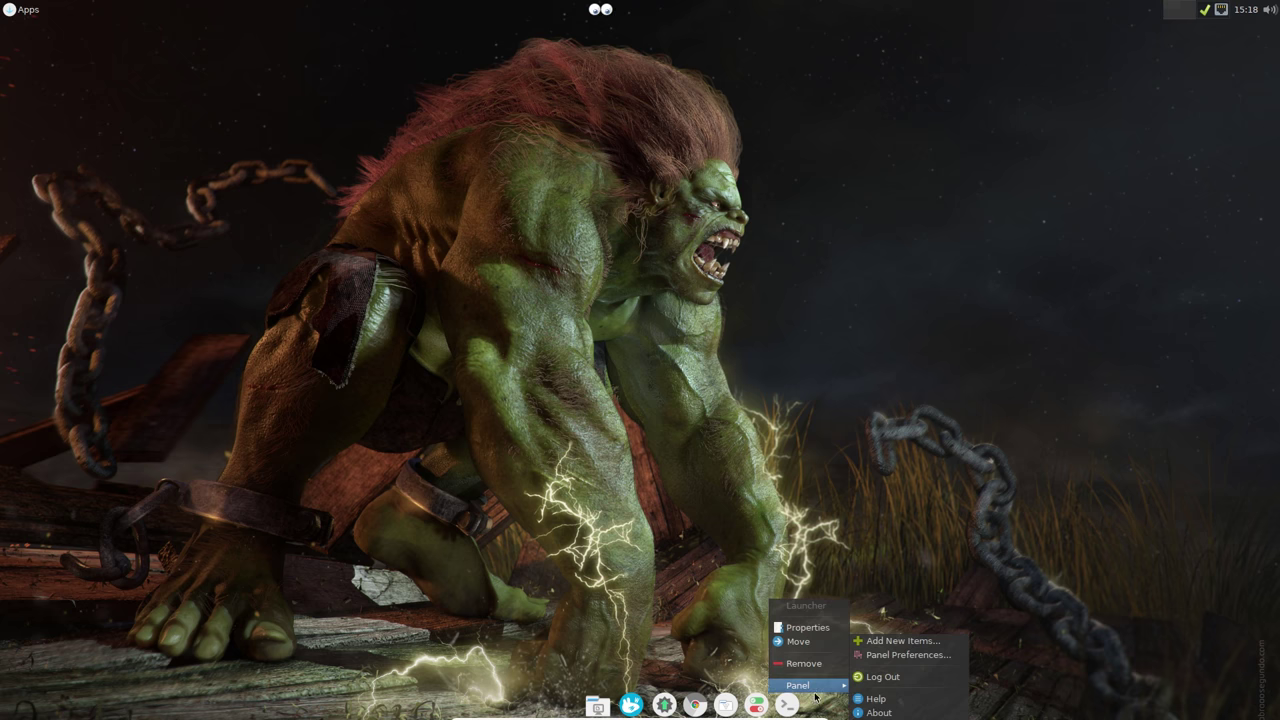
{"action": "left_click", "coordinate": [902, 655]}
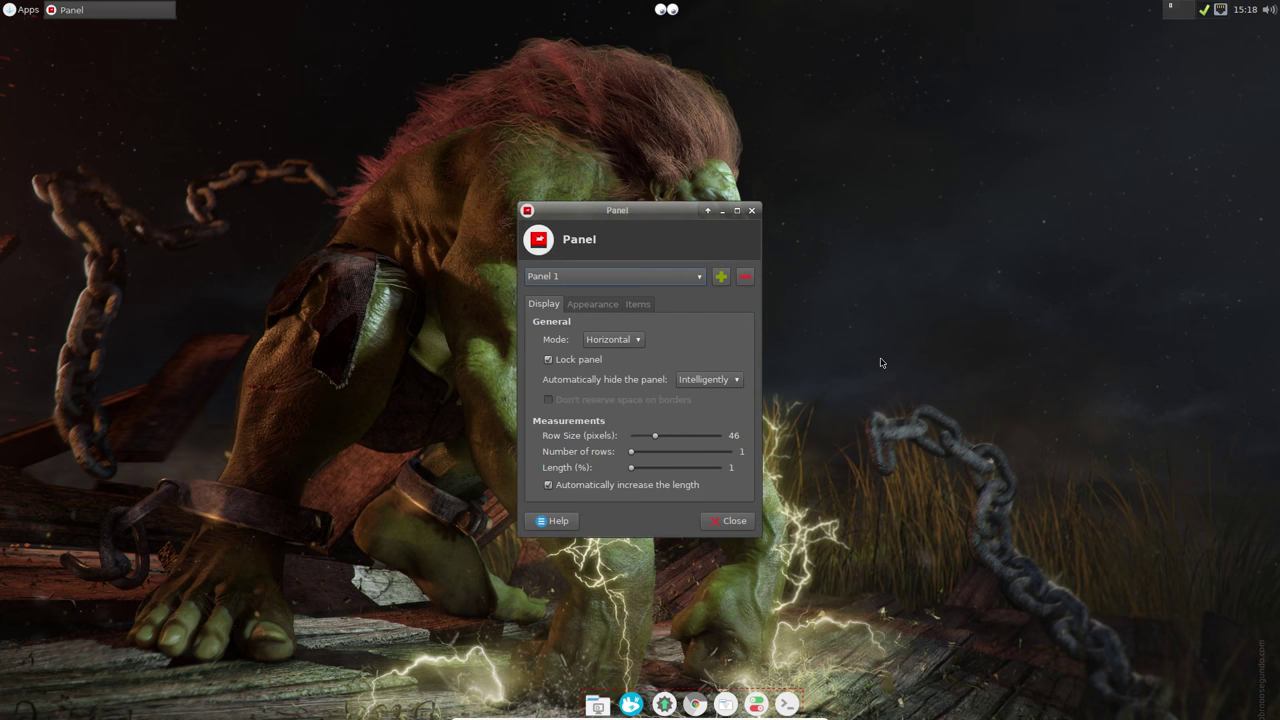
{"action": "left_click", "coordinate": [645, 304]}
{"action": "left_click", "coordinate": [740, 374]}
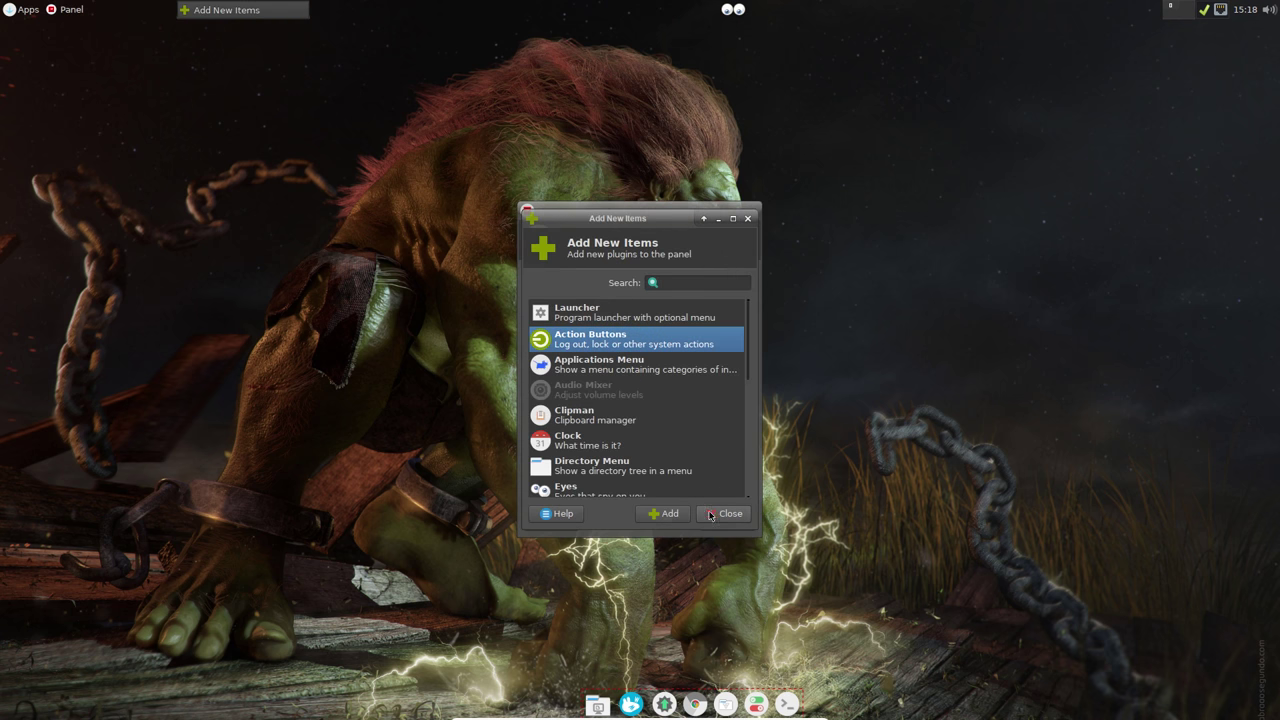
{"action": "left_click", "coordinate": [669, 515]}
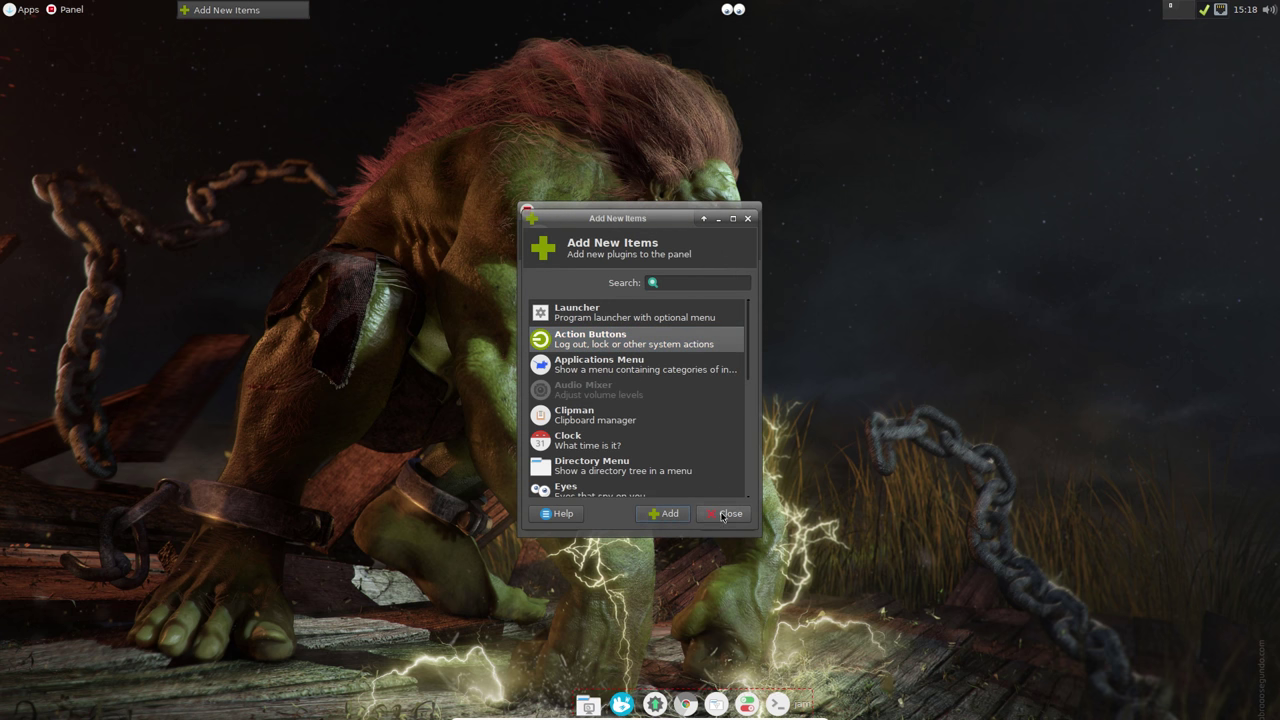
{"action": "left_click", "coordinate": [722, 515]}
{"action": "left_click", "coordinate": [733, 521]}
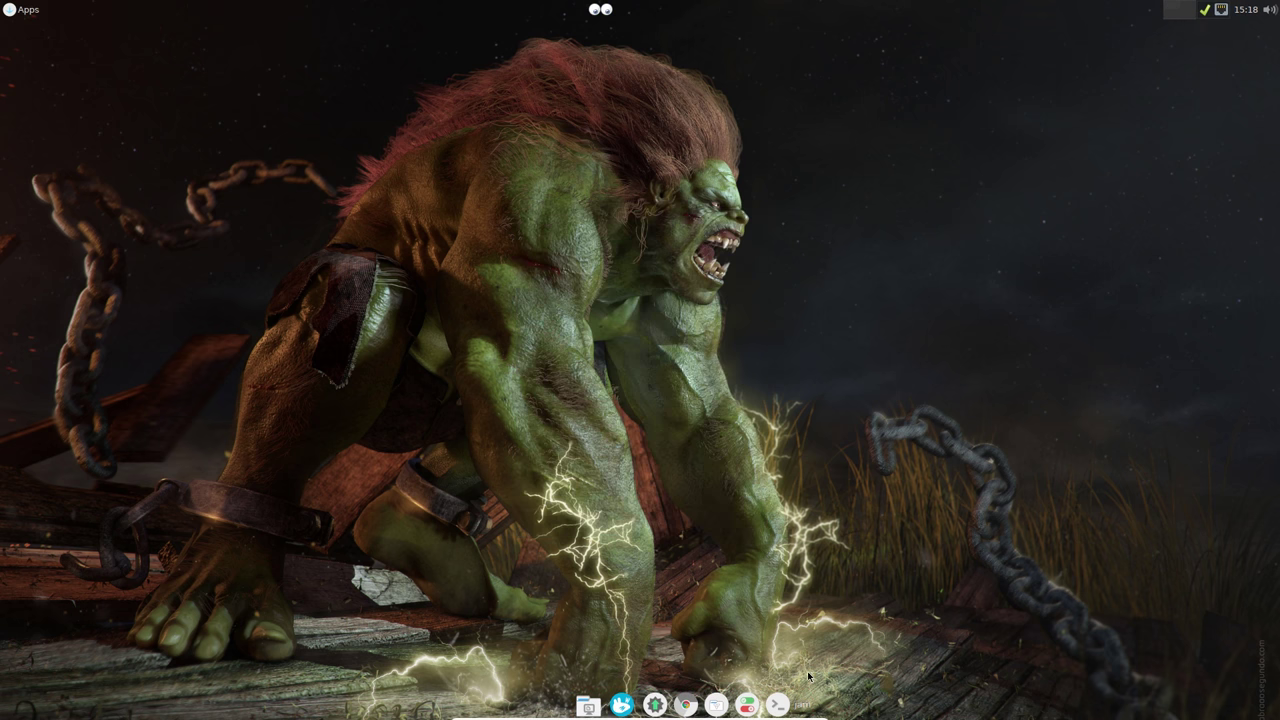
Step: Show Action Buttons as separate buttons, hiding Lock Screen, Switch User, a separator and Suspend
{"action": "right_click", "coordinate": [806, 707]}
{"action": "left_click", "coordinate": [840, 636]}
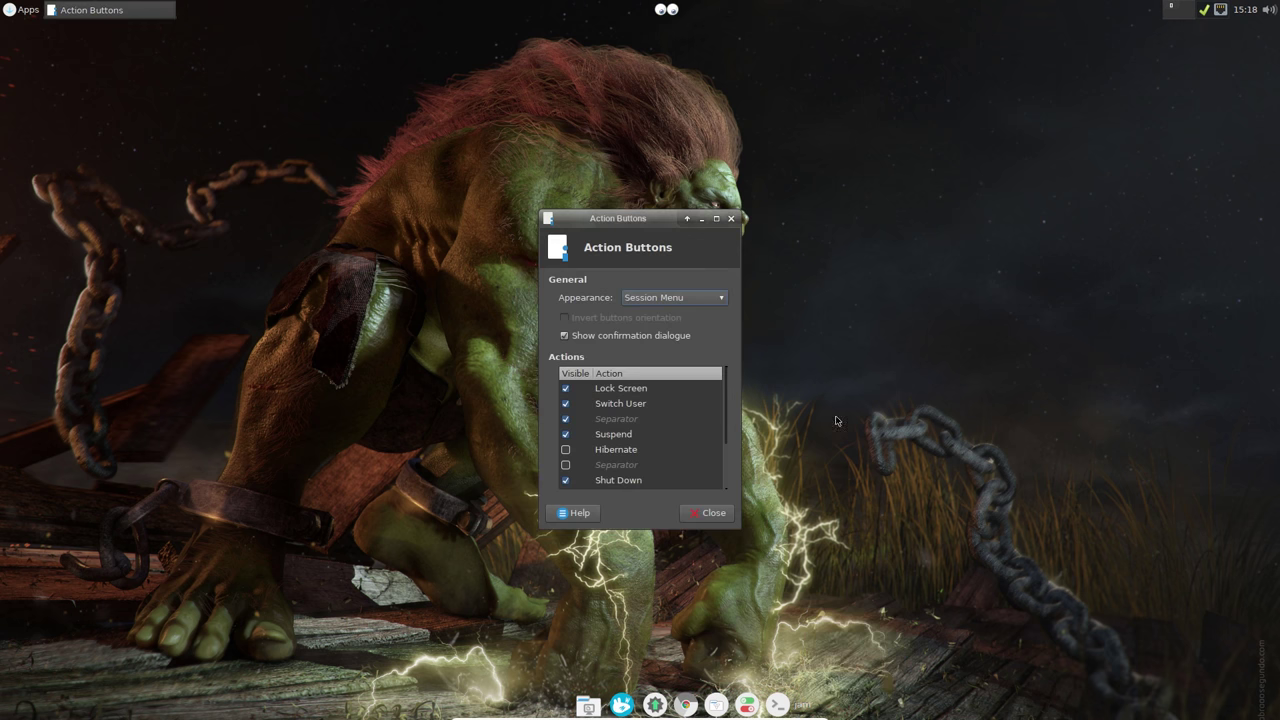
{"action": "left_click", "coordinate": [657, 297]}
{"action": "left_click", "coordinate": [657, 279]}
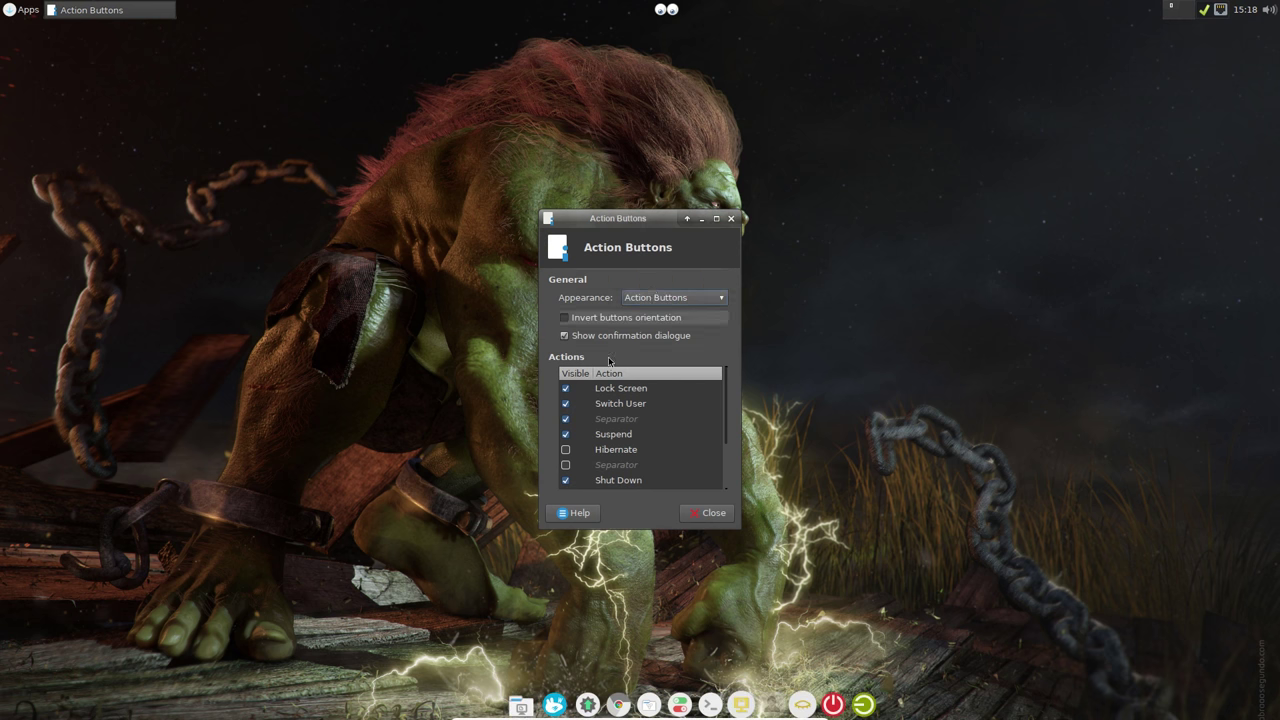
{"action": "left_click", "coordinate": [565, 388]}
{"action": "left_click", "coordinate": [565, 403]}
{"action": "left_click", "coordinate": [565, 418]}
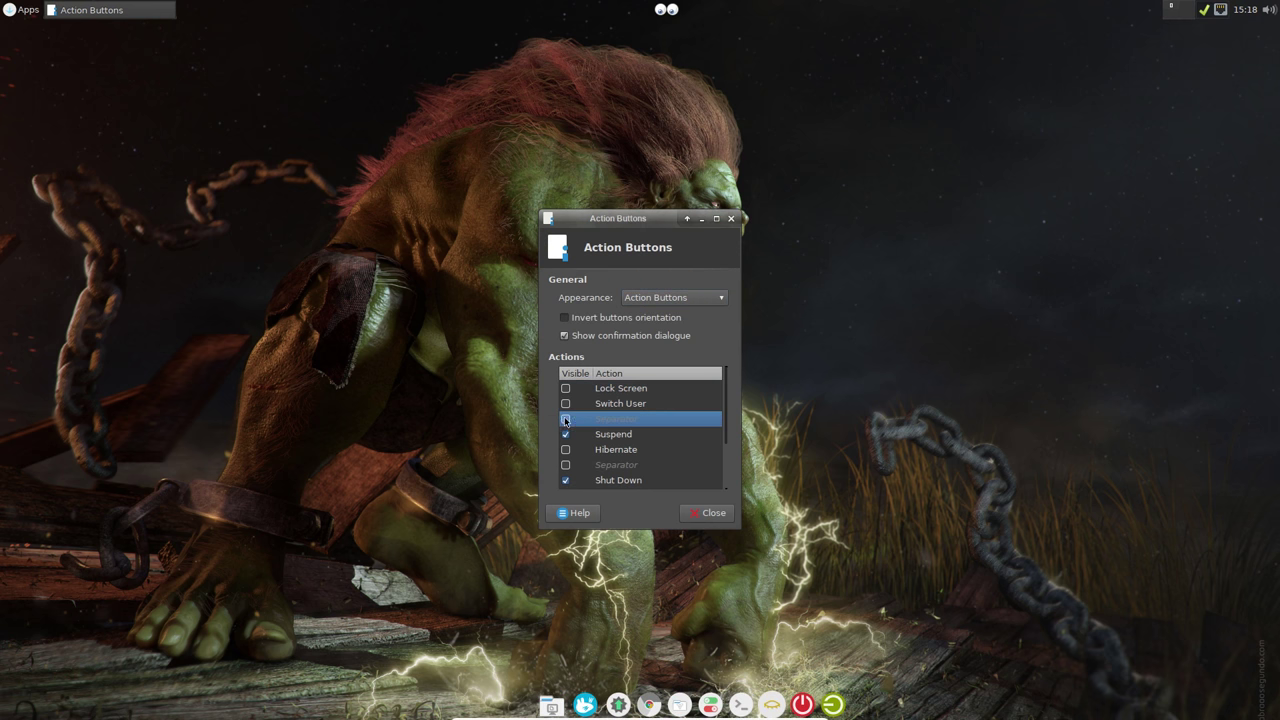
{"action": "left_click", "coordinate": [565, 434]}
Step: Enable the Restart button, hide the separator below it, and close the properties
{"action": "scroll", "coordinate": [592, 475], "scroll_direction": "down", "scroll_amount": 2}
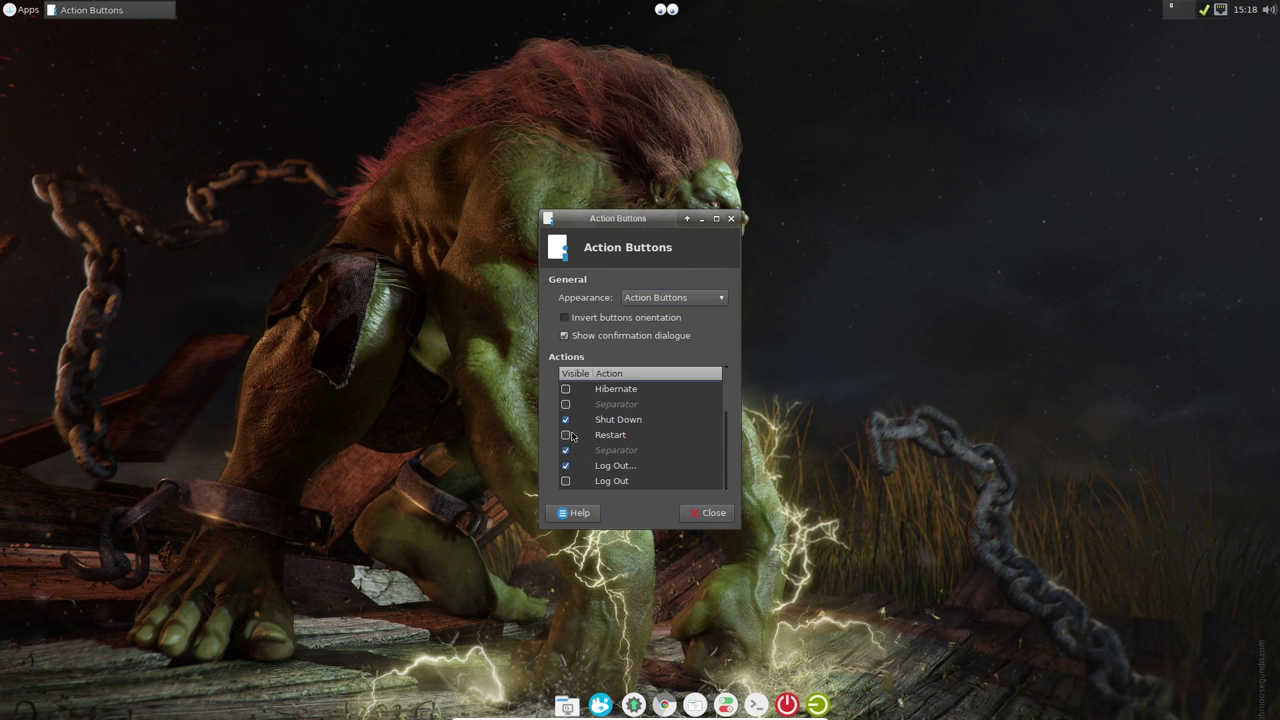
{"action": "left_click", "coordinate": [566, 435]}
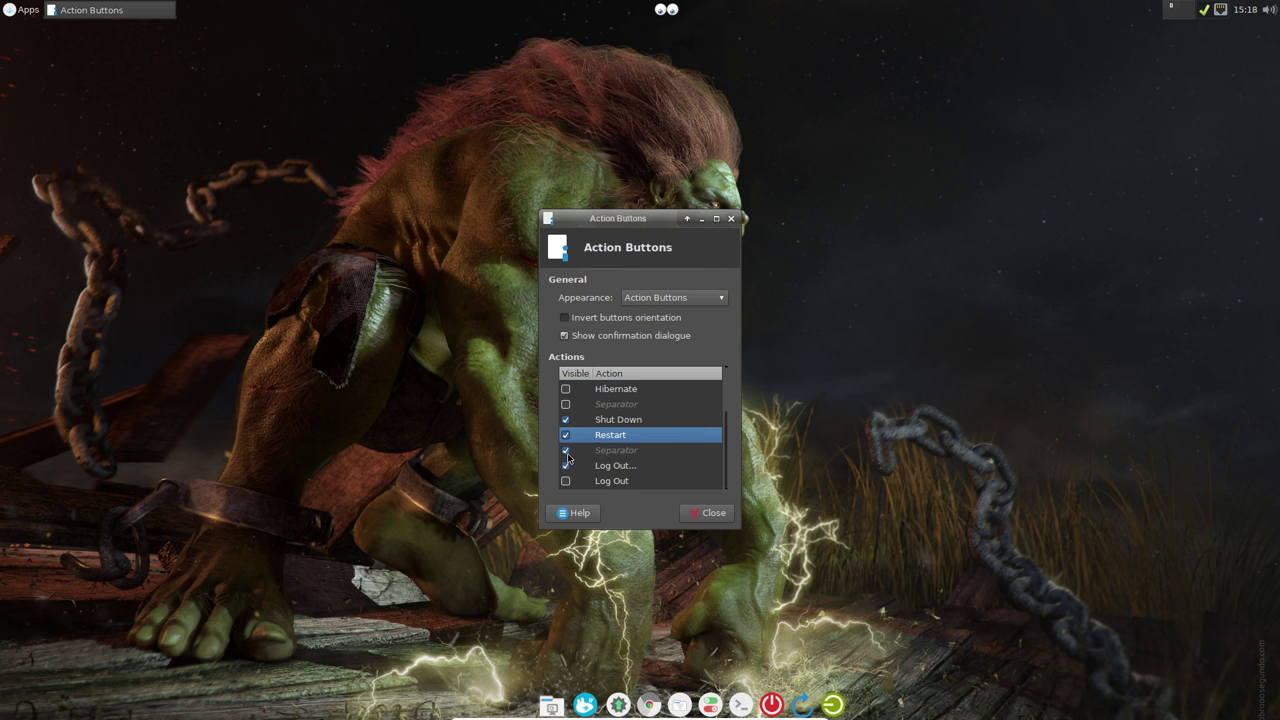
{"action": "left_click", "coordinate": [566, 451]}
{"action": "left_click", "coordinate": [710, 513]}
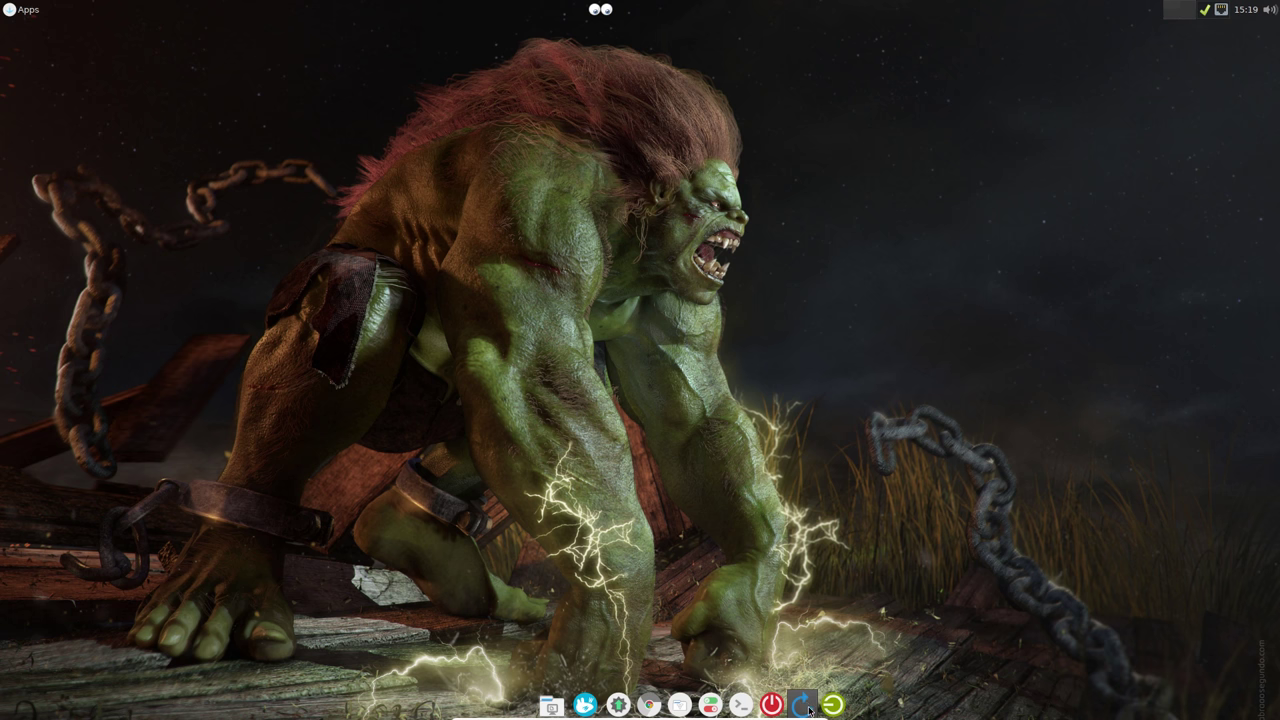
Step: Shut down the Sabayon virtual machine and close VirtualBox Manager with Alt+F4
{"action": "left_click", "coordinate": [772, 705]}
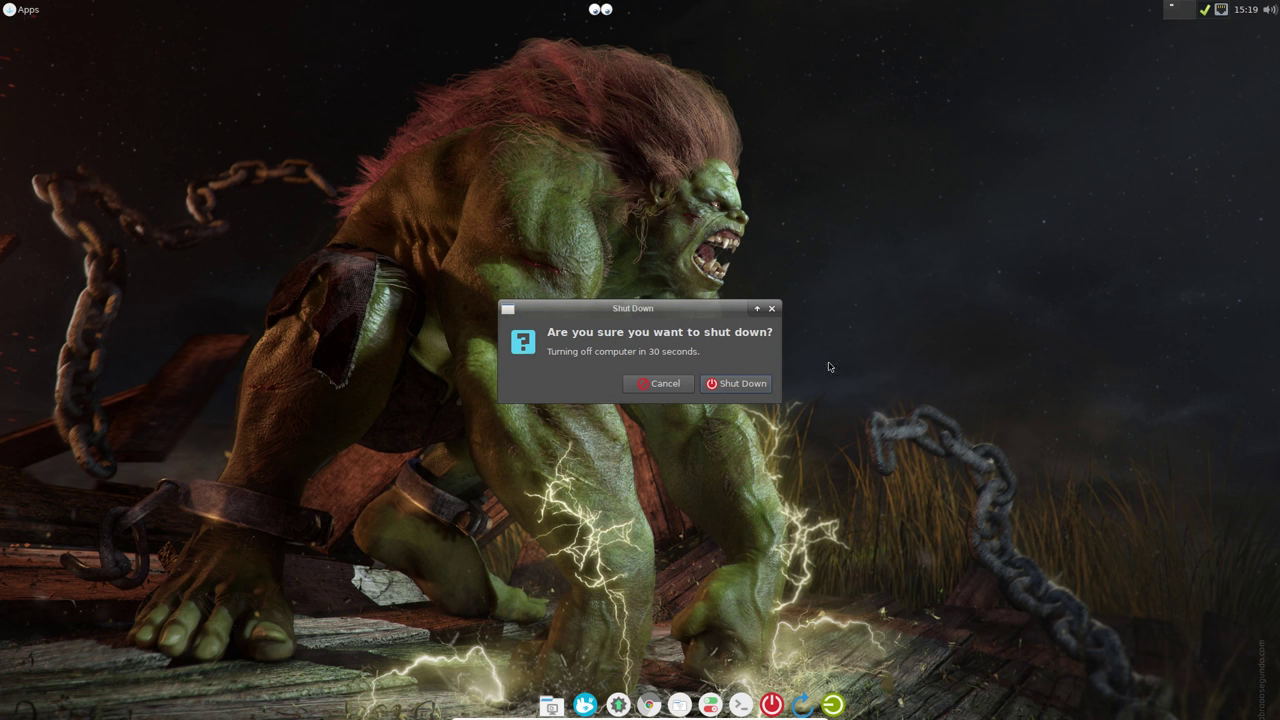
{"action": "left_click", "coordinate": [739, 385]}
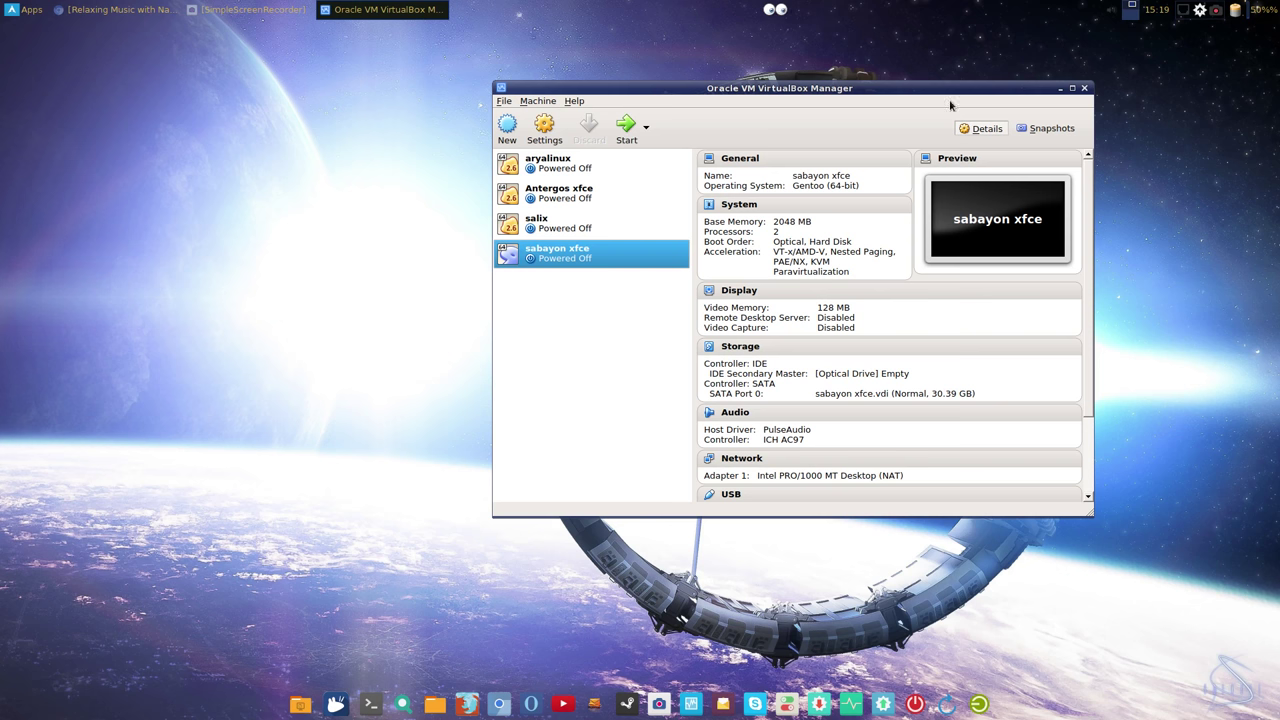
{"action": "key", "text": "alt+F4"}
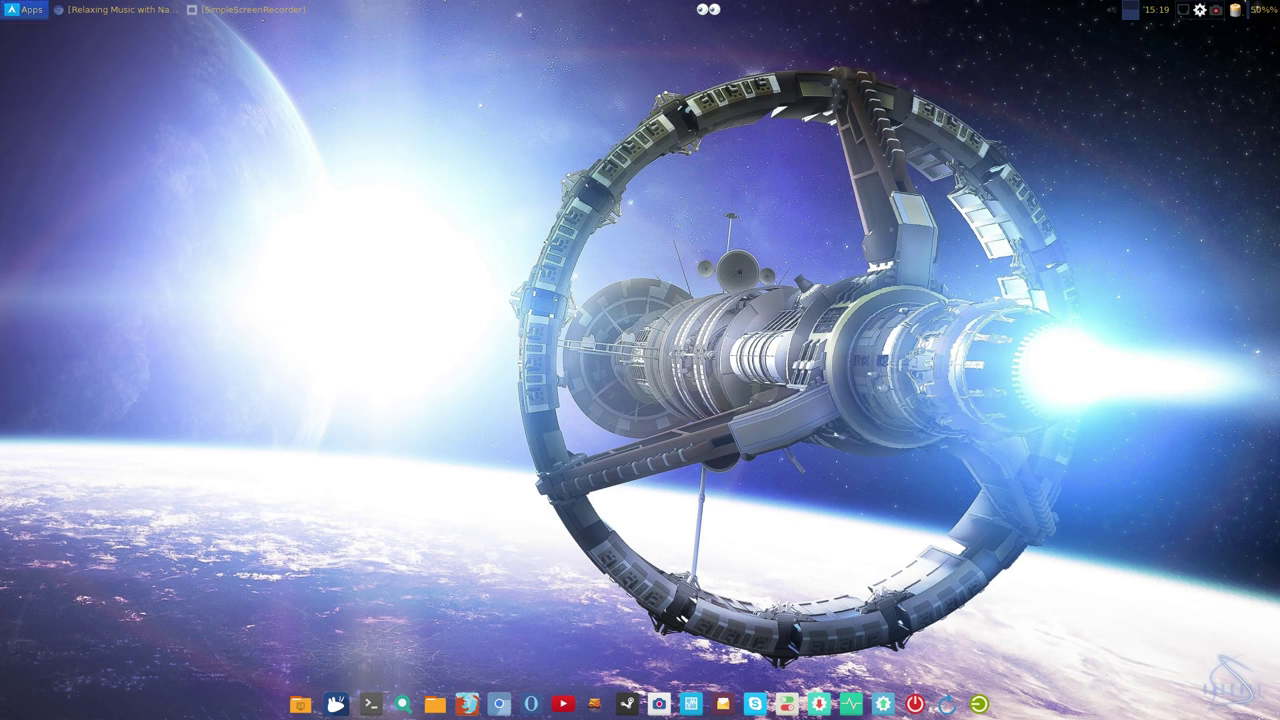
Step: Open the file manager, enter the Compiz Launcher folder and start its compiz launcher
{"action": "left_click", "coordinate": [30, 10]}
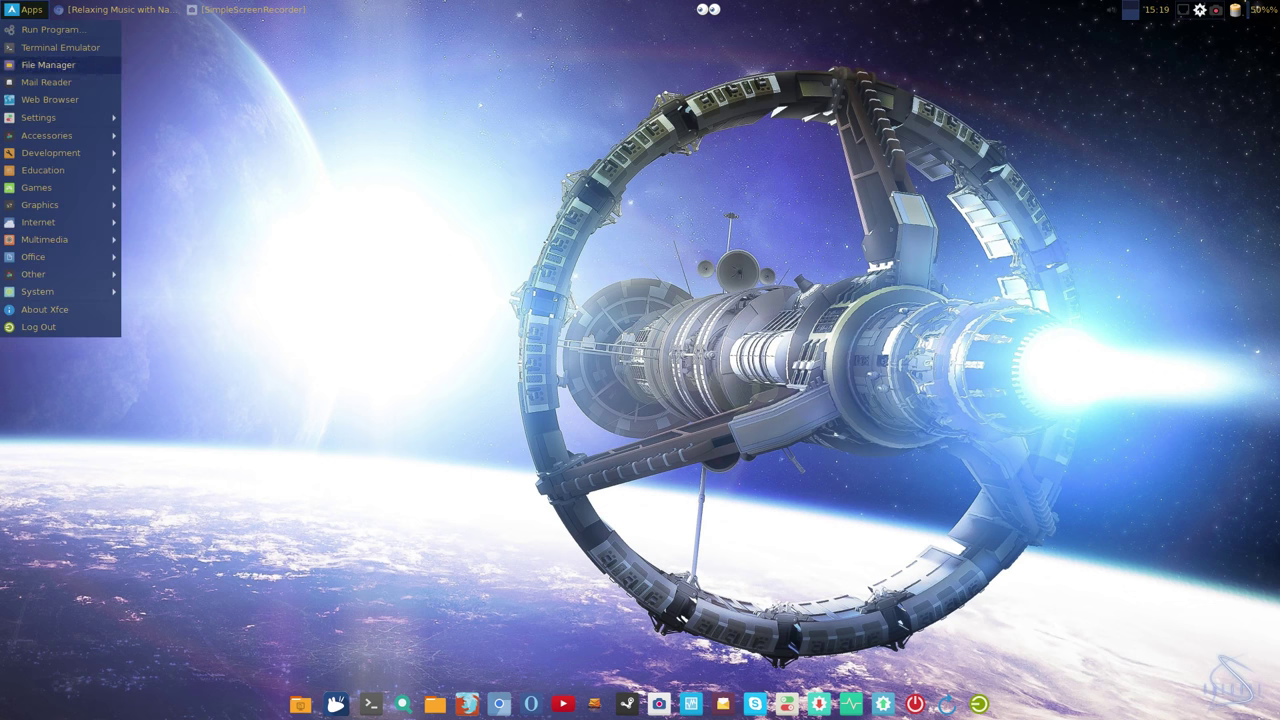
{"action": "left_click", "coordinate": [50, 55]}
{"action": "left_click_drag", "start_coordinate": [268, 28], "coordinate": [508, 86]}
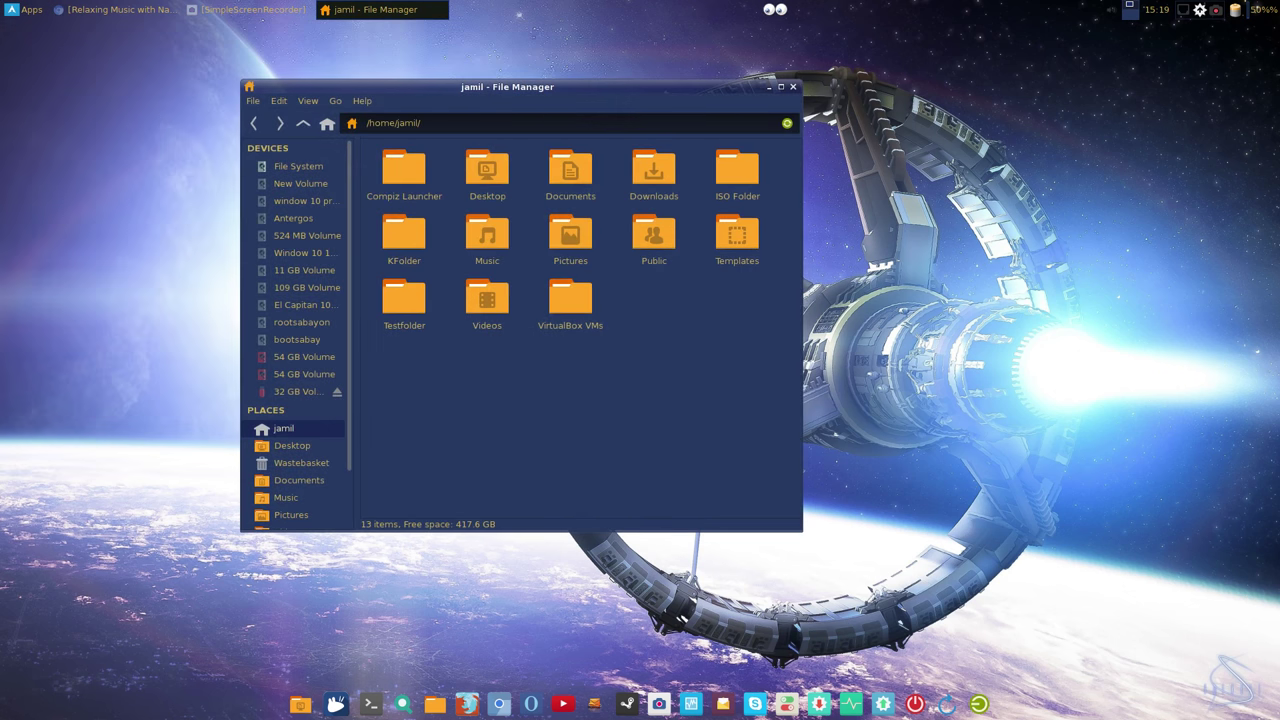
{"action": "double_click", "coordinate": [404, 170]}
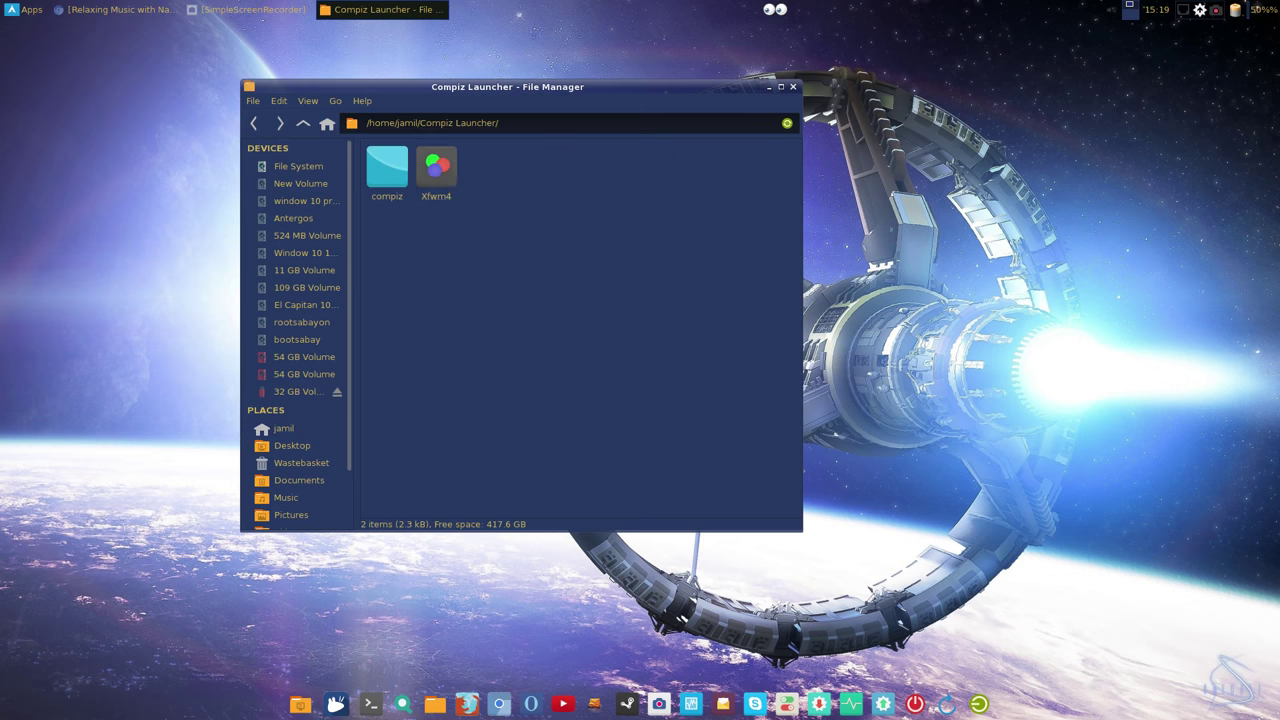
{"action": "double_click", "coordinate": [387, 155]}
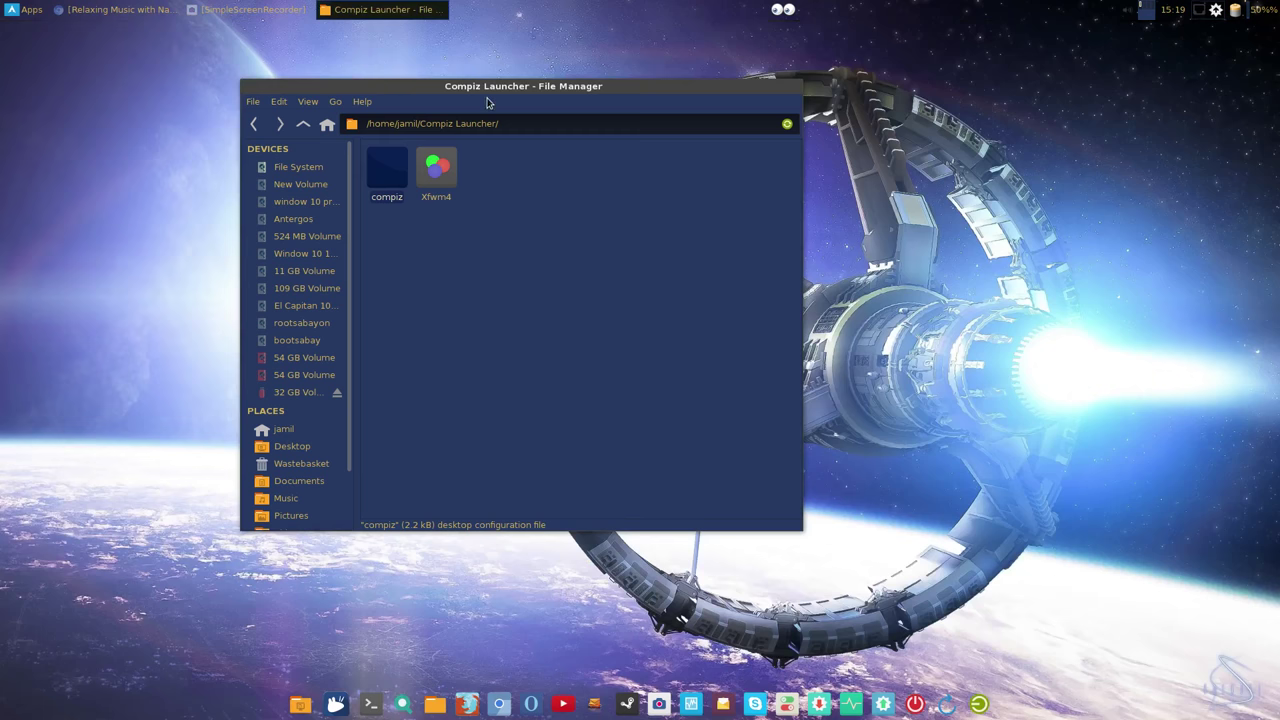
{"action": "left_click_drag", "start_coordinate": [562, 98], "coordinate": [657, 93]}
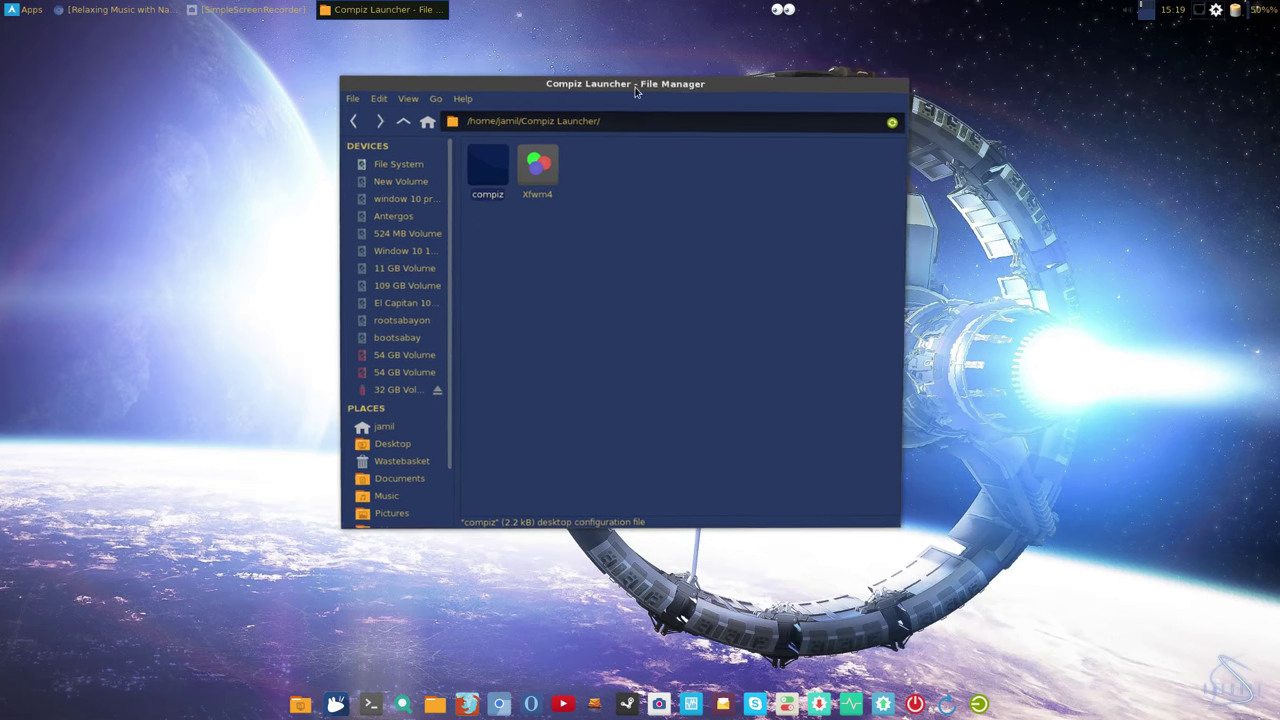
Step: Browse the applications menu categories, then dismiss the menu
{"action": "left_click", "coordinate": [16, 11]}
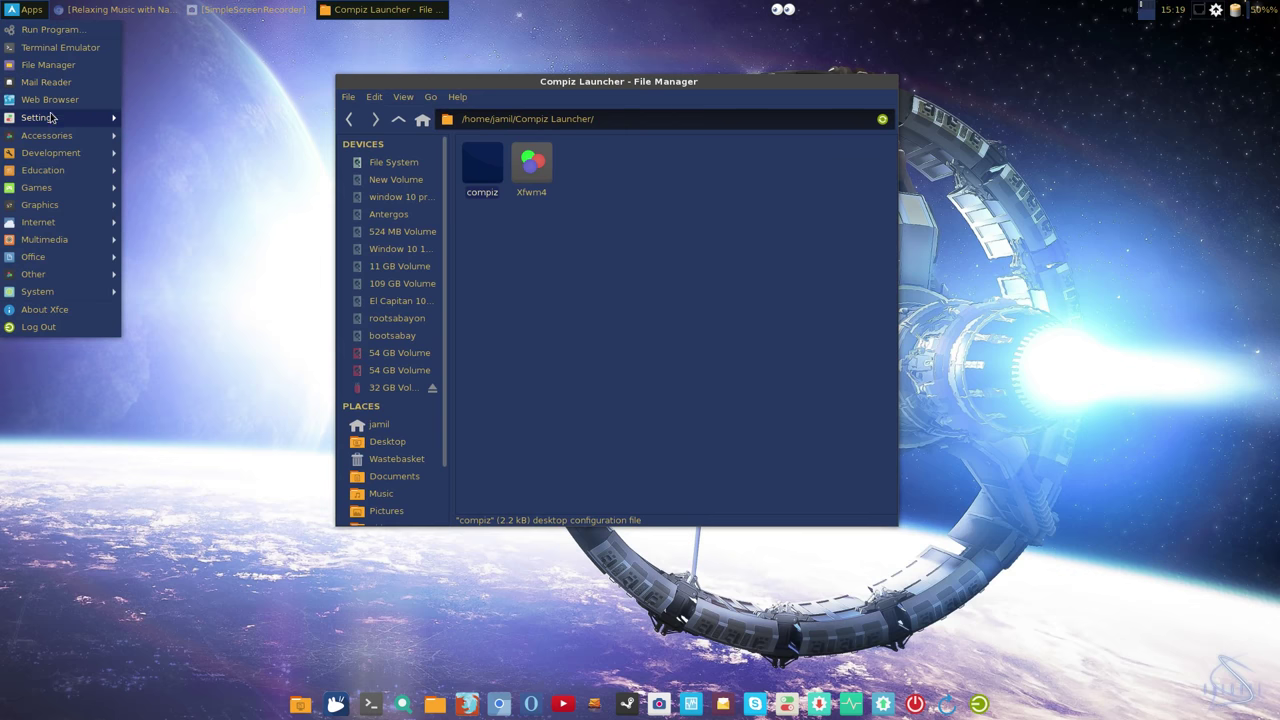
{"action": "mouse_move", "coordinate": [54, 140]}
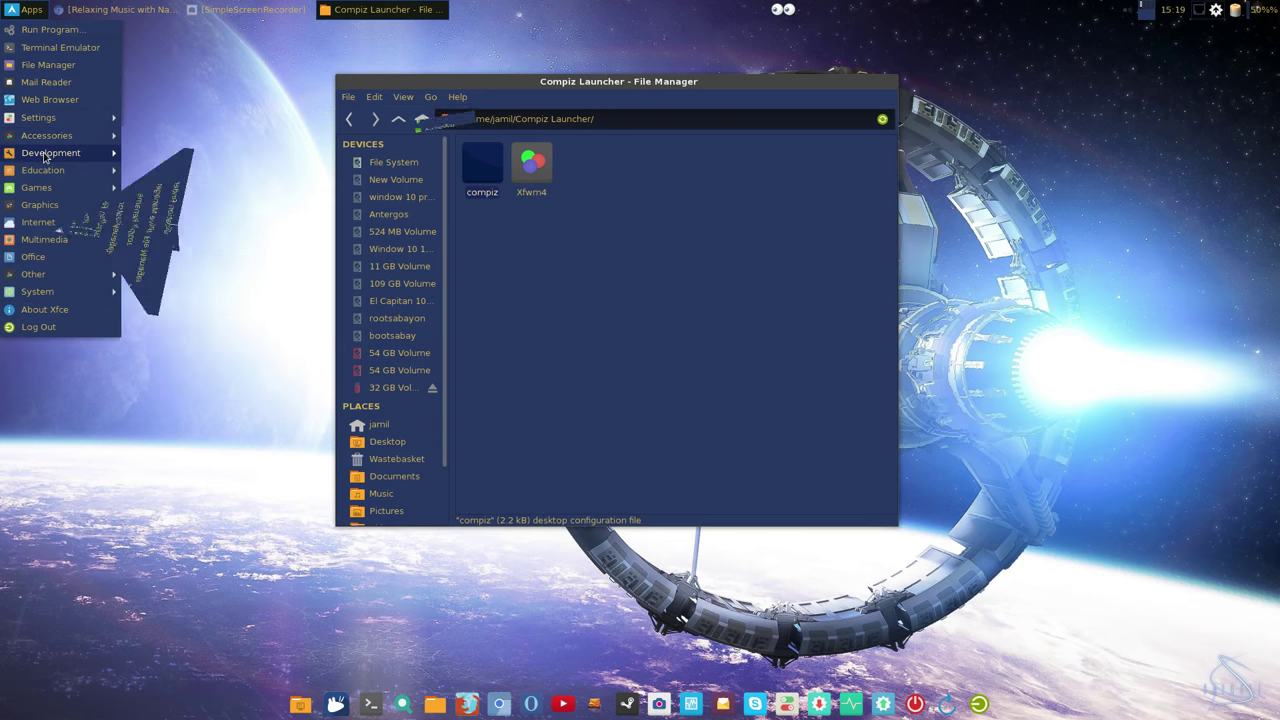
{"action": "mouse_move", "coordinate": [54, 171]}
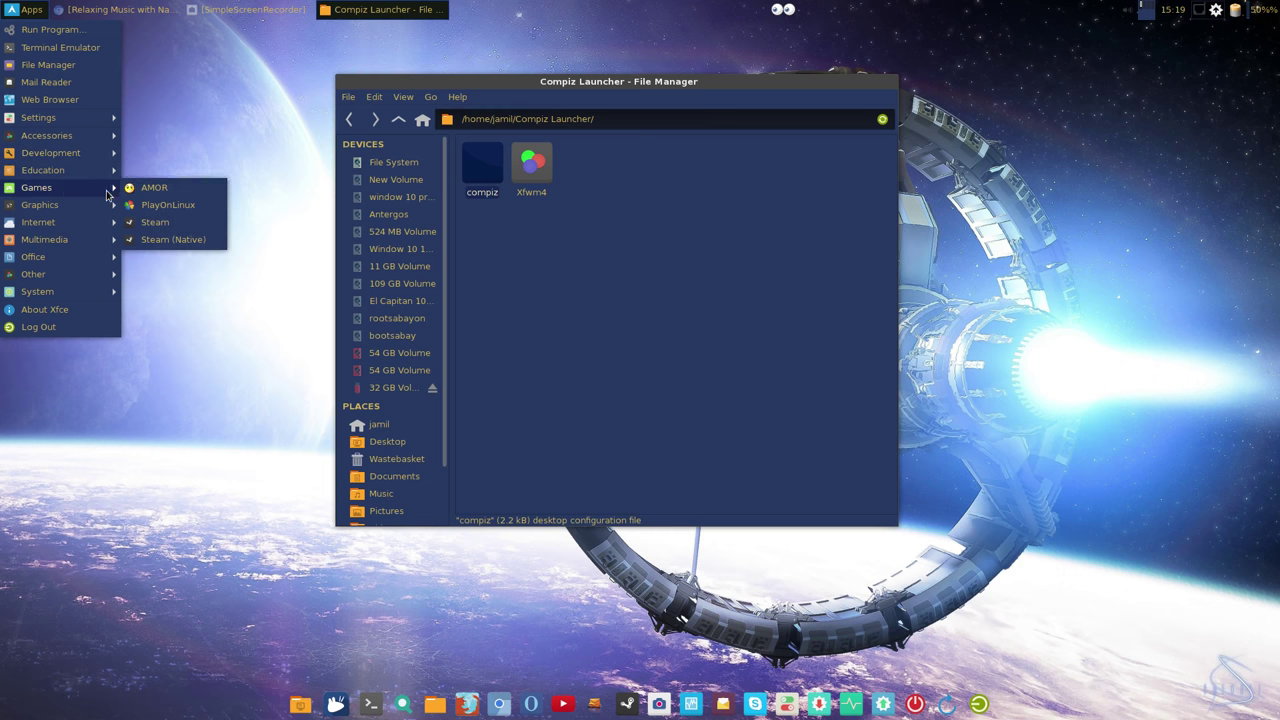
{"action": "mouse_move", "coordinate": [99, 205]}
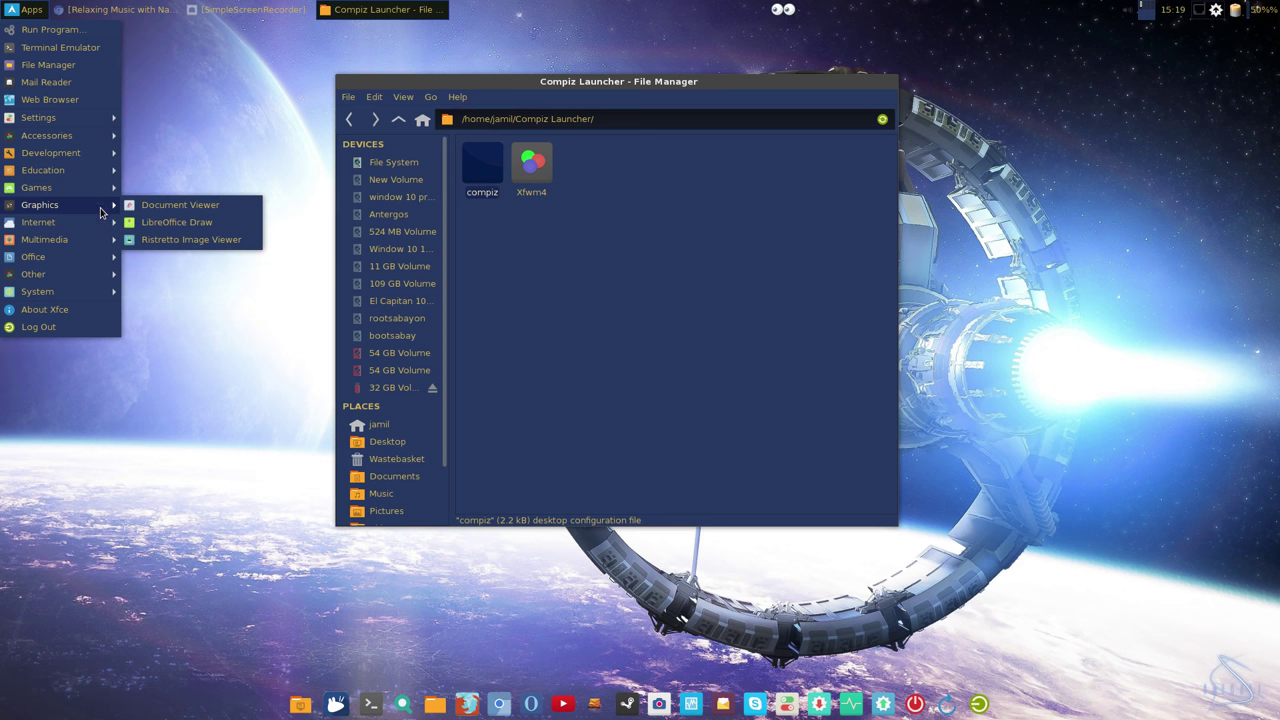
{"action": "mouse_move", "coordinate": [104, 240]}
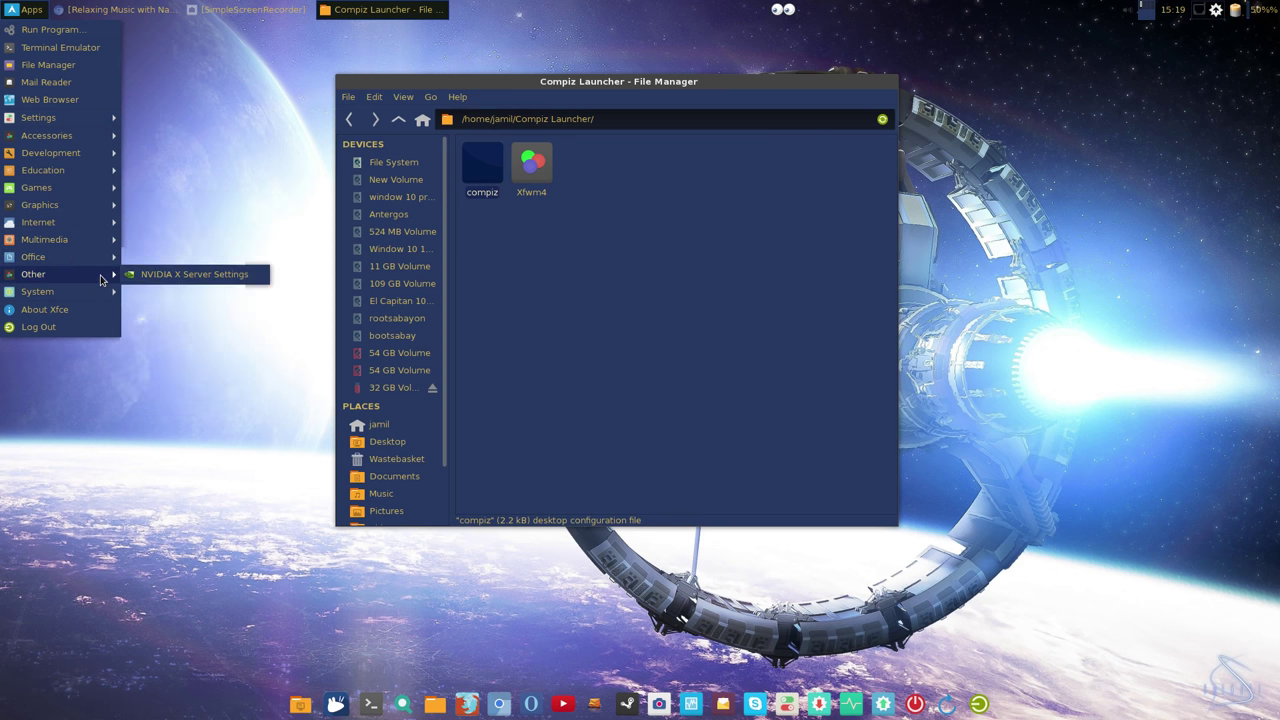
{"action": "mouse_move", "coordinate": [103, 300]}
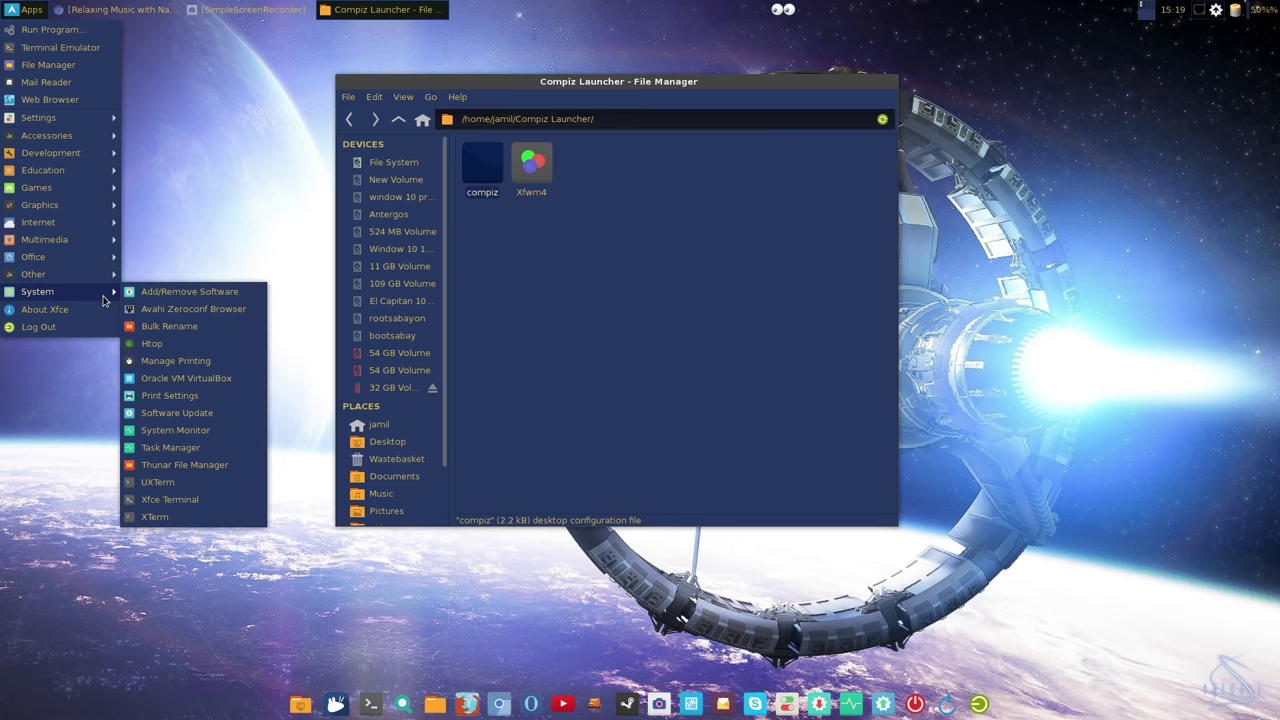
{"action": "left_click", "coordinate": [228, 234]}
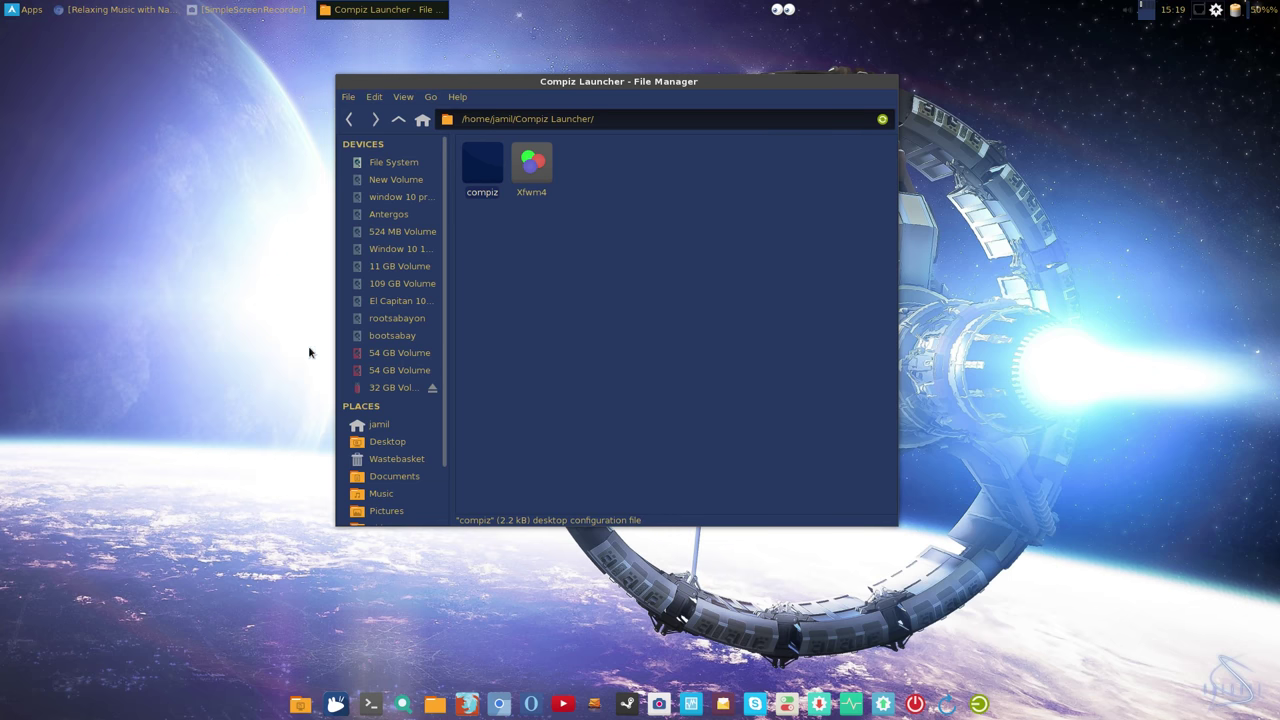
Step: Open and close a home folder window from the dock, then select the Xfwm4 launcher file
{"action": "left_click", "coordinate": [443, 697]}
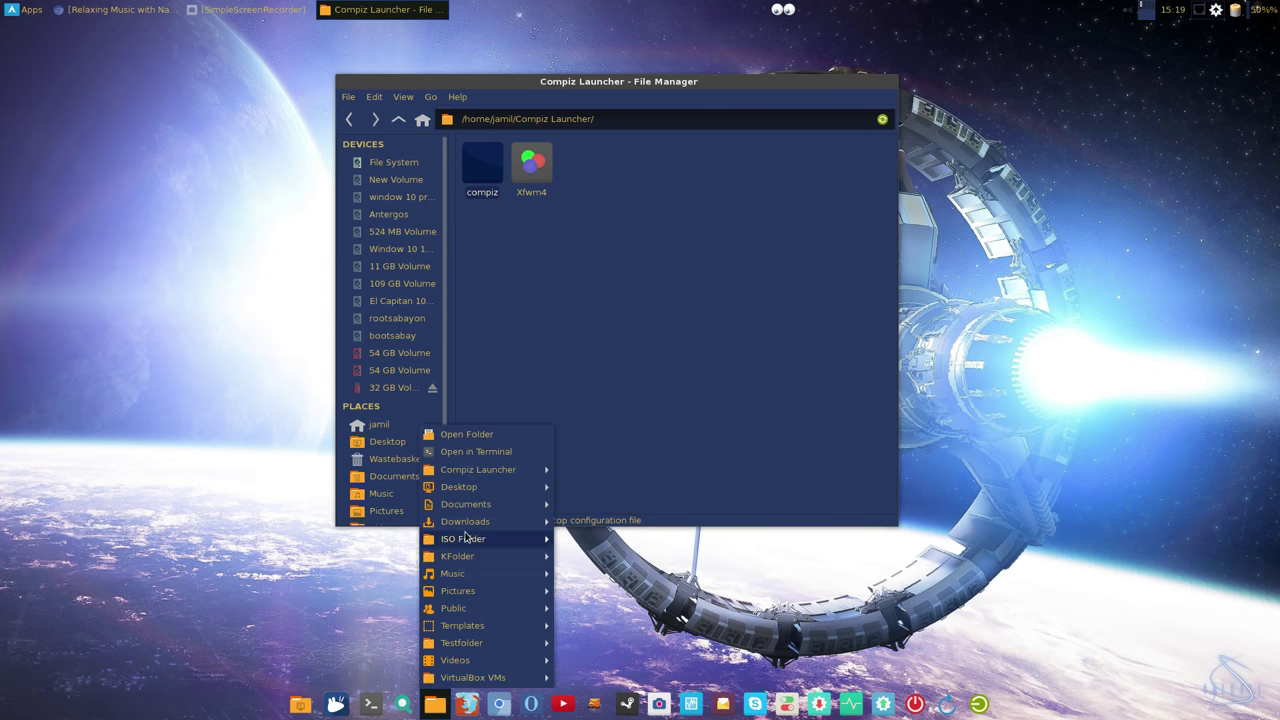
{"action": "left_click", "coordinate": [466, 434]}
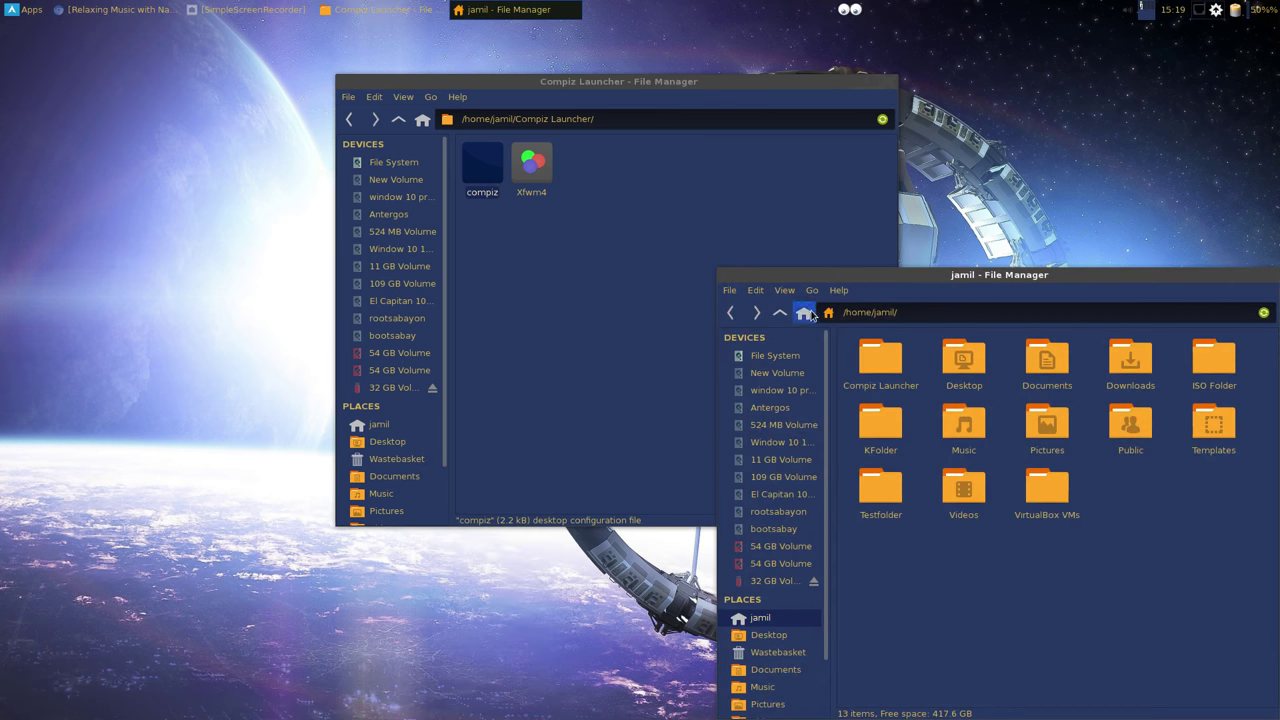
{"action": "left_click_drag", "start_coordinate": [857, 271], "coordinate": [995, 175]}
{"action": "left_click", "coordinate": [1001, 175]}
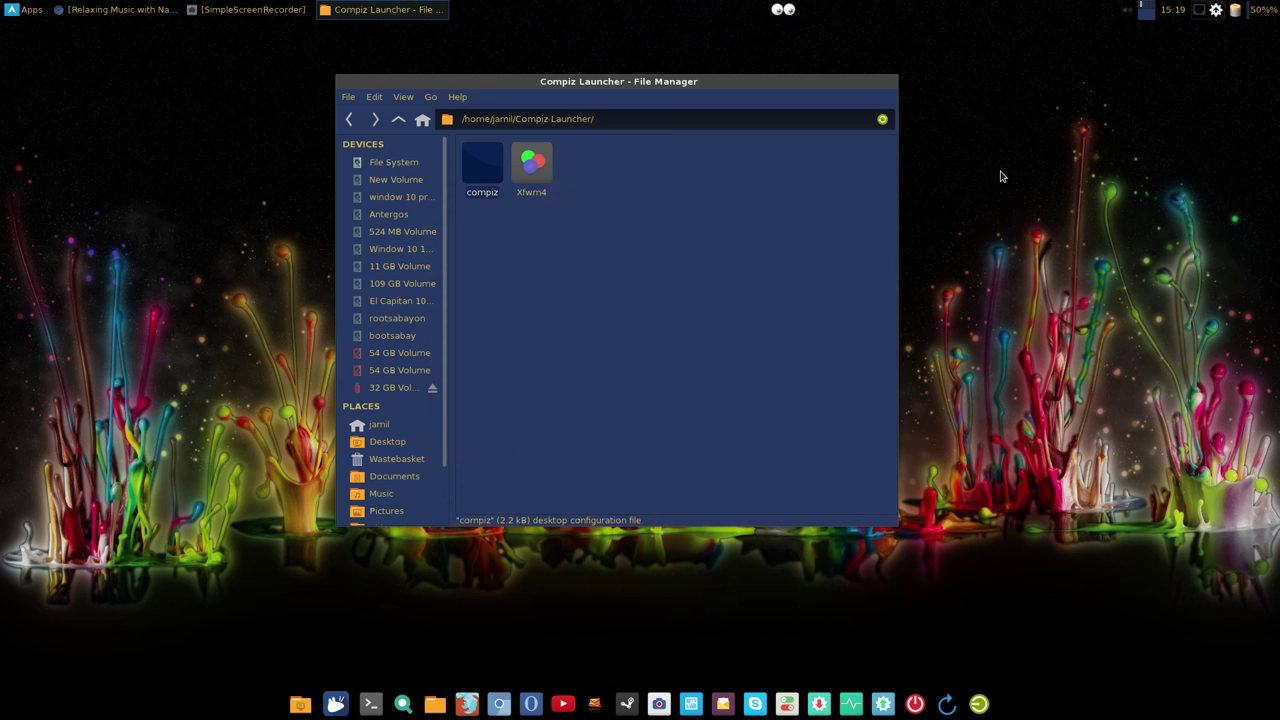
{"action": "left_click", "coordinate": [531, 162]}
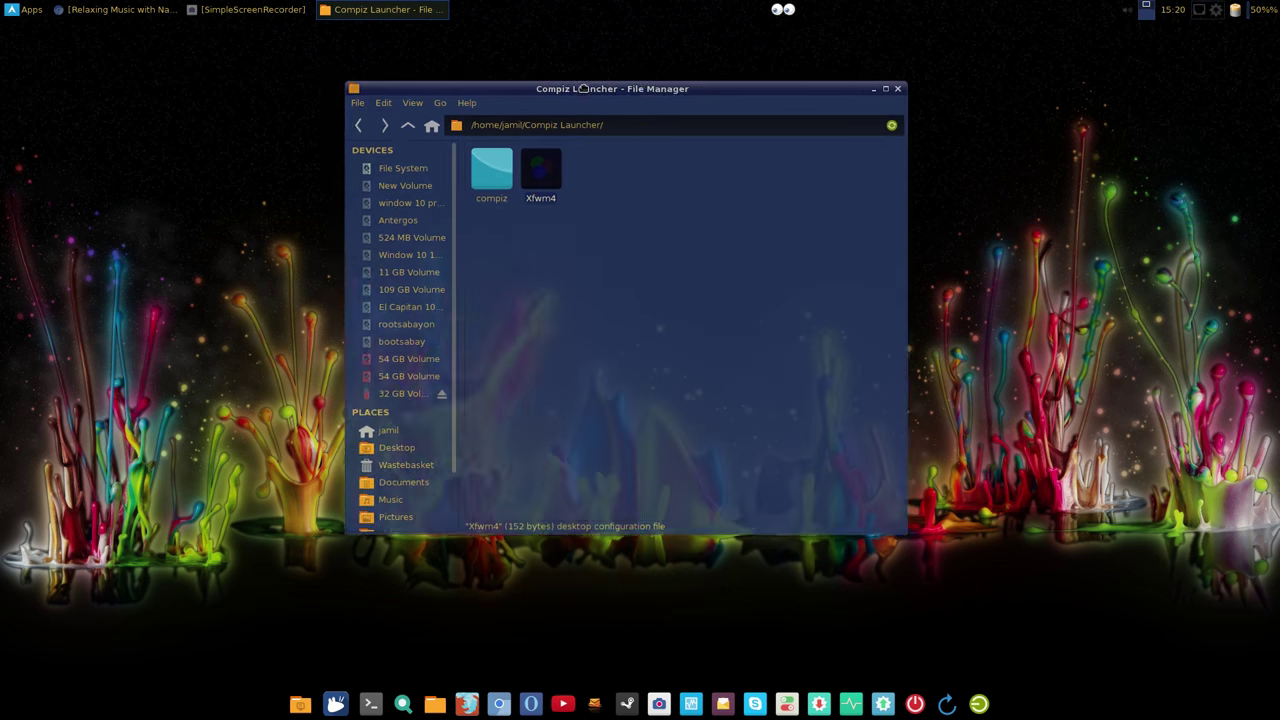
{"action": "left_click", "coordinate": [25, 9]}
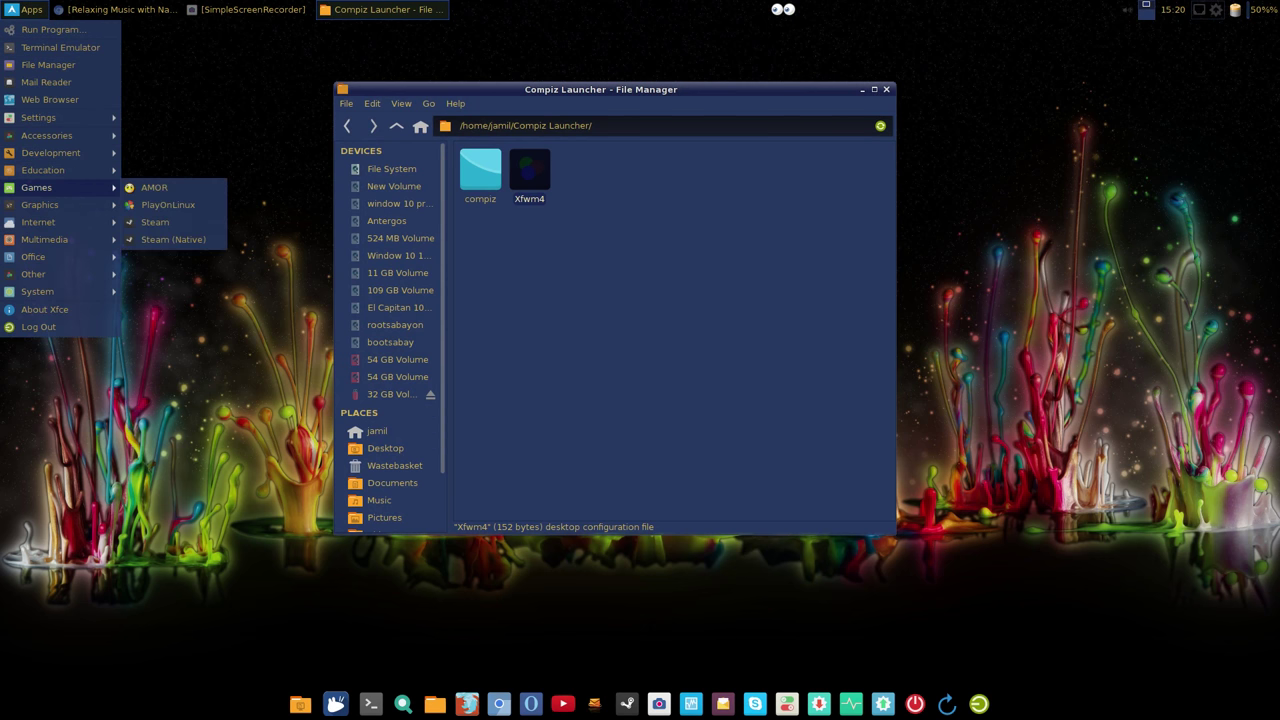
Step: Launch AMOR from Games and open its character configuration
{"action": "left_click", "coordinate": [150, 188]}
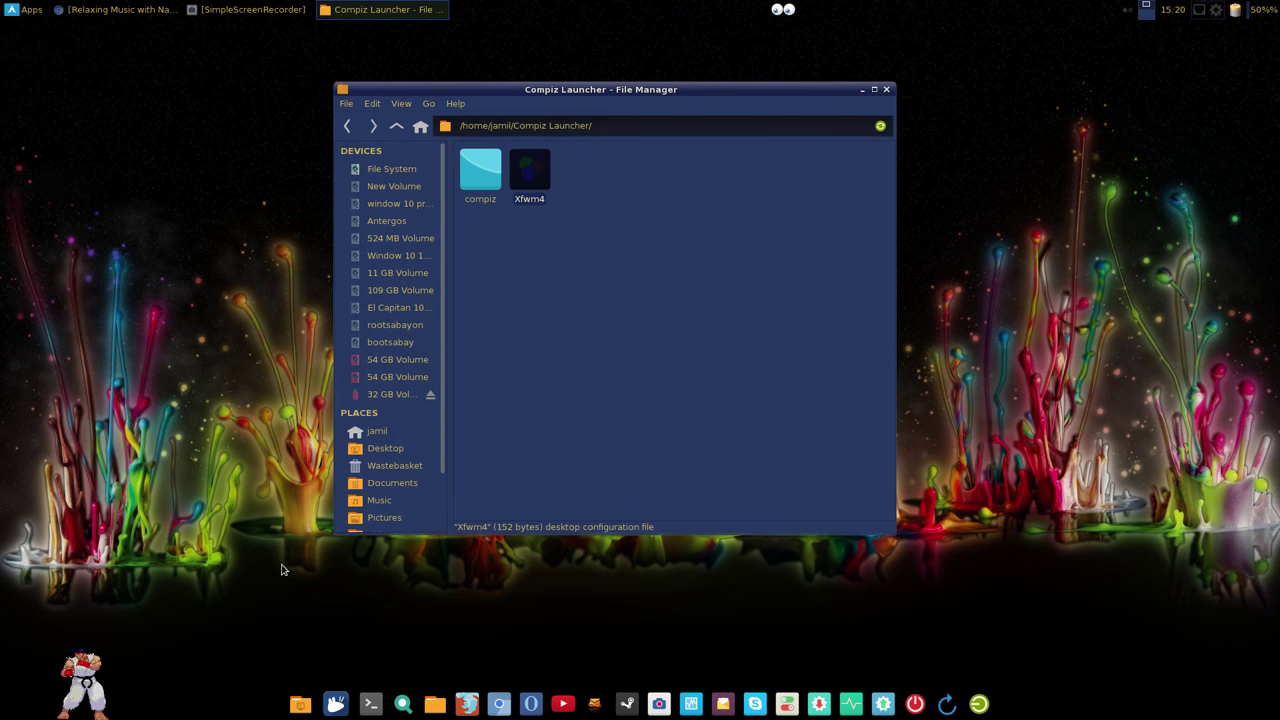
{"action": "left_click_drag", "start_coordinate": [613, 88], "coordinate": [639, 201]}
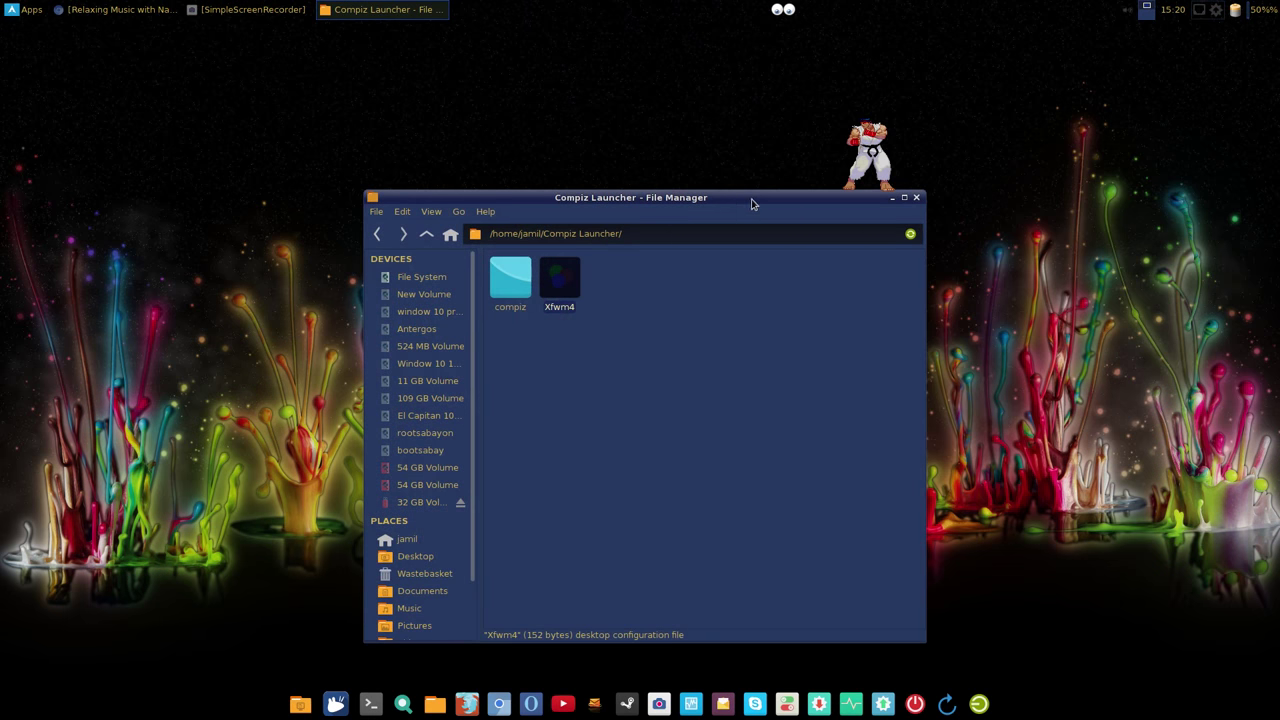
{"action": "left_click_drag", "start_coordinate": [751, 204], "coordinate": [725, 192]}
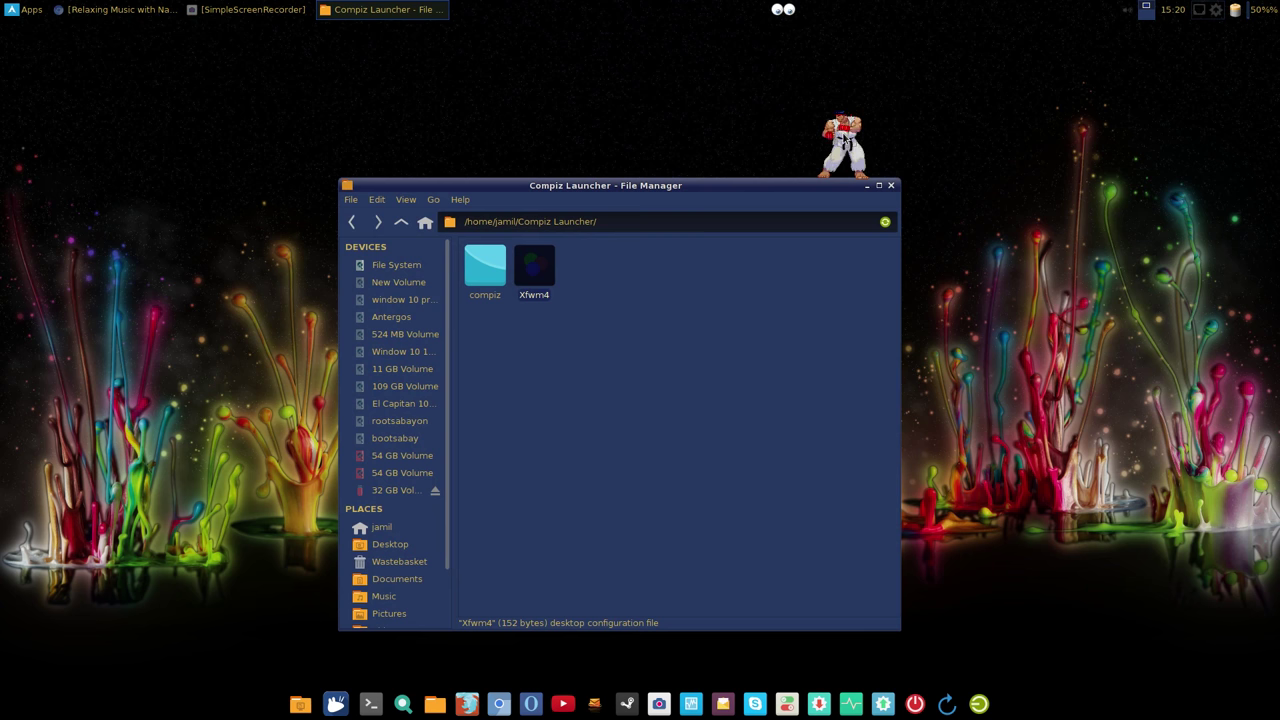
{"action": "right_click", "coordinate": [845, 138]}
{"action": "left_click", "coordinate": [870, 156]}
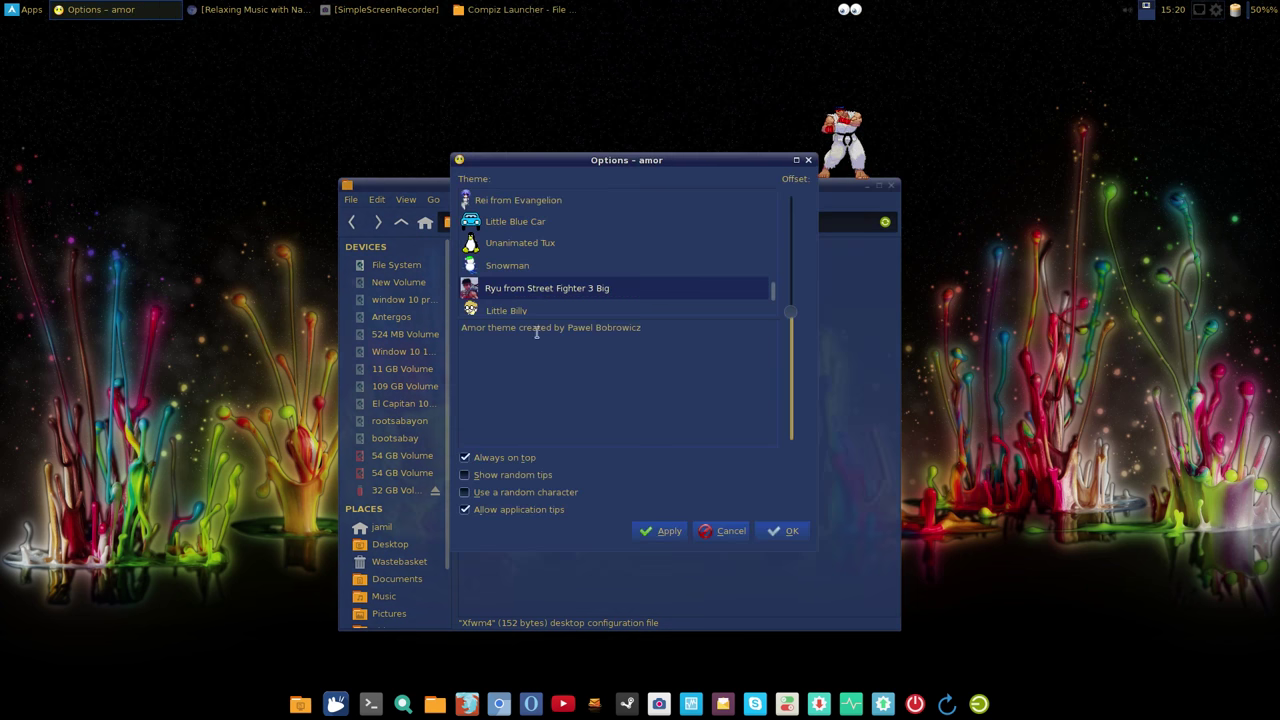
{"action": "scroll", "coordinate": [520, 284], "scroll_direction": "down", "scroll_amount": 1}
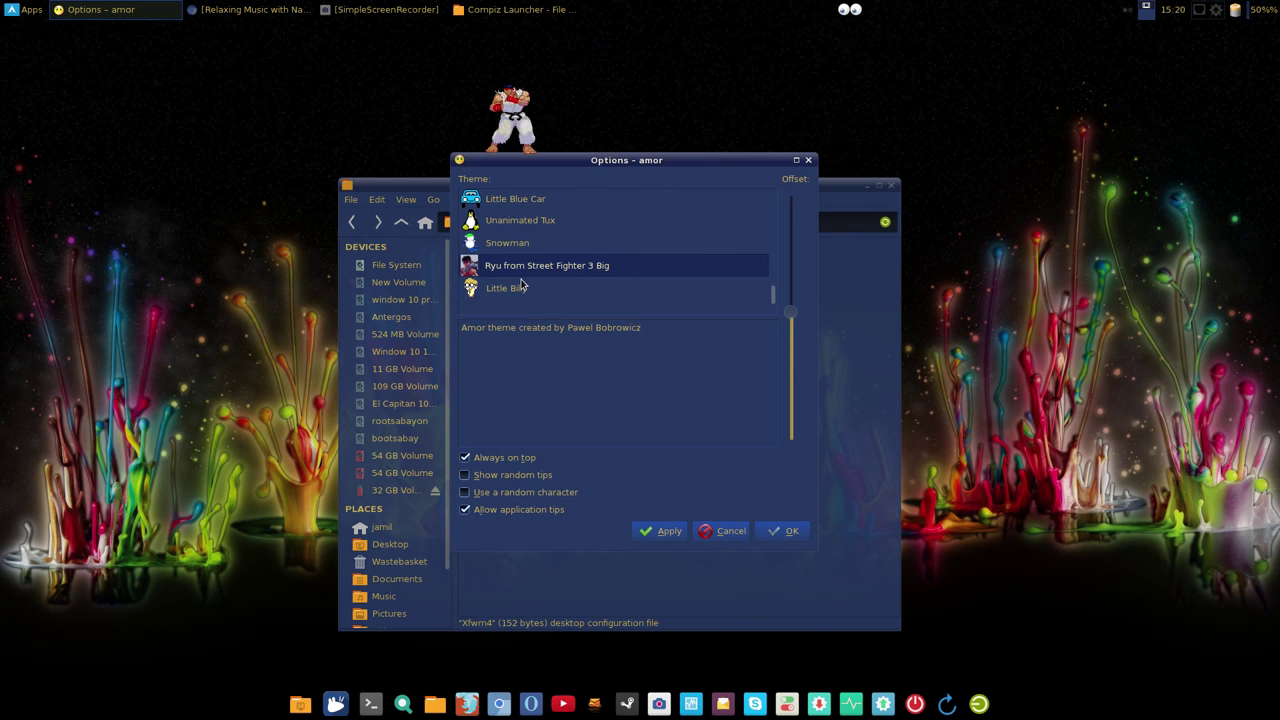
{"action": "scroll", "coordinate": [520, 284], "scroll_direction": "up", "scroll_amount": 3}
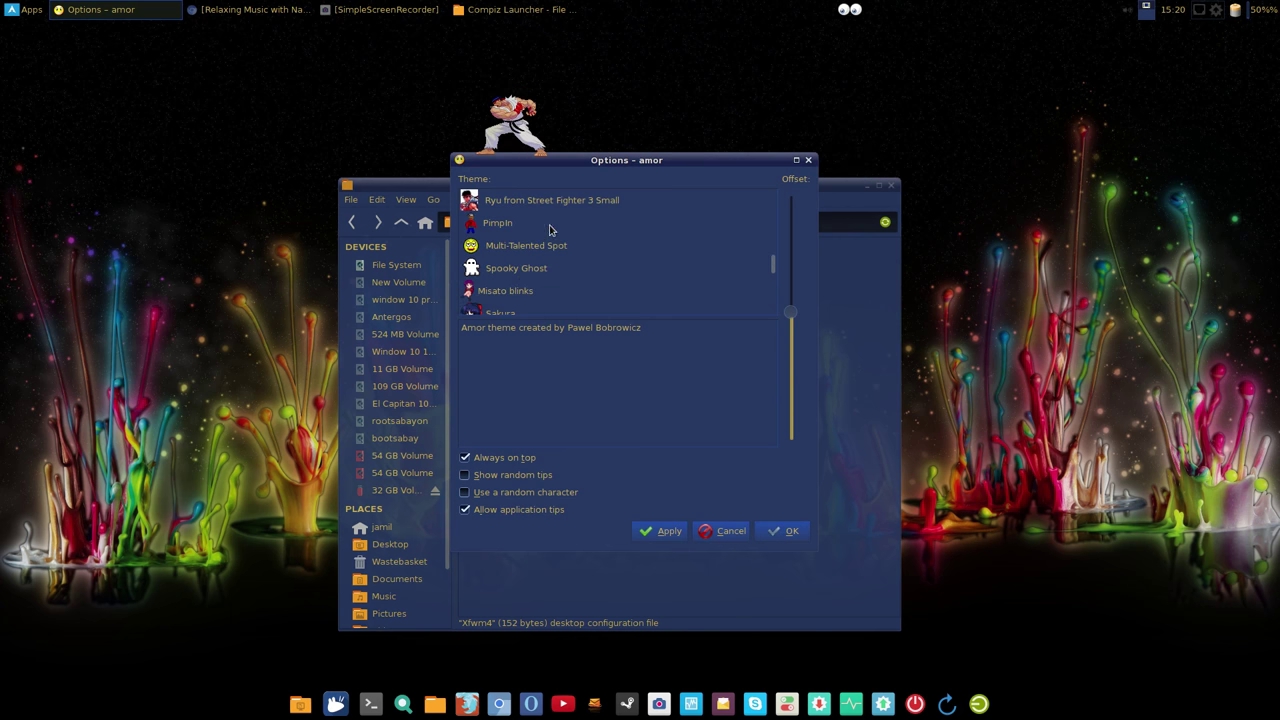
Step: Try the Ryu Street Fighter 3 Small, Spooky Ghost and Sexi Lady themes
{"action": "left_click", "coordinate": [564, 206]}
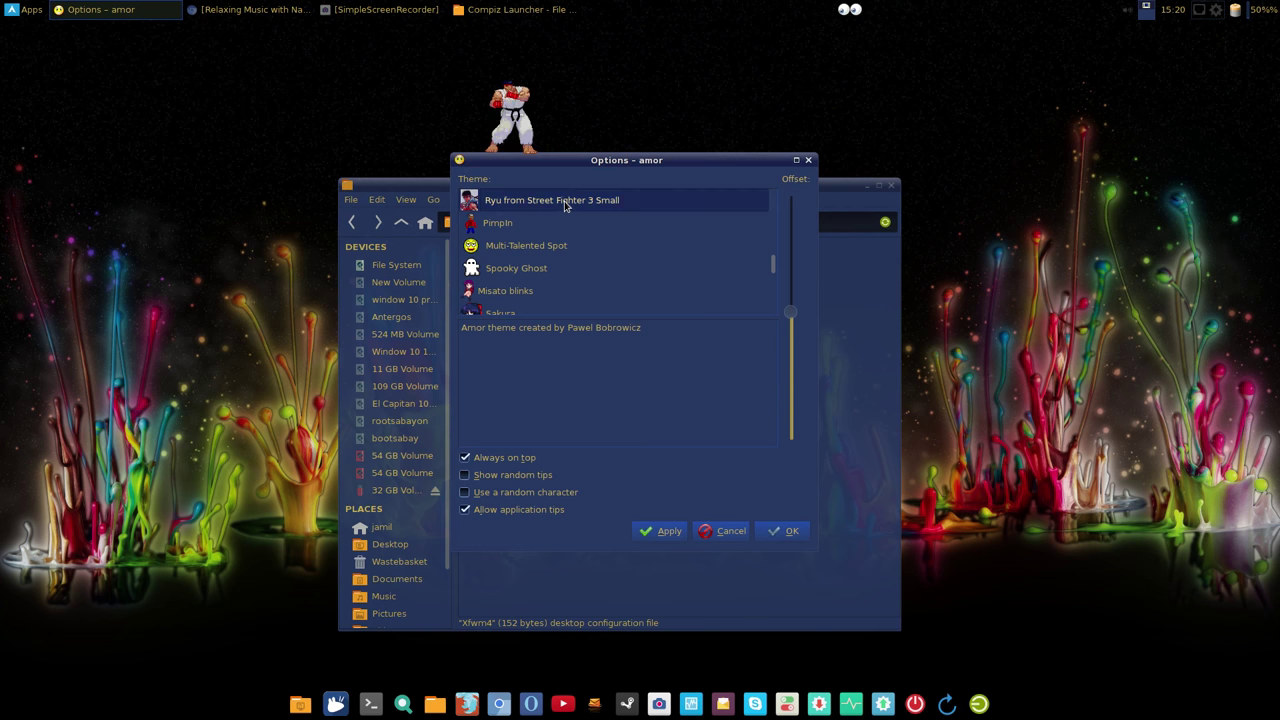
{"action": "left_click", "coordinate": [660, 531]}
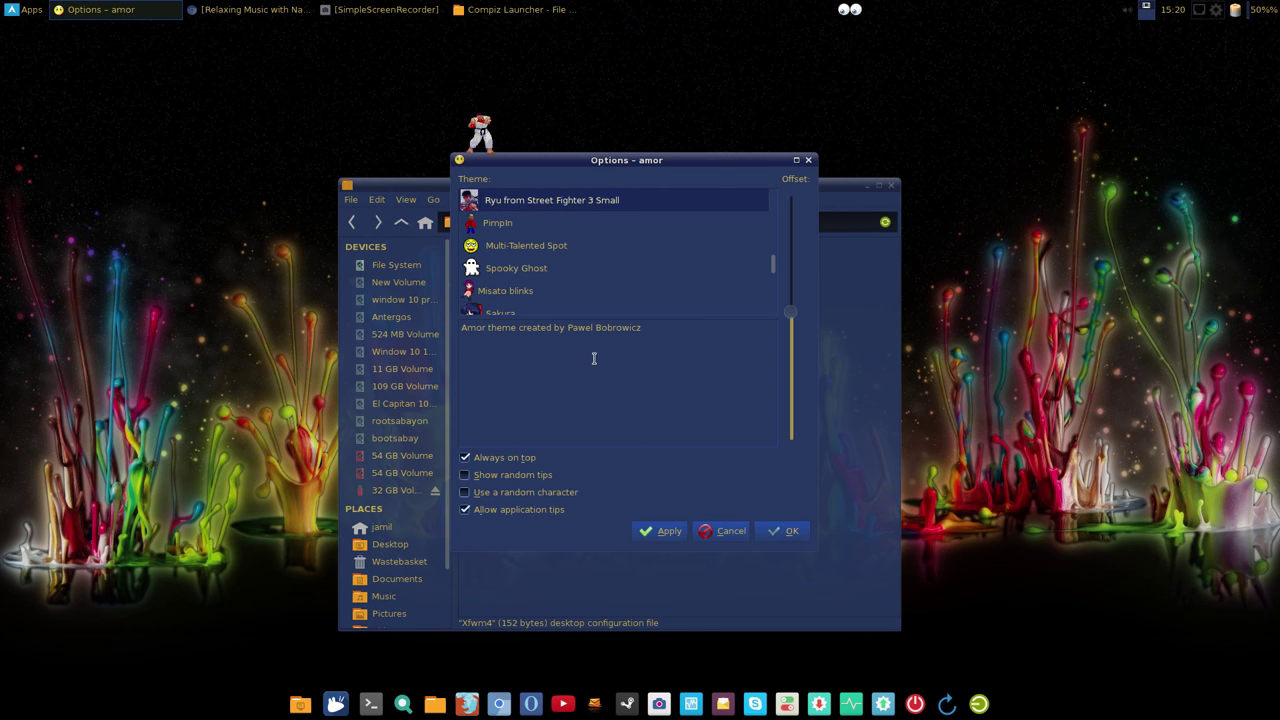
{"action": "left_click", "coordinate": [522, 268]}
{"action": "left_click", "coordinate": [668, 532]}
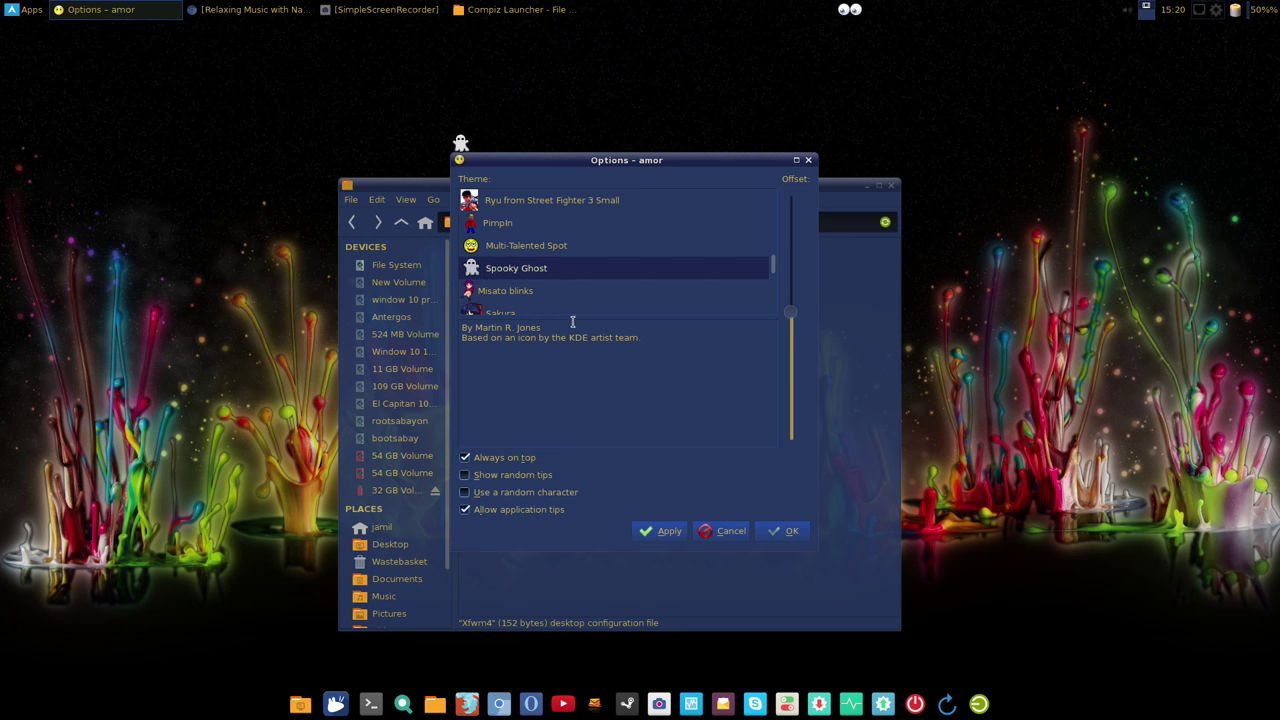
{"action": "scroll", "coordinate": [545, 298], "scroll_direction": "down", "scroll_amount": 1}
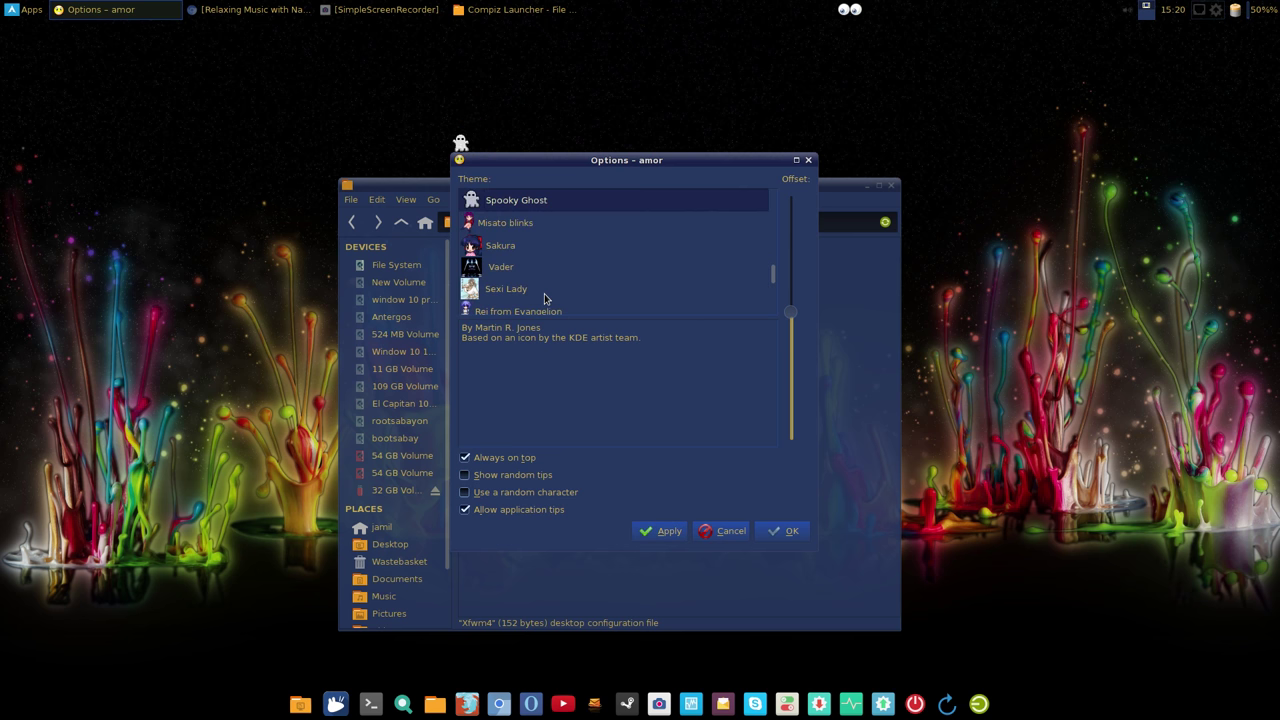
{"action": "left_click", "coordinate": [511, 290]}
{"action": "left_click", "coordinate": [668, 531]}
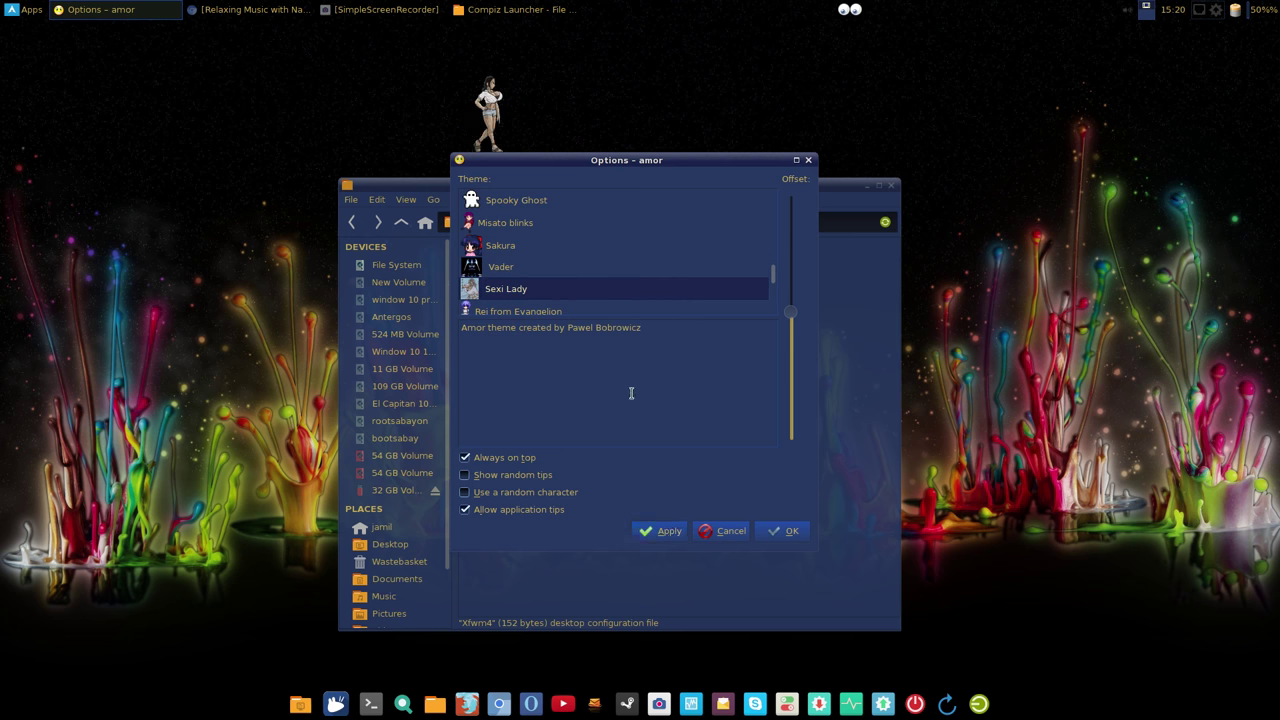
Step: Apply the Ryu from Street Fighter 3 Big theme and confirm with OK
{"action": "scroll", "coordinate": [530, 288], "scroll_direction": "down", "scroll_amount": 1}
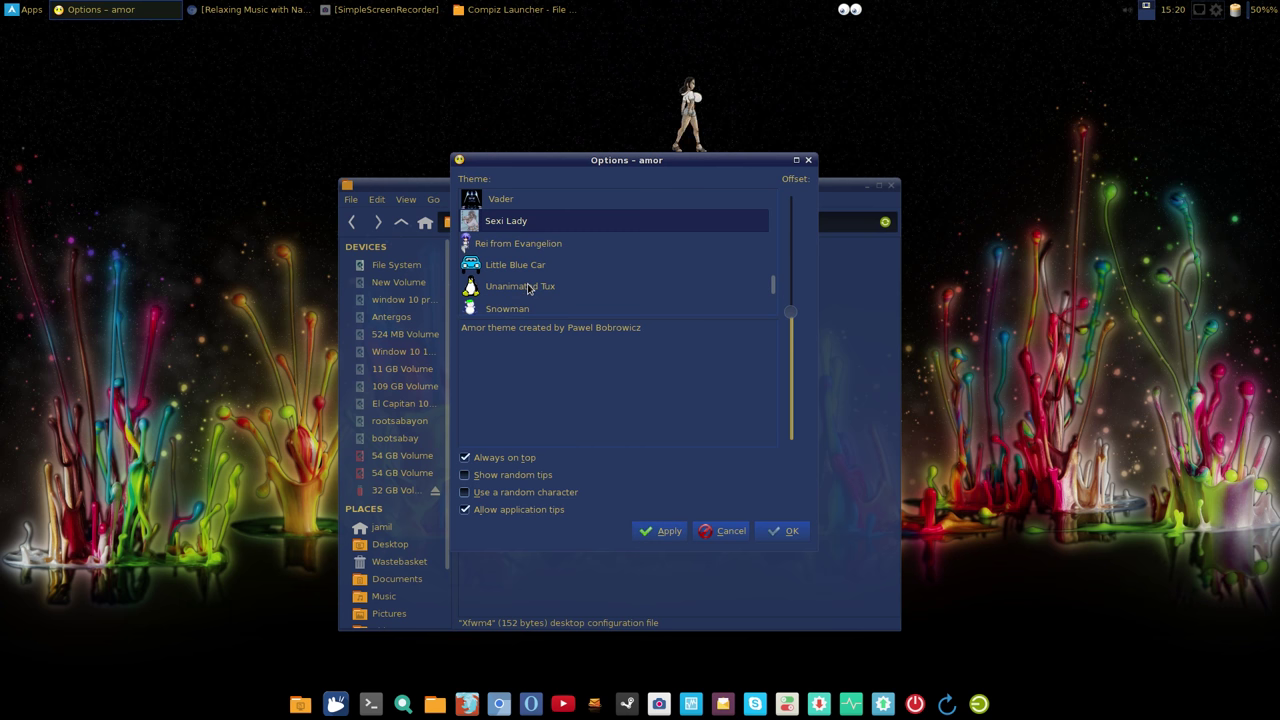
{"action": "scroll", "coordinate": [528, 288], "scroll_direction": "down", "scroll_amount": 1}
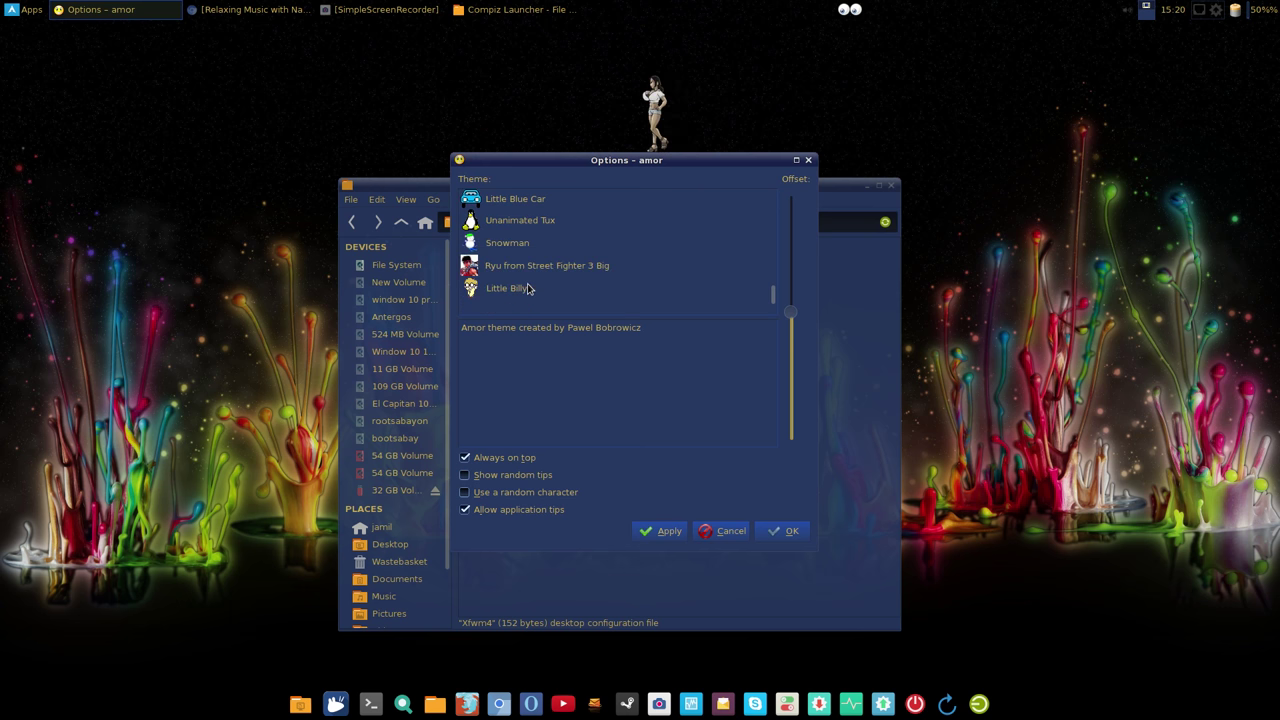
{"action": "left_click", "coordinate": [563, 272]}
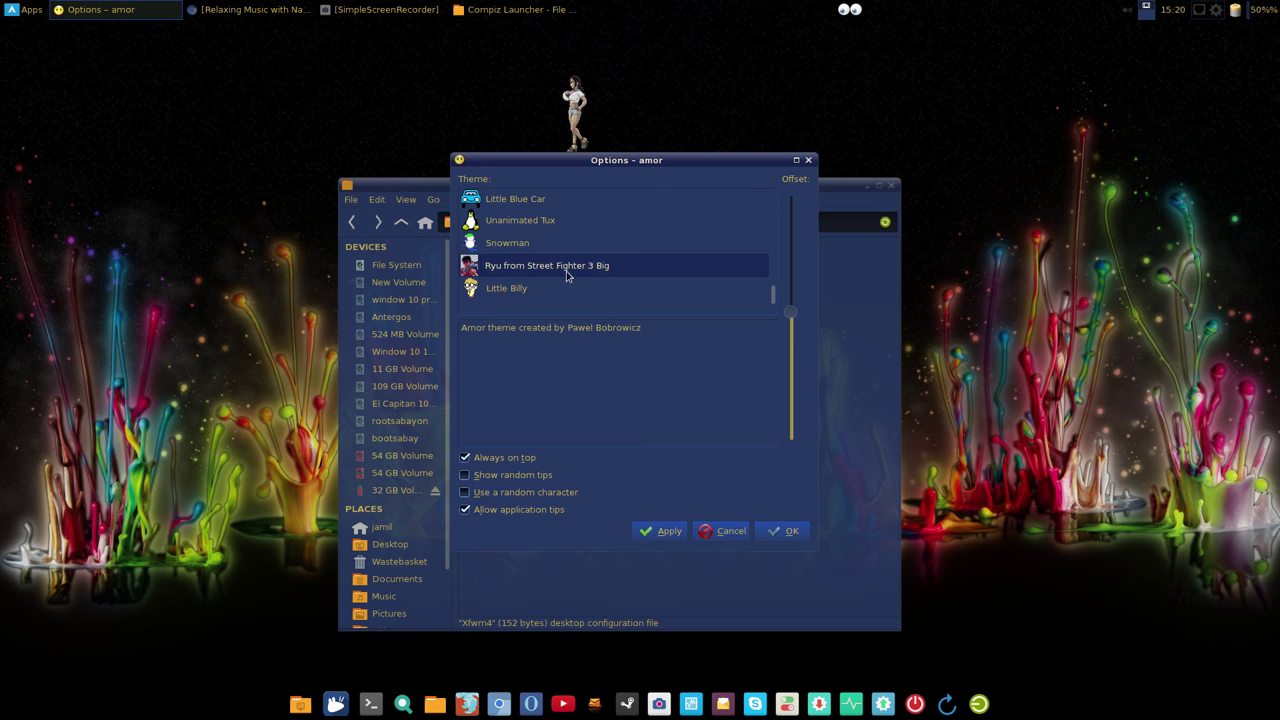
{"action": "left_click", "coordinate": [640, 532]}
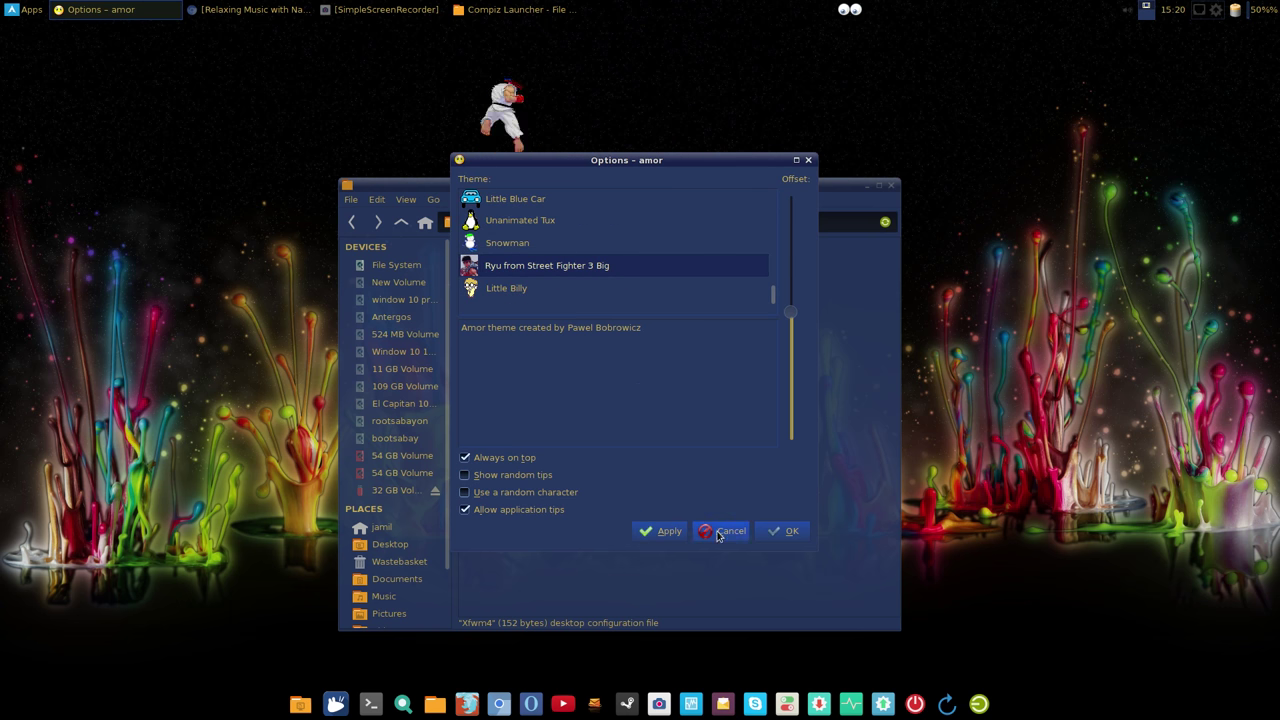
{"action": "left_click", "coordinate": [777, 531]}
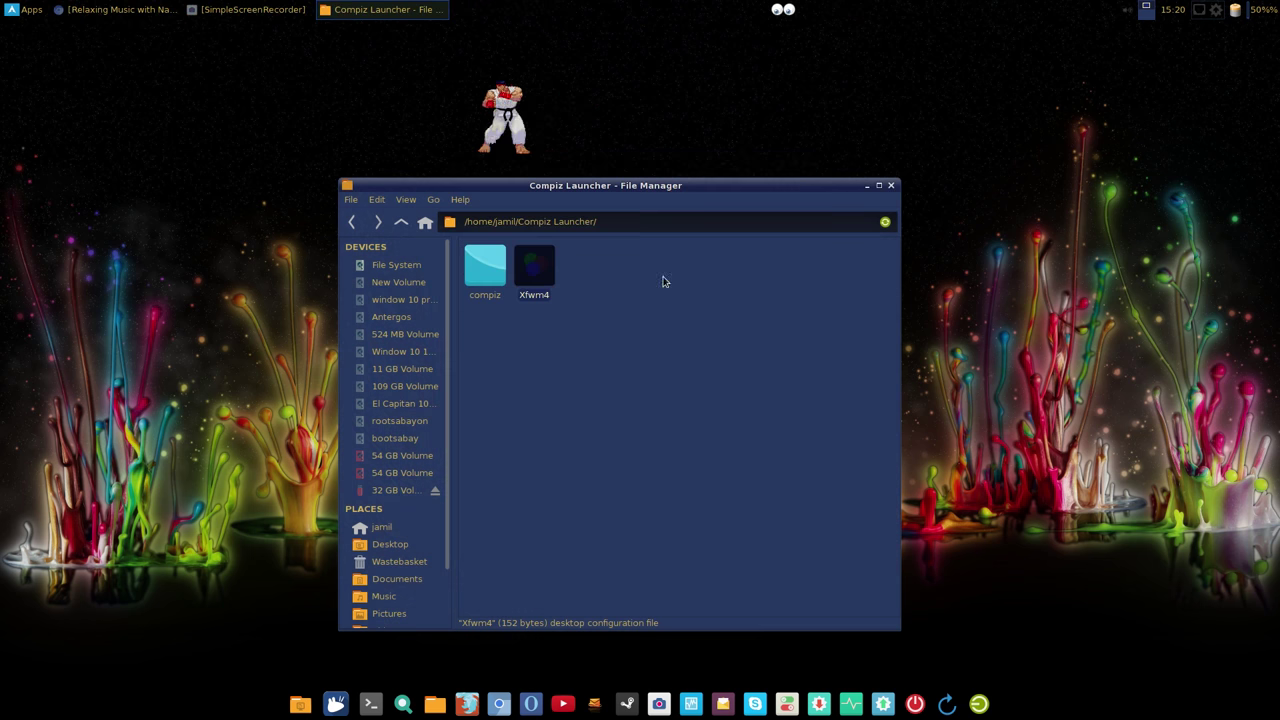
Step: Close the Compiz Launcher folder window and bring SimpleScreenRecorder into view
{"action": "left_click", "coordinate": [549, 285]}
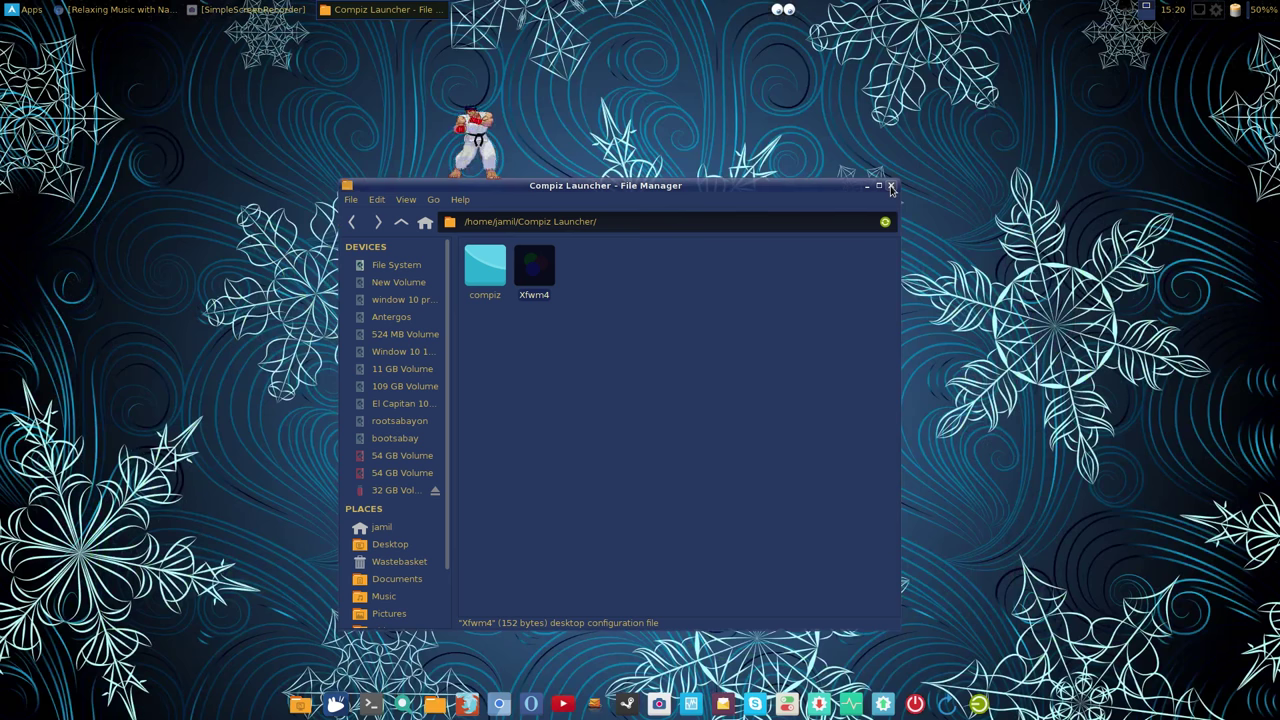
{"action": "left_click", "coordinate": [891, 187]}
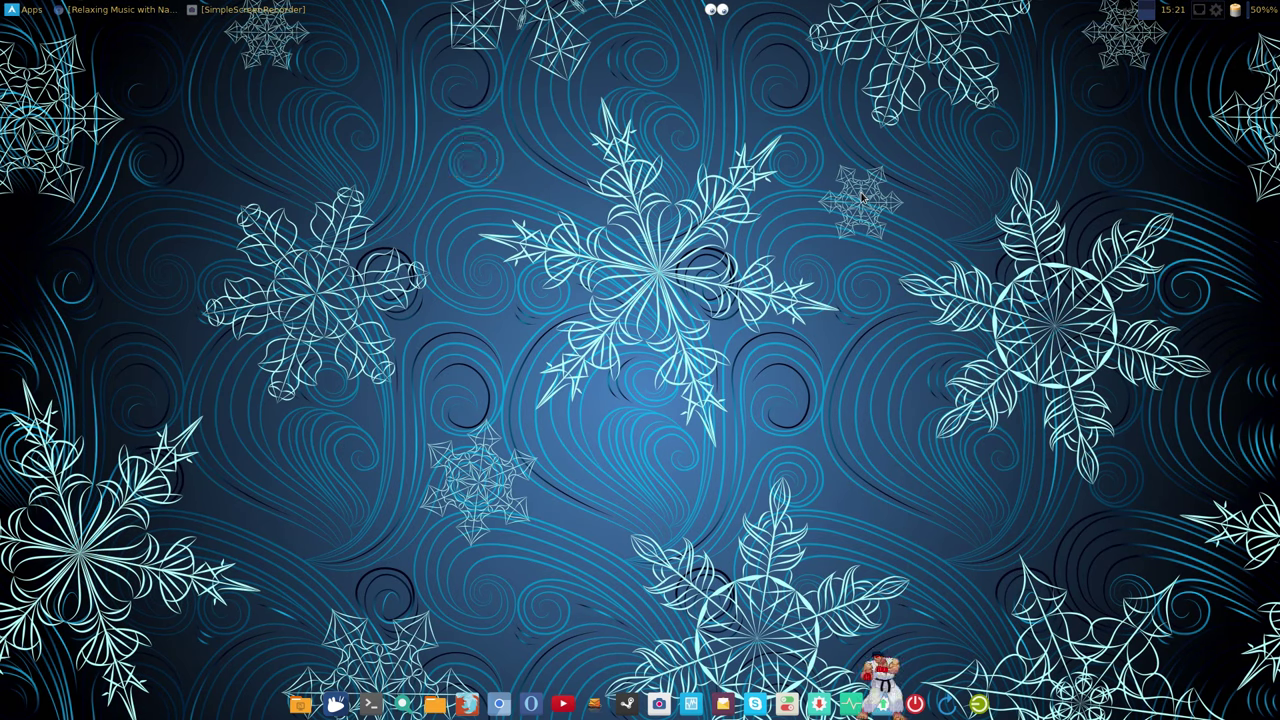
{"action": "left_click", "coordinate": [222, 11]}
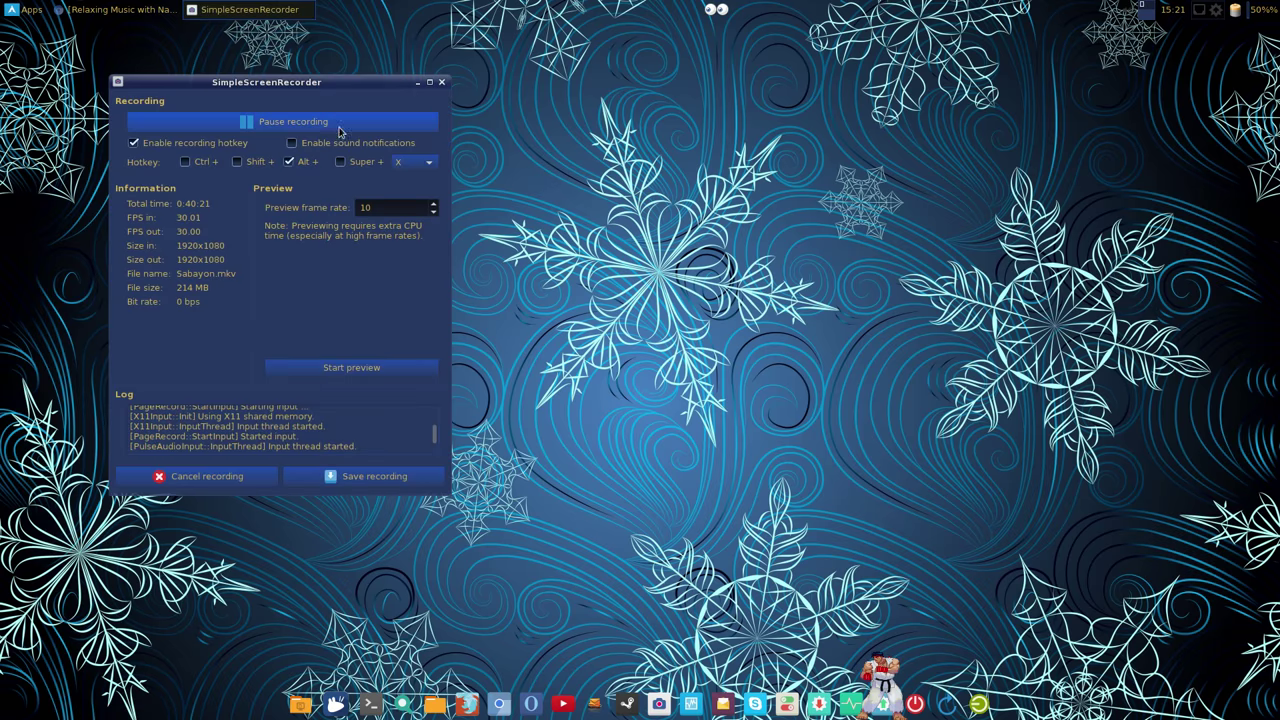